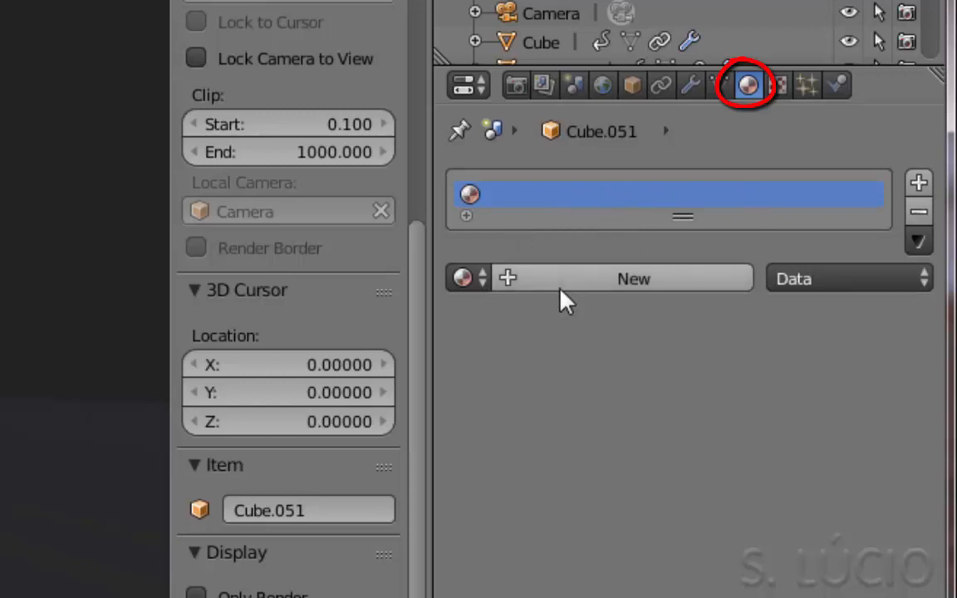
# Create a new material on the selected tube, select all the other tubes in top view and copy the material to them.
pyautogui.click(569, 288)
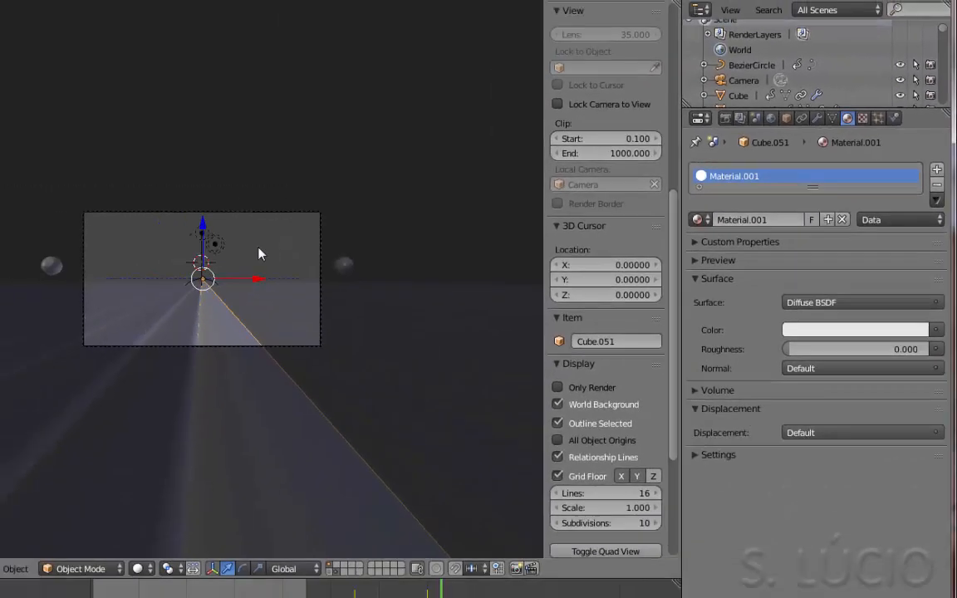
pyautogui.press('KP_7')
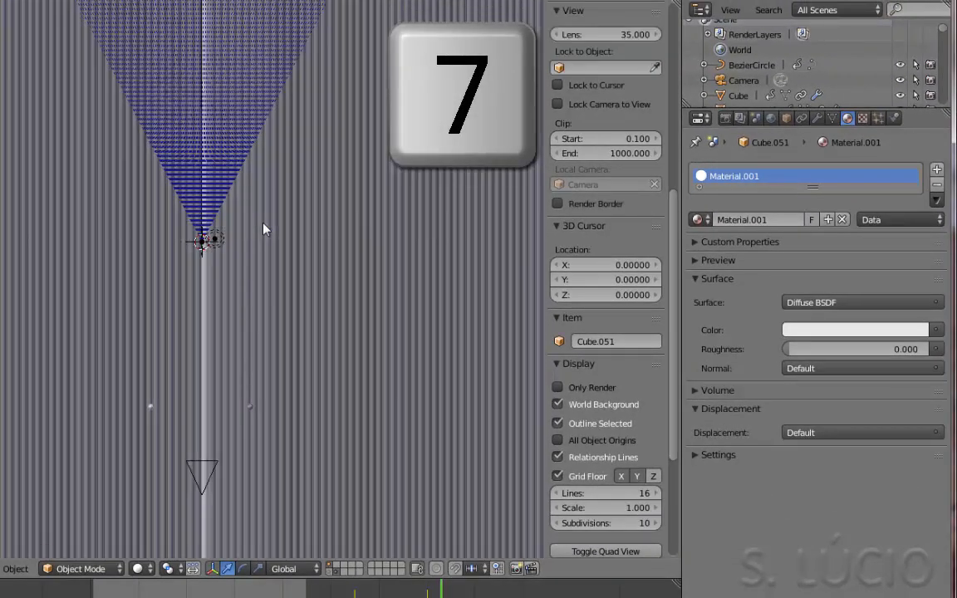
pyautogui.scroll(-6, 263, 224)
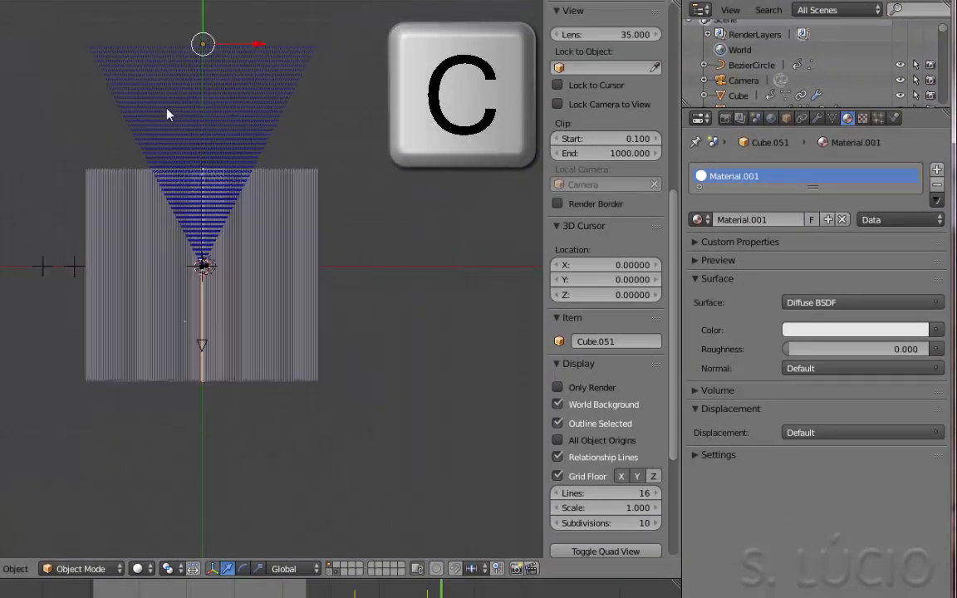
pyautogui.moveTo(106, 56); pyautogui.dragTo(306, 56)
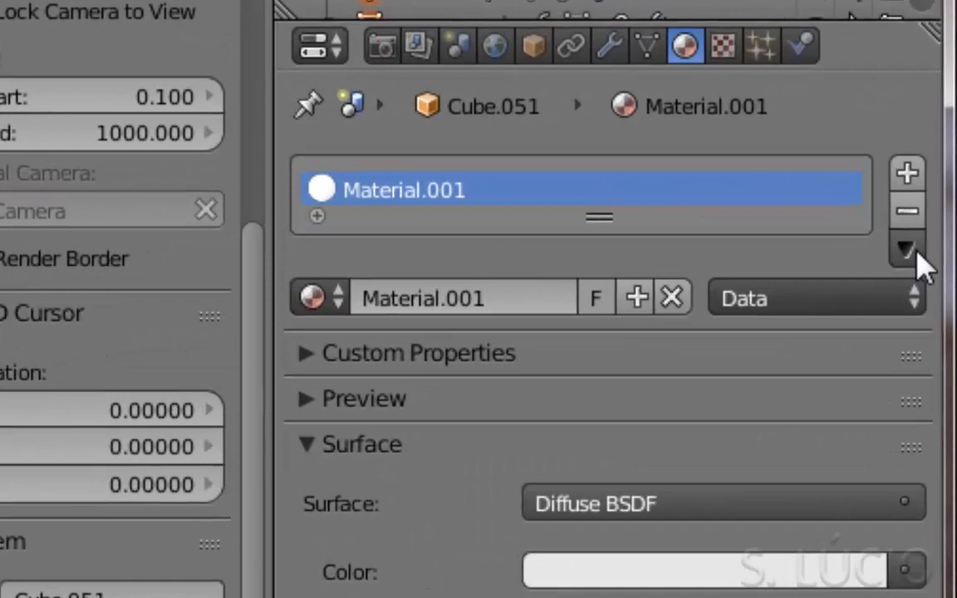
pyautogui.click(936, 200)
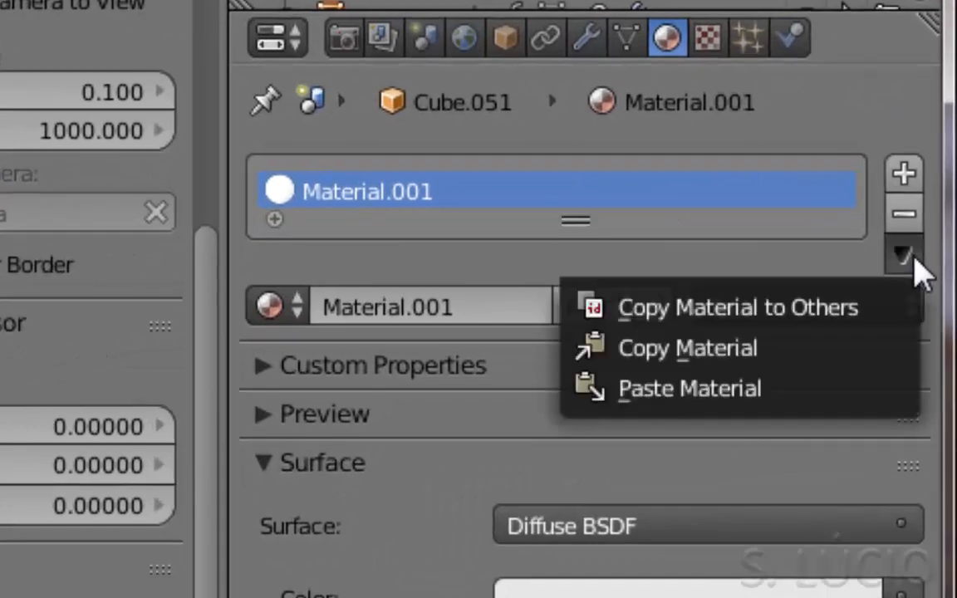
pyautogui.click(731, 309)
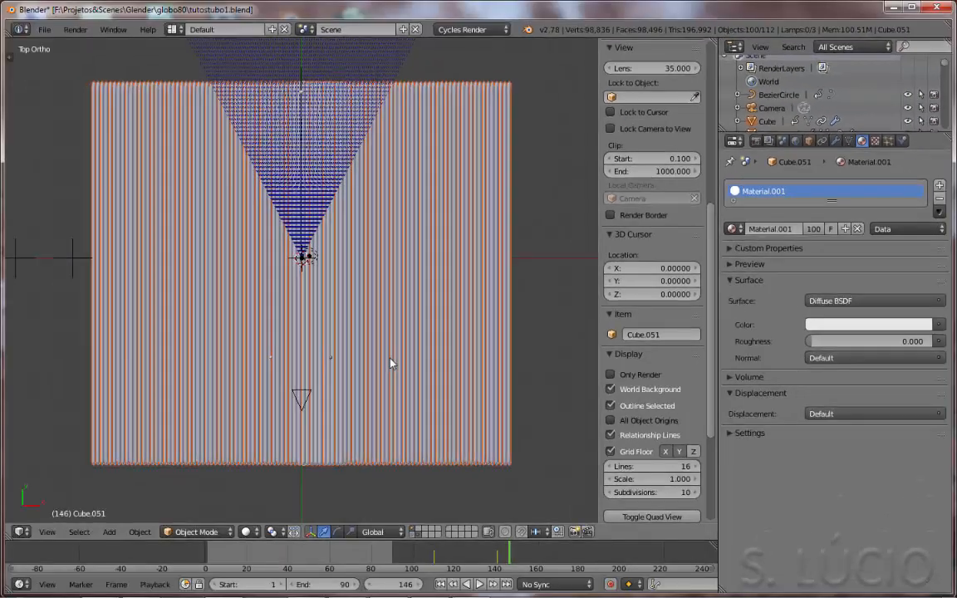
# Switch the viewport to Material shading and try different diffuse colours on the tubes' shared material.
pyautogui.moveTo(351, 322); pyautogui.dragTo(390, 255, button='middle')
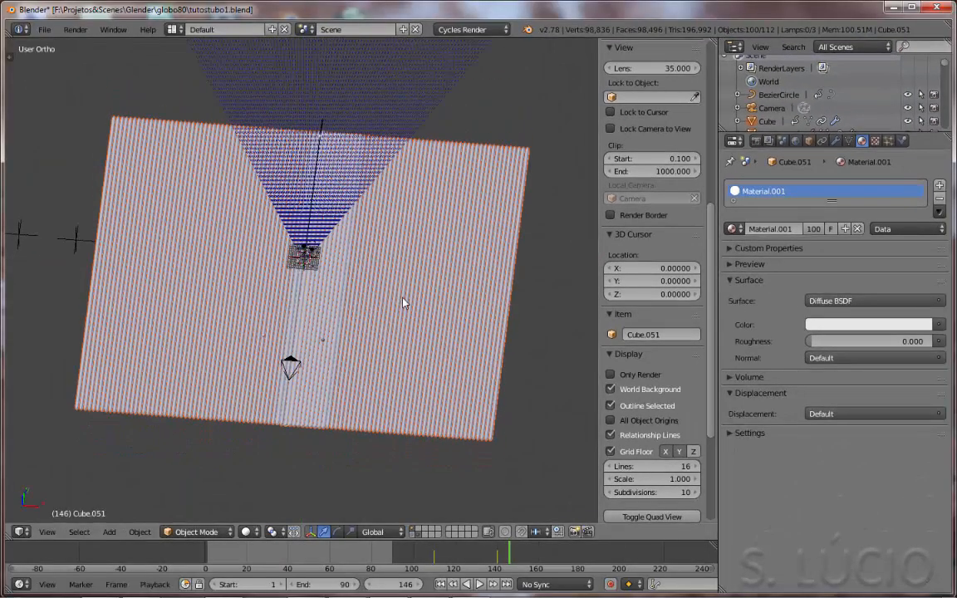
pyautogui.scroll(4, 407, 297)
pyautogui.moveTo(428, 289); pyautogui.dragTo(432, 274, button='middle')
pyautogui.press('KP_7')
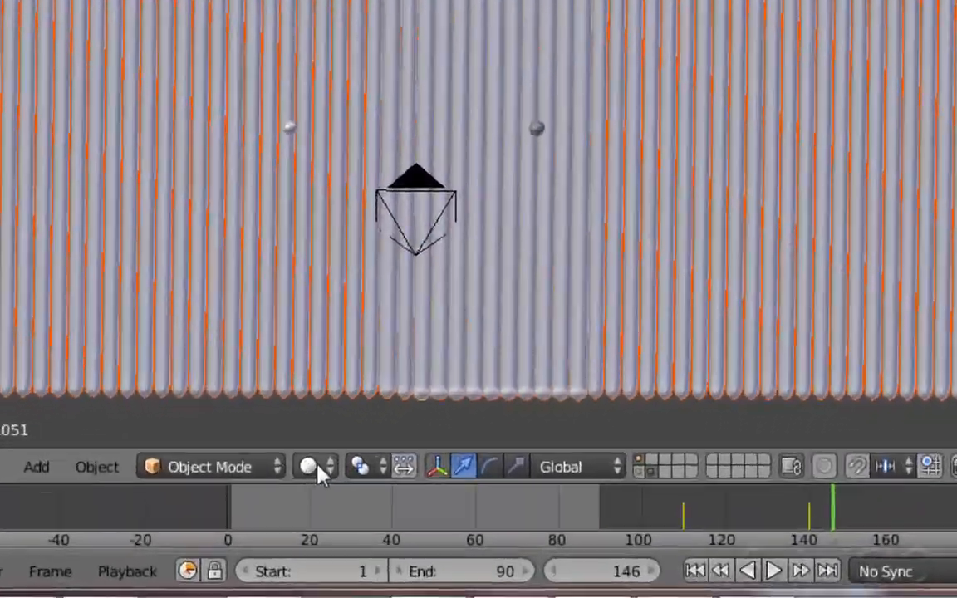
pyautogui.click(322, 476)
pyautogui.click(340, 320)
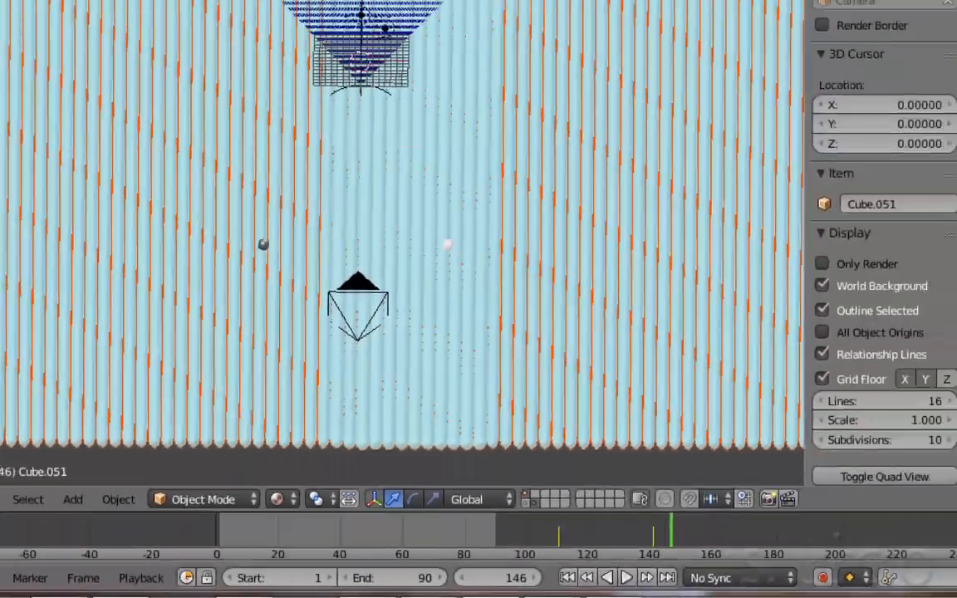
pyautogui.click(840, 325)
pyautogui.moveTo(865, 173); pyautogui.dragTo(860, 174)
# Show the camera view, split it into two stacked areas and turn the lower one into a Node Editor.
pyautogui.press('KP_0')
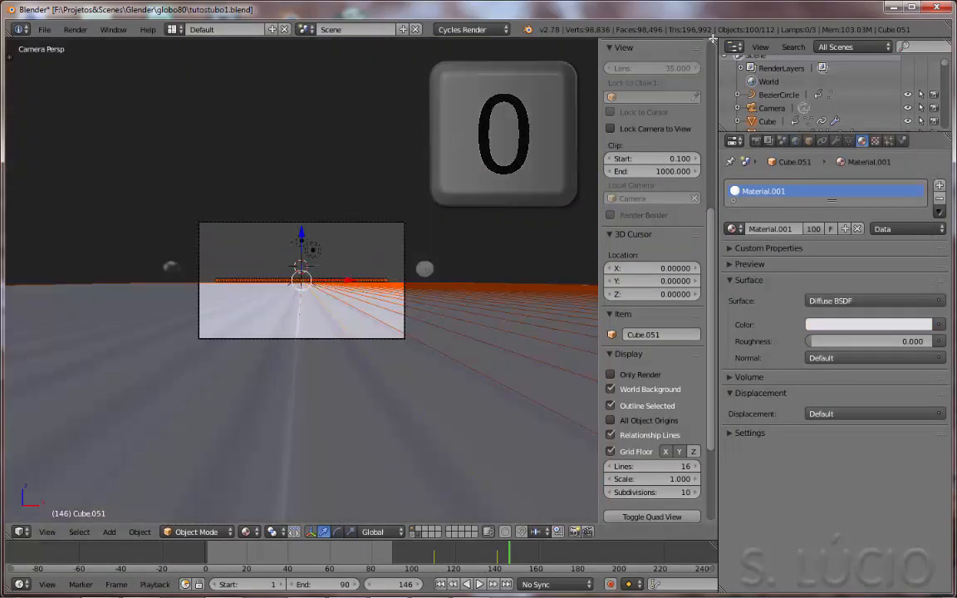
pyautogui.moveTo(713, 41); pyautogui.dragTo(706, 313)
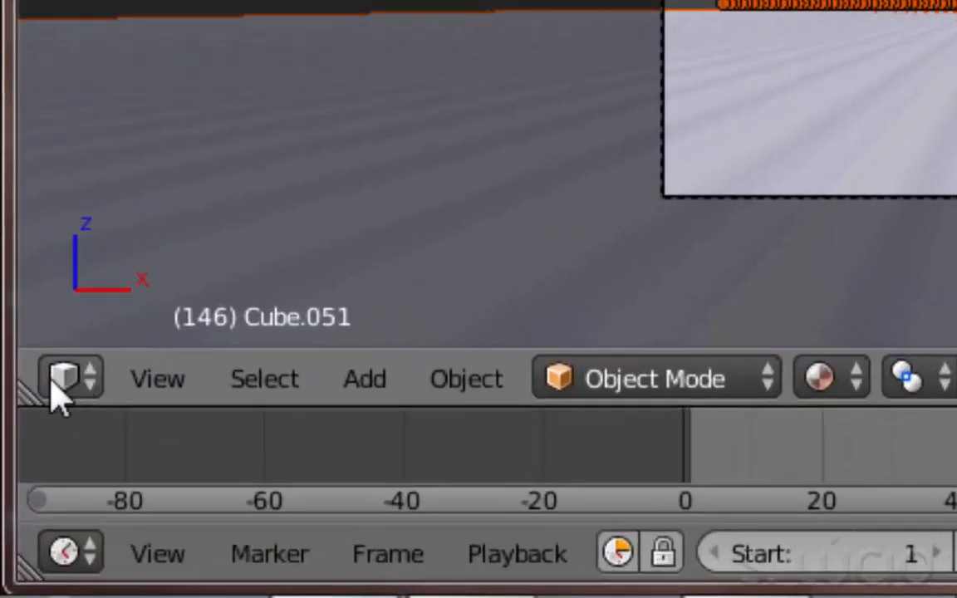
pyautogui.click(18, 533)
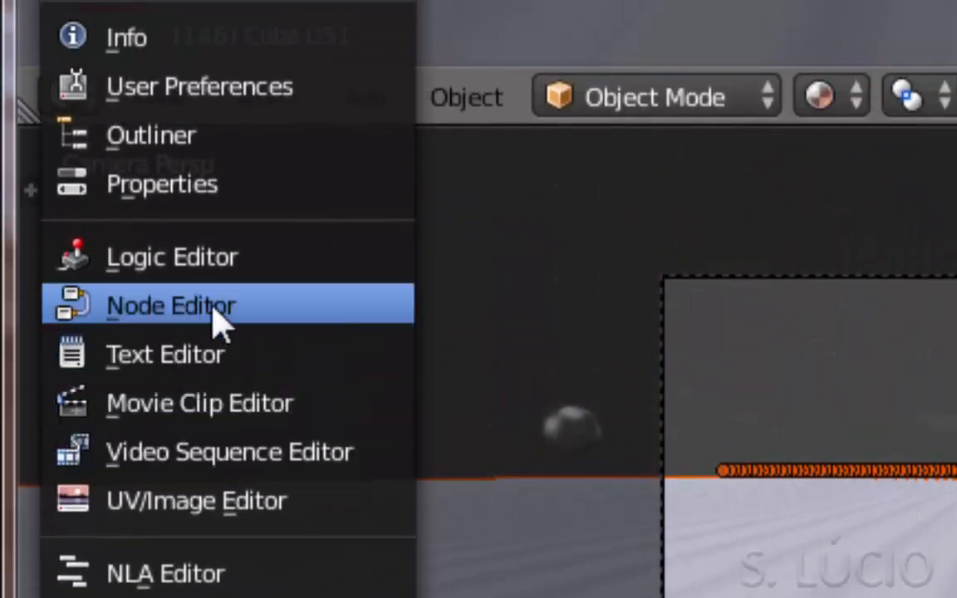
pyautogui.click(212, 324)
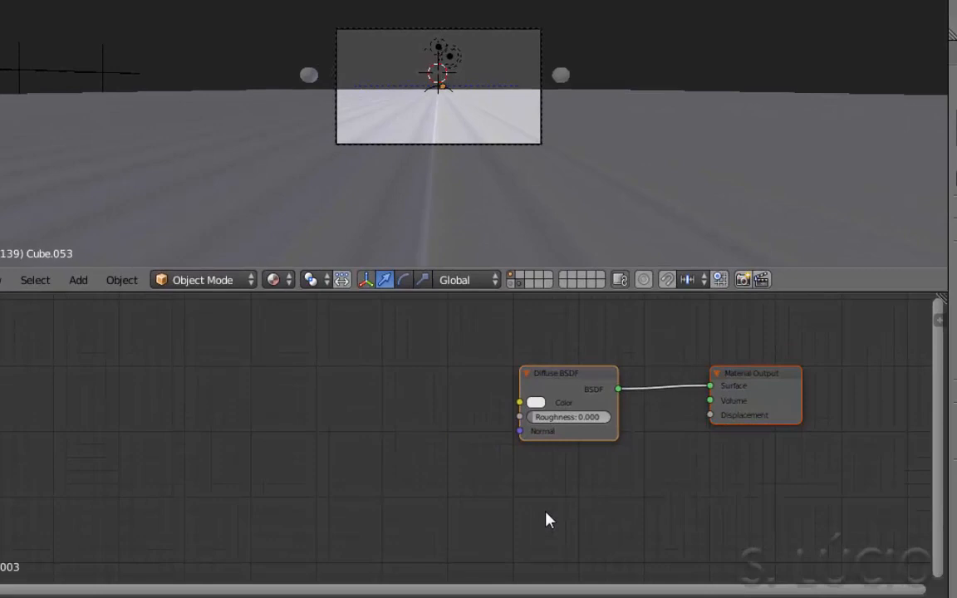
# Add an Image Texture node before the Diffuse BSDF and connect its Color output to the shader's Color input.
pyautogui.hotkey('shift', 'a')
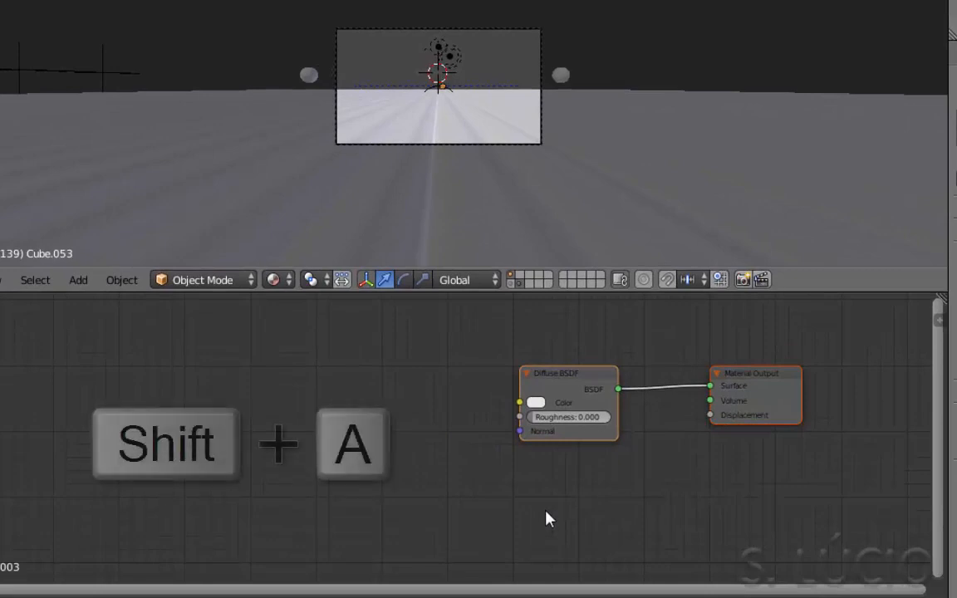
pyautogui.moveTo(538, 562)
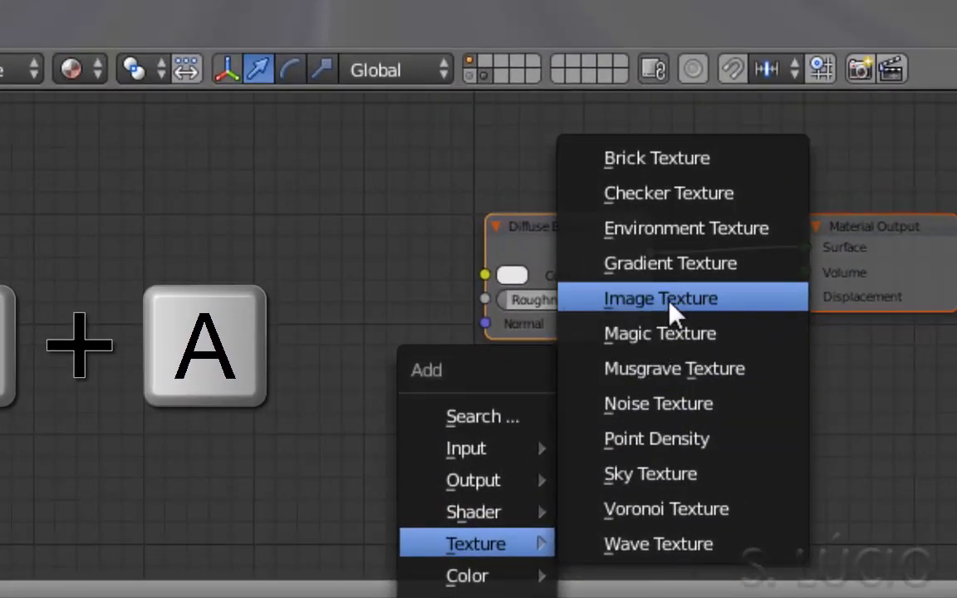
pyautogui.click(739, 299)
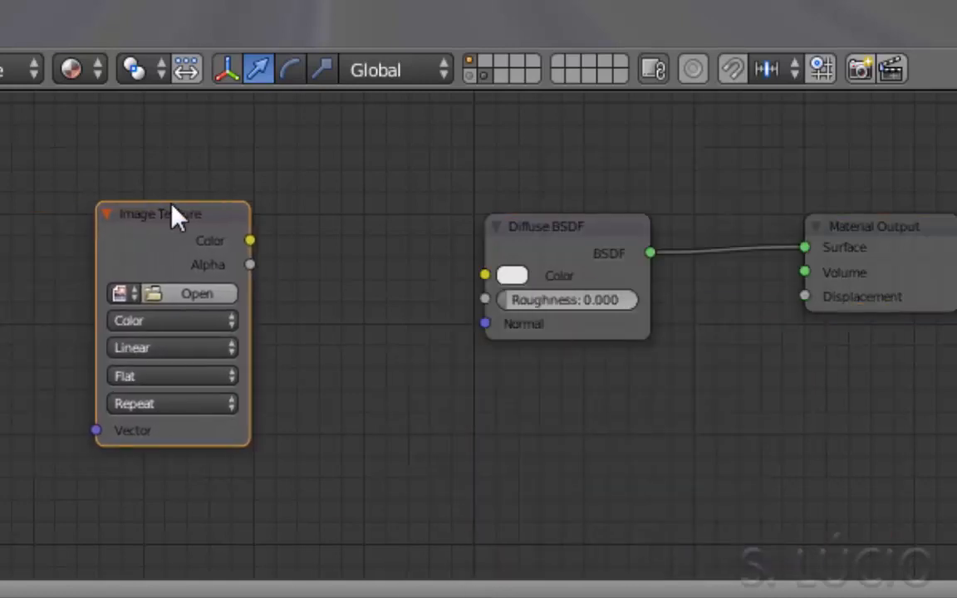
pyautogui.click(235, 221)
pyautogui.moveTo(388, 250); pyautogui.dragTo(483, 280)
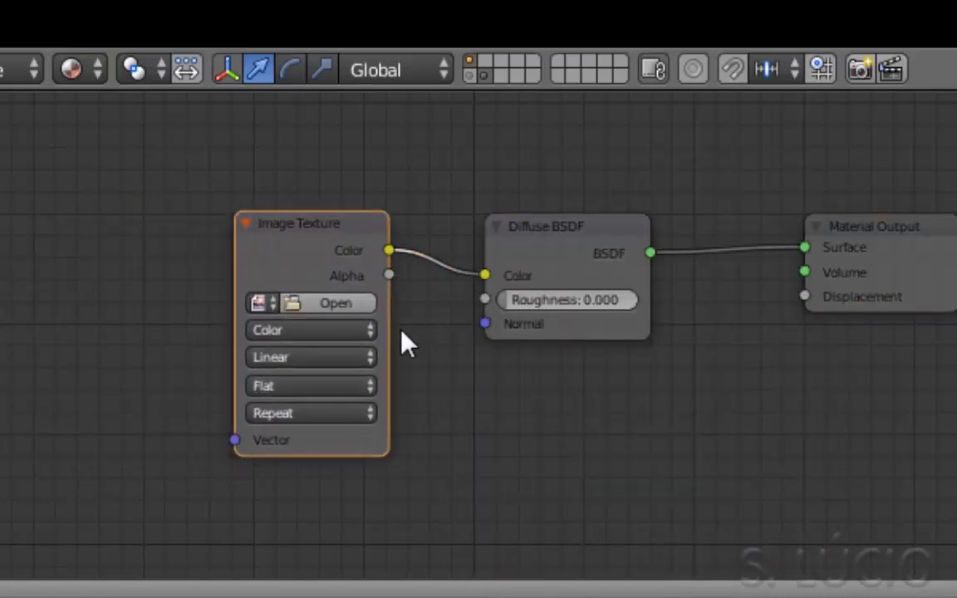
# Load mc15.jpg from the texturas folder into the Image Texture node, browsing the files as thumbnails.
pyautogui.click(320, 303)
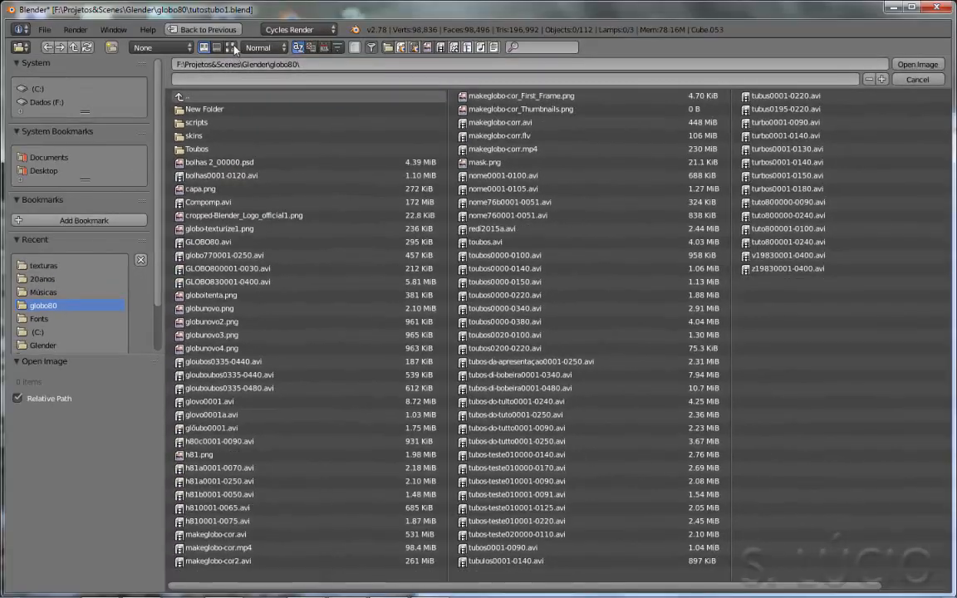
pyautogui.click(231, 47)
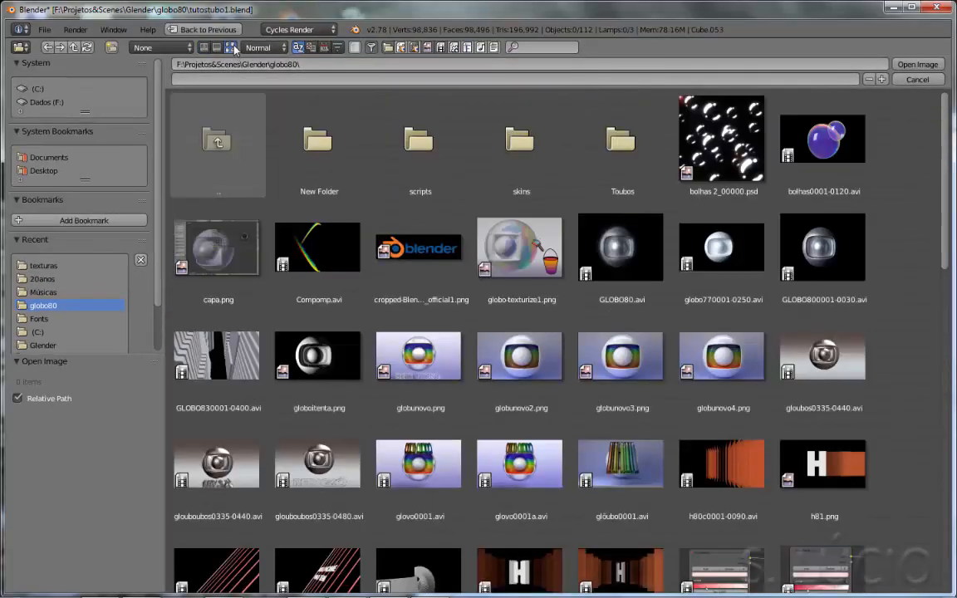
pyautogui.click(42, 265)
pyautogui.scroll(-2, 583, 316)
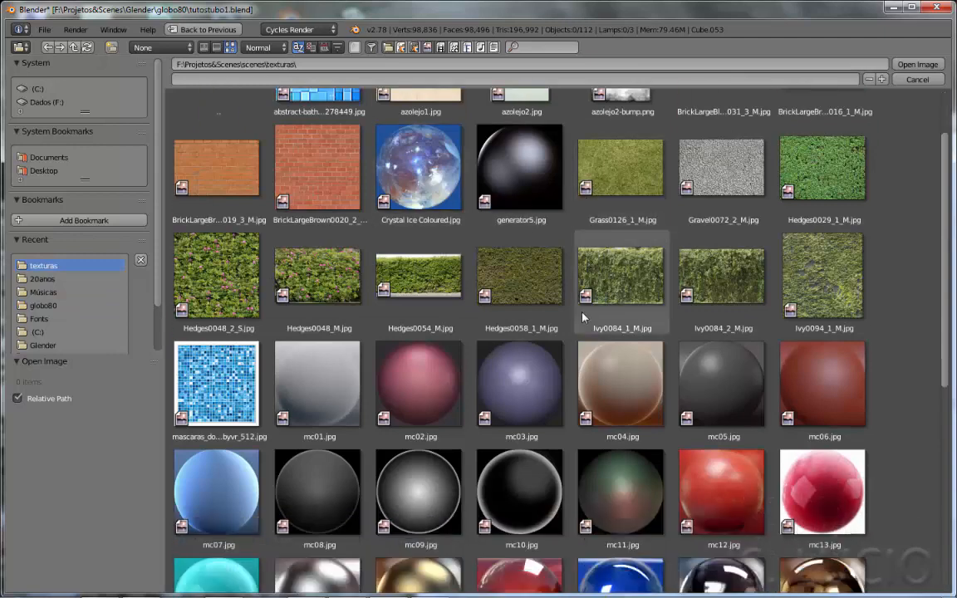
pyautogui.scroll(-3, 584, 317)
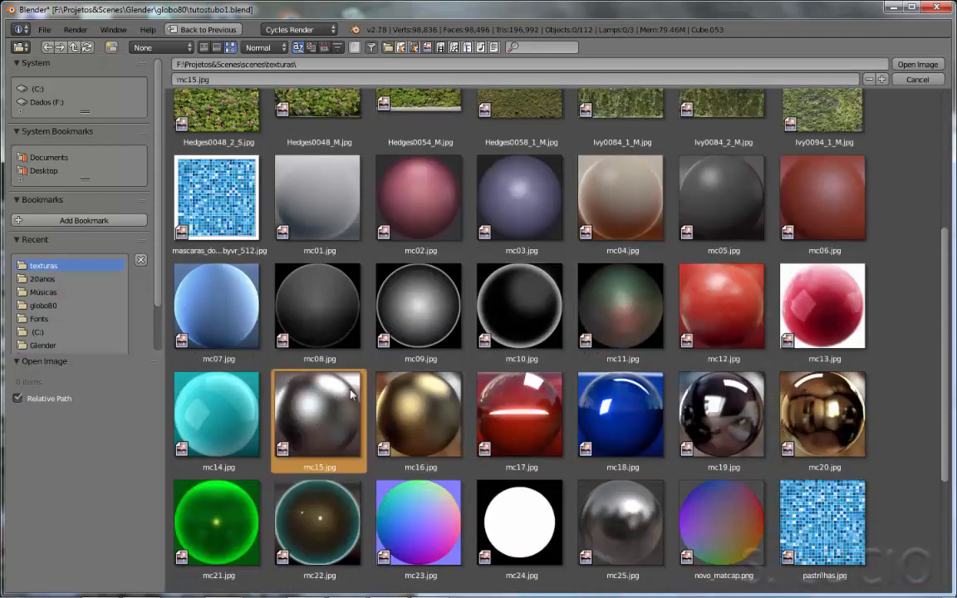
pyautogui.click(901, 67)
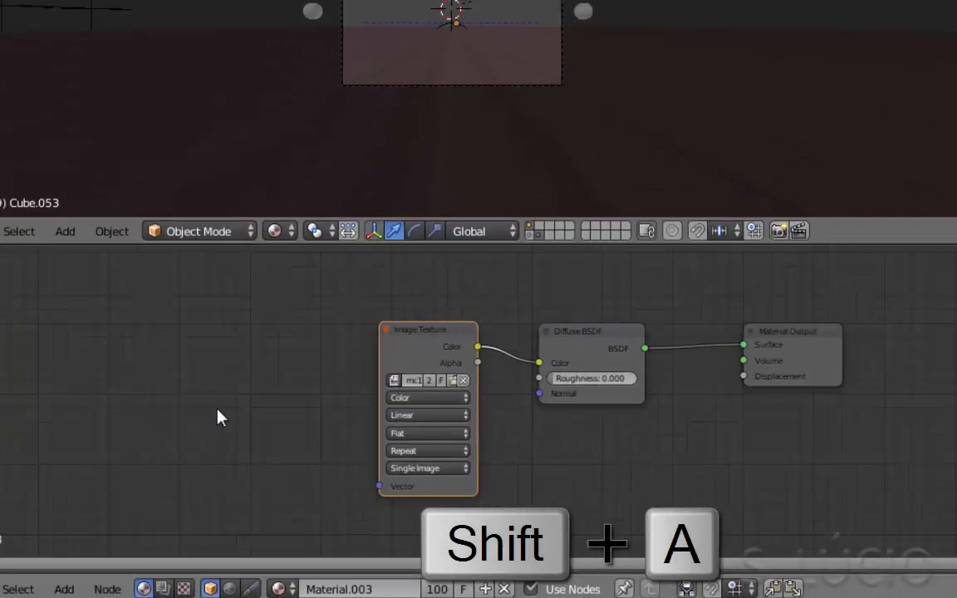
# Add a Mapping node before the Image Texture and connect its Vector output to the texture's Vector input.
pyautogui.moveTo(210, 417); pyautogui.dragTo(267, 404, button='middle')
pyautogui.hotkey('shift', 'a')
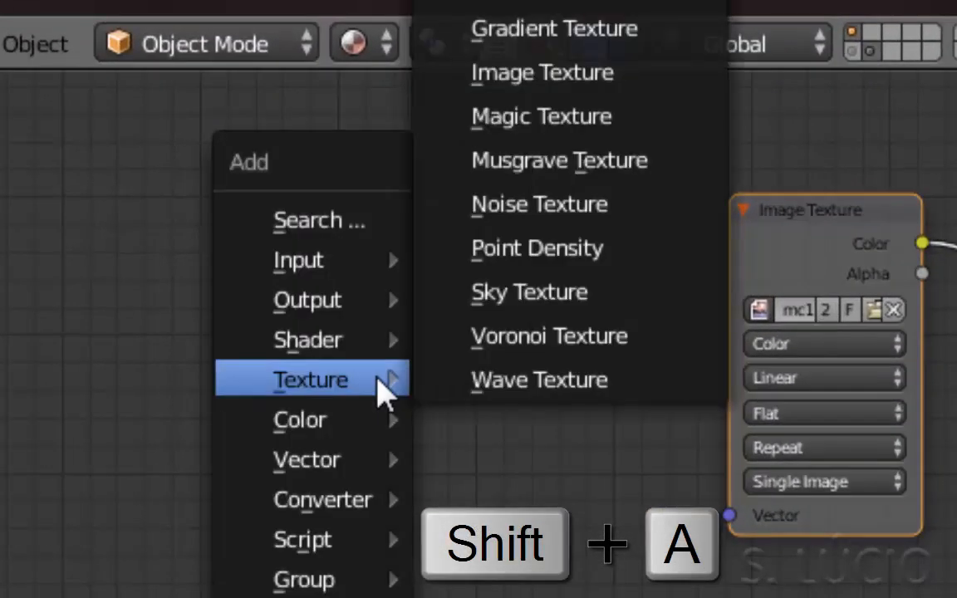
pyautogui.moveTo(343, 502)
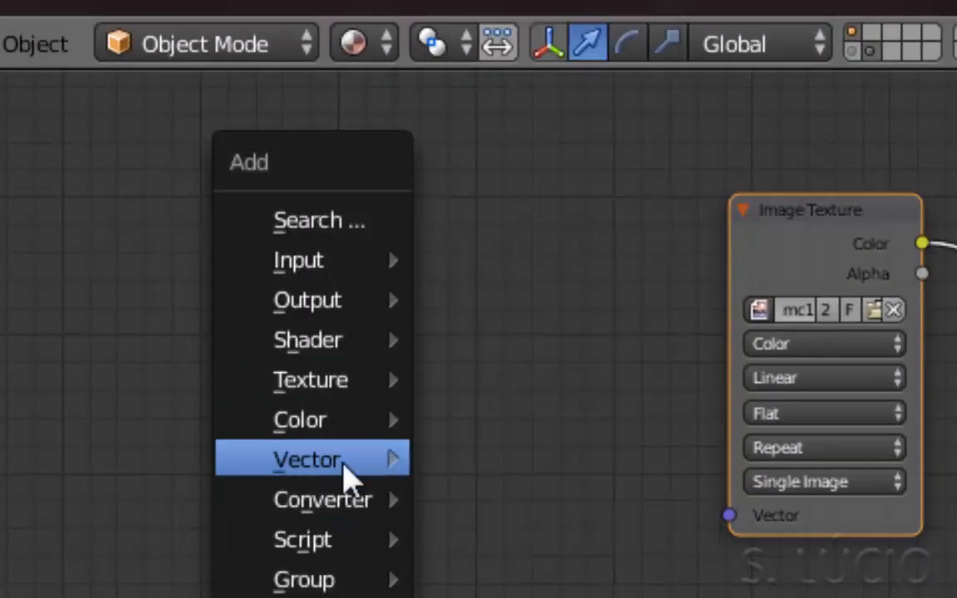
pyautogui.moveTo(387, 462)
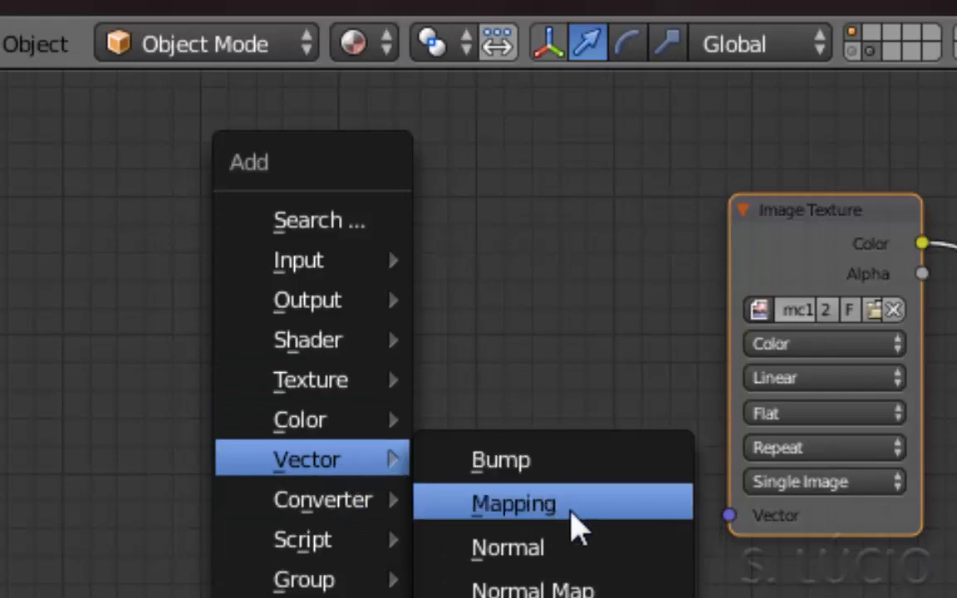
pyautogui.click(513, 504)
pyautogui.click(119, 208)
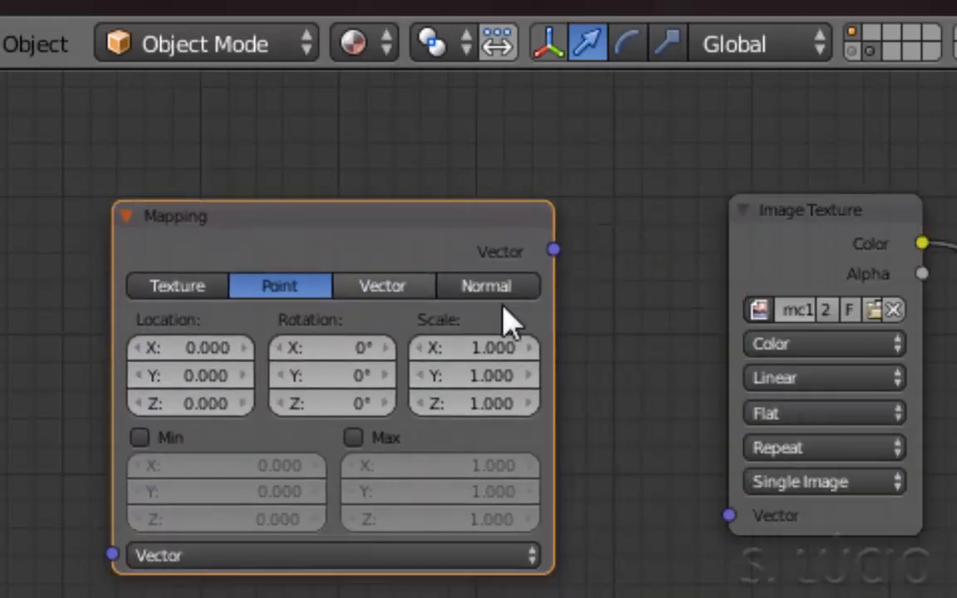
pyautogui.moveTo(650, 316); pyautogui.dragTo(754, 519)
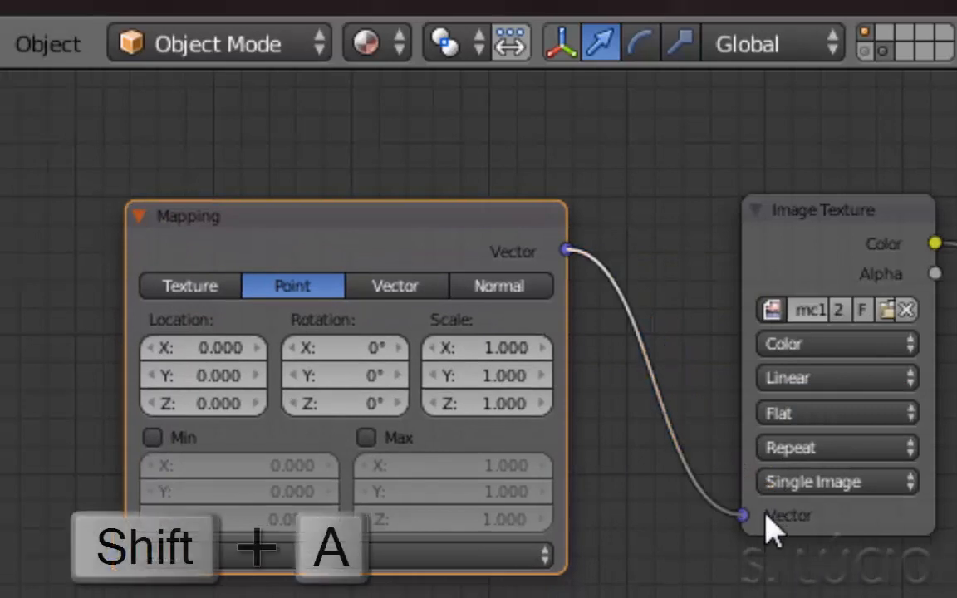
# Add a Vector Transform node before the Mapping node and connect its Vector output to Mapping's Vector input.
pyautogui.hotkey('shift', 'a')
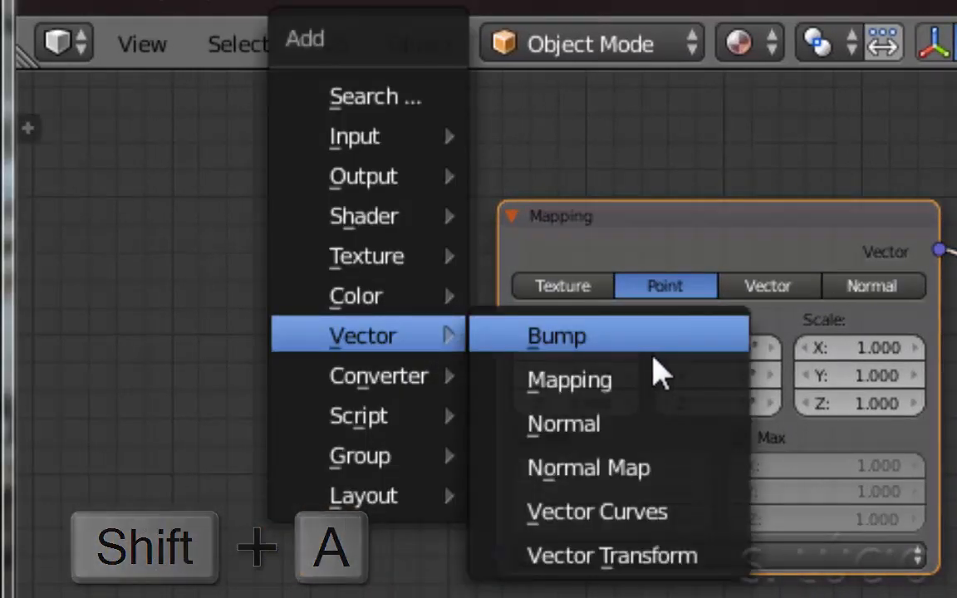
pyautogui.click(713, 565)
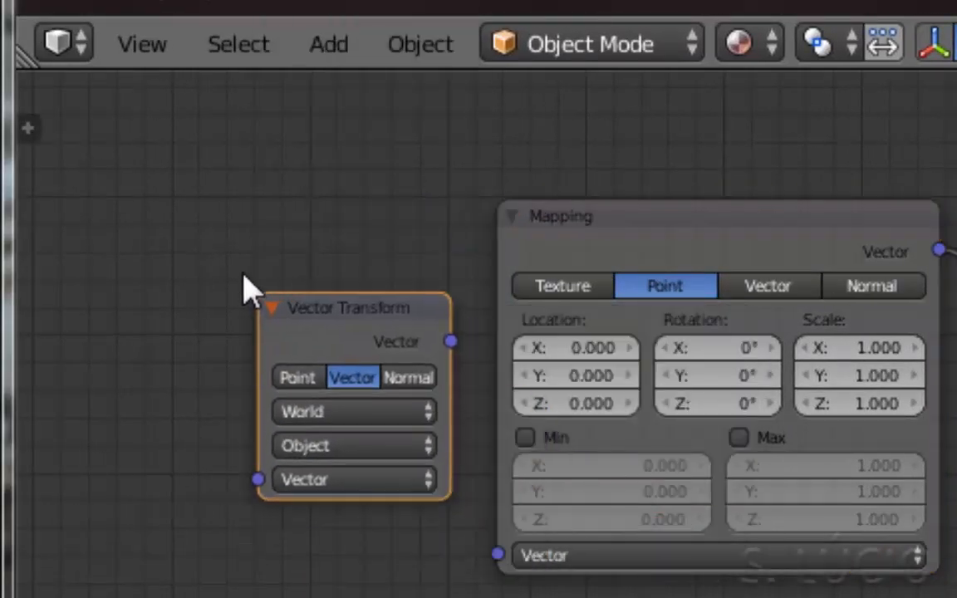
pyautogui.moveTo(509, 413); pyautogui.dragTo(503, 565)
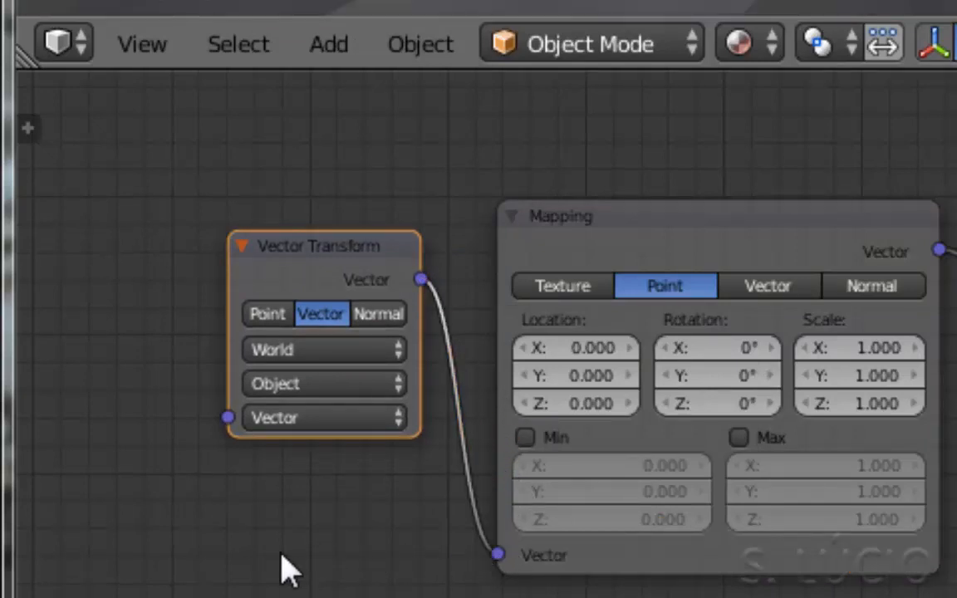
# Add a Geometry node before the Vector Transform and connect its Normal output to the Vector Transform's Vector input.
pyautogui.moveTo(290, 572); pyautogui.dragTo(887, 526, button='middle')
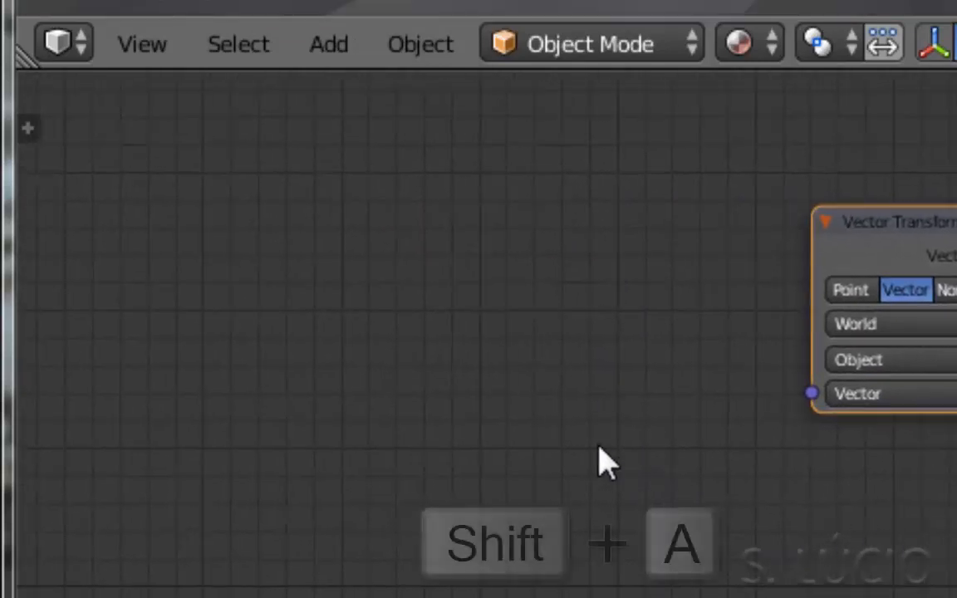
pyautogui.hotkey('shift', 'a')
pyautogui.moveTo(551, 260)
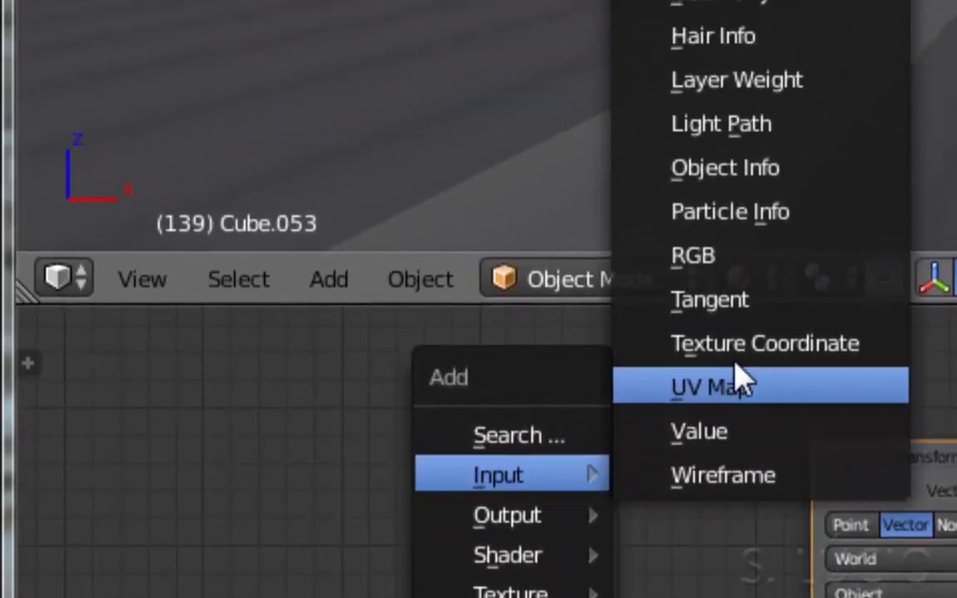
pyautogui.click(788, 142)
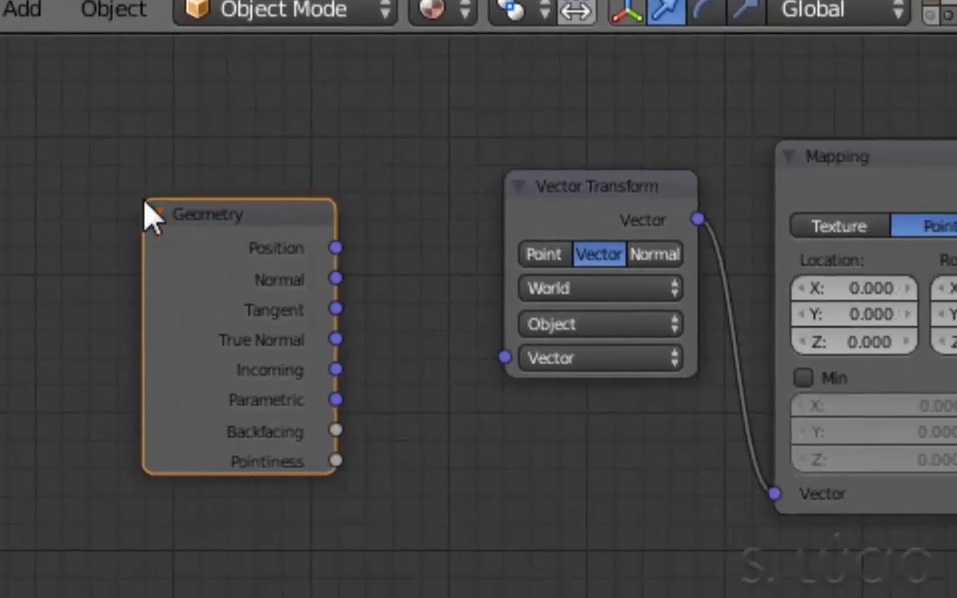
pyautogui.click(105, 213)
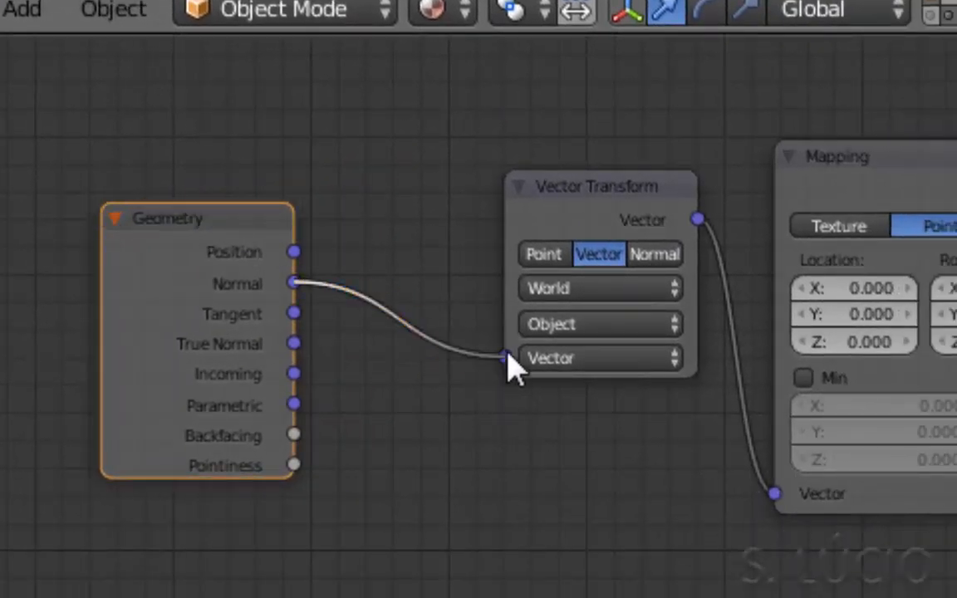
pyautogui.moveTo(511, 366); pyautogui.dragTo(506, 358)
pyautogui.moveTo(424, 420); pyautogui.dragTo(241, 390, button='middle')
pyautogui.scroll(3, 390, 445)
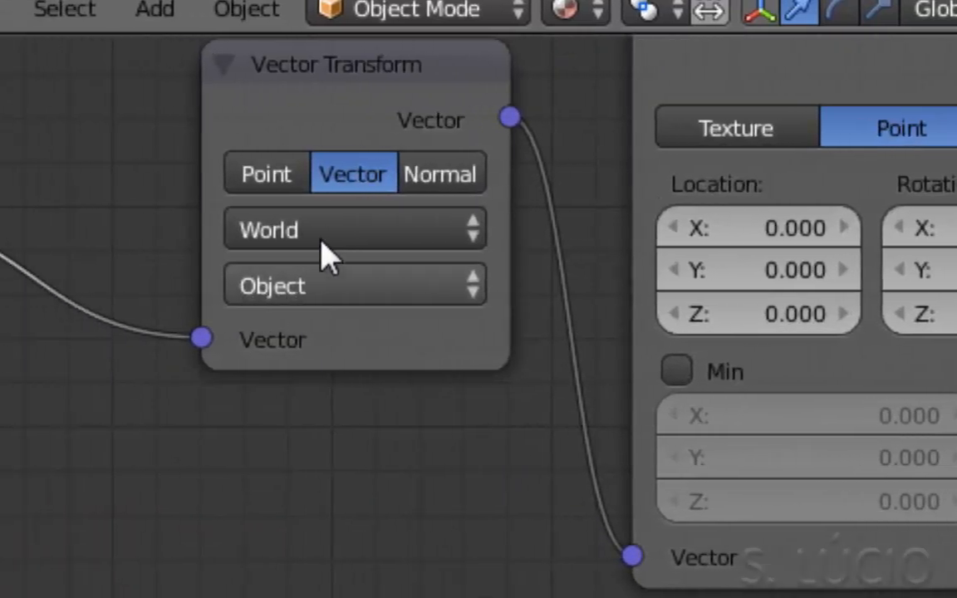
# Set the Vector Transform node to convert from World to Camera, and set the Mapping node's type to Texture.
pyautogui.moveTo(324, 253); pyautogui.dragTo(646, 382, button='middle')
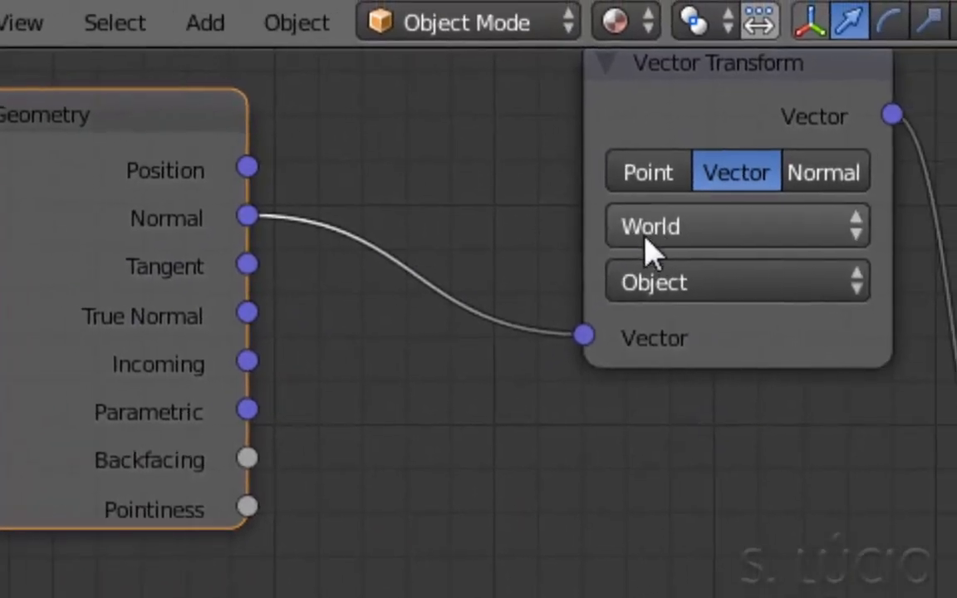
pyautogui.click(793, 271)
pyautogui.click(619, 143)
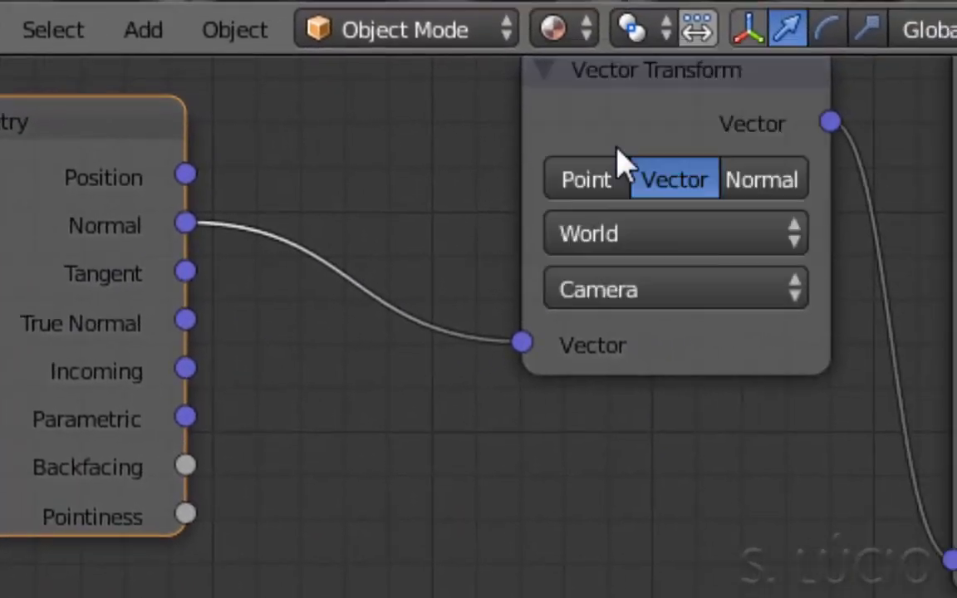
pyautogui.moveTo(810, 422); pyautogui.dragTo(388, 432, button='middle')
pyautogui.click(671, 183)
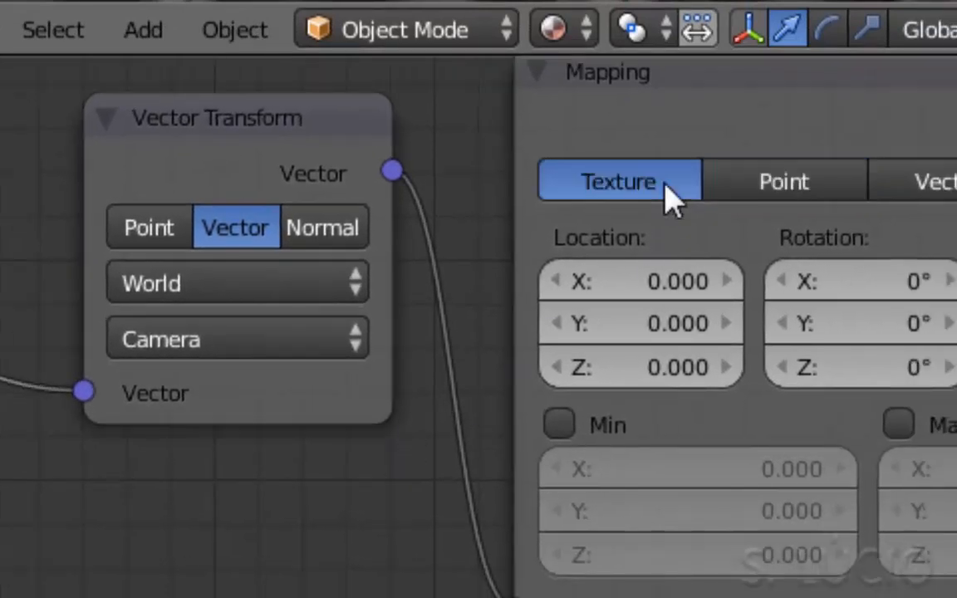
pyautogui.click(664, 282)
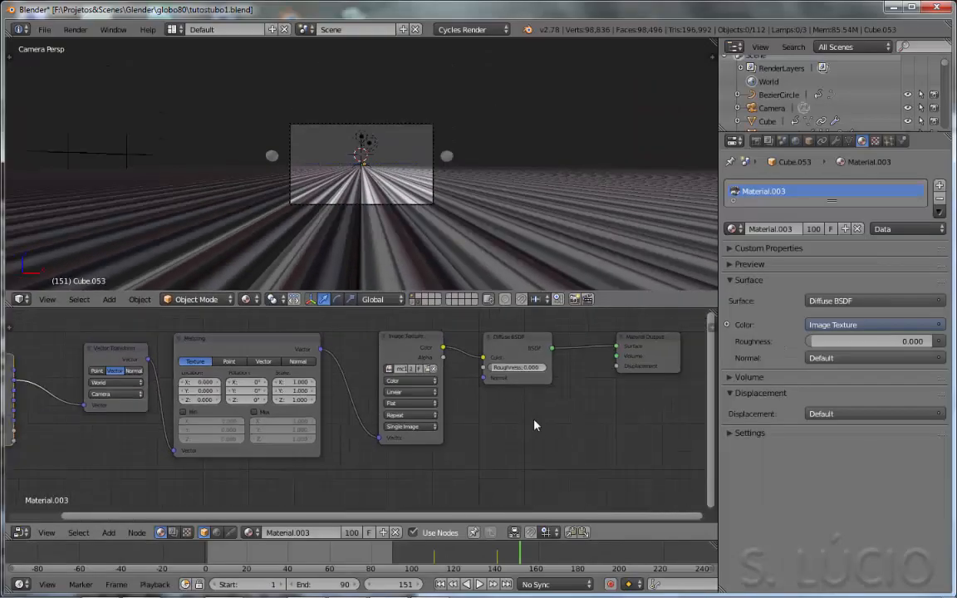
# Rearrange the nodes to leave a wide gap between the Image Texture and the Diffuse BSDF.
pyautogui.moveTo(532, 422); pyautogui.dragTo(424, 415, button='middle')
pyautogui.moveTo(288, 354); pyautogui.dragTo(244, 358)
pyautogui.moveTo(402, 349); pyautogui.dragTo(443, 349)
pyautogui.moveTo(544, 349); pyautogui.dragTo(623, 349)
pyautogui.moveTo(394, 431); pyautogui.dragTo(499, 411, button='middle')
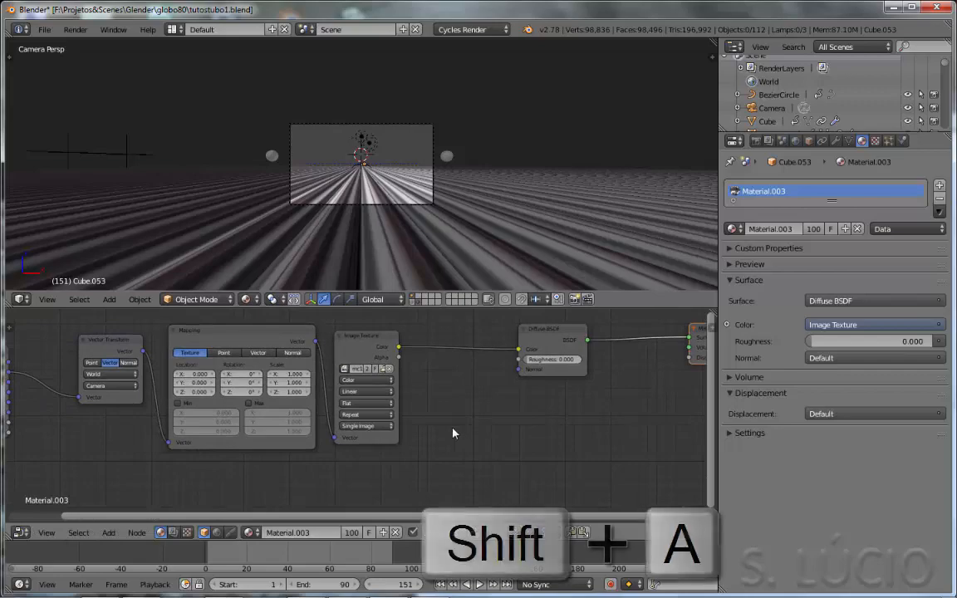
# Insert an Add Shader node on the link between the Image Texture's Color output and the Diffuse BSDF's Color input.
pyautogui.hotkey('shift', 'a')
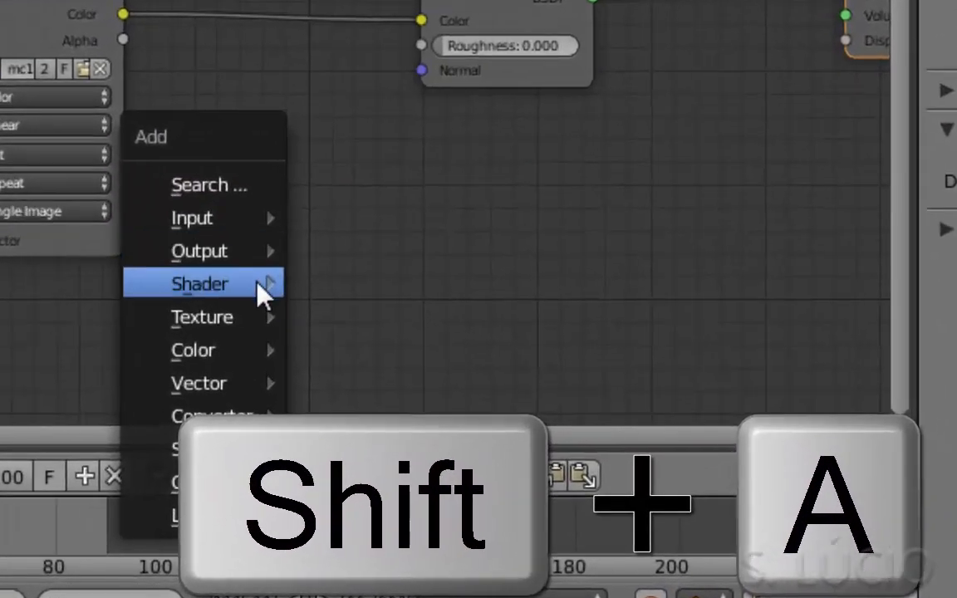
pyautogui.moveTo(455, 459)
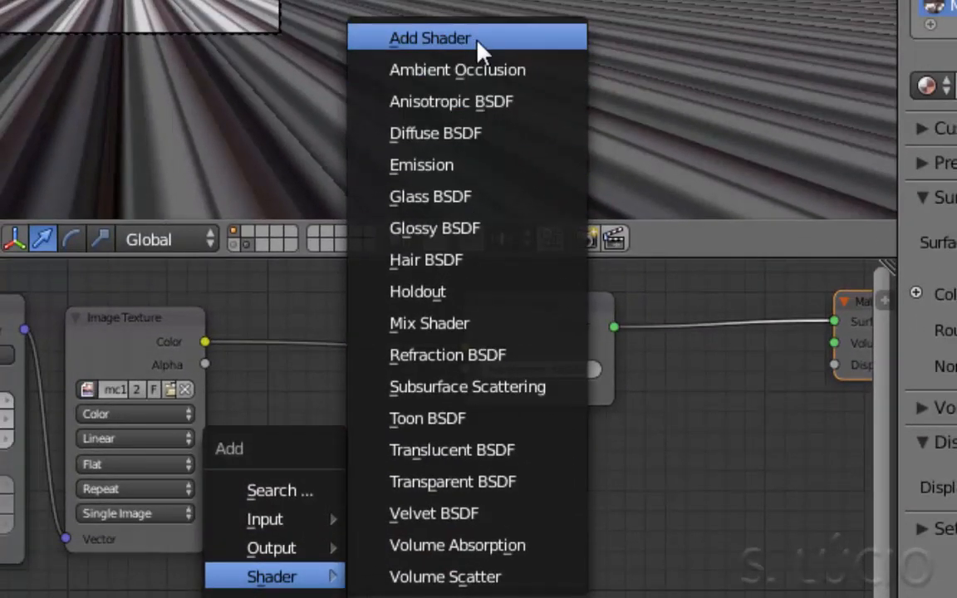
pyautogui.click(479, 40)
pyautogui.click(301, 325)
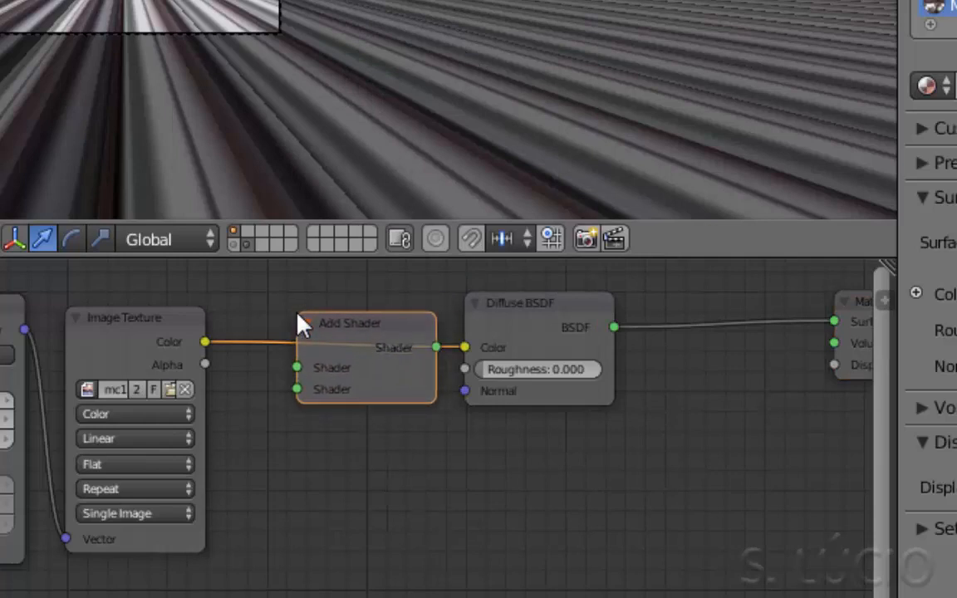
pyautogui.moveTo(349, 449); pyautogui.dragTo(475, 440, button='middle')
# Add a second Diffuse BSDF below the Image Texture and connect its BSDF output to the Add Shader's second Shader input.
pyautogui.hotkey('shift', 'a')
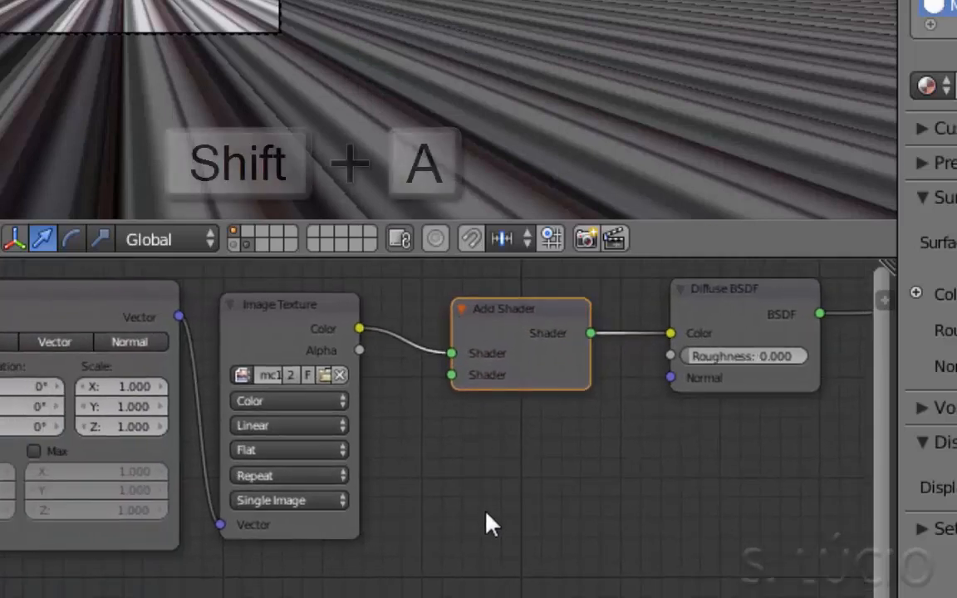
pyautogui.hotkey('shift', 'a')
pyautogui.moveTo(487, 522)
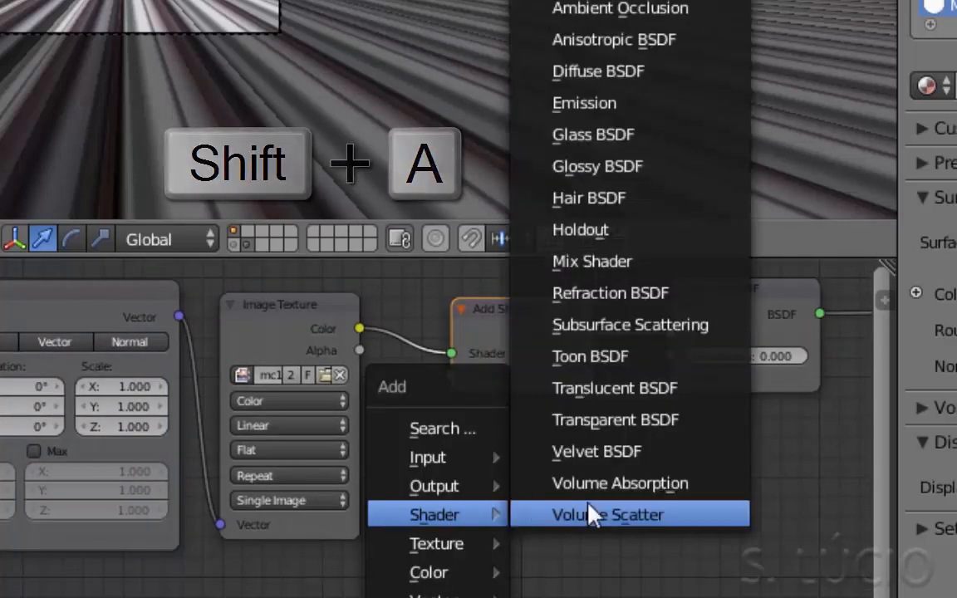
pyautogui.click(623, 86)
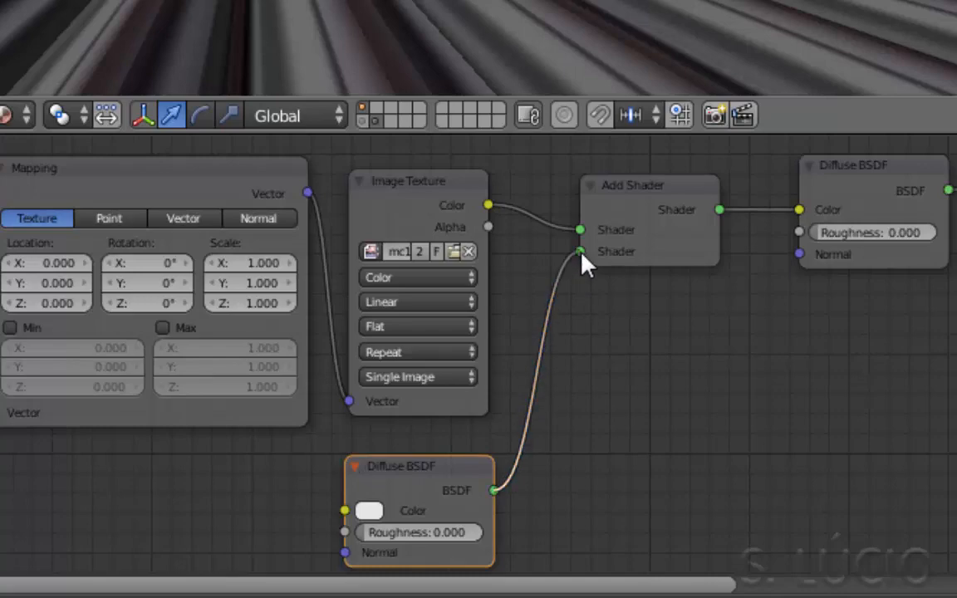
pyautogui.moveTo(582, 252); pyautogui.dragTo(582, 253)
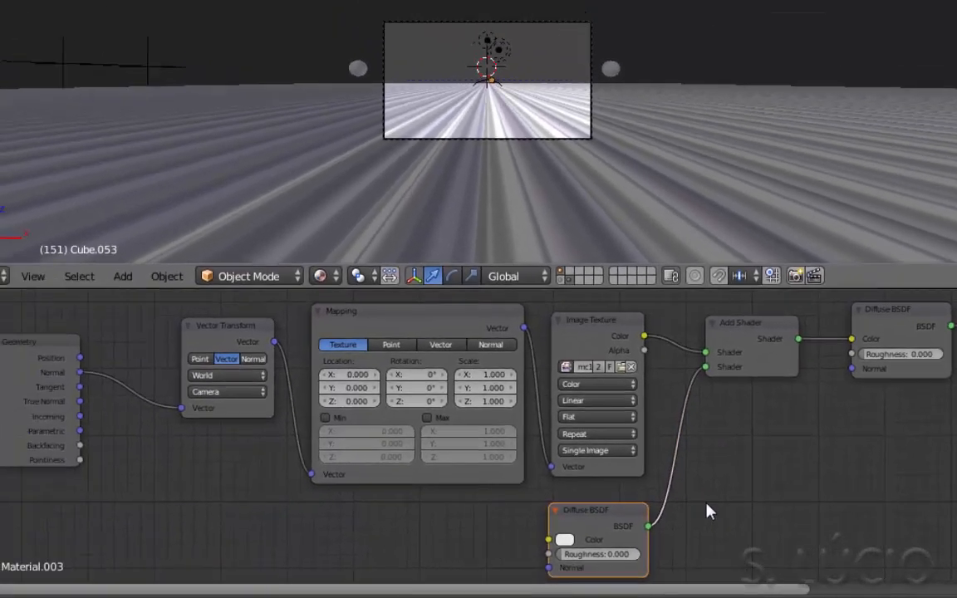
# Give the newly added Diffuse BSDF a faint pinkish-white colour.
pyautogui.moveTo(598, 439); pyautogui.dragTo(637, 357, button='middle')
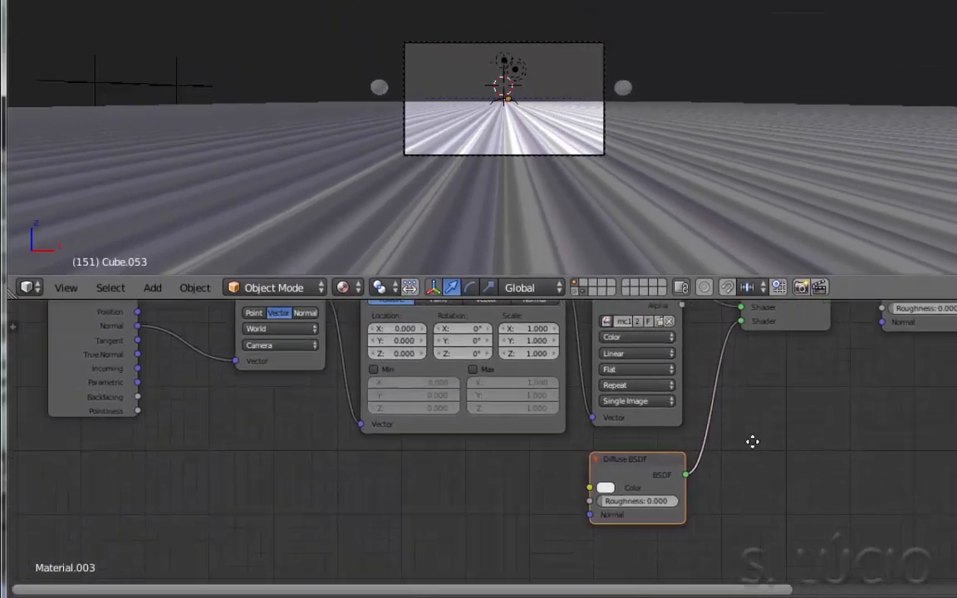
pyautogui.moveTo(752, 442); pyautogui.dragTo(772, 436, button='middle')
pyautogui.click(626, 482)
pyautogui.moveTo(675, 344)
pyautogui.mouseDown()
pyautogui.moveTo(685, 329)
pyautogui.moveTo(673, 346)
pyautogui.mouseUp()
pyautogui.moveTo(438, 545); pyautogui.dragTo(540, 547, button='middle')
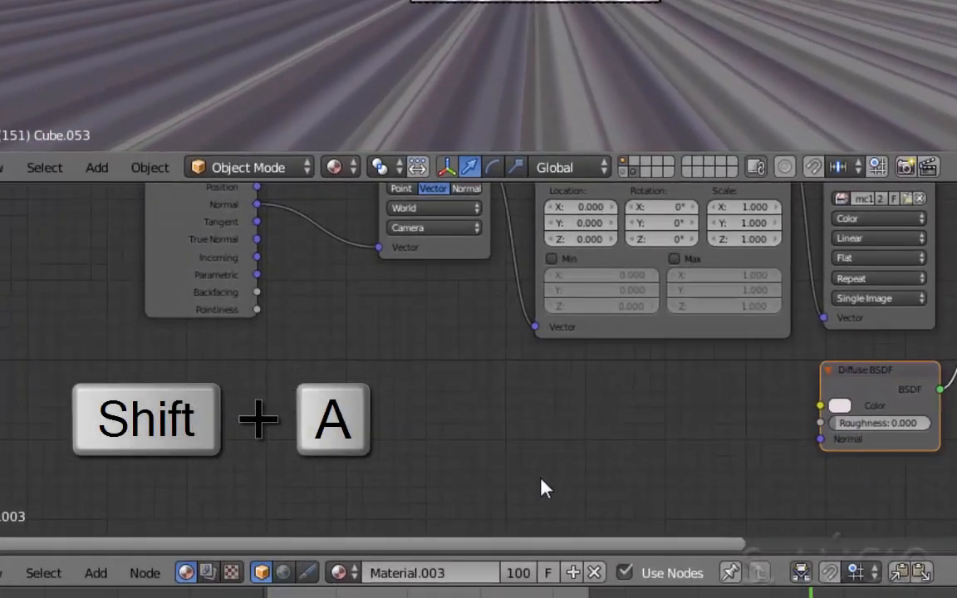
# Add a ColorRamp node before the lower Diffuse BSDF and connect its Color output to that shader's Color input.
pyautogui.hotkey('shift', 'a')
pyautogui.moveTo(515, 545)
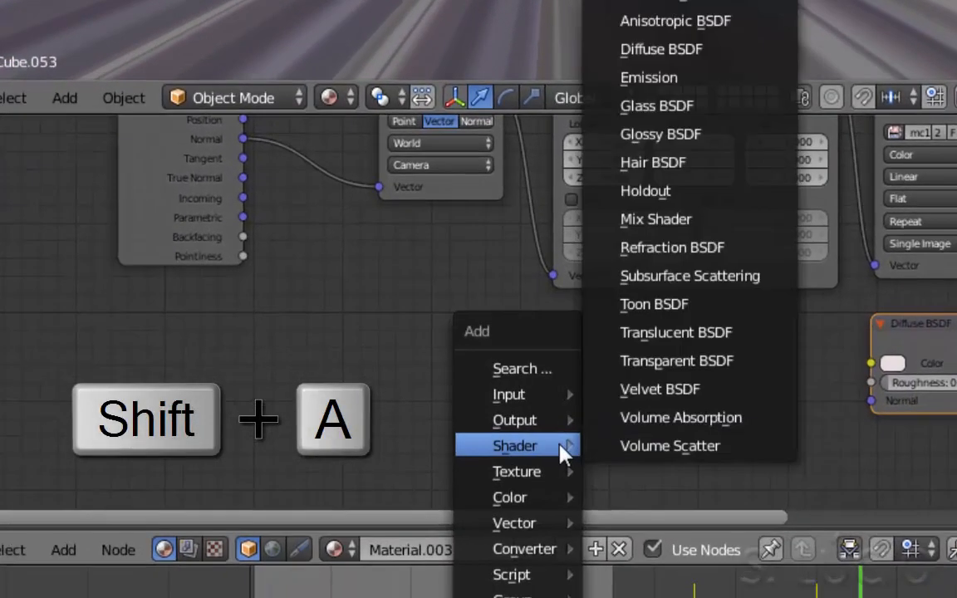
pyautogui.moveTo(552, 552)
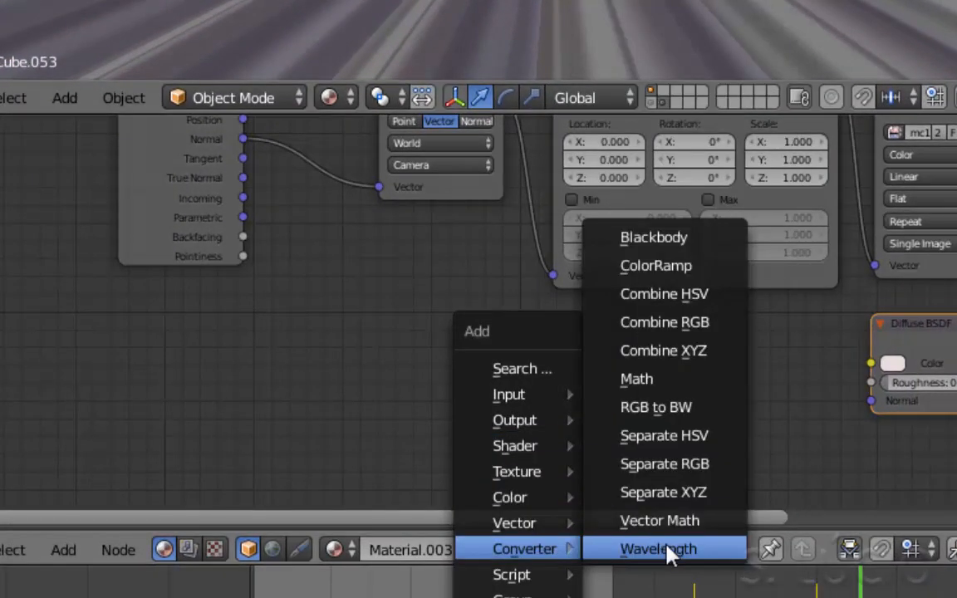
pyautogui.click(692, 267)
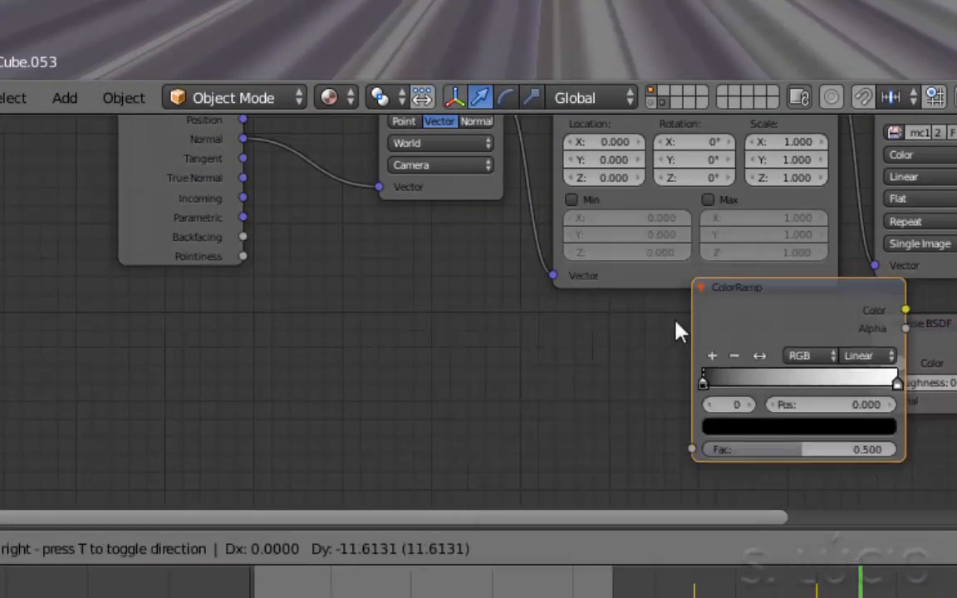
pyautogui.click(559, 322)
pyautogui.moveTo(654, 361); pyautogui.dragTo(569, 235, button='middle')
pyautogui.moveTo(688, 231); pyautogui.dragTo(786, 239)
# Add three stops to the ColorRamp at positions 0.500, 0.250 and 0.750.
pyautogui.moveTo(650, 326); pyautogui.dragTo(826, 261, button='middle')
pyautogui.click(674, 225)
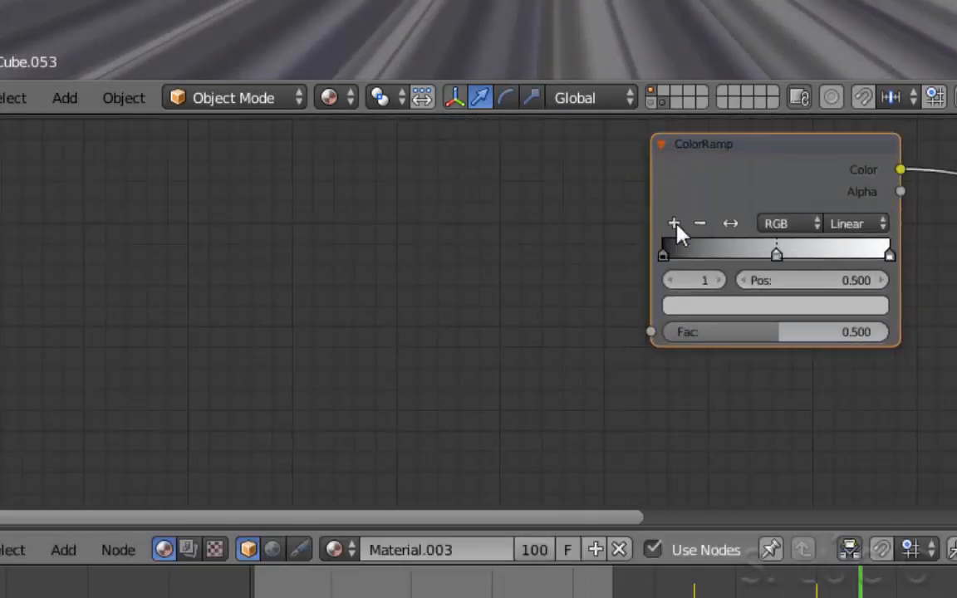
pyautogui.click(675, 224)
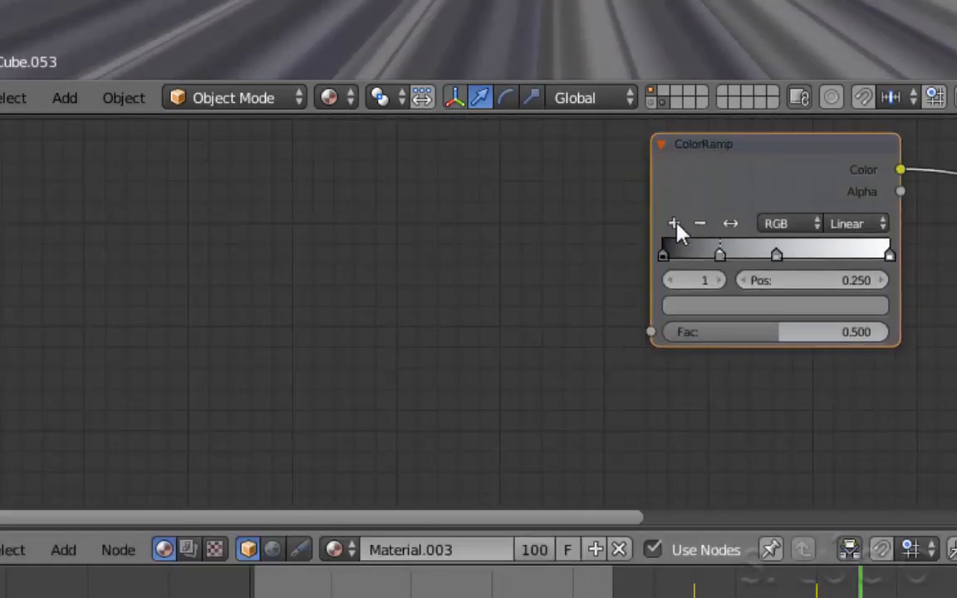
pyautogui.click(719, 280)
pyautogui.click(720, 280)
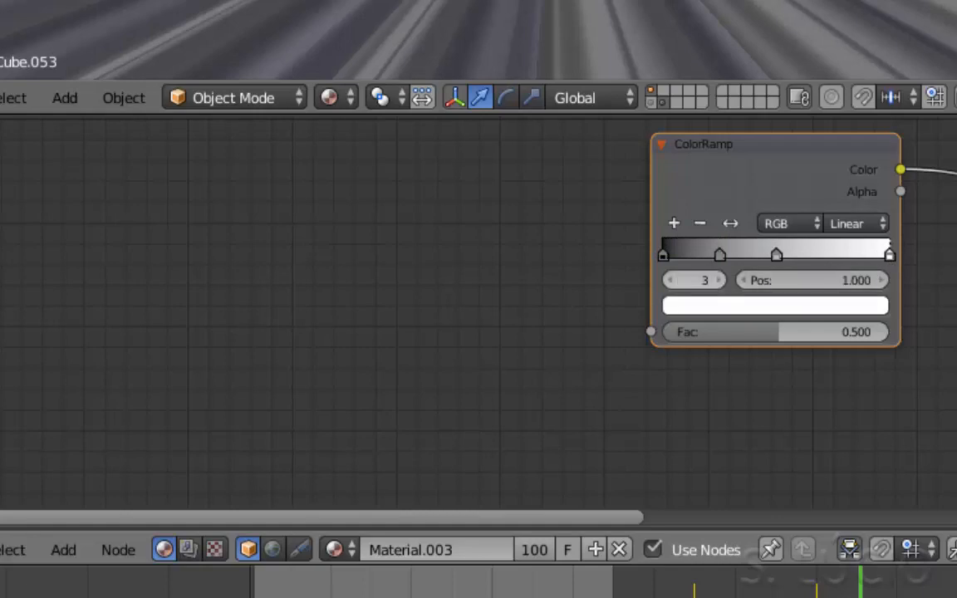
pyautogui.click(674, 223)
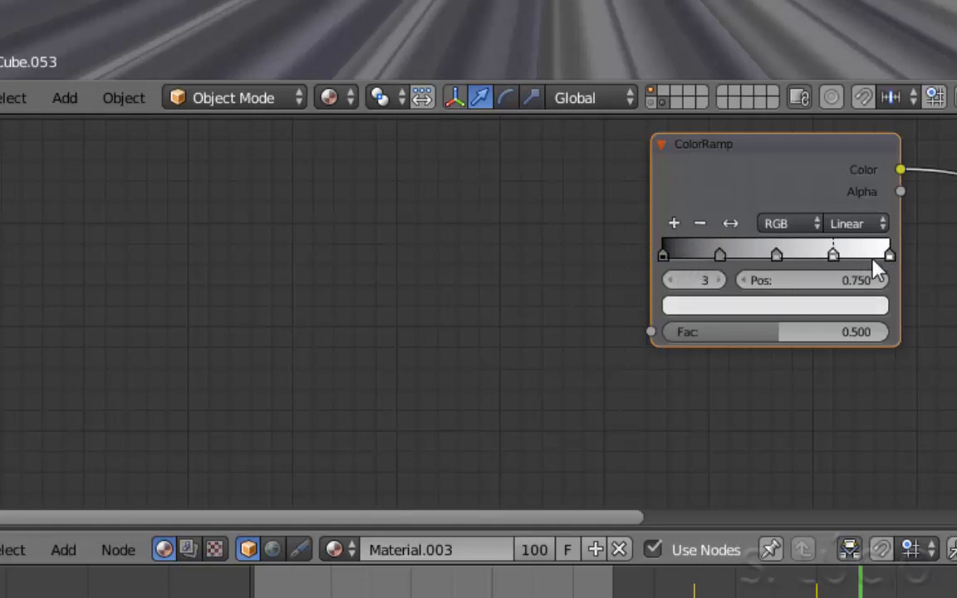
# Colour the first and last stops of the ColorRamp red.
pyautogui.click(665, 258)
pyautogui.click(718, 307)
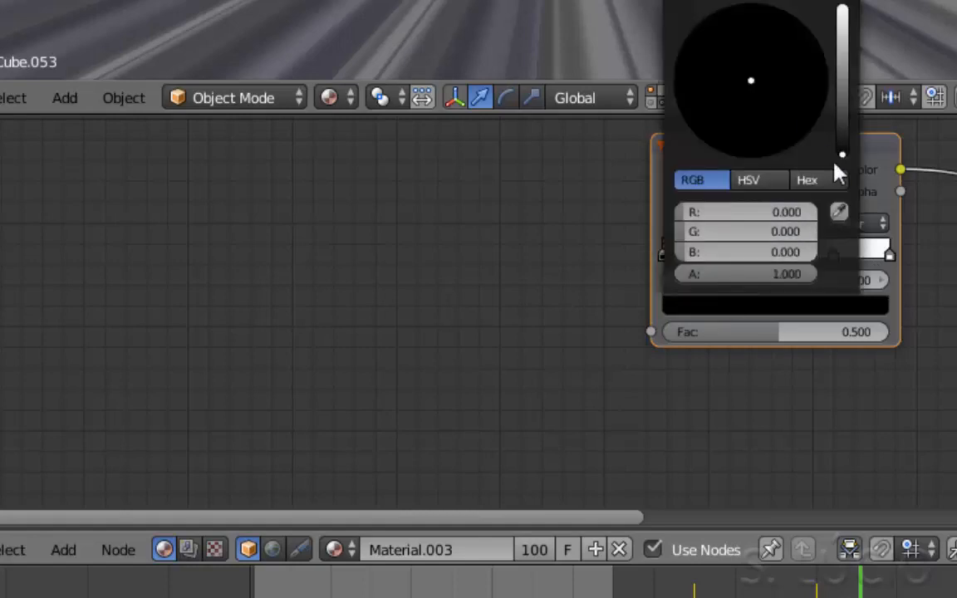
pyautogui.click(740, 155)
pyautogui.click(889, 254)
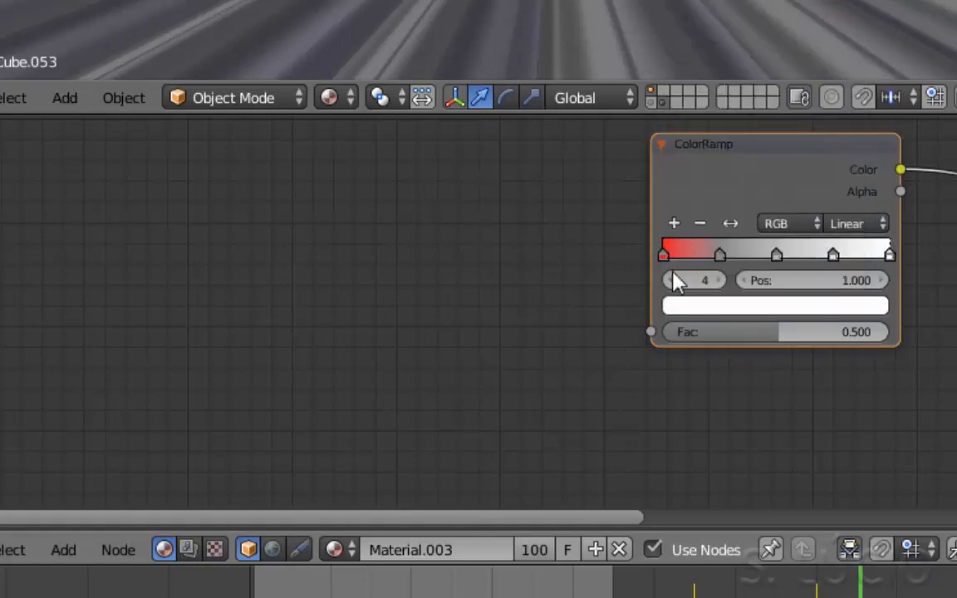
pyautogui.click(775, 306)
pyautogui.click(740, 156)
pyautogui.moveTo(740, 157); pyautogui.dragTo(746, 158)
# Colour the ColorRamp's middle stop at 0.500 blue, with R 0.000, G 0.081 and B 1.000.
pyautogui.click(777, 254)
pyautogui.click(768, 306)
pyautogui.click(801, 22)
pyautogui.click(842, 6)
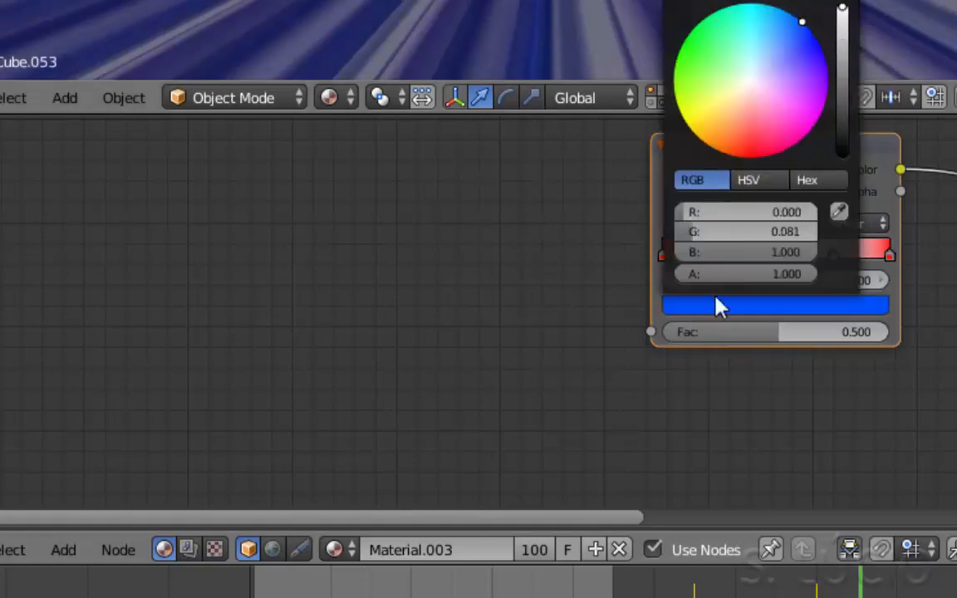
# Colour the ColorRamp stops at 0.250 and 0.750 orange.
pyautogui.click(718, 254)
pyautogui.click(748, 306)
pyautogui.moveTo(842, 76); pyautogui.dragTo(843, 5)
pyautogui.click(698, 138)
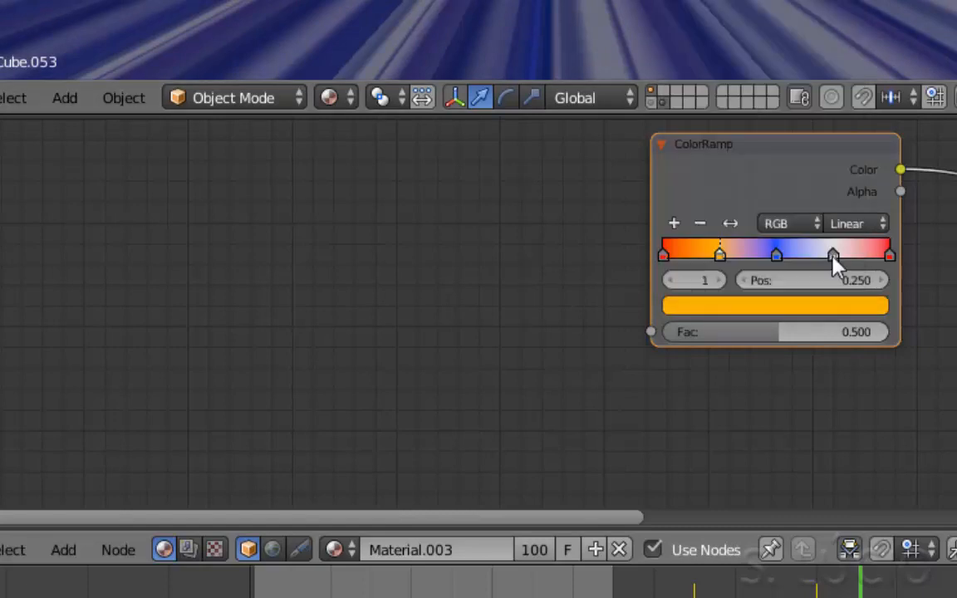
pyautogui.click(834, 256)
pyautogui.click(790, 305)
pyautogui.click(715, 115)
pyautogui.moveTo(715, 114); pyautogui.dragTo(699, 138)
# Add a stop on each side of the blue one, between it and the orange stops, and colour both new stops green.
pyautogui.click(776, 255)
pyautogui.click(678, 224)
pyautogui.click(833, 255)
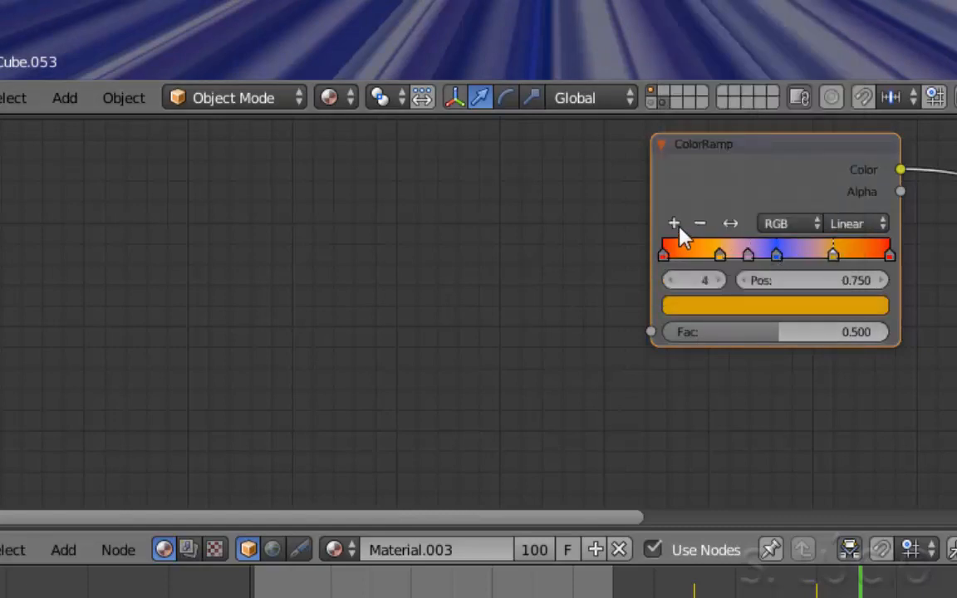
pyautogui.click(677, 223)
pyautogui.click(776, 305)
pyautogui.moveTo(776, 85); pyautogui.dragTo(711, 15)
pyautogui.moveTo(840, 30); pyautogui.dragTo(843, 5)
pyautogui.click(747, 254)
pyautogui.click(747, 305)
pyautogui.moveTo(776, 85); pyautogui.dragTo(711, 15)
# Space the ColorRamp stops evenly, moving the second orange stop to 0.845 and shifting the first orange and second green stops outward.
pyautogui.moveTo(833, 256); pyautogui.dragTo(855, 256)
pyautogui.moveTo(722, 256)
pyautogui.mouseDown()
pyautogui.moveTo(701, 256)
pyautogui.moveTo(736, 256)
pyautogui.mouseUp()
pyautogui.moveTo(806, 257); pyautogui.dragTo(817, 257)
pyautogui.click(855, 256)
# Add a Math node before the ColorRamp and duplicate it twice, lining up the three nodes in a row.
pyautogui.hotkey('shift', 'a')
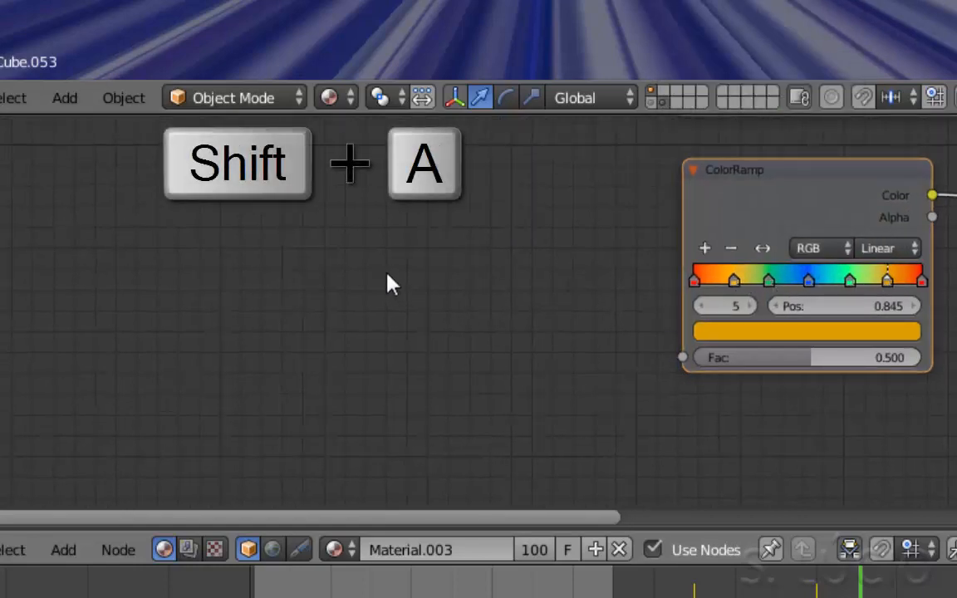
pyautogui.moveTo(394, 276)
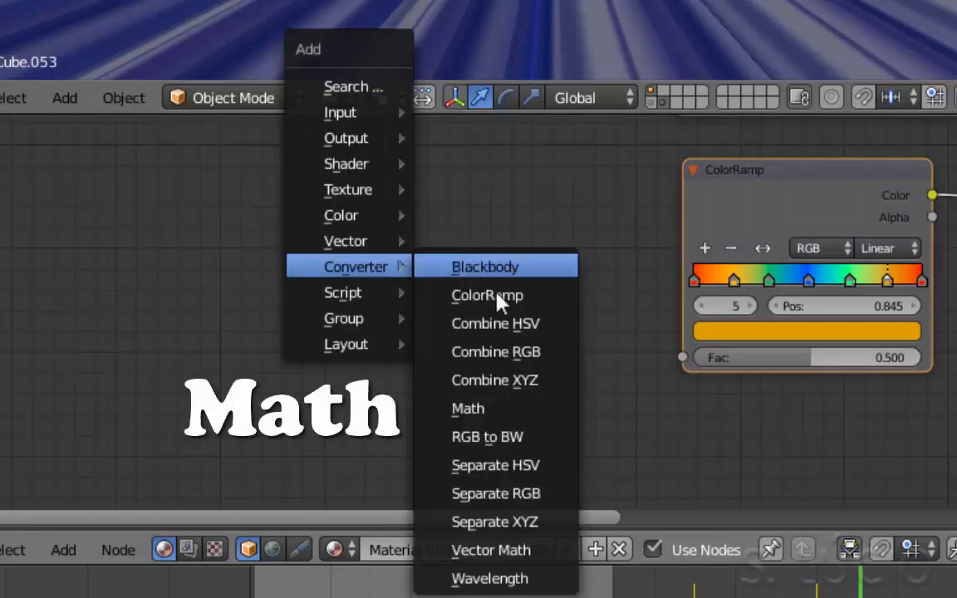
pyautogui.click(487, 408)
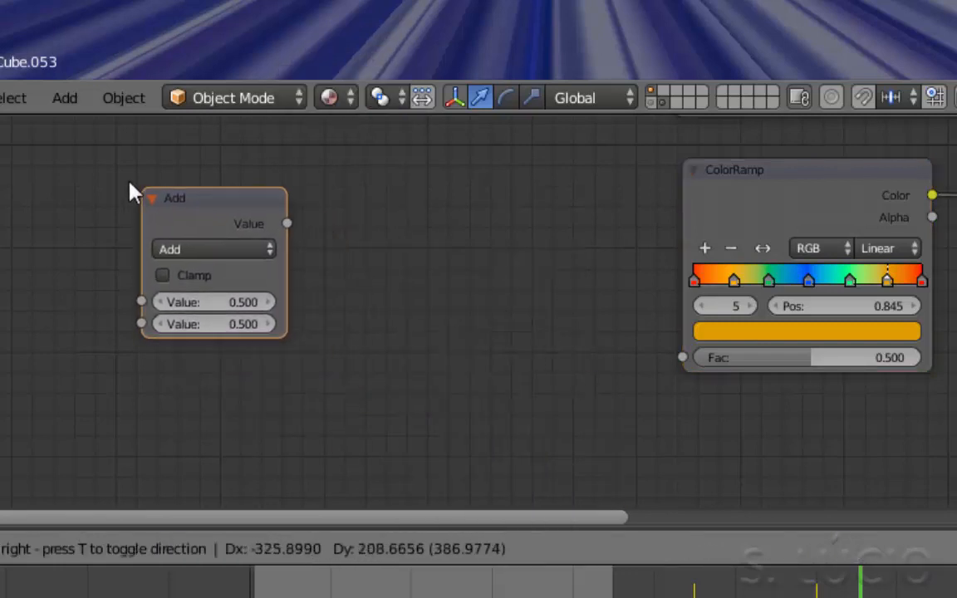
pyautogui.click(115, 200)
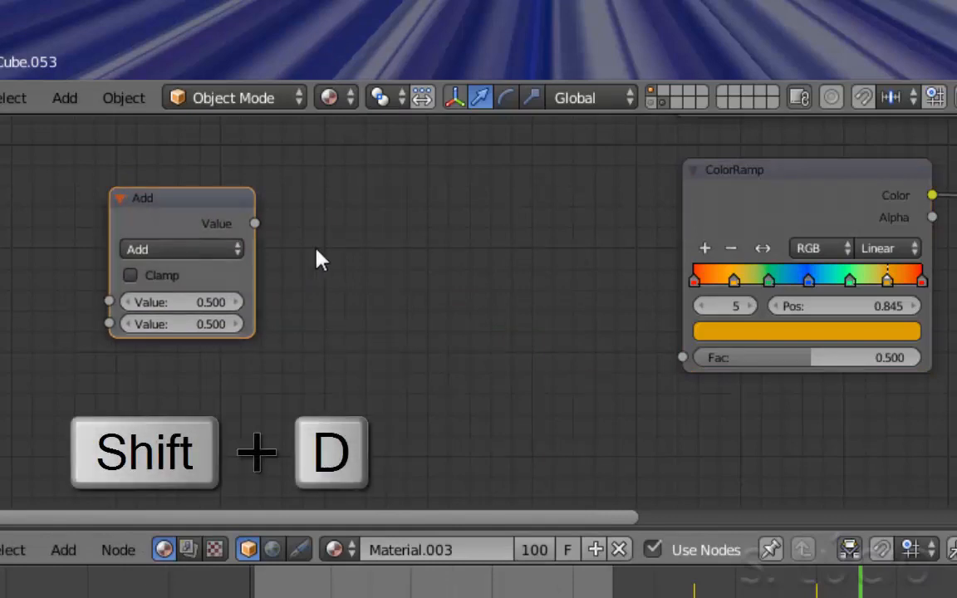
pyautogui.hotkey('shift', 'd')
pyautogui.click(511, 259)
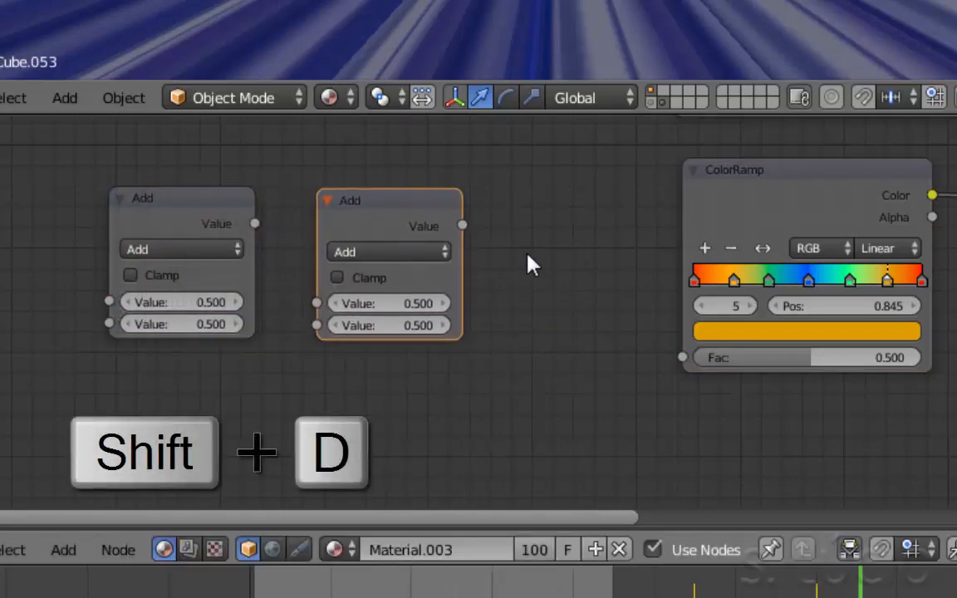
pyautogui.hotkey('shift', 'd')
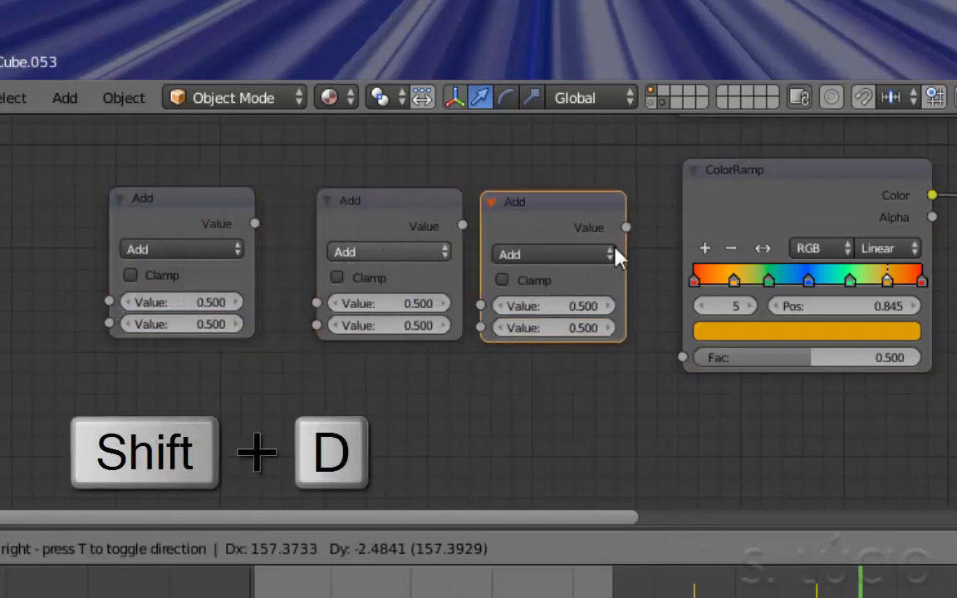
pyautogui.click(635, 253)
pyautogui.moveTo(382, 212); pyautogui.dragTo(364, 212)
# Chain the three Math nodes through their first Value inputs and connect the last one's Value output to the ColorRamp's Fac.
pyautogui.moveTo(687, 353); pyautogui.dragTo(689, 354)
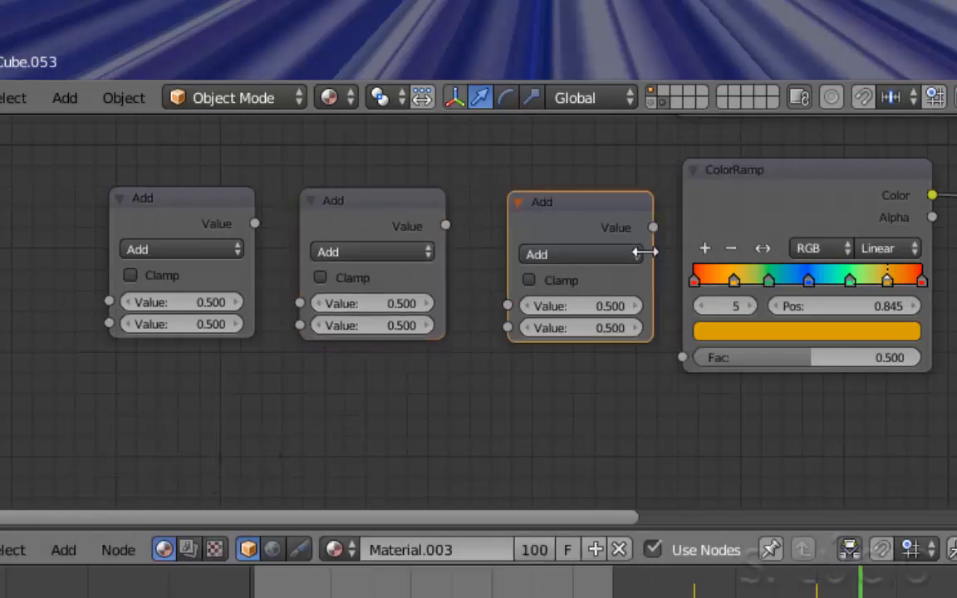
pyautogui.moveTo(653, 228); pyautogui.dragTo(684, 358)
pyautogui.moveTo(446, 225); pyautogui.dragTo(508, 306)
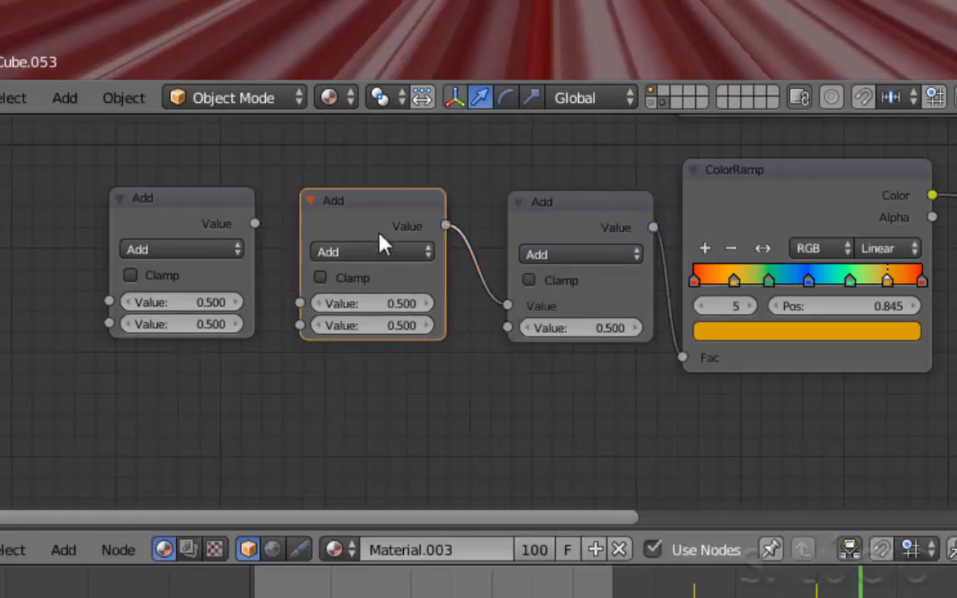
pyautogui.moveTo(254, 224); pyautogui.dragTo(300, 304)
# Set the first Math node to Divide and the last one to Modulo with a second value of 1.
pyautogui.click(191, 251)
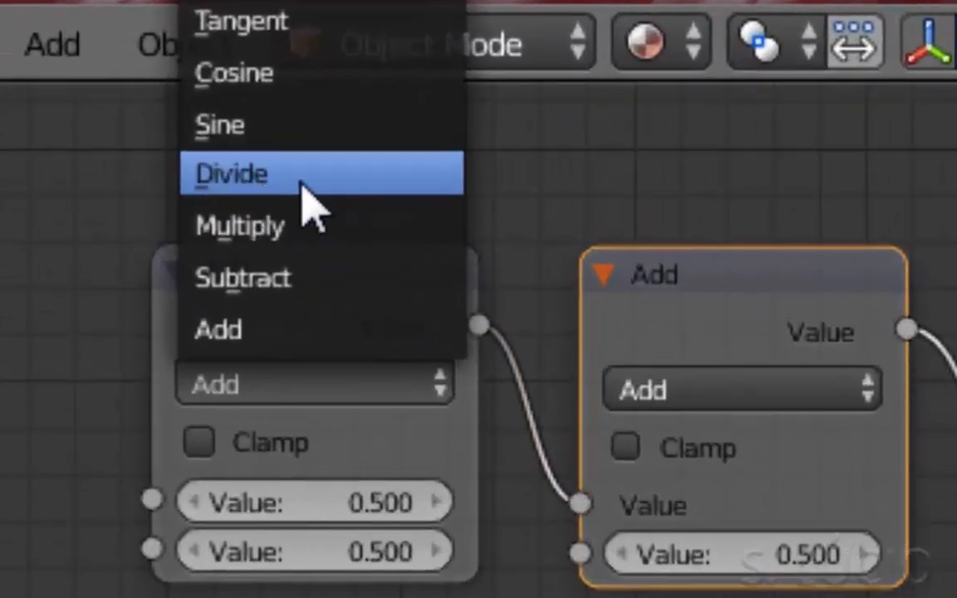
pyautogui.click(303, 183)
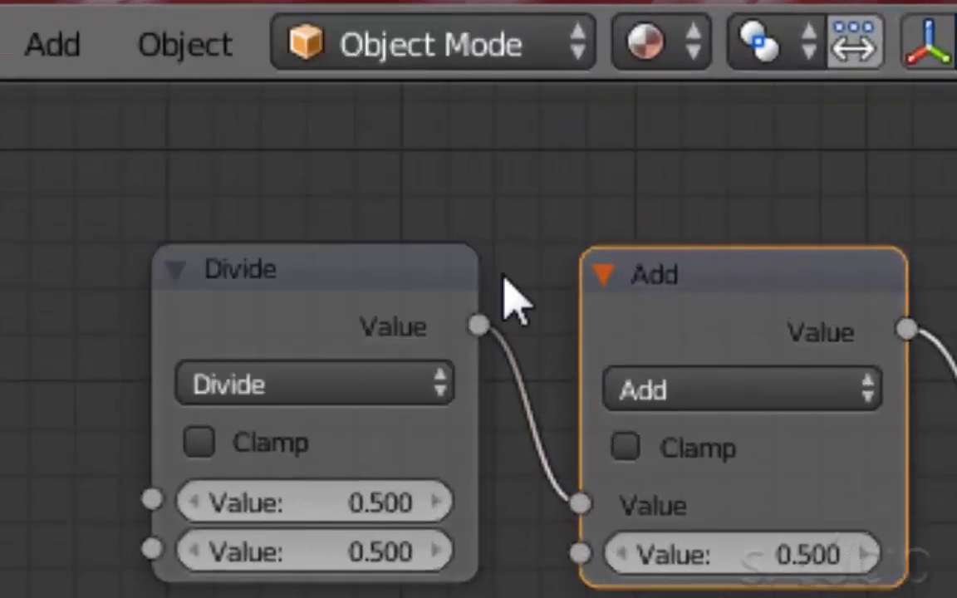
pyautogui.click(733, 409)
pyautogui.click(660, 407)
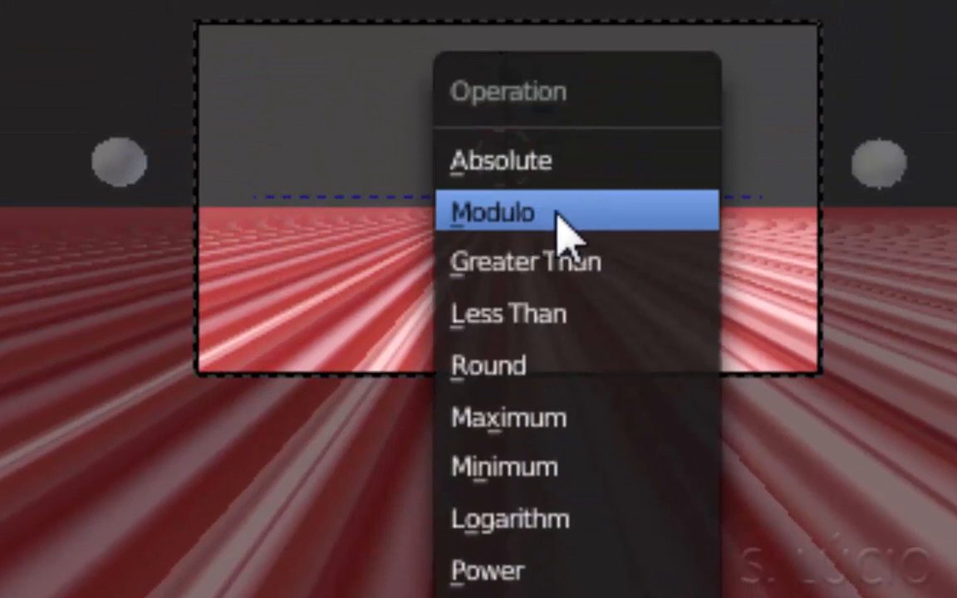
pyautogui.click(559, 215)
pyautogui.click(732, 450)
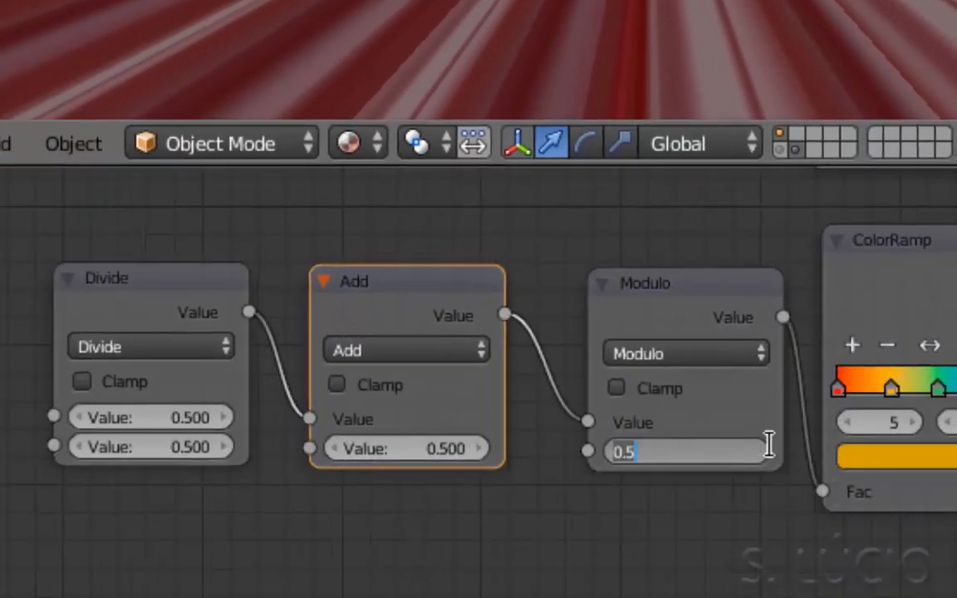
pyautogui.write('1')
pyautogui.press('Return')
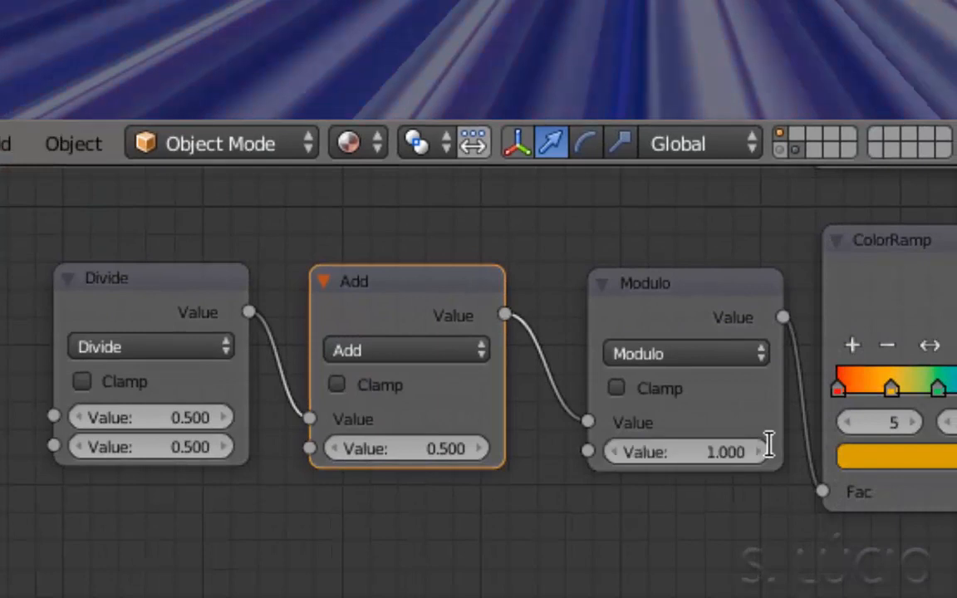
# Add an Object Info node ahead of the Divide node, leaving space between the two.
pyautogui.scroll(-3, 460, 540)
pyautogui.moveTo(292, 562); pyautogui.dragTo(506, 594, button='middle')
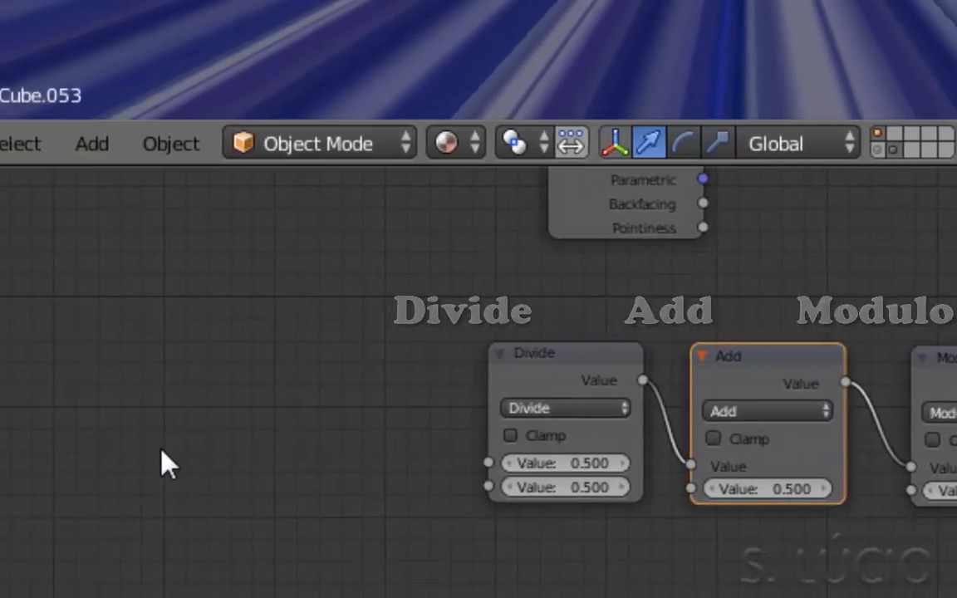
pyautogui.hotkey('shift', 'a')
pyautogui.moveTo(226, 449)
pyautogui.moveTo(189, 247)
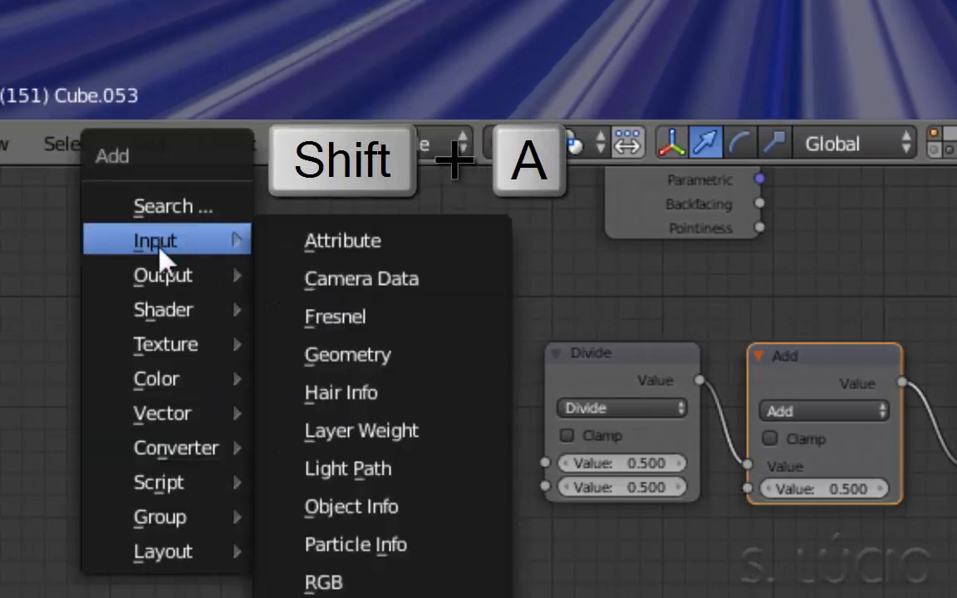
pyautogui.click(391, 506)
pyautogui.click(14, 344)
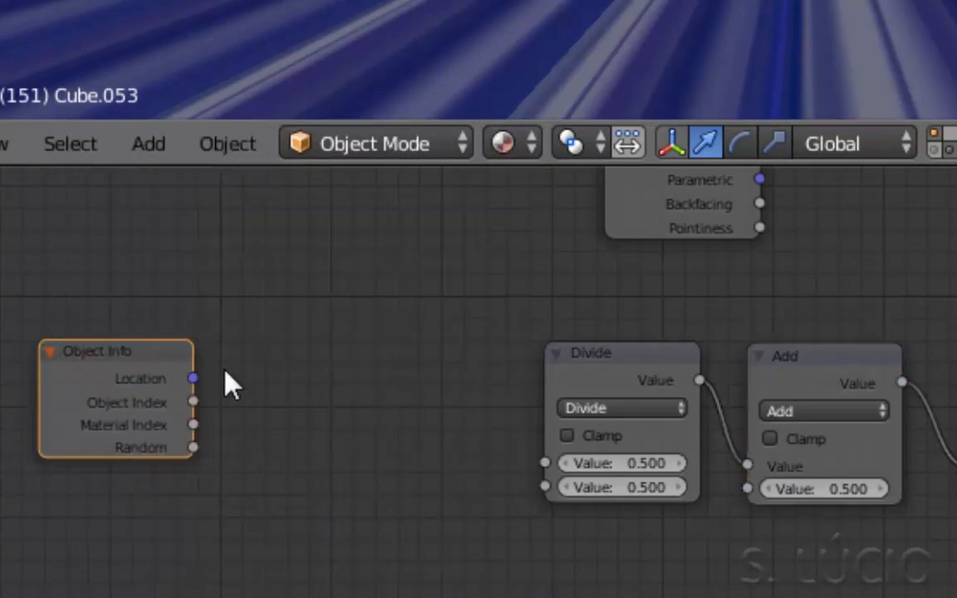
# Add a Separate XYZ node between the Object Info and Divide nodes.
pyautogui.hotkey('shift', 'a')
pyautogui.moveTo(349, 441)
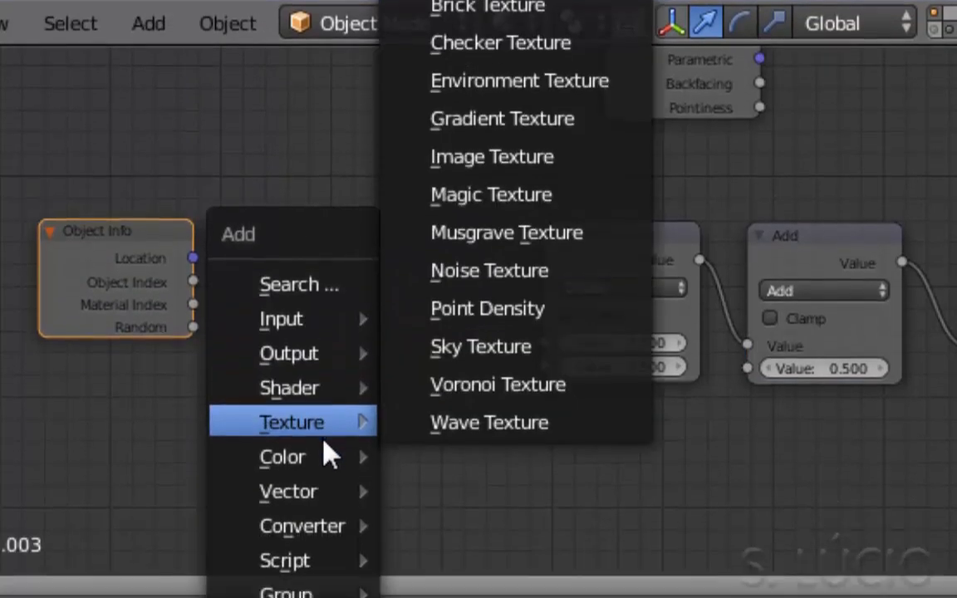
pyautogui.moveTo(325, 583)
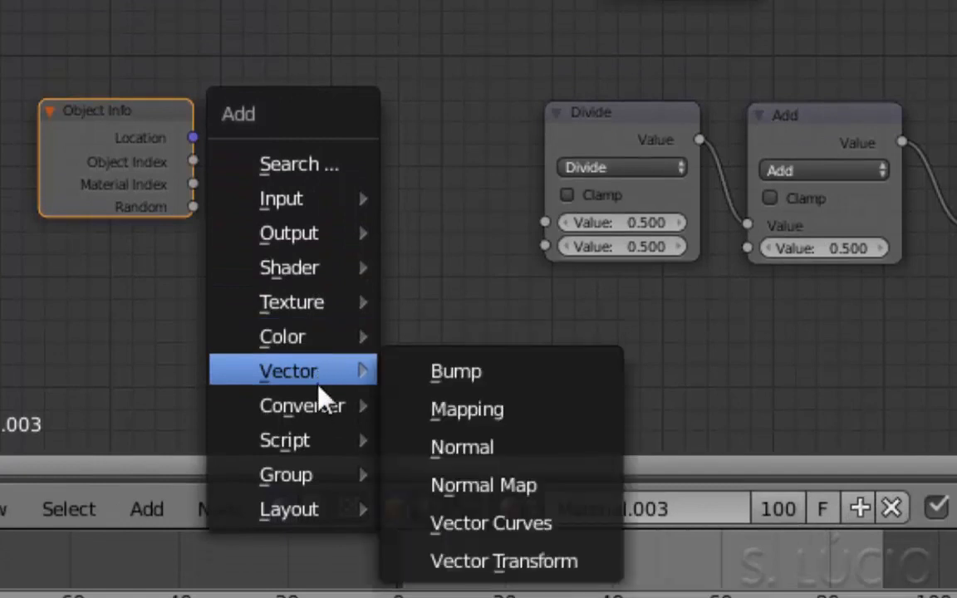
pyautogui.moveTo(320, 403)
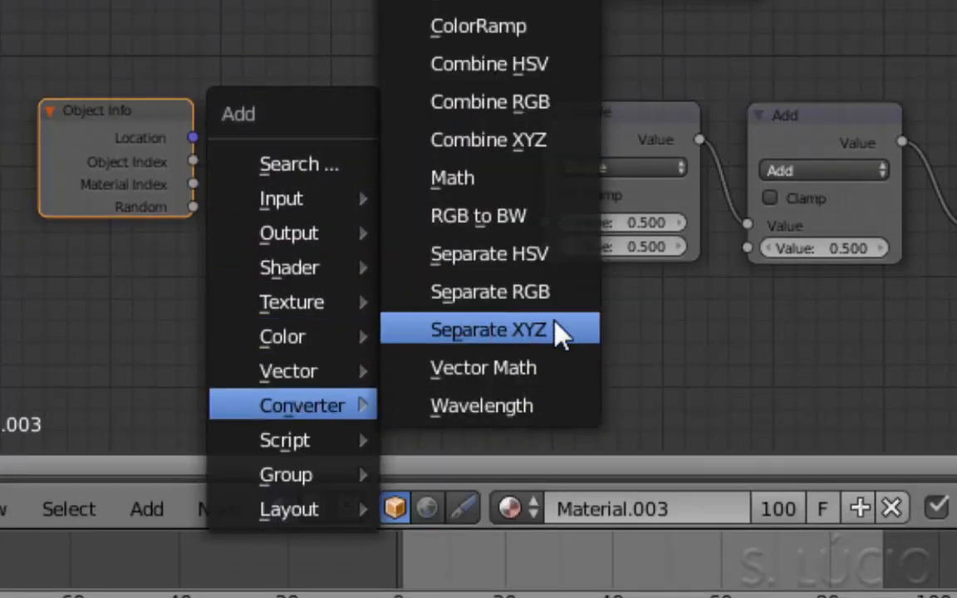
pyautogui.click(536, 333)
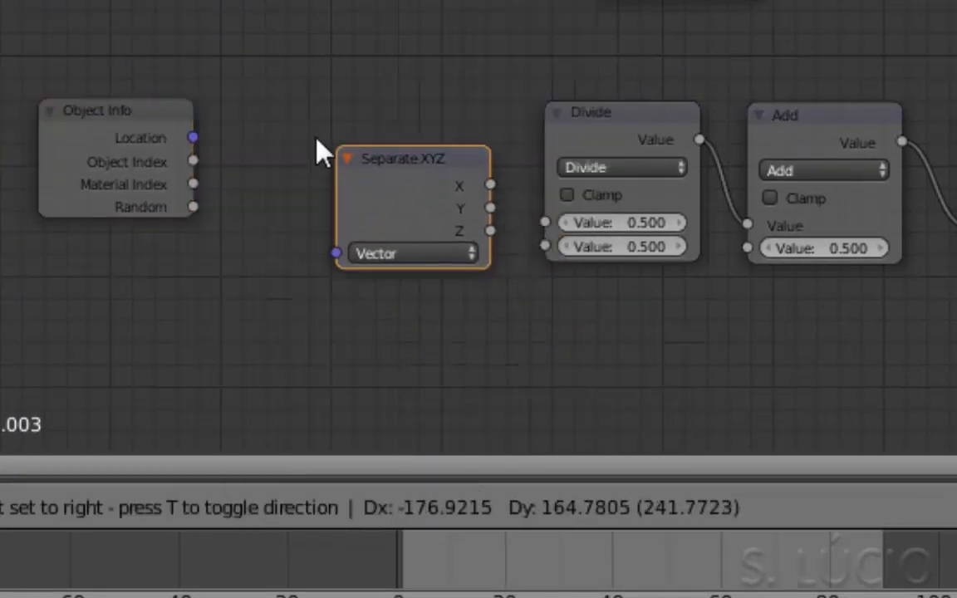
pyautogui.click(271, 131)
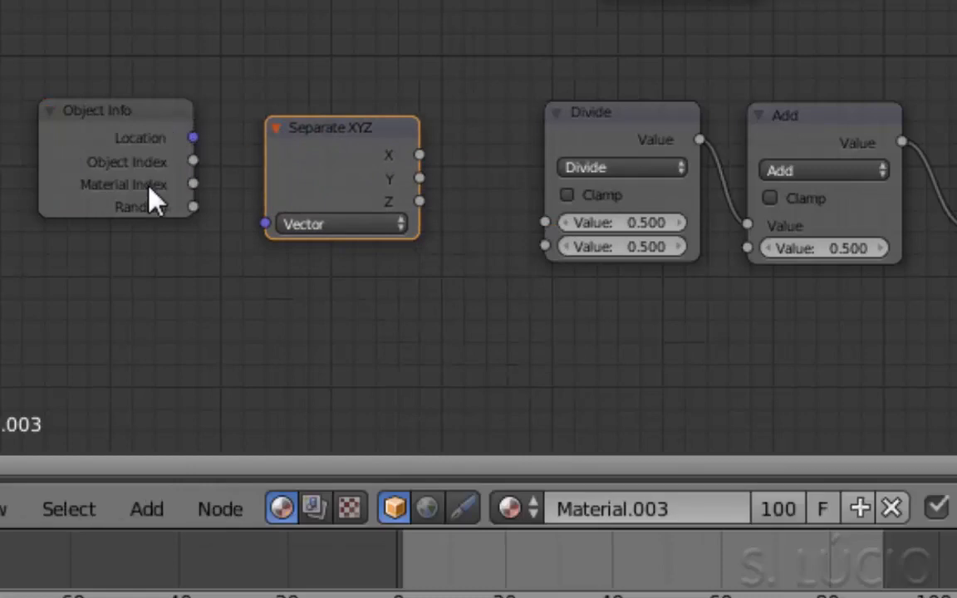
# Connect Object Info's Location to the Separate XYZ Vector input, and its X output to the Divide node's first Value.
pyautogui.scroll(2, 122, 266)
pyautogui.moveTo(123, 267); pyautogui.dragTo(955, 299, button='middle')
pyautogui.scroll(1, 955, 299)
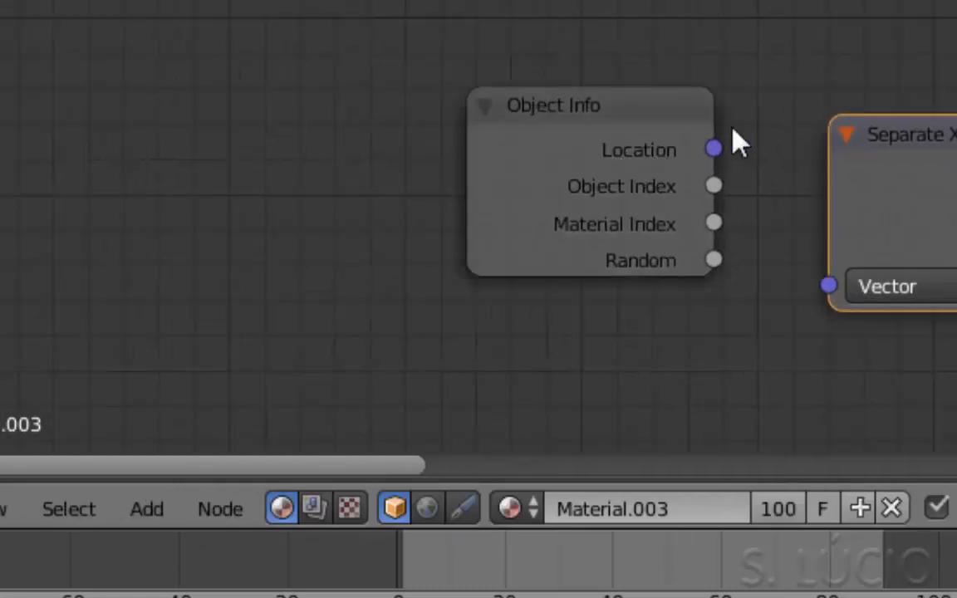
pyautogui.moveTo(715, 152); pyautogui.dragTo(806, 246)
pyautogui.moveTo(829, 284); pyautogui.dragTo(830, 287)
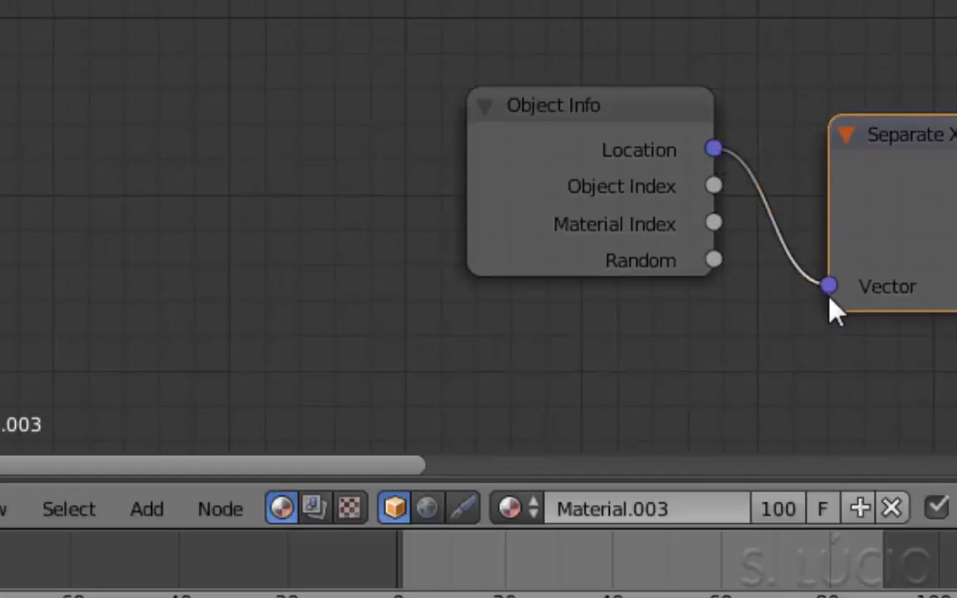
pyautogui.moveTo(729, 370); pyautogui.dragTo(447, 331, button='middle')
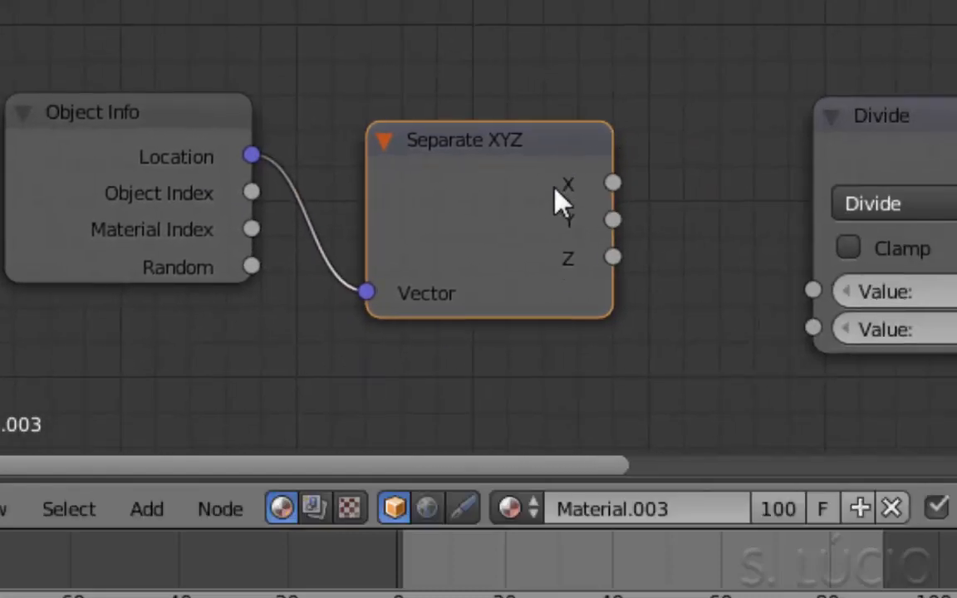
pyautogui.moveTo(612, 183); pyautogui.dragTo(812, 285)
pyautogui.scroll(-3, 775, 96)
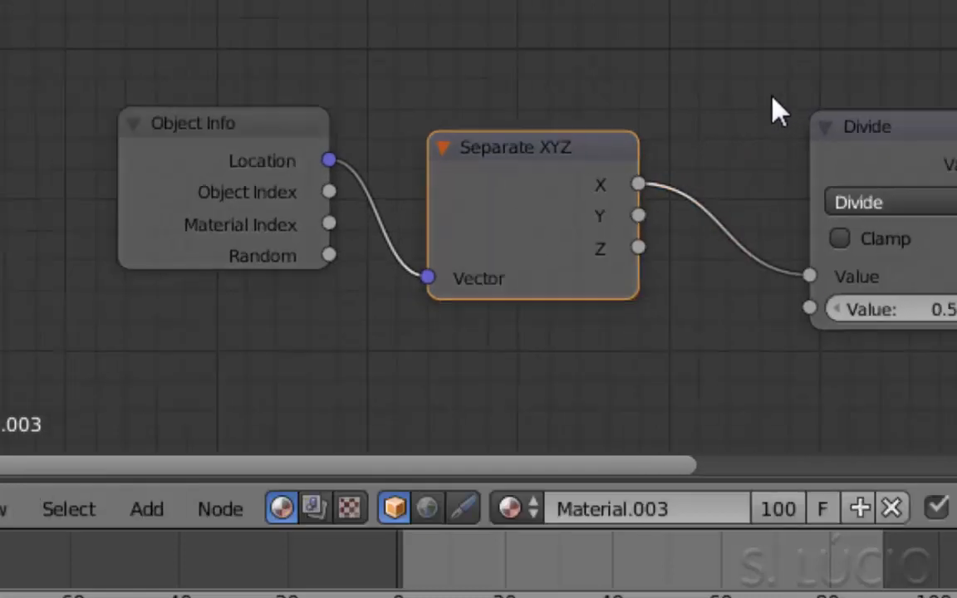
# Set the Divide node's second value to 20.
pyautogui.moveTo(915, 221); pyautogui.dragTo(619, 194, button='middle')
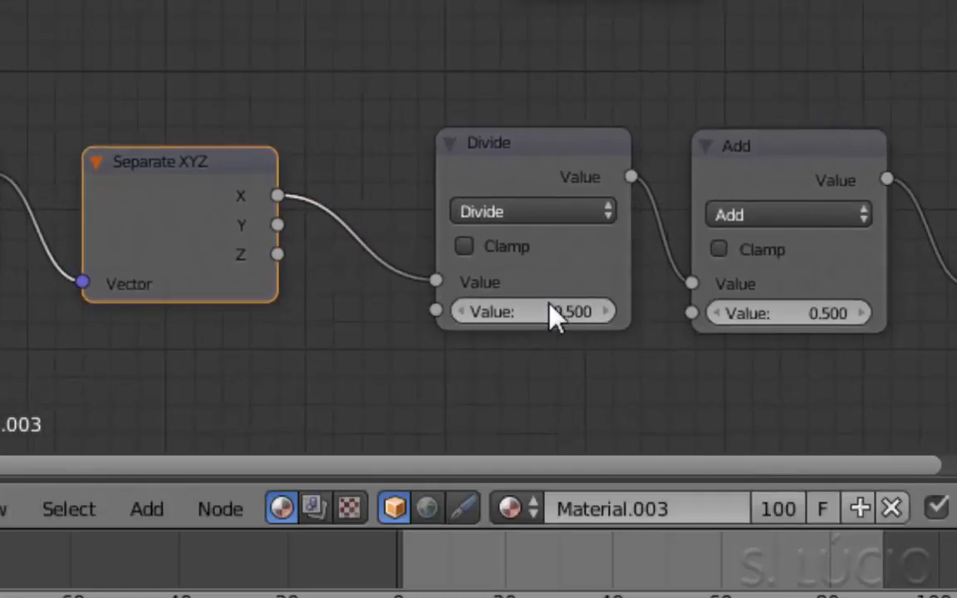
pyautogui.click(551, 307)
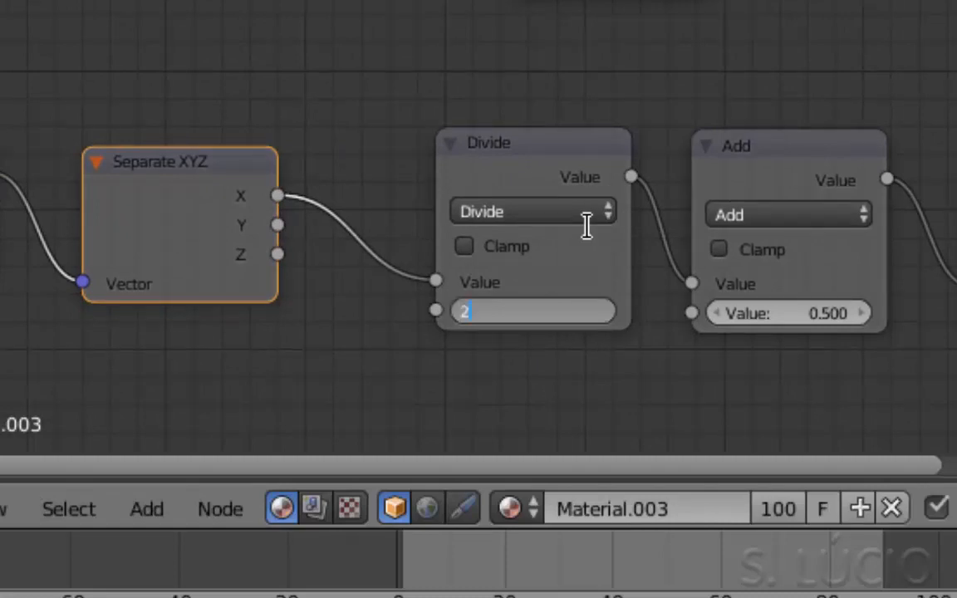
pyautogui.press('Return')
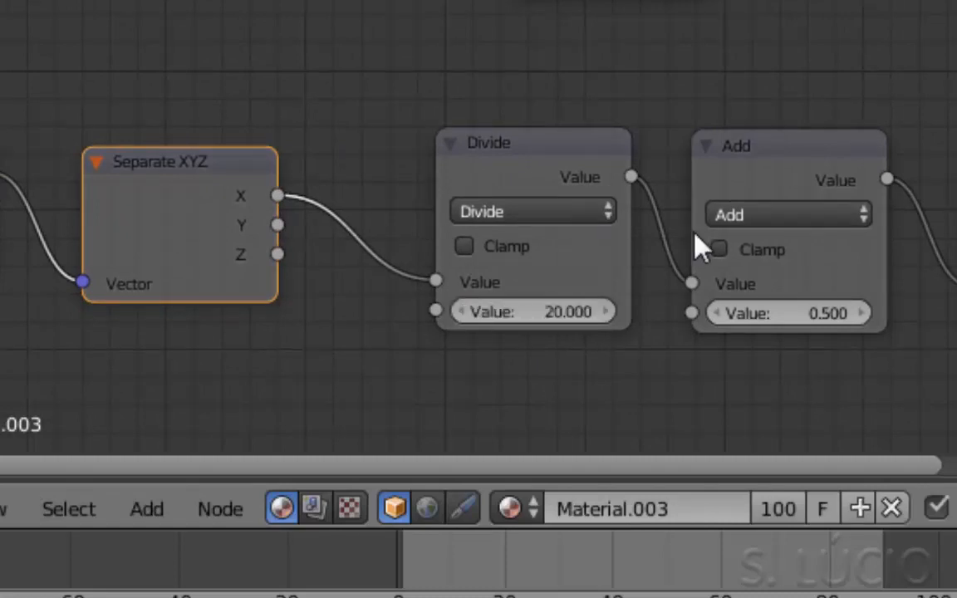
pyautogui.click(781, 315)
pyautogui.press('Return')
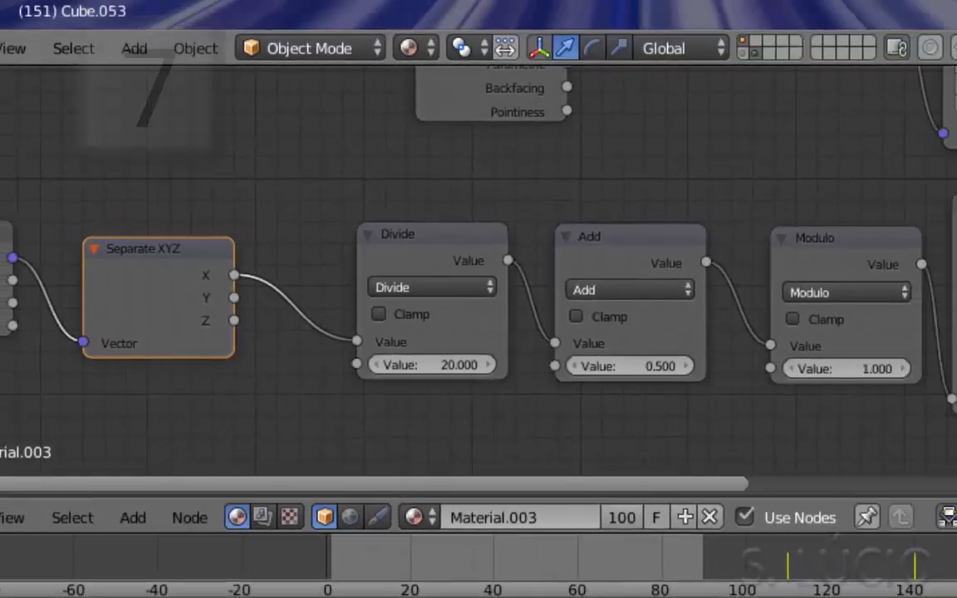
# Show the tubes from the top view with Rendered viewport shading.
pyautogui.press('KP_7')
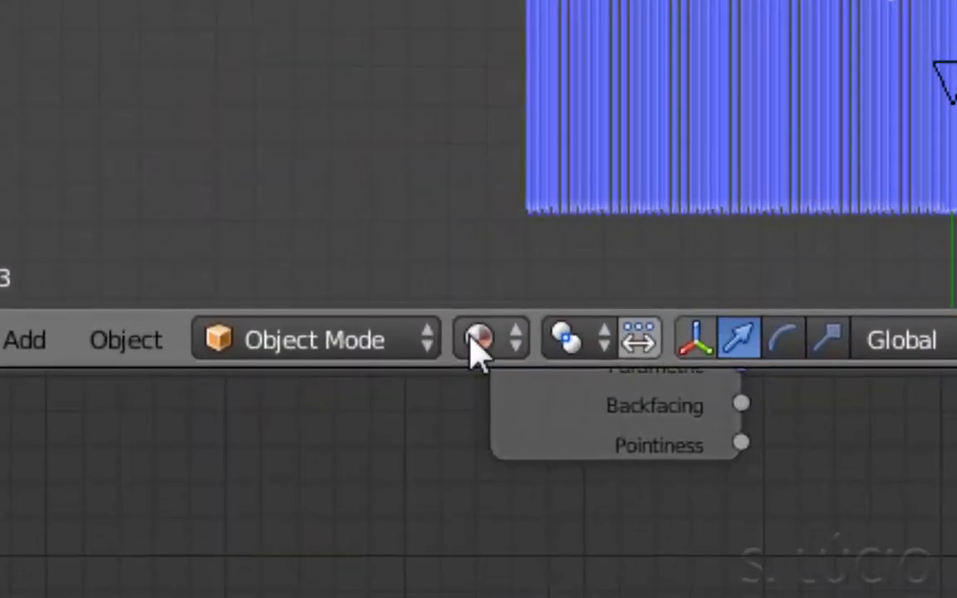
pyautogui.click(501, 347)
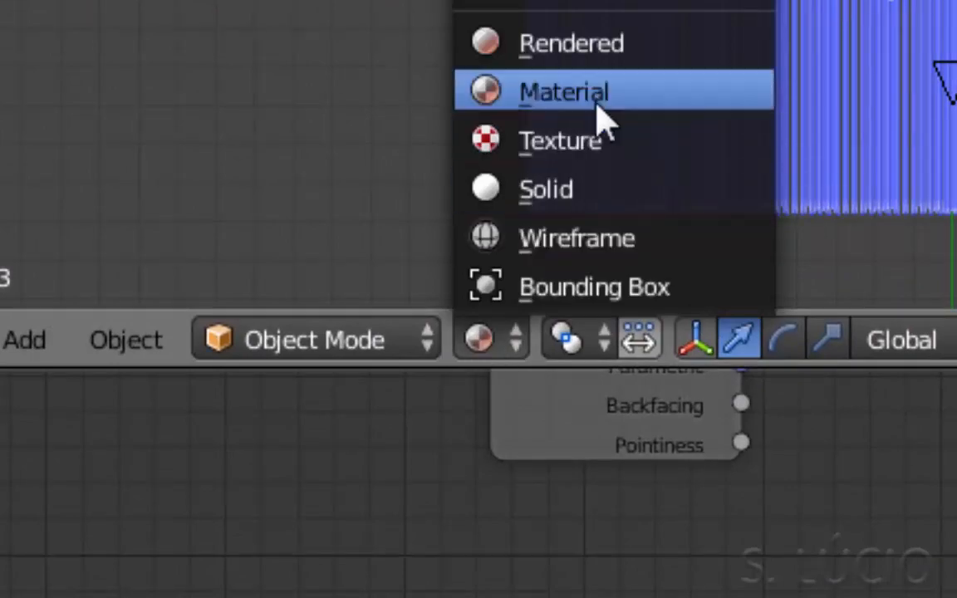
pyautogui.click(605, 51)
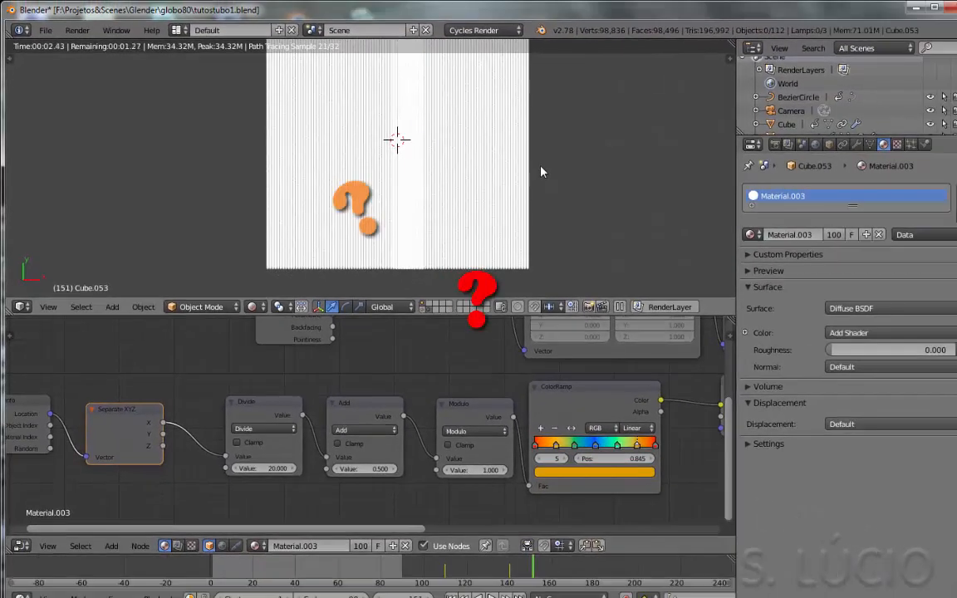
# Cut both links entering the Add Shader and the link from it to the Diffuse BSDF.
pyautogui.scroll(-2, 525, 396)
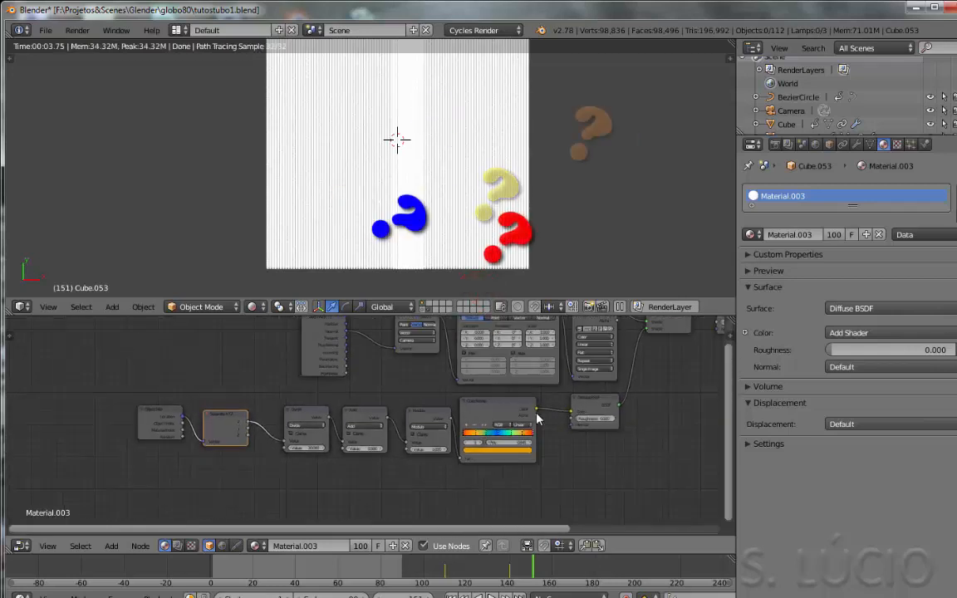
pyautogui.moveTo(534, 406); pyautogui.dragTo(394, 453, button='middle')
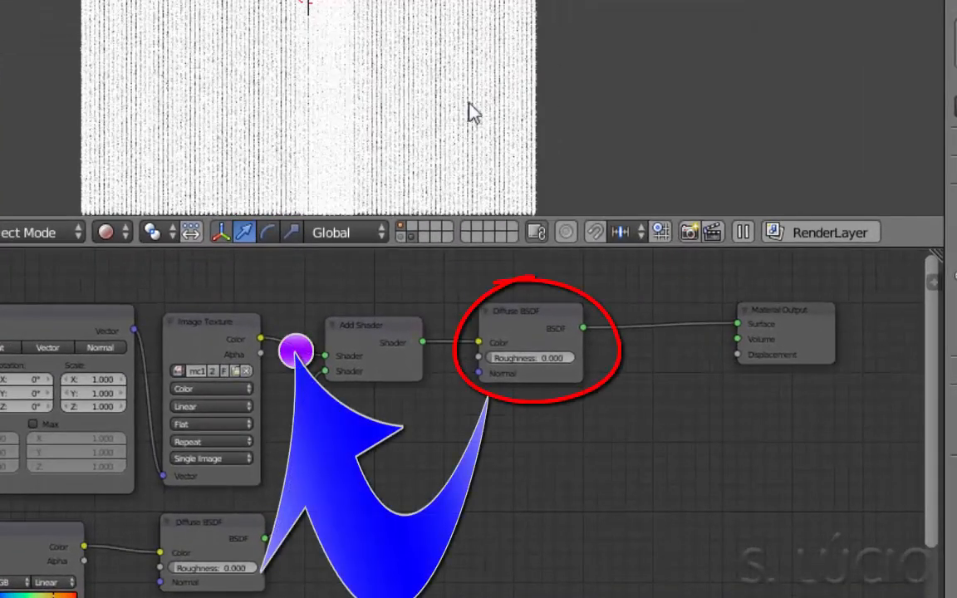
pyautogui.click(378, 327)
pyautogui.moveTo(348, 480)
pyautogui.mouseDown(button='middle')
pyautogui.moveTo(405, 423)
pyautogui.moveTo(486, 451)
pyautogui.mouseUp(button='middle')
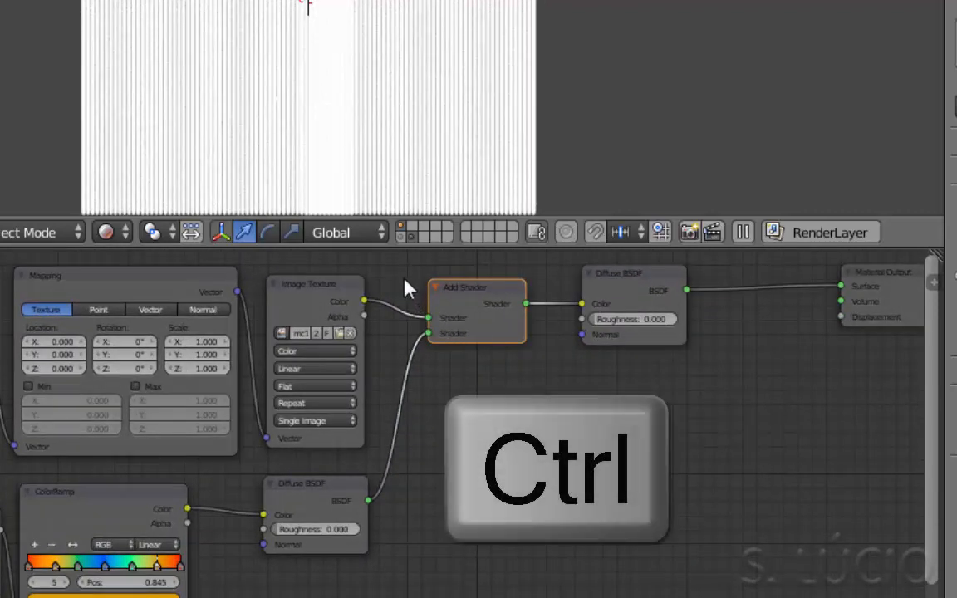
pyautogui.keyDown('ctrl'); pyautogui.moveTo(403, 268); pyautogui.dragTo(405, 291, button='right'); pyautogui.keyUp('ctrl')
pyautogui.keyDown('ctrl'); pyautogui.moveTo(448, 394); pyautogui.dragTo(450, 396, button='right'); pyautogui.keyUp('ctrl')
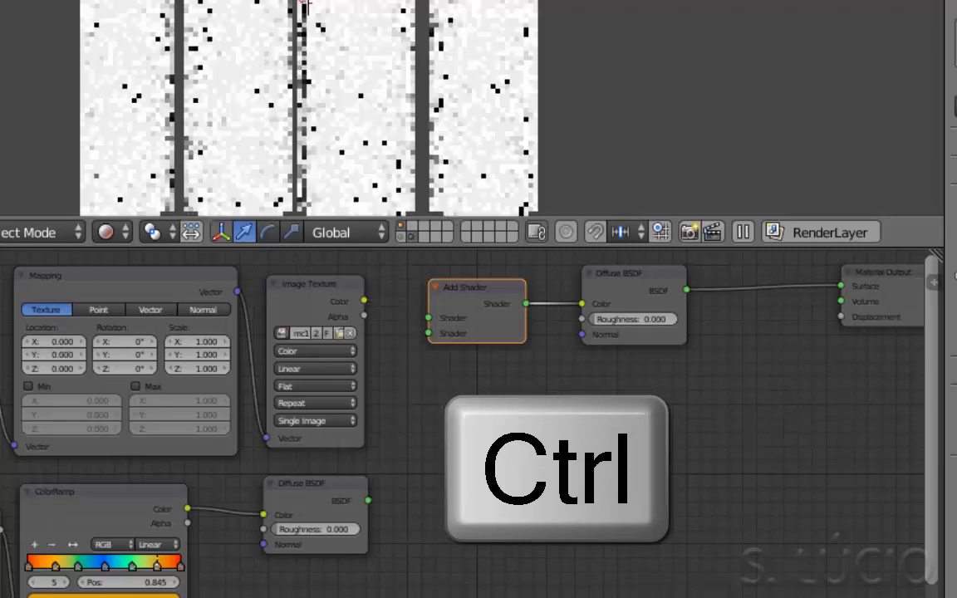
pyautogui.moveTo(550, 278)
pyautogui.keyDown('ctrl'); pyautogui.mouseDown(button='right')
pyautogui.moveTo(564, 345)
pyautogui.moveTo(553, 378)
pyautogui.mouseUp(button='right'); pyautogui.keyUp('ctrl')
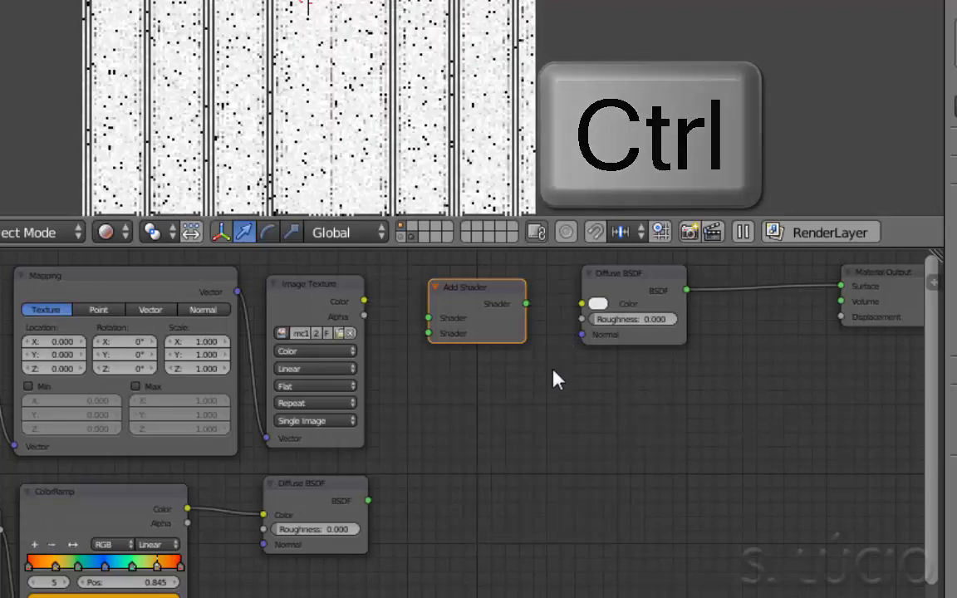
# Place the Add Shader just before the Material Output, fed by both Diffuse BSDFs, with the Image Texture's Color driving the upper one.
pyautogui.moveTo(490, 299); pyautogui.dragTo(763, 284)
pyautogui.moveTo(633, 286); pyautogui.dragTo(448, 297)
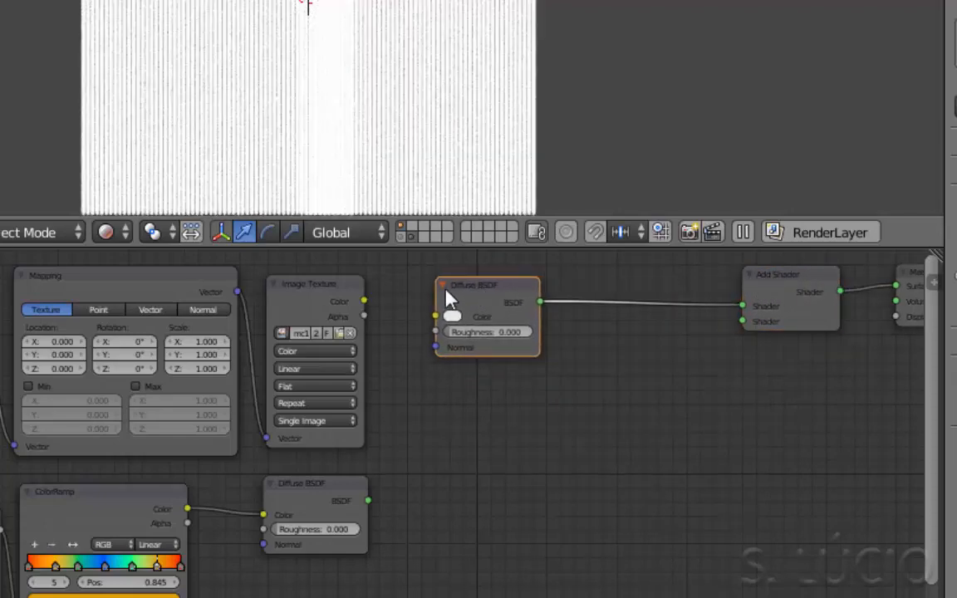
pyautogui.moveTo(363, 301); pyautogui.dragTo(430, 327)
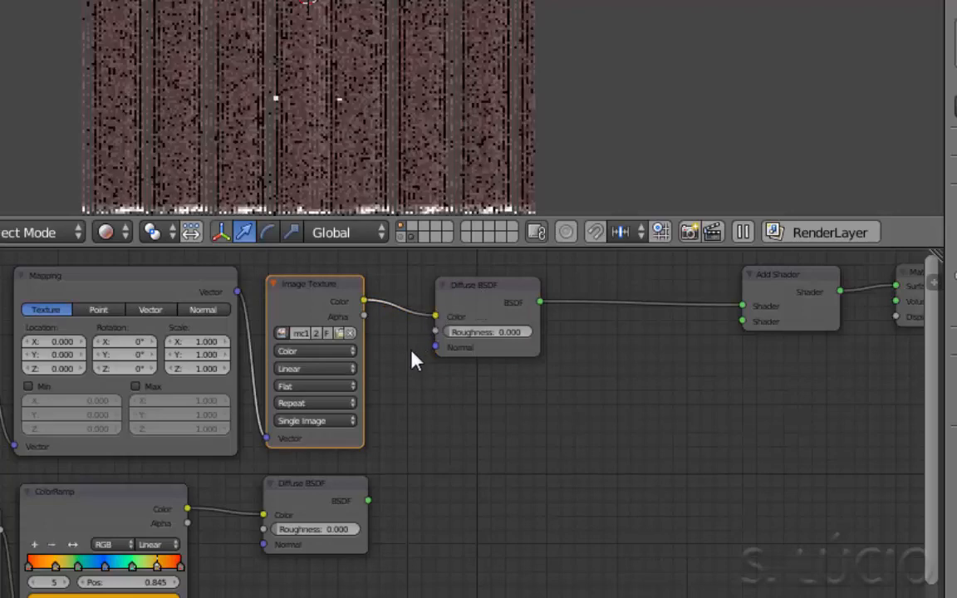
pyautogui.moveTo(370, 502); pyautogui.dragTo(740, 331)
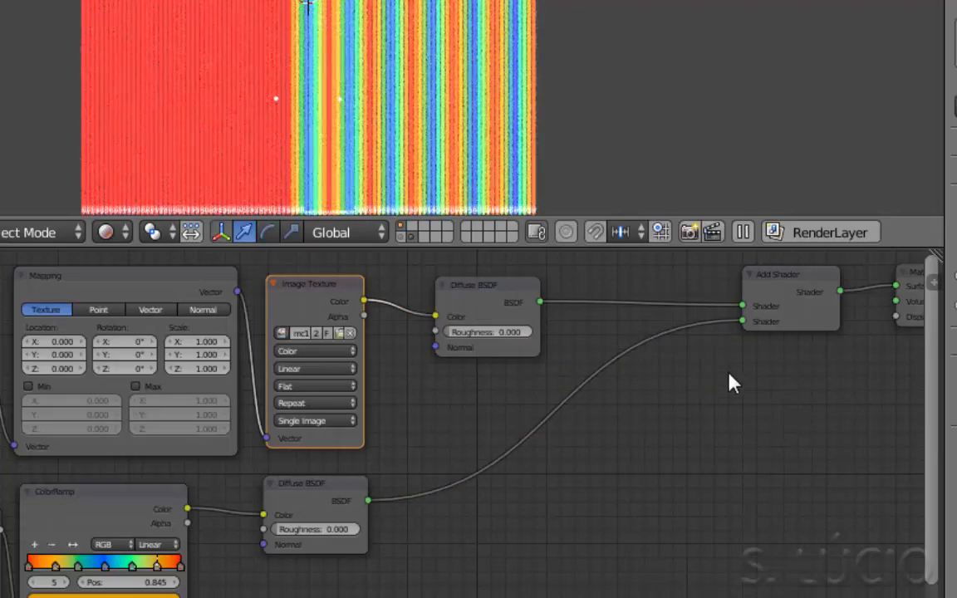
# Move the ColorRamp's Diffuse BSDF directly beneath the Image Texture's Diffuse BSDF.
pyautogui.moveTo(731, 382); pyautogui.dragTo(636, 421, button='middle')
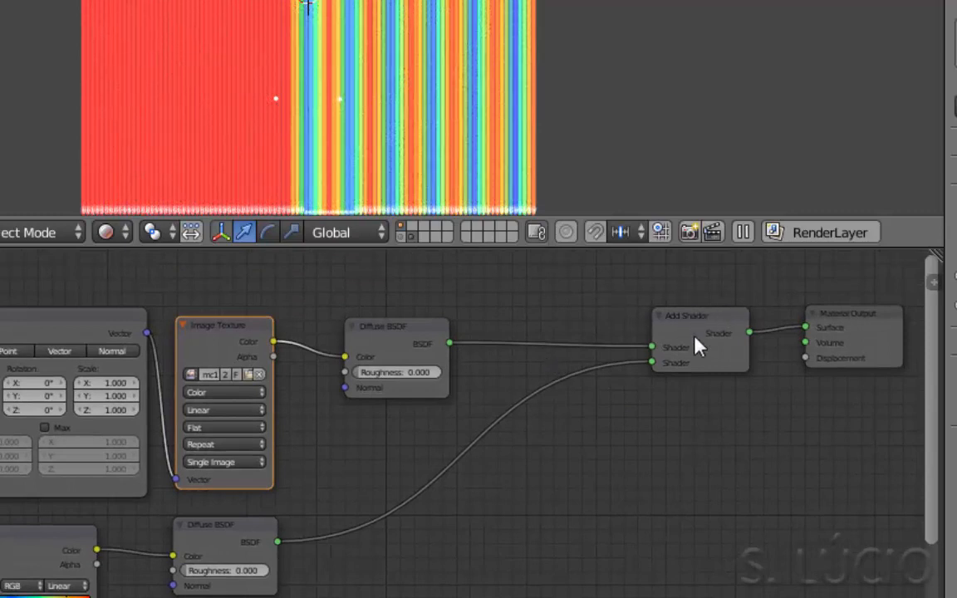
pyautogui.scroll(4, 703, 351)
pyautogui.moveTo(655, 475); pyautogui.dragTo(418, 564, button='middle')
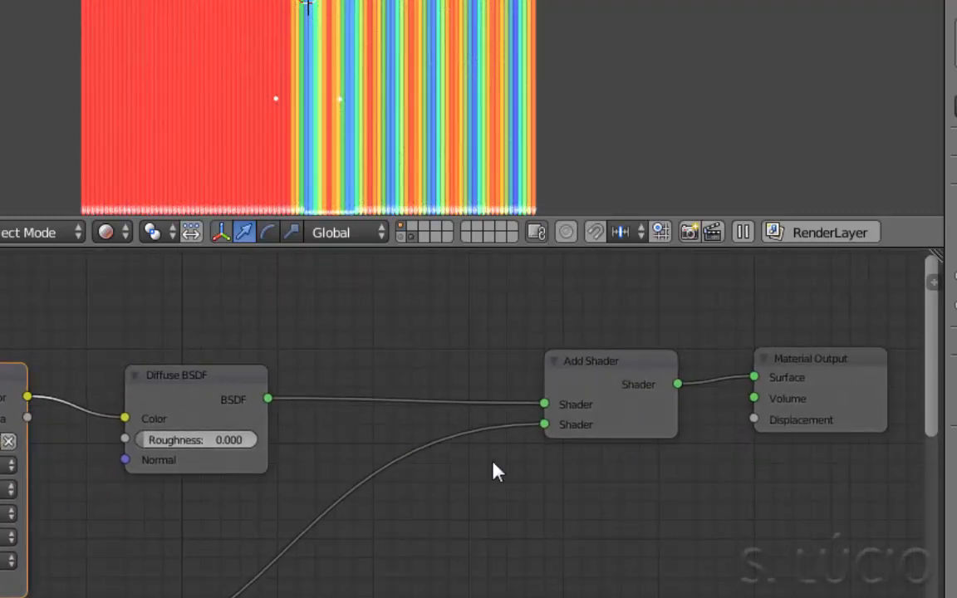
pyautogui.moveTo(493, 471); pyautogui.dragTo(711, 343, button='middle')
pyautogui.moveTo(162, 549); pyautogui.dragTo(397, 423)
pyautogui.moveTo(478, 498); pyautogui.dragTo(453, 585, button='middle')
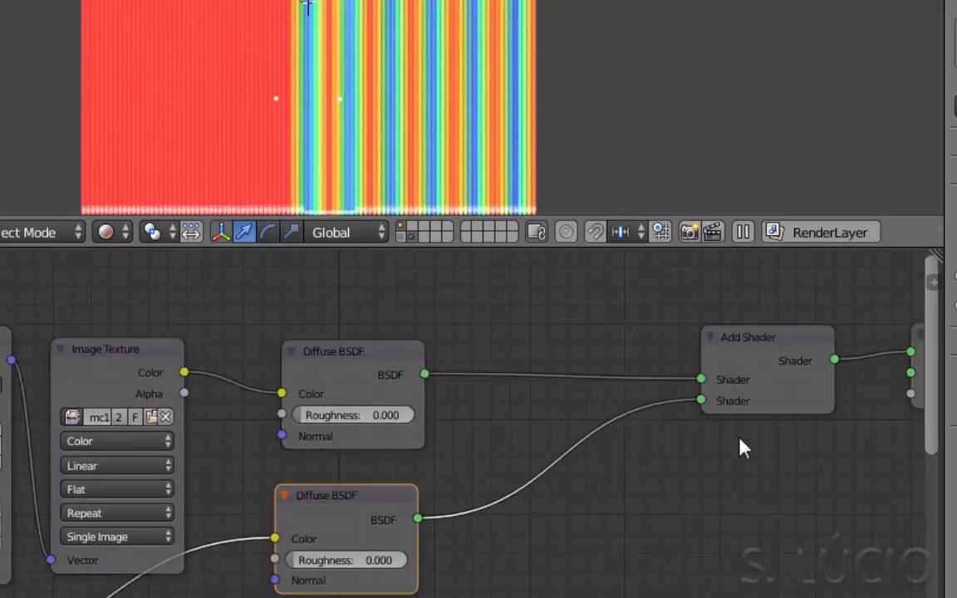
# Set the Add node's value to 5.900 in the tube colour chain and view the tubes through the camera.
pyautogui.moveTo(742, 467); pyautogui.dragTo(453, 556, button='middle')
pyautogui.scroll(1, 419, 508)
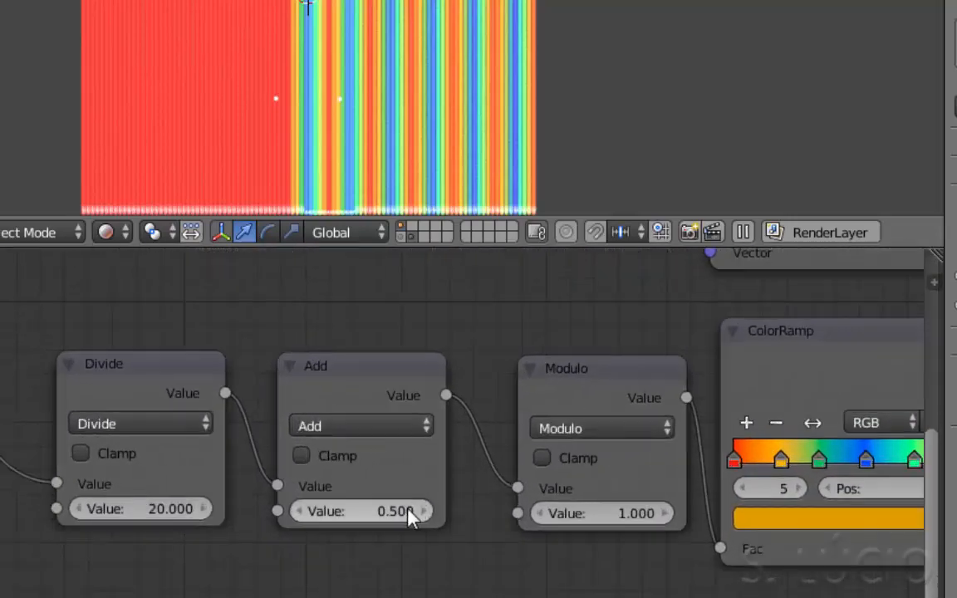
pyautogui.moveTo(408, 512); pyautogui.dragTo(842, 513)
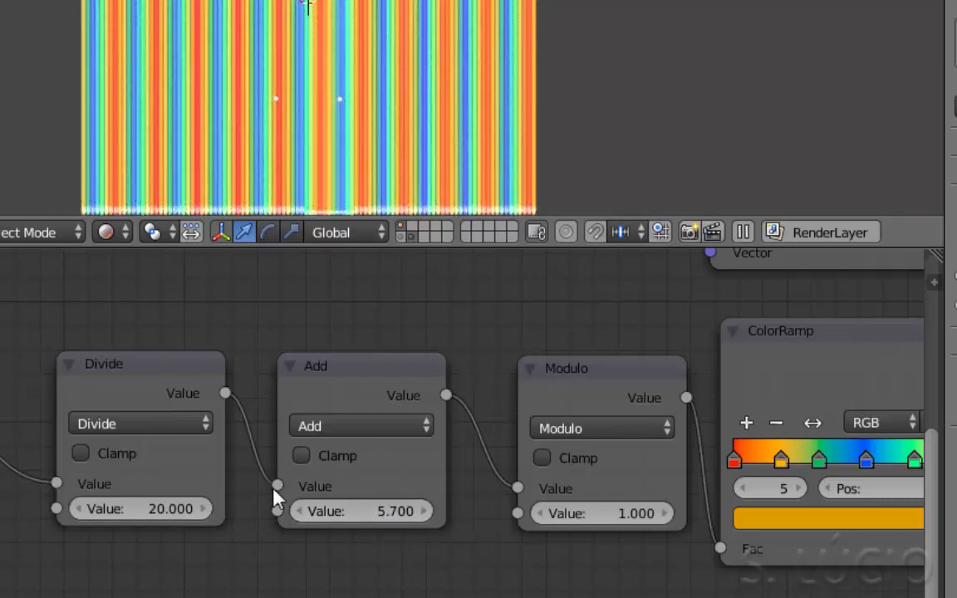
pyautogui.press('KP_0')
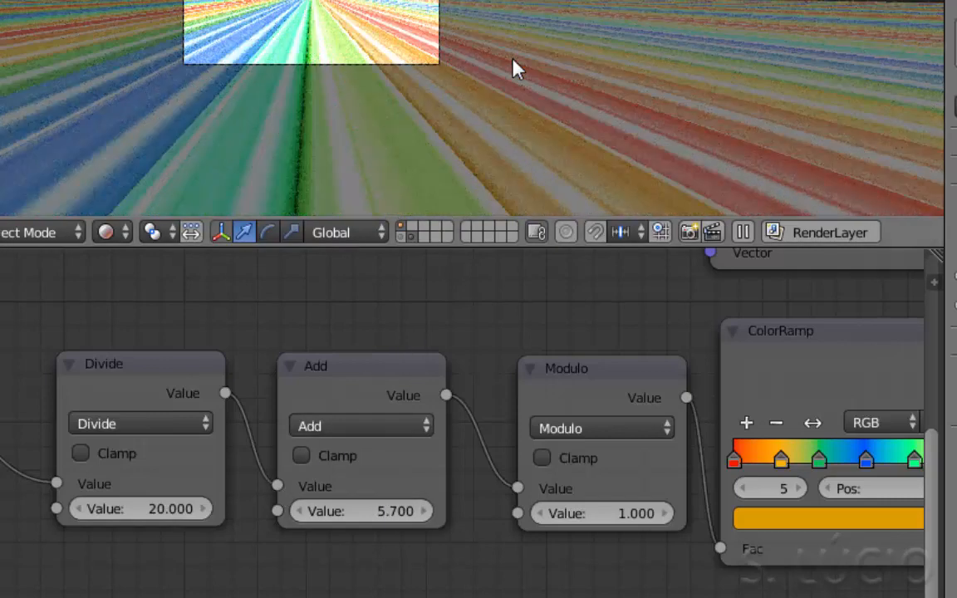
pyautogui.moveTo(376, 506); pyautogui.dragTo(395, 506)
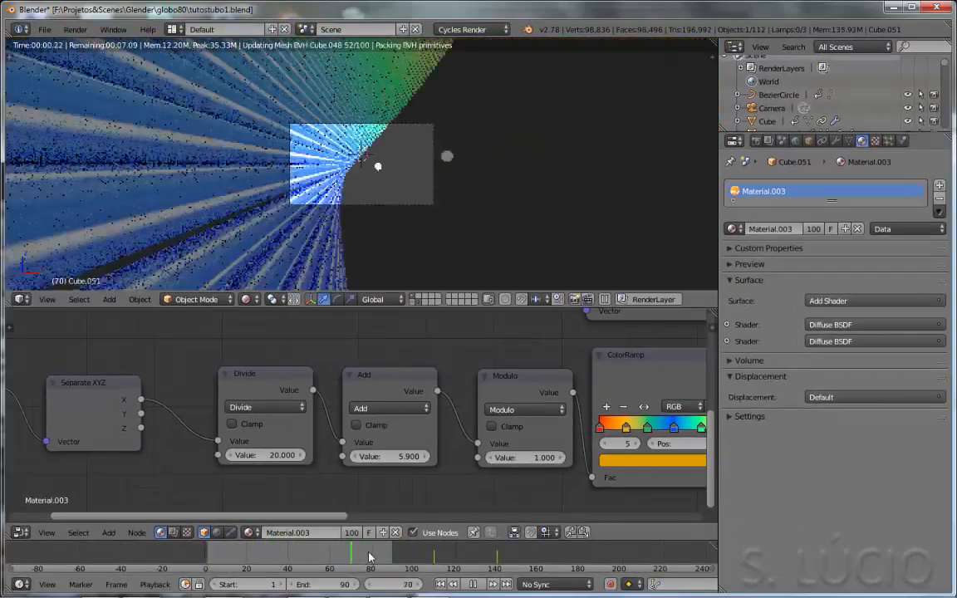
# Move the animation to frame 150 and enlarge the node editor area.
pyautogui.moveTo(369, 558); pyautogui.dragTo(518, 555)
pyautogui.scroll(-10, 502, 385)
pyautogui.moveTo(502, 384); pyautogui.dragTo(384, 417, button='middle')
pyautogui.moveTo(398, 307); pyautogui.dragTo(398, 211)
pyautogui.scroll(3, 407, 386)
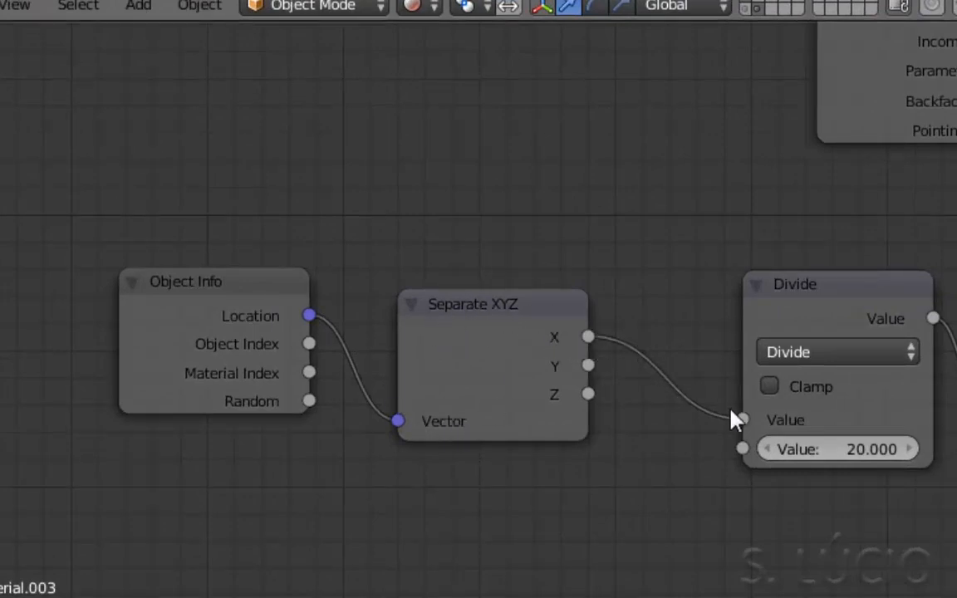
# Examine the tube material's whole node tree, from the Object Info and Geometry chains through both Diffuse BSDFs to the Add Shader.
pyautogui.moveTo(736, 420); pyautogui.dragTo(741, 420)
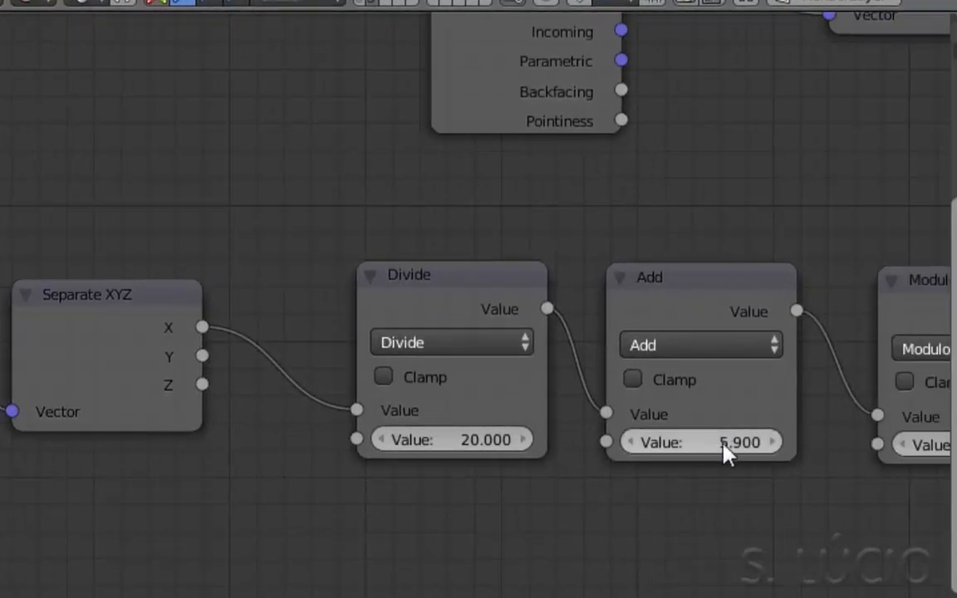
pyautogui.moveTo(685, 488); pyautogui.dragTo(169, 500, button='middle')
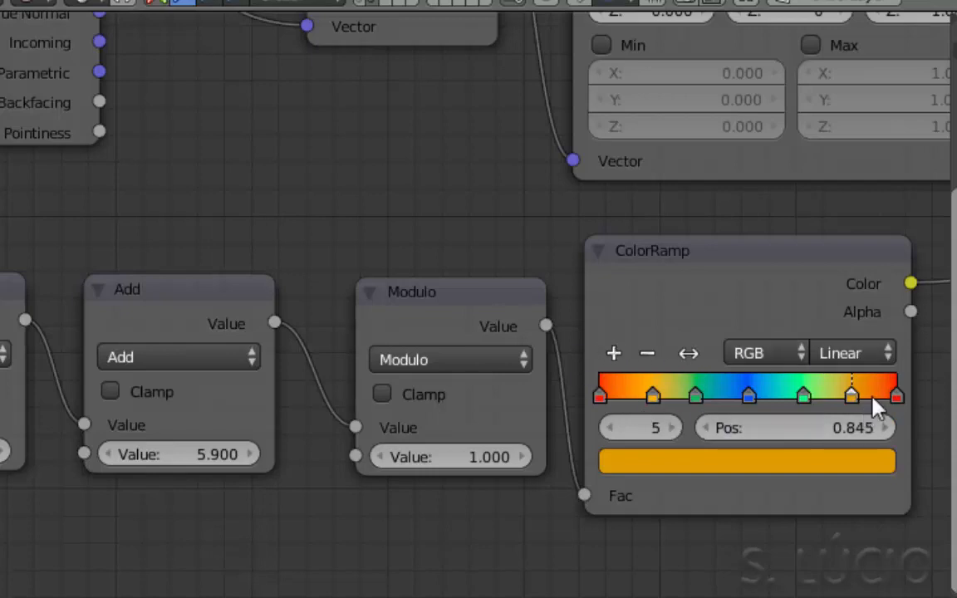
pyautogui.moveTo(736, 559); pyautogui.dragTo(4, 594, button='middle')
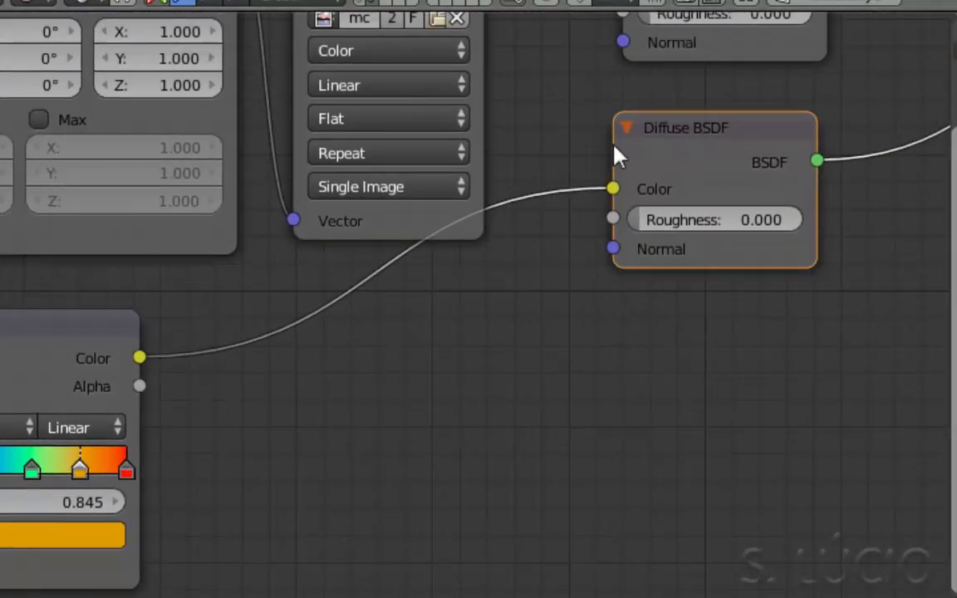
pyautogui.moveTo(516, 396); pyautogui.dragTo(65, 579, button='middle')
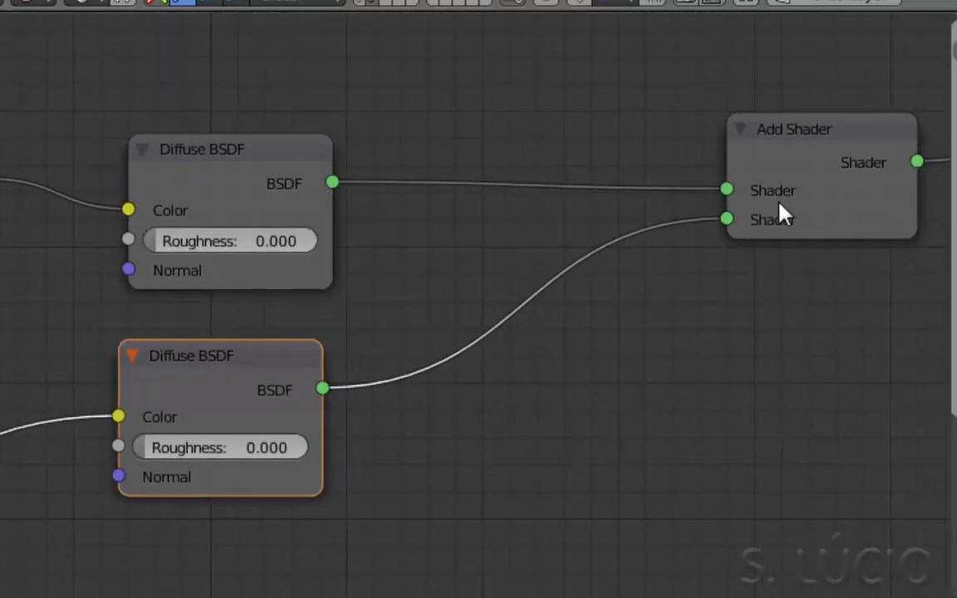
pyautogui.moveTo(303, 282); pyautogui.dragTo(625, 229, button='middle')
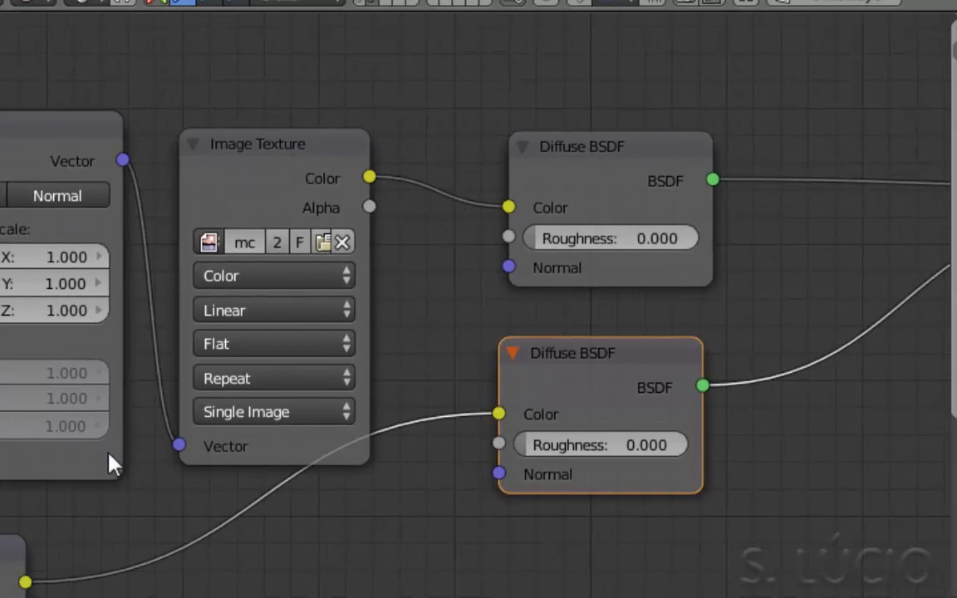
pyautogui.moveTo(113, 465); pyautogui.dragTo(750, 455, button='middle')
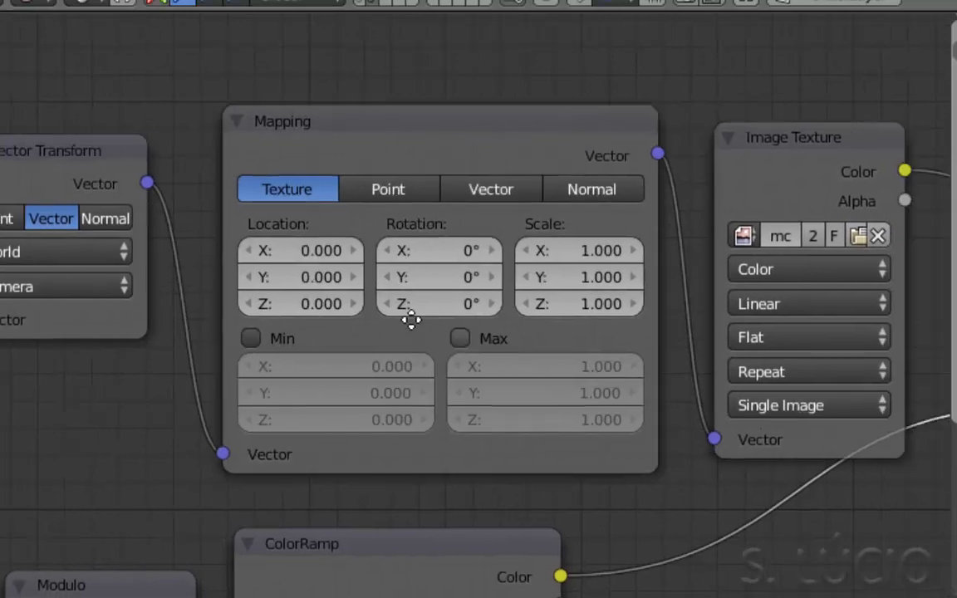
pyautogui.scroll(-4, 407, 320)
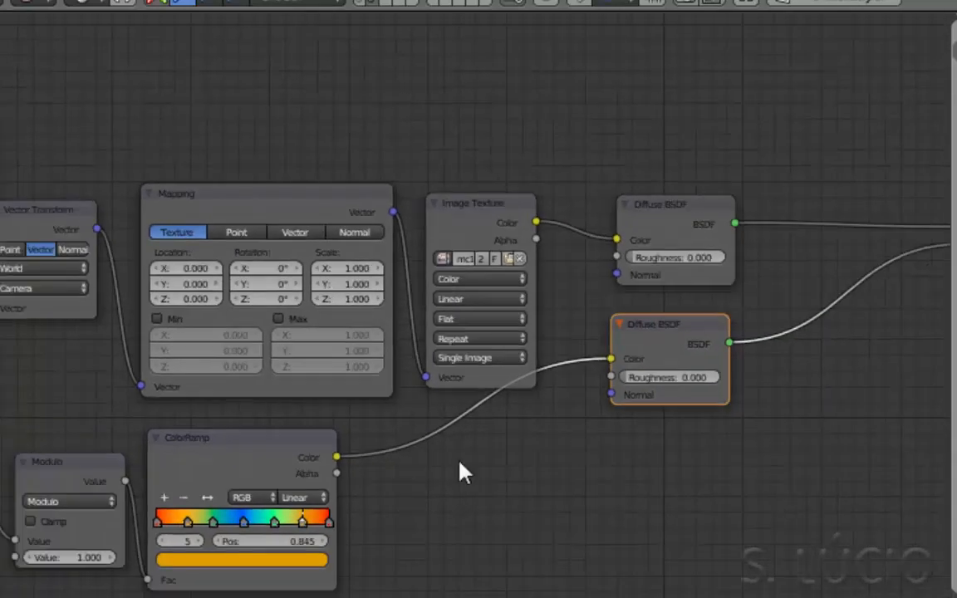
pyautogui.scroll(-2, 463, 471)
pyautogui.moveTo(833, 416); pyautogui.dragTo(854, 355, button='middle')
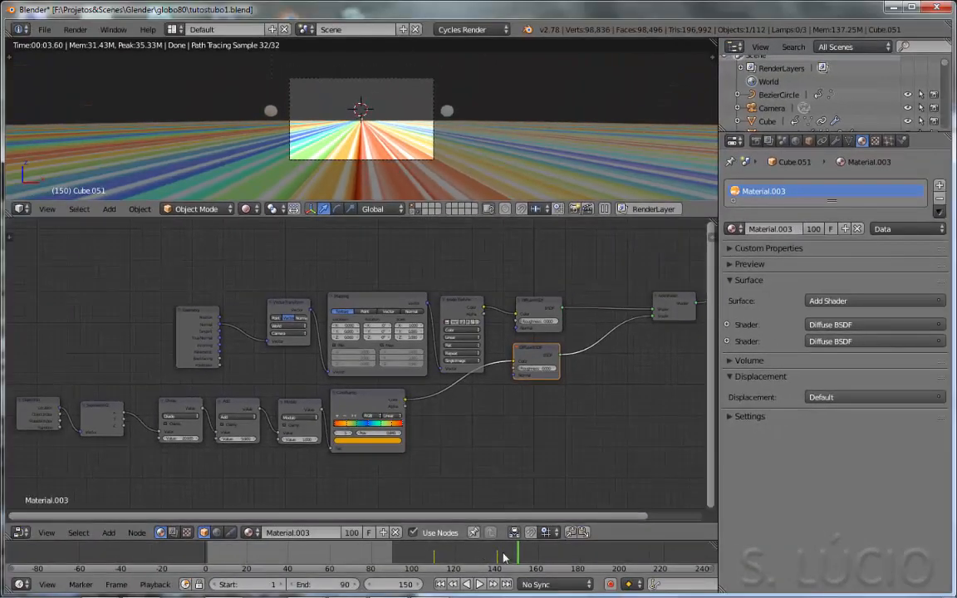
# Go to frame 207, select the central sphere in Solid shading, and return the viewport to Rendered shading.
pyautogui.moveTo(519, 558); pyautogui.dragTo(602, 556)
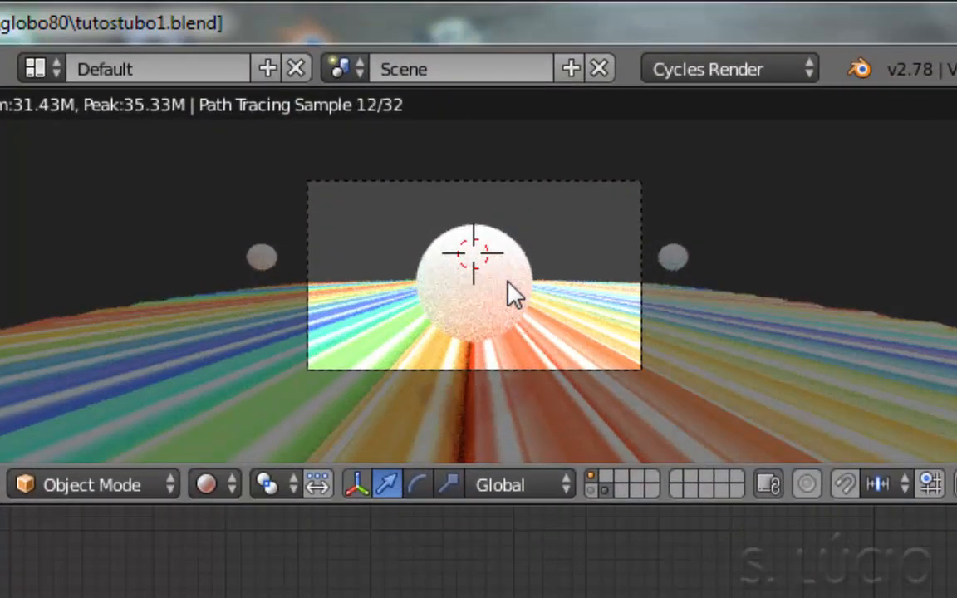
pyautogui.click(235, 492)
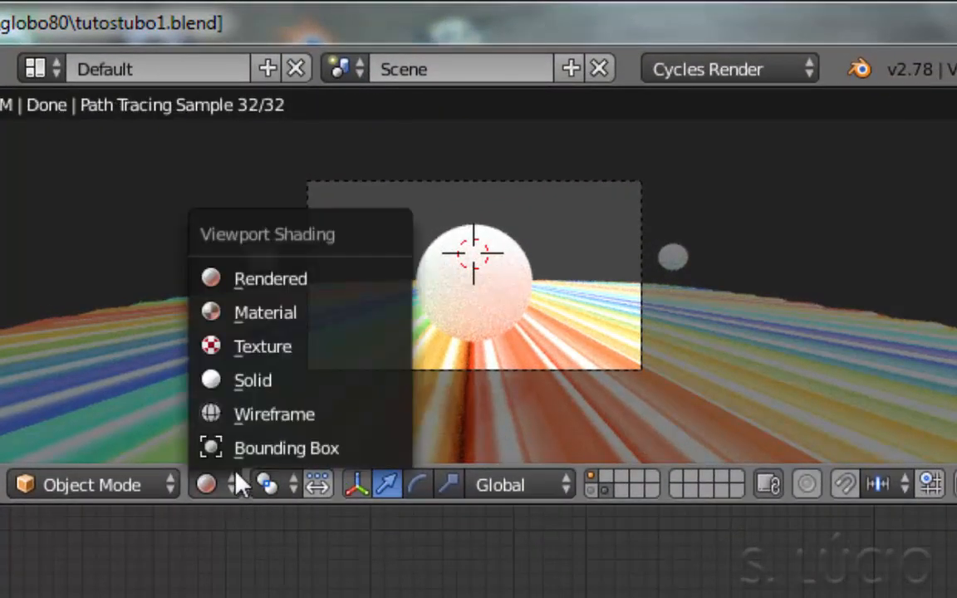
pyautogui.click(259, 375)
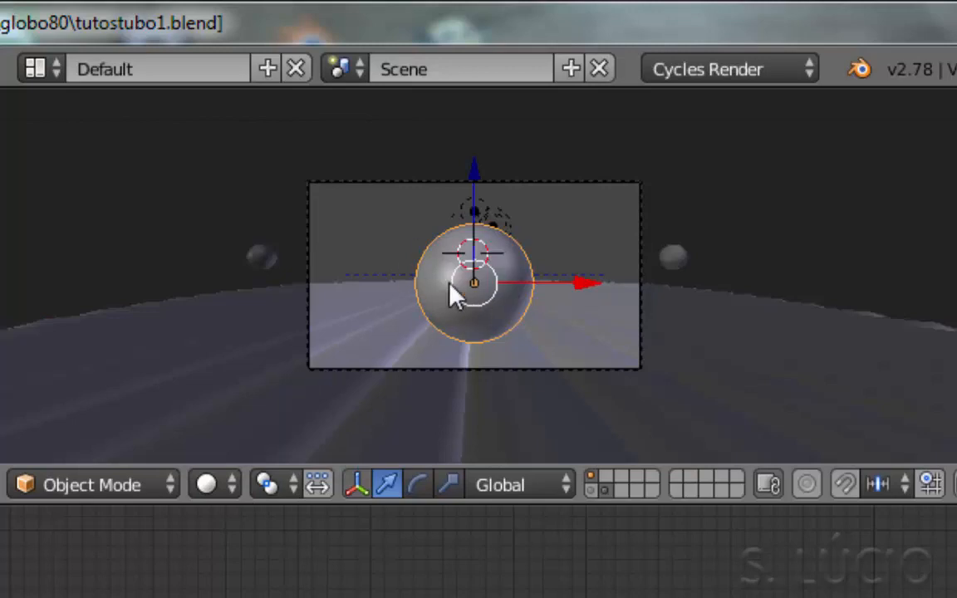
pyautogui.click(223, 490)
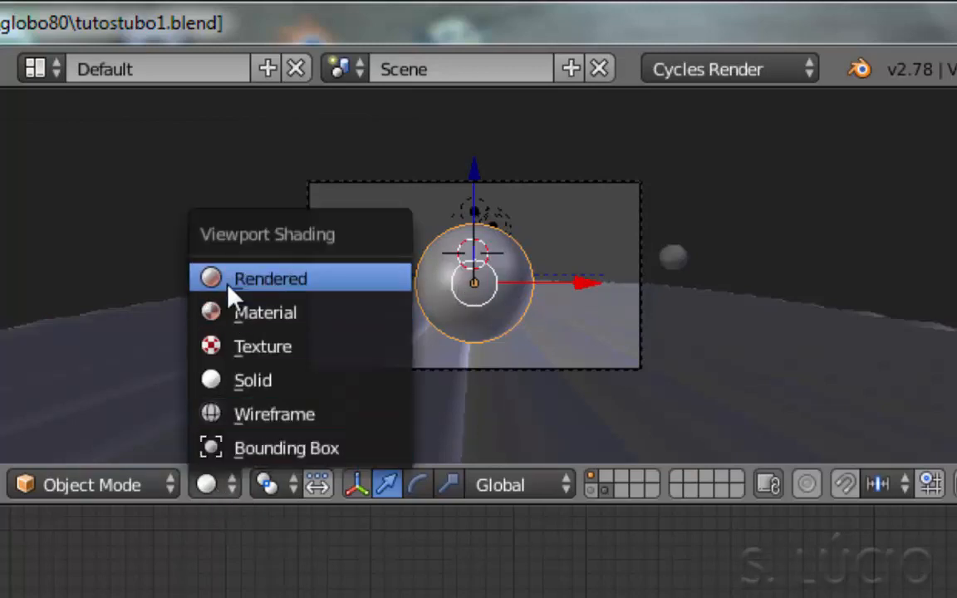
pyautogui.click(230, 291)
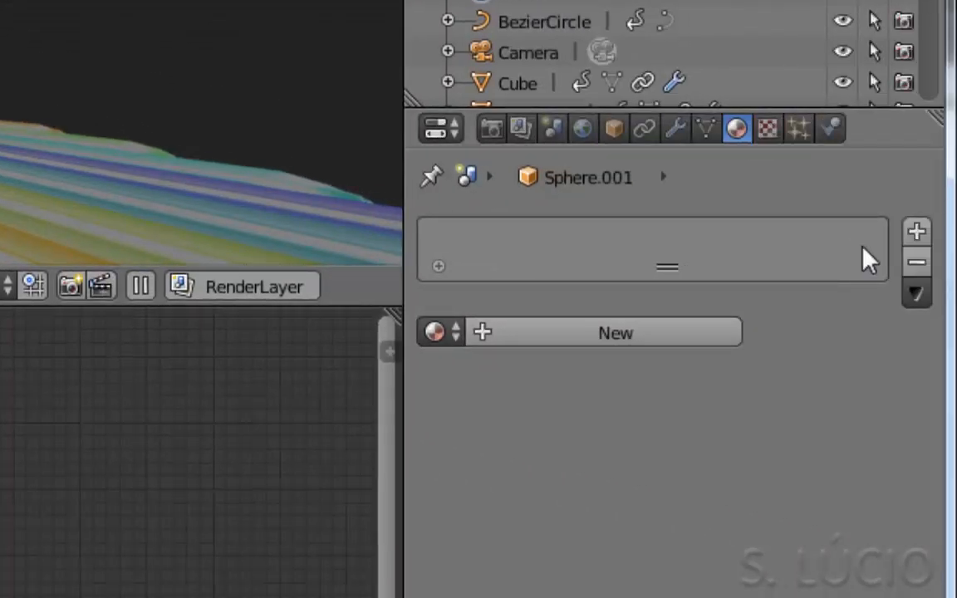
# Add a material slot to the central sphere and create a new material in it.
pyautogui.click(916, 235)
pyautogui.click(613, 334)
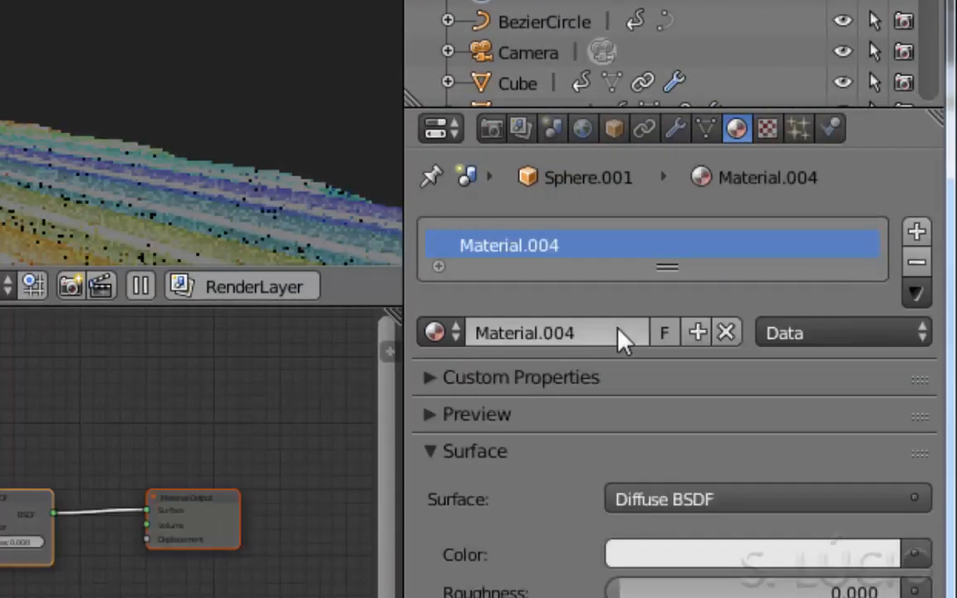
pyautogui.moveTo(123, 569); pyautogui.dragTo(51, 451, button='middle')
pyautogui.scroll(9, 320, 527)
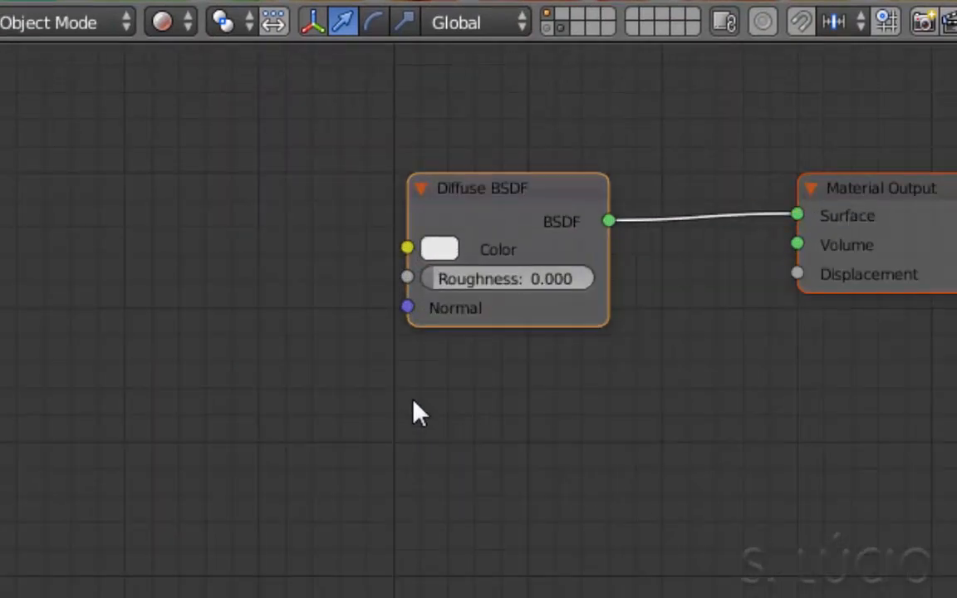
# Add an Image Texture node before the Diffuse BSDF and link its Color output to the Diffuse Color input.
pyautogui.hotkey('shift', 'a')
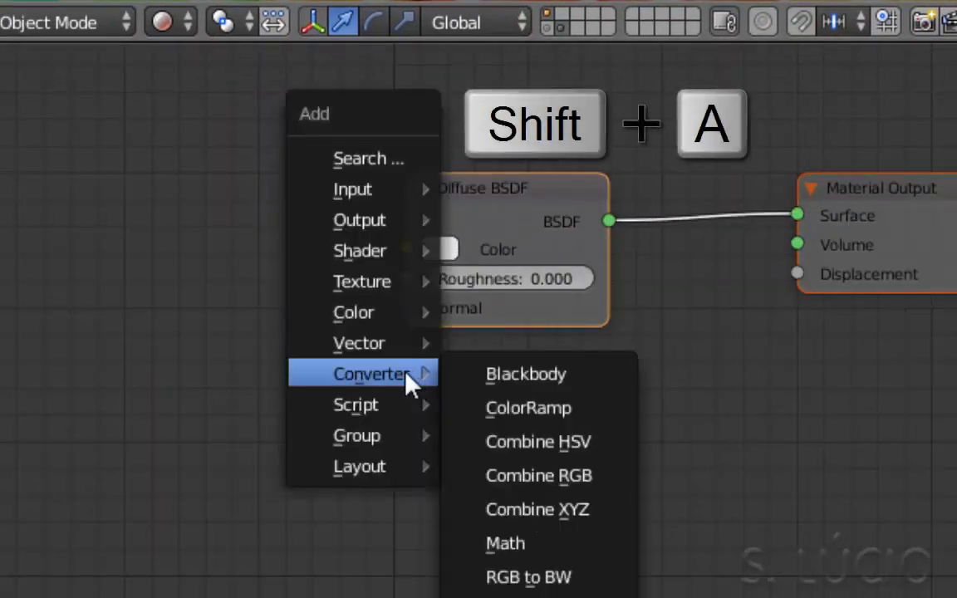
pyautogui.moveTo(381, 259)
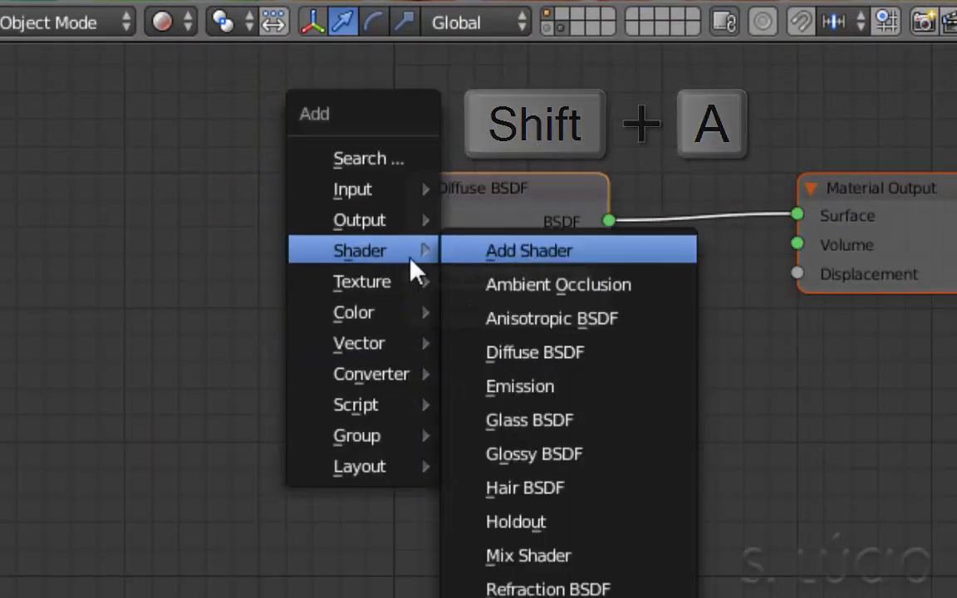
pyautogui.moveTo(381, 278)
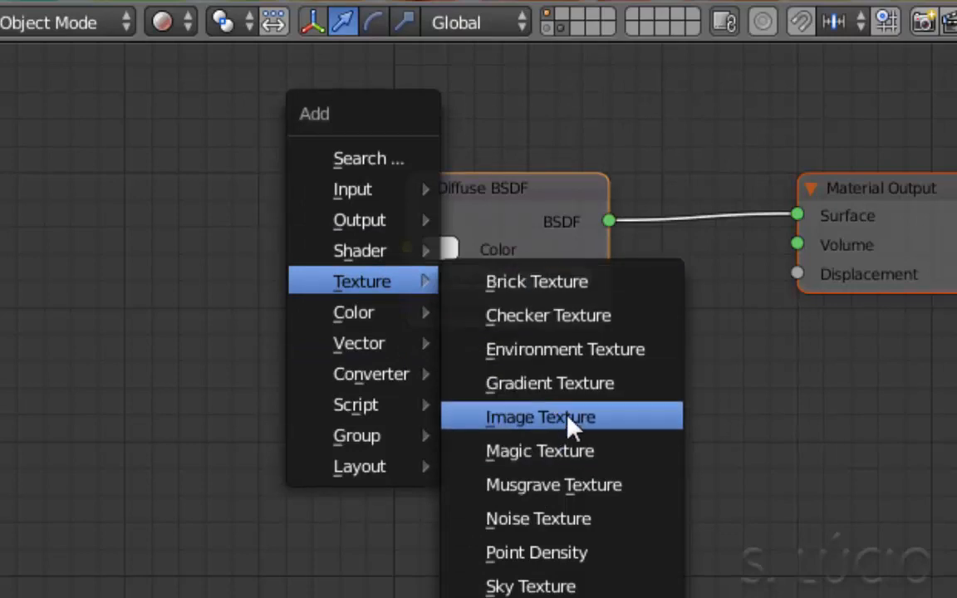
pyautogui.click(548, 424)
pyautogui.click(50, 163)
pyautogui.moveTo(237, 211); pyautogui.dragTo(318, 232)
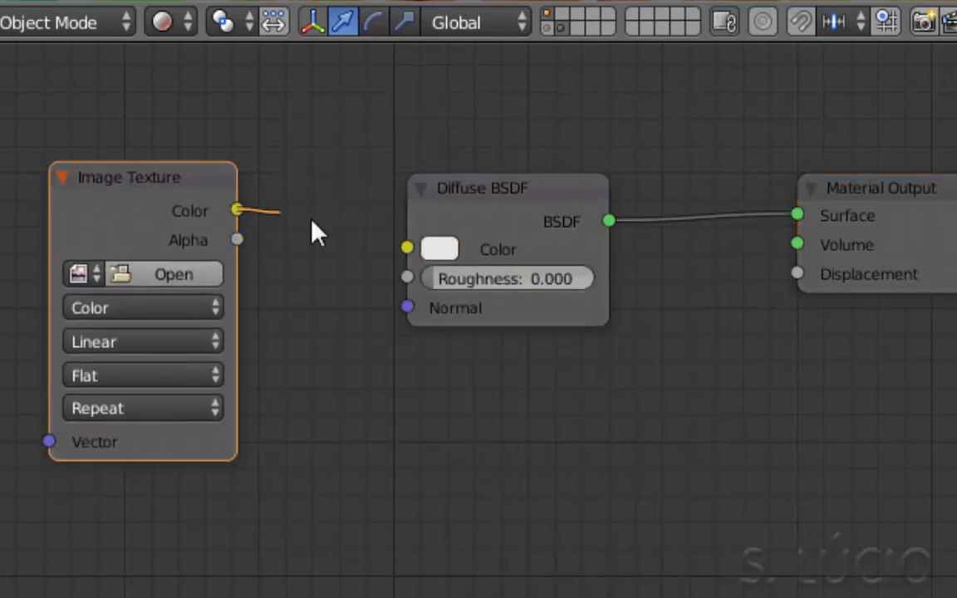
# Load the metallic matcap image mc1 from the recent texturas folder into the Image Texture node.
pyautogui.moveTo(400, 471); pyautogui.dragTo(660, 489, button='middle')
pyautogui.click(438, 290)
pyautogui.click(230, 47)
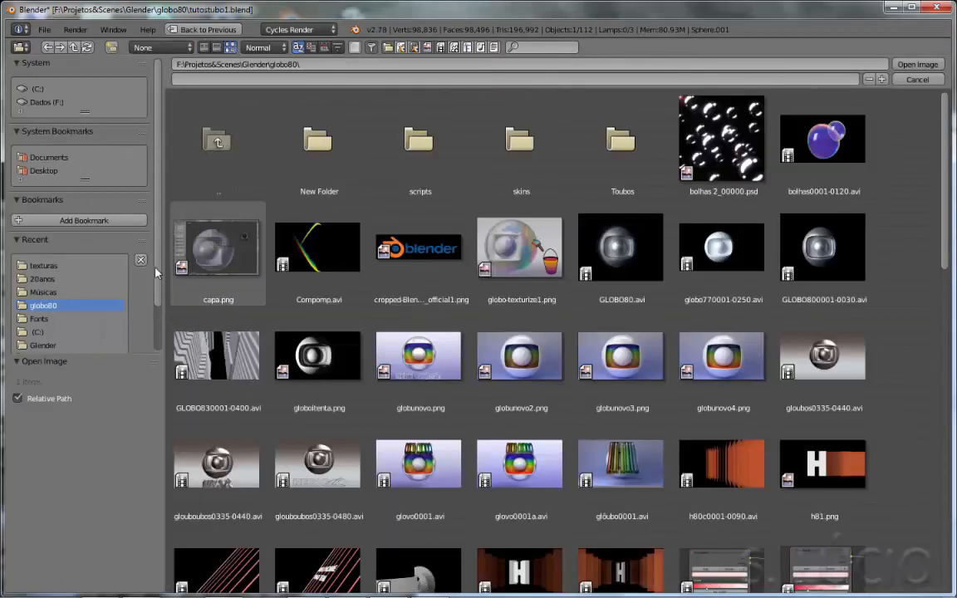
pyautogui.click(66, 266)
pyautogui.scroll(-10, 334, 415)
pyautogui.click(316, 436)
pyautogui.click(913, 66)
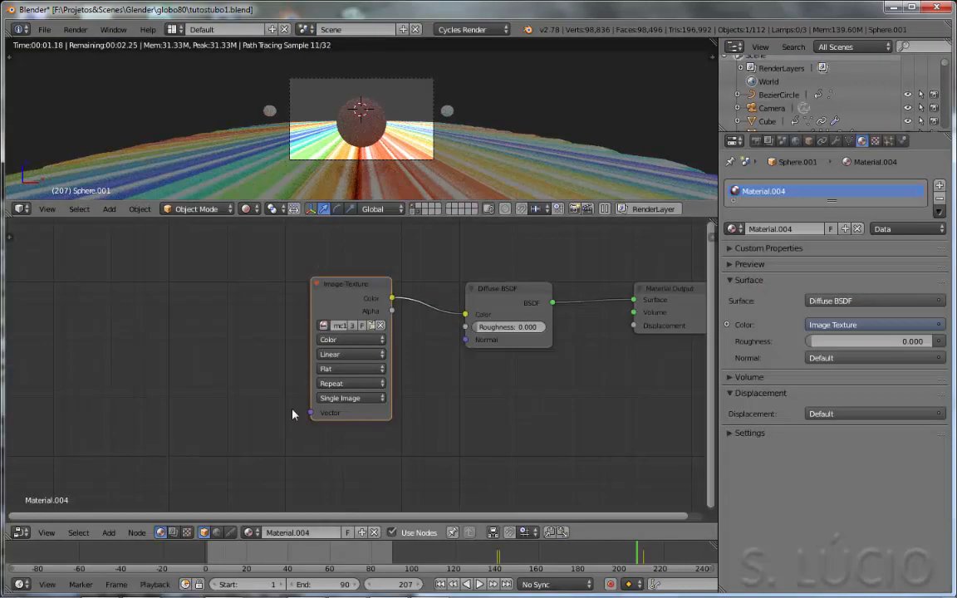
# Add a Mapping node before the Image Texture and link its Vector output to the texture's Vector input.
pyautogui.hotkey('shift', 'a')
pyautogui.moveTo(227, 408)
pyautogui.moveTo(291, 338)
pyautogui.click(425, 380)
pyautogui.click(108, 140)
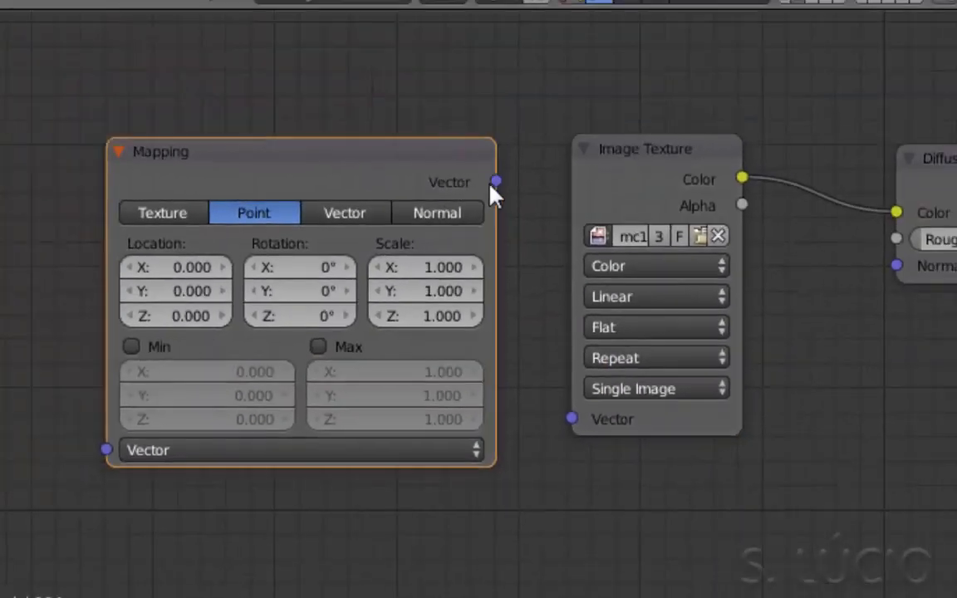
# Add a Vector Transform node before the Mapping node and link its output to Mapping's Vector input.
pyautogui.moveTo(380, 530); pyautogui.dragTo(822, 570, button='middle')
pyautogui.moveTo(698, 10); pyautogui.dragTo(696, 72)
pyautogui.hotkey('shift', 'a')
pyautogui.moveTo(344, 374)
pyautogui.click(461, 526)
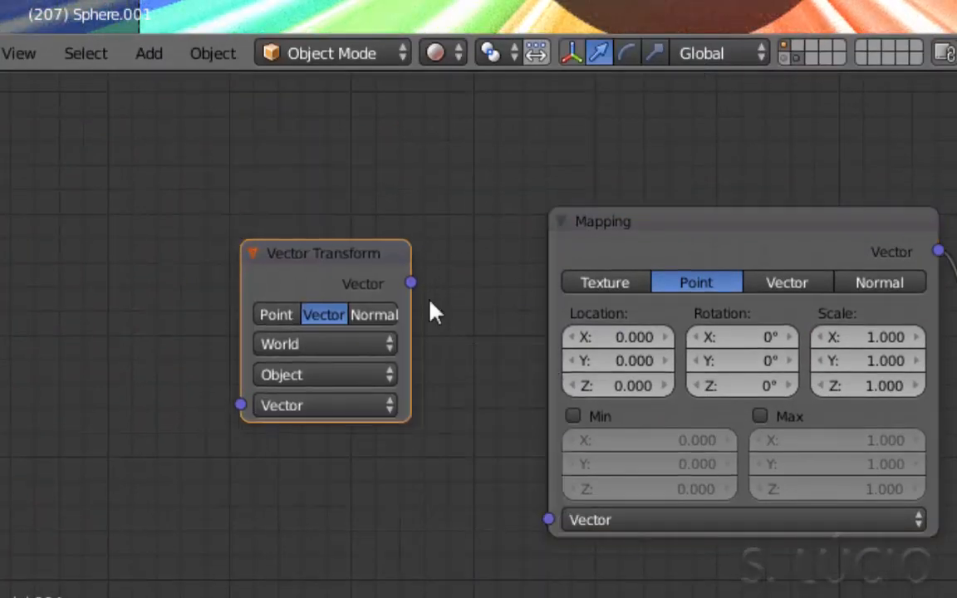
# Add a Geometry node and link its Normal output to the Vector Transform's Vector input.
pyautogui.moveTo(266, 513); pyautogui.dragTo(396, 516, button='middle')
pyautogui.hotkey('shift', 'a')
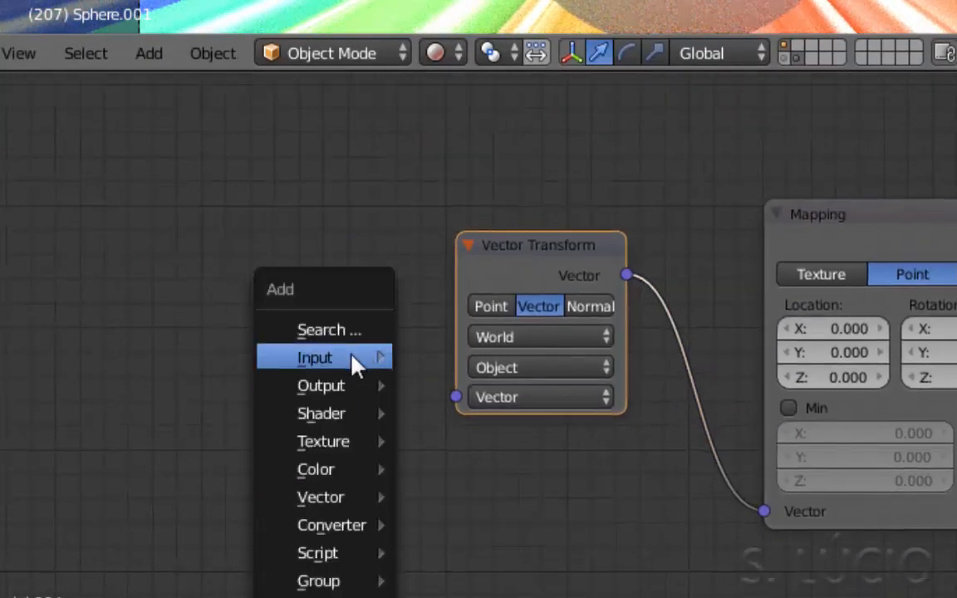
pyautogui.moveTo(352, 366)
pyautogui.click(521, 23)
pyautogui.moveTo(431, 401); pyautogui.dragTo(457, 398)
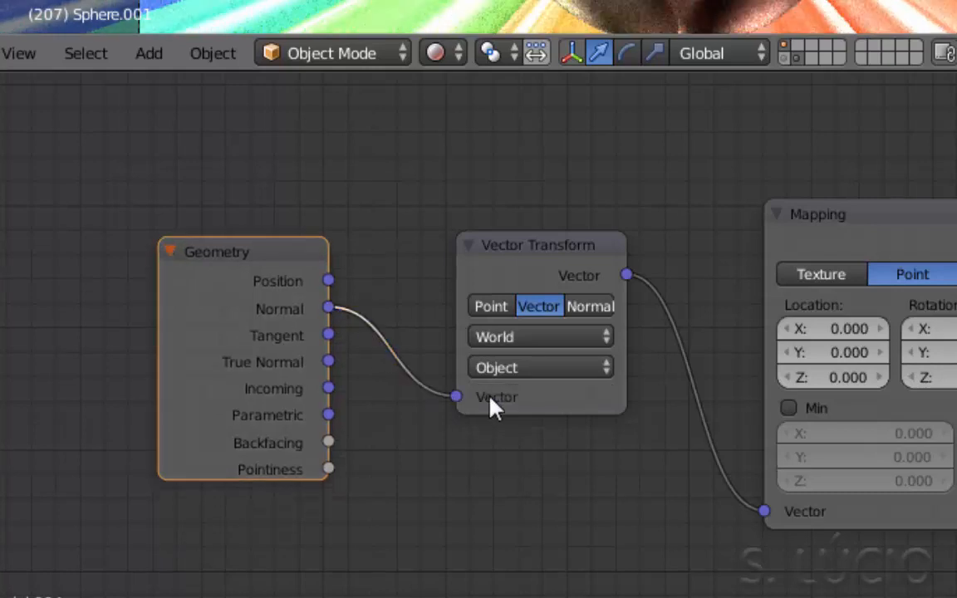
# Make the Vector Transform convert from World to Camera space and set the Mapping type to Texture.
pyautogui.click(511, 367)
pyautogui.click(532, 287)
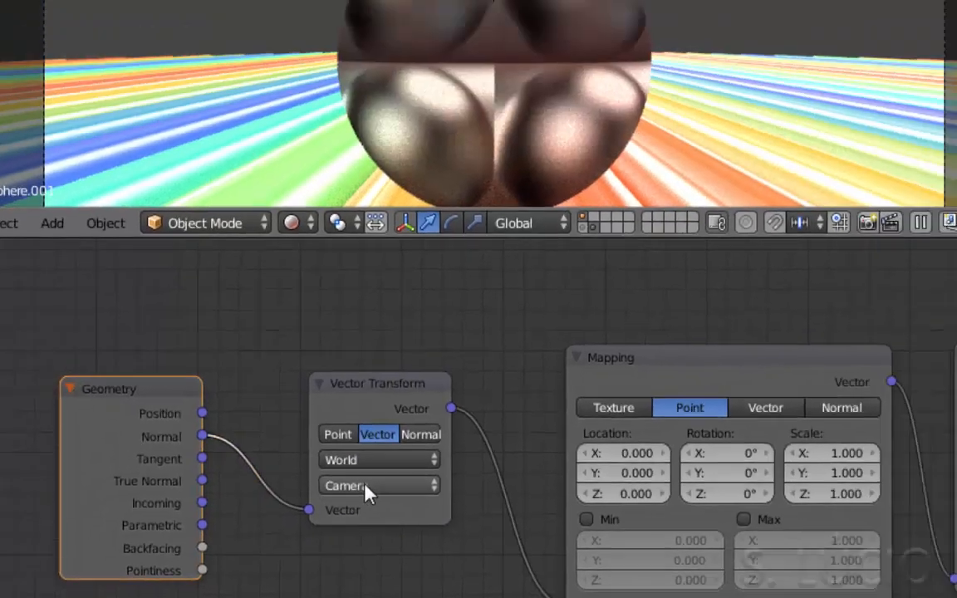
pyautogui.click(819, 273)
# Set the Mapping node's X and Y location to 1.
pyautogui.click(840, 327)
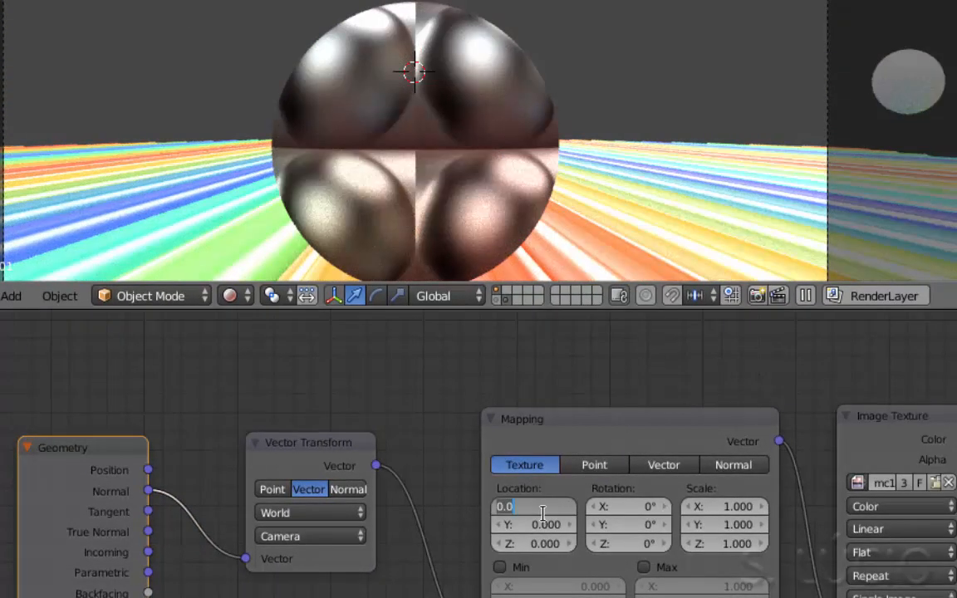
pyautogui.press('Return')
pyautogui.click(549, 526)
pyautogui.write('1')
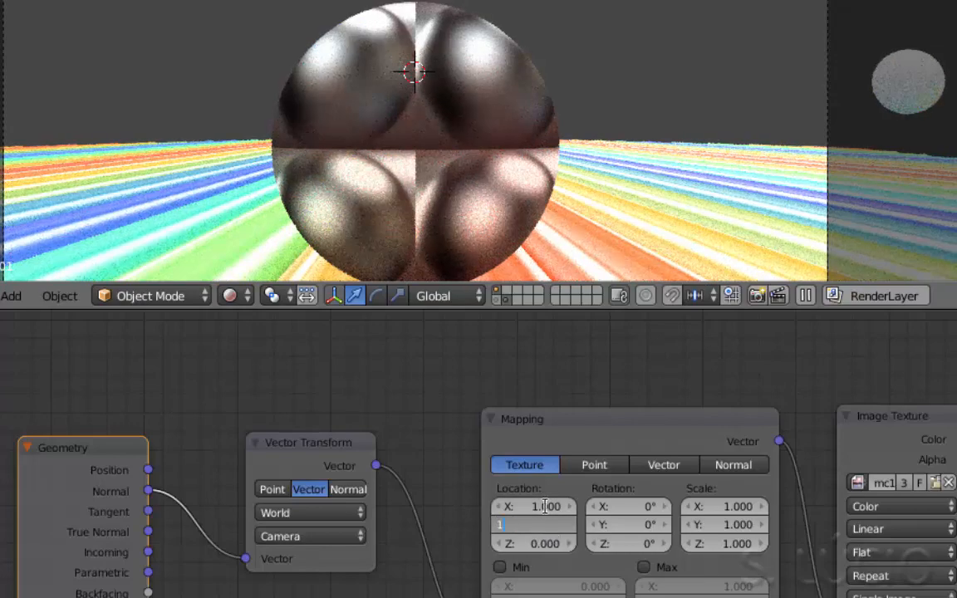
pyautogui.press('Return')
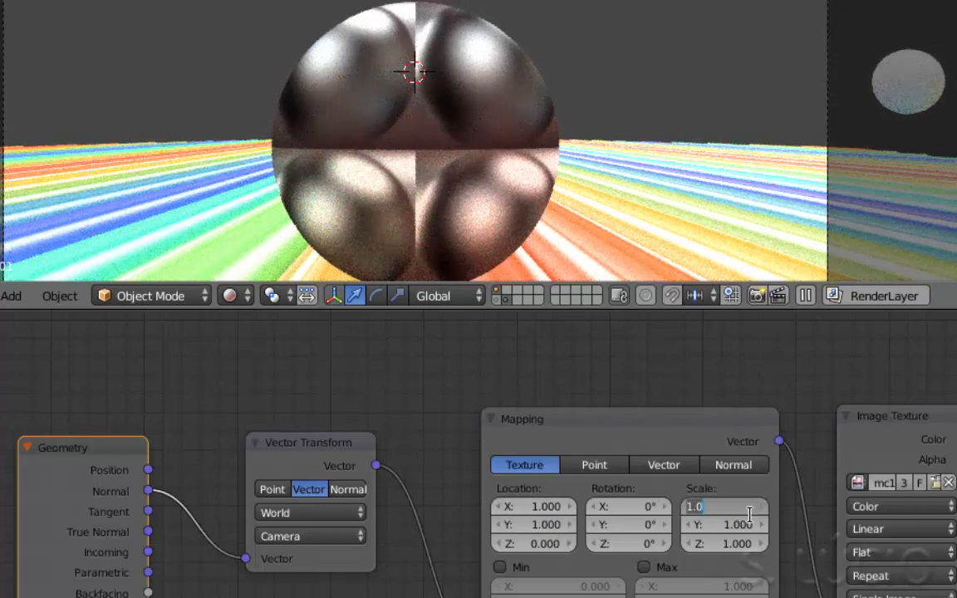
# Set the Mapping node's X and Y scale to 2.
pyautogui.write('2')
pyautogui.press('Return')
pyautogui.click(738, 524)
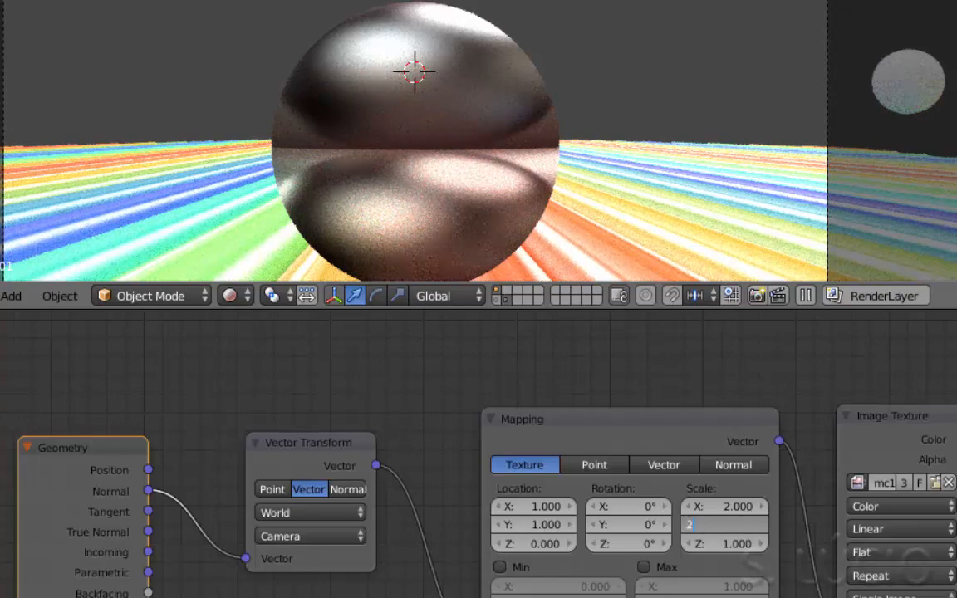
pyautogui.write('2')
pyautogui.press('Return')
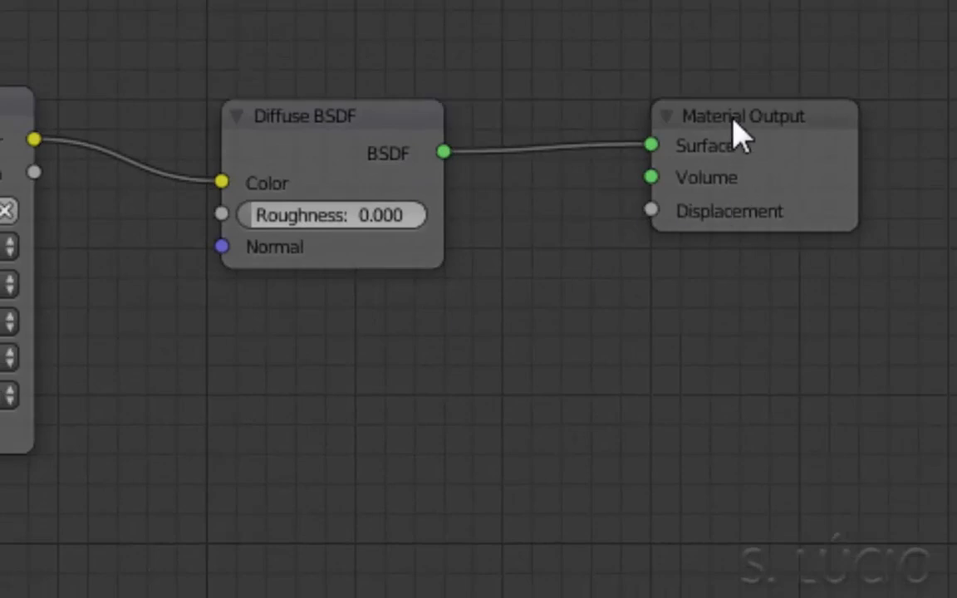
# Space out the Diffuse BSDF and Material Output nodes and insert a Mix Shader into the link between them.
pyautogui.moveTo(742, 138); pyautogui.dragTo(893, 171)
pyautogui.moveTo(390, 135); pyautogui.dragTo(359, 97)
pyautogui.hotkey('shift', 'a')
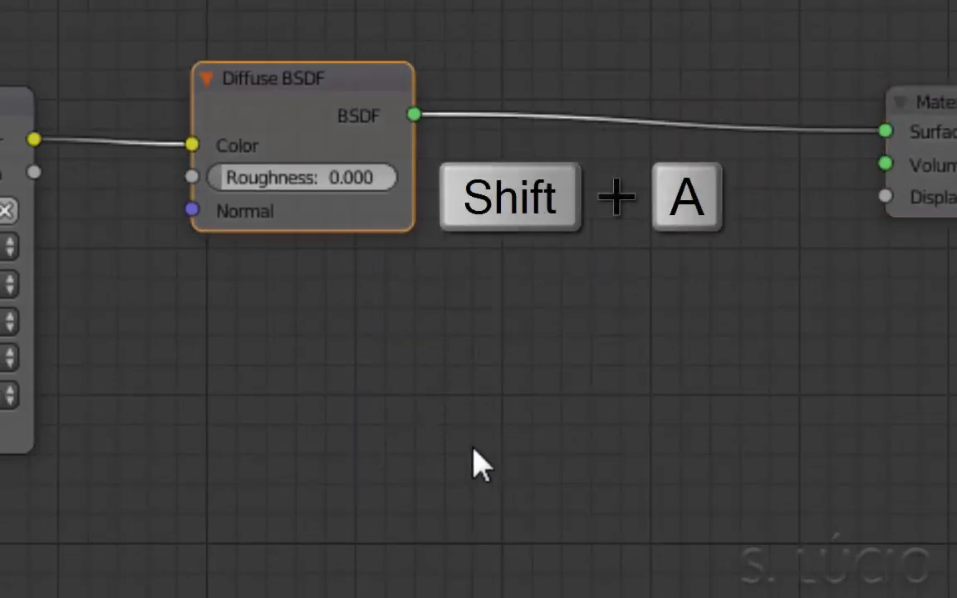
pyautogui.moveTo(473, 447)
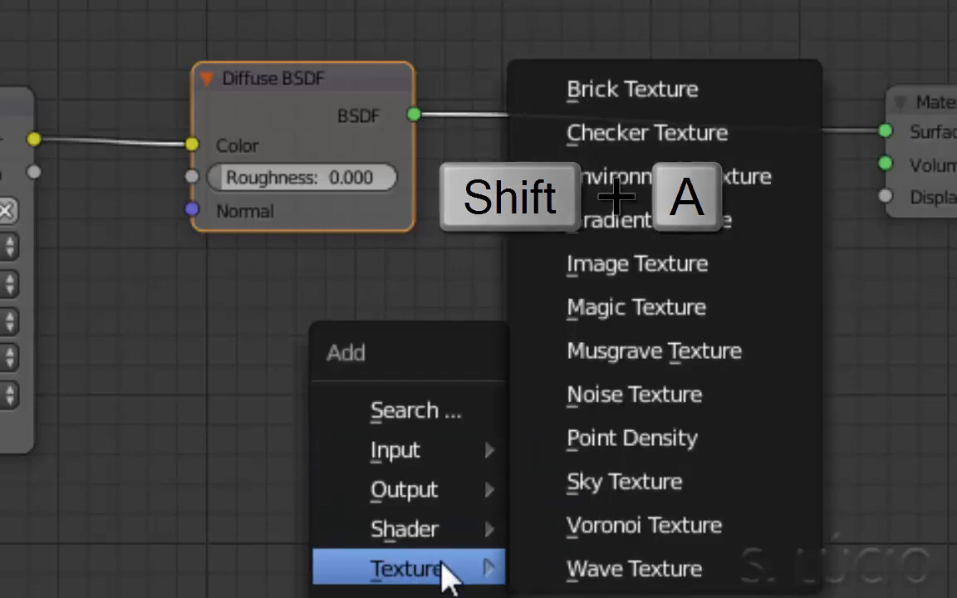
pyautogui.moveTo(428, 536)
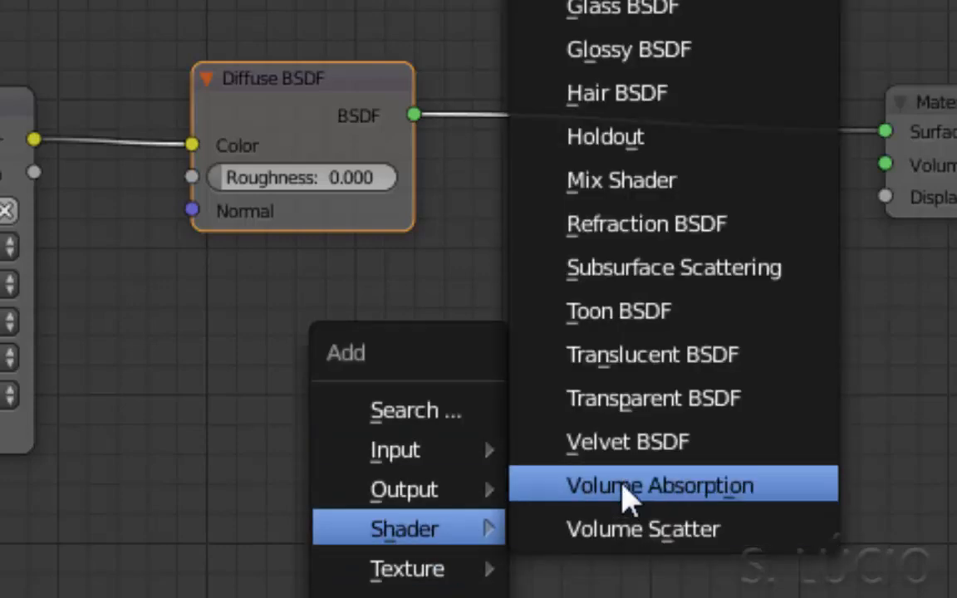
pyautogui.click(625, 195)
pyautogui.click(584, 87)
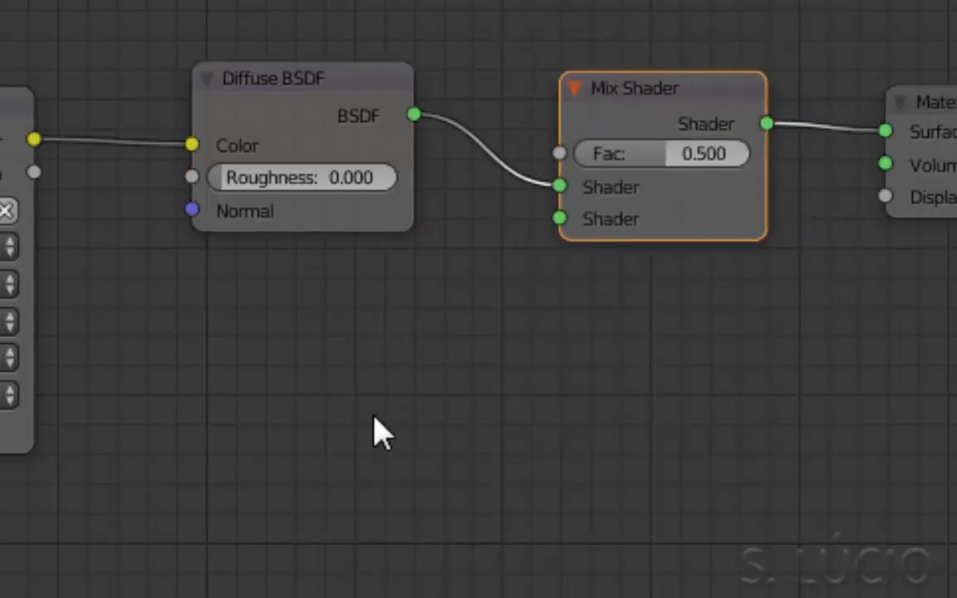
# Add a Glossy BSDF below the Diffuse BSDF and link its output to the Mix Shader's second Shader input.
pyautogui.hotkey('shift', 'a')
pyautogui.moveTo(371, 407)
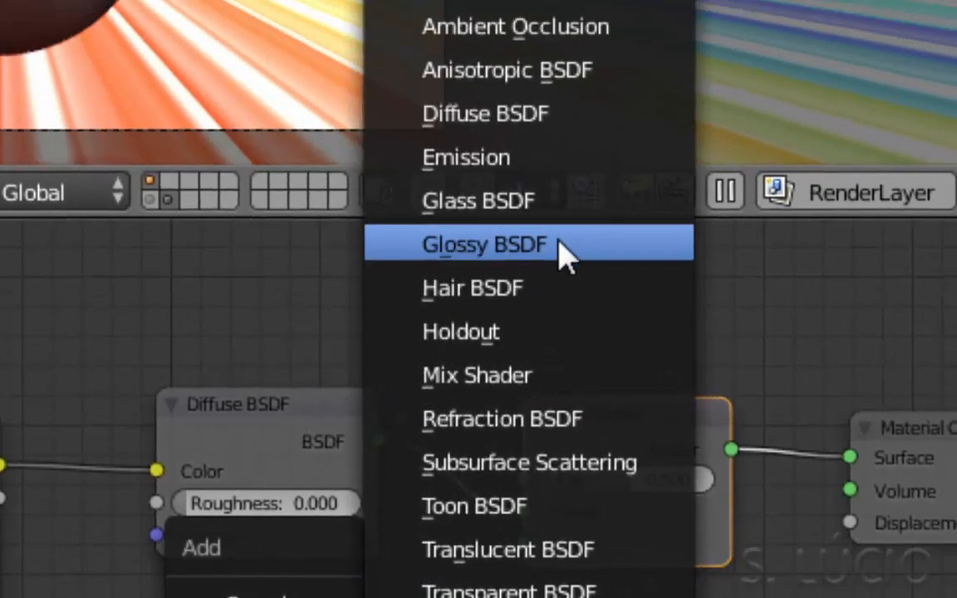
pyautogui.click(567, 248)
pyautogui.click(331, 352)
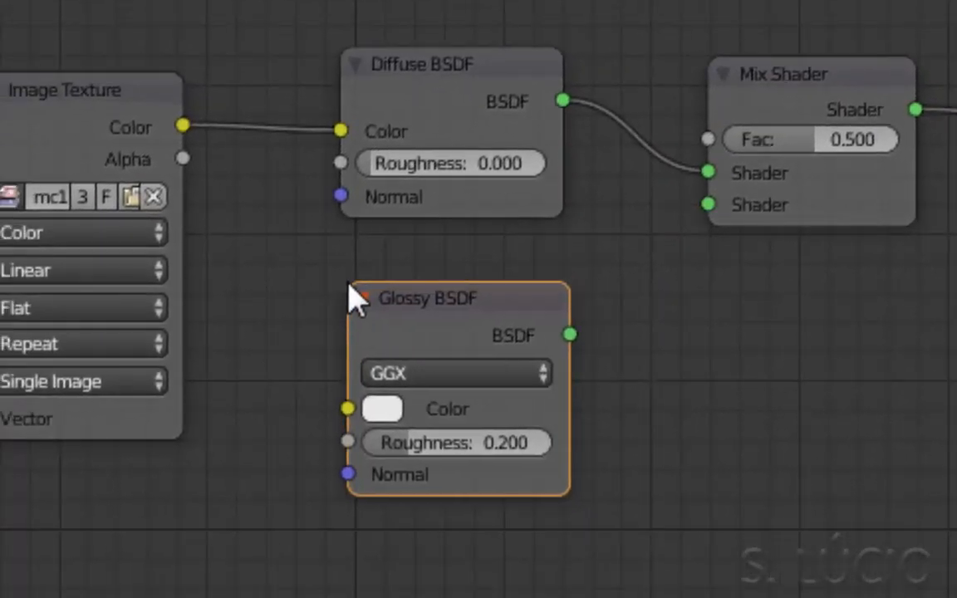
pyautogui.moveTo(566, 335); pyautogui.dragTo(708, 204)
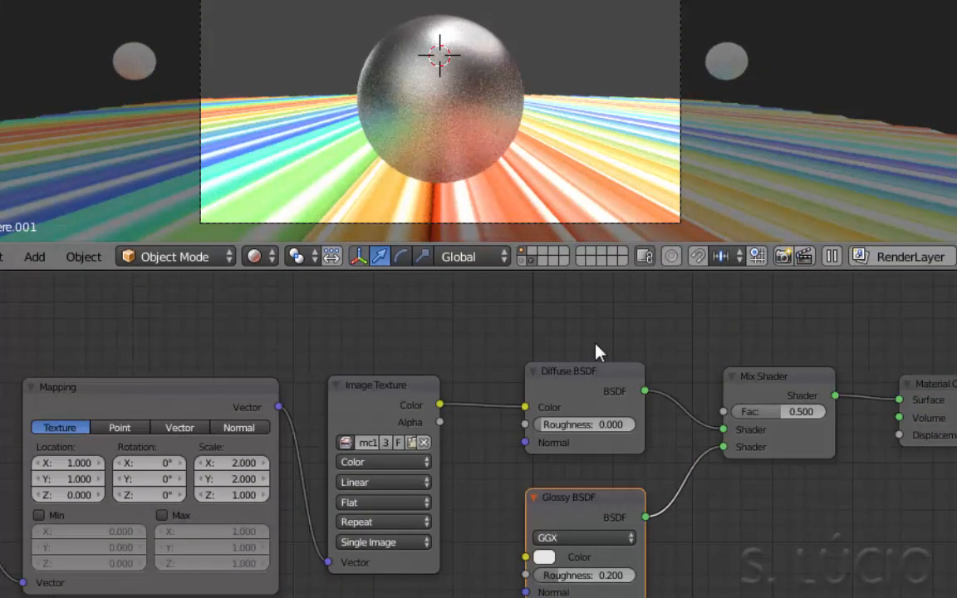
# Set the Glossy BSDF roughness to 0 and the Mix Shader Fac to 0.173.
pyautogui.moveTo(555, 580); pyautogui.dragTo(532, 580)
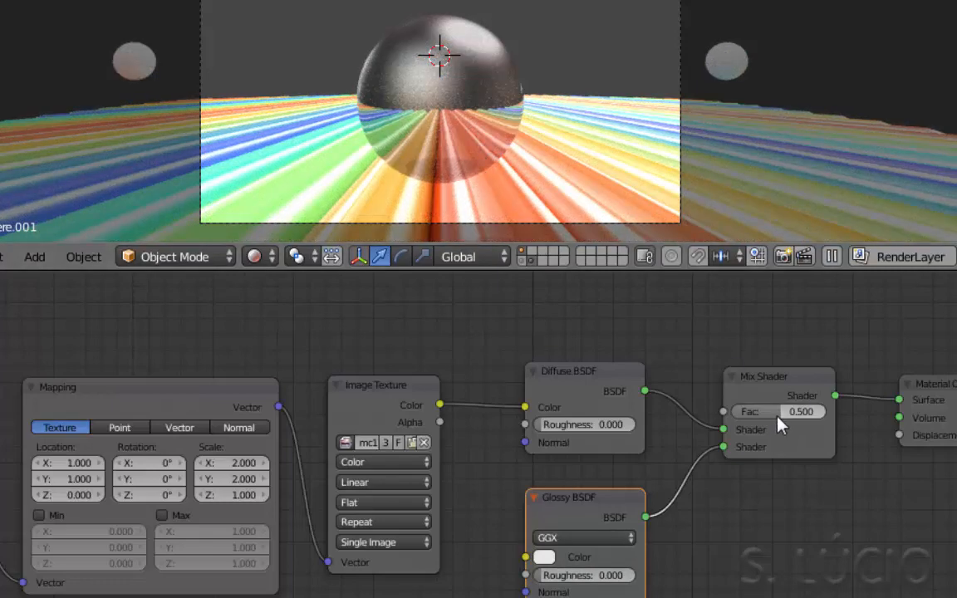
pyautogui.moveTo(781, 425)
pyautogui.mouseDown()
pyautogui.moveTo(752, 425)
pyautogui.moveTo(752, 413)
pyautogui.moveTo(811, 413)
pyautogui.moveTo(779, 413)
pyautogui.mouseUp()
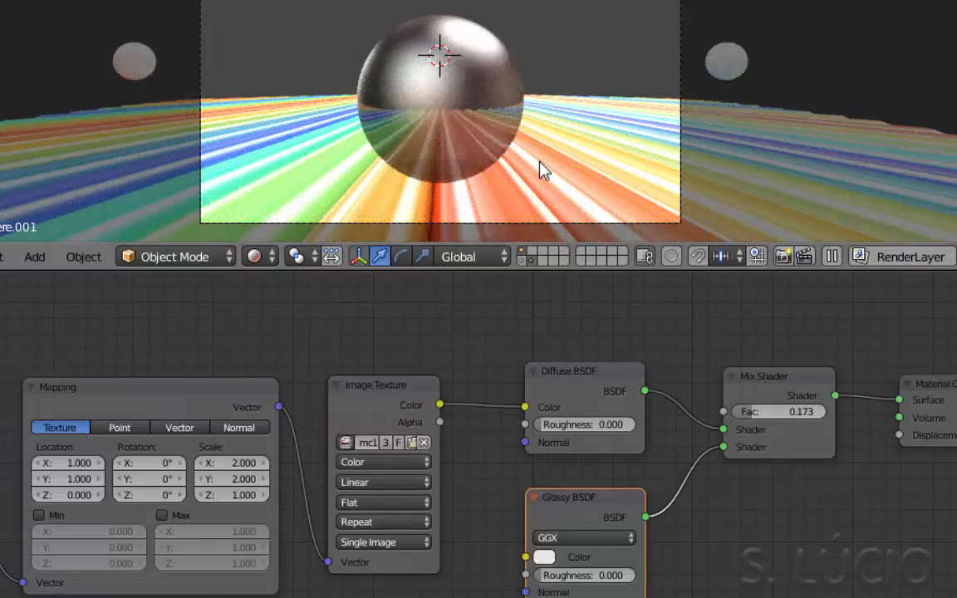
# In Solid shading, select both small side spheres with the central sphere active and copy its material to the others.
pyautogui.click(268, 258)
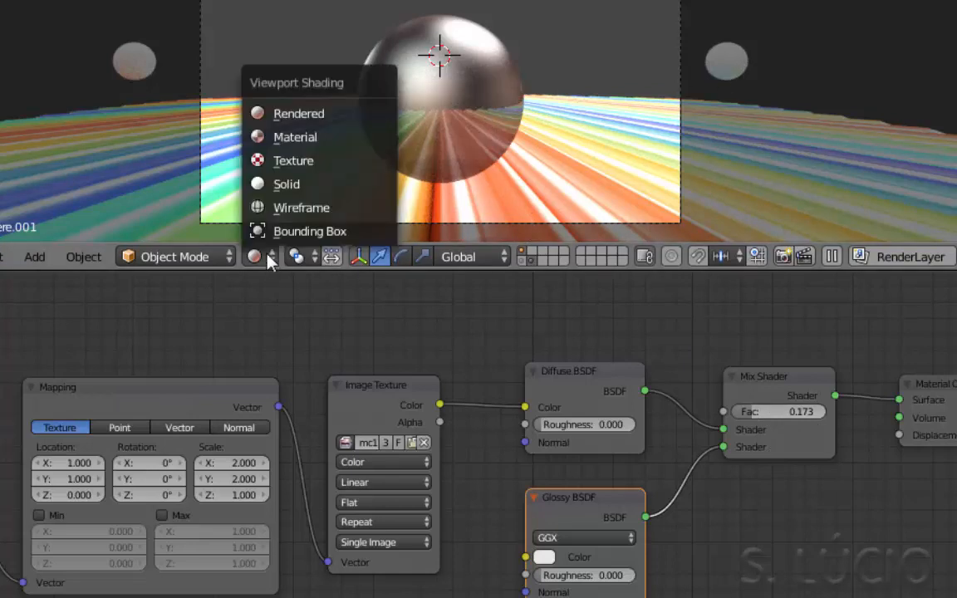
pyautogui.click(286, 184)
pyautogui.scroll(-3, 480, 130)
pyautogui.scroll(-2, 479, 130)
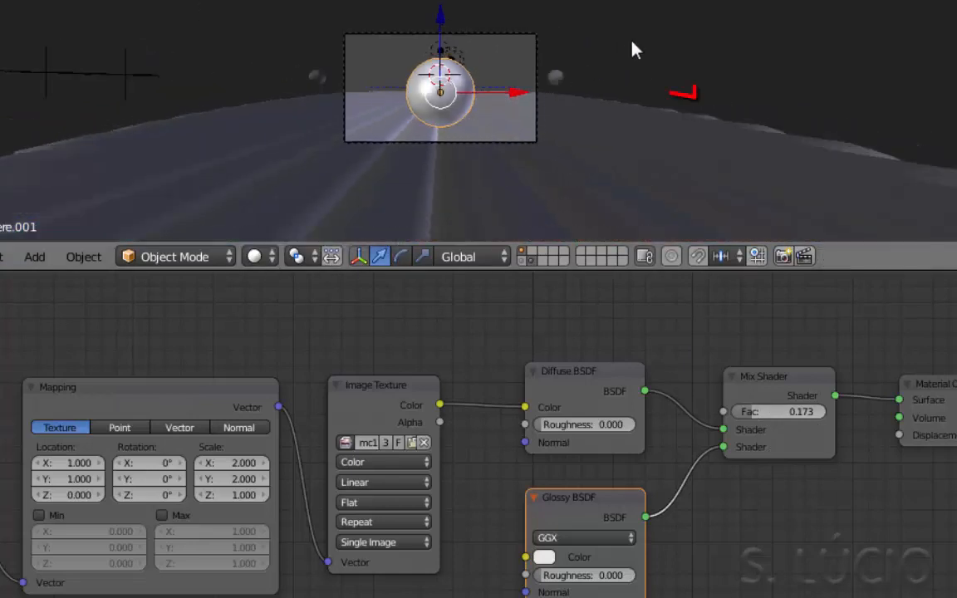
pyautogui.rightClick(556, 81)
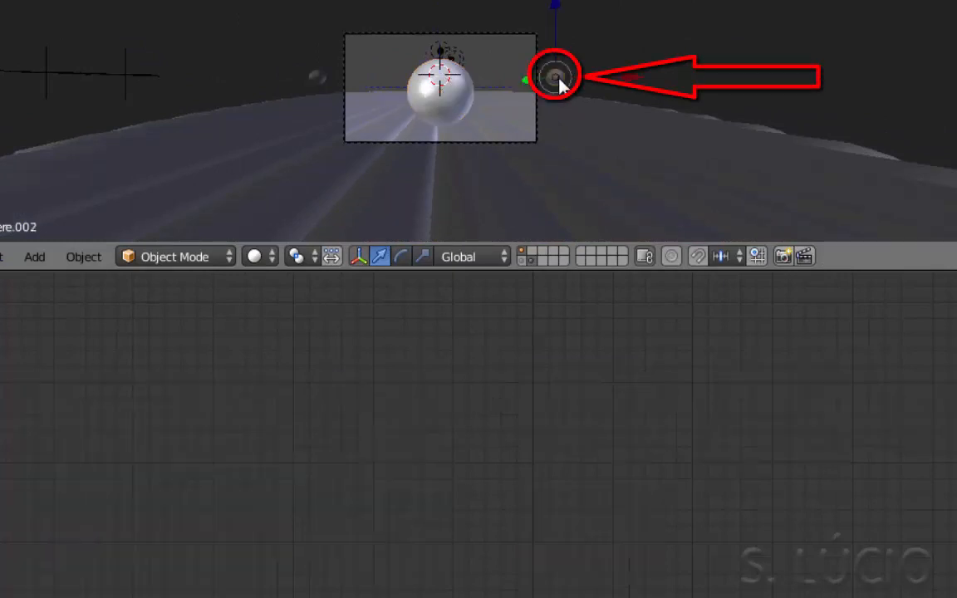
pyautogui.rightClick(321, 87)
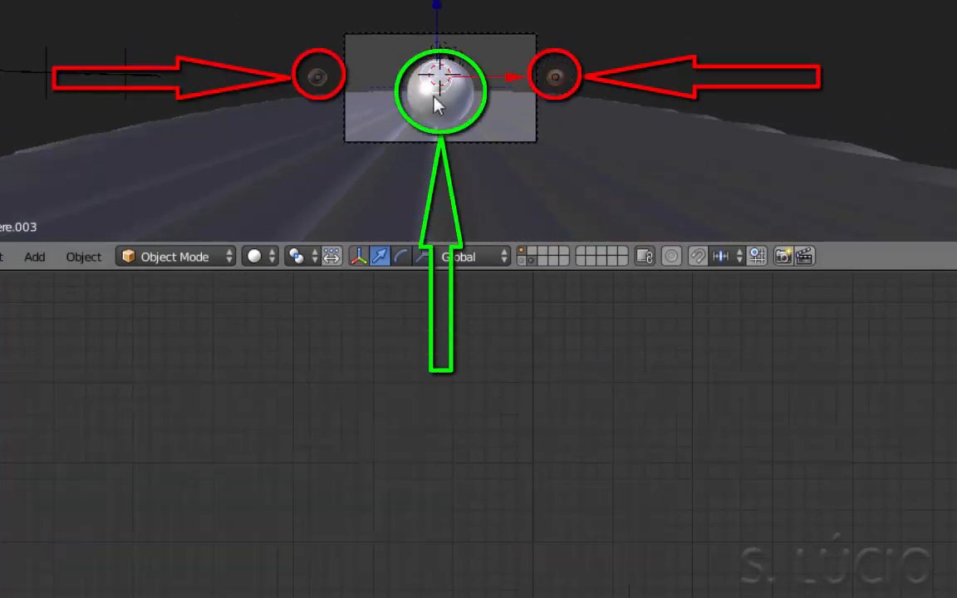
pyautogui.rightClick(438, 95)
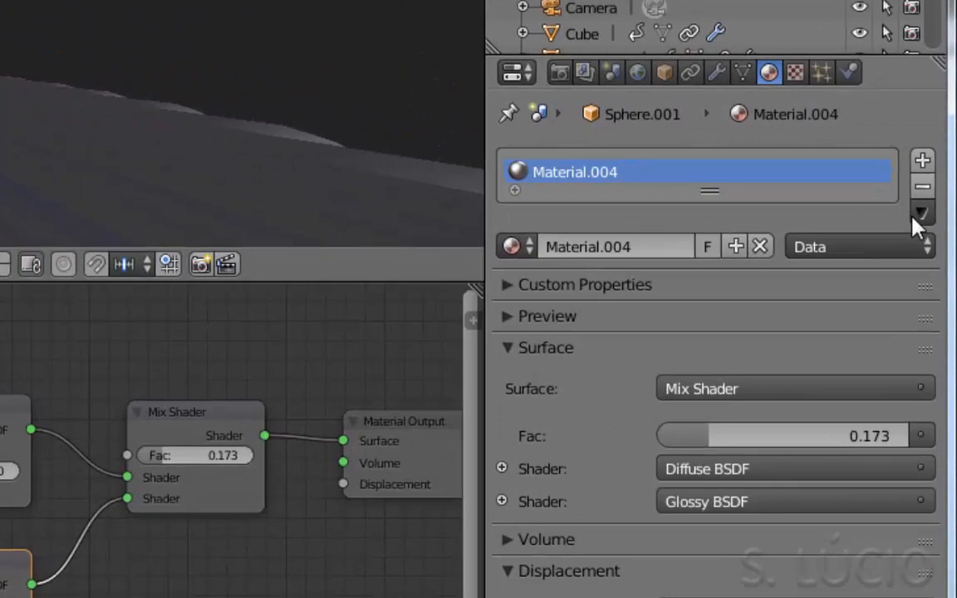
pyautogui.click(912, 218)
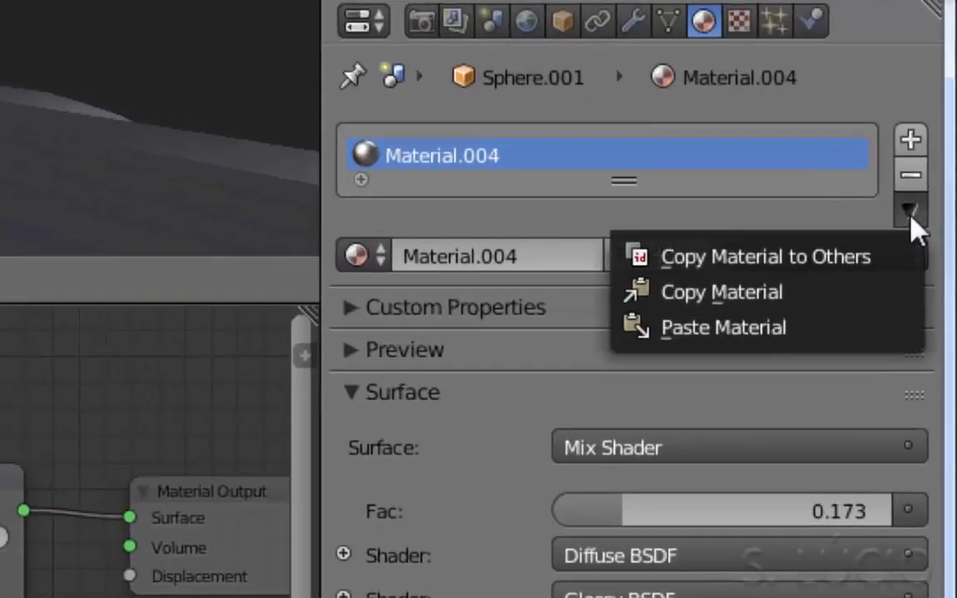
pyautogui.click(771, 264)
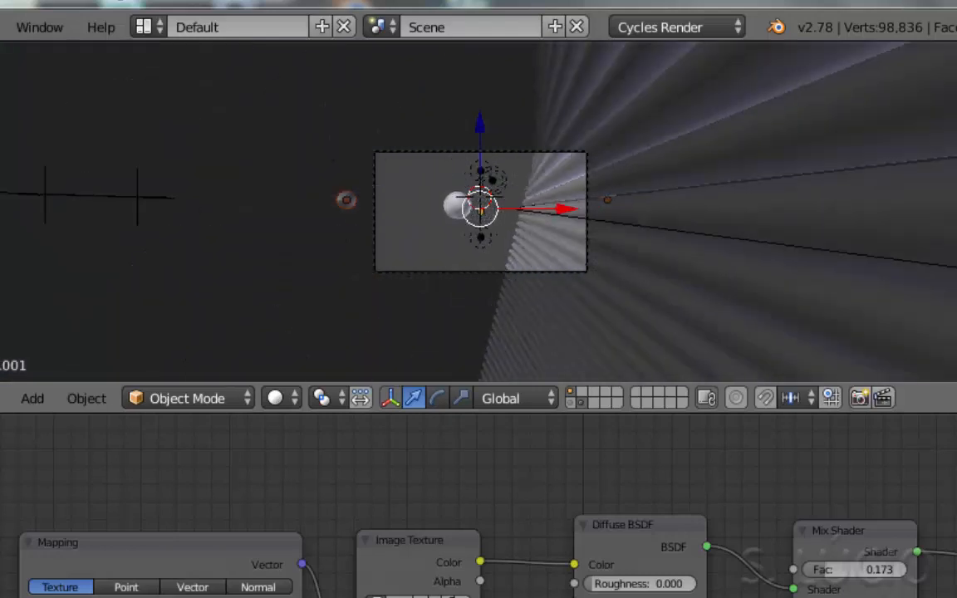
# Add the small side sphere to the selection as active and copy its material to the other selected spheres.
pyautogui.keyDown('shift'); pyautogui.rightClick(349, 204); pyautogui.keyUp('shift')
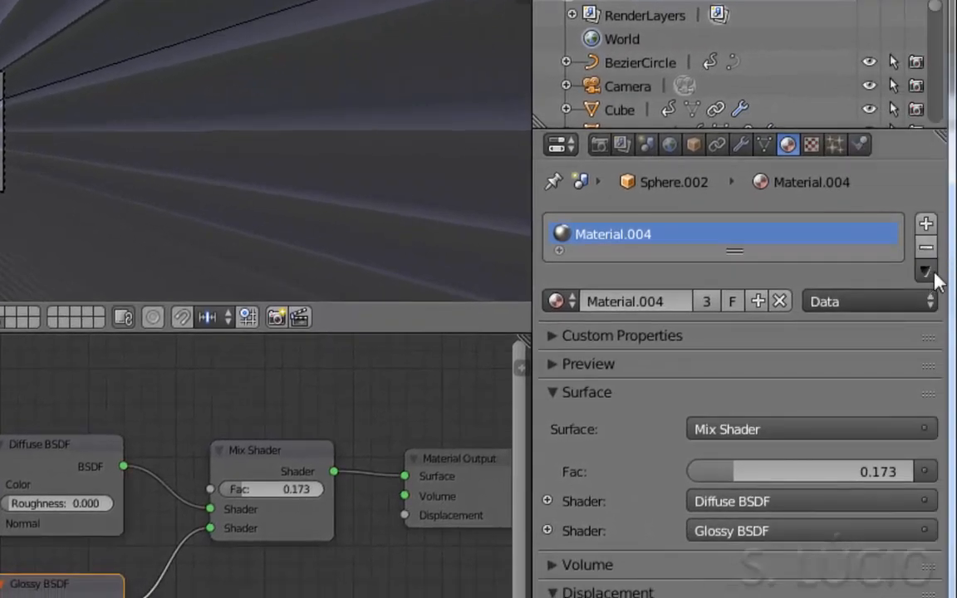
pyautogui.click(930, 276)
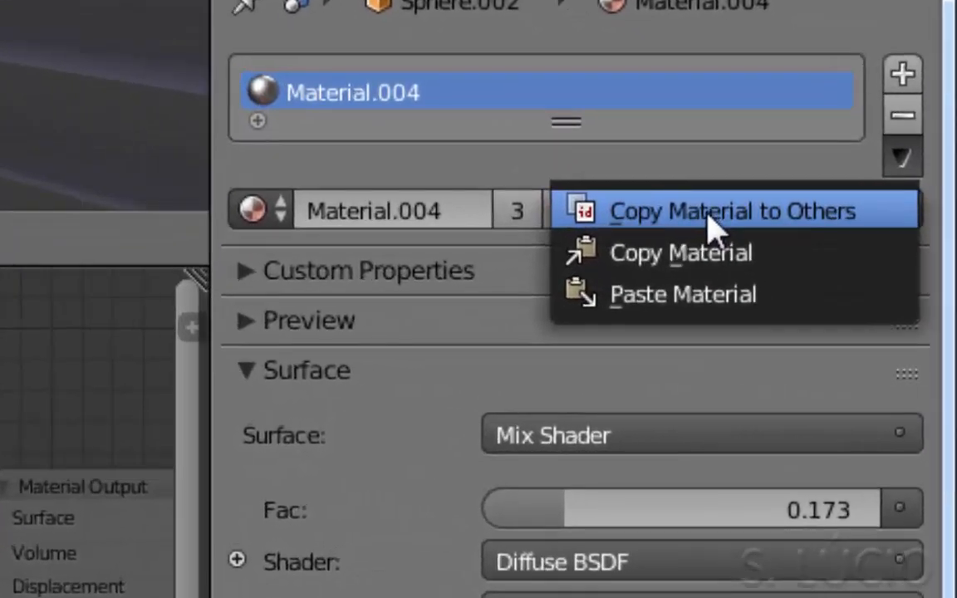
pyautogui.click(709, 214)
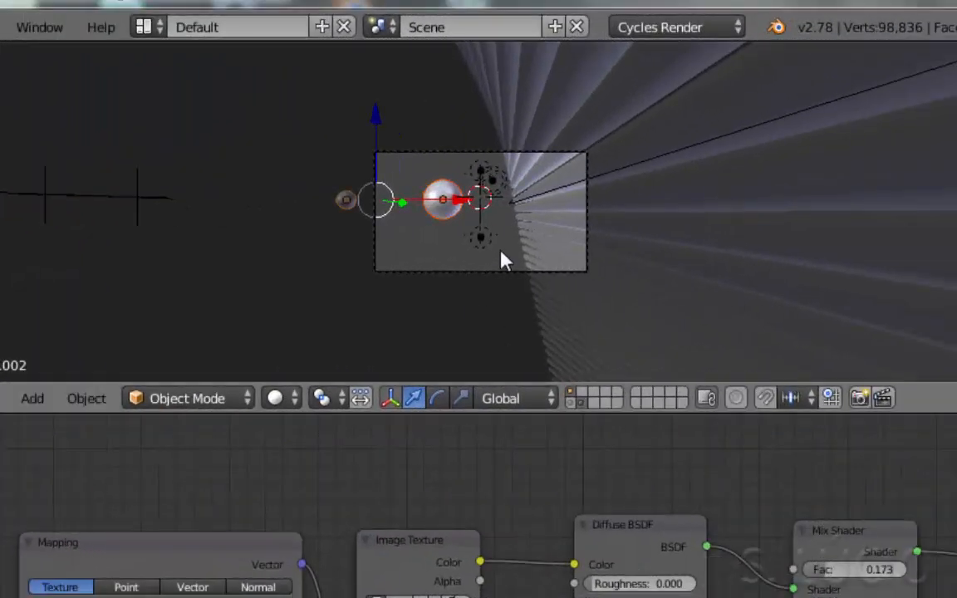
# Switch the viewport to Rendered shading and show the background plane's layer alongside the one already visible.
pyautogui.scroll(3, 503, 260)
pyautogui.click(272, 399)
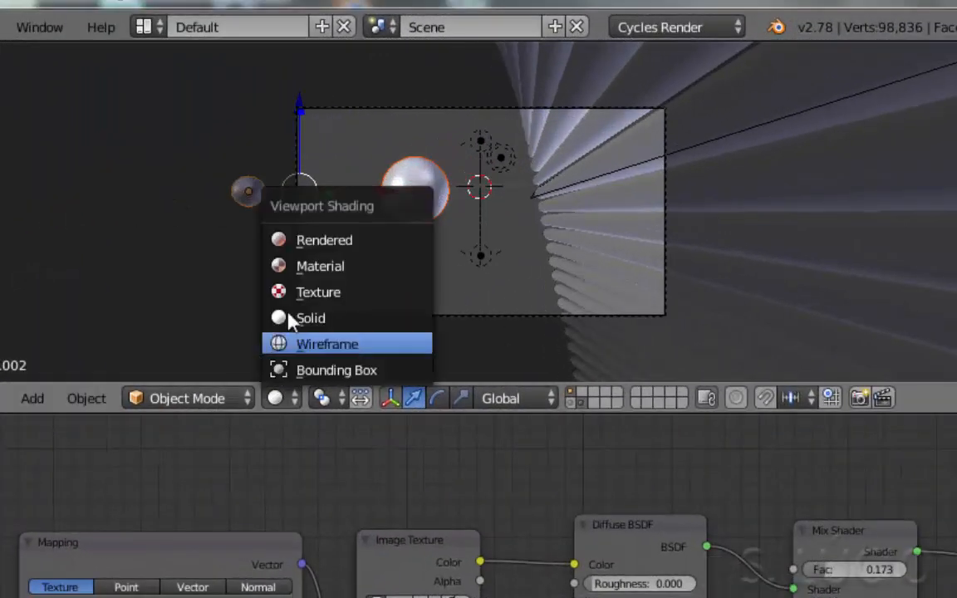
pyautogui.click(275, 240)
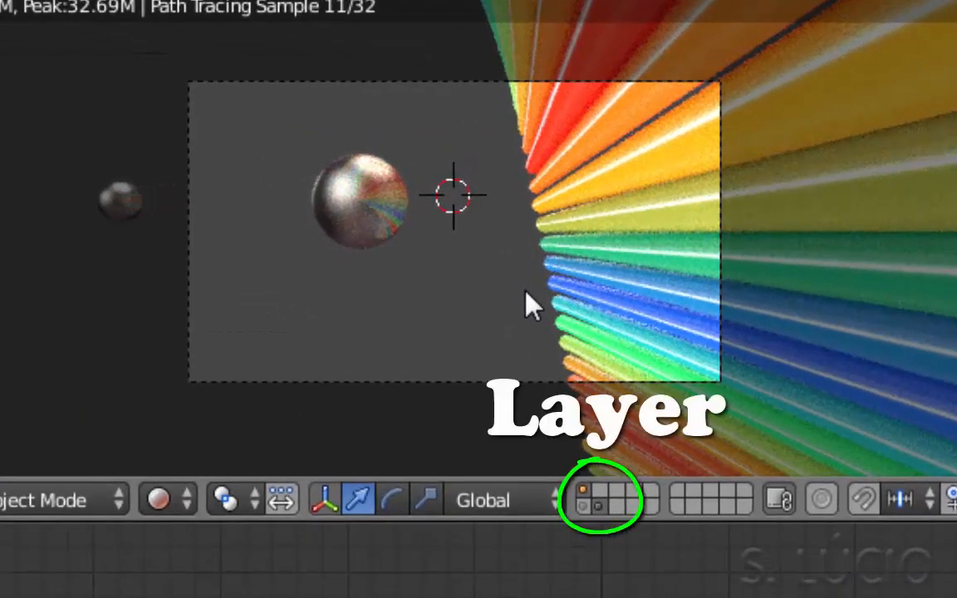
pyautogui.keyDown('shift'); pyautogui.click(583, 504); pyautogui.keyUp('shift')
pyautogui.scroll(-2, 64, 364)
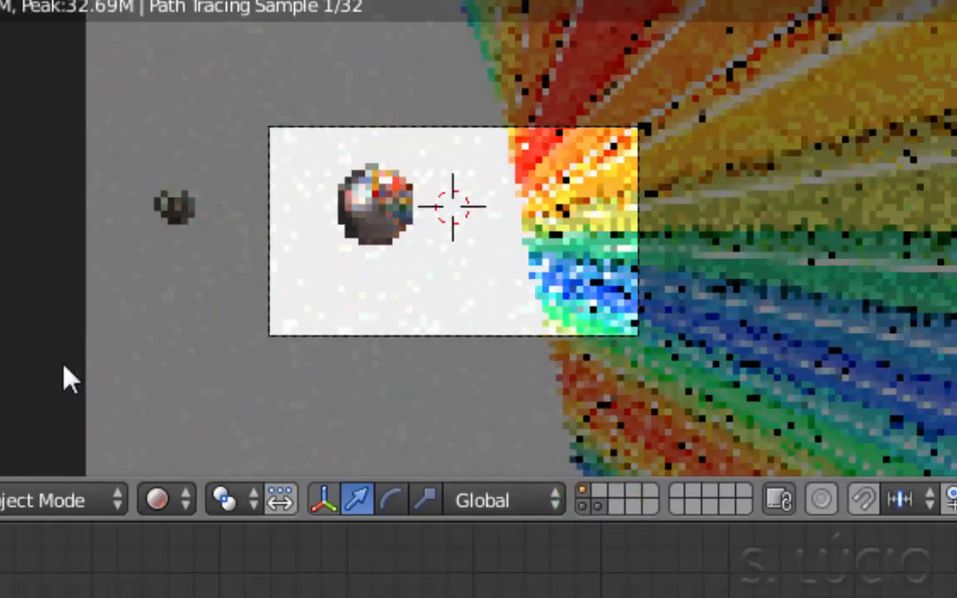
# Return the viewport to Solid shading and select the large background plane from outside the camera view.
pyautogui.moveTo(90, 351); pyautogui.dragTo(167, 360, button='middle')
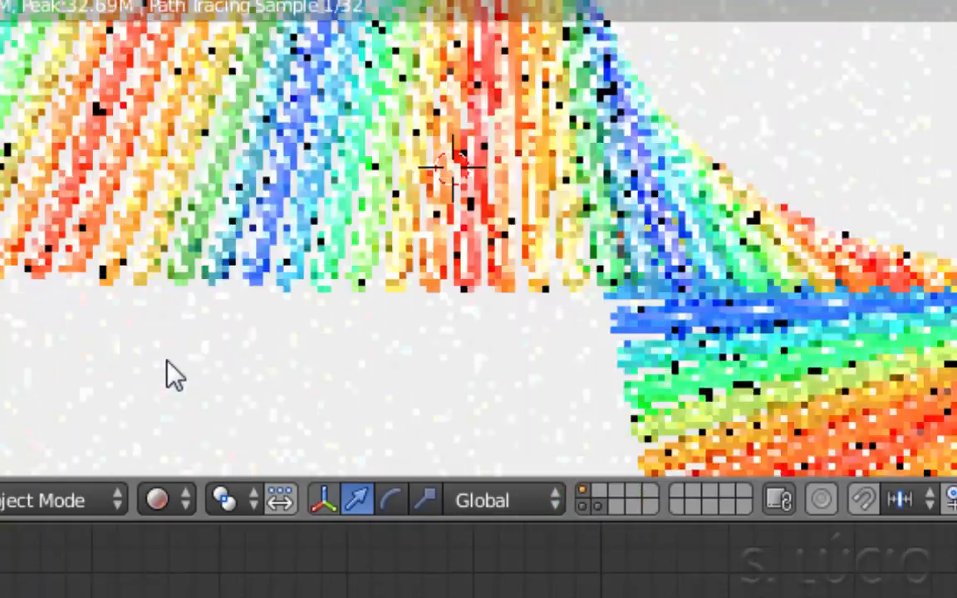
pyautogui.scroll(-4, 166, 349)
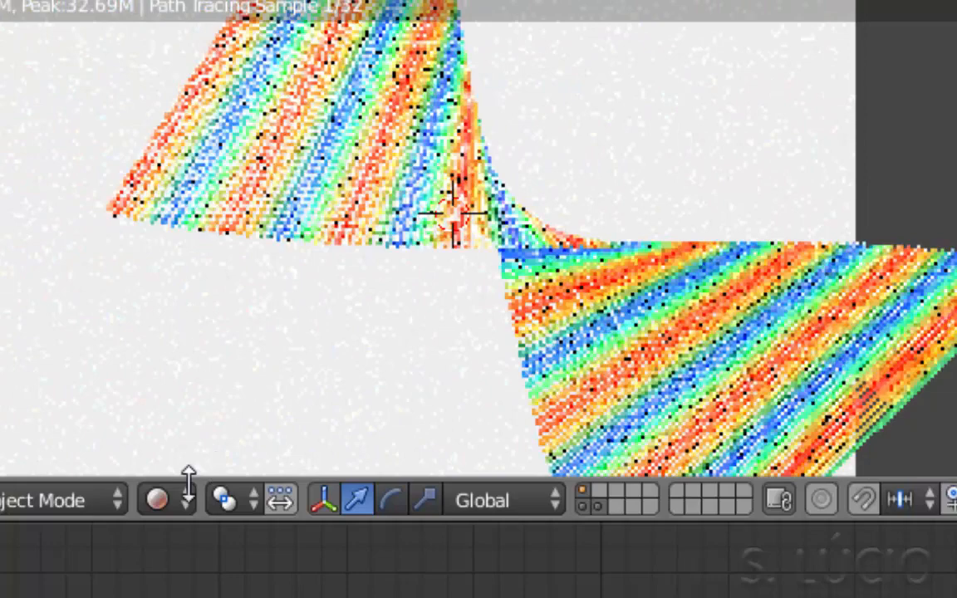
pyautogui.click(159, 500)
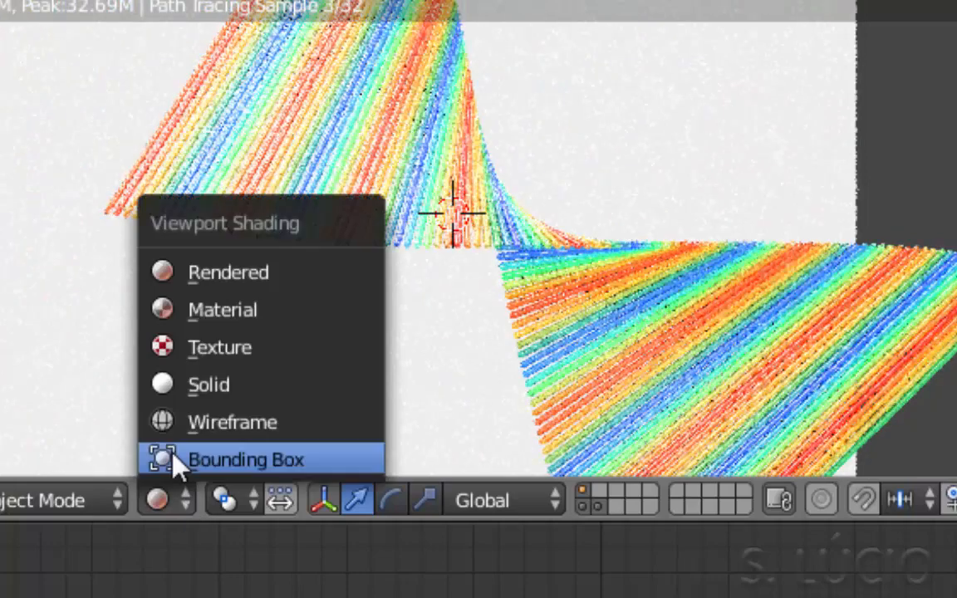
pyautogui.click(190, 387)
pyautogui.scroll(4, 180, 335)
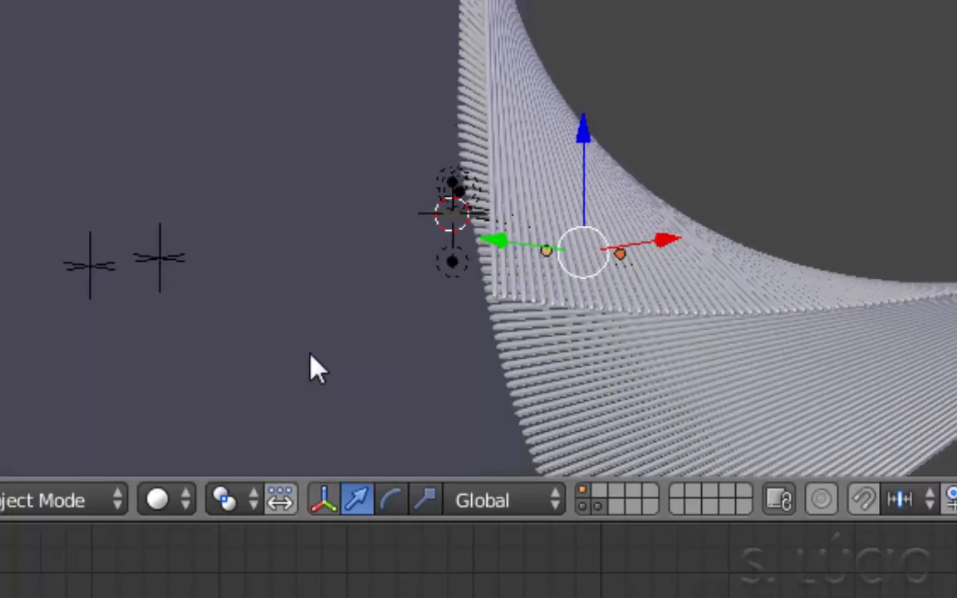
pyautogui.scroll(-4, 311, 358)
pyautogui.moveTo(310, 347); pyautogui.dragTo(404, 356, button='middle')
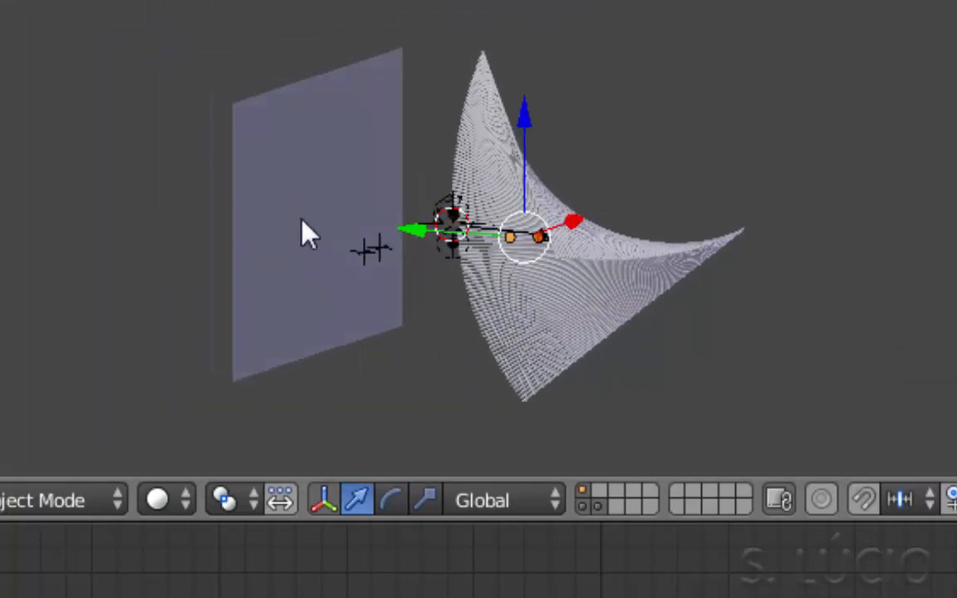
pyautogui.rightClick(288, 184)
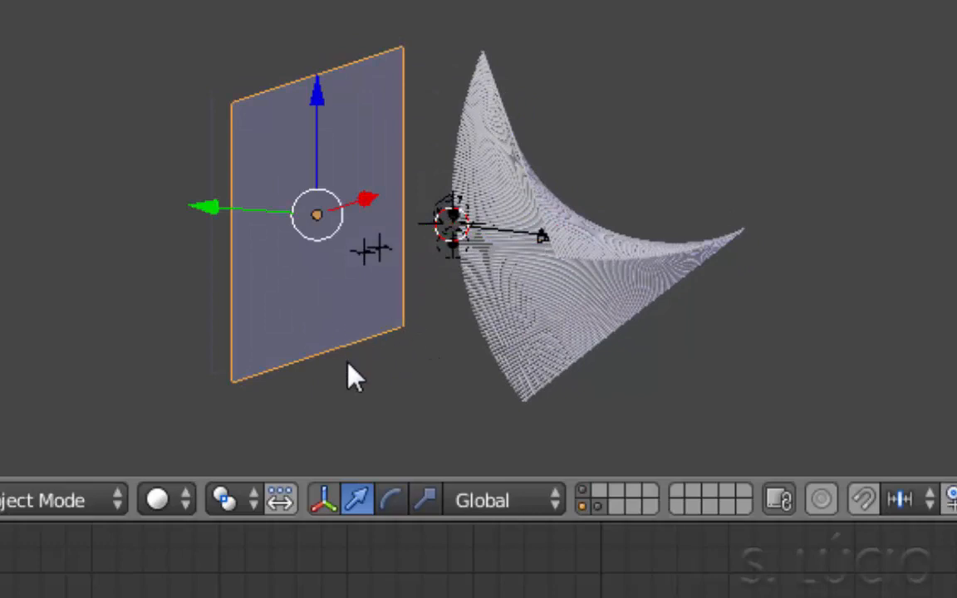
# Return to the camera view in Material shading and create a new material for the background plane.
pyautogui.press('KP_0')
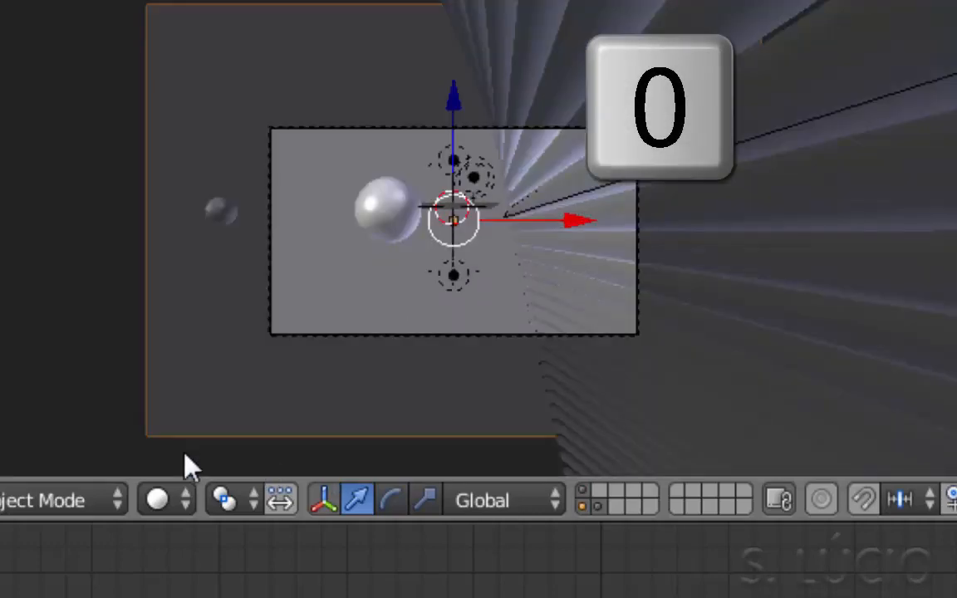
pyautogui.click(172, 501)
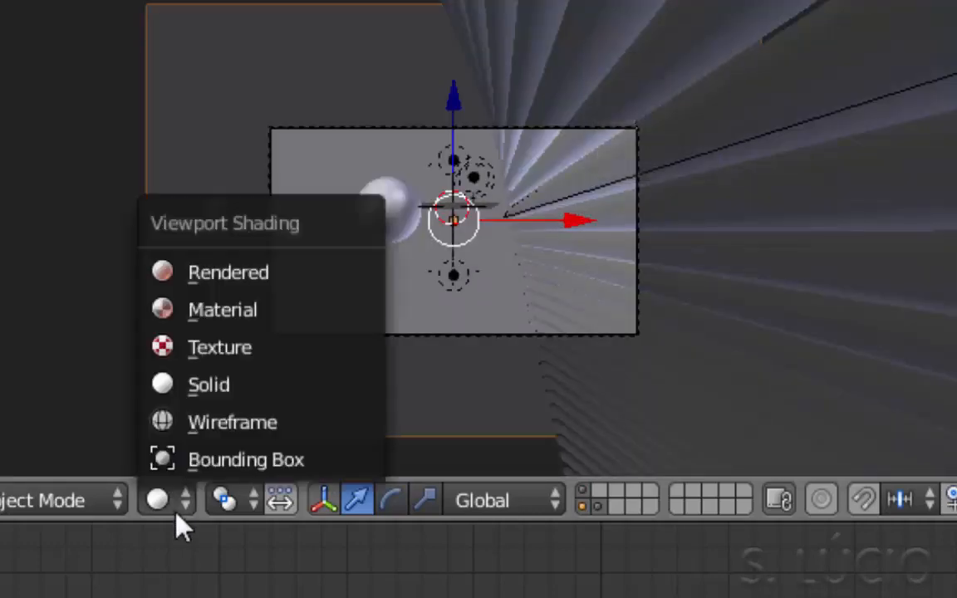
pyautogui.click(217, 314)
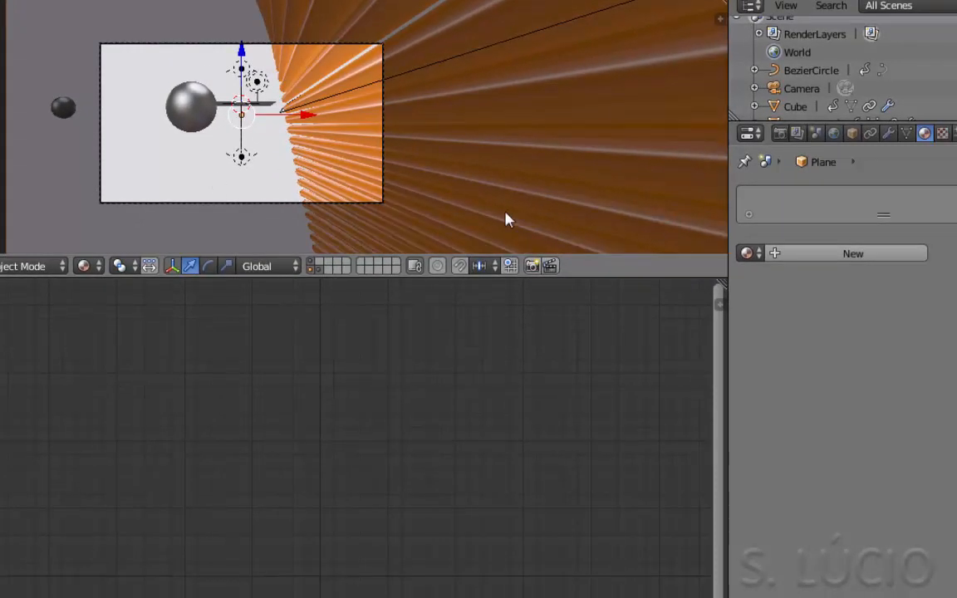
pyautogui.click(793, 258)
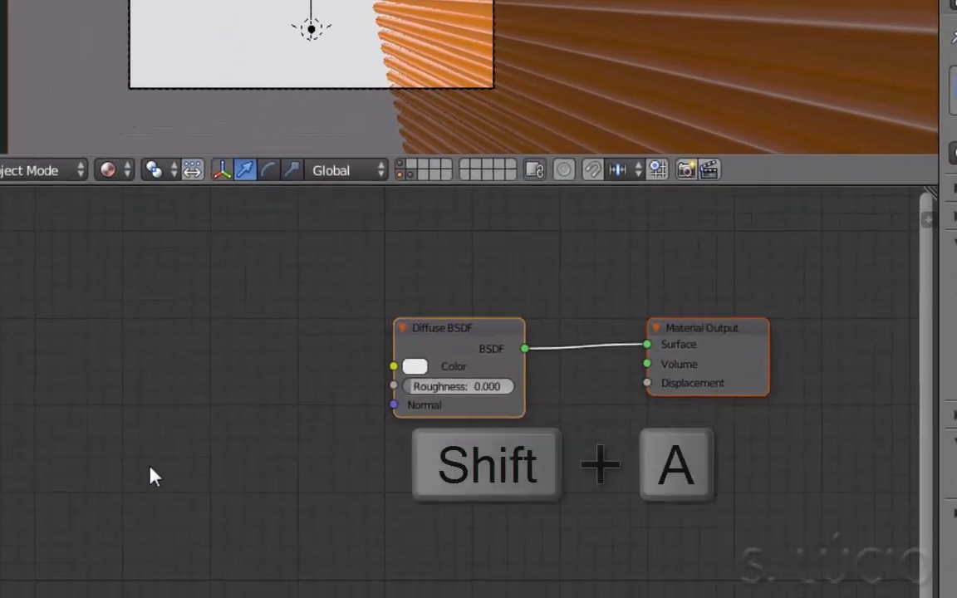
# Add a ColorRamp node and connect its Color output to the Diffuse BSDF's Color input.
pyautogui.hotkey('shift', 'a')
pyautogui.moveTo(154, 475)
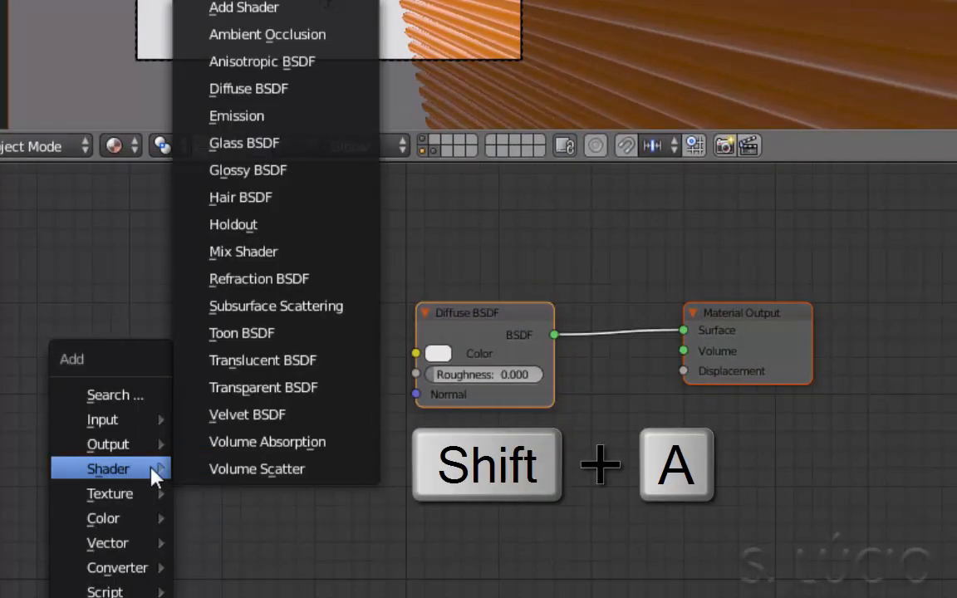
pyautogui.moveTo(135, 573)
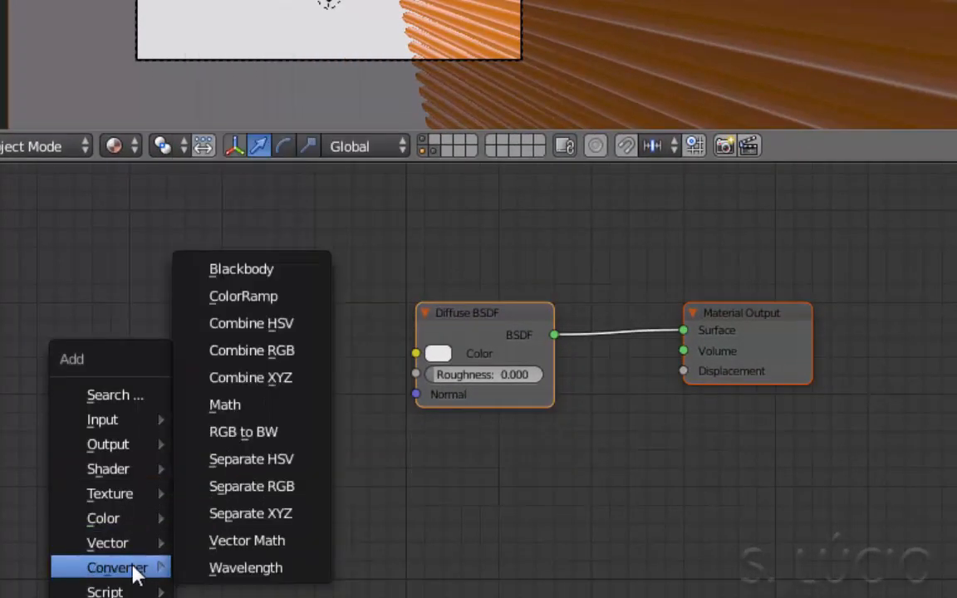
pyautogui.click(305, 299)
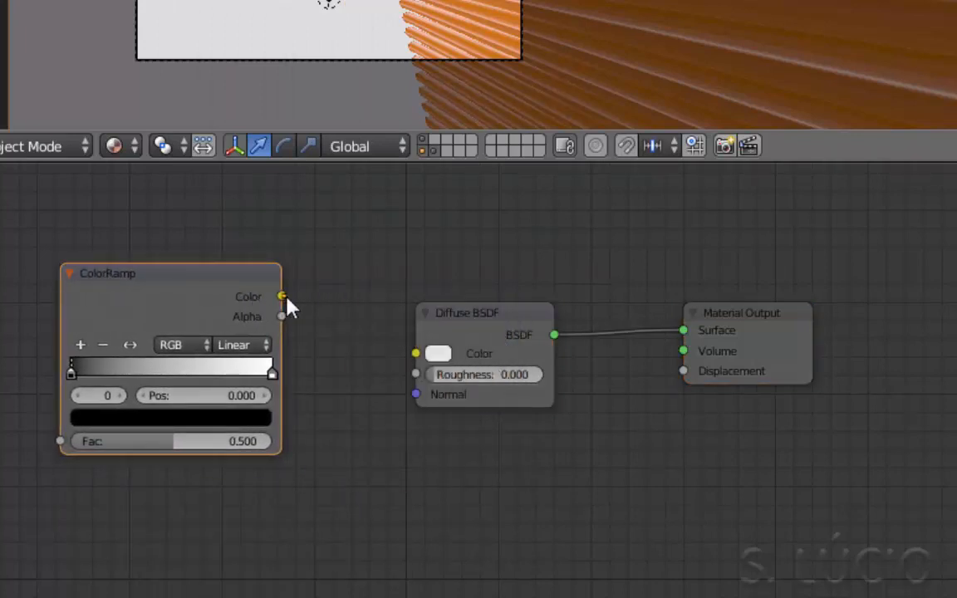
pyautogui.moveTo(284, 299); pyautogui.dragTo(389, 354)
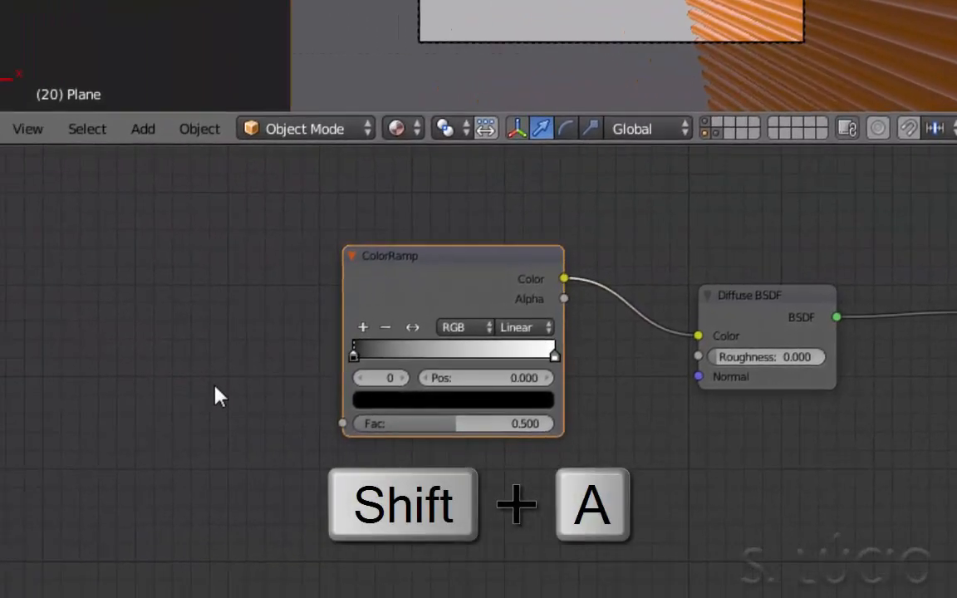
# Add a Gradient Texture node and connect its Fac output to the ColorRamp's Fac input.
pyautogui.hotkey('shift', 'a')
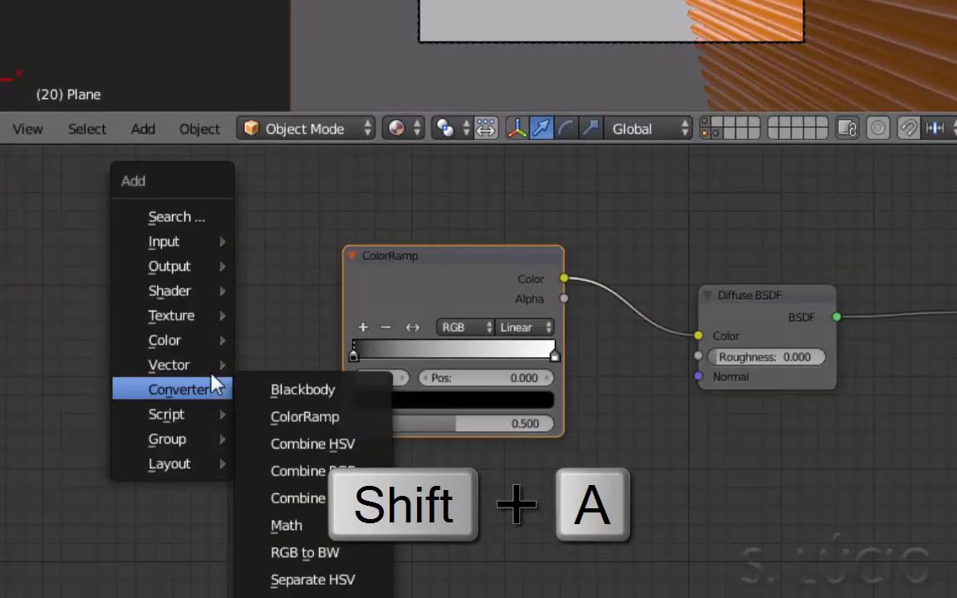
pyautogui.moveTo(206, 316)
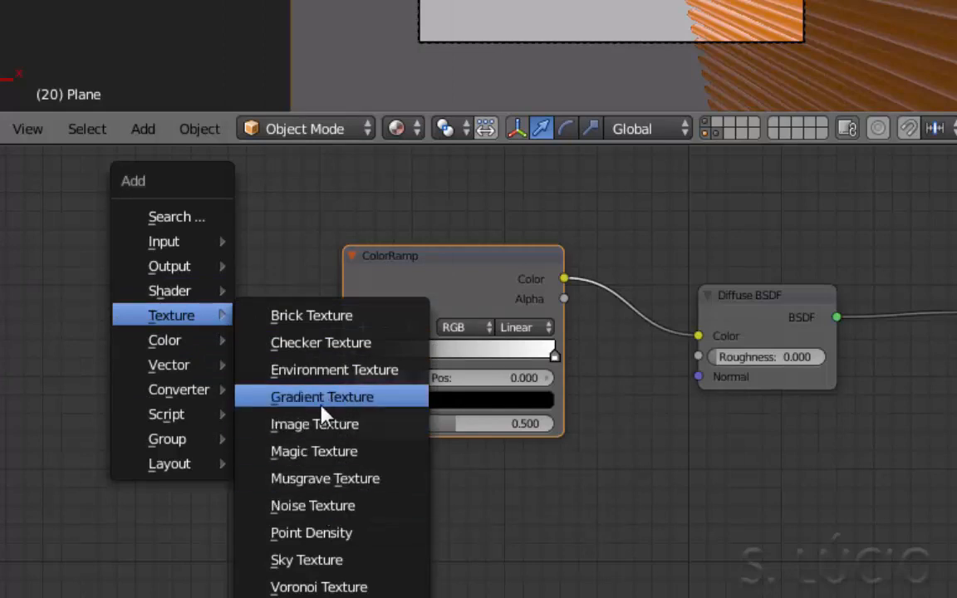
pyautogui.click(376, 397)
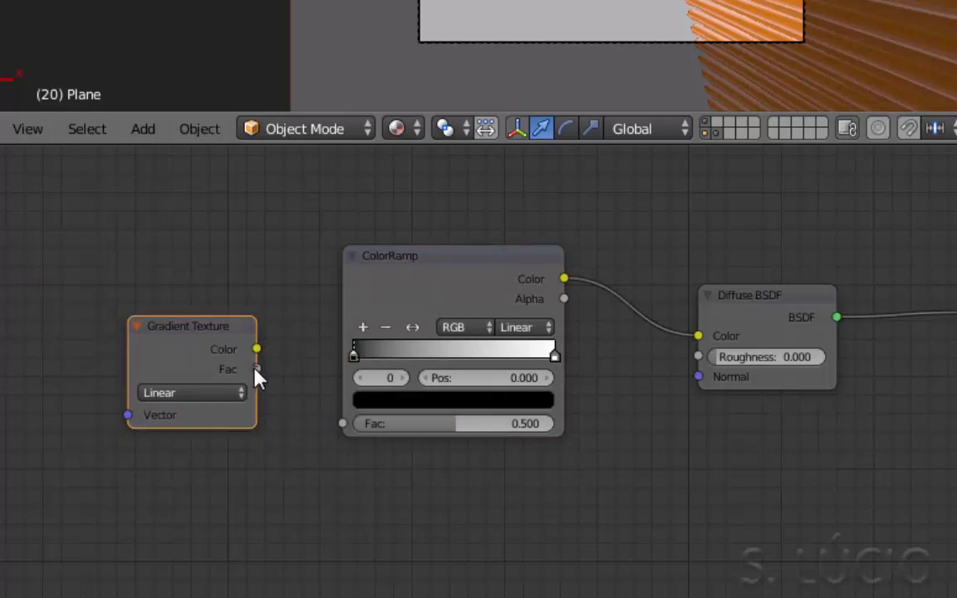
pyautogui.moveTo(256, 371); pyautogui.dragTo(341, 424)
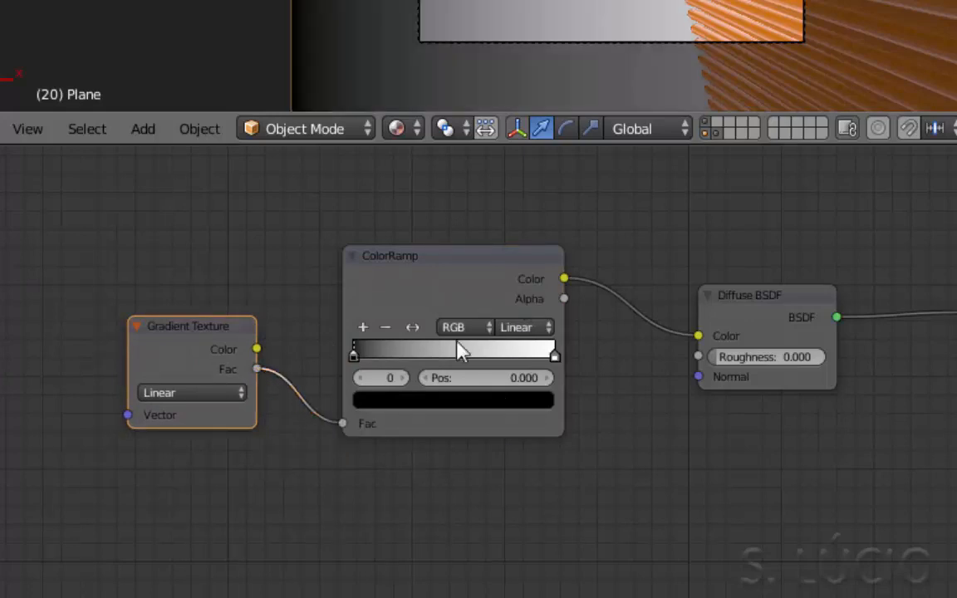
# Add a Mapping node before the Gradient Texture and connect it to the texture's Vector input.
pyautogui.moveTo(315, 482); pyautogui.dragTo(568, 452, button='middle')
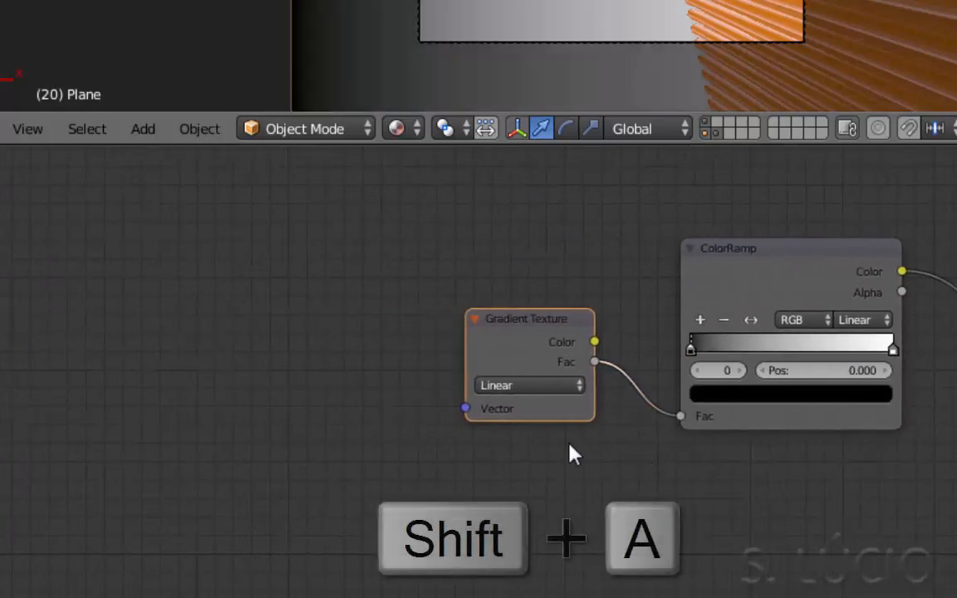
pyautogui.hotkey('shift', 'a')
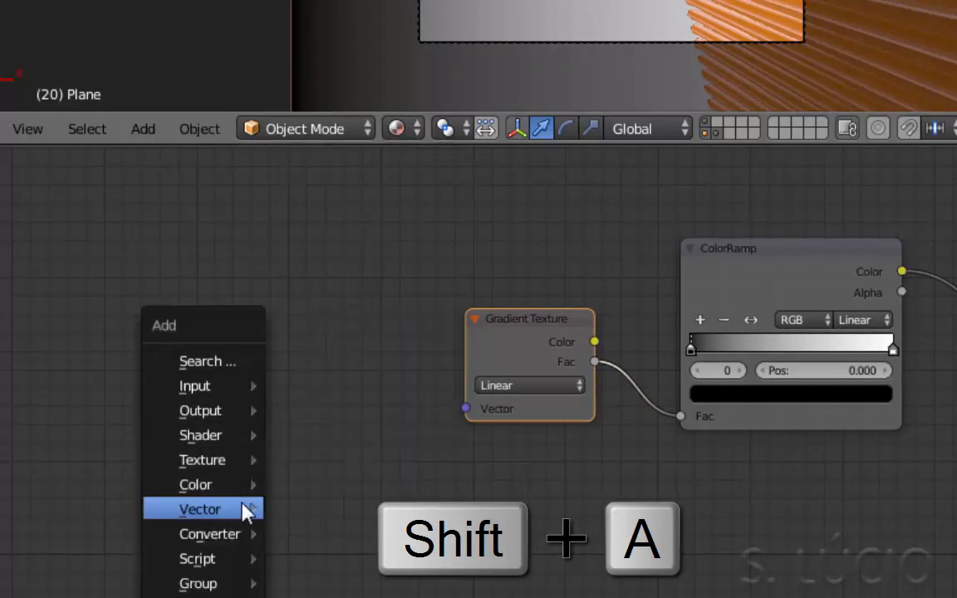
pyautogui.moveTo(240, 510)
pyautogui.click(327, 537)
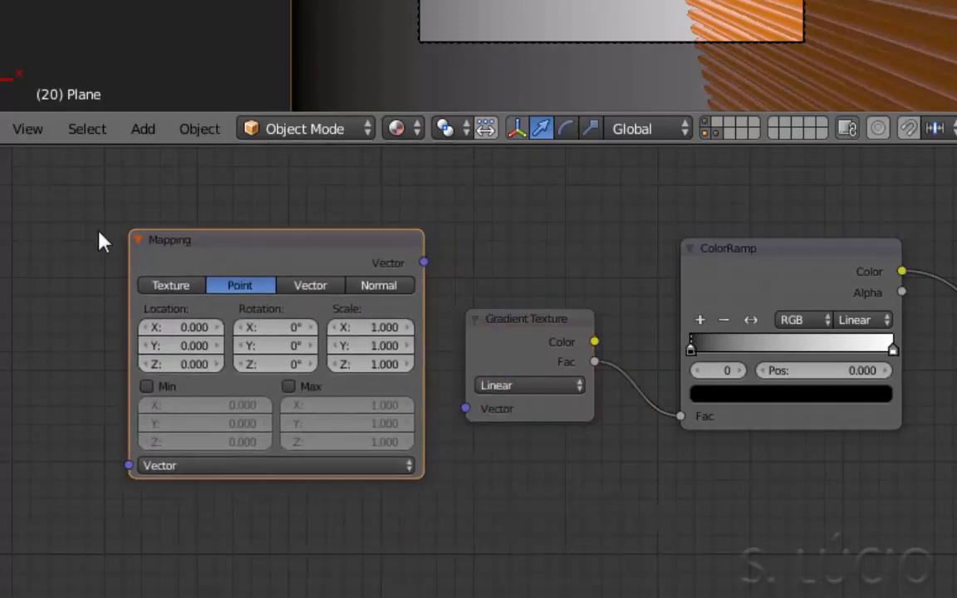
pyautogui.click(71, 254)
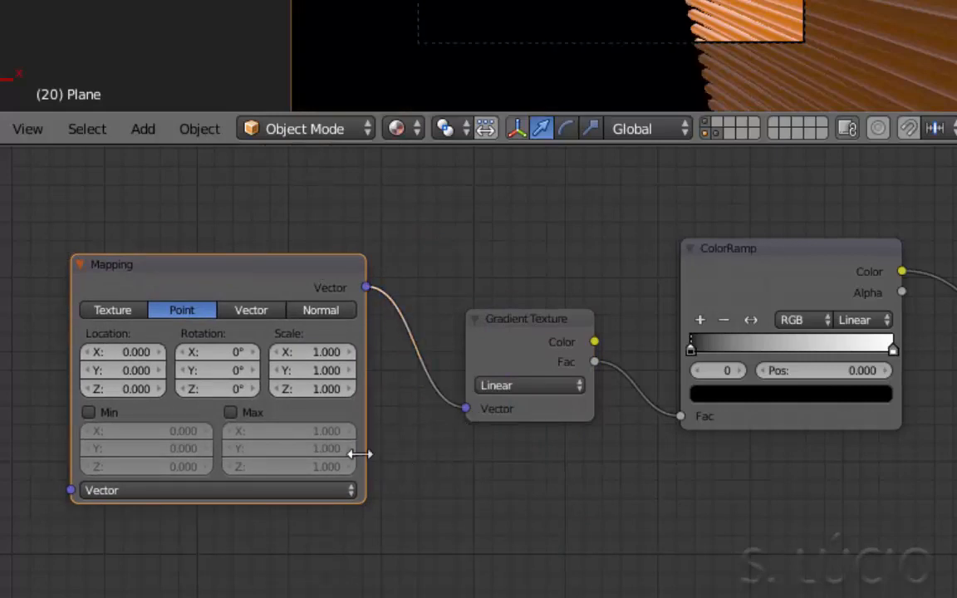
# Add a Texture Coordinate node and connect its Generated output to the Mapping node's Vector input.
pyautogui.moveTo(357, 453); pyautogui.dragTo(763, 436, button='middle')
pyautogui.hotkey('shift', 'a')
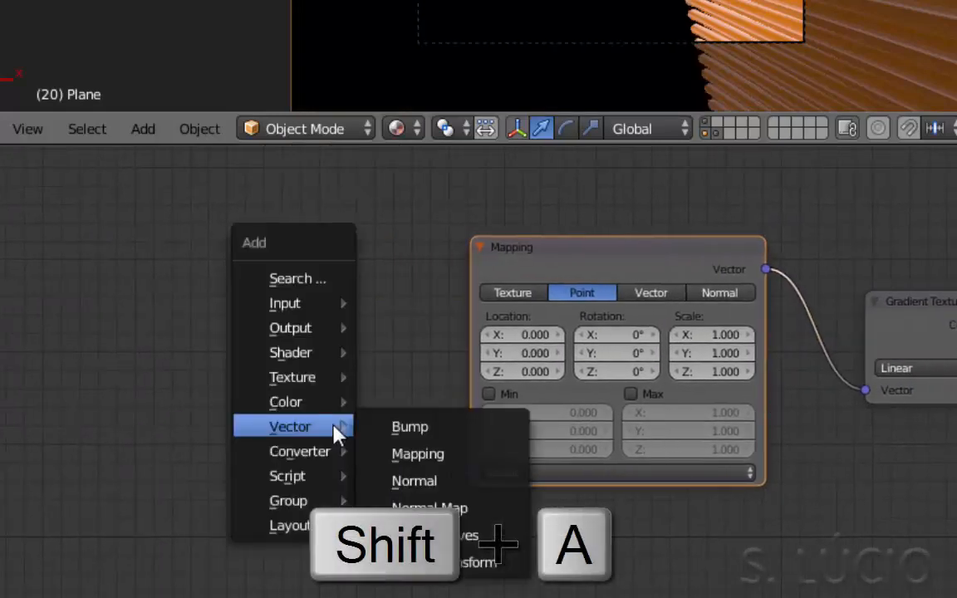
pyautogui.moveTo(367, 304)
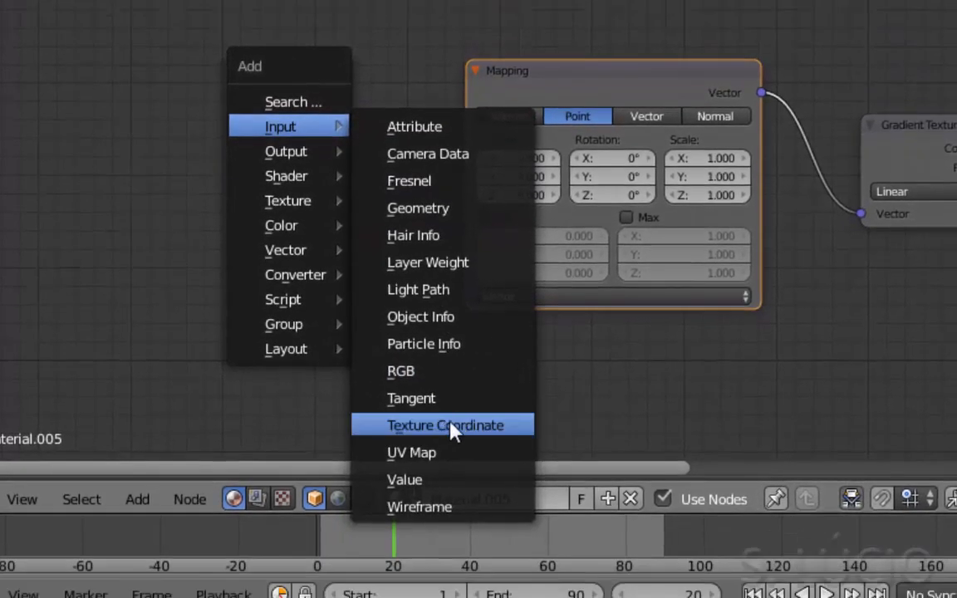
pyautogui.click(451, 426)
pyautogui.click(264, 77)
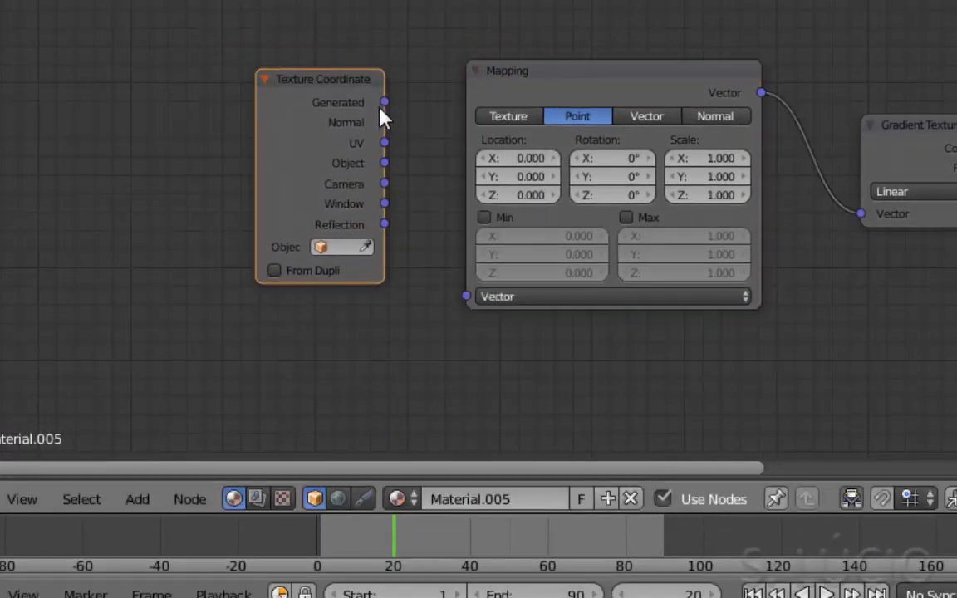
pyautogui.moveTo(390, 103); pyautogui.dragTo(437, 203)
pyautogui.moveTo(469, 304); pyautogui.dragTo(467, 300)
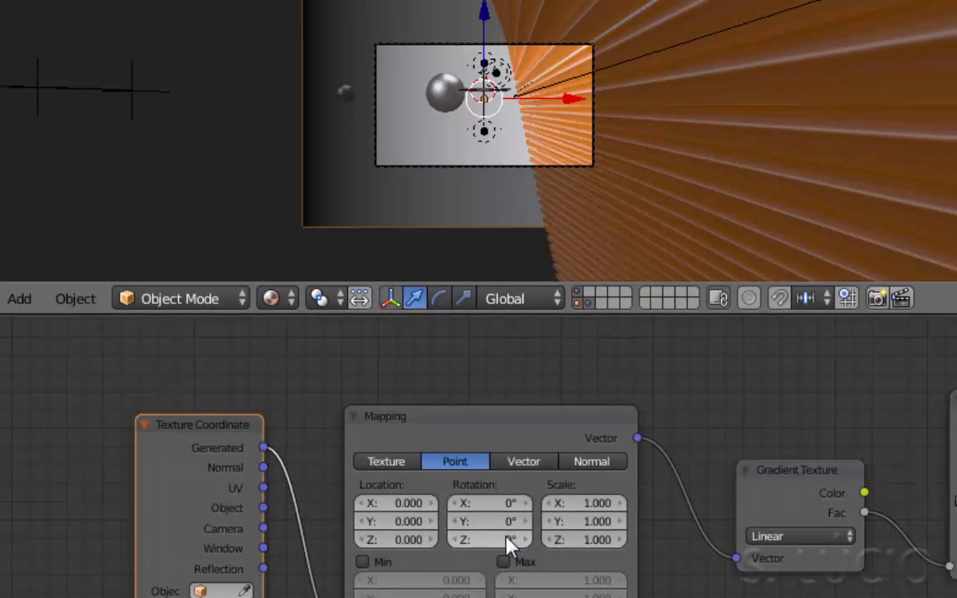
# Set the Mapping node's Z rotation to -90°.
pyautogui.moveTo(604, 263); pyautogui.dragTo(615, 263)
pyautogui.moveTo(490, 540)
pyautogui.mouseDown()
pyautogui.moveTo(524, 540)
pyautogui.moveTo(447, 540)
pyautogui.mouseUp()
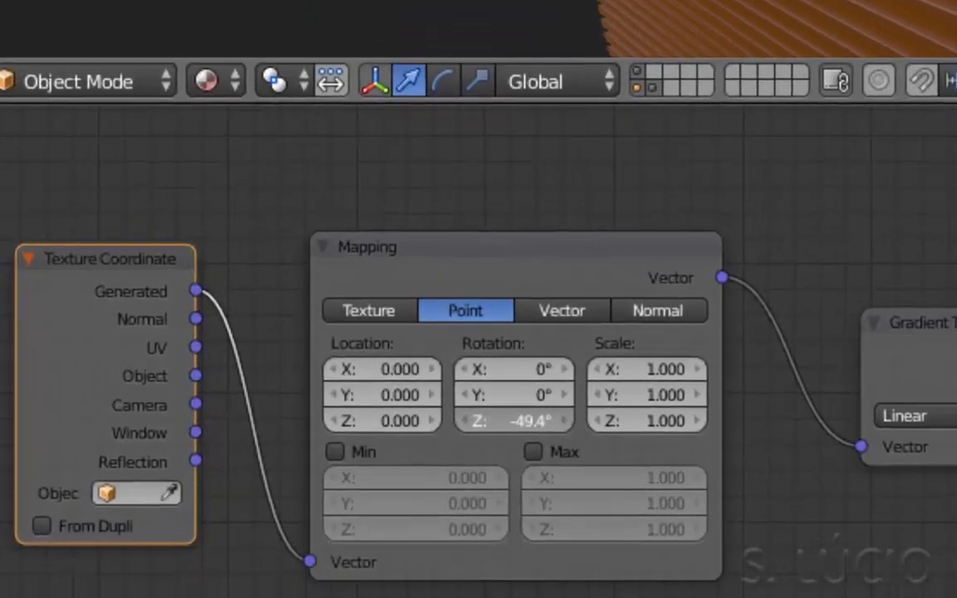
pyautogui.moveTo(514, 421); pyautogui.dragTo(482, 422)
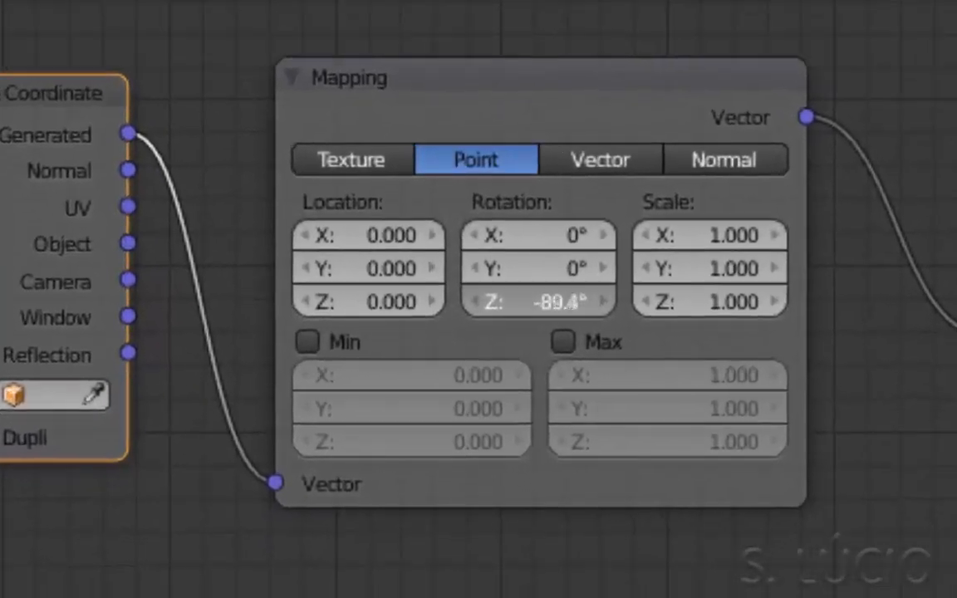
pyautogui.moveTo(538, 301); pyautogui.dragTo(540, 301)
pyautogui.click(540, 302)
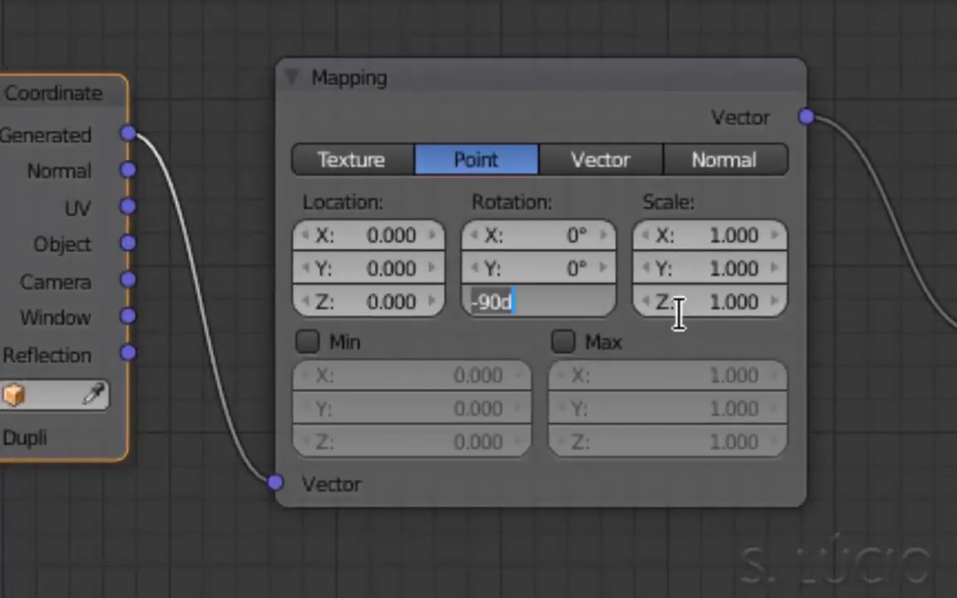
pyautogui.press('Return')
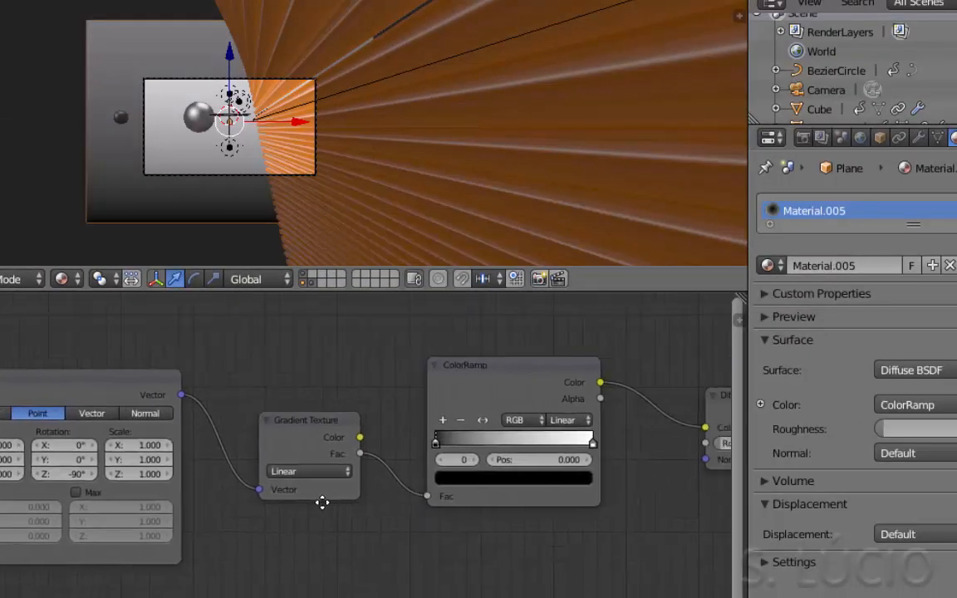
# Recolour the ColorRamp's white end stop at position 1.000 to a very dark blue.
pyautogui.moveTo(323, 503); pyautogui.dragTo(281, 502, button='middle')
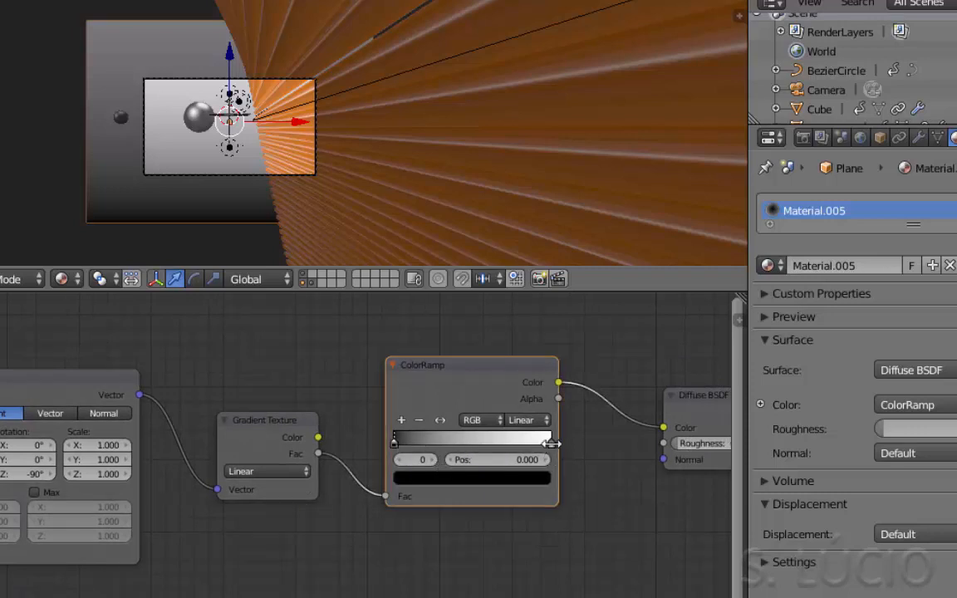
pyautogui.click(517, 480)
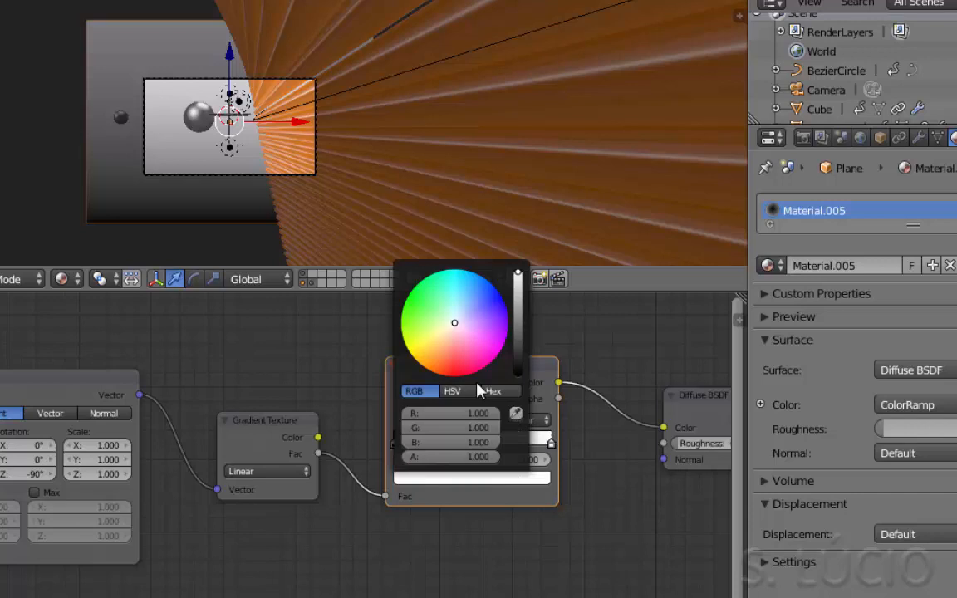
pyautogui.click(502, 297)
pyautogui.moveTo(517, 304); pyautogui.dragTo(518, 346)
pyautogui.scroll(5, 293, 343)
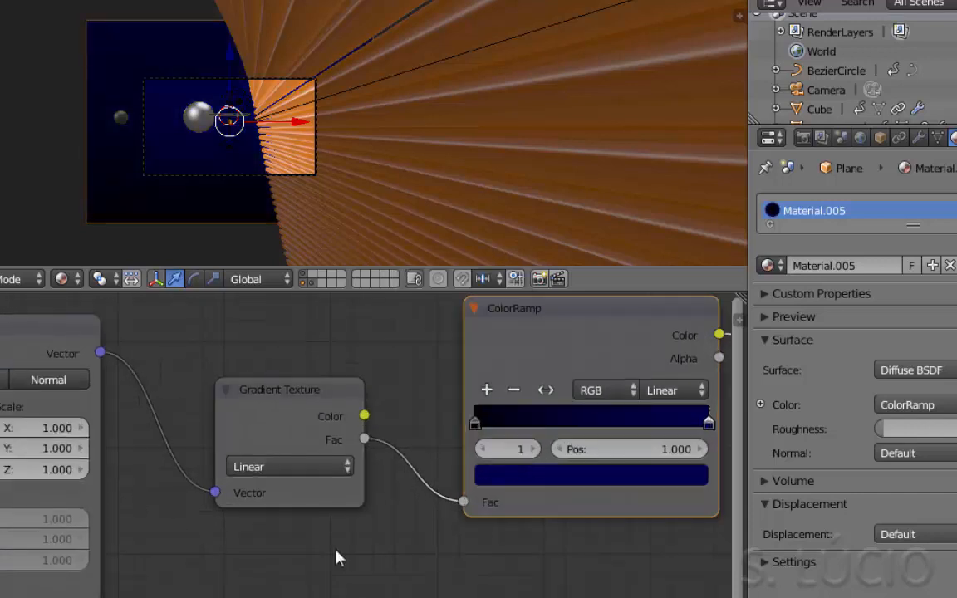
pyautogui.click(642, 475)
pyautogui.moveTo(660, 198); pyautogui.dragTo(659, 268)
# Colour the ColorRamp's start stop at position 0.000 dark navy blue, judging the shade in Rendered viewport shading.
pyautogui.click(486, 449)
pyautogui.click(532, 475)
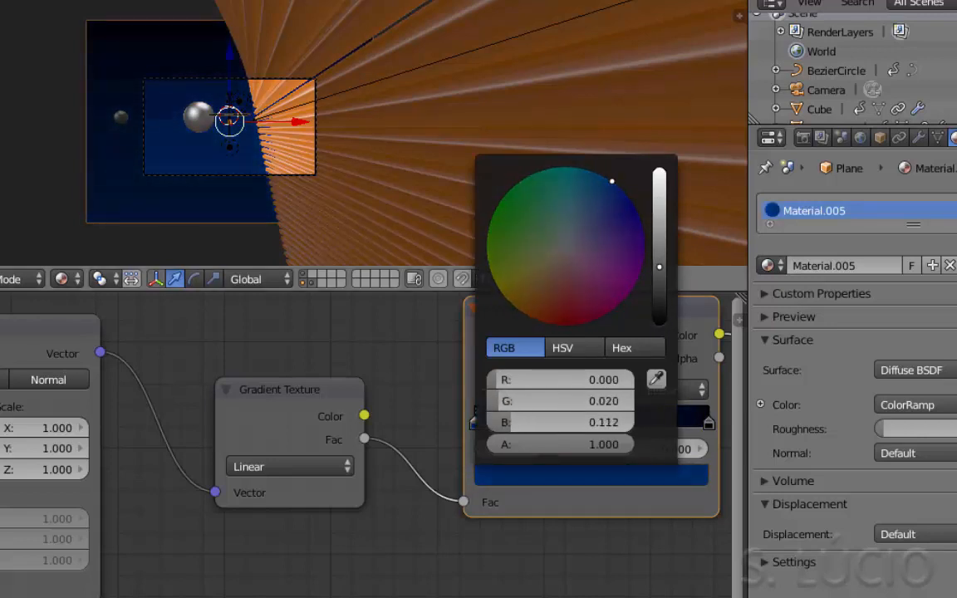
pyautogui.scroll(2, 274, 250)
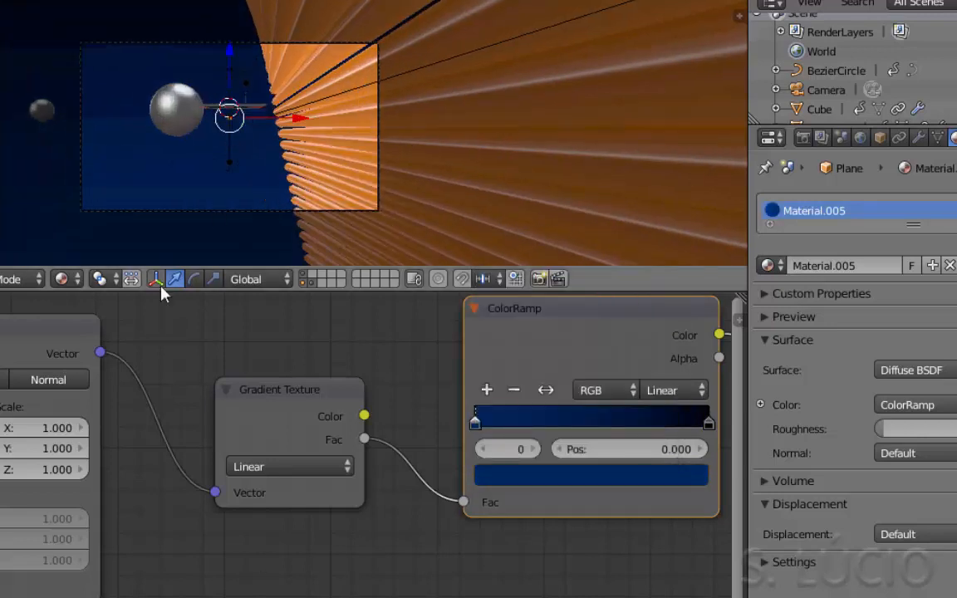
pyautogui.click(73, 282)
pyautogui.click(79, 150)
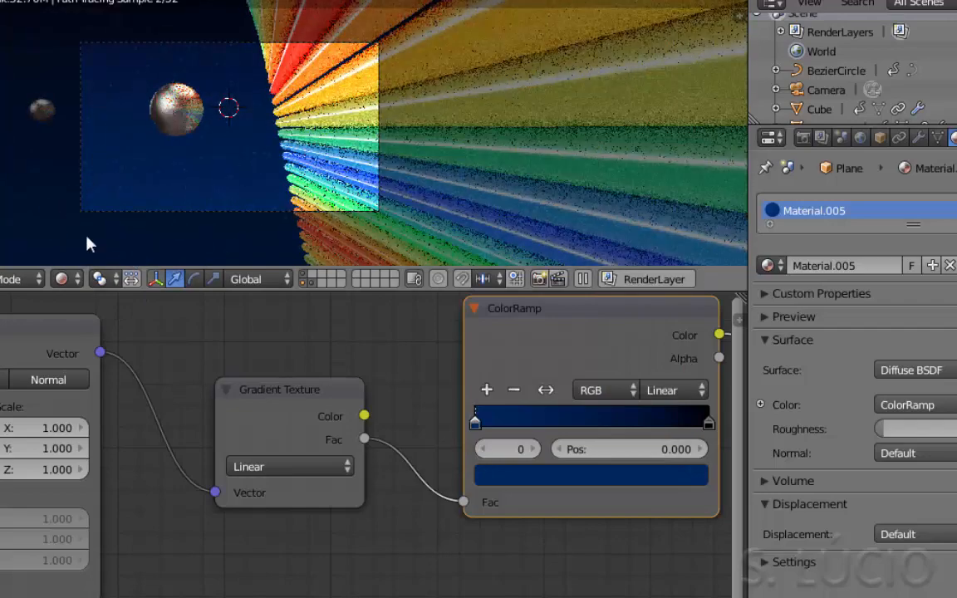
pyautogui.click(547, 474)
pyautogui.moveTo(659, 265); pyautogui.dragTo(658, 288)
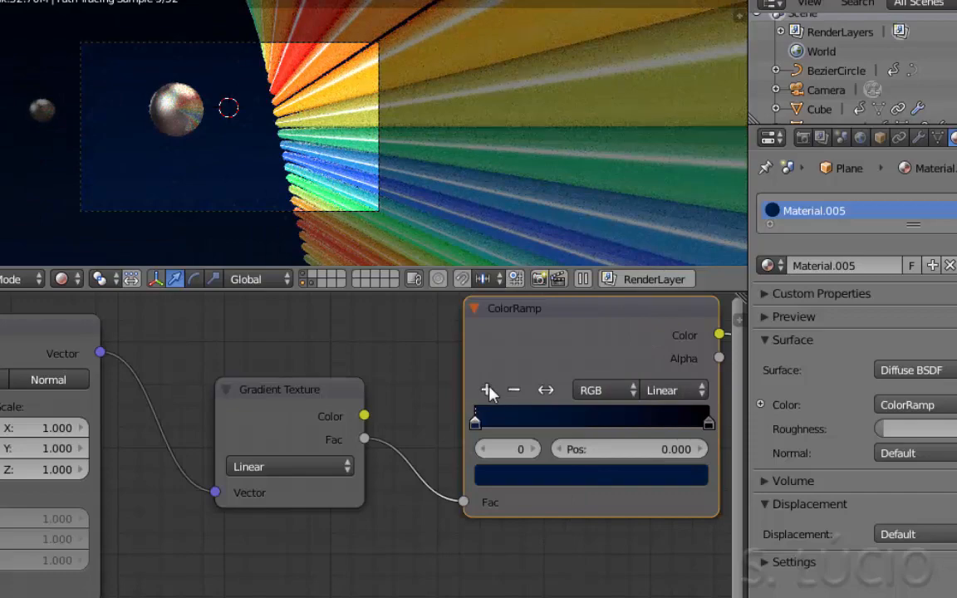
# Add a very dark navy stop at position 0.500 on the ColorRamp and brighten the start stop to a vivid blue.
pyautogui.click(489, 389)
pyautogui.click(486, 478)
pyautogui.moveTo(659, 261); pyautogui.dragTo(658, 299)
pyautogui.click(559, 474)
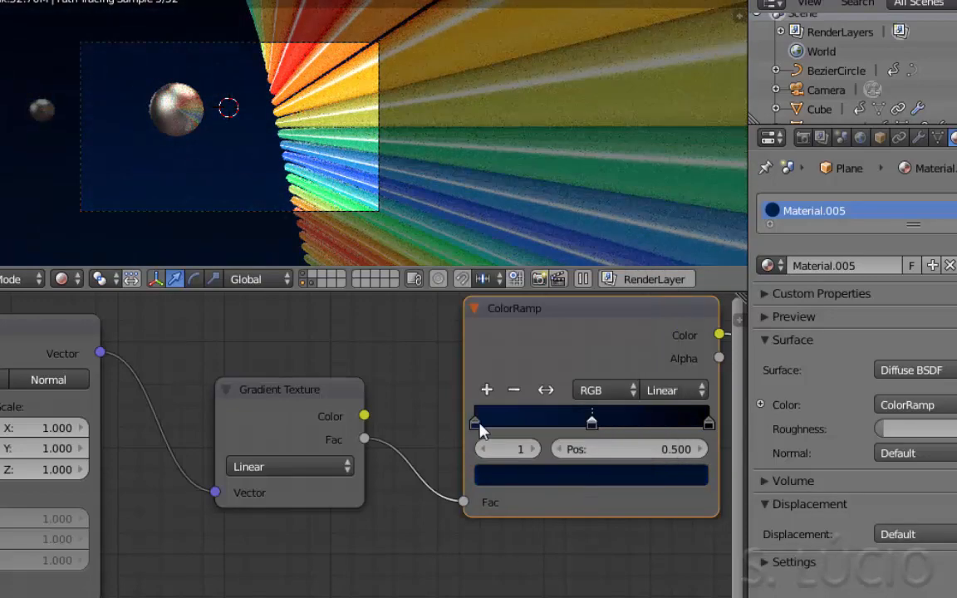
pyautogui.click(475, 424)
pyautogui.click(512, 474)
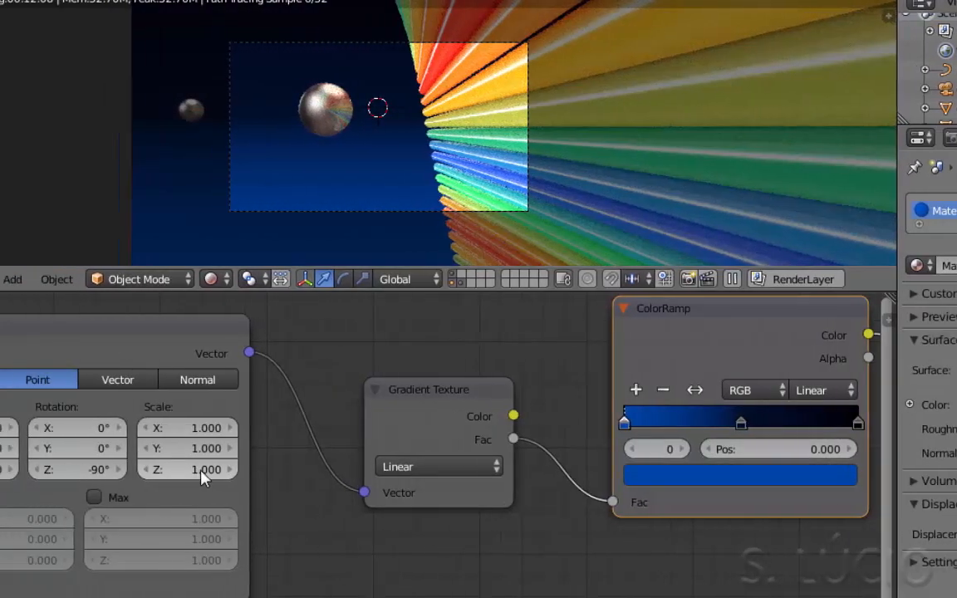
# Try different scales on the Mapping node, settling on 1.600 for Y and 1 for Z.
pyautogui.moveTo(51, 473); pyautogui.dragTo(26, 473)
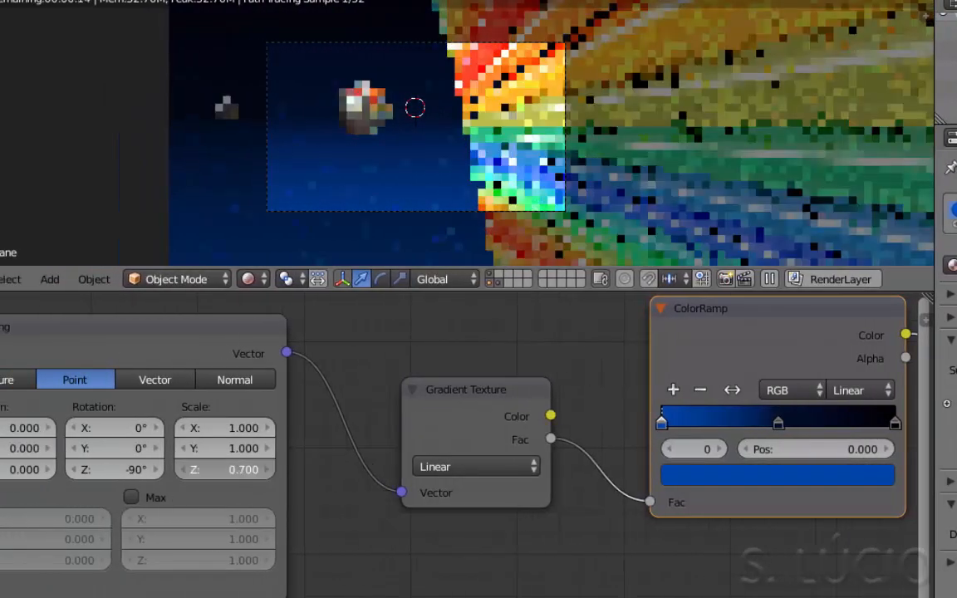
pyautogui.moveTo(224, 470); pyautogui.dragTo(312, 470)
pyautogui.moveTo(231, 447); pyautogui.dragTo(259, 447)
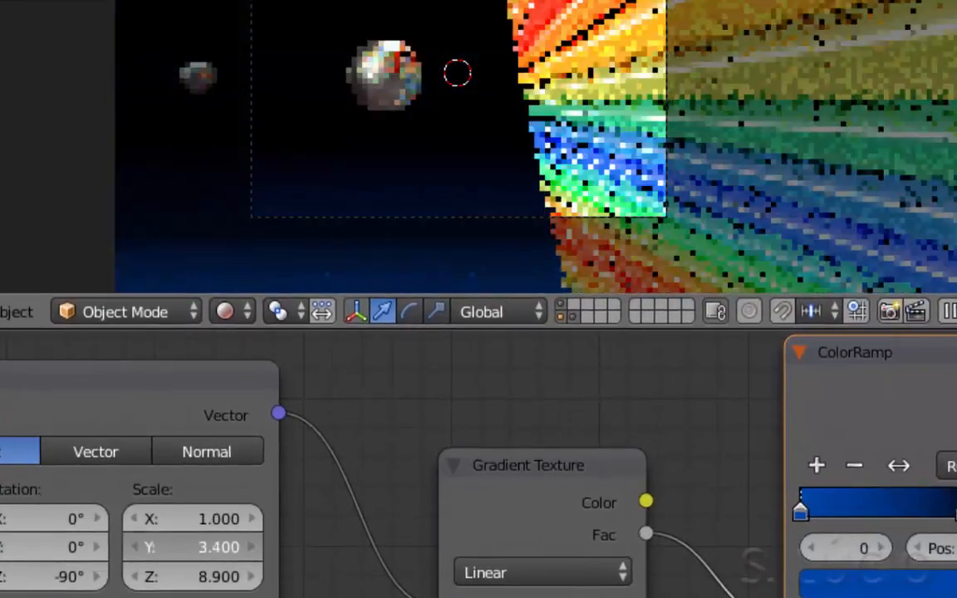
pyautogui.moveTo(191, 547); pyautogui.dragTo(221, 549)
pyautogui.click(196, 576)
pyautogui.write('1')
pyautogui.press('Return')
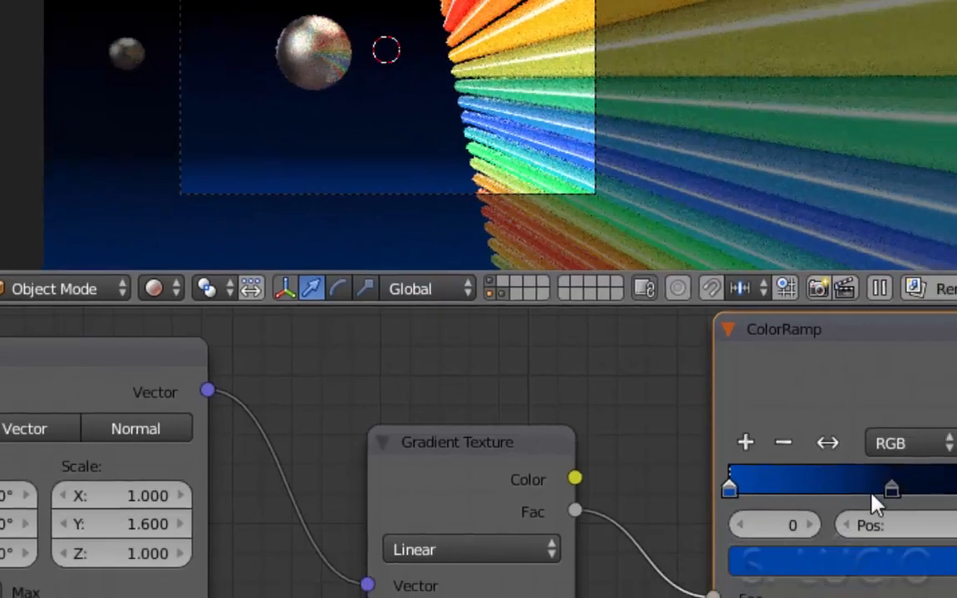
# Shift the ColorRamp's middle stop slightly towards the dark end and darken the start stop's blue a little.
pyautogui.moveTo(898, 491); pyautogui.dragTo(810, 467)
pyautogui.click(622, 455)
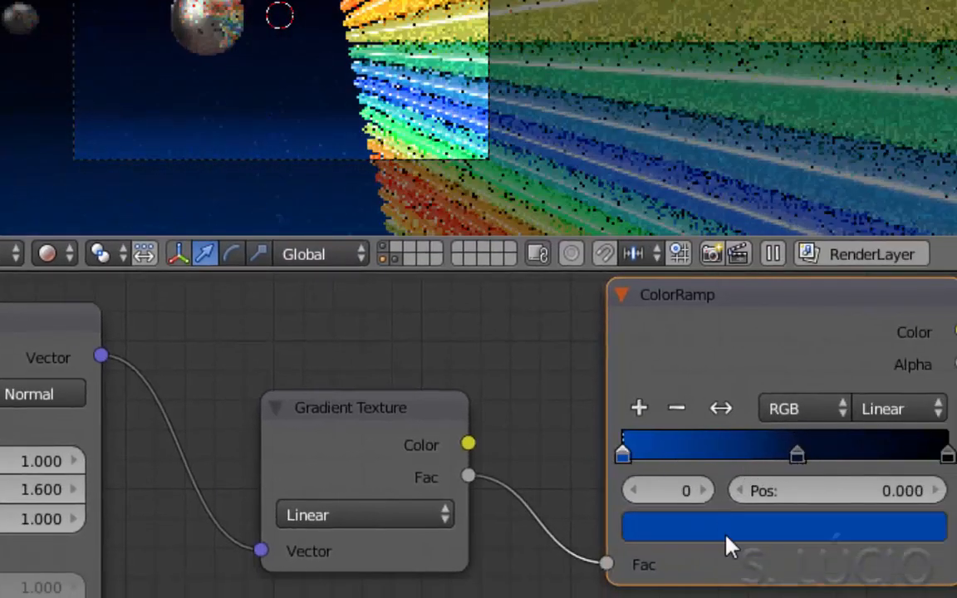
pyautogui.click(873, 526)
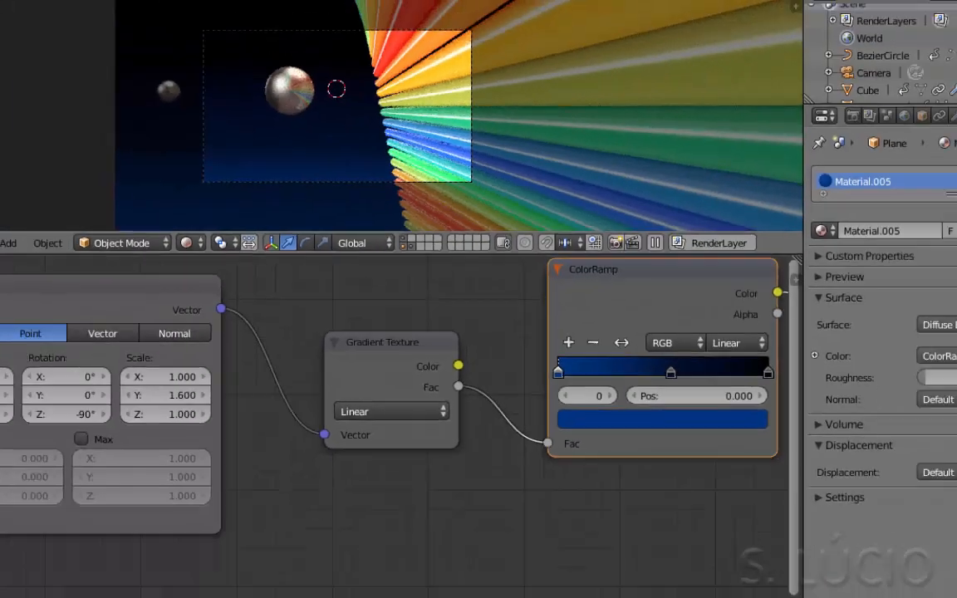
pyautogui.moveTo(275, 558); pyautogui.dragTo(335, 558)
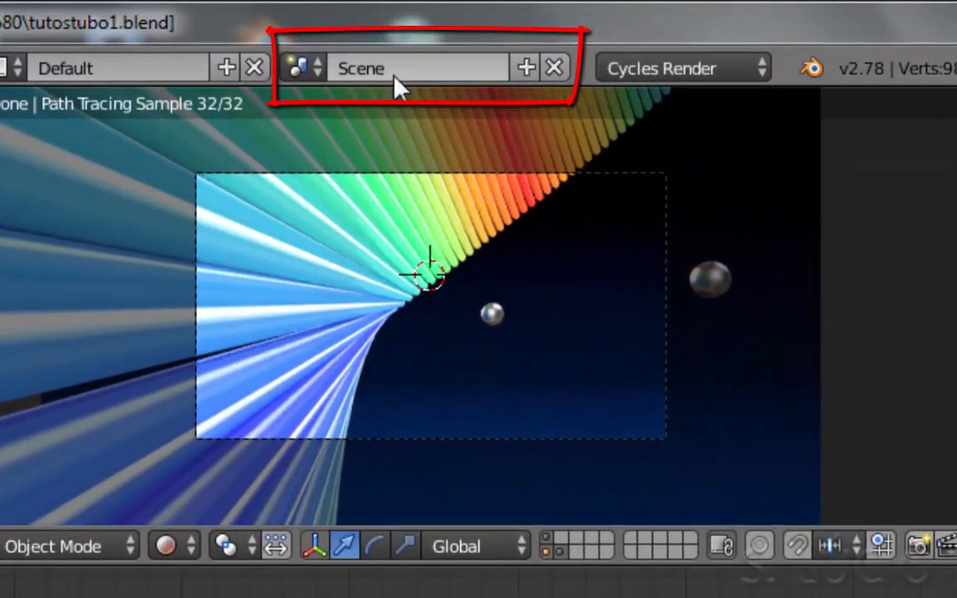
# Rename the current scene TelaPrincipal and create a new empty scene.
pyautogui.click(365, 50)
pyautogui.write('Te')
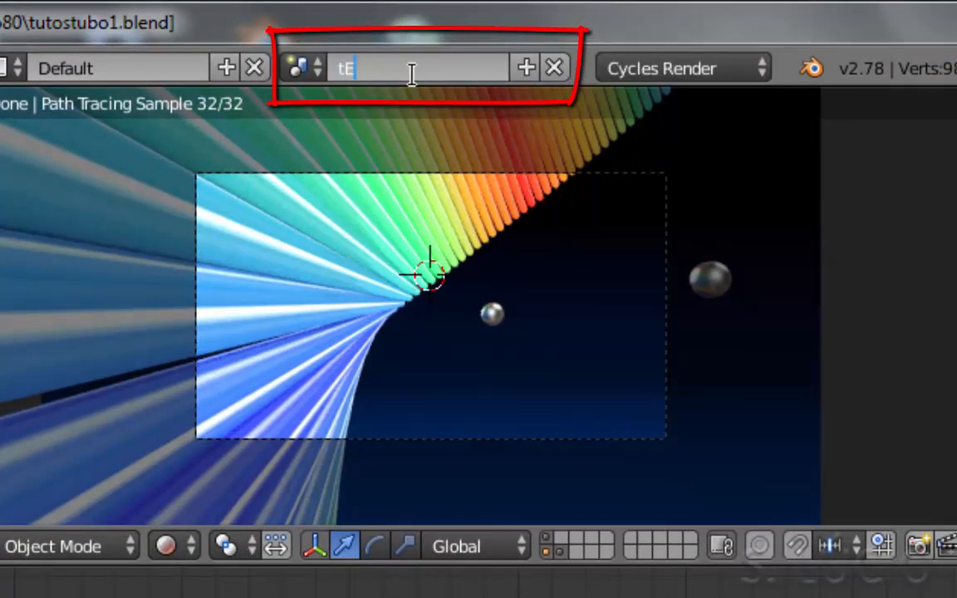
pyautogui.write('laPrincipal')
pyautogui.press('Return')
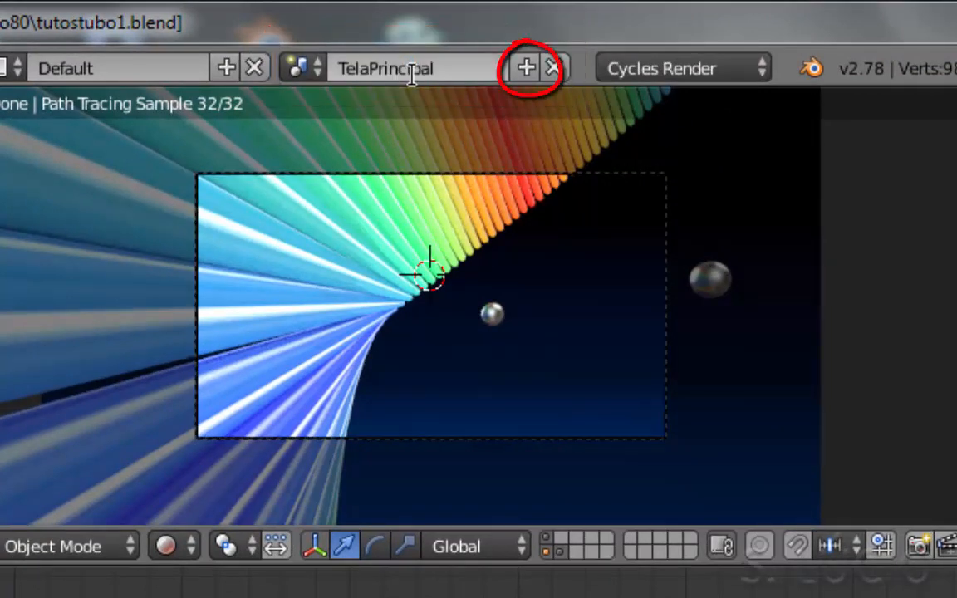
pyautogui.click(525, 69)
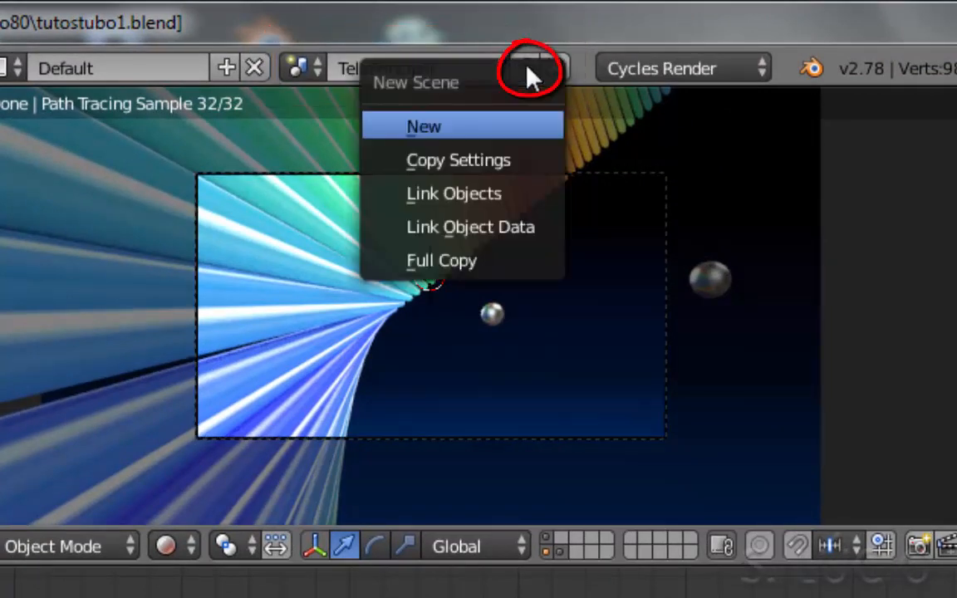
pyautogui.click(454, 135)
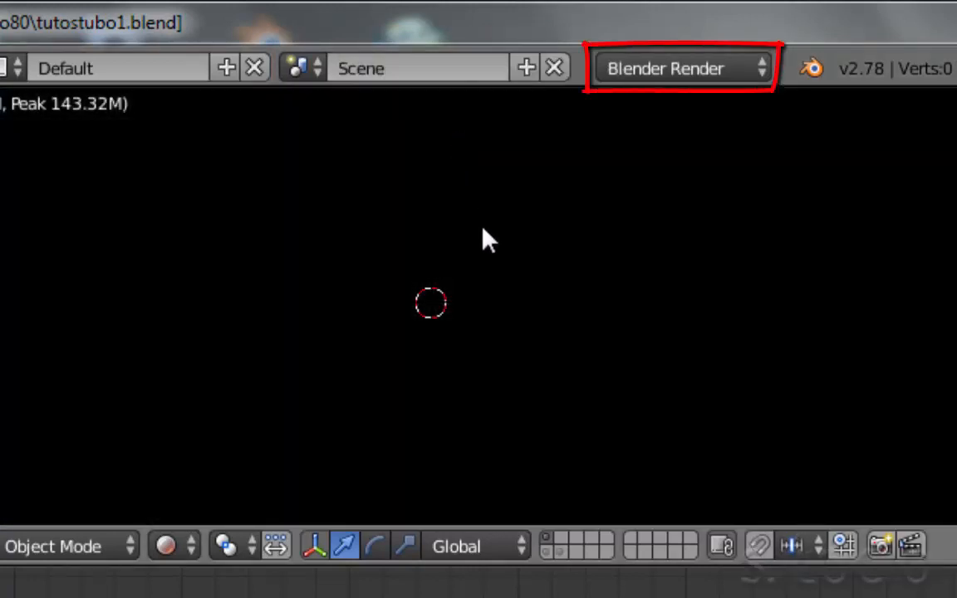
# Display the new scene's viewport in Solid shading from the front orthographic view.
pyautogui.click(172, 542)
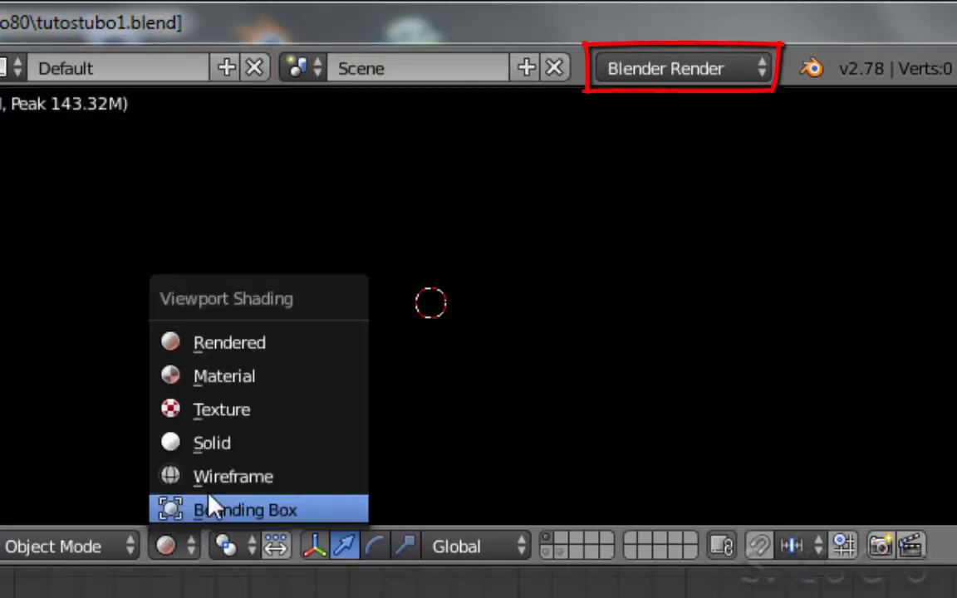
pyautogui.click(207, 443)
pyautogui.press('KP_5')
pyautogui.press('KP_1')
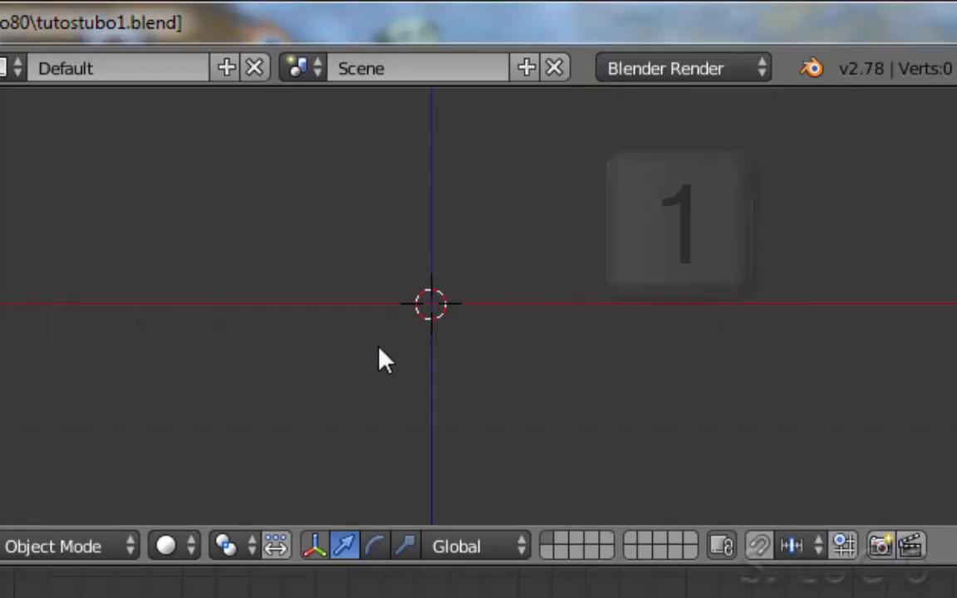
# Add a mesh plane at the origin and rotate it 90 degrees about the X axis.
pyautogui.hotkey('shift', 'a')
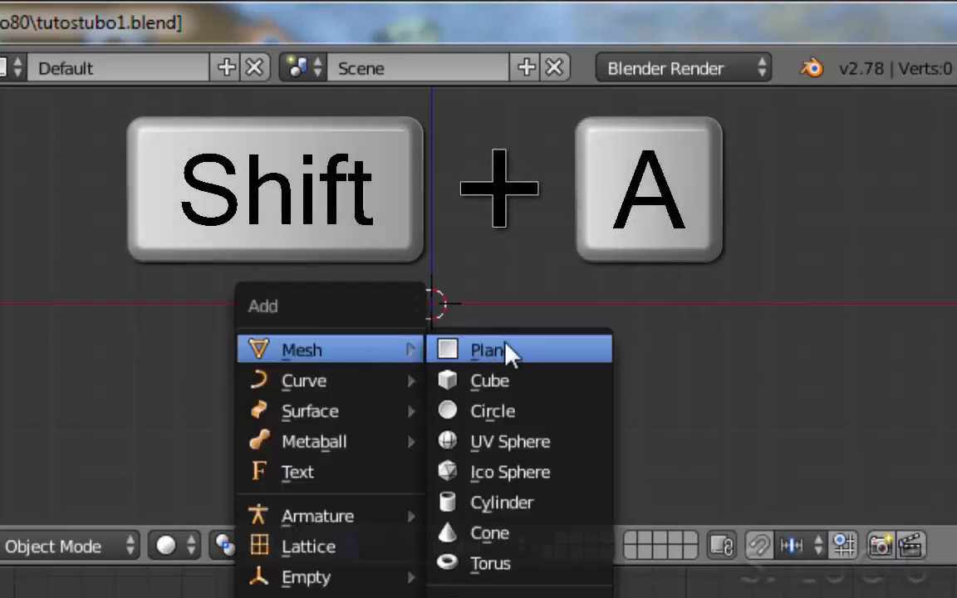
pyautogui.click(531, 357)
pyautogui.write('rx')
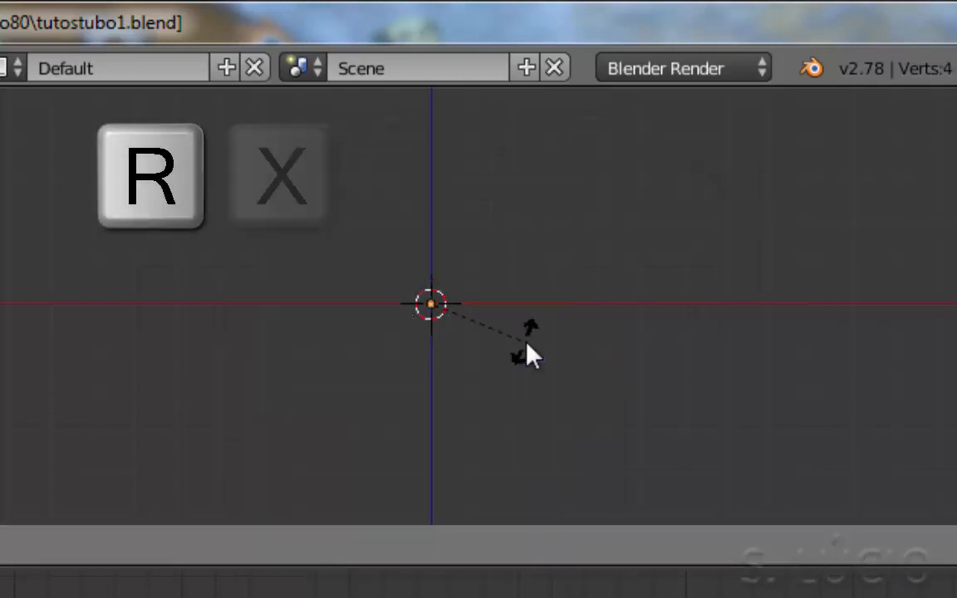
pyautogui.write('90')
pyautogui.press('Return')
# Split the 3D view into two side-by-side viewports and add a camera at the origin.
pyautogui.scroll(10, 473, 310)
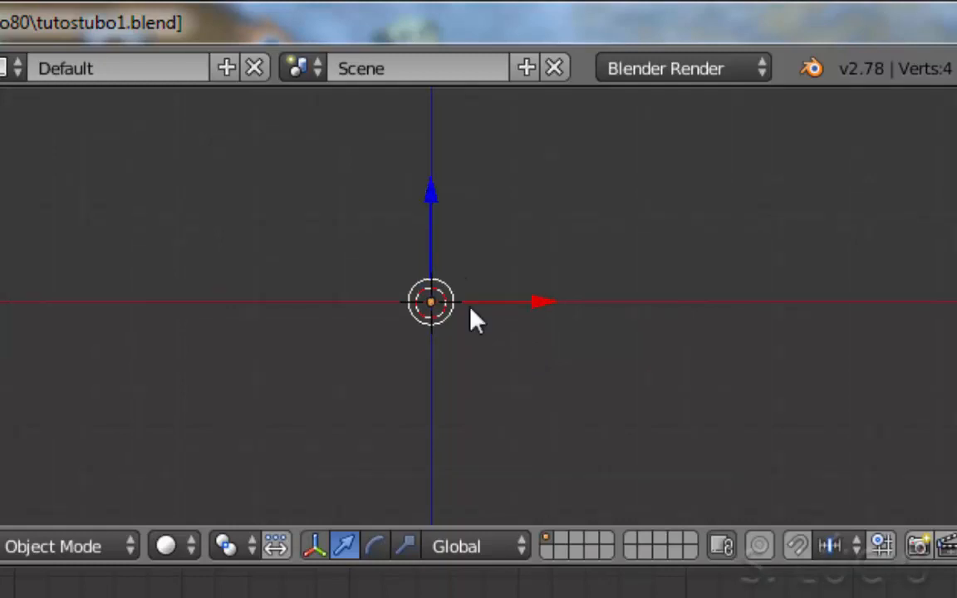
pyautogui.scroll(3, 478, 324)
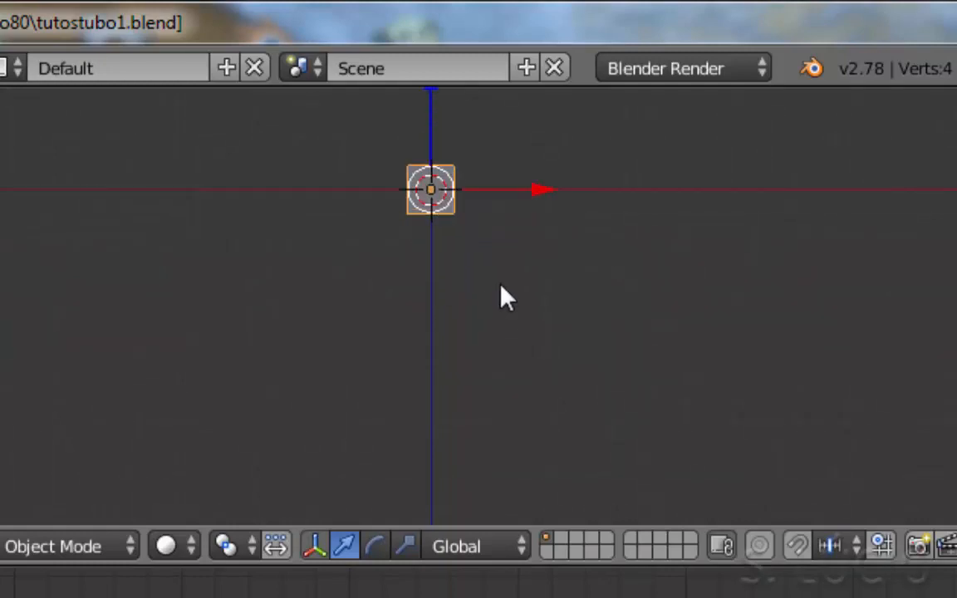
pyautogui.keyDown('shift'); pyautogui.moveTo(494, 277); pyautogui.dragTo(472, 422, button='middle'); pyautogui.keyUp('shift')
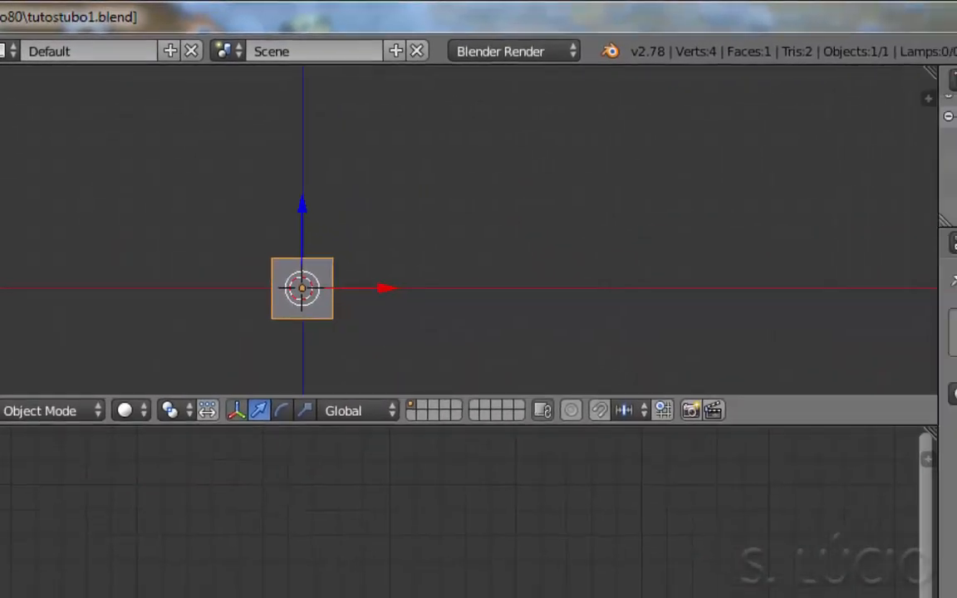
pyautogui.moveTo(932, 73); pyautogui.dragTo(397, 193)
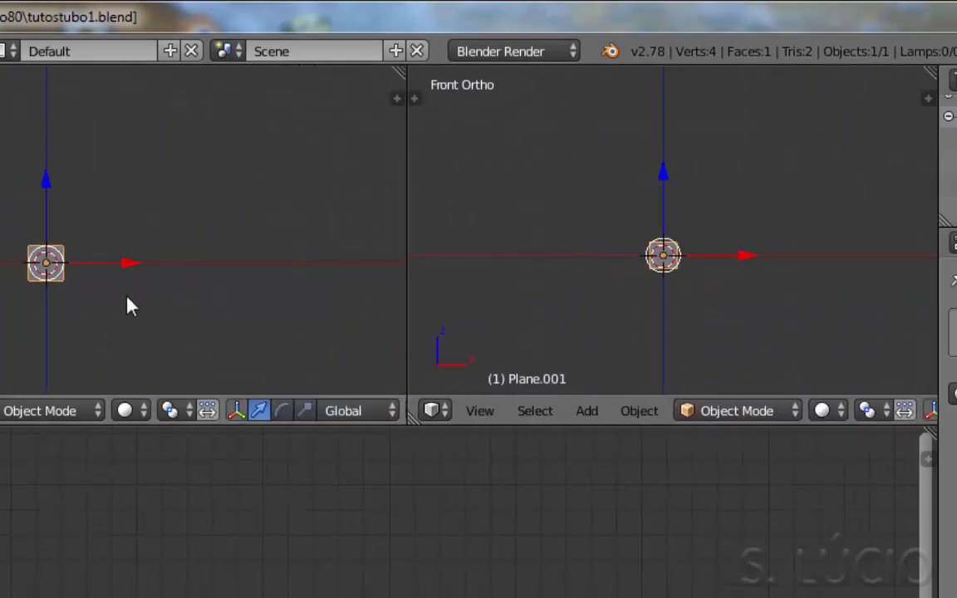
pyautogui.hotkey('shift', 'a')
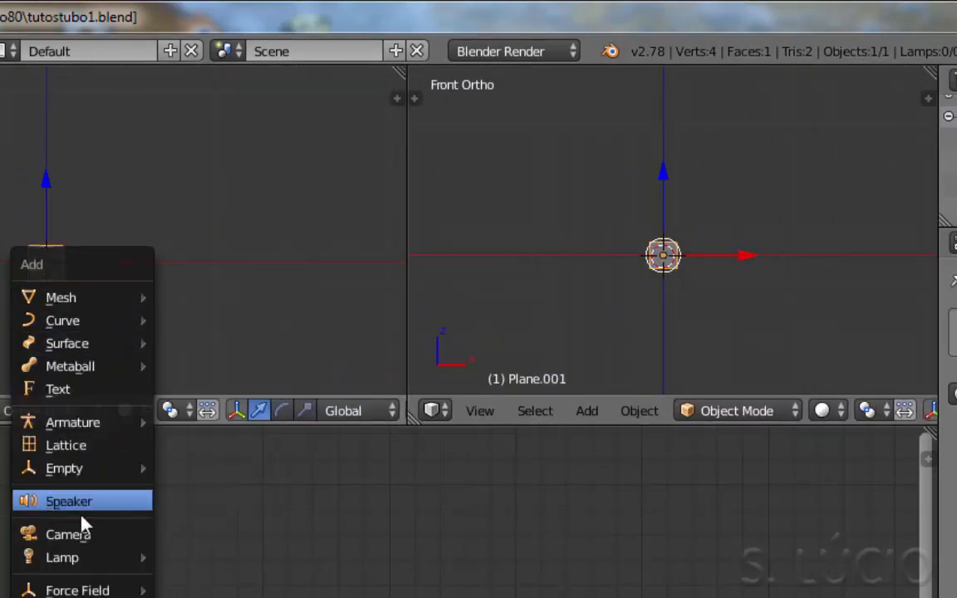
pyautogui.click(94, 540)
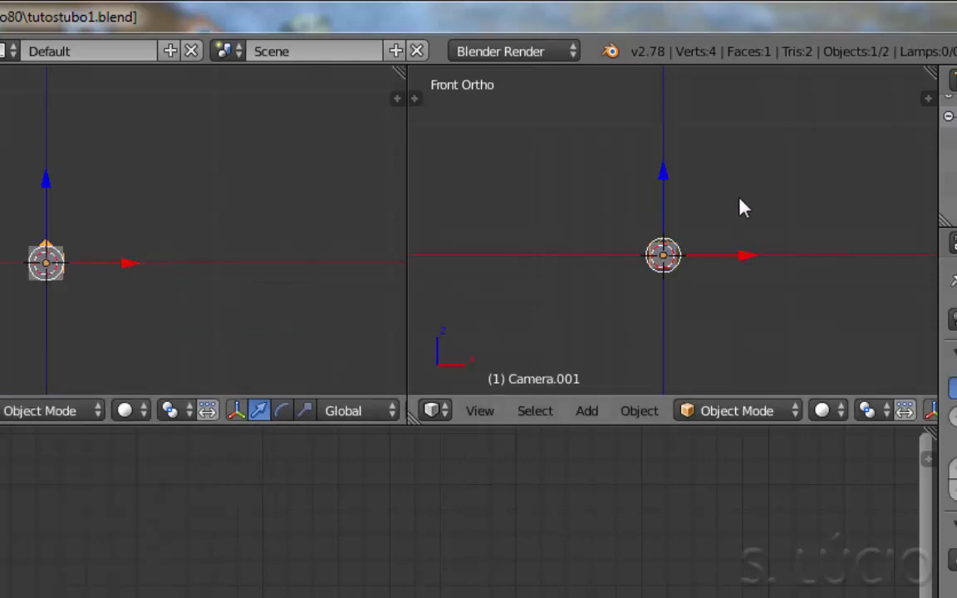
# Move the camera back along negative Y by about 7.6 units and a further 5.2 units, checking the framing through the camera.
pyautogui.press('KP_3')
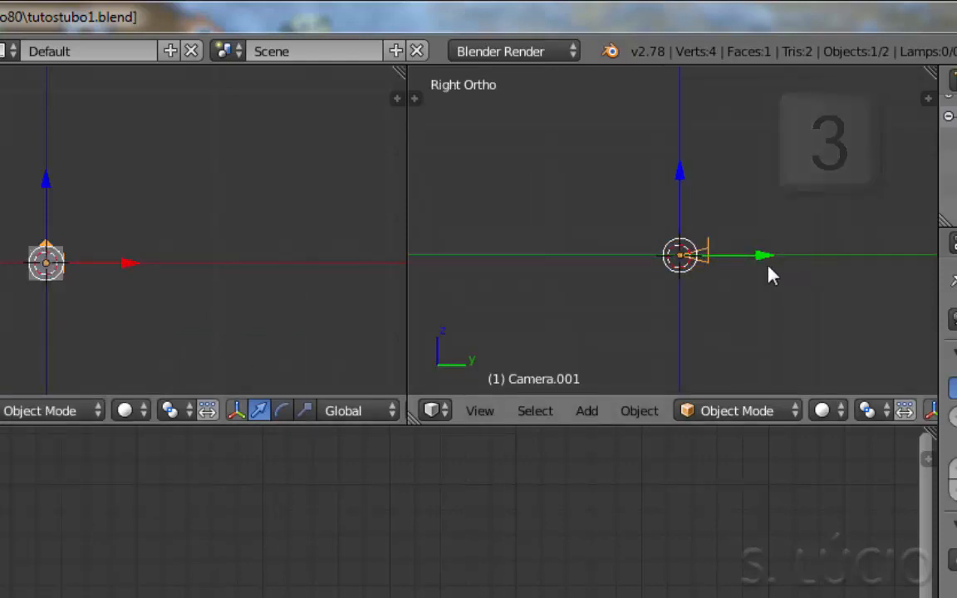
pyautogui.press('g')
pyautogui.press('y')
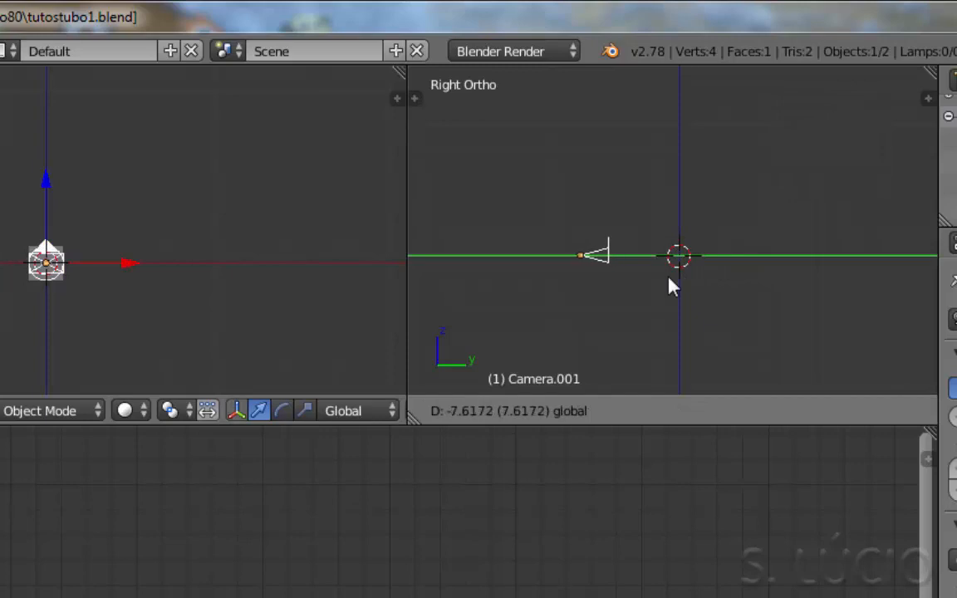
pyautogui.click(669, 284)
pyautogui.press('KP_0')
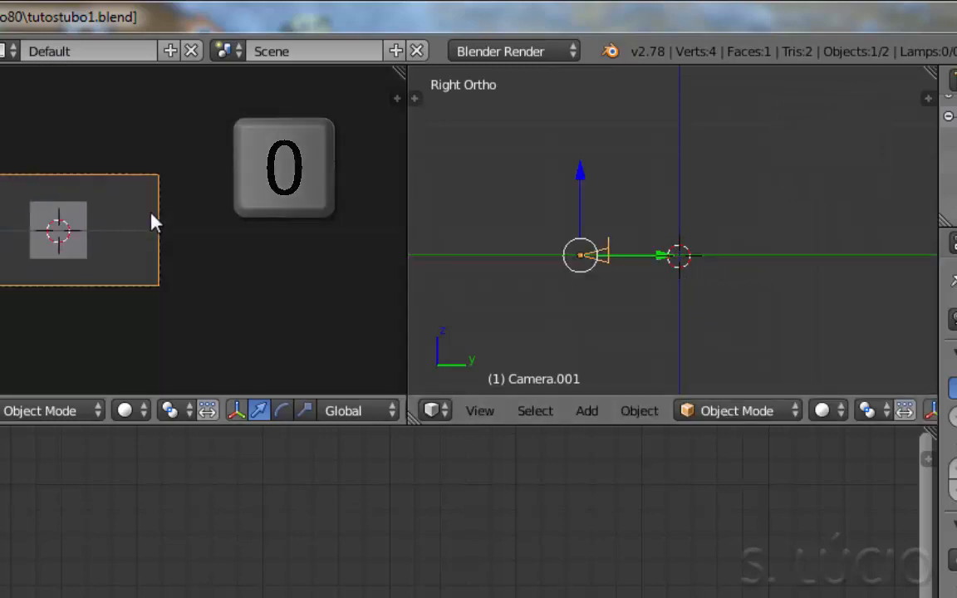
pyautogui.scroll(1, 145, 256)
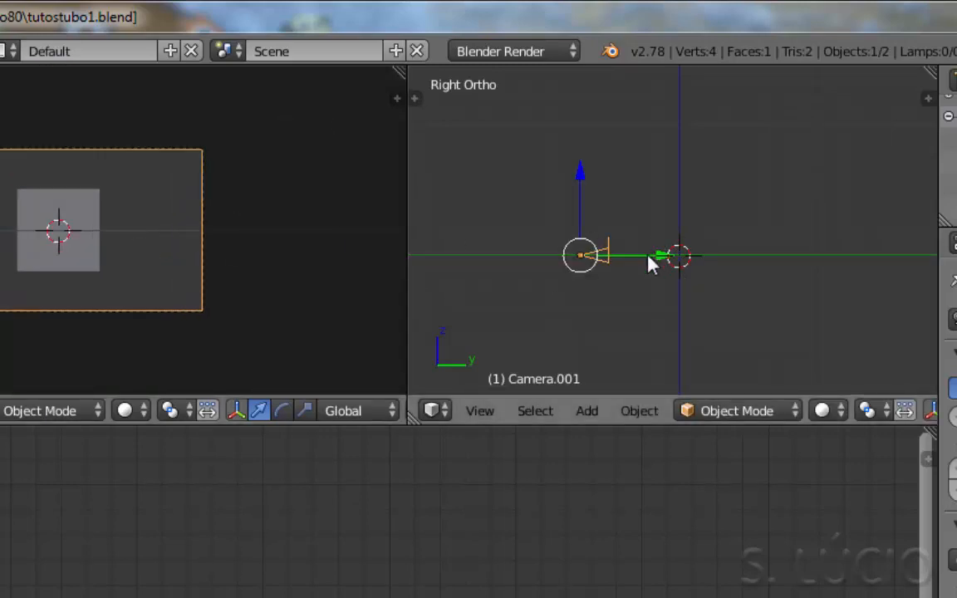
pyautogui.press('g')
pyautogui.press('y')
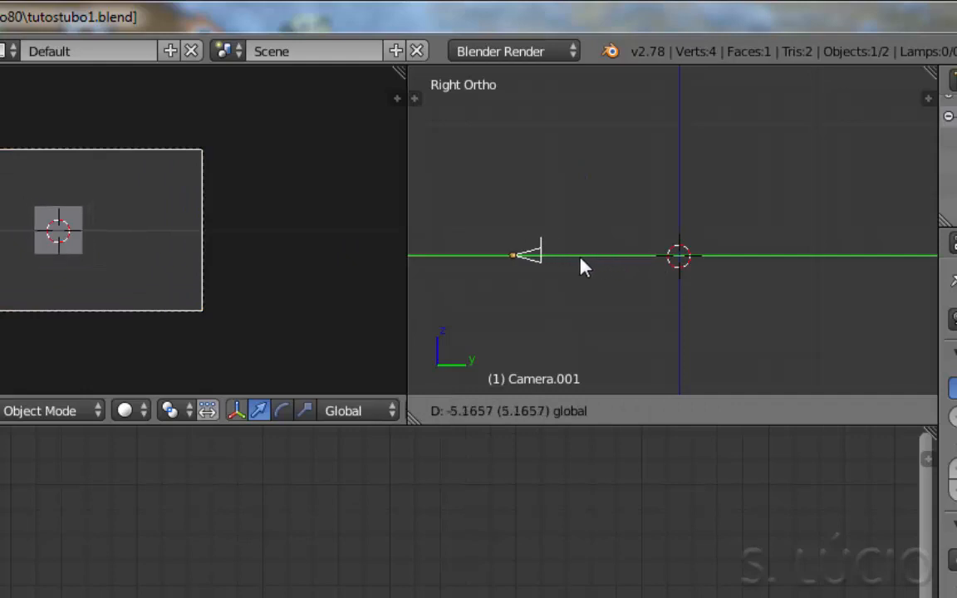
pyautogui.click(583, 265)
# Cut one centred vertical edge loop into the plane in Edit Mode.
pyautogui.rightClick(71, 252)
pyautogui.scroll(2, 72, 252)
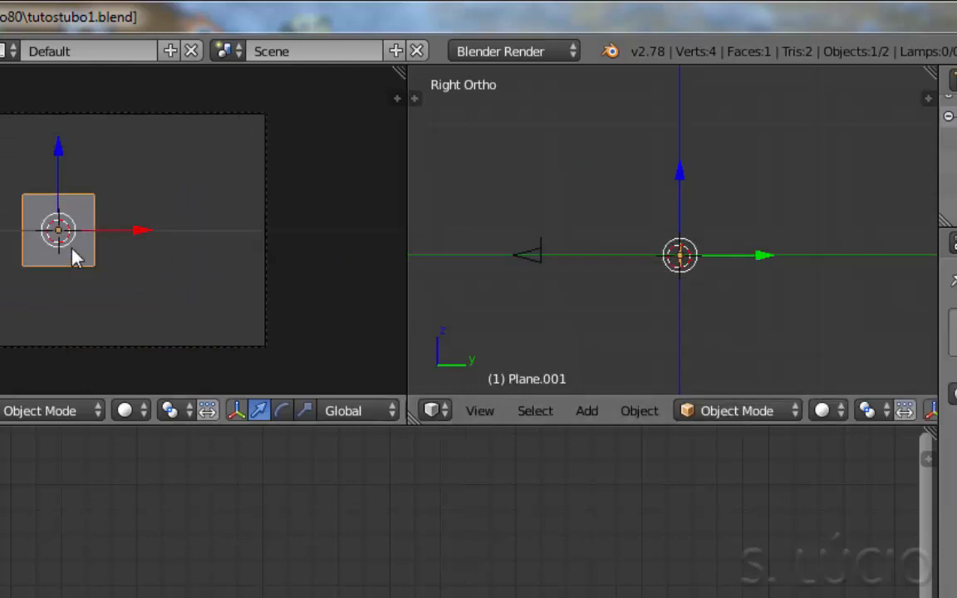
pyautogui.press('Tab')
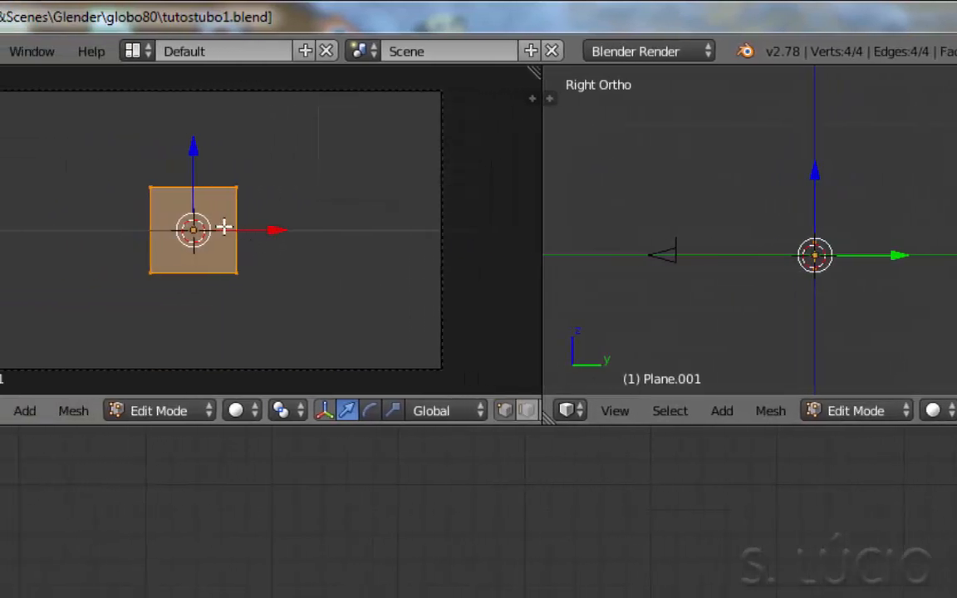
pyautogui.hotkey('ctrl', 'r')
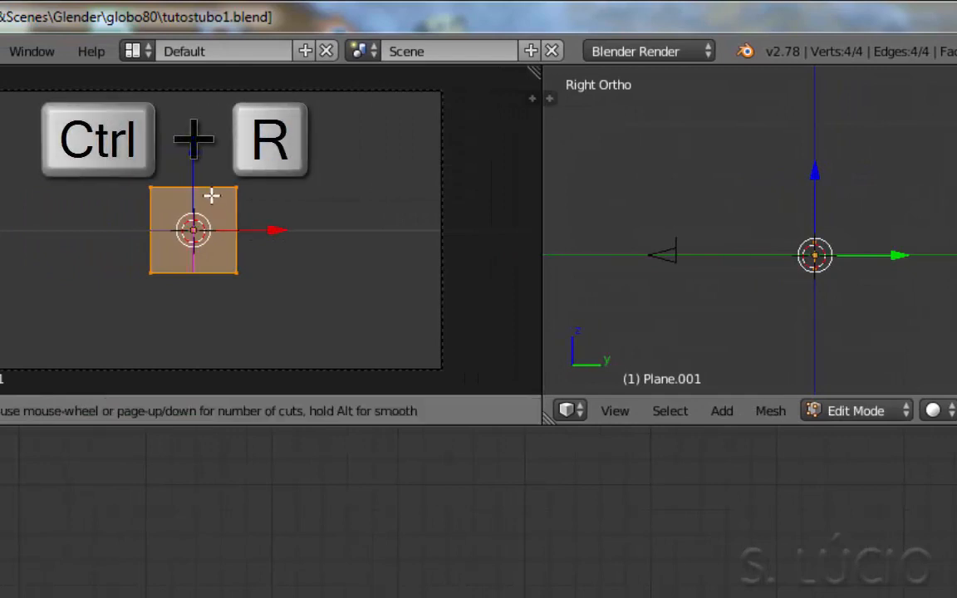
pyautogui.click(212, 195)
pyautogui.rightClick(211, 194)
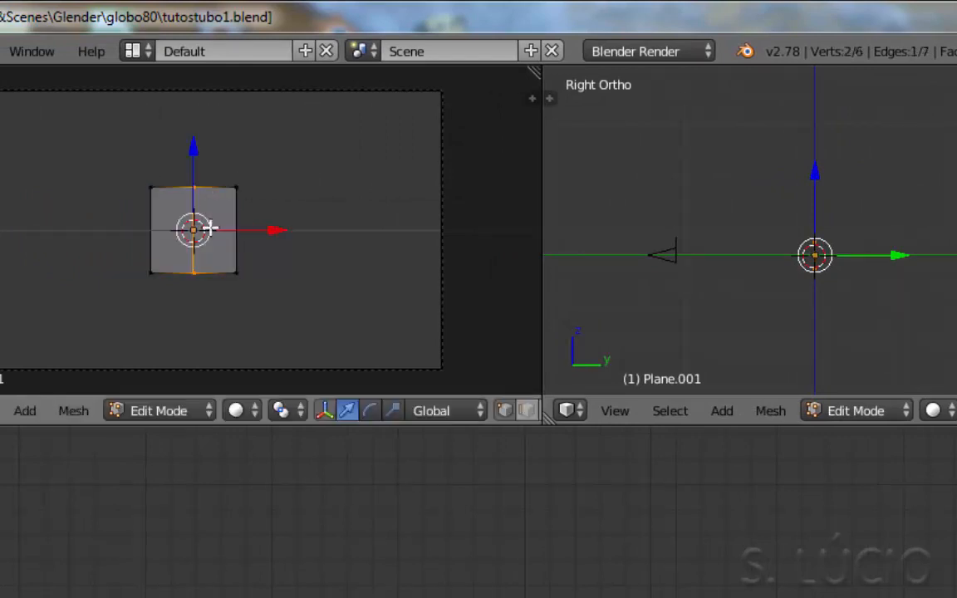
# Delete the two outer vertices on the plane's left side, leaving only its right half.
pyautogui.press('b')
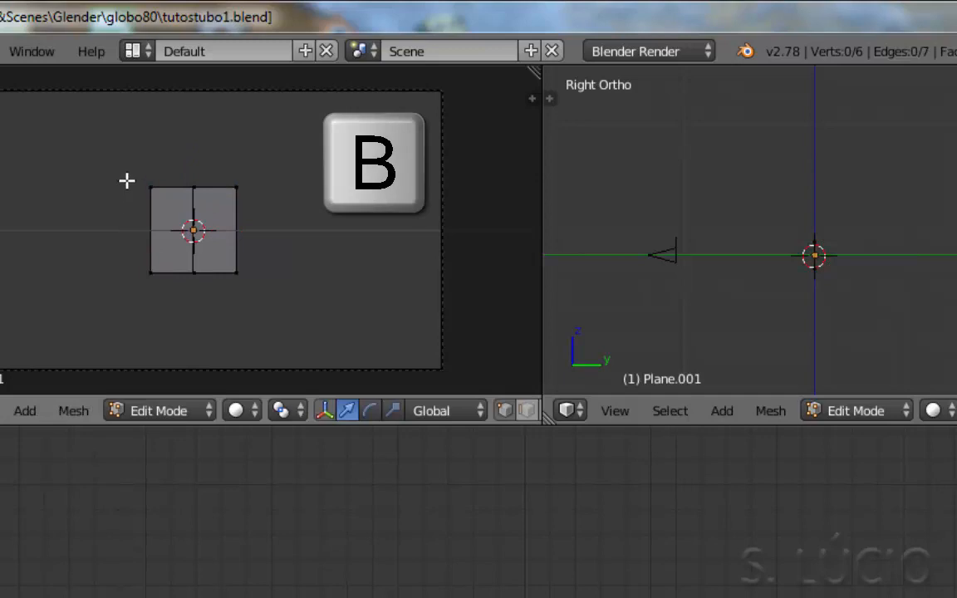
pyautogui.moveTo(122, 160); pyautogui.dragTo(172, 253)
pyautogui.press('x')
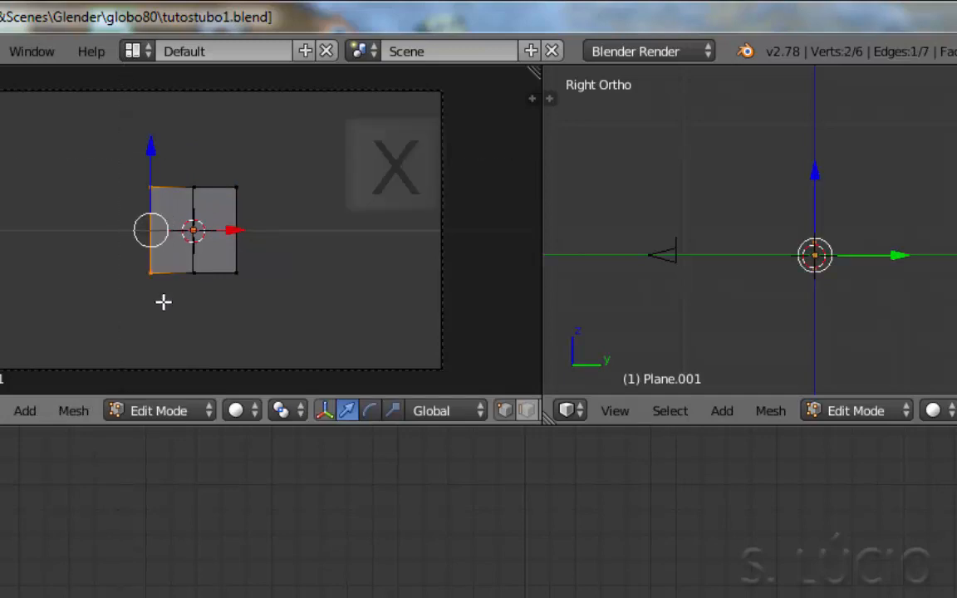
pyautogui.click(137, 321)
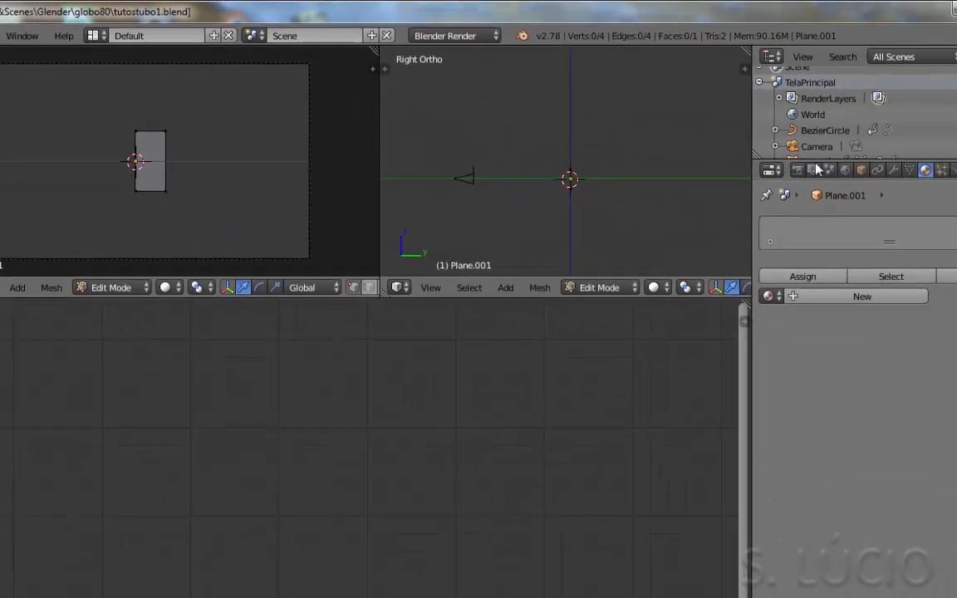
# Add a Mirror modifier to the half plane in Object Mode.
pyautogui.click(894, 170)
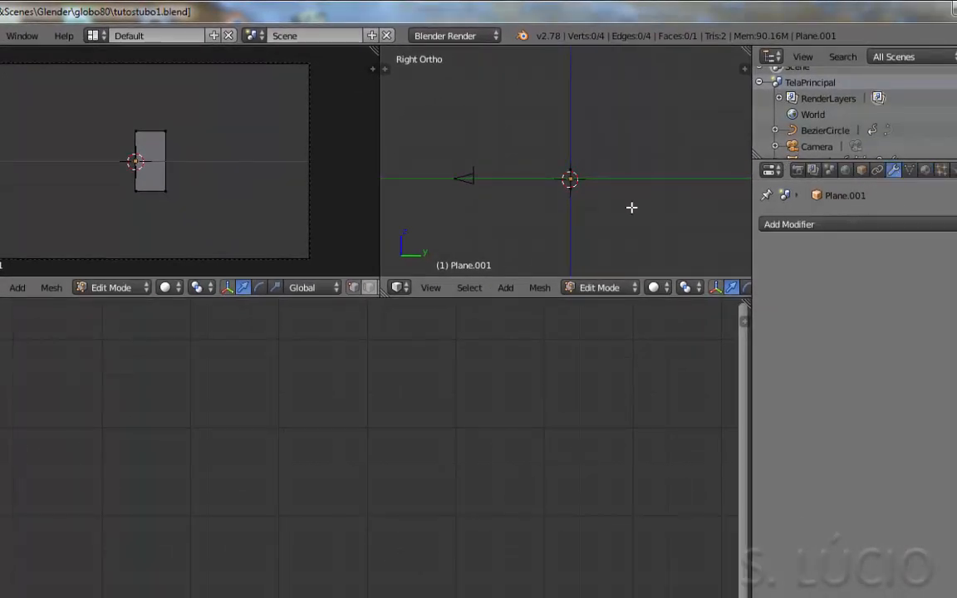
pyautogui.press('Tab')
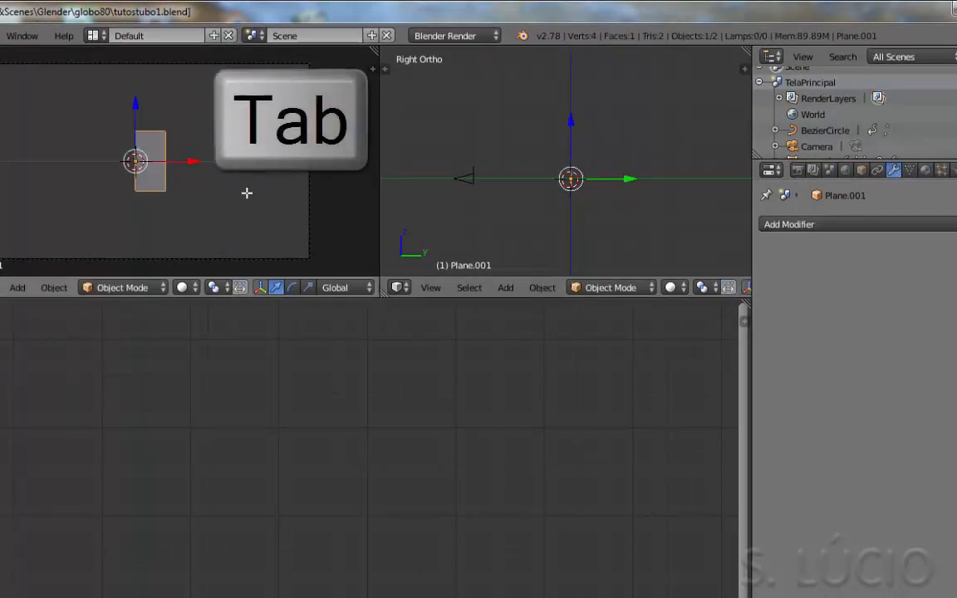
pyautogui.click(865, 226)
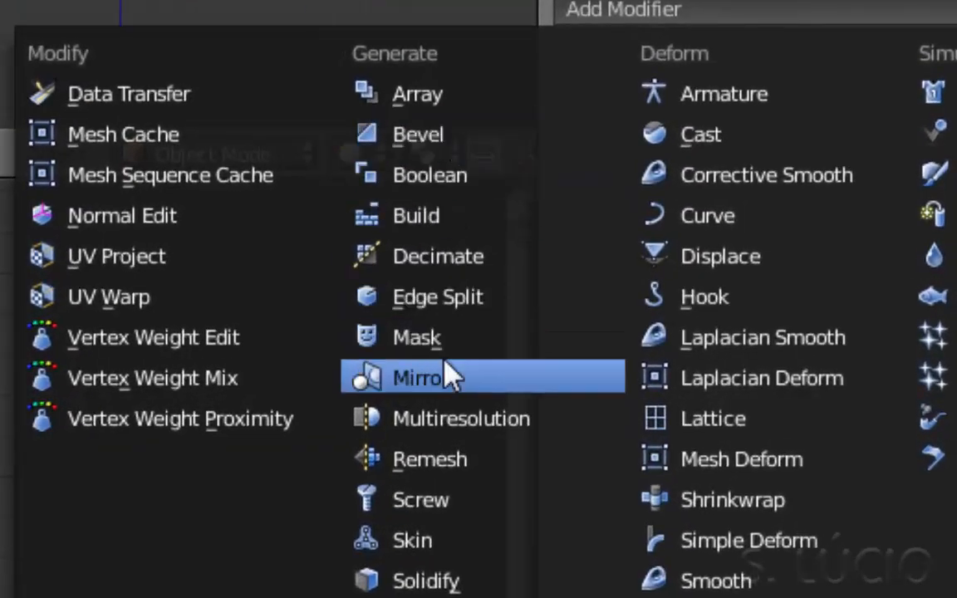
pyautogui.click(449, 381)
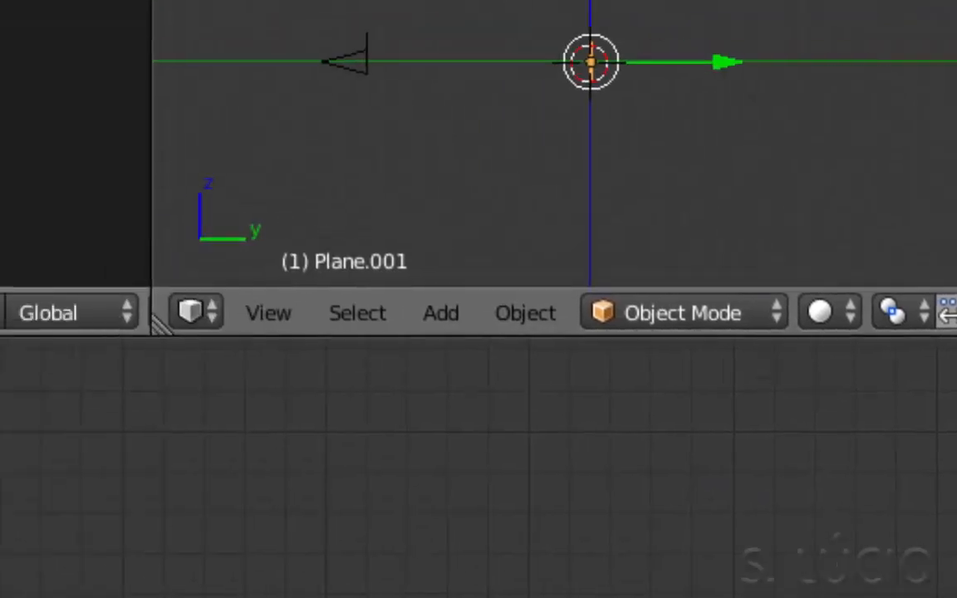
# Extrude the half plane's outer right edge along X until it nearly reaches the edge of the camera frame.
pyautogui.press('Tab')
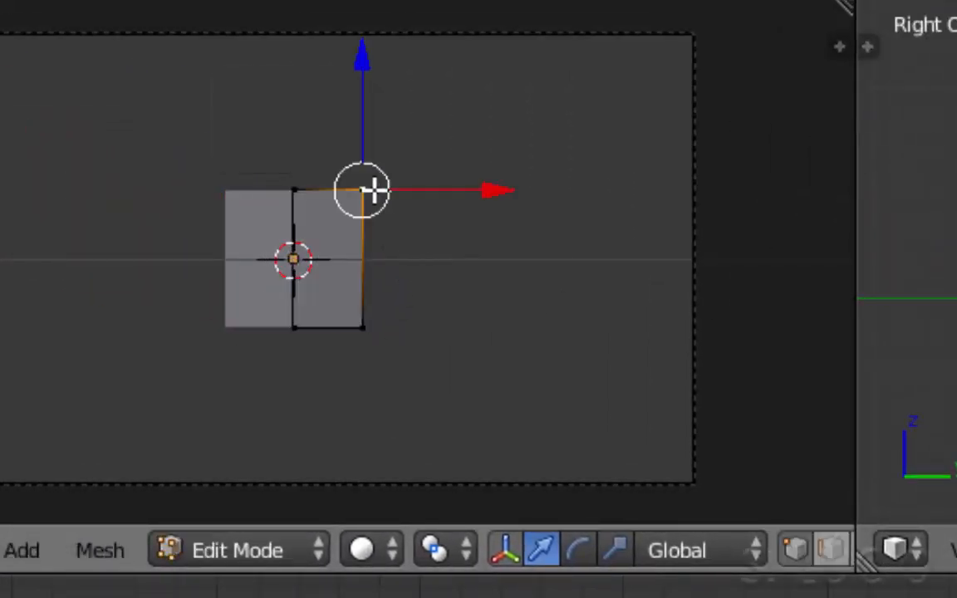
pyautogui.keyDown('shift'); pyautogui.rightClick(370, 322); pyautogui.keyUp('shift')
pyautogui.press('e')
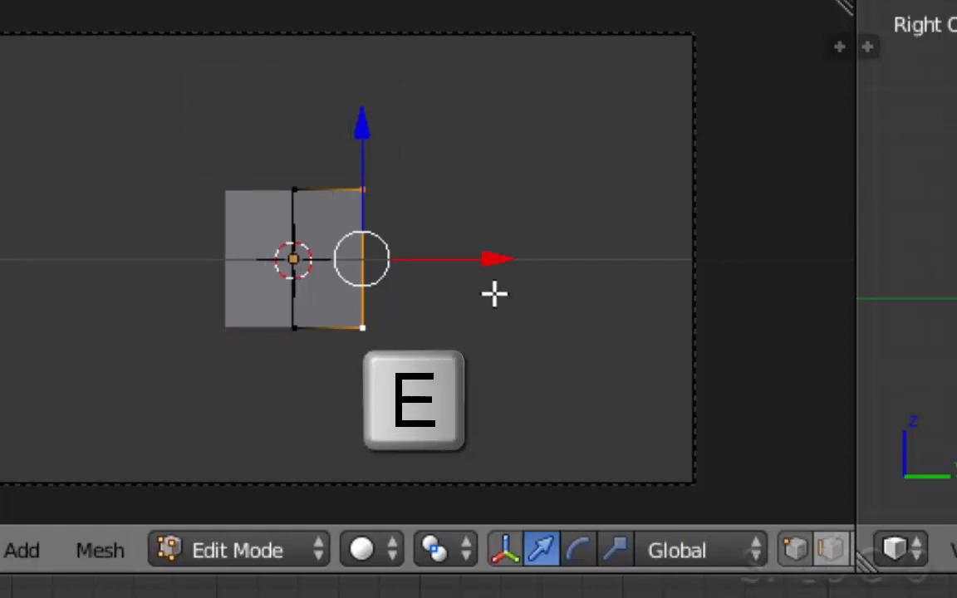
pyautogui.click(494, 294)
pyautogui.moveTo(495, 260); pyautogui.dragTo(766, 253)
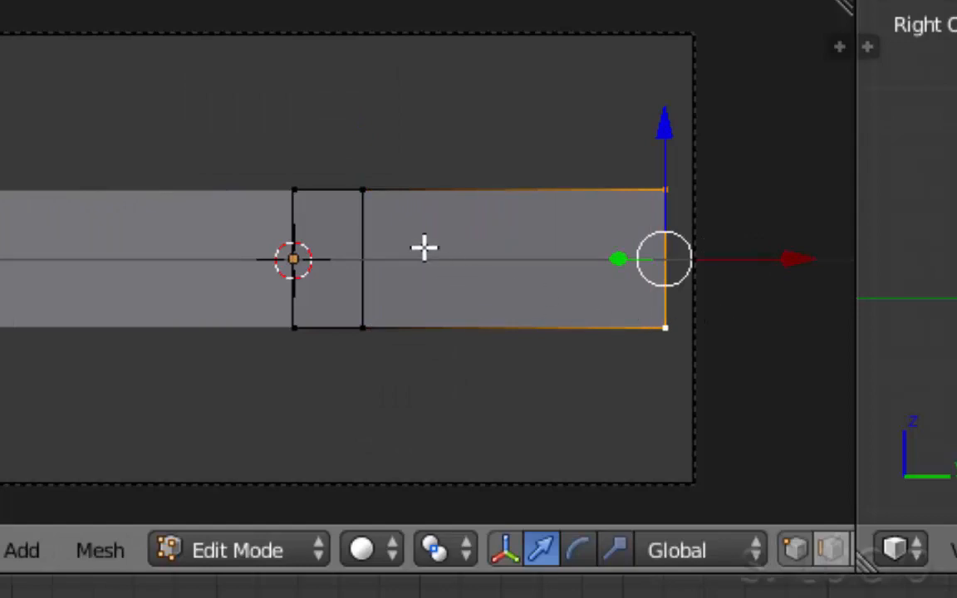
# Merge the two outermost vertices At Center so the half plane ends in a point.
pyautogui.hotkey('alt', 'm')
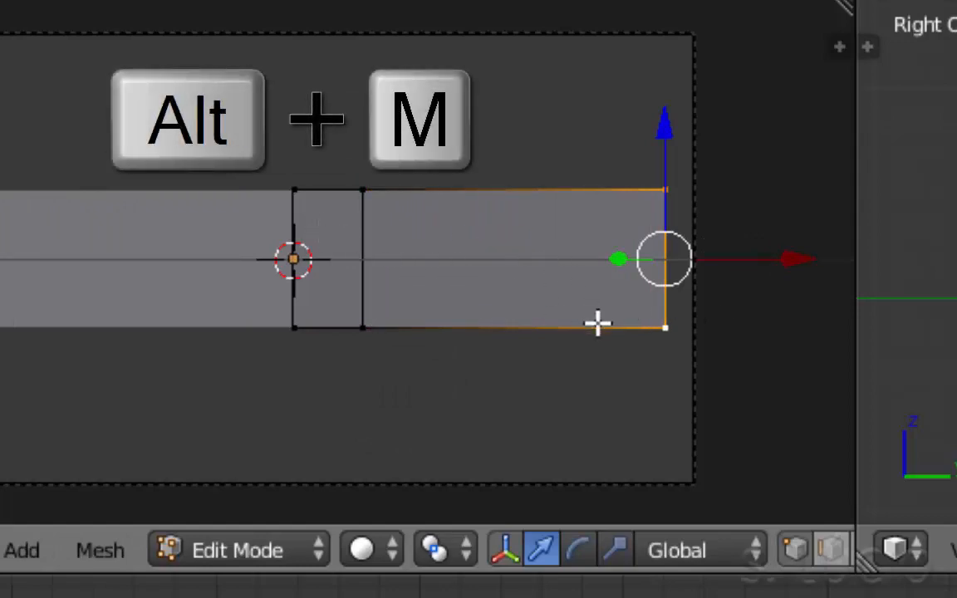
pyautogui.hotkey('alt', 'm')
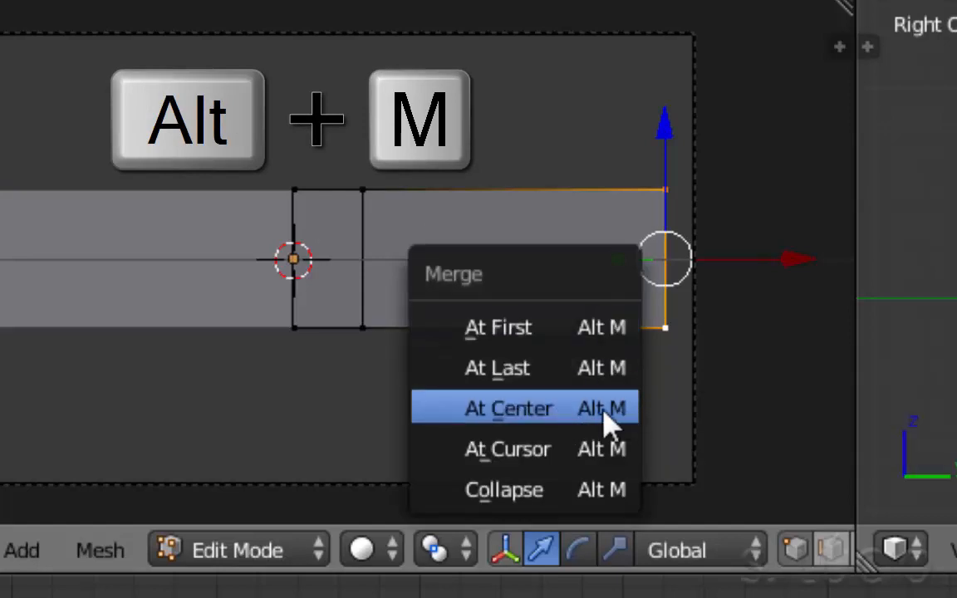
pyautogui.click(568, 420)
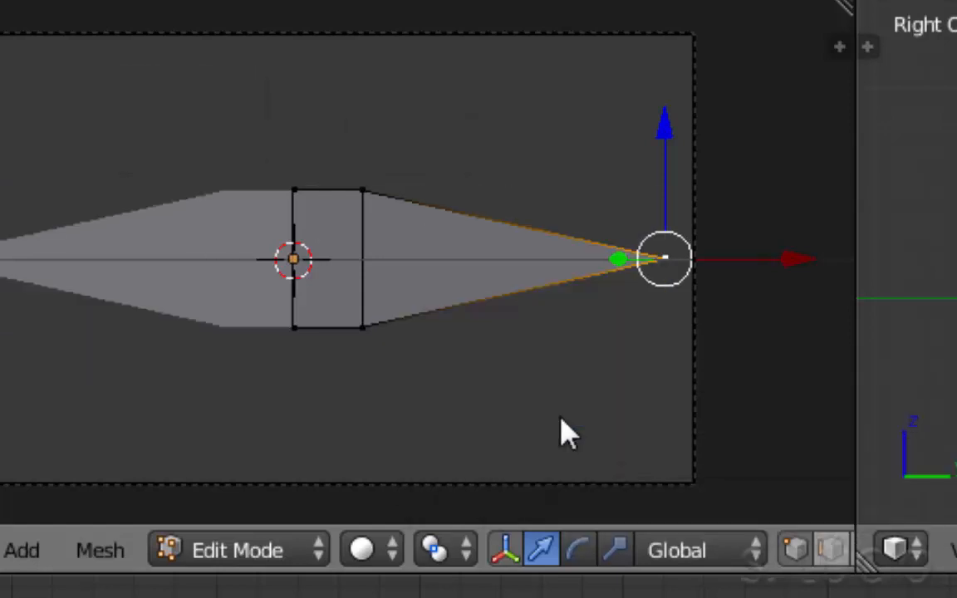
# Scale the vertex pair between the mirror centre and the pointed tip slightly inward along Z.
pyautogui.rightClick(366, 189)
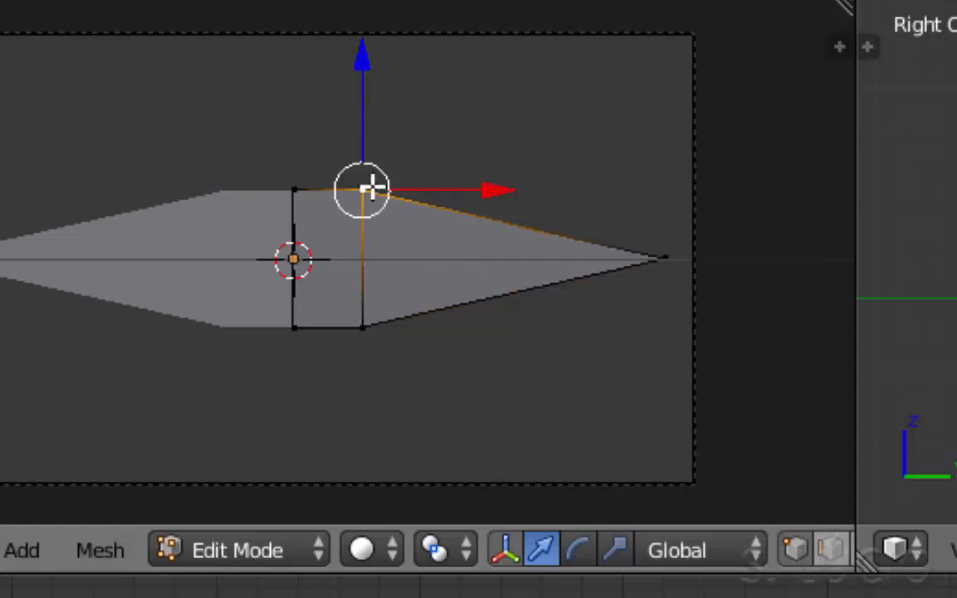
pyautogui.keyDown('shift'); pyautogui.rightClick(364, 326); pyautogui.keyUp('shift')
pyautogui.press('s')
pyautogui.press('z')
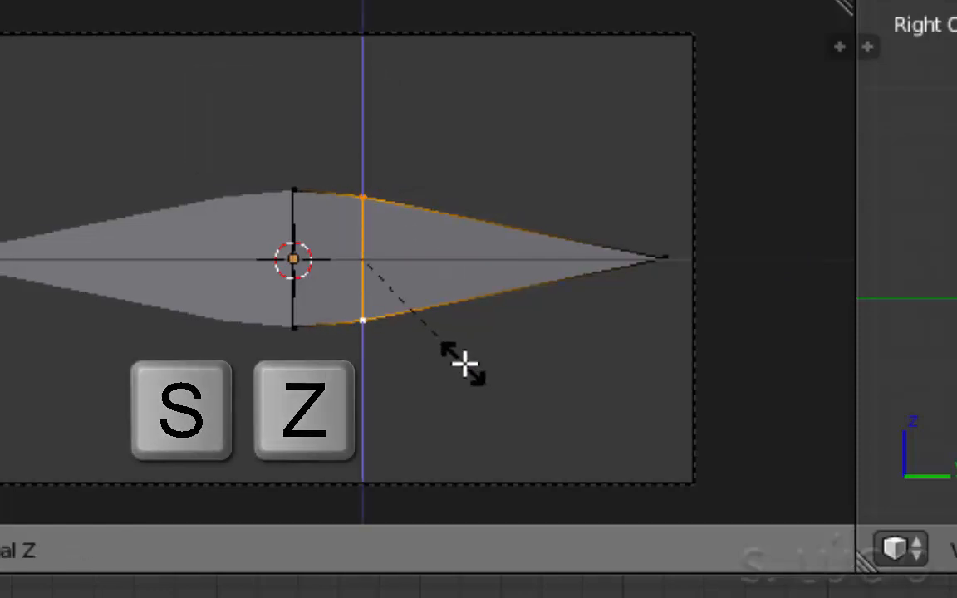
pyautogui.click(465, 366)
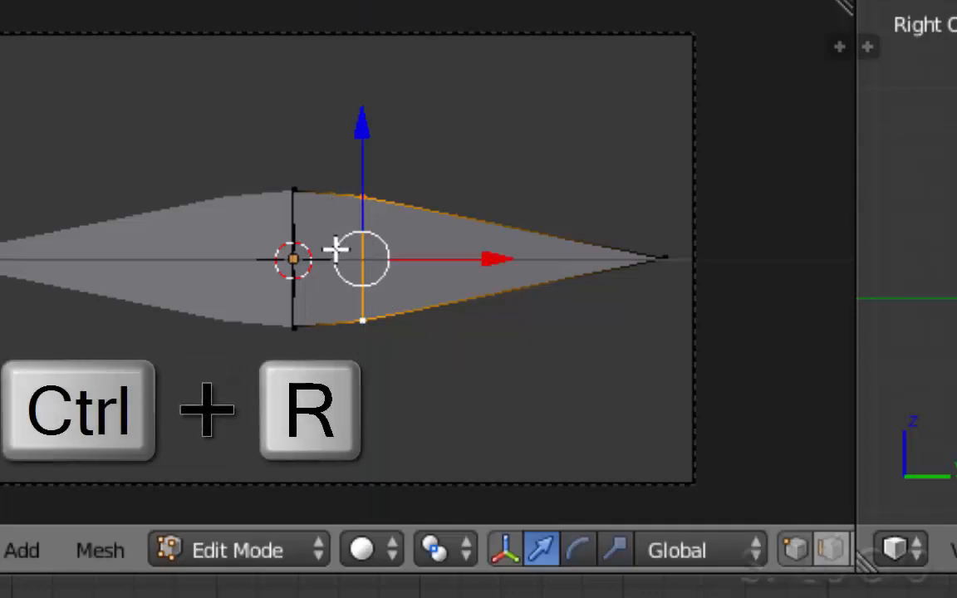
# Add a centred vertical edge loop between the mirror centre line and the scaled vertex pair.
pyautogui.hotkey('ctrl', 'r')
pyautogui.click(336, 210)
pyautogui.rightClick(336, 208)
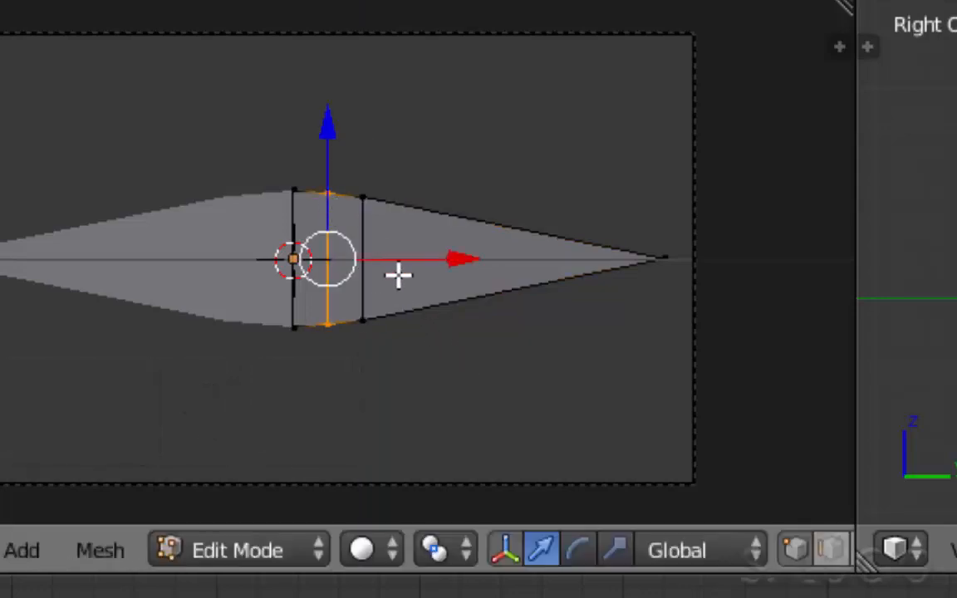
# Narrow the vertex pair at the base of the tip strongly along Z to form a thin spike.
pyautogui.scroll(1, 399, 328)
pyautogui.rightClick(381, 181)
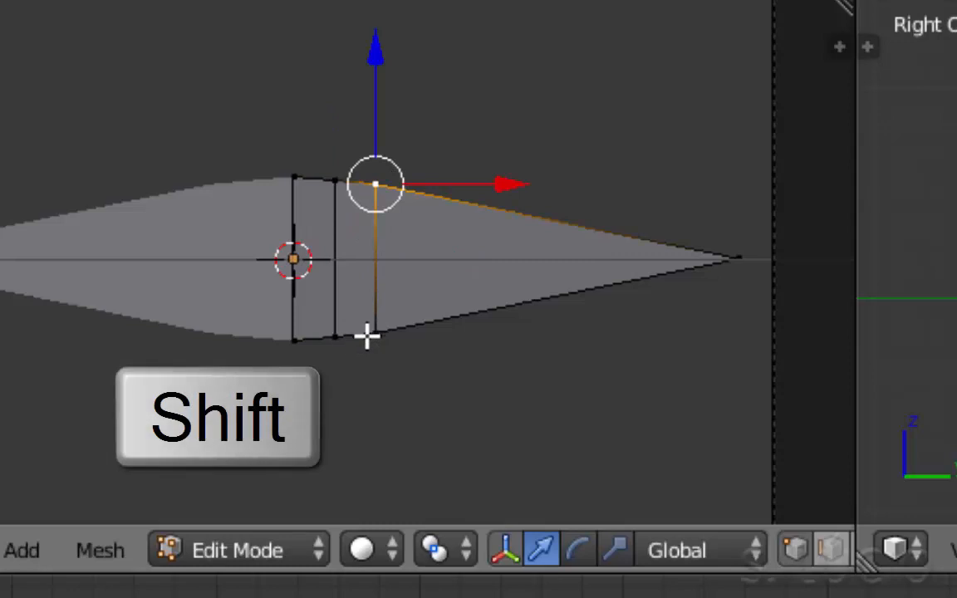
pyautogui.keyDown('shift'); pyautogui.rightClick(367, 336); pyautogui.keyUp('shift')
pyautogui.press('s')
pyautogui.press('z')
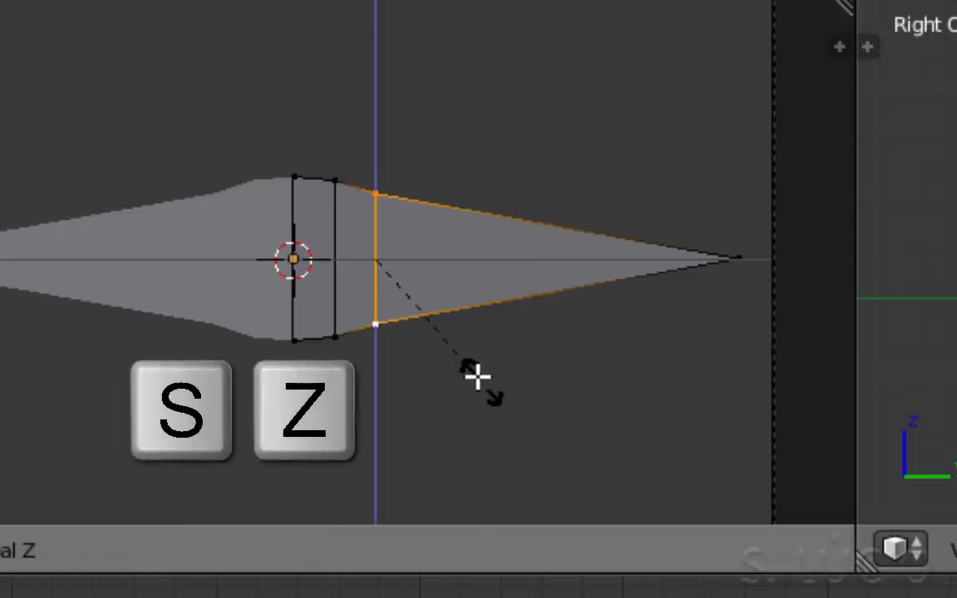
pyautogui.click(415, 317)
# Scale the new loop's vertex pair slightly inward to round the central body, and return to Object Mode.
pyautogui.rightClick(337, 184)
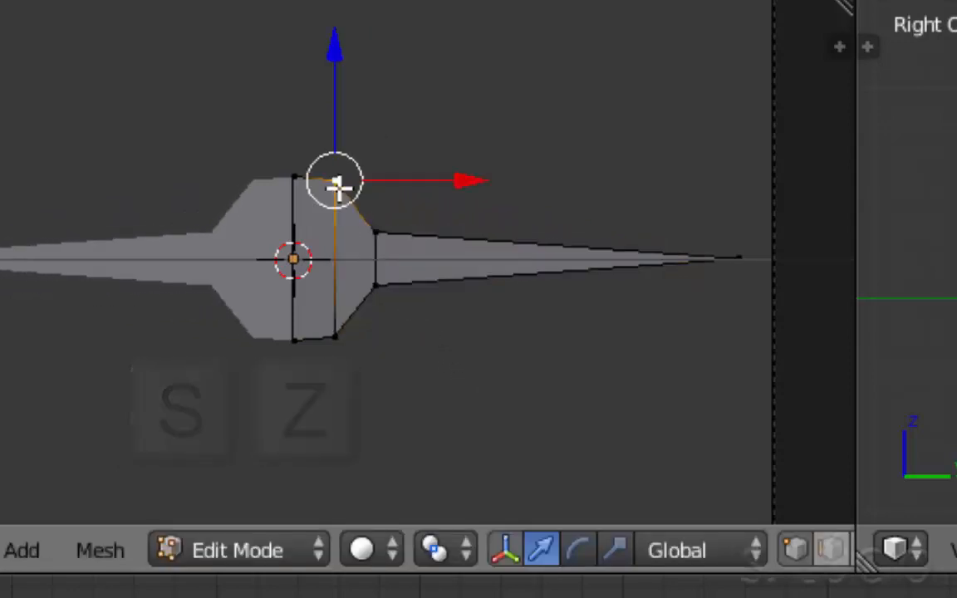
pyautogui.keyDown('shift'); pyautogui.rightClick(336, 332); pyautogui.keyUp('shift')
pyautogui.press('s')
pyautogui.click(502, 399)
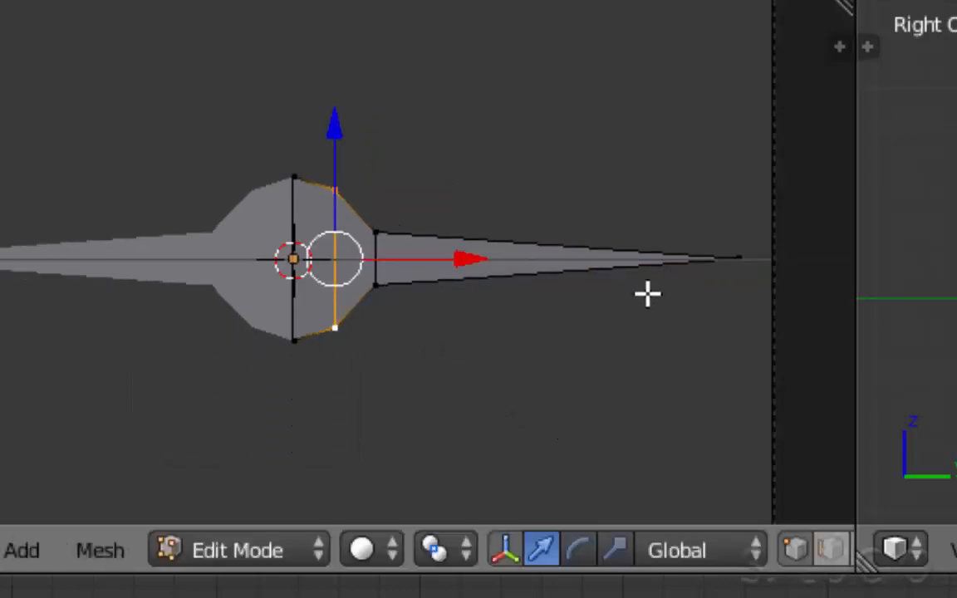
pyautogui.rightClick(727, 263)
pyautogui.press('Tab')
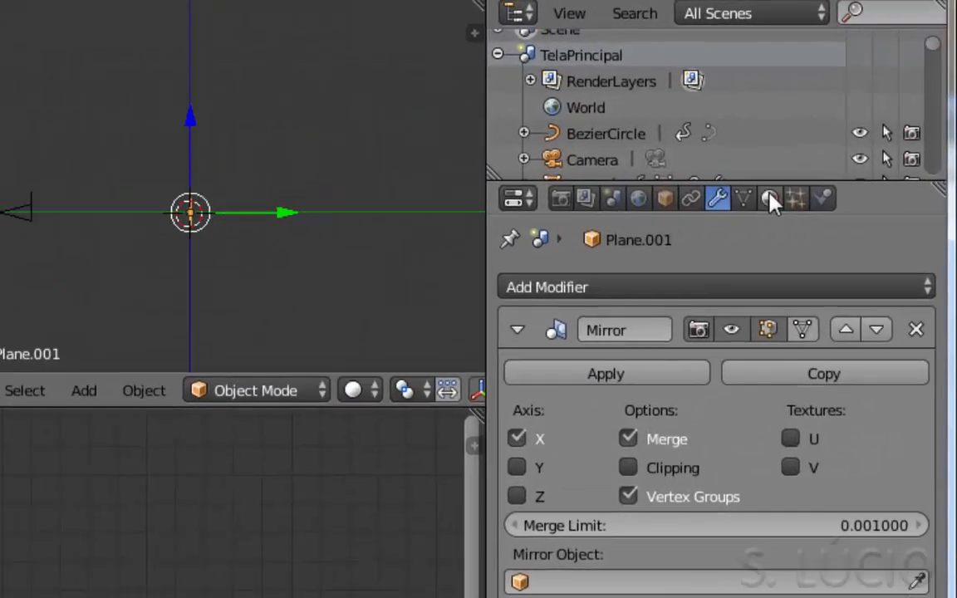
# Give the flat shape a new material and make it Shadeless.
pyautogui.click(770, 200)
pyautogui.click(916, 353)
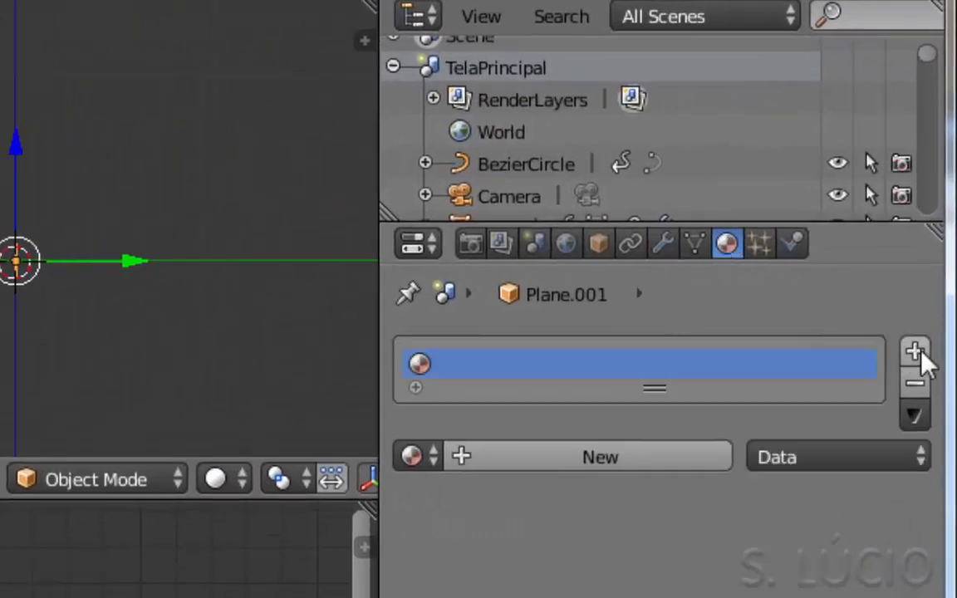
pyautogui.click(549, 462)
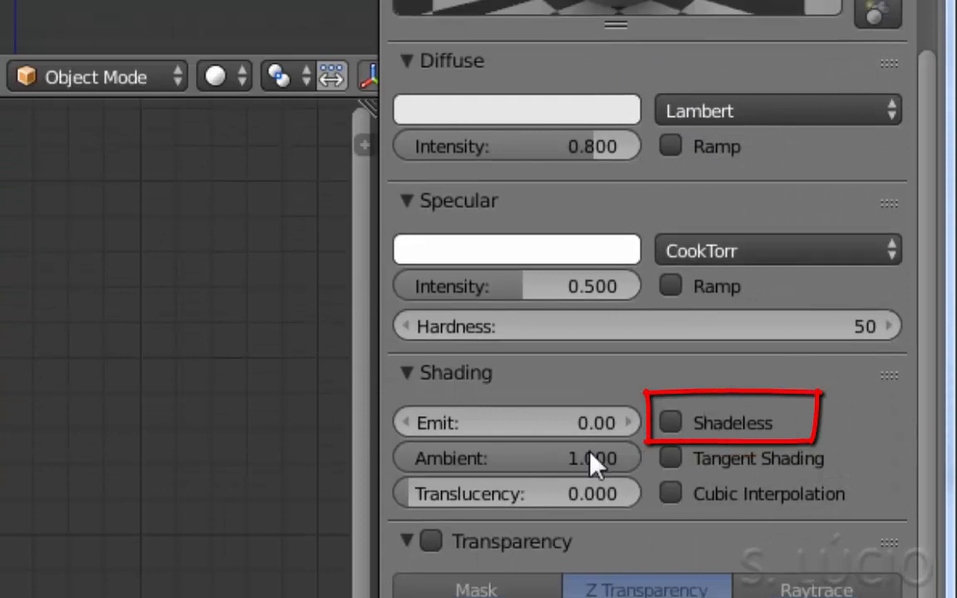
pyautogui.click(670, 424)
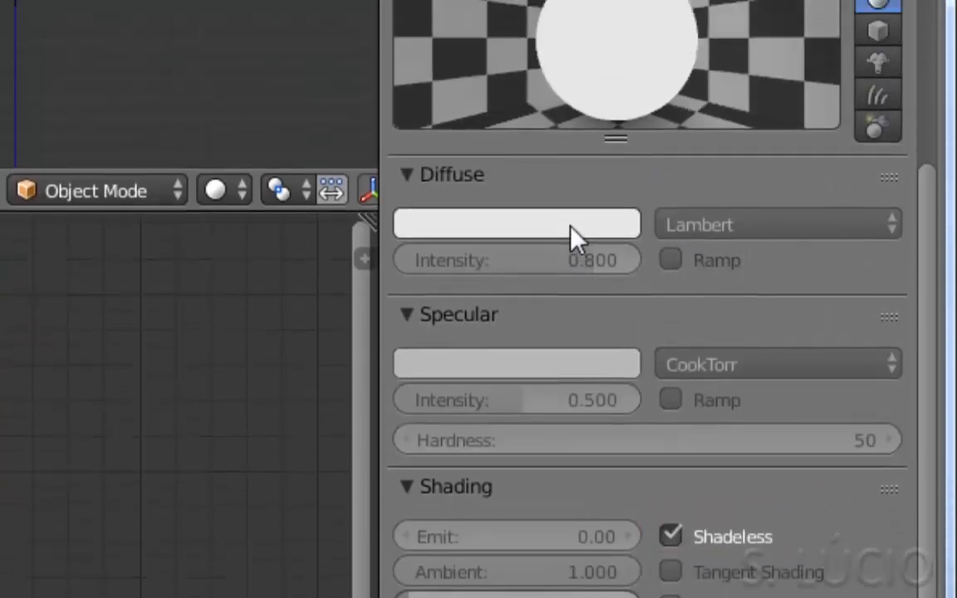
# Brighten the material's diffuse colour to pure white and show the camera view in Rendered shading.
pyautogui.click(572, 112)
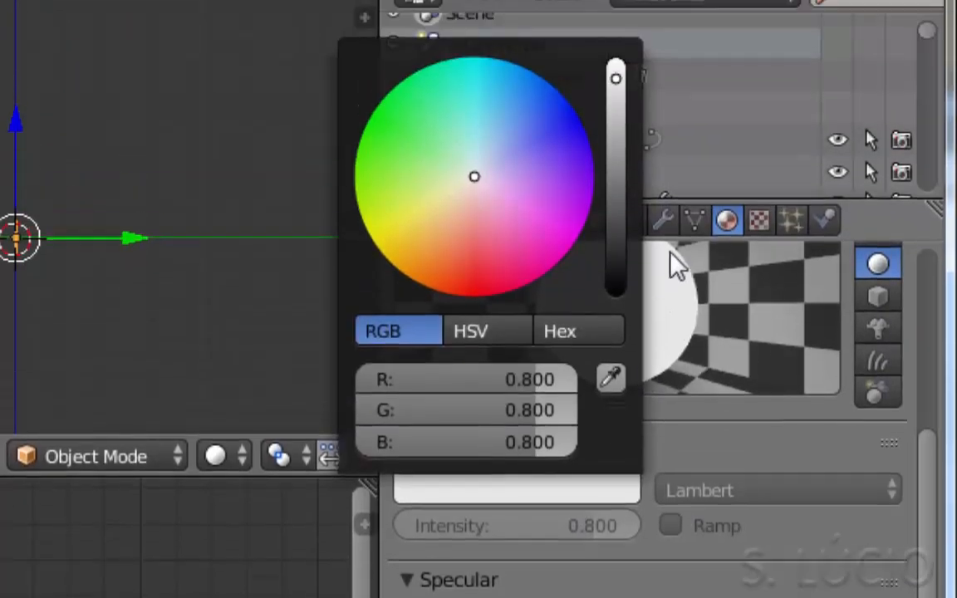
pyautogui.click(622, 88)
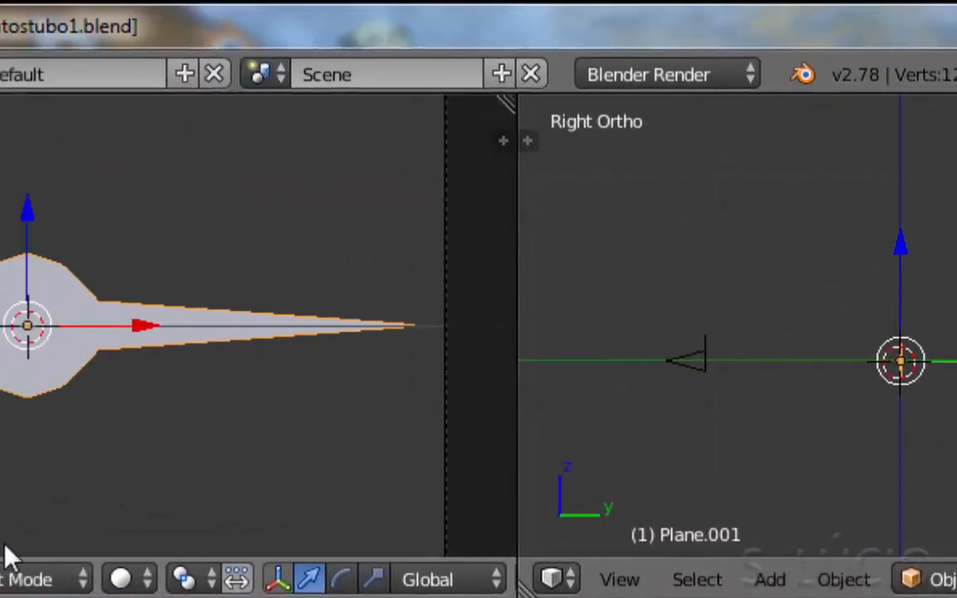
pyautogui.click(146, 585)
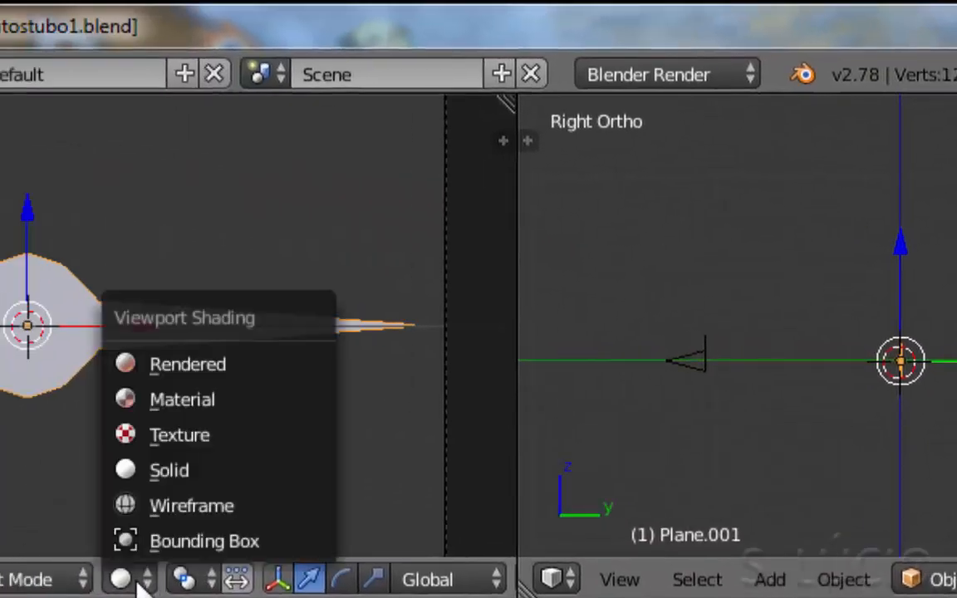
pyautogui.click(209, 370)
# Rename the current scene as Streak and switch to the TelaPrincipal scene.
pyautogui.click(378, 75)
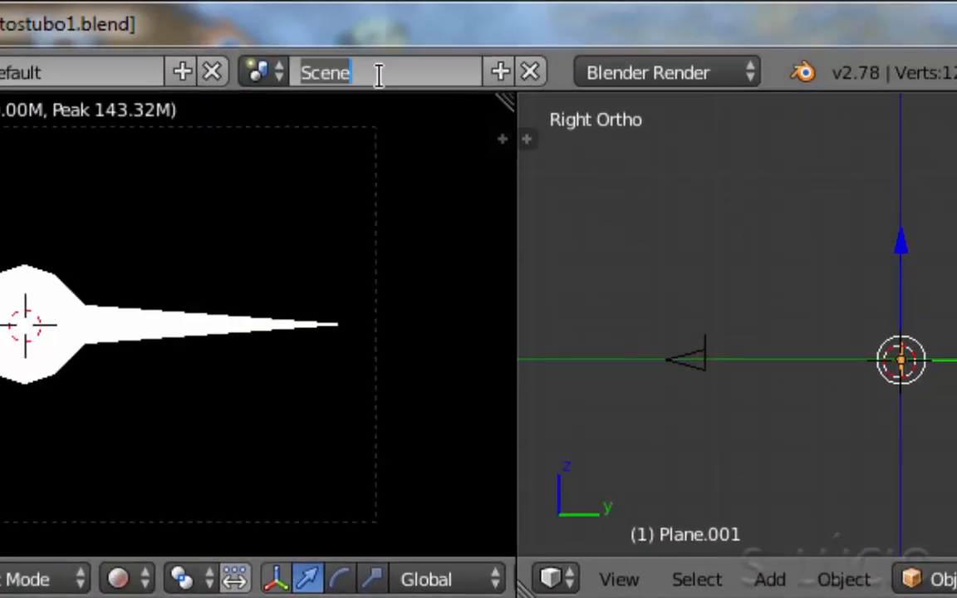
pyautogui.press('Return')
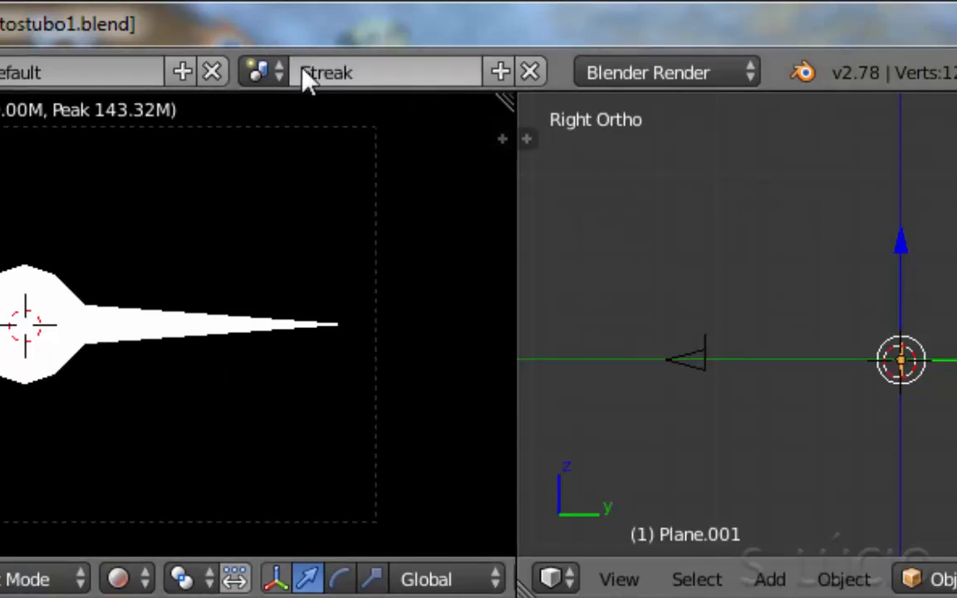
pyautogui.click(257, 72)
pyautogui.click(357, 152)
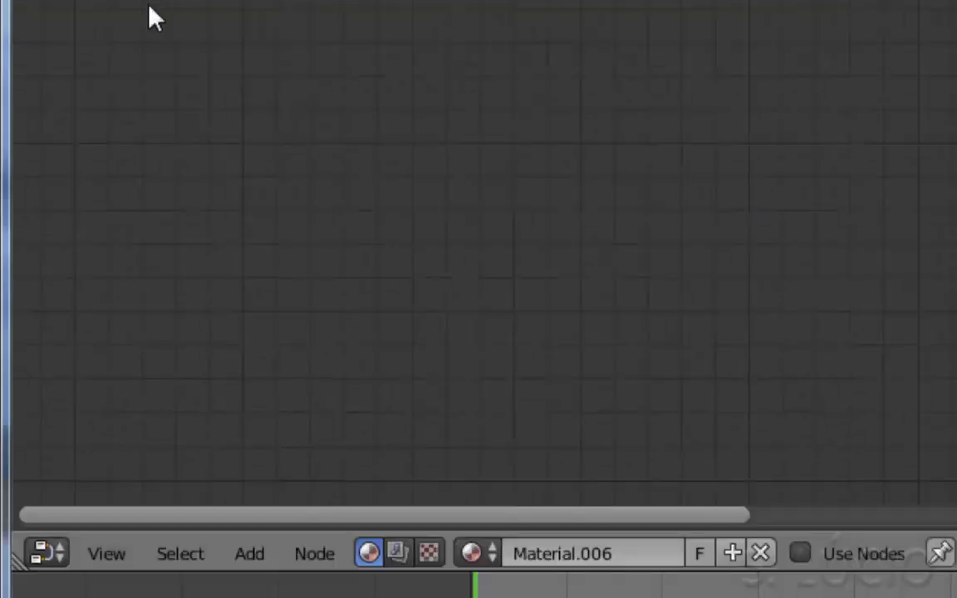
# Set the Node Editor to compositing nodes and enable Use Nodes and Backdrop.
pyautogui.click(65, 559)
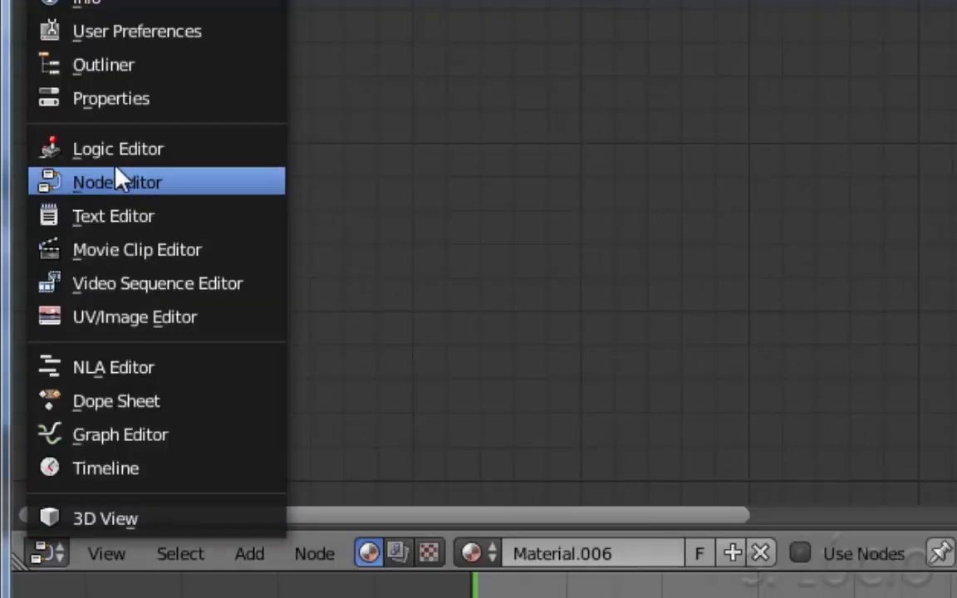
pyautogui.click(119, 189)
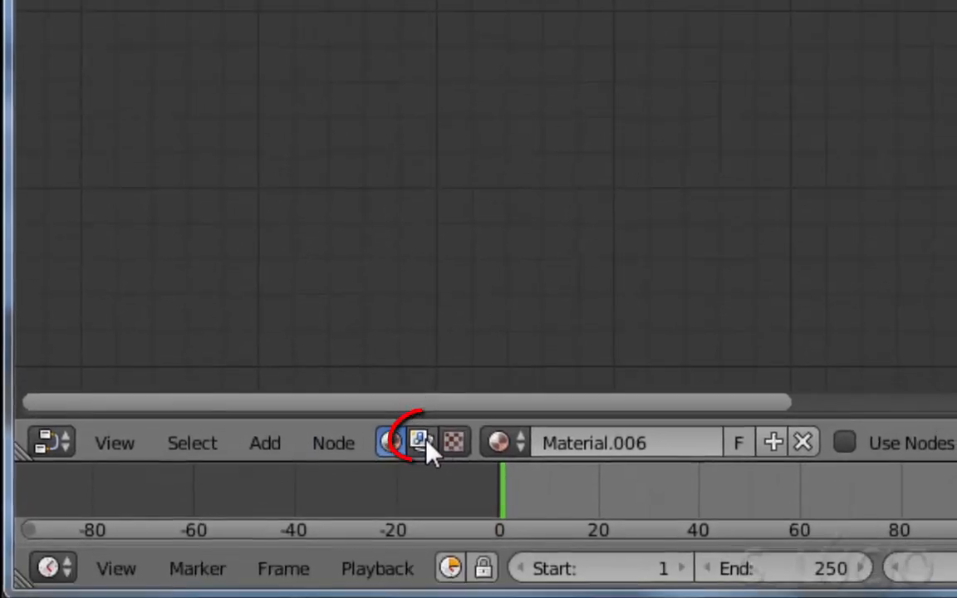
pyautogui.click(420, 439)
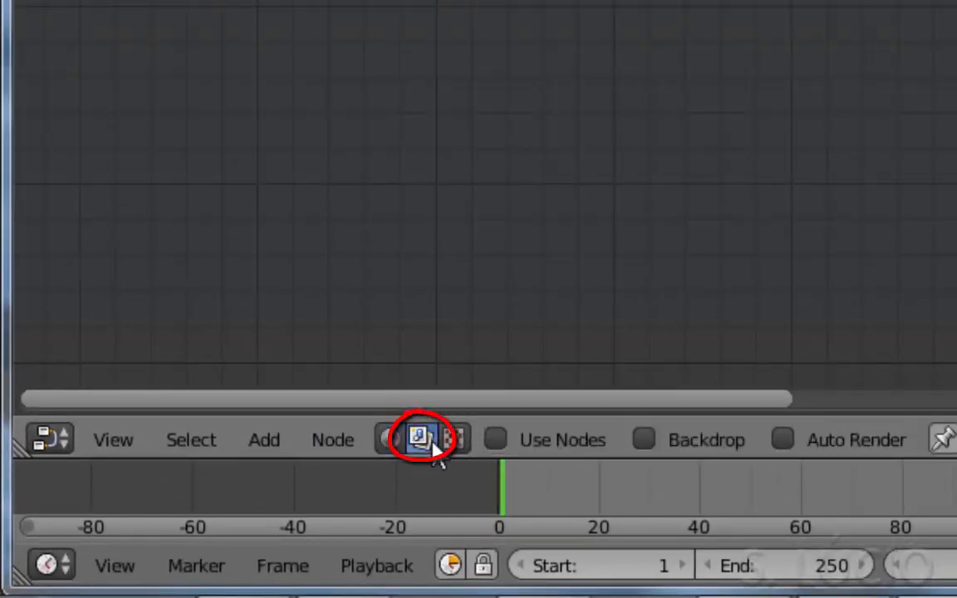
pyautogui.click(496, 442)
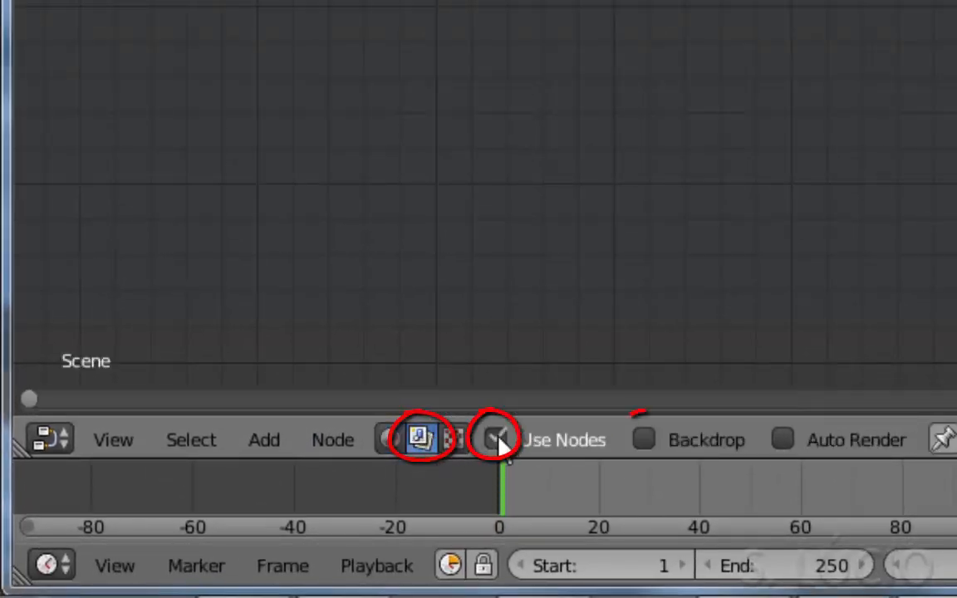
pyautogui.click(644, 441)
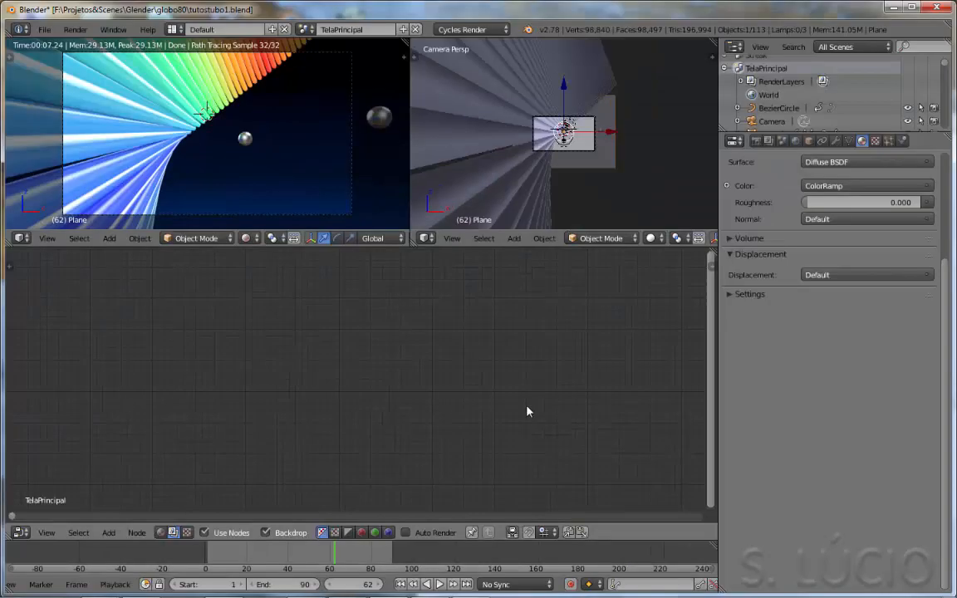
# Add a second Render Layers node to the compositor and place it below the existing one.
pyautogui.scroll(-4, 380, 341)
pyautogui.moveTo(382, 343); pyautogui.dragTo(244, 356, button='middle')
pyautogui.scroll(5, 348, 429)
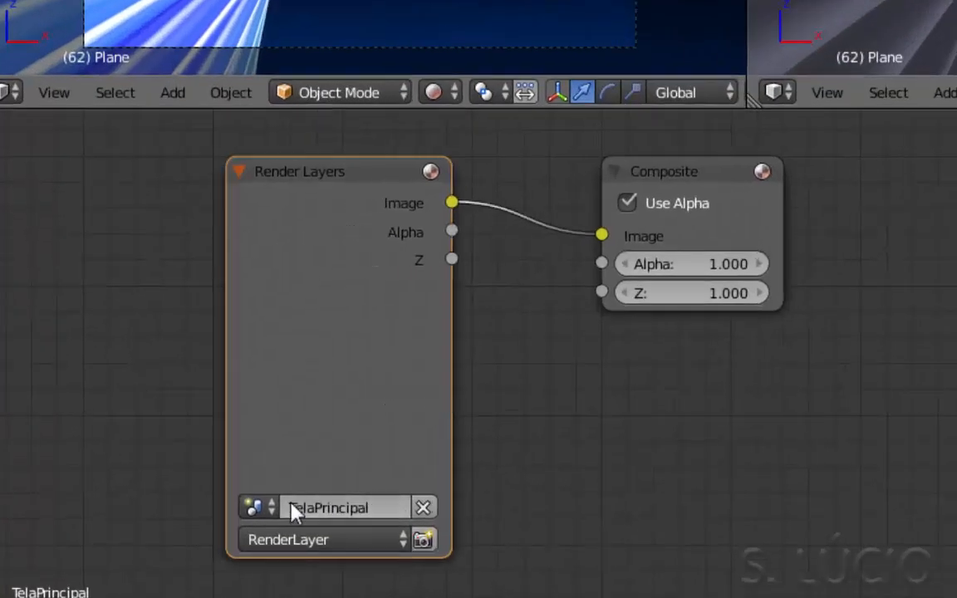
pyautogui.moveTo(490, 423); pyautogui.dragTo(424, 332, button='middle')
pyautogui.scroll(-4, 617, 387)
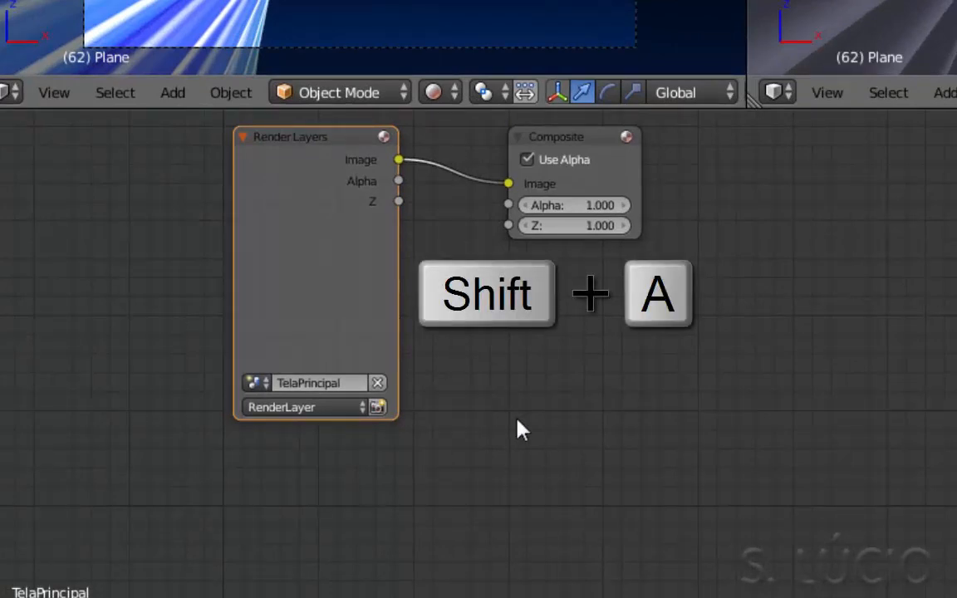
pyautogui.hotkey('shift', 'a')
pyautogui.moveTo(519, 421)
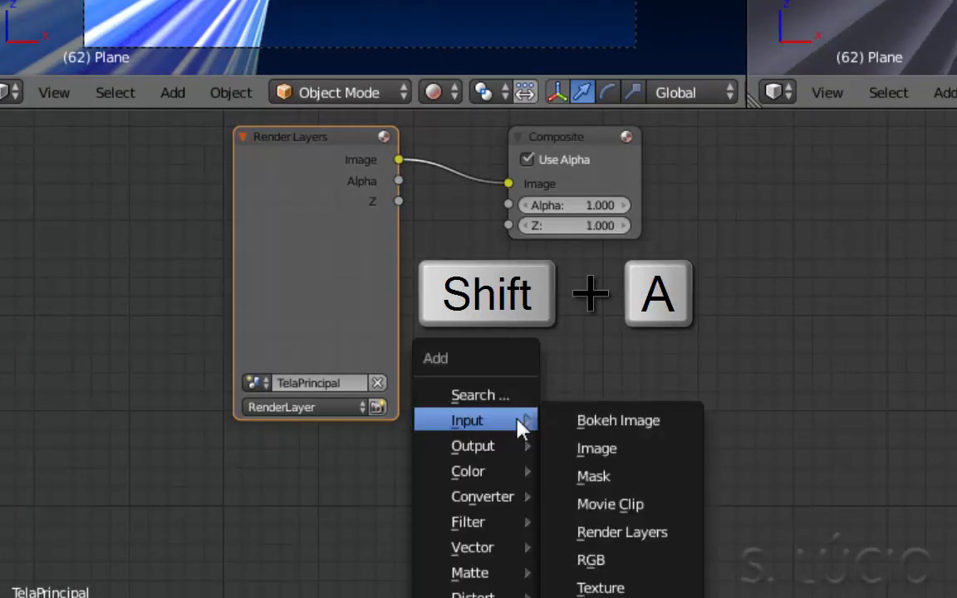
pyautogui.click(617, 532)
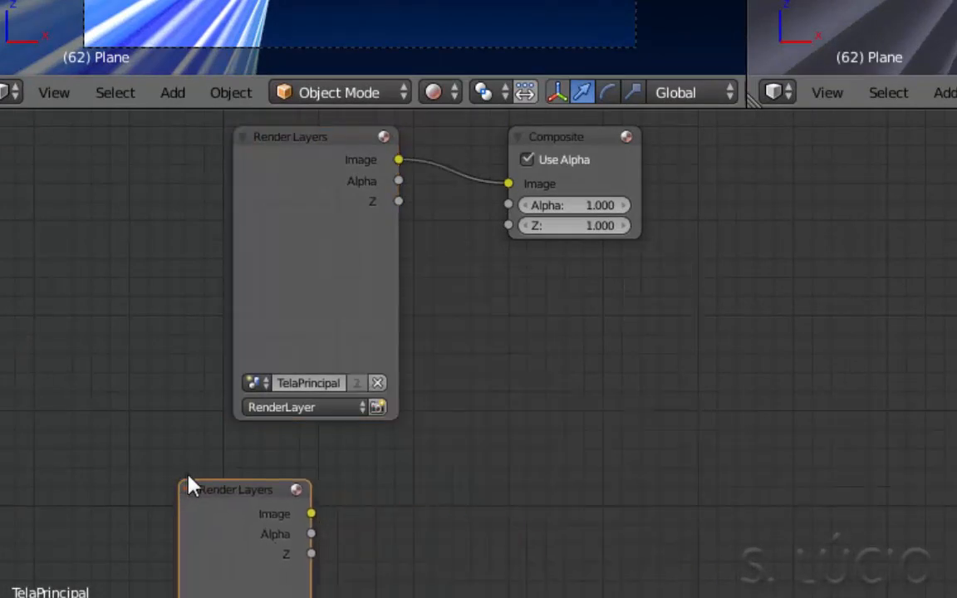
pyautogui.click(304, 468)
pyautogui.moveTo(304, 468); pyautogui.dragTo(314, 311, button='middle')
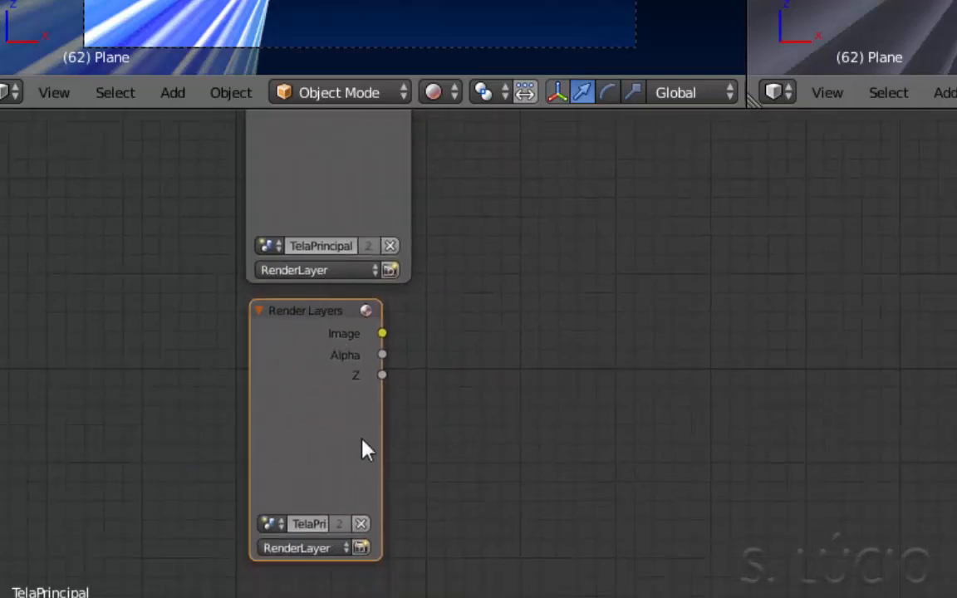
# Widen the second Render Layers node and set its scene to Streak.
pyautogui.moveTo(376, 442); pyautogui.dragTo(420, 449)
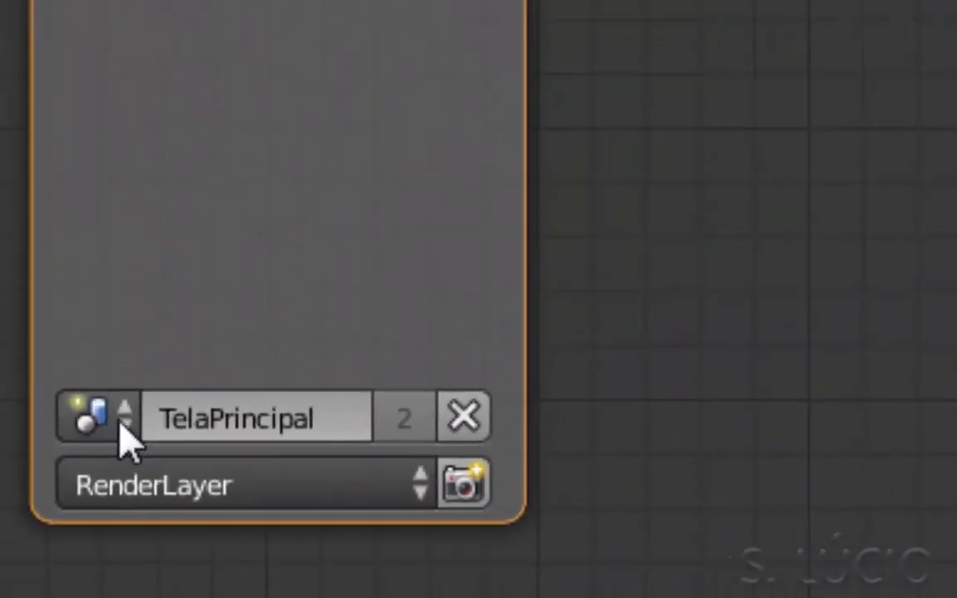
pyautogui.click(125, 280)
pyautogui.click(119, 106)
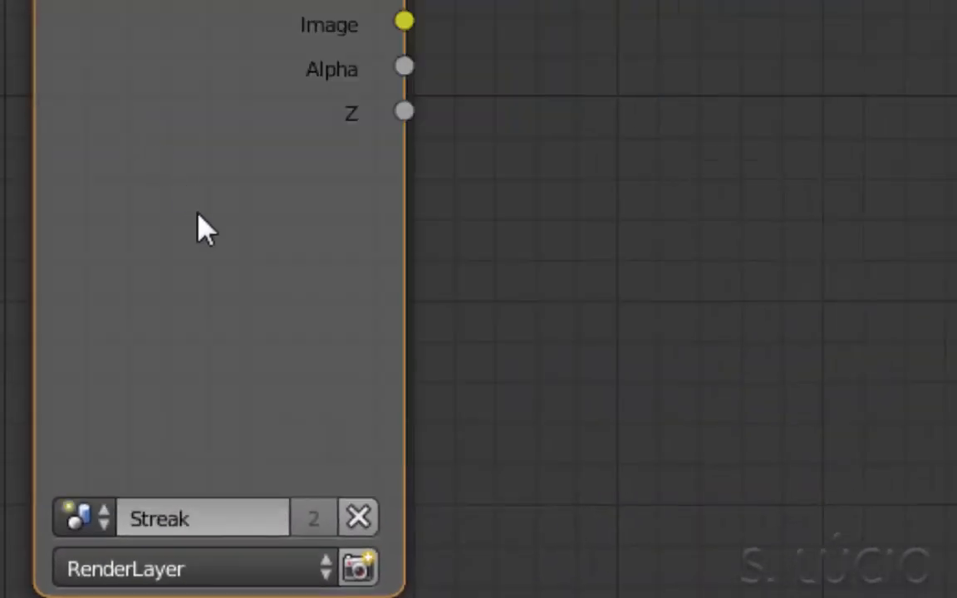
# Move the Composite node far to the right of the Render Layers nodes to make room between them.
pyautogui.moveTo(560, 342)
pyautogui.mouseDown(button='middle')
pyautogui.moveTo(551, 508)
pyautogui.moveTo(585, 519)
pyautogui.mouseUp(button='middle')
pyautogui.scroll(-9, 573, 499)
pyautogui.moveTo(736, 341); pyautogui.dragTo(538, 528, button='middle')
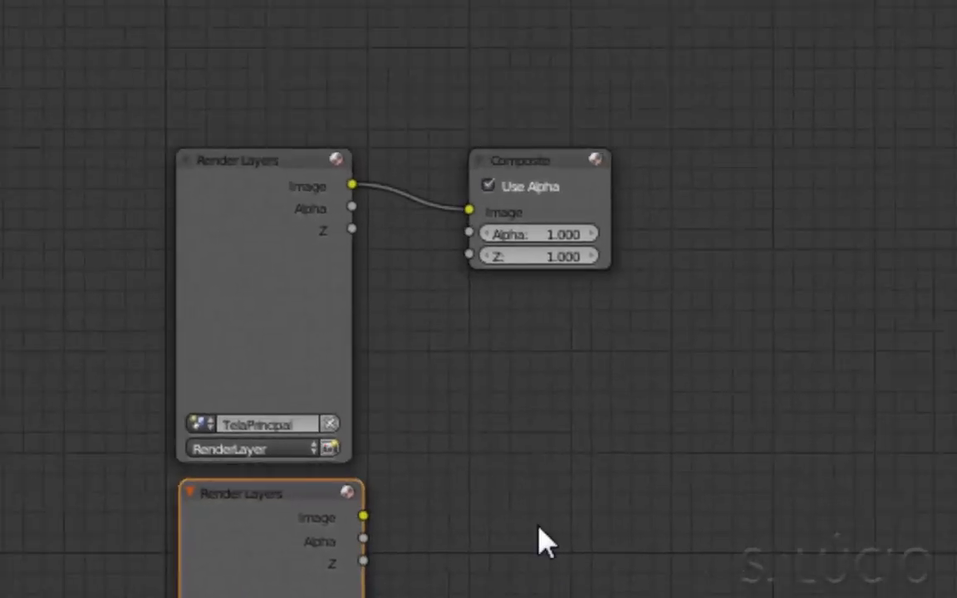
pyautogui.moveTo(538, 157); pyautogui.dragTo(947, 107)
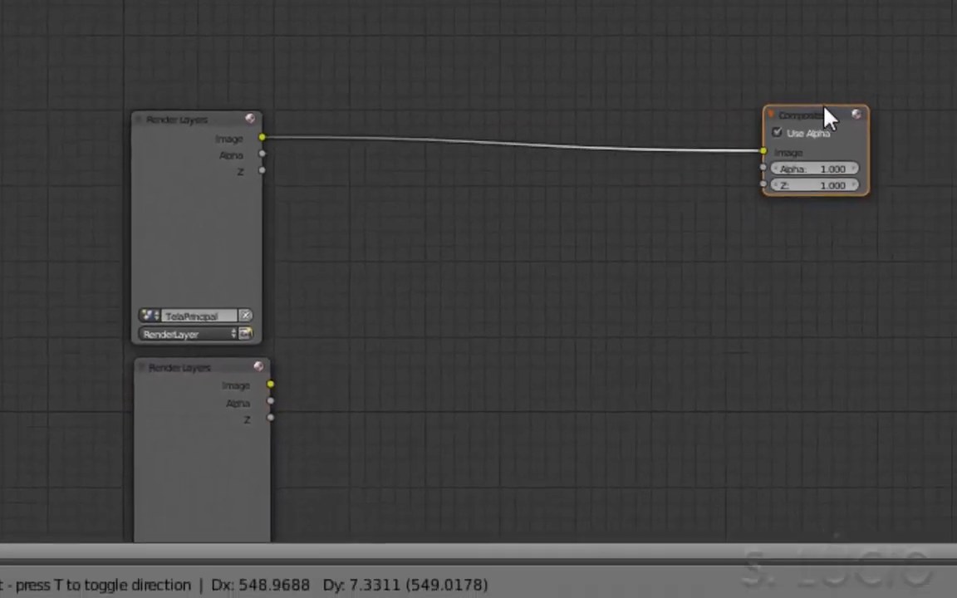
# Add a Reroute node and drop it onto the link just before the Composite node.
pyautogui.moveTo(603, 245); pyautogui.dragTo(543, 204, button='middle')
pyautogui.hotkey('shift', 'a')
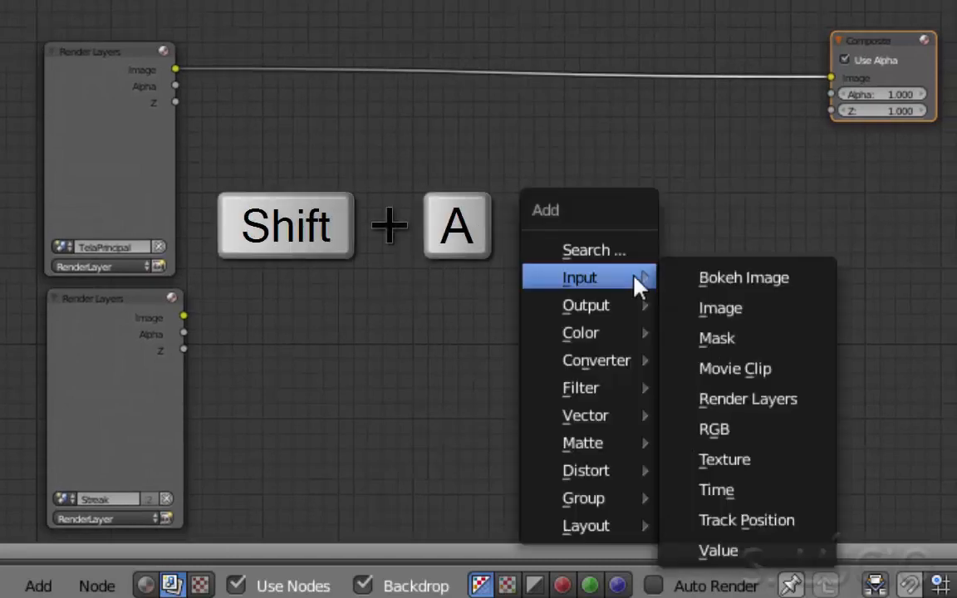
pyautogui.moveTo(616, 532)
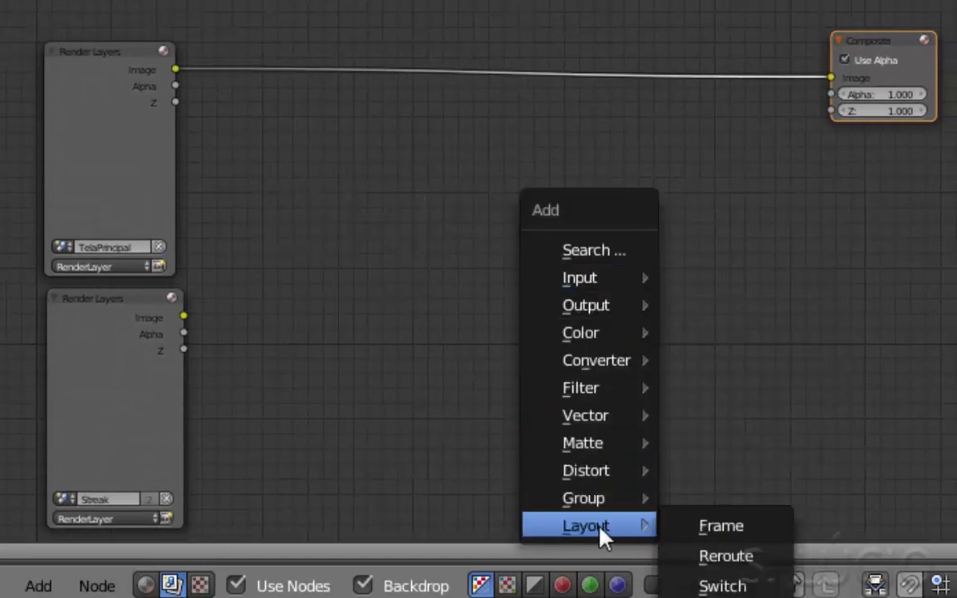
pyautogui.click(742, 563)
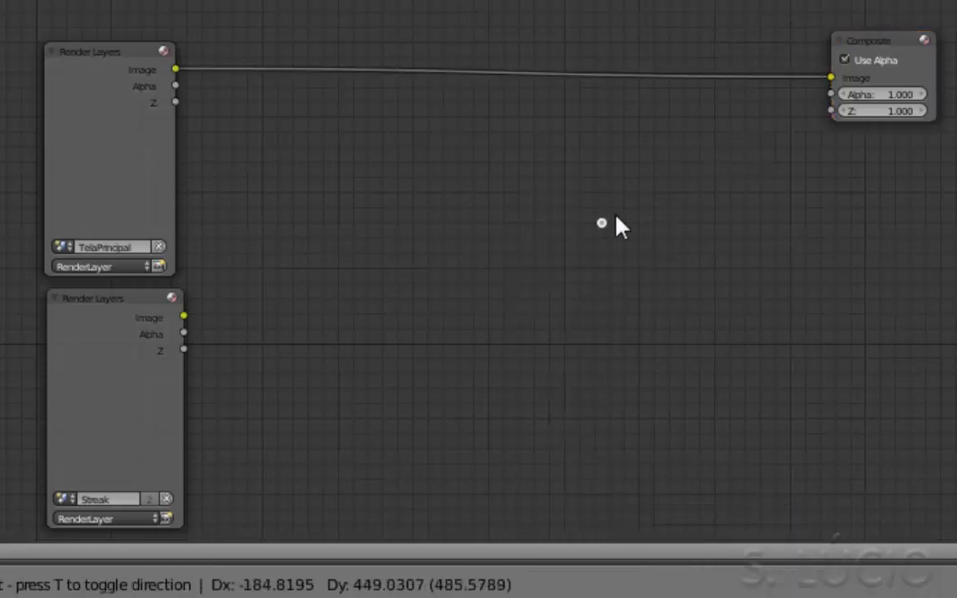
pyautogui.click(732, 80)
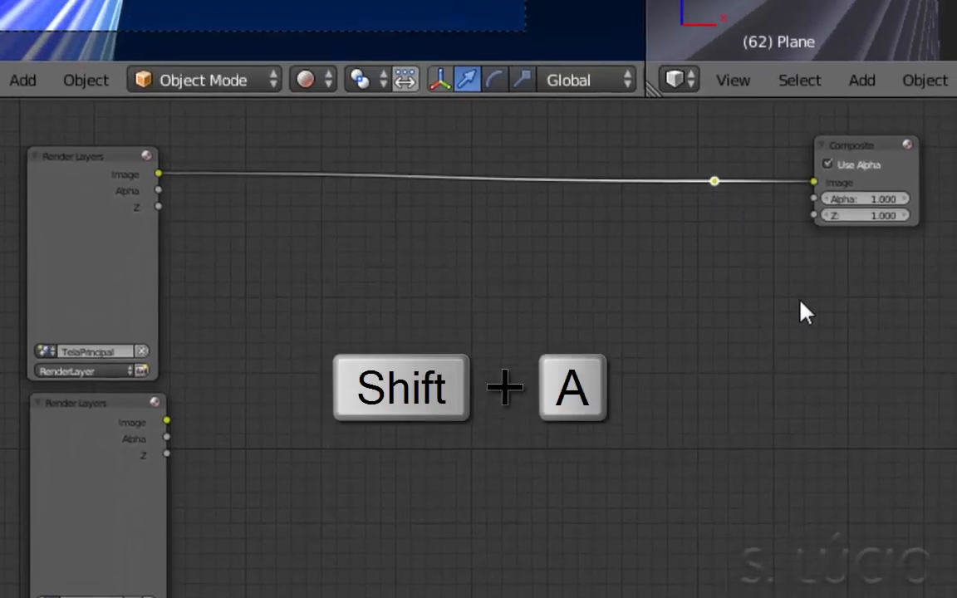
# Add a Viewer node below the Composite node and connect the reroute point to its Image input.
pyautogui.hotkey('shift', 'a')
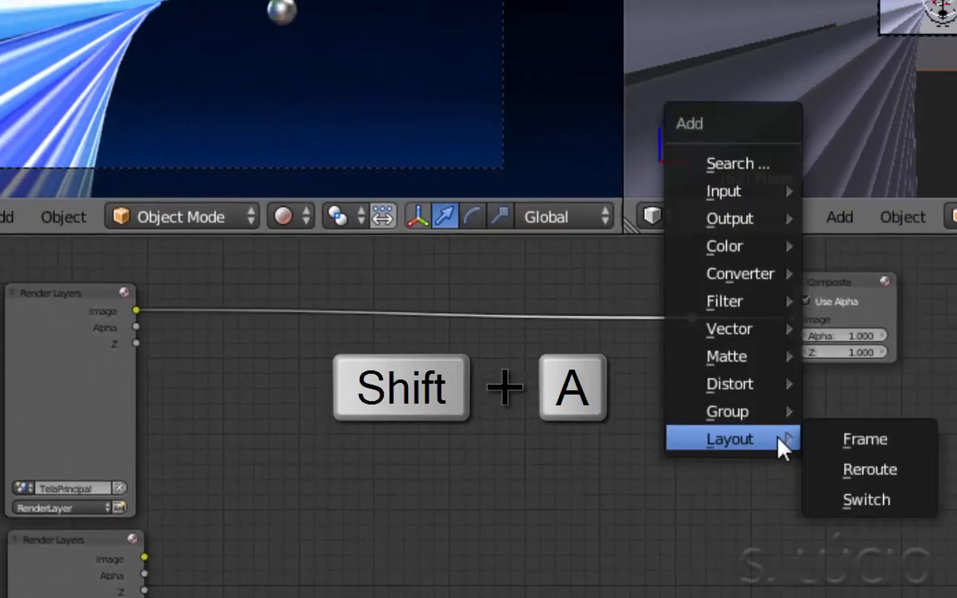
pyautogui.moveTo(752, 220)
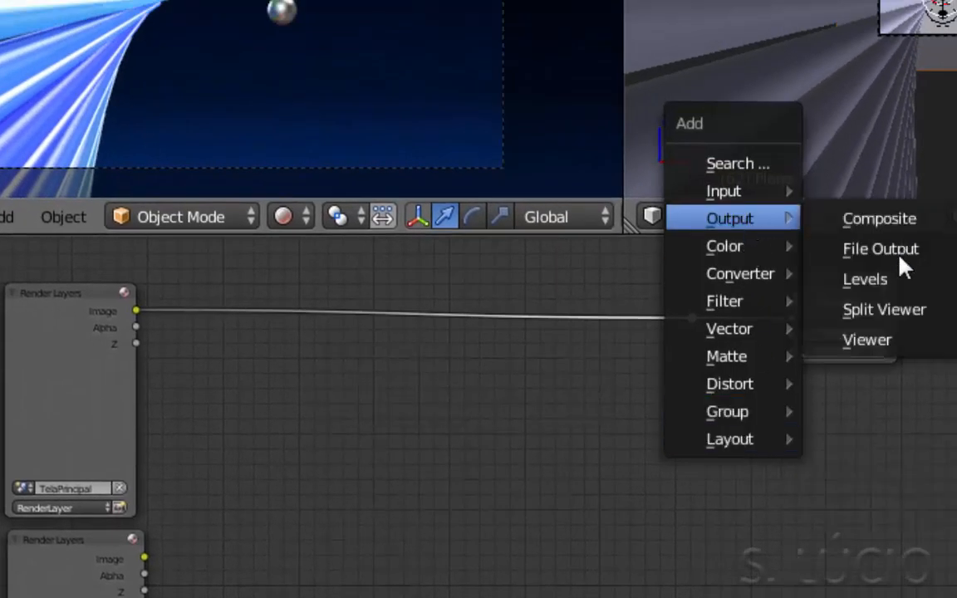
pyautogui.click(901, 348)
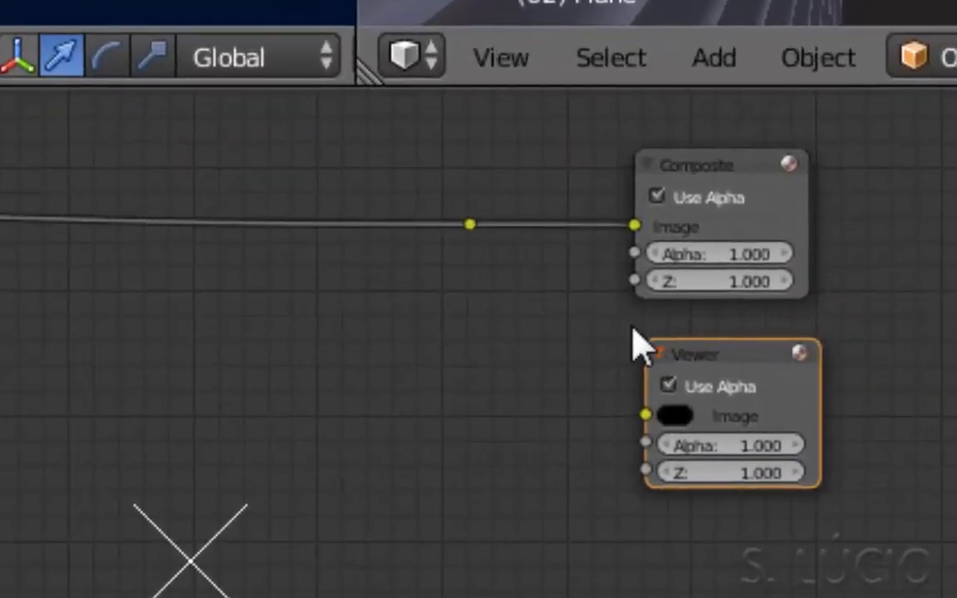
pyautogui.moveTo(466, 232); pyautogui.dragTo(476, 259)
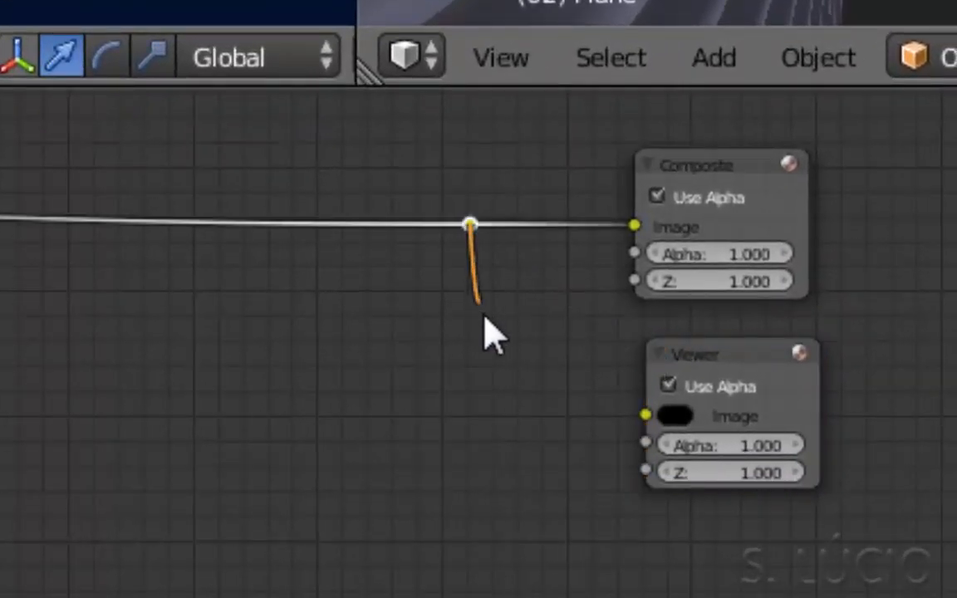
pyautogui.moveTo(682, 425); pyautogui.dragTo(642, 413)
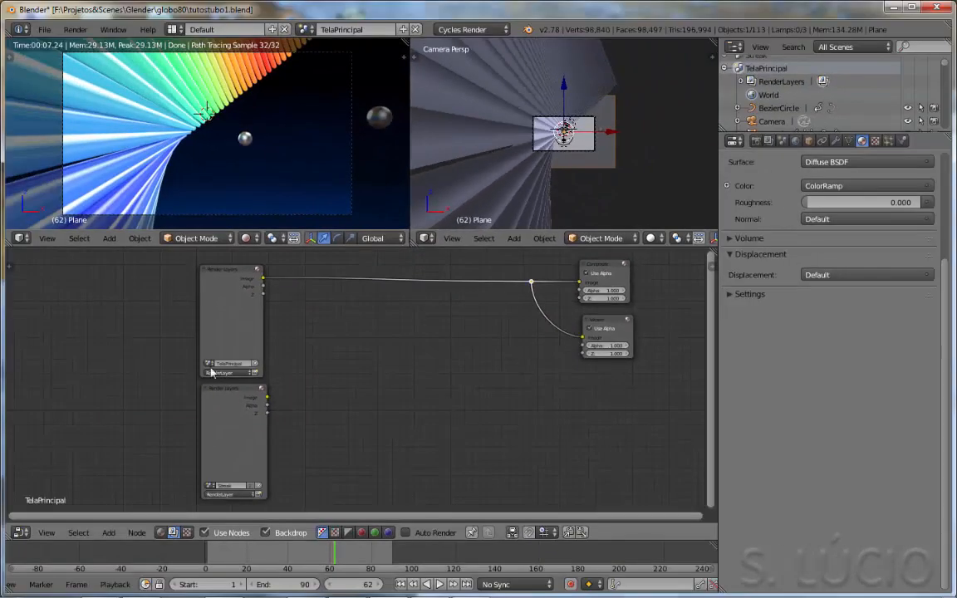
# Go to frame 141, render the TelaPrincipal render layer from its node, and return the area to the Node Editor.
pyautogui.scroll(1, 193, 331)
pyautogui.moveTo(338, 552); pyautogui.dragTo(500, 570)
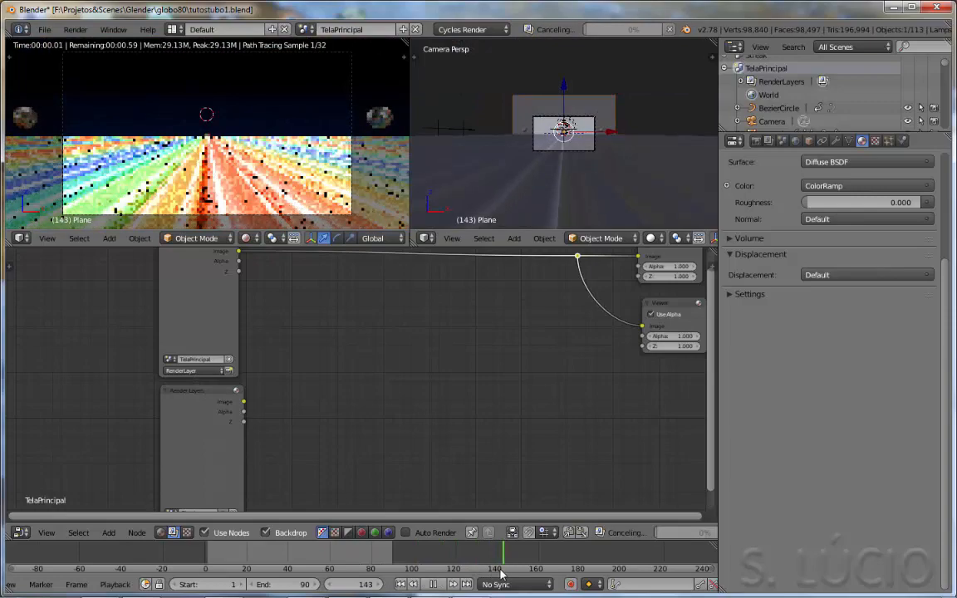
pyautogui.moveTo(279, 324); pyautogui.dragTo(273, 377, button='middle')
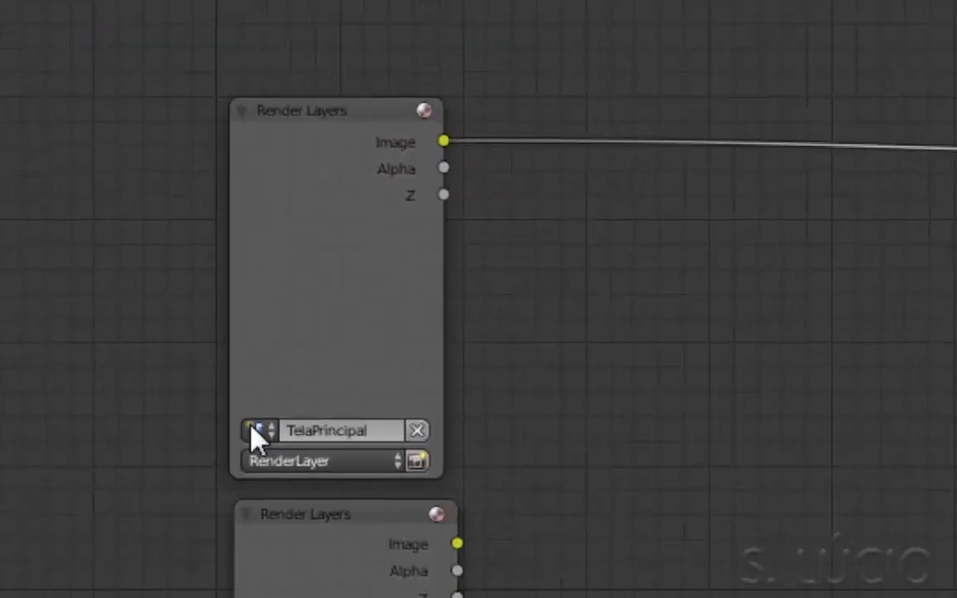
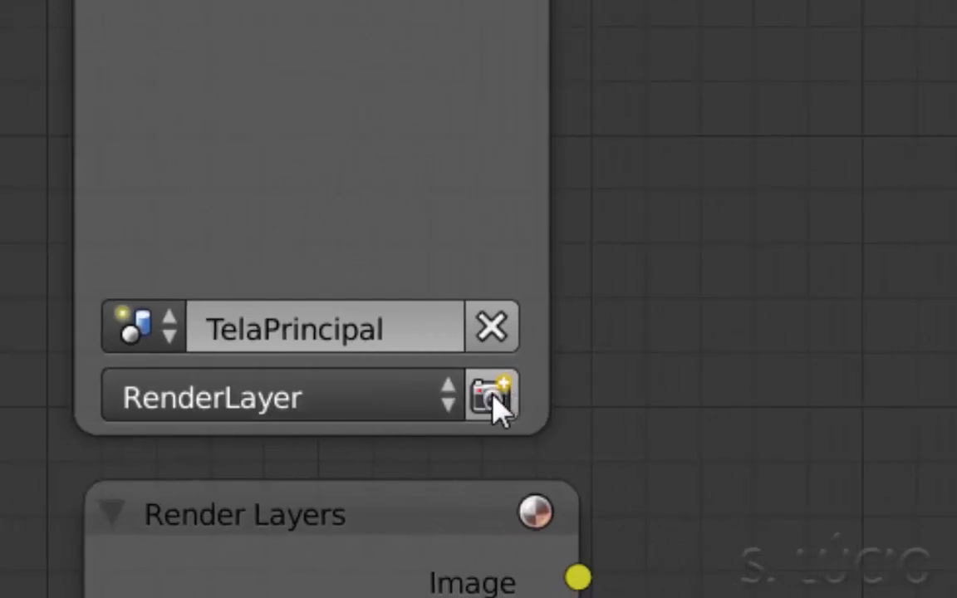
pyautogui.click(494, 399)
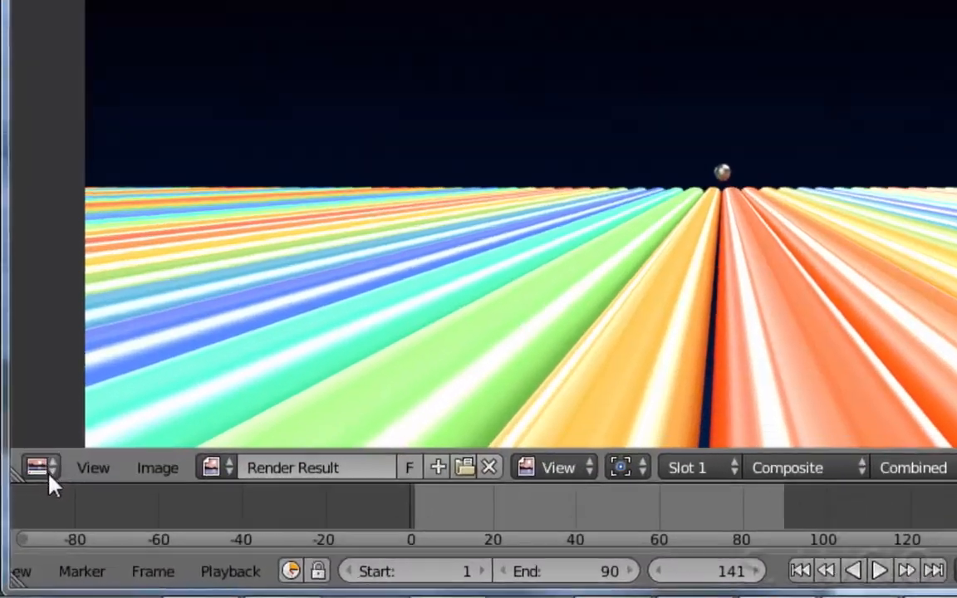
pyautogui.click(45, 472)
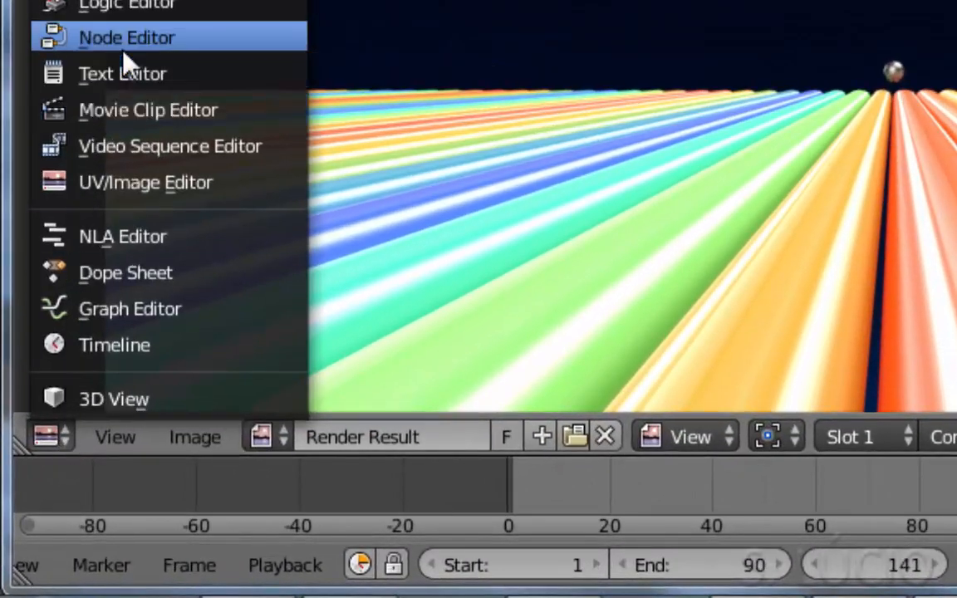
pyautogui.click(123, 42)
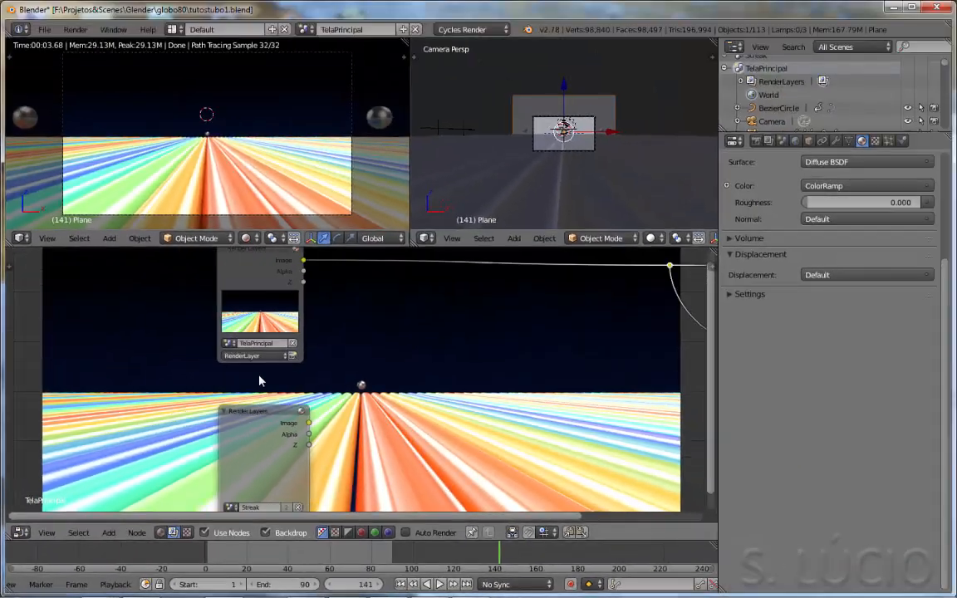
# Shrink the backdrop image in the compositor until it fits inside the node area.
pyautogui.scroll(-1, 259, 380)
pyautogui.moveTo(288, 380); pyautogui.dragTo(166, 368, button='middle')
pyautogui.scroll(-1, 183, 386)
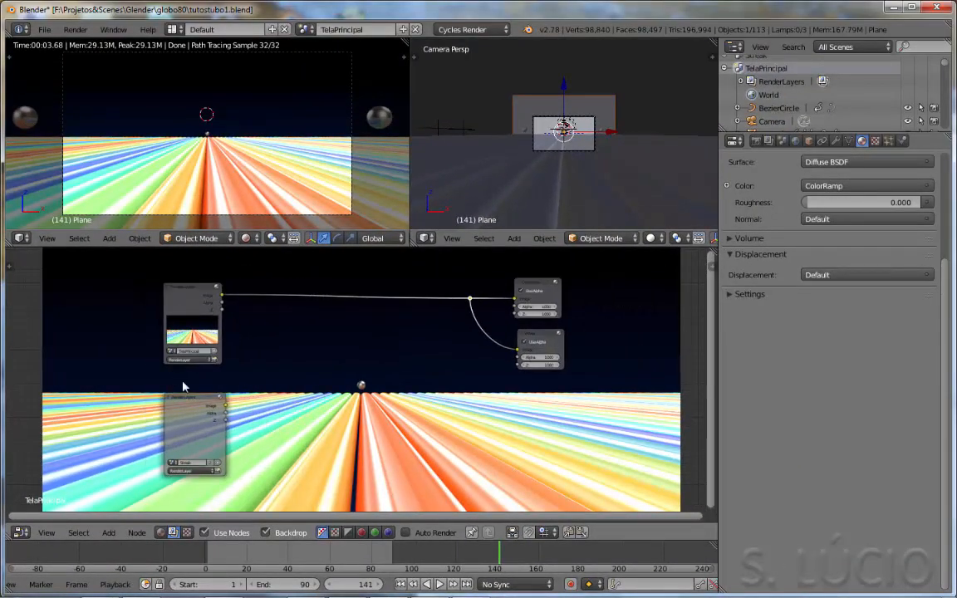
pyautogui.press('v')
pyautogui.press('v')
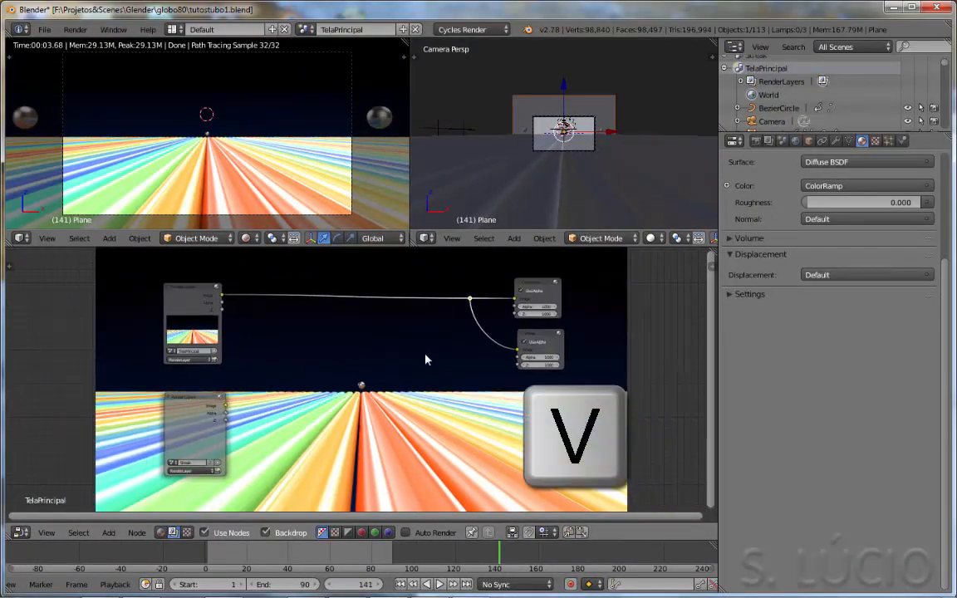
pyautogui.press('v')
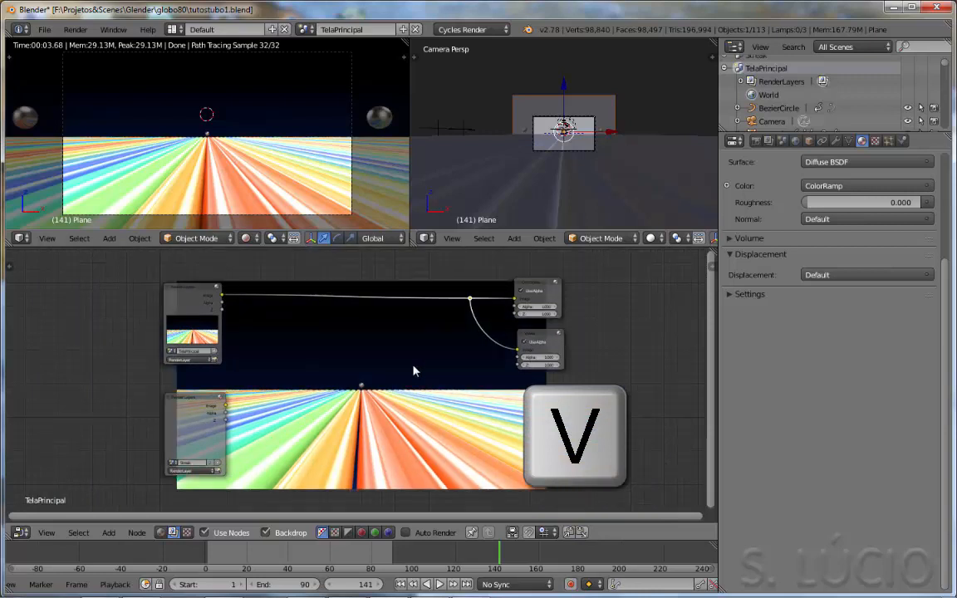
pyautogui.hotkey('alt', 'v')
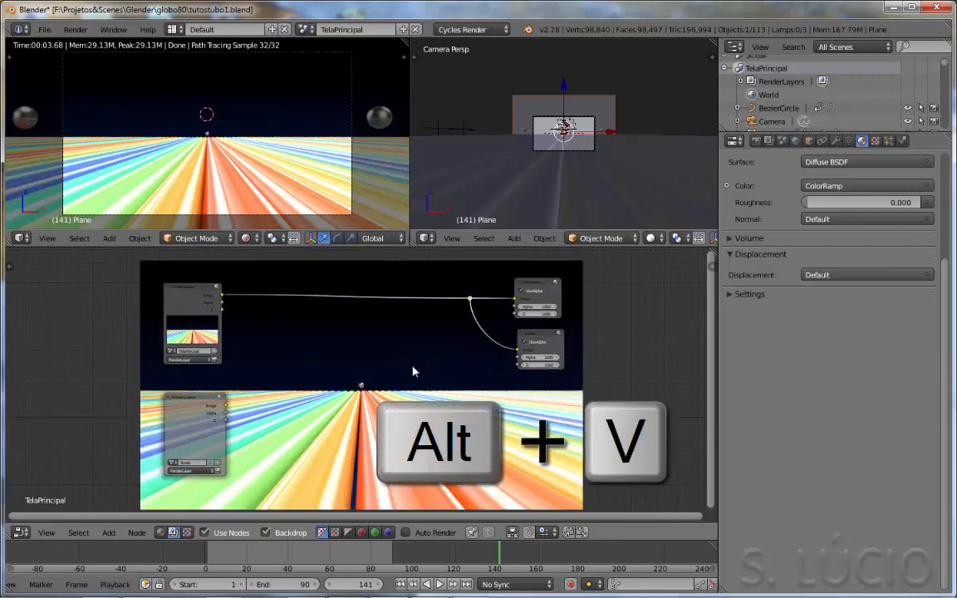
pyautogui.press('v')
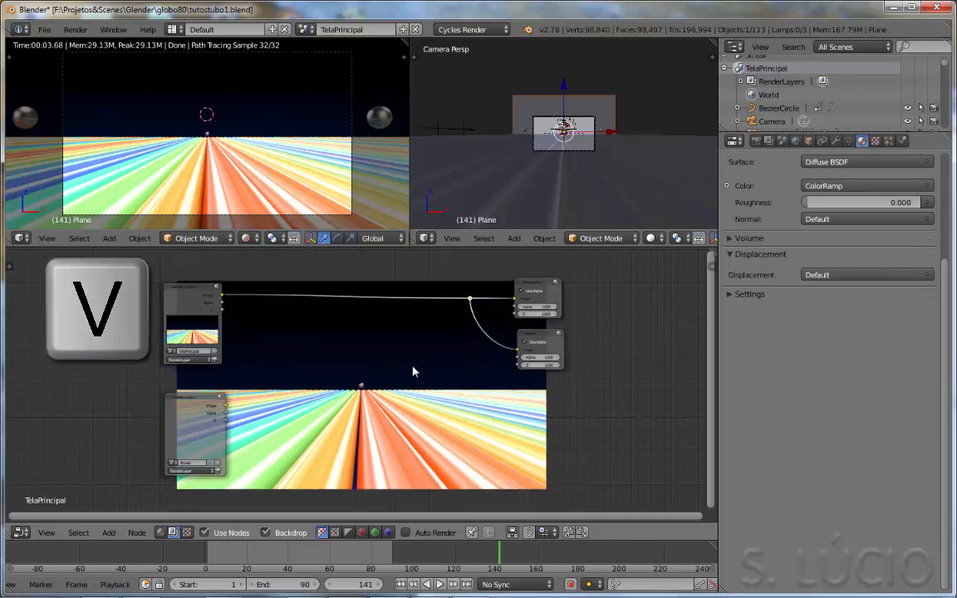
# Add a Mix color node and insert it on the link between the TelaPrincipal Render Layers node and the reroute point.
pyautogui.scroll(1, 274, 410)
pyautogui.moveTo(266, 412); pyautogui.dragTo(219, 410, button='middle')
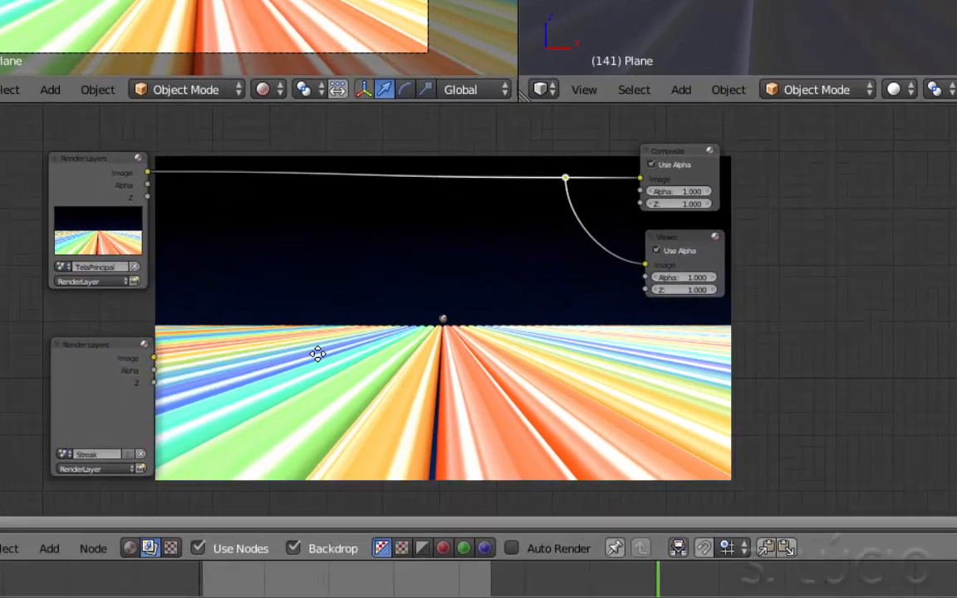
pyautogui.hotkey('shift', 'a')
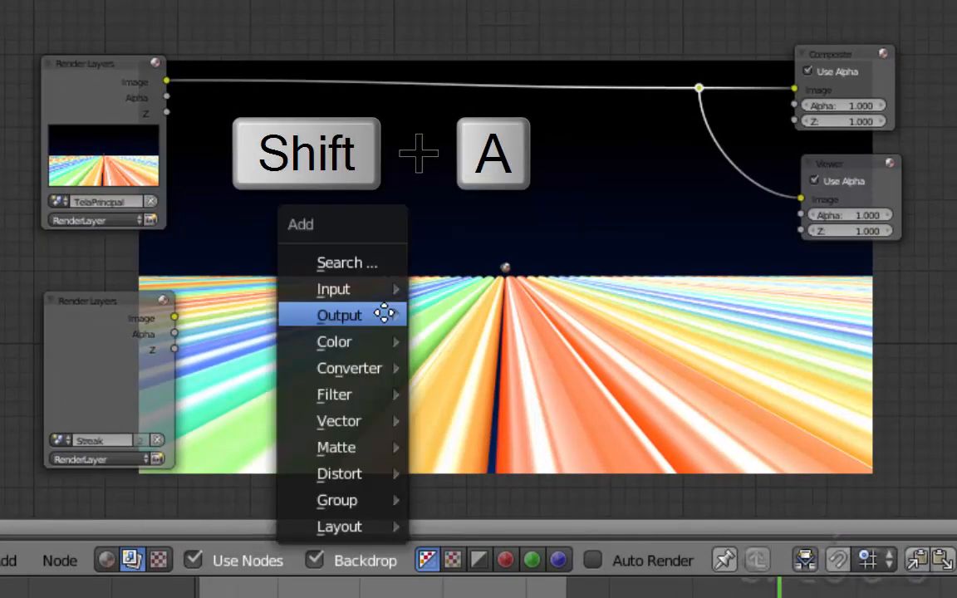
pyautogui.moveTo(385, 313)
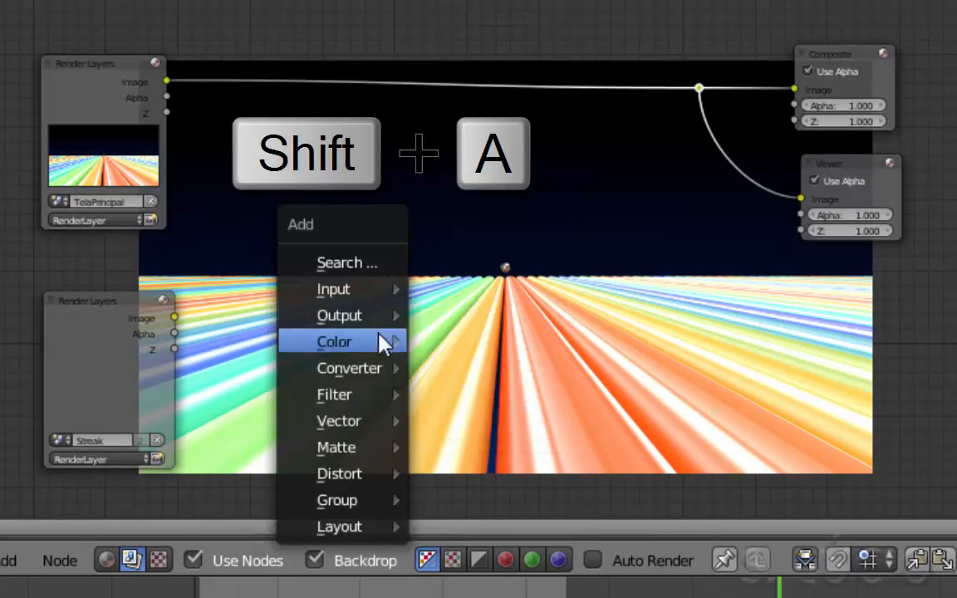
pyautogui.moveTo(372, 372)
pyautogui.moveTo(346, 342)
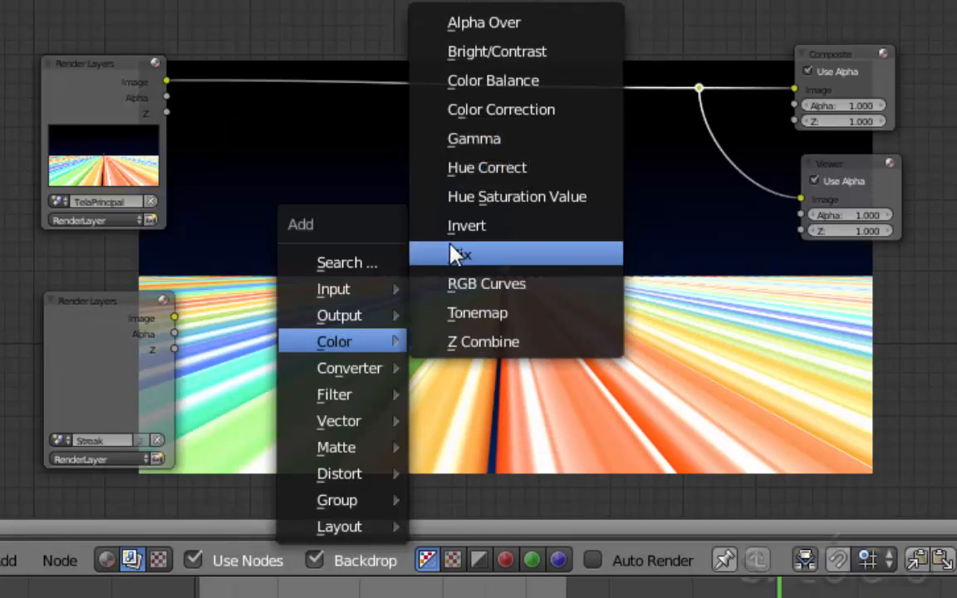
pyautogui.click(465, 261)
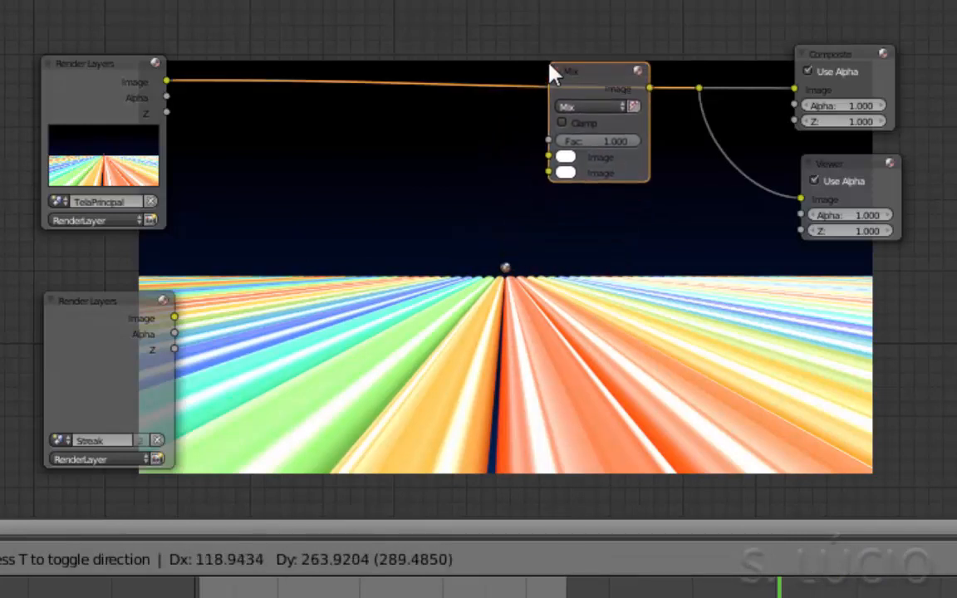
pyautogui.click(549, 65)
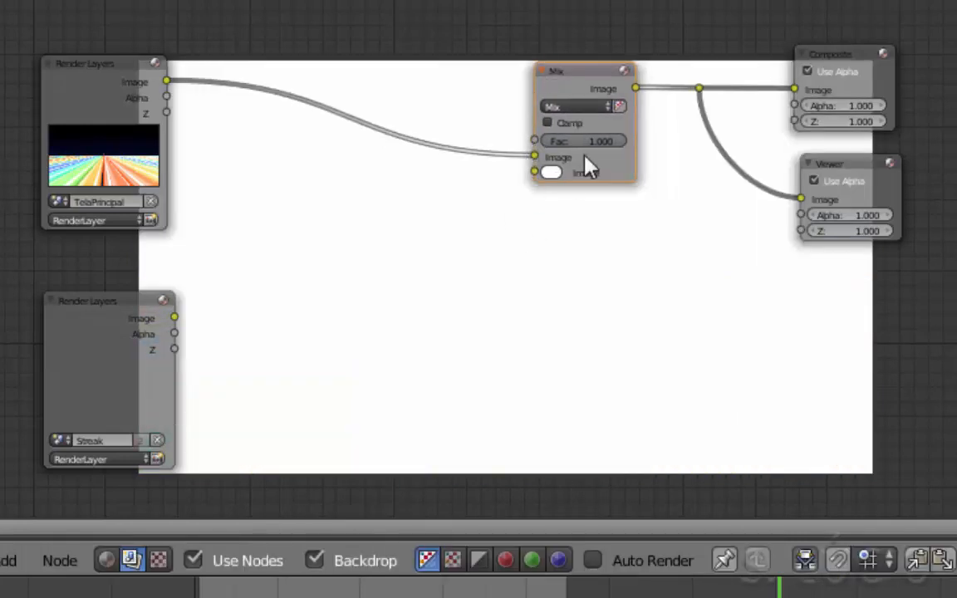
# Connect the Streak Render Layers node's Image output to the Mix node's second Image input.
pyautogui.moveTo(590, 143)
pyautogui.mouseDown()
pyautogui.moveTo(503, 143)
pyautogui.moveTo(591, 143)
pyautogui.mouseUp()
pyautogui.moveTo(175, 317); pyautogui.dragTo(271, 290)
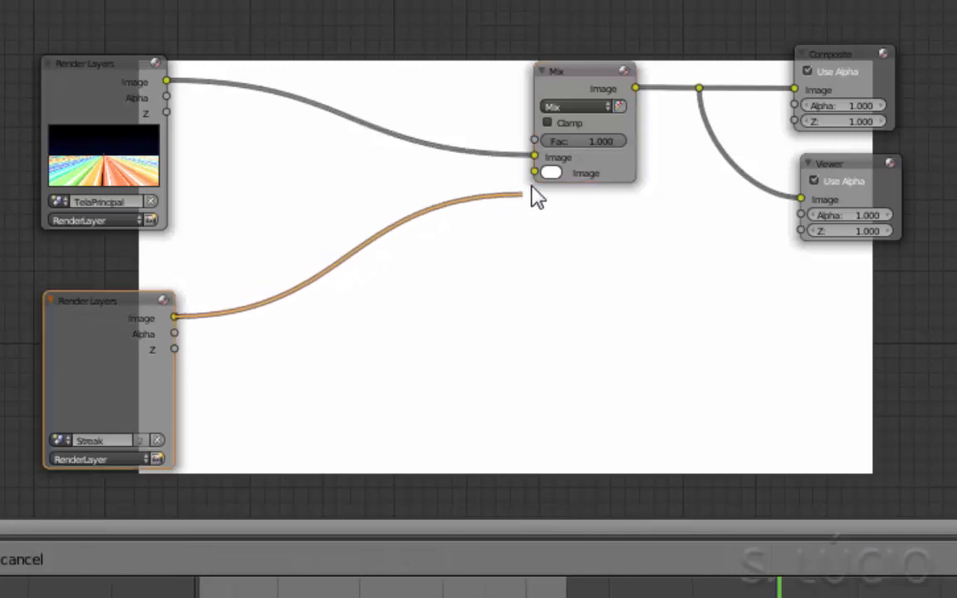
pyautogui.moveTo(544, 181); pyautogui.dragTo(538, 175)
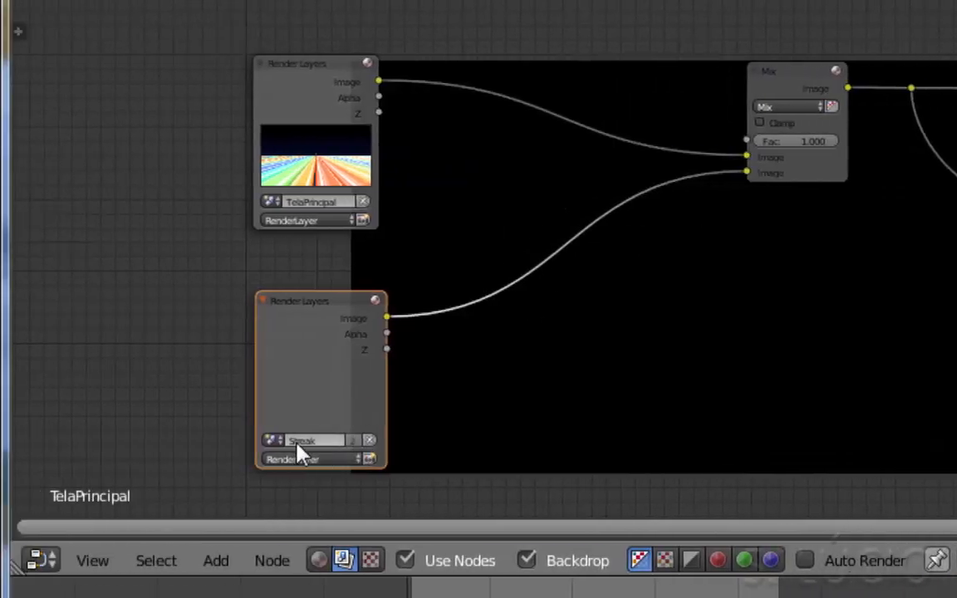
# Render the Streak render layer from its node and switch the area back to the Node Editor.
pyautogui.moveTo(340, 382); pyautogui.dragTo(422, 303, button='middle')
pyautogui.scroll(5, 442, 390)
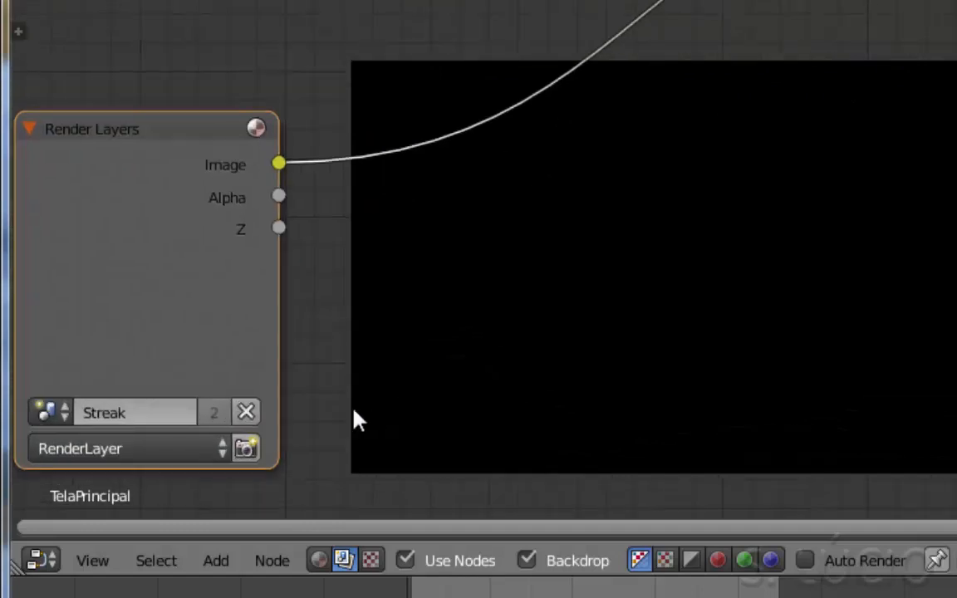
pyautogui.click(242, 453)
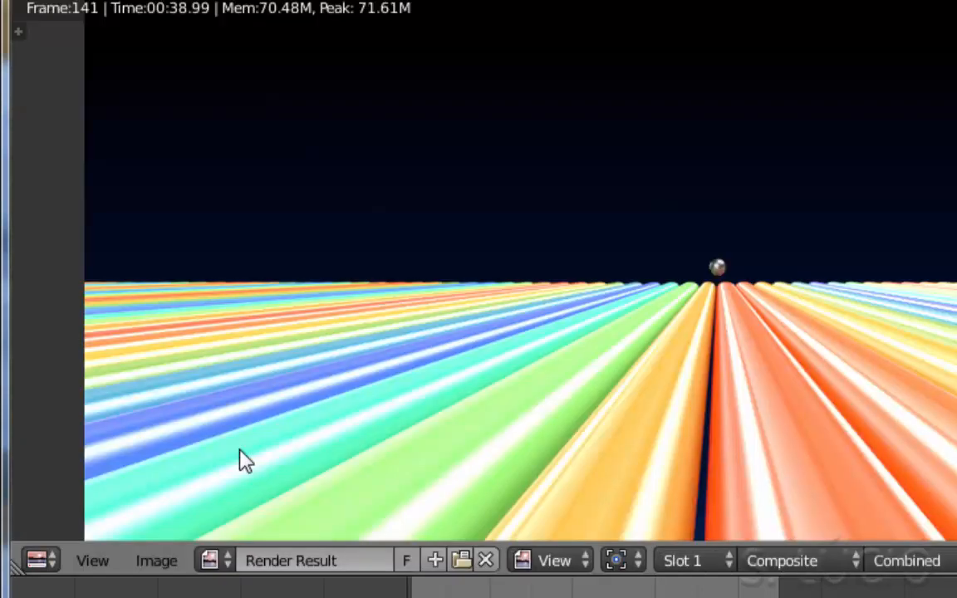
pyautogui.scroll(-4, 462, 214)
pyautogui.scroll(2, 463, 215)
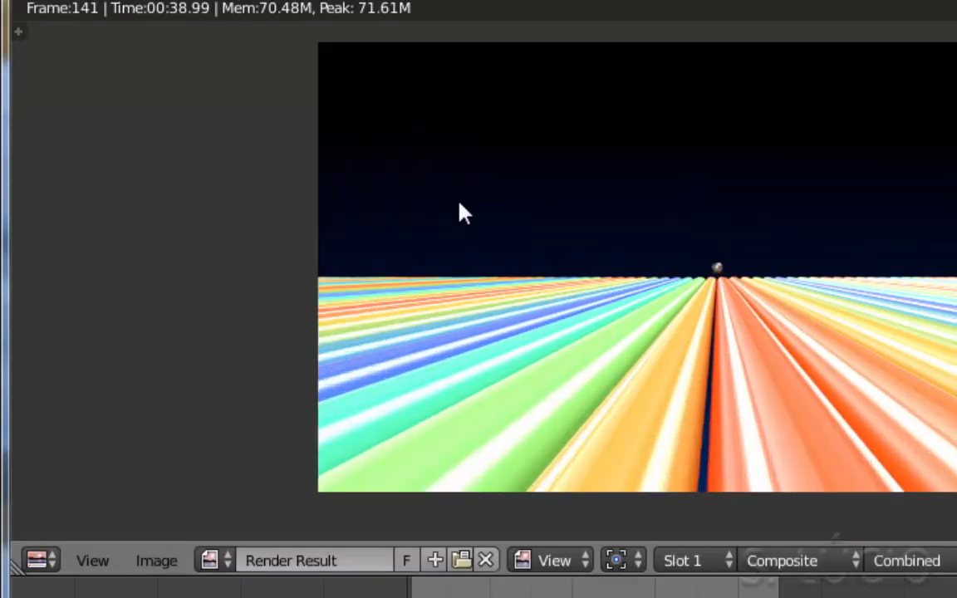
pyautogui.click(37, 561)
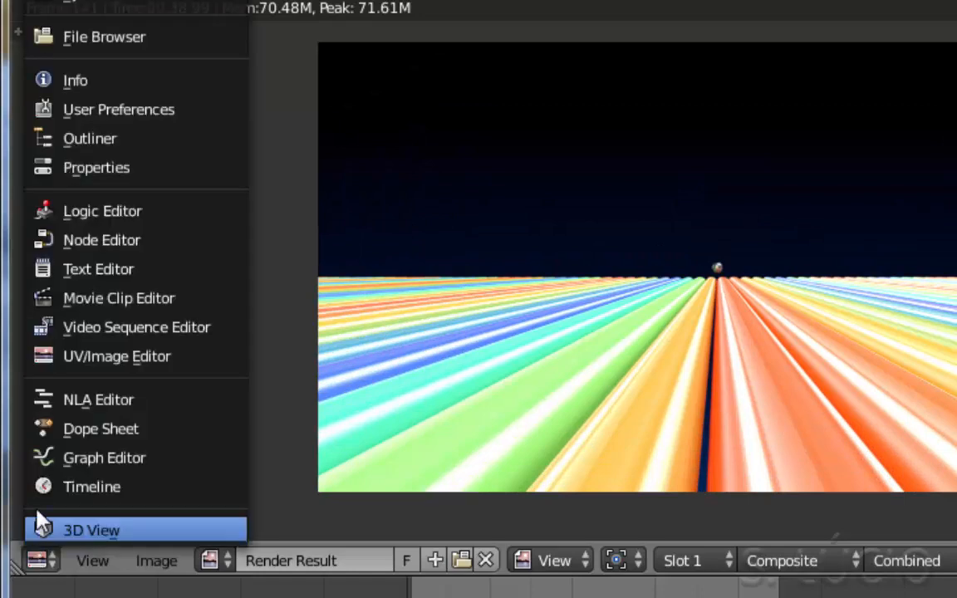
pyautogui.click(106, 246)
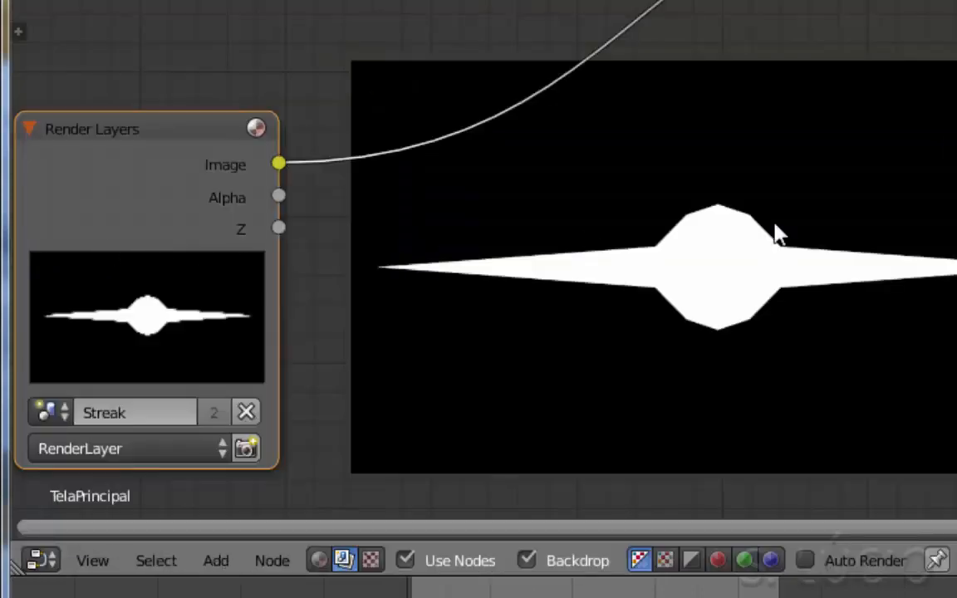
# Lower the Mix node's factor to 0.655 so both scenes blend in the backdrop.
pyautogui.scroll(-9, 698, 246)
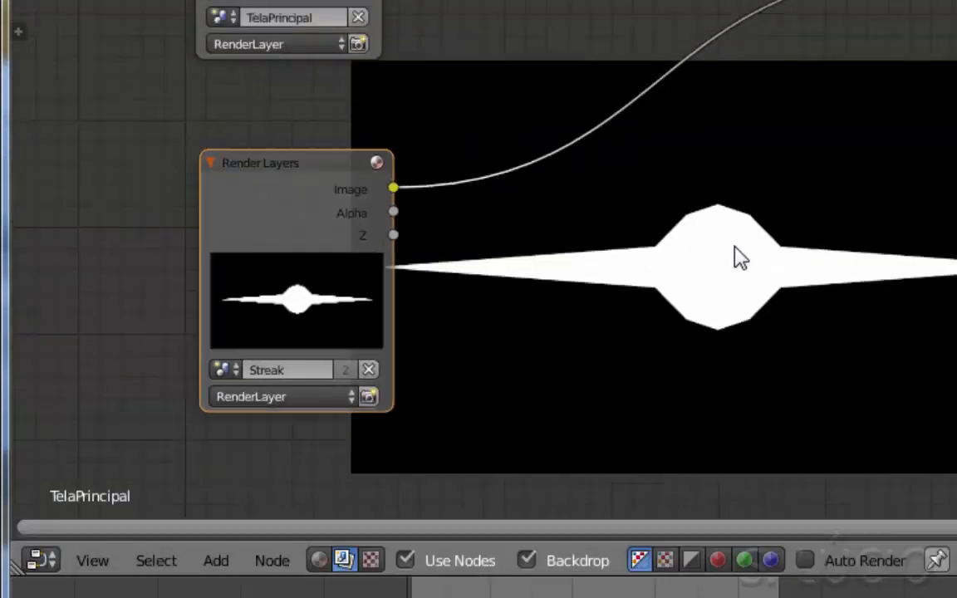
pyautogui.scroll(1, 818, 237)
pyautogui.moveTo(794, 266); pyautogui.dragTo(691, 392, button='middle')
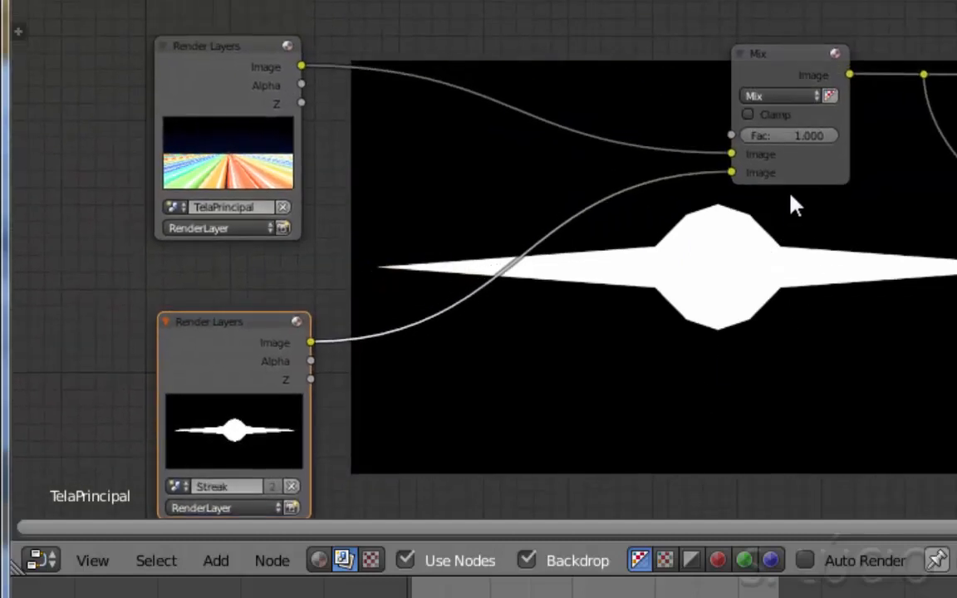
pyautogui.moveTo(822, 123); pyautogui.dragTo(798, 123)
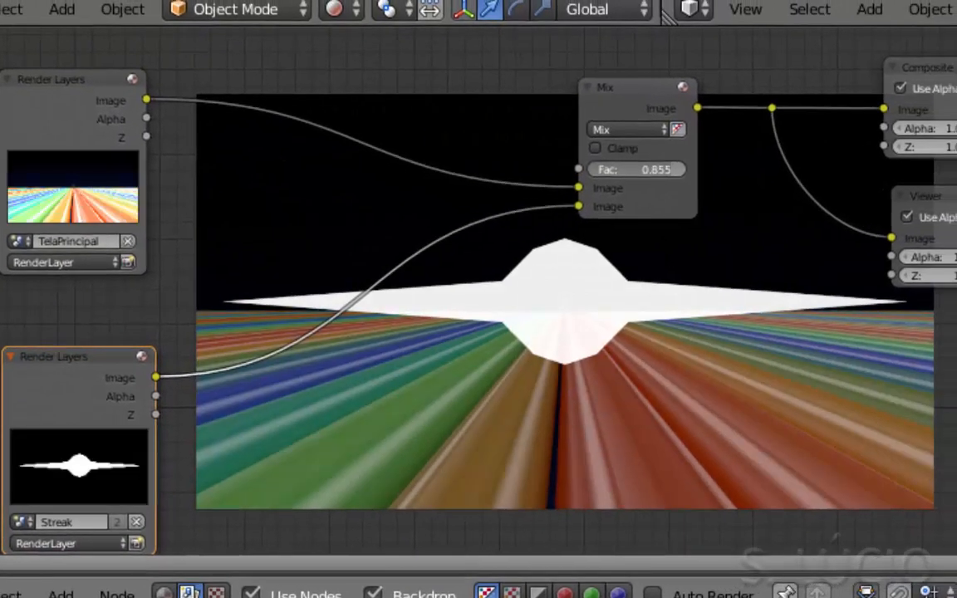
pyautogui.moveTo(657, 169); pyautogui.dragTo(619, 169)
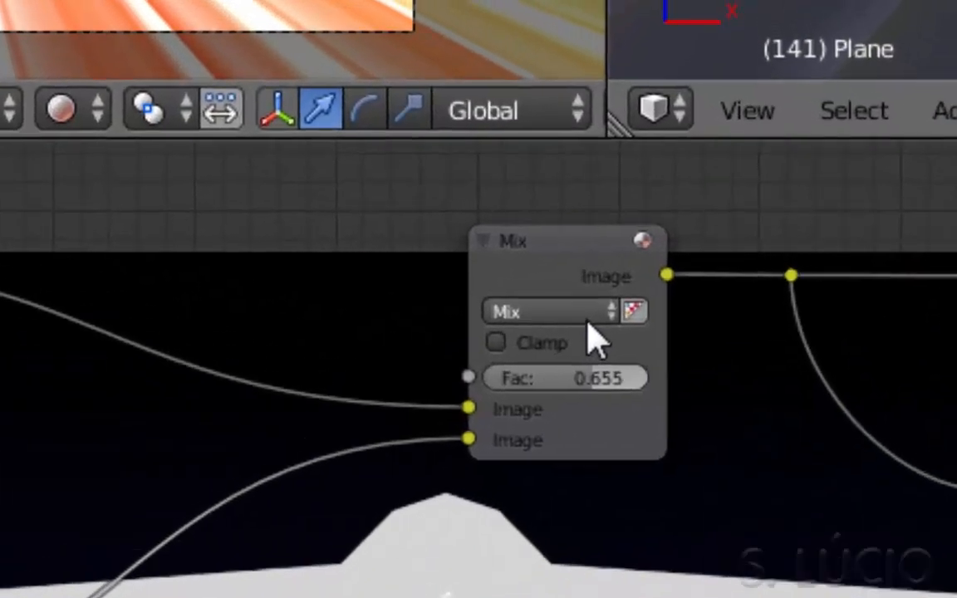
# Change the Mix node's blend mode to Add.
pyautogui.click(651, 133)
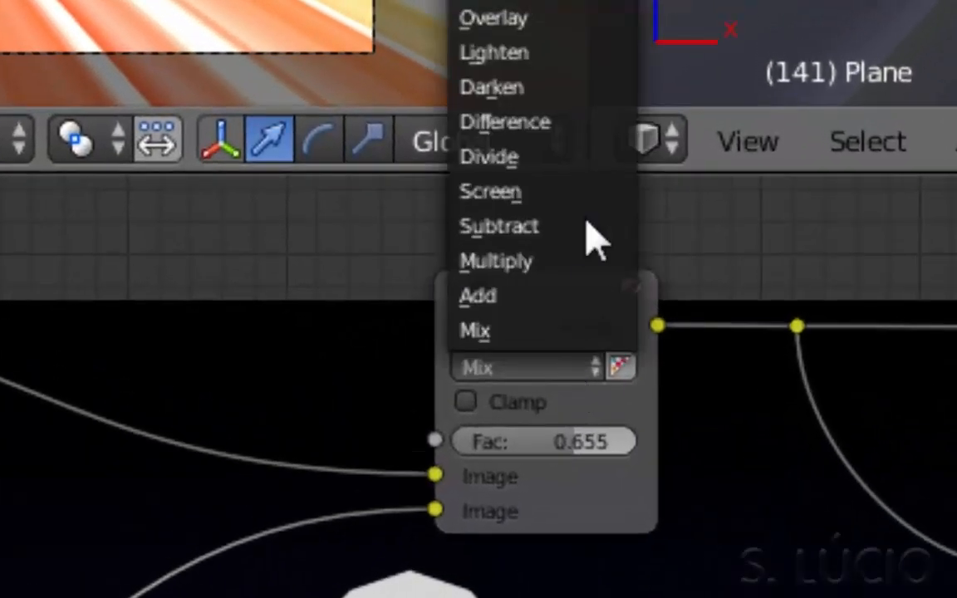
pyautogui.click(482, 300)
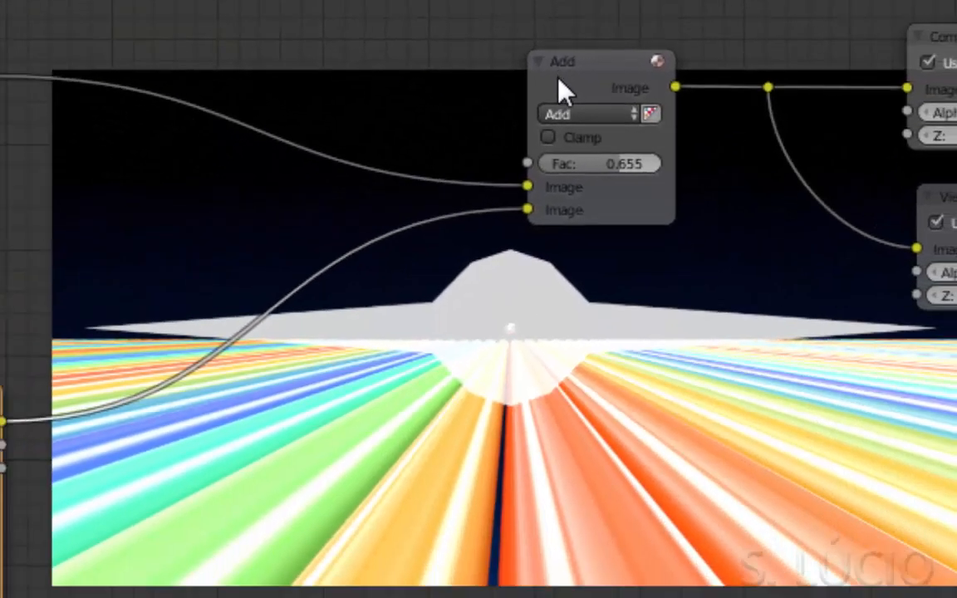
pyautogui.scroll(1, 567, 333)
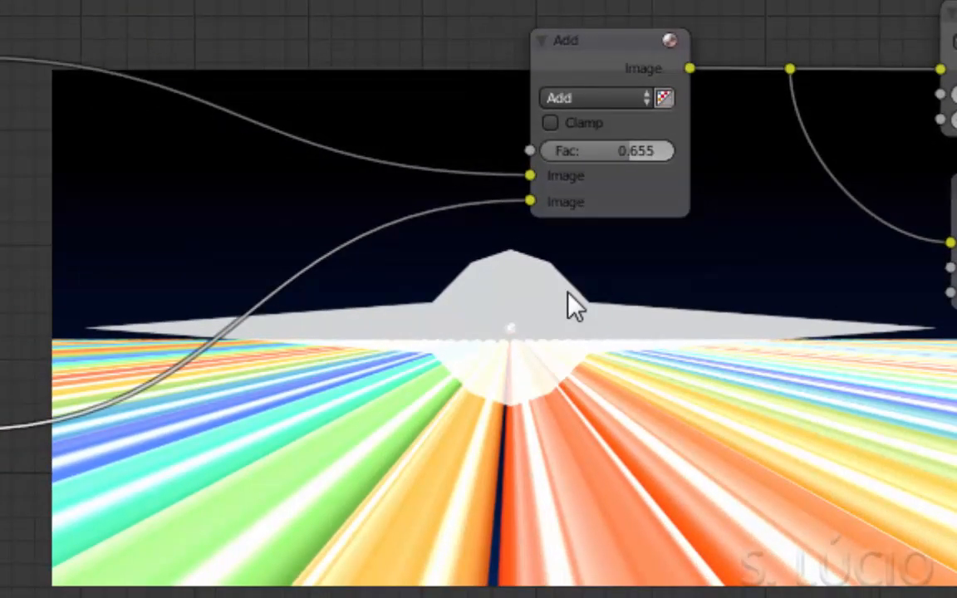
# Set the Add node's factor to 1.000 and insert a Scale node between the Streak render layer and the Add node.
pyautogui.moveTo(608, 151); pyautogui.dragTo(656, 151)
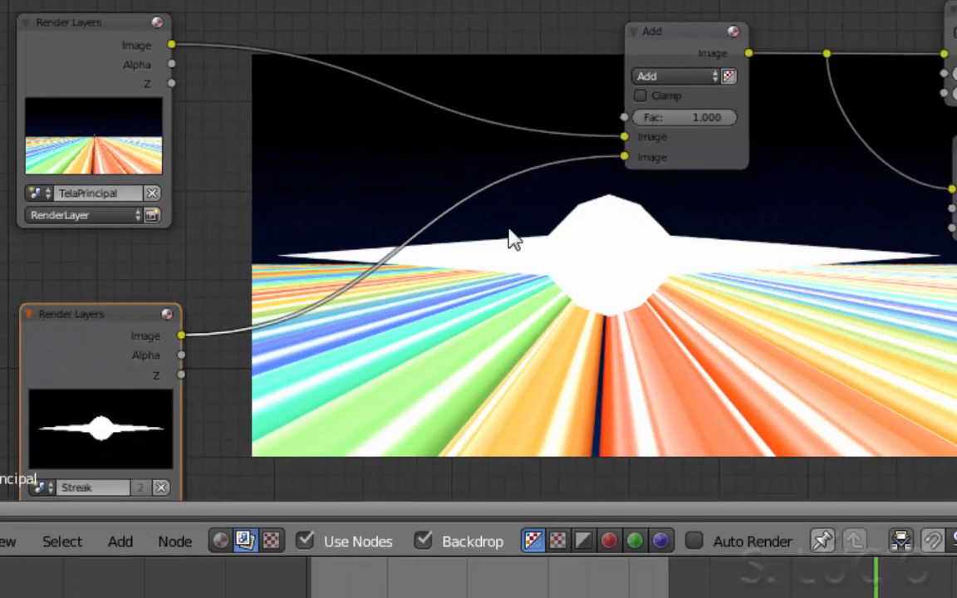
pyautogui.moveTo(333, 319); pyautogui.dragTo(376, 271, button='middle')
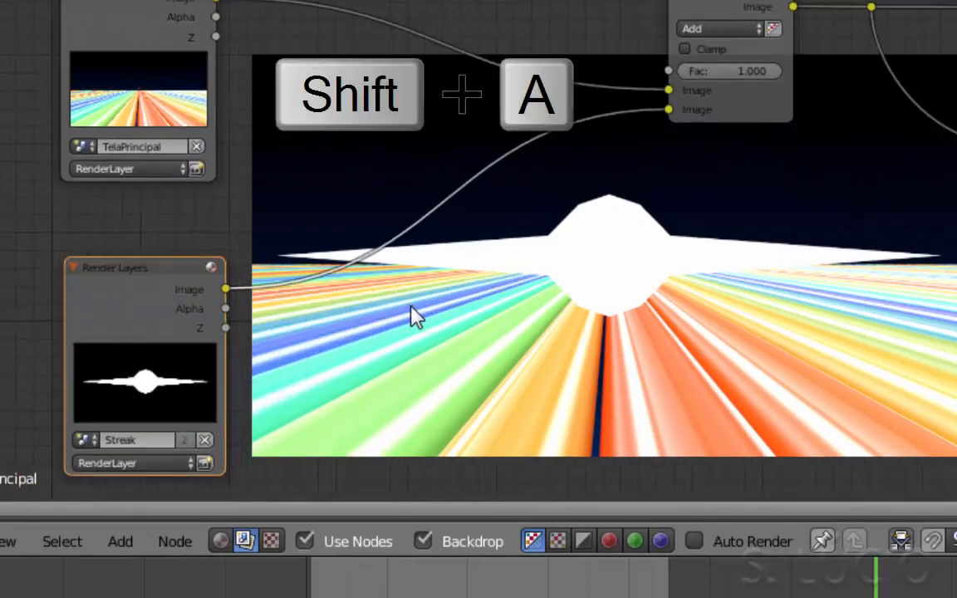
pyautogui.hotkey('shift', 'a')
pyautogui.moveTo(415, 316)
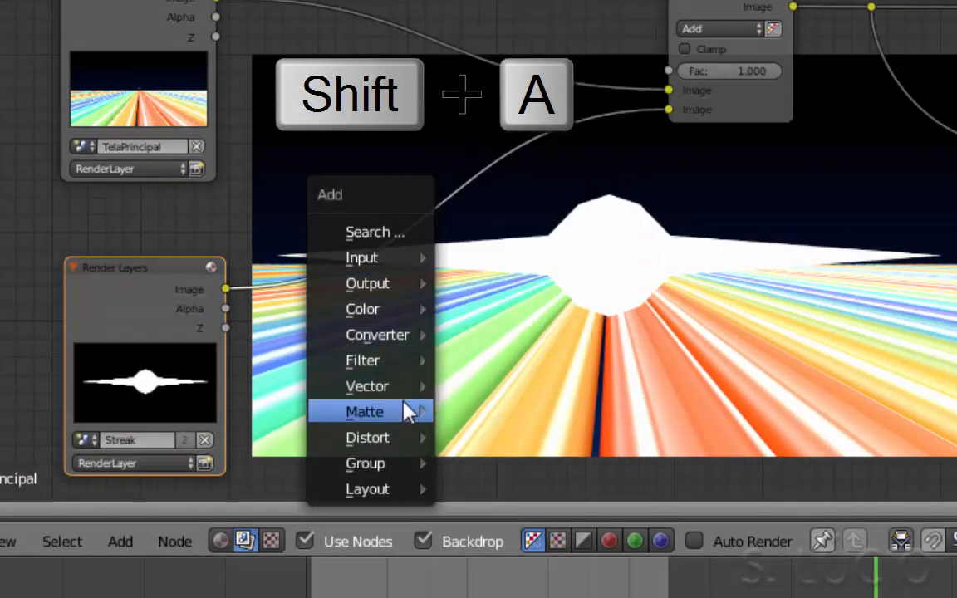
pyautogui.moveTo(407, 442)
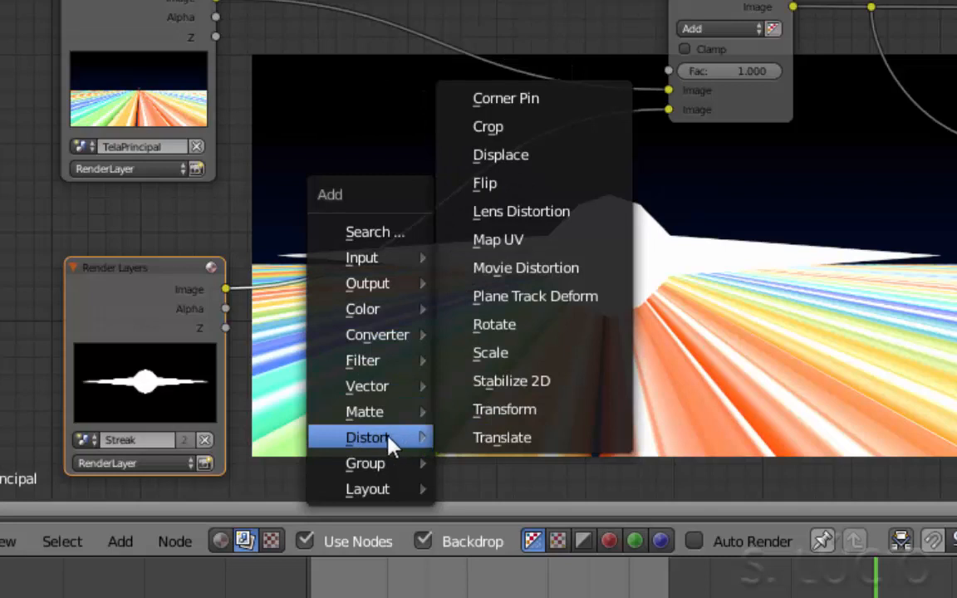
pyautogui.click(507, 355)
pyautogui.click(310, 208)
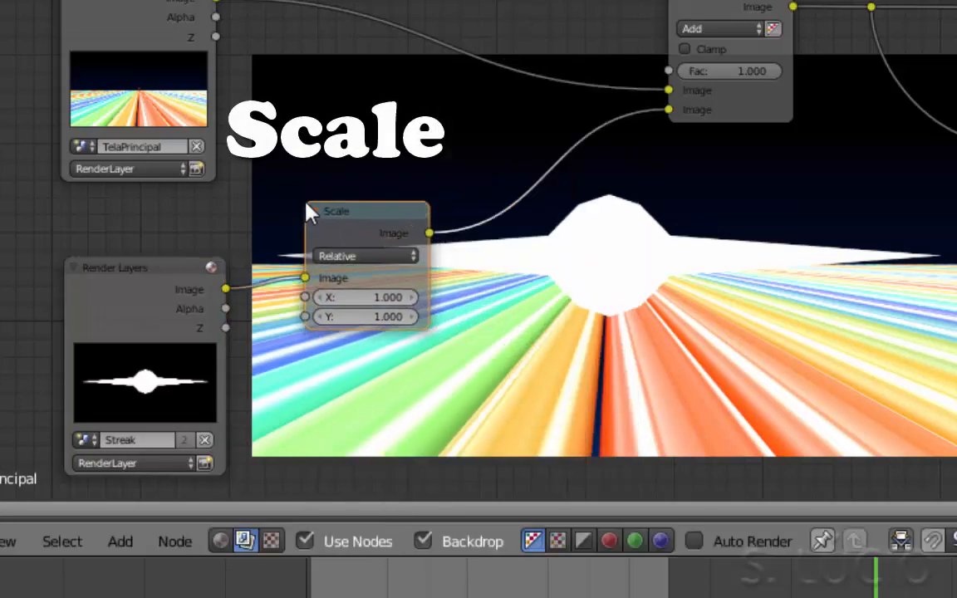
# Set the Scale node's X to 1.200 and Y to 0.300.
pyautogui.moveTo(241, 341); pyautogui.dragTo(334, 322, button='middle')
pyautogui.scroll(4, 114, 314)
pyautogui.scroll(3, 303, 311)
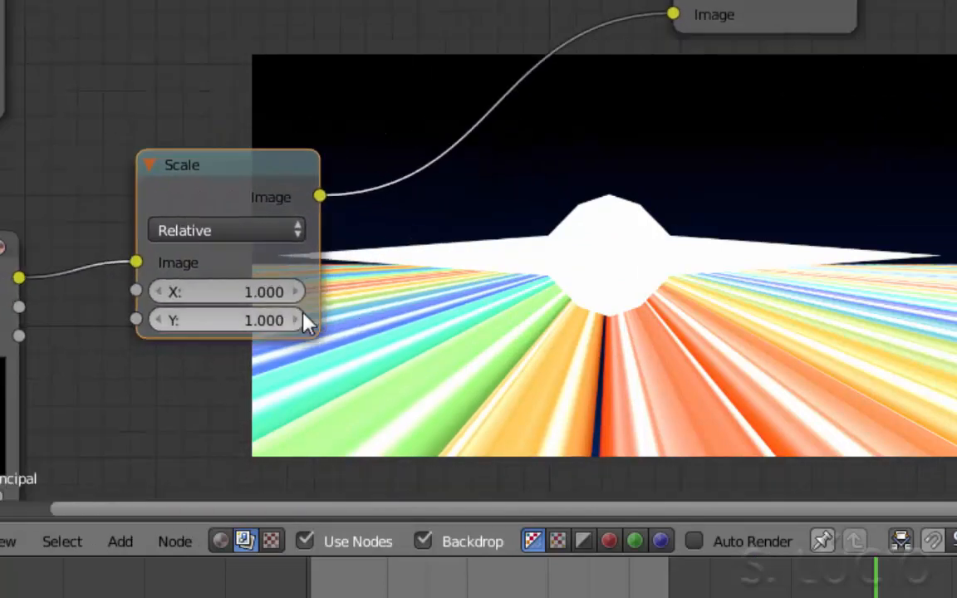
pyautogui.moveTo(184, 300); pyautogui.dragTo(83, 301)
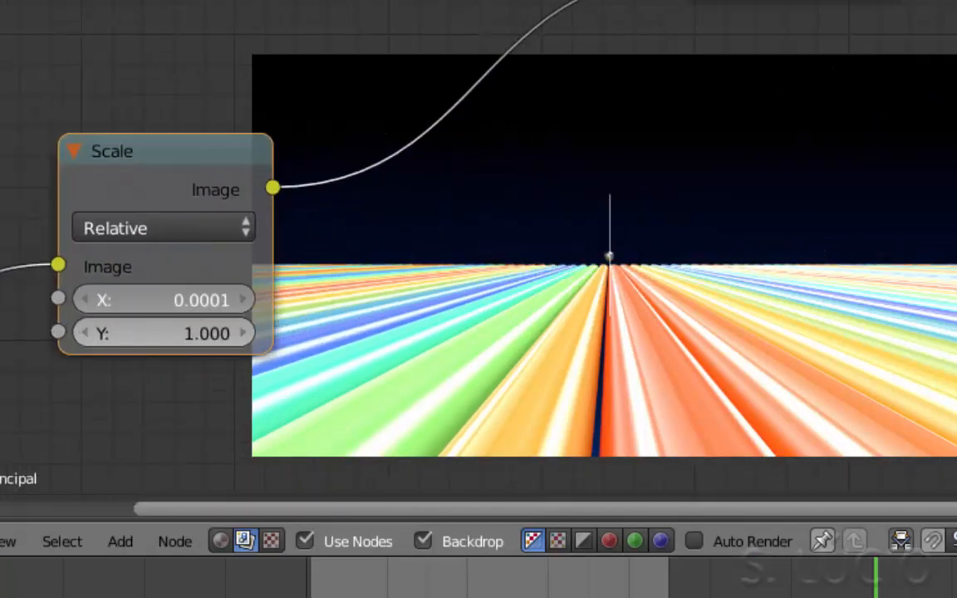
pyautogui.keyDown('ctrl'); pyautogui.moveTo(182, 333); pyautogui.dragTo(207, 330); pyautogui.keyUp('ctrl')
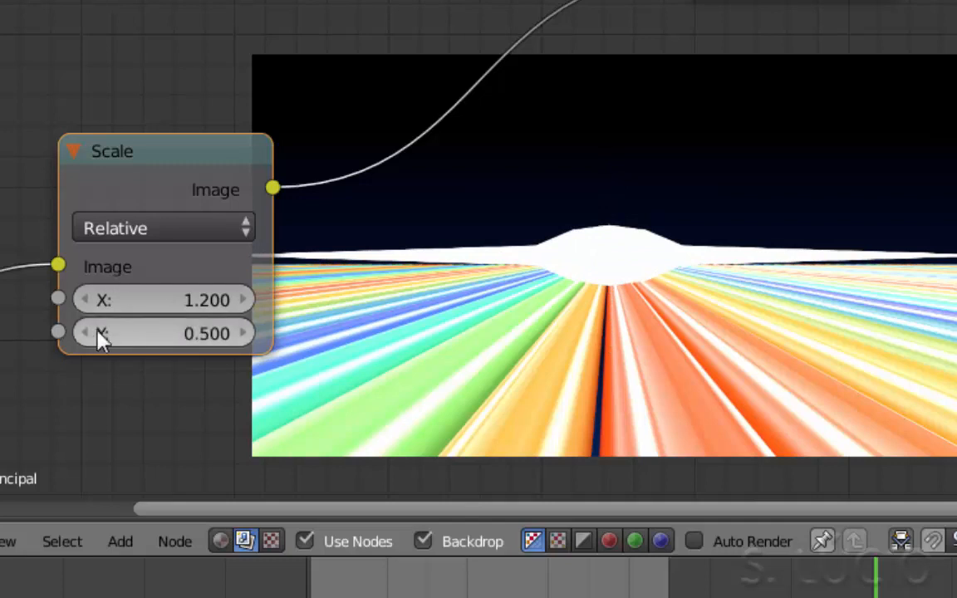
pyautogui.keyDown('ctrl'); pyautogui.moveTo(100, 337); pyautogui.dragTo(91, 333); pyautogui.keyUp('ctrl')
# Insert a Blur node between the Scale node and the Add node.
pyautogui.scroll(-3, 471, 264)
pyautogui.hotkey('shift', 'a')
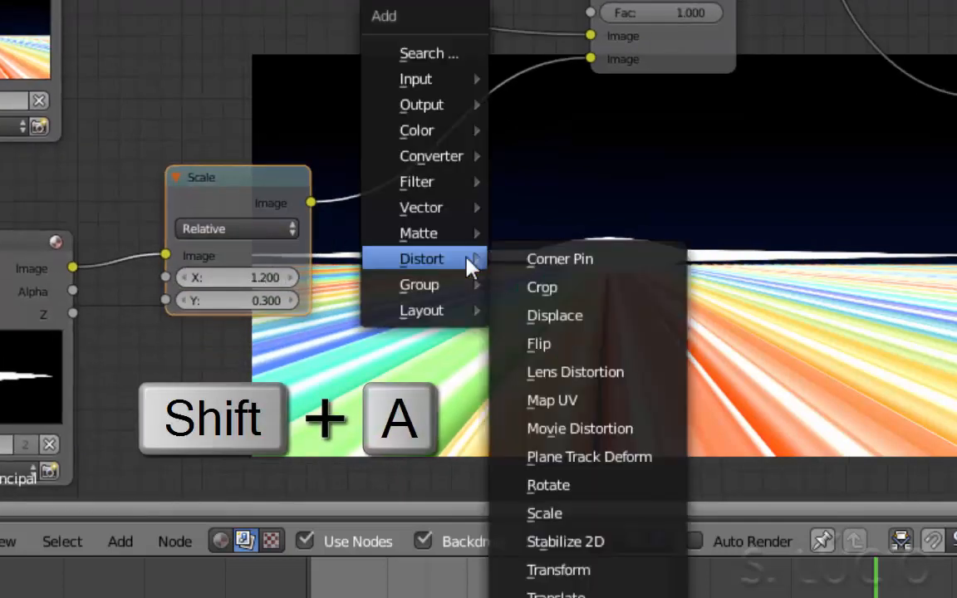
pyautogui.moveTo(482, 189)
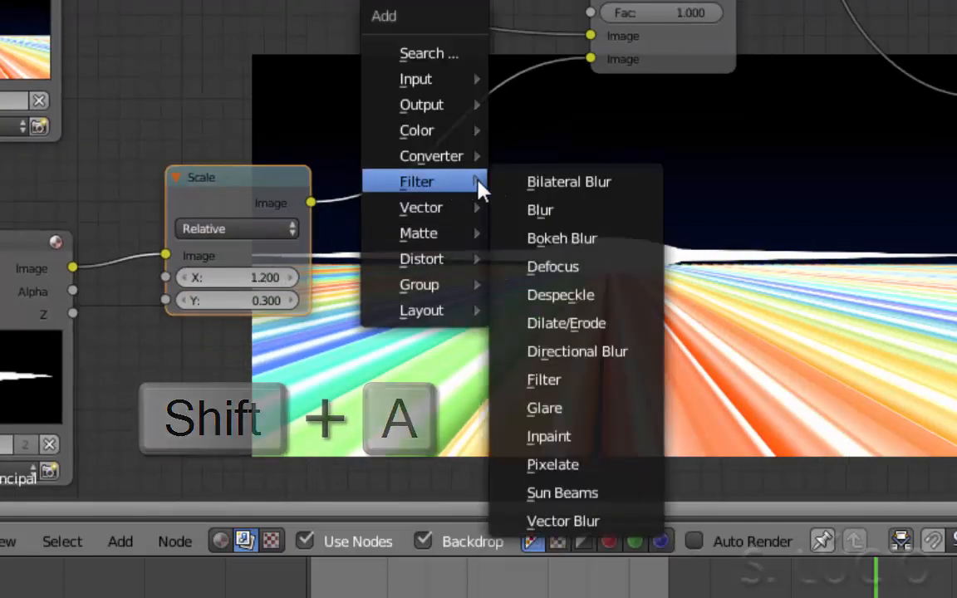
pyautogui.click(552, 213)
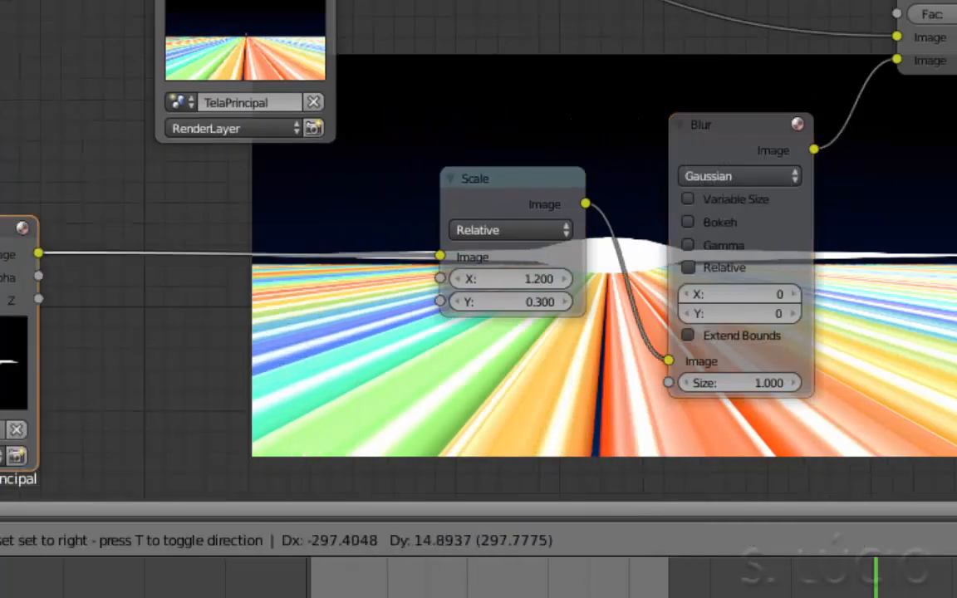
pyautogui.click(395, 224)
# Set the Gaussian Blur node's X to 33 and Y to 13.
pyautogui.scroll(3, 328, 235)
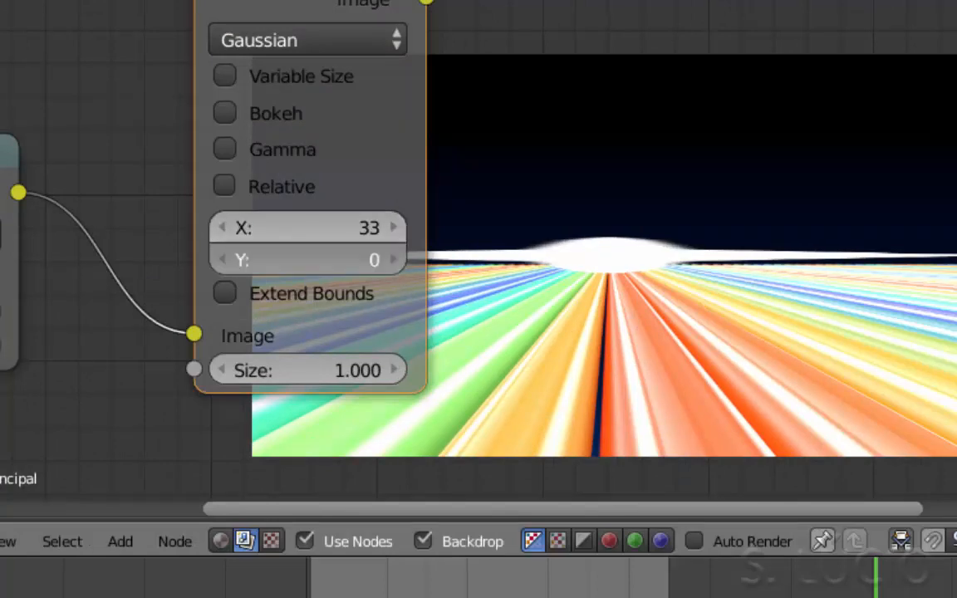
pyautogui.moveTo(312, 260)
pyautogui.mouseDown()
pyautogui.moveTo(327, 260)
pyautogui.moveTo(318, 260)
pyautogui.mouseUp()
pyautogui.scroll(-2, 521, 266)
pyautogui.scroll(-1, 521, 266)
pyautogui.moveTo(398, 37); pyautogui.dragTo(352, 74)
# Reduce the Scale node's X to 0.900.
pyautogui.moveTo(81, 296); pyautogui.dragTo(210, 213, button='middle')
pyautogui.moveTo(210, 213); pyautogui.dragTo(207, 214)
pyautogui.moveTo(247, 348); pyautogui.dragTo(234, 361, button='middle')
# Insert a Glare node between the Blur node and the Add node.
pyautogui.scroll(-8, 387, 324)
pyautogui.moveTo(727, 237); pyautogui.dragTo(683, 308, button='middle')
pyautogui.scroll(4, 573, 332)
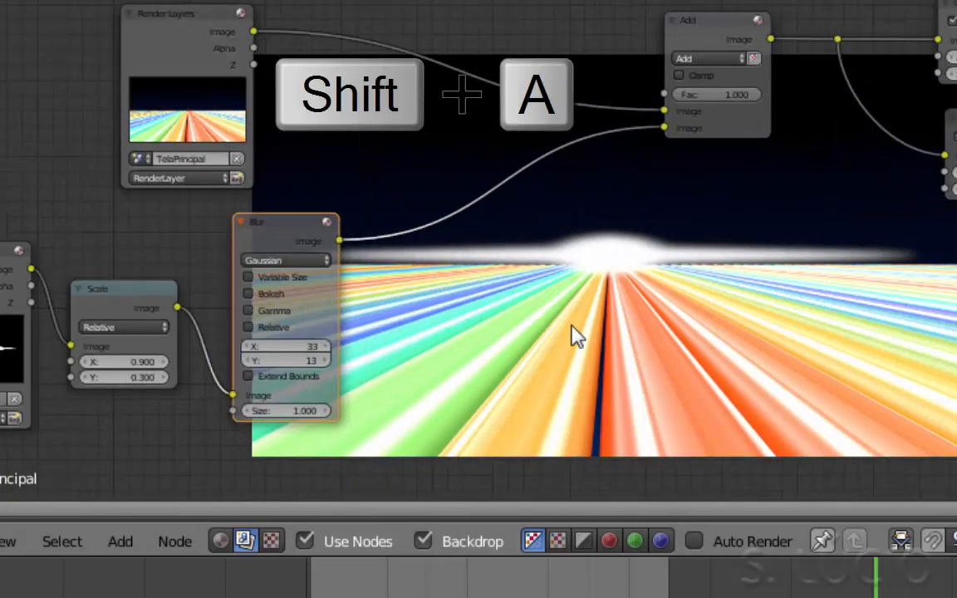
pyautogui.hotkey('shift', 'a')
pyautogui.moveTo(572, 327)
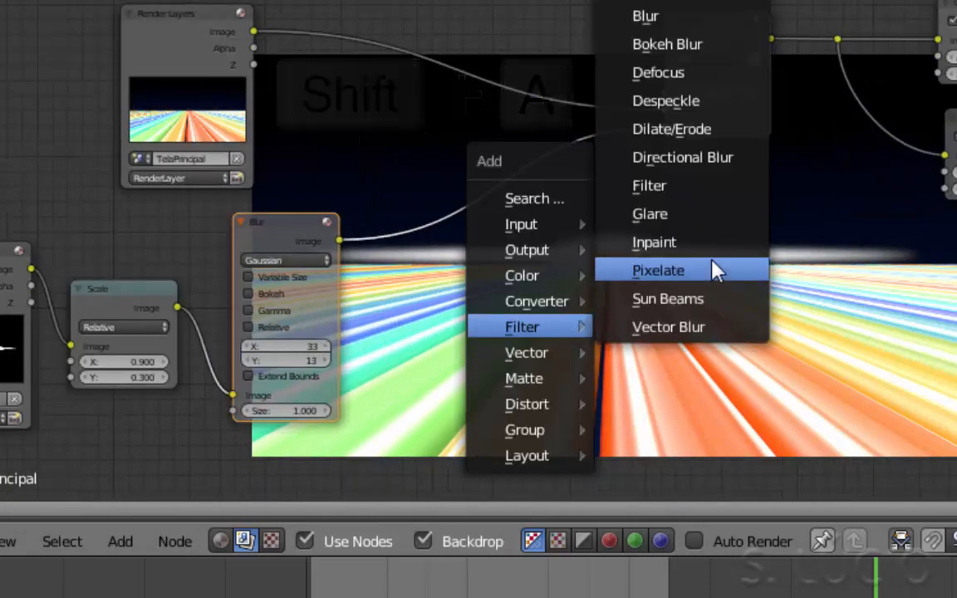
pyautogui.click(682, 216)
pyautogui.moveTo(418, 164); pyautogui.dragTo(428, 151)
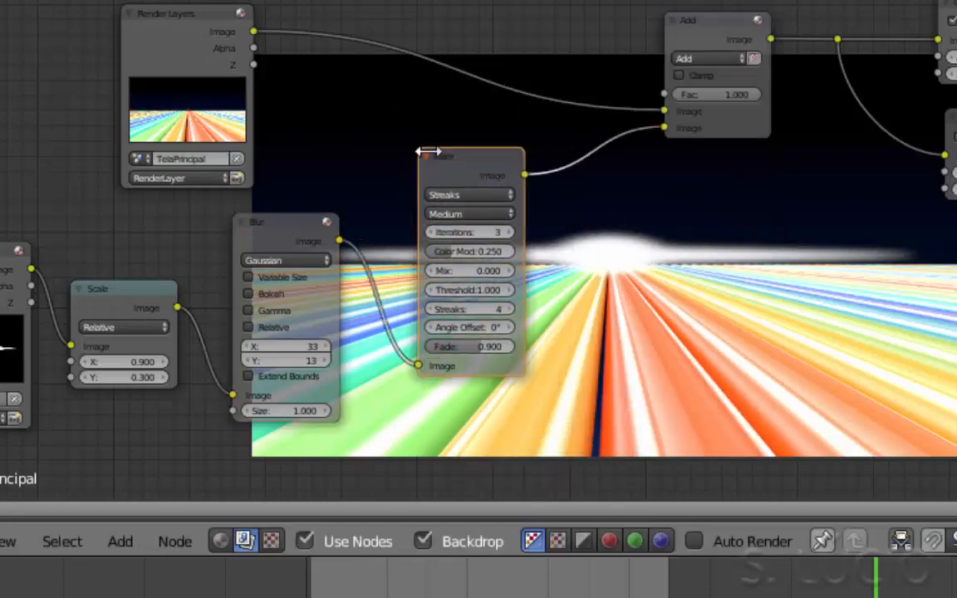
# Switch the Glare node's type to Ghosts and set its threshold to 0.200.
pyautogui.moveTo(456, 238)
pyautogui.mouseDown(button='middle')
pyautogui.moveTo(265, 171)
pyautogui.moveTo(237, 173)
pyautogui.moveTo(233, 211)
pyautogui.moveTo(346, 237)
pyautogui.moveTo(243, 198)
pyautogui.mouseUp(button='middle')
pyautogui.scroll(4, 235, 176)
pyautogui.click(150, 101)
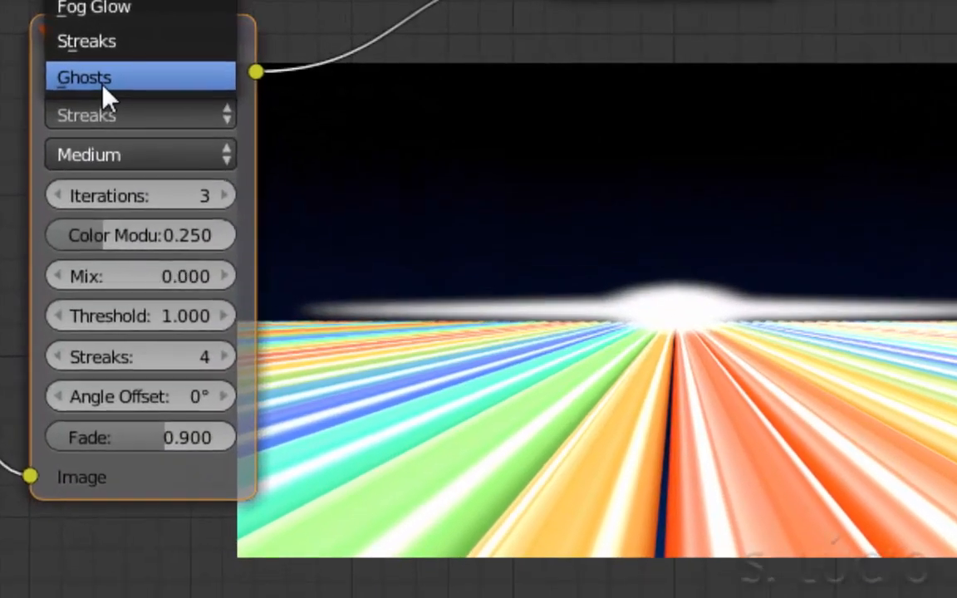
pyautogui.click(133, 67)
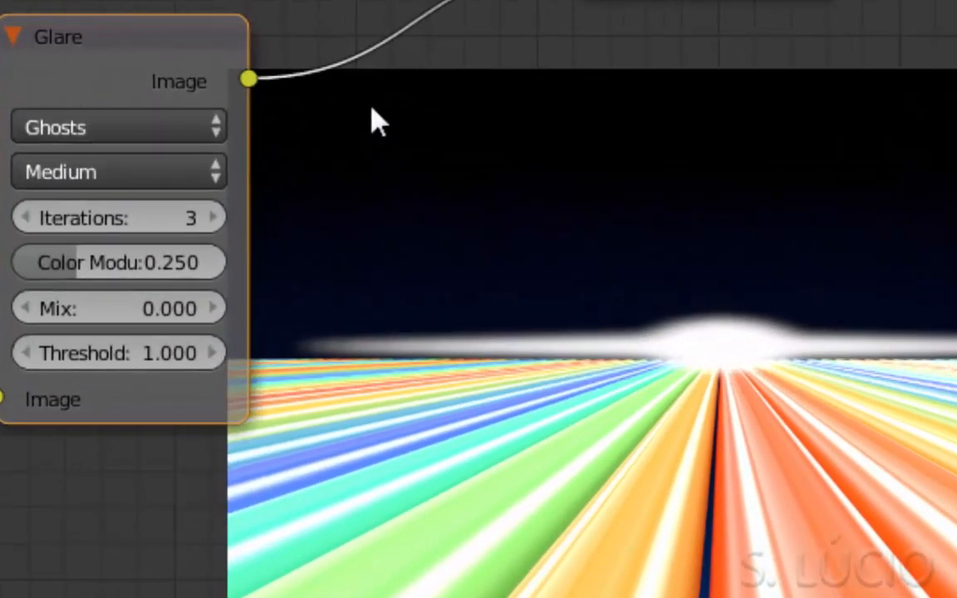
pyautogui.moveTo(110, 356); pyautogui.dragTo(33, 355)
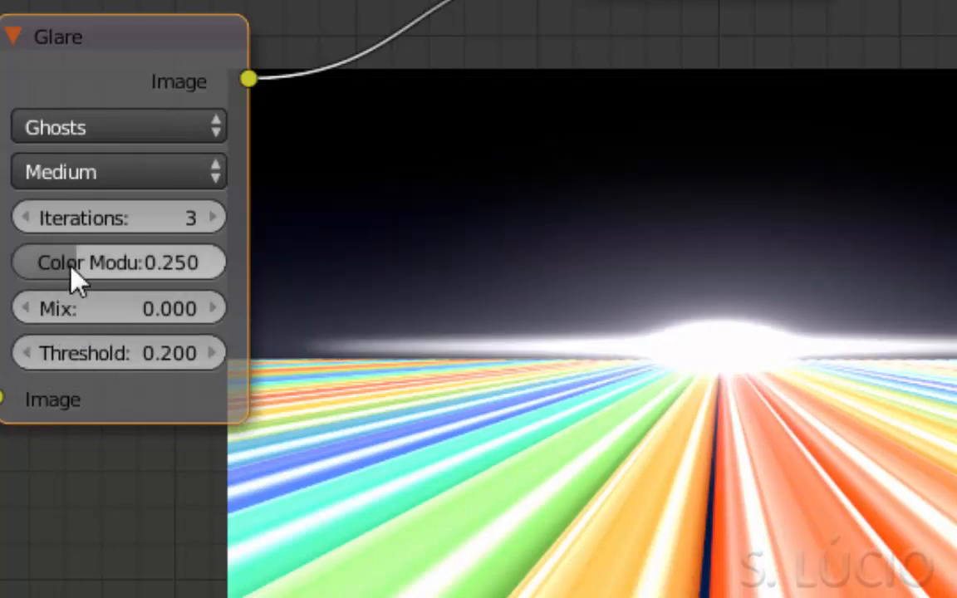
# Set the Glare node's color modulation to 0.623, mix to 0.400 and threshold to 0.000.
pyautogui.moveTo(68, 263); pyautogui.dragTo(149, 263)
pyautogui.moveTo(141, 308); pyautogui.dragTo(192, 308)
pyautogui.moveTo(116, 353); pyautogui.dragTo(92, 353)
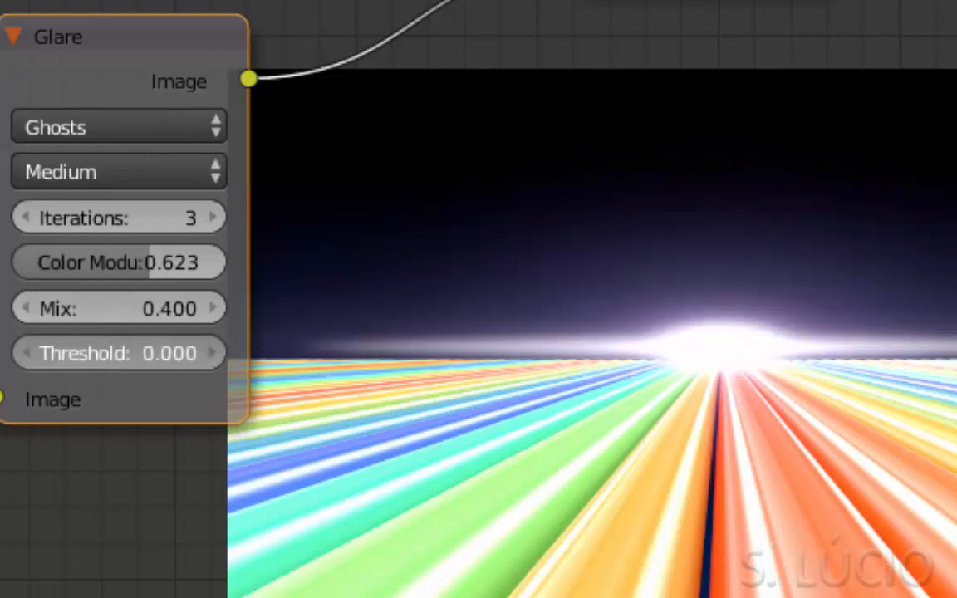
# Set the Scale node's Y to 0.400 and X to 1.100.
pyautogui.moveTo(44, 441); pyautogui.dragTo(747, 286, button='middle')
pyautogui.moveTo(304, 399); pyautogui.dragTo(306, 340, button='middle')
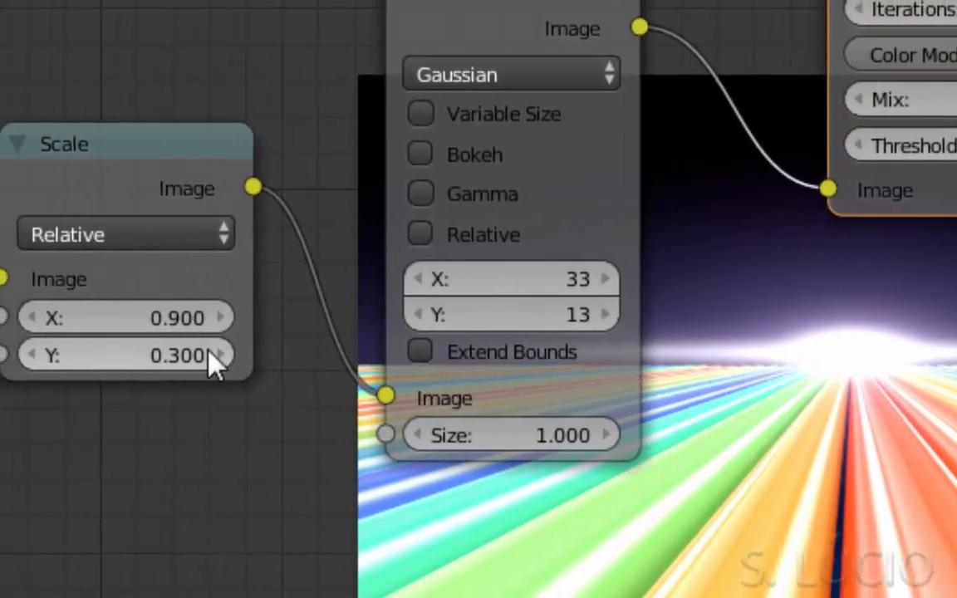
pyautogui.click(221, 355)
pyautogui.click(220, 355)
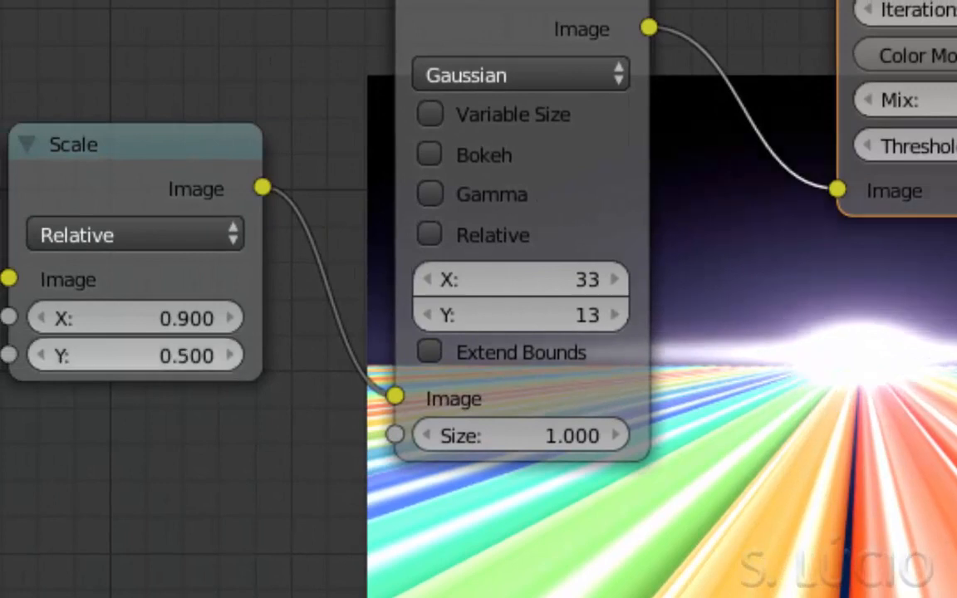
pyautogui.click(43, 357)
pyautogui.click(231, 318)
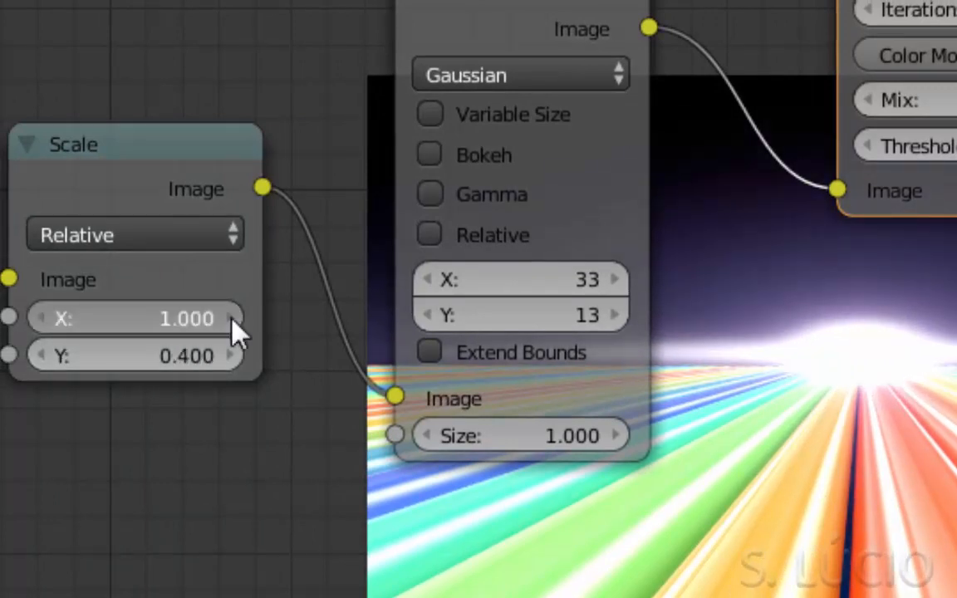
pyautogui.click(231, 319)
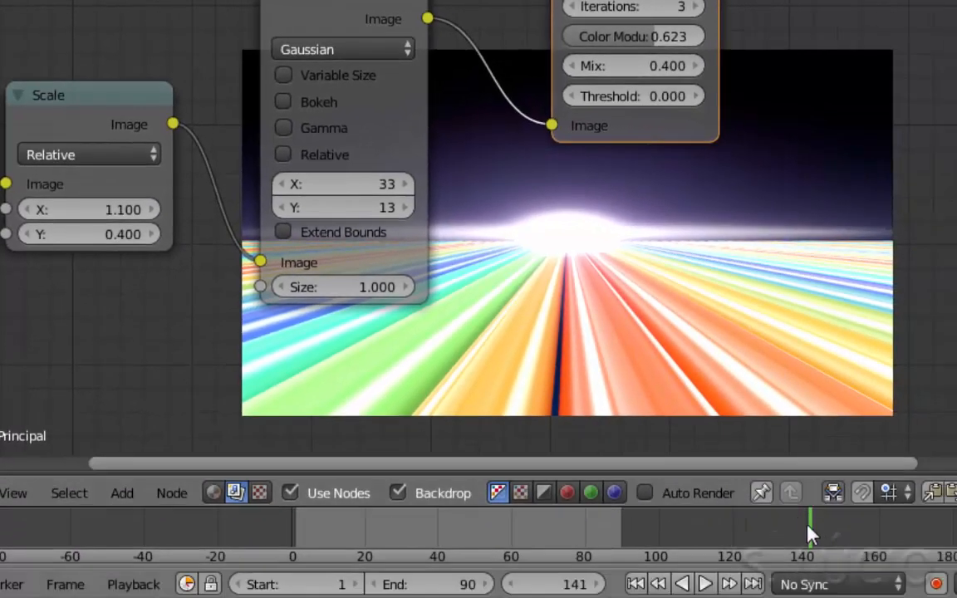
# At frame 138, set the Scale node's X to 0.000 and insert a keyframe on it.
pyautogui.click(800, 525)
pyautogui.hotkey('alt', 'a')
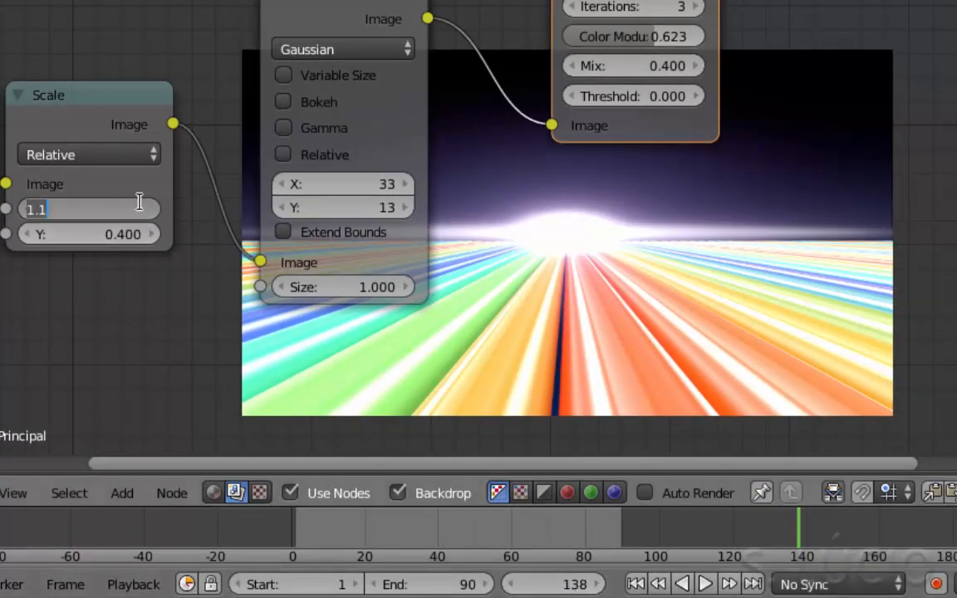
pyautogui.press('Return')
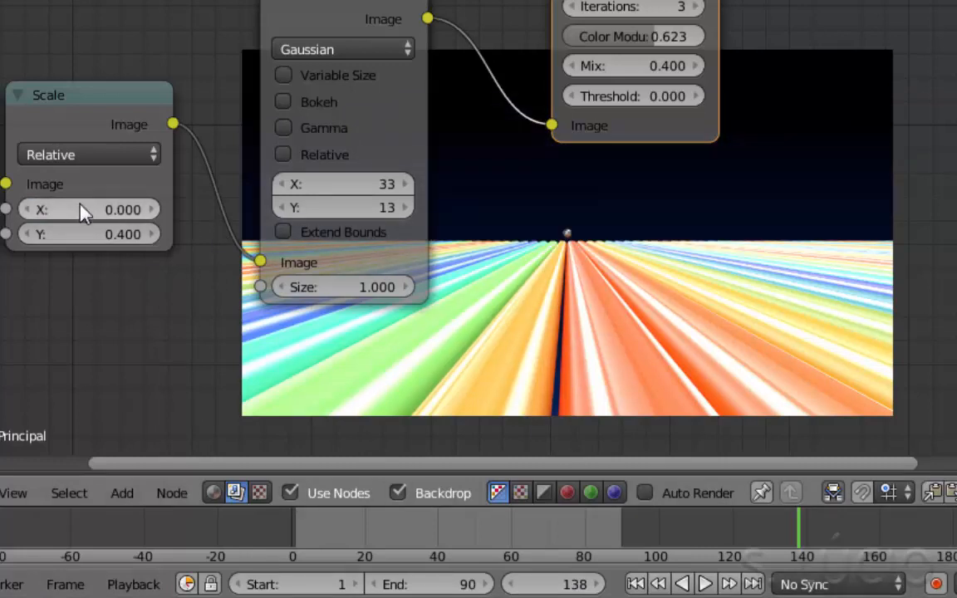
pyautogui.press('i')
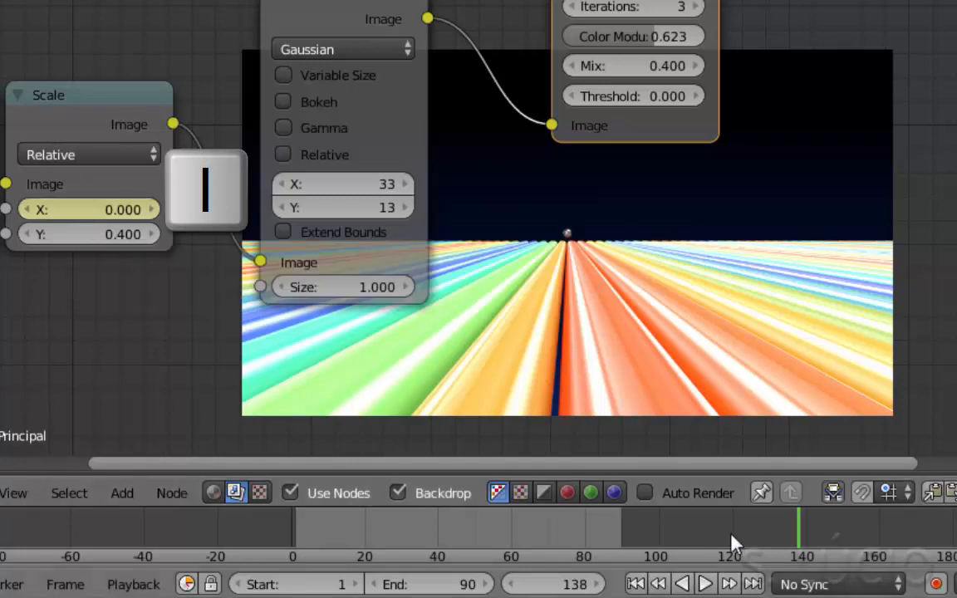
# At frame 141, set the Scale node's X to 1.500 and insert a keyframe on it.
pyautogui.click(807, 542)
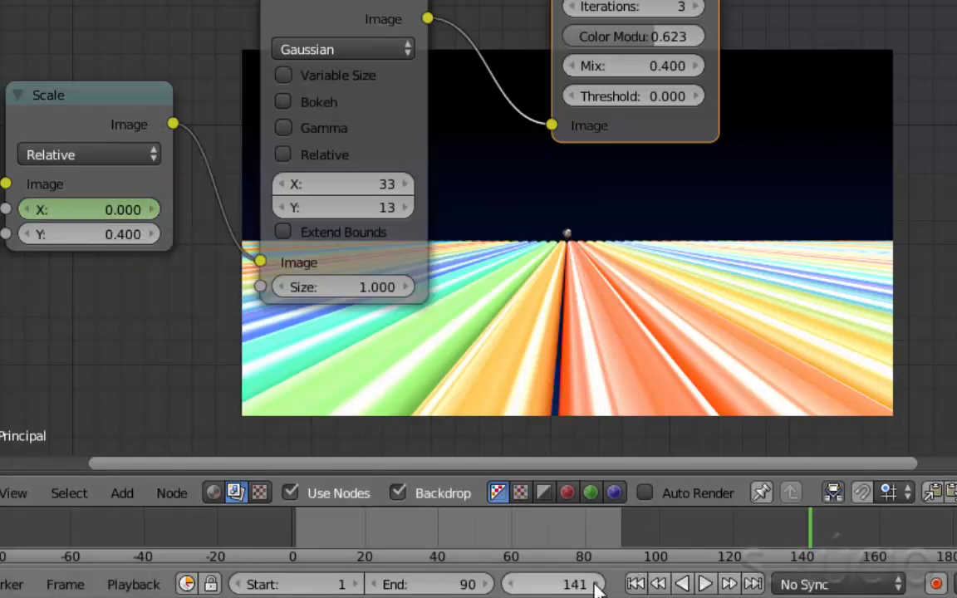
pyautogui.moveTo(104, 210)
pyautogui.mouseDown()
pyautogui.moveTo(127, 209)
pyautogui.moveTo(116, 209)
pyautogui.mouseUp()
pyautogui.press('i')
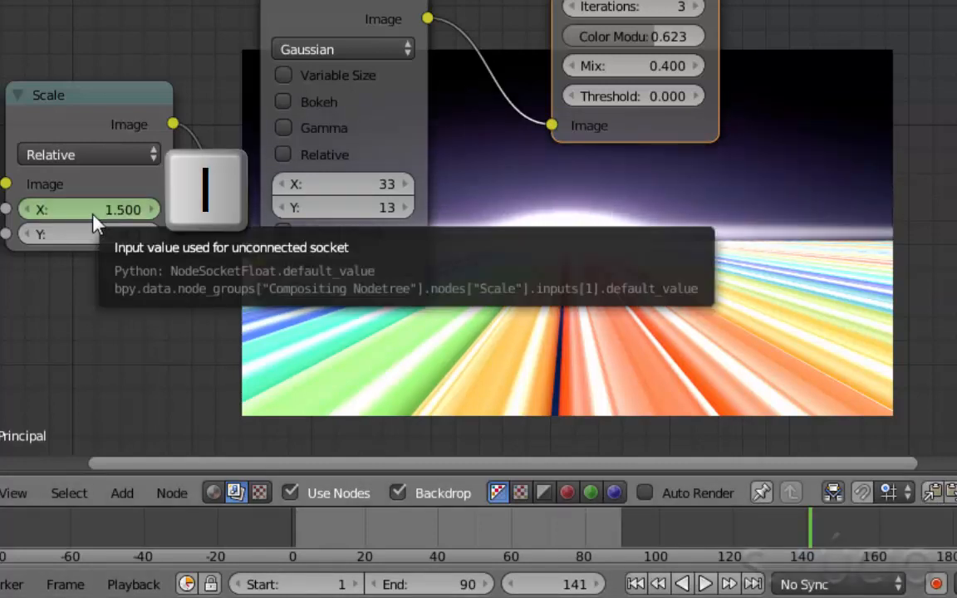
# At frame 153, set the Scale node's X to 0.000 and insert a keyframe on it.
pyautogui.click(817, 538)
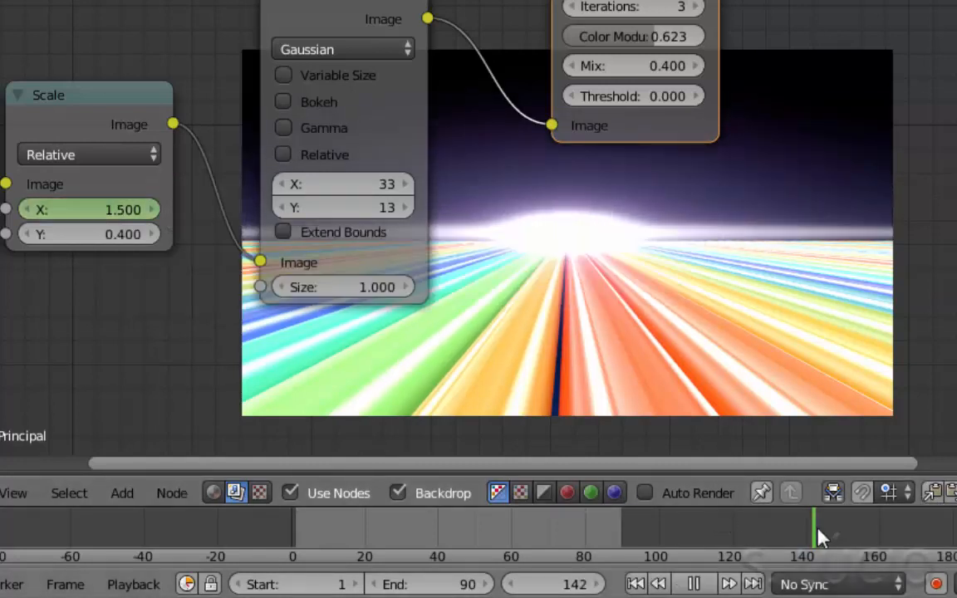
pyautogui.moveTo(849, 530); pyautogui.dragTo(855, 529)
pyautogui.press('Return')
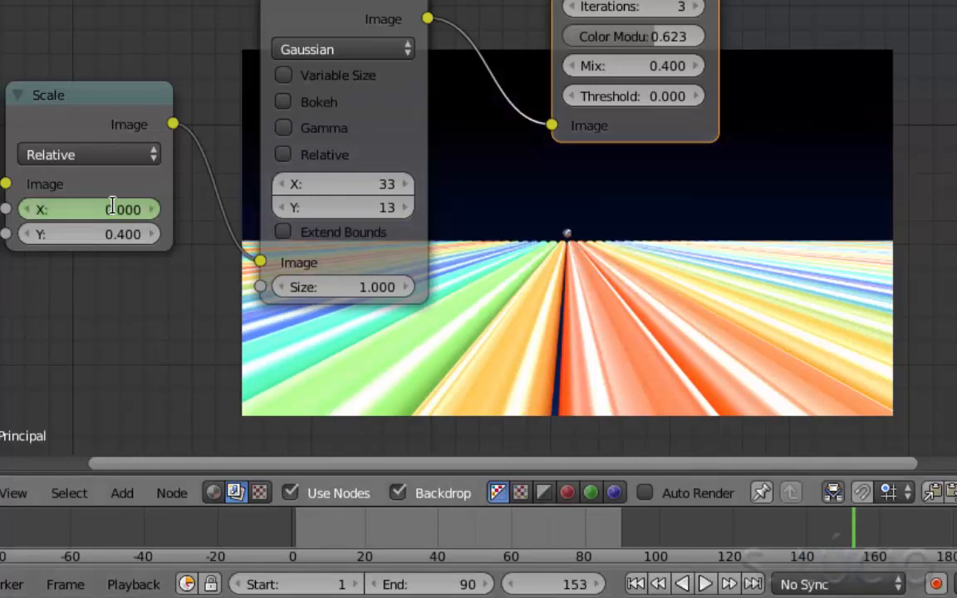
pyautogui.press('i')
# Scrub the timeline between frames 146 and 154 to check the animated flare in the backdrop.
pyautogui.moveTo(848, 534)
pyautogui.mouseDown()
pyautogui.moveTo(794, 534)
pyautogui.moveTo(841, 541)
pyautogui.moveTo(803, 542)
pyautogui.moveTo(829, 540)
pyautogui.mouseUp()
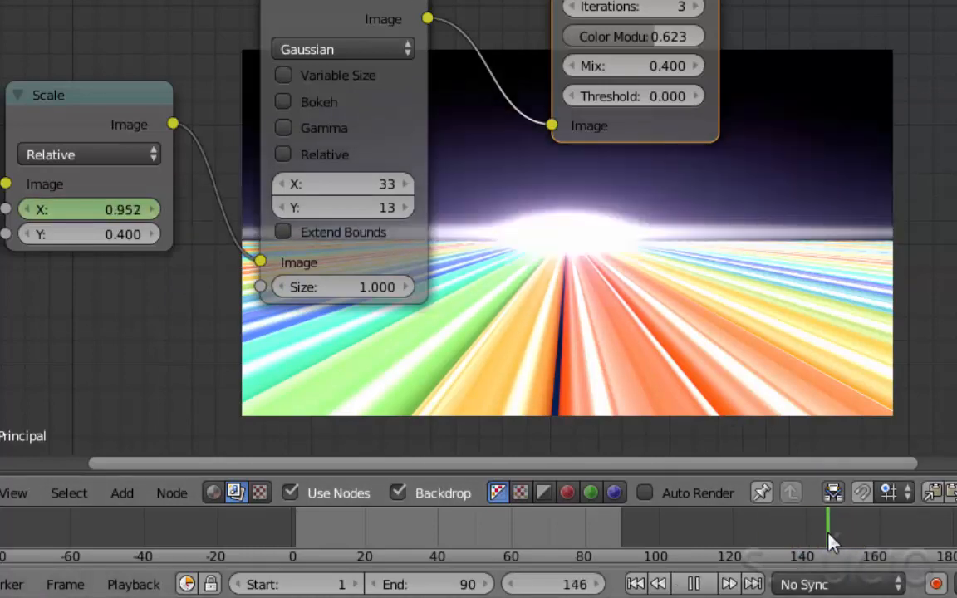
pyautogui.scroll(-3, 587, 400)
pyautogui.moveTo(247, 145); pyautogui.dragTo(158, 229, button='middle')
pyautogui.moveTo(829, 524); pyautogui.dragTo(859, 523)
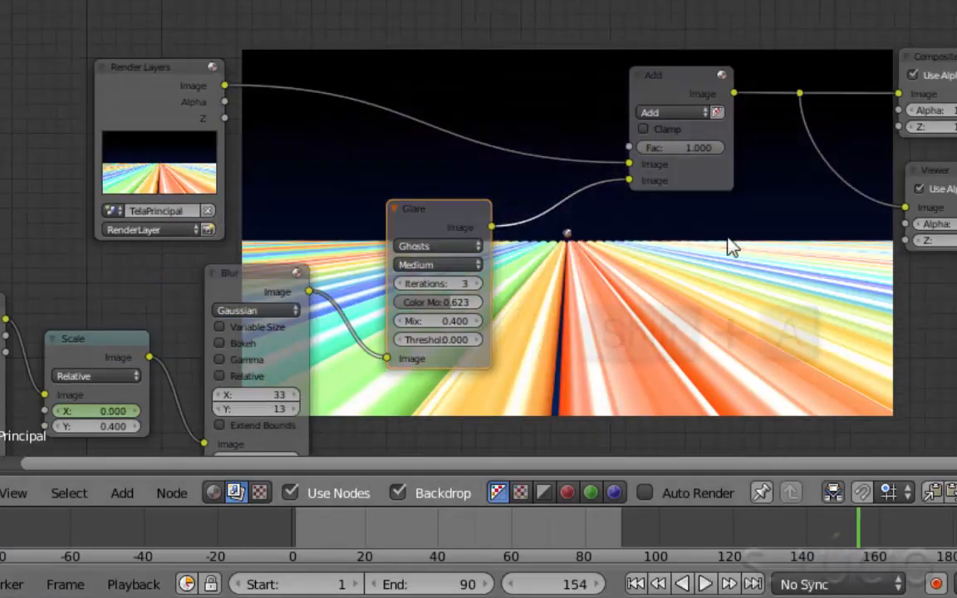
# Insert an RGB Curves node on the link between the TelaPrincipal Render Layers node and the Add node.
pyautogui.hotkey('shift', 'a')
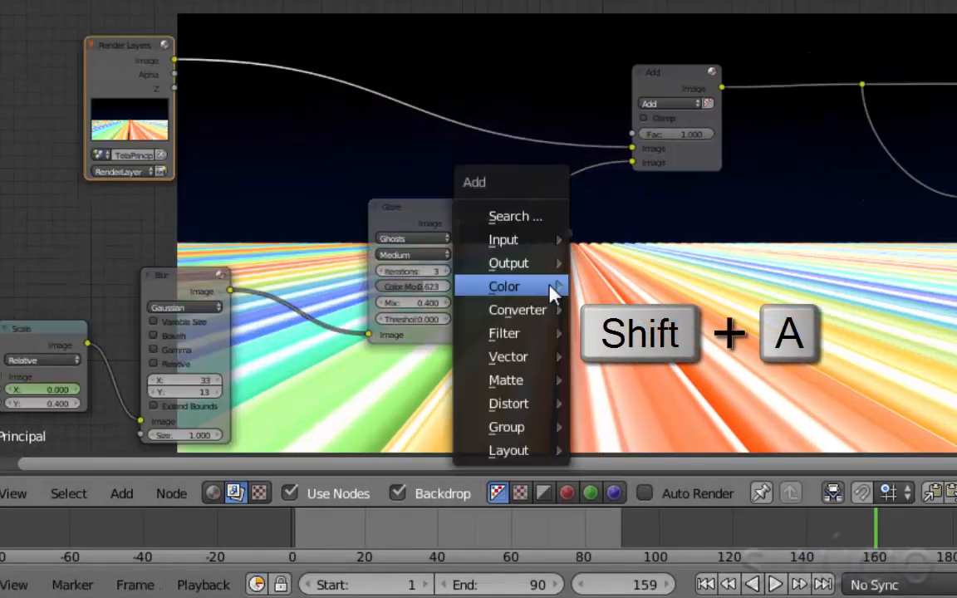
pyautogui.moveTo(552, 288)
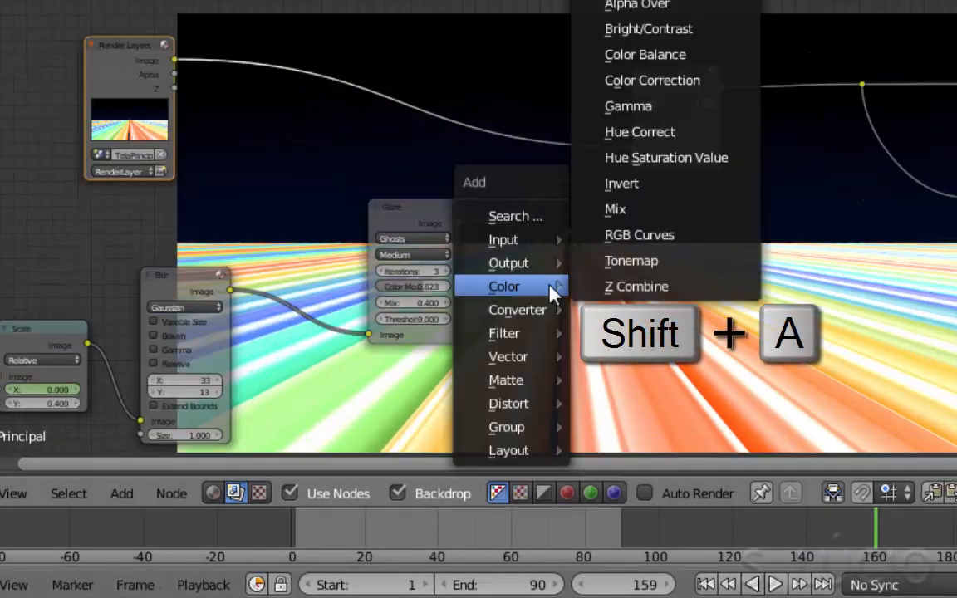
pyautogui.click(688, 236)
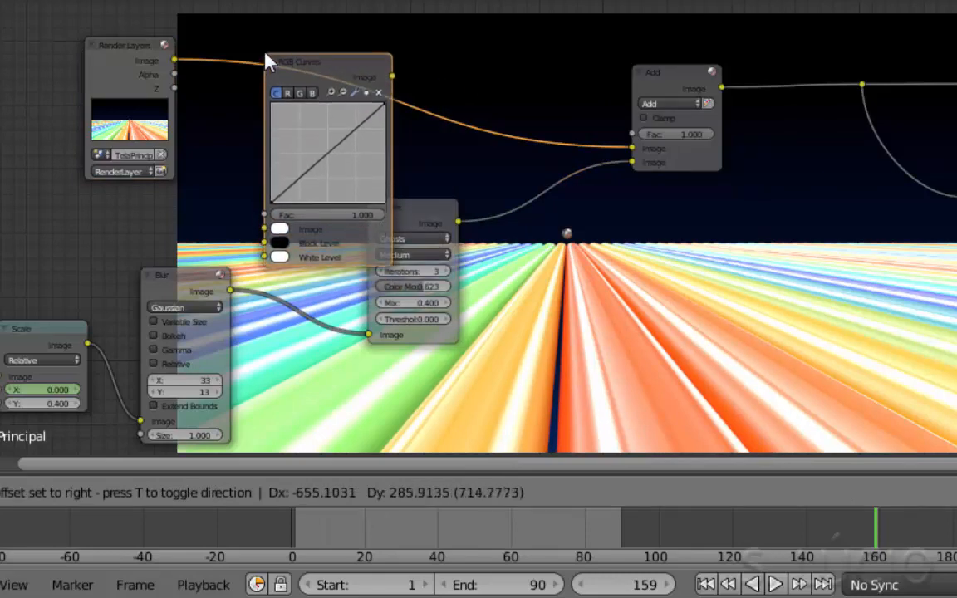
pyautogui.click(267, 60)
# Shape the RGB curve into an S, with its upper point at X 0.70556, Y 0.71875 and its lower point at X 0.44444, Y 0.12500.
pyautogui.moveTo(285, 193); pyautogui.dragTo(314, 189)
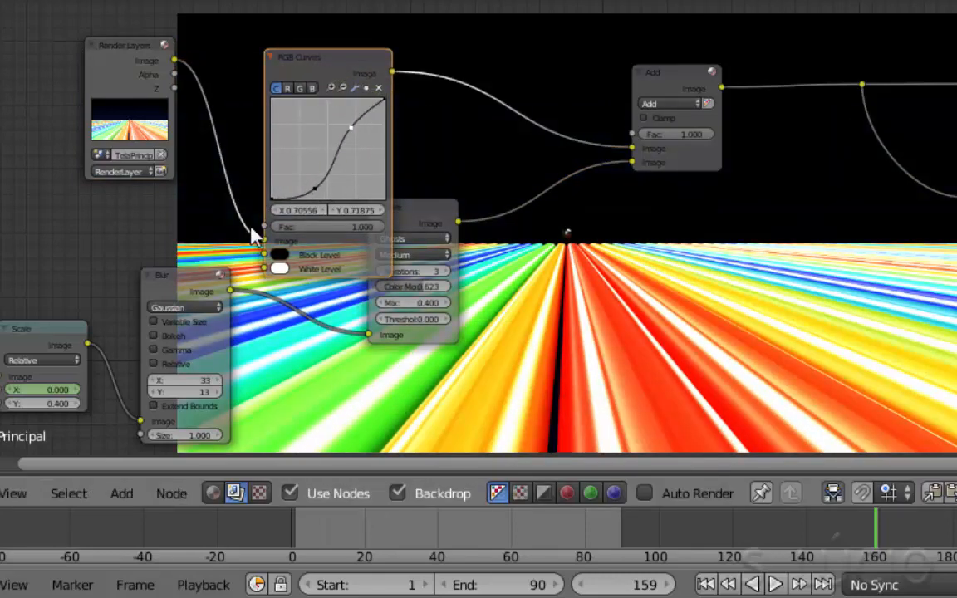
pyautogui.scroll(3, 331, 148)
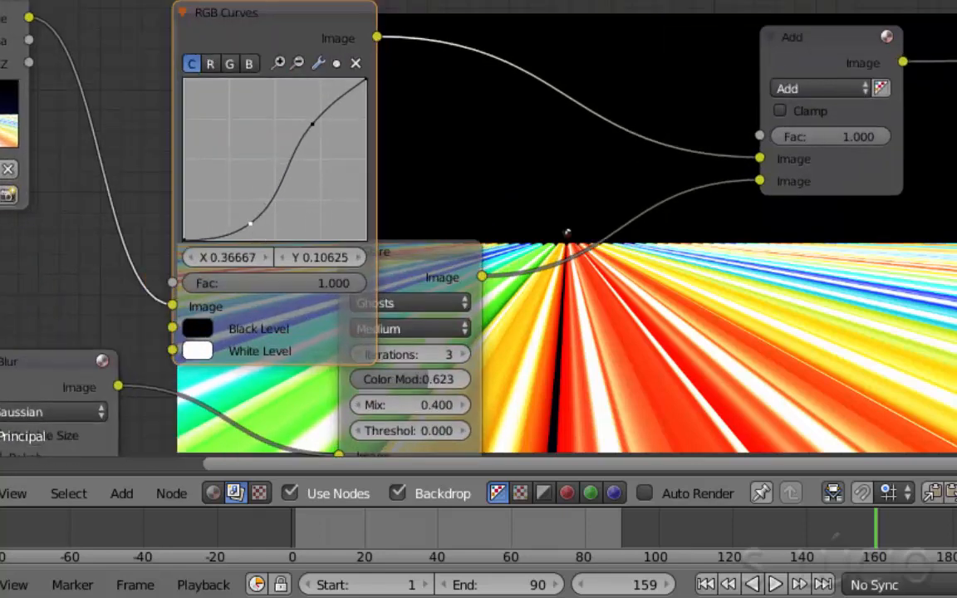
pyautogui.moveTo(250, 224); pyautogui.dragTo(264, 220)
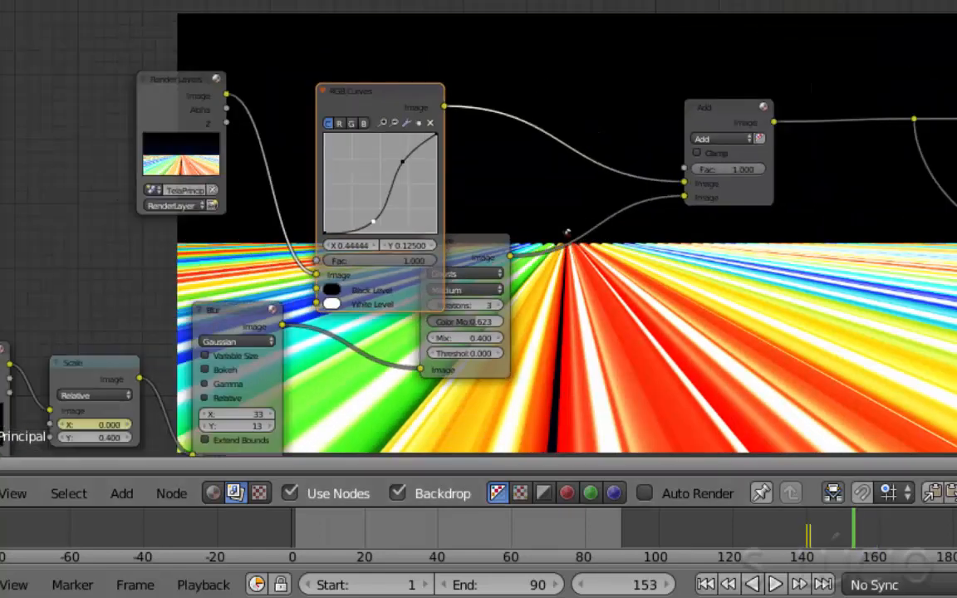
# Spread out the RGB Curves and main Render Layers nodes so they no longer crowd the Glare node.
pyautogui.moveTo(391, 111); pyautogui.dragTo(337, 64)
pyautogui.moveTo(169, 79); pyautogui.dragTo(0, 80)
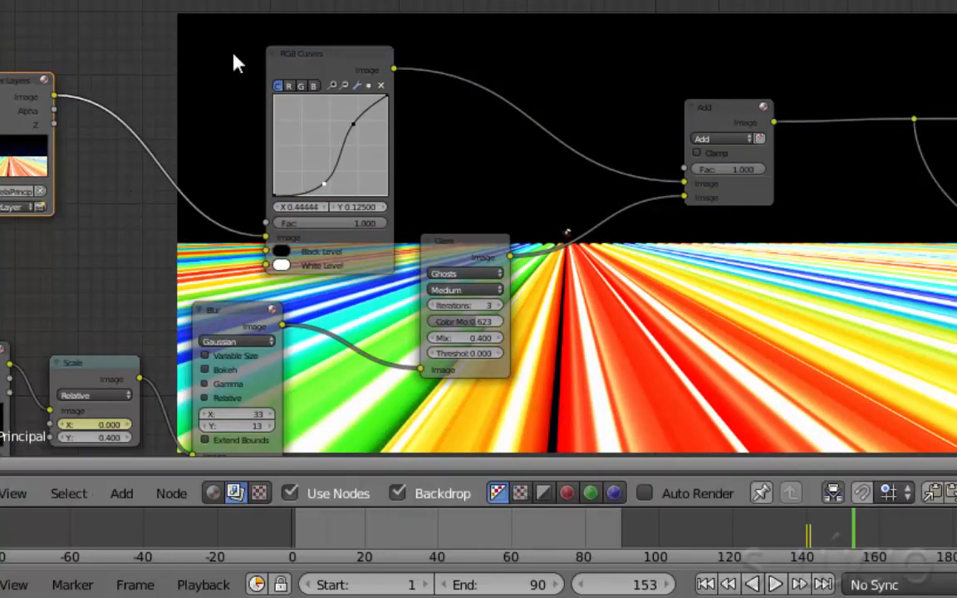
pyautogui.moveTo(296, 52); pyautogui.dragTo(208, 45)
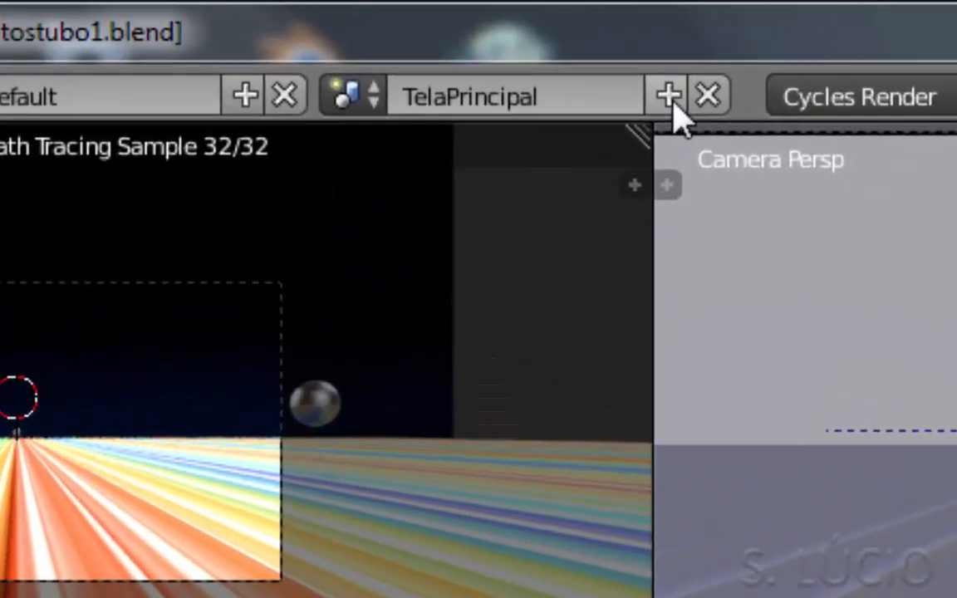
# Create a full copy of the TelaPrincipal scene and name it Globo.
pyautogui.click(669, 97)
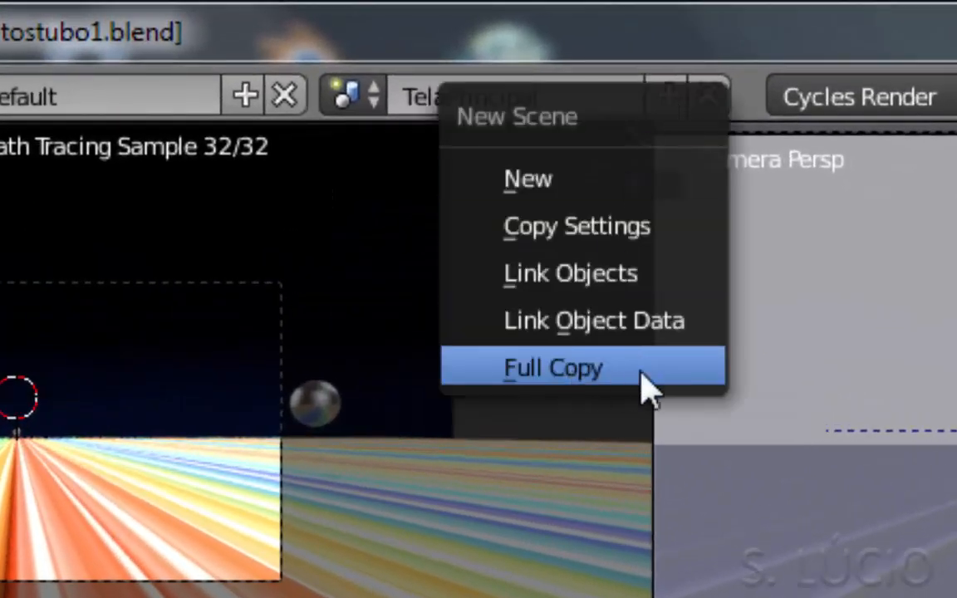
pyautogui.click(586, 386)
pyautogui.click(483, 90)
pyautogui.write('G')
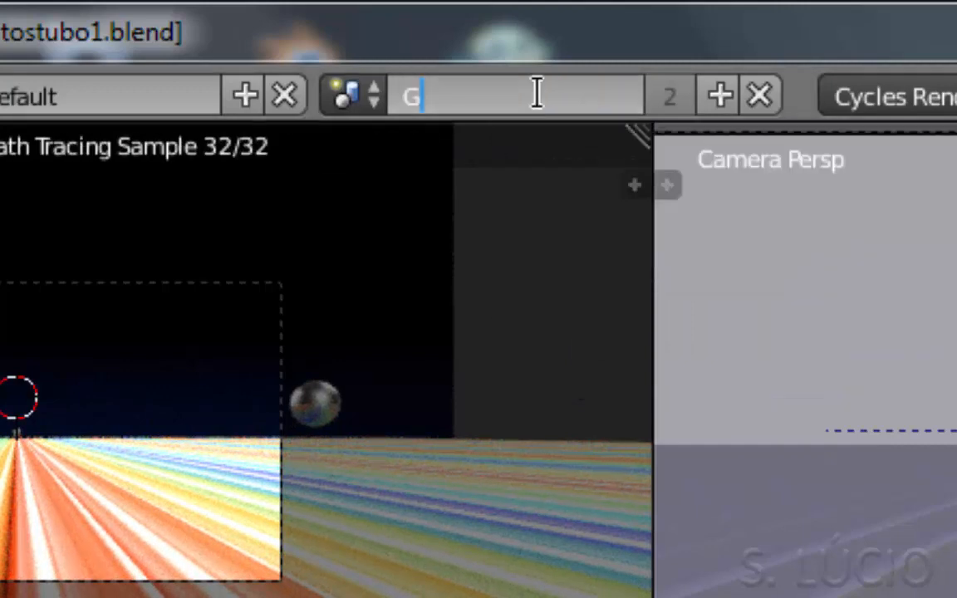
pyautogui.write('lobo')
pyautogui.press('Return')
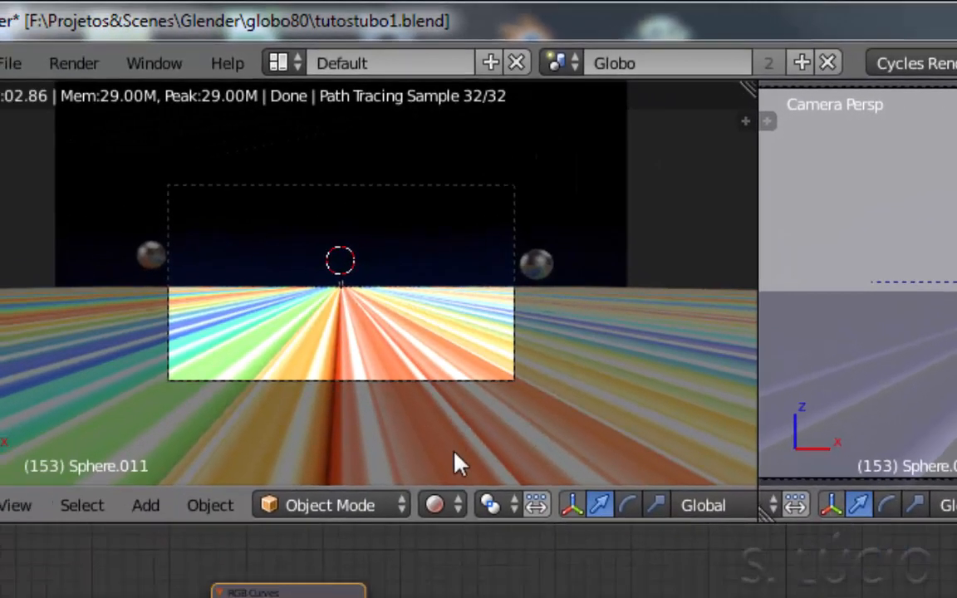
# Switch the rendered 3D view to Solid shading and go to frame 211.
pyautogui.click(437, 506)
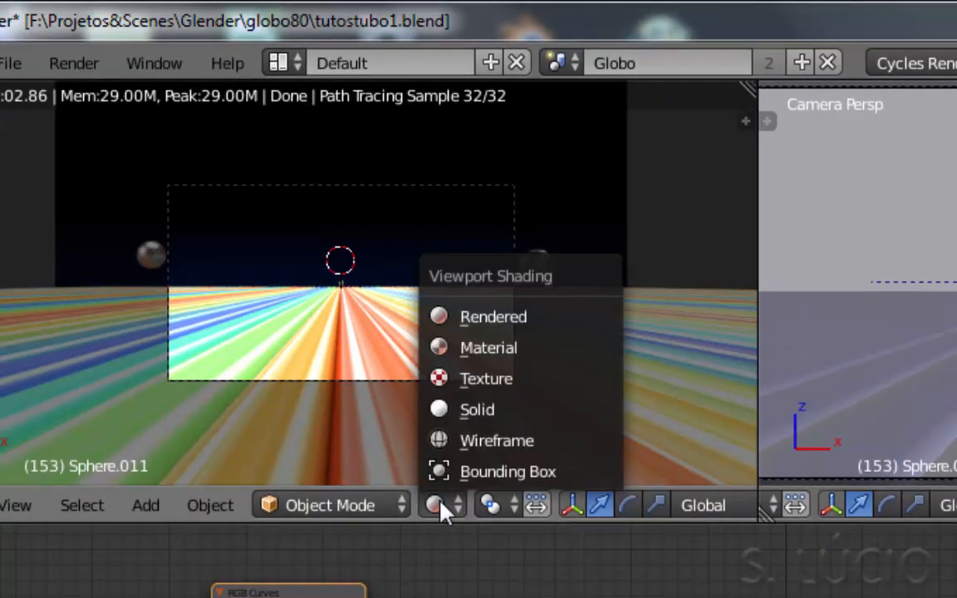
pyautogui.click(479, 410)
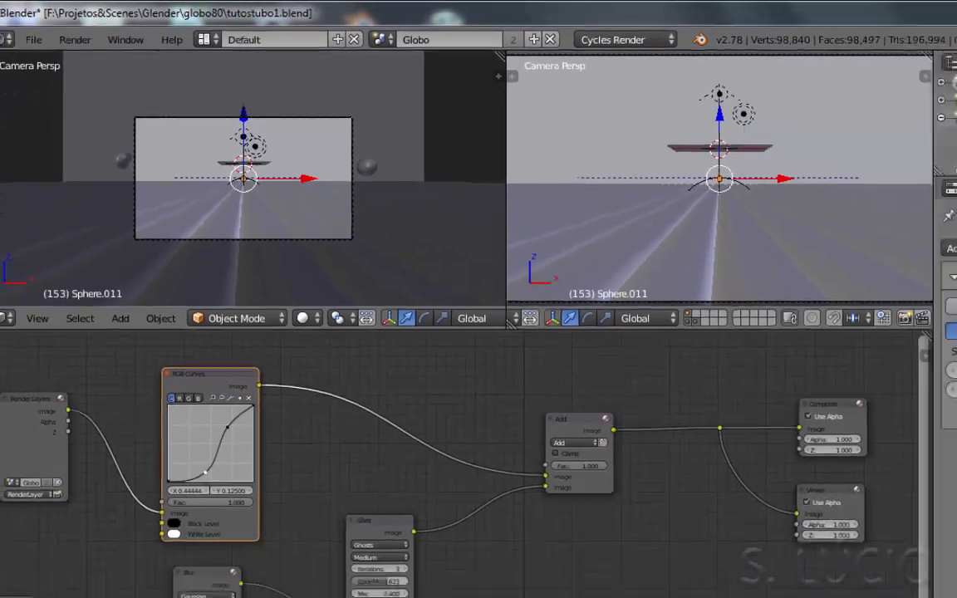
pyautogui.moveTo(558, 559); pyautogui.dragTo(642, 564)
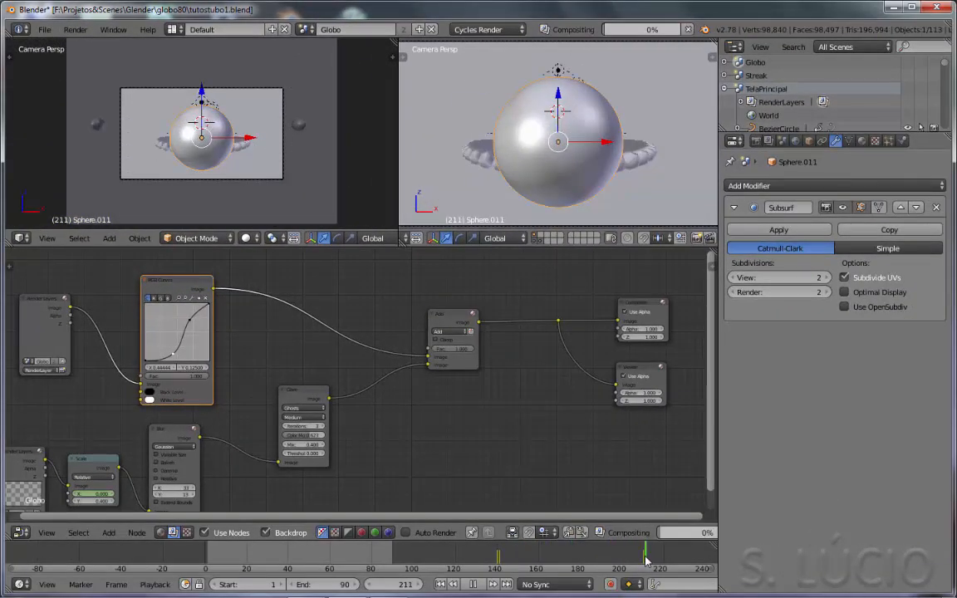
# Select the large central sphere and move it to layer 20.
pyautogui.rightClick(200, 161)
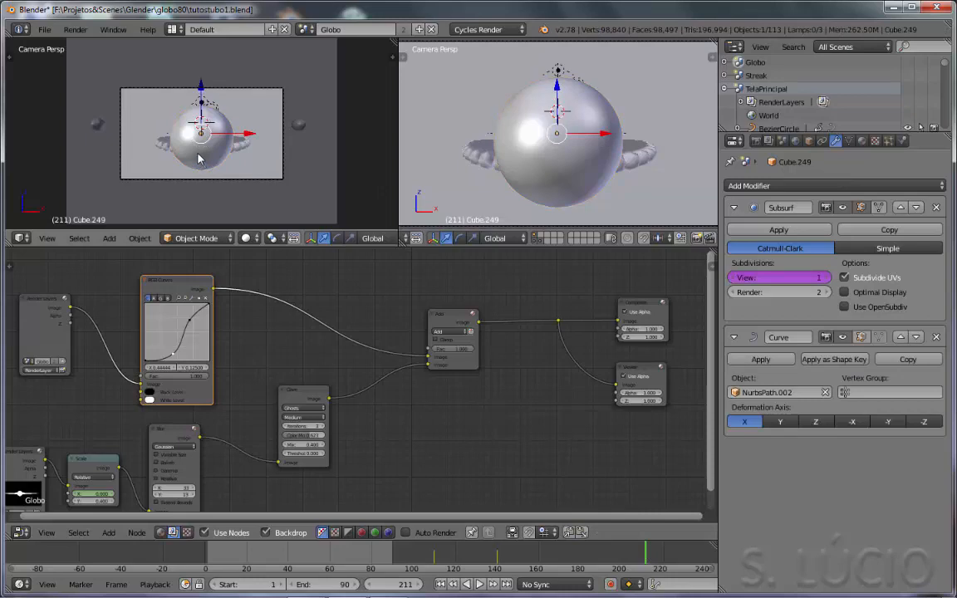
pyautogui.rightClick(199, 159)
pyautogui.press('m')
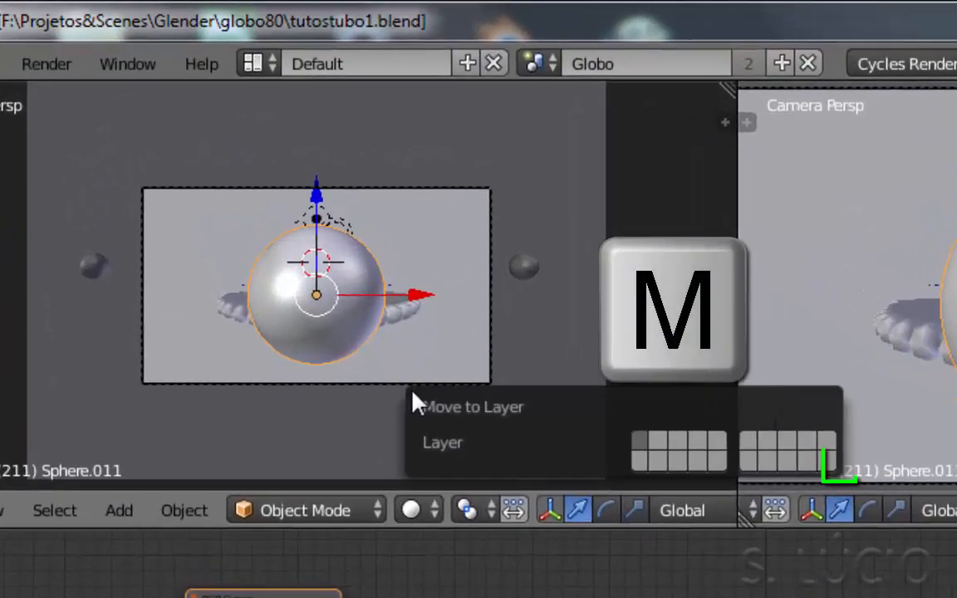
pyautogui.click(839, 469)
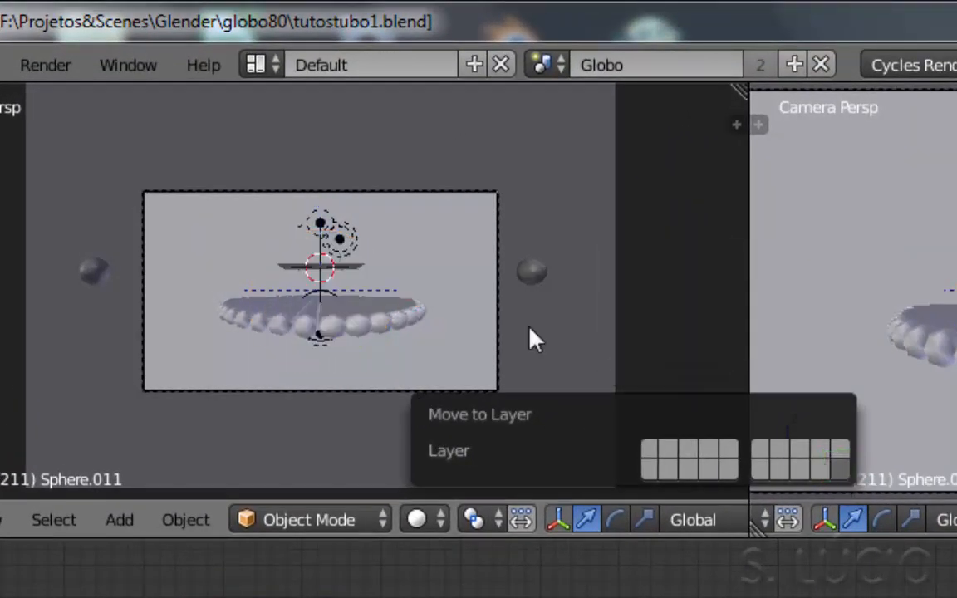
# Move the camera and the large backdrop plane to layer 10.
pyautogui.rightClick(357, 392)
pyautogui.press('m')
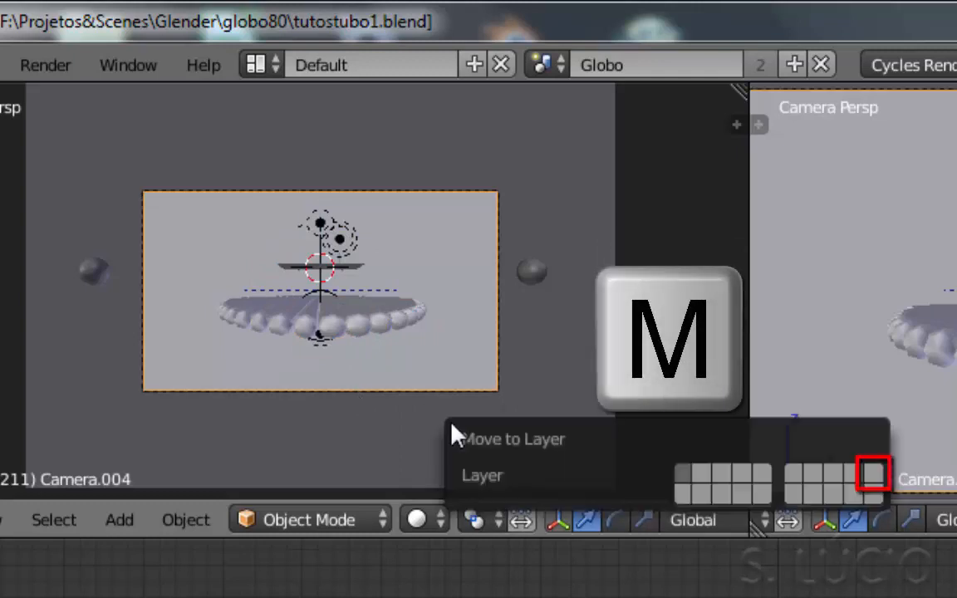
pyautogui.click(874, 476)
pyautogui.rightClick(615, 388)
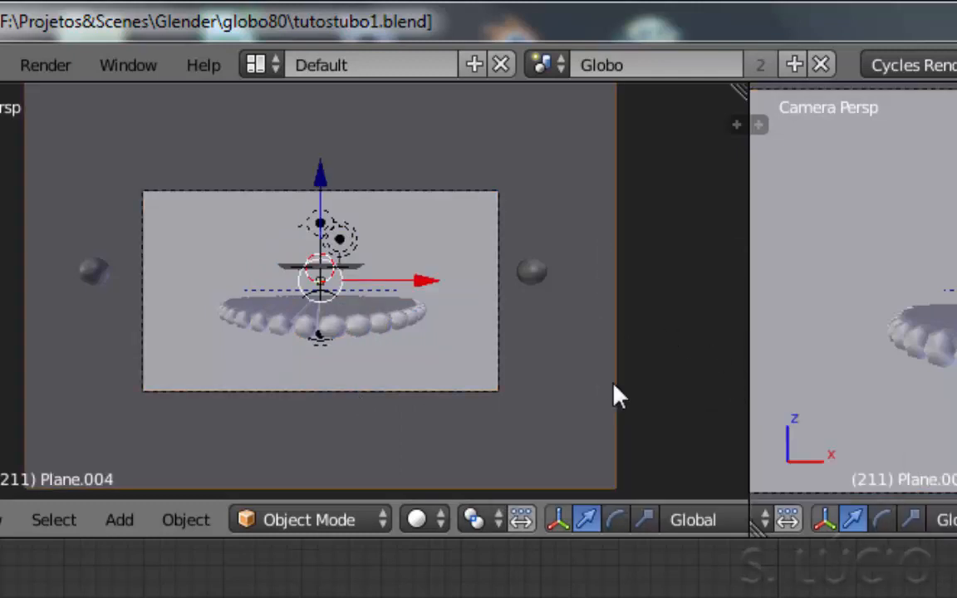
pyautogui.press('m')
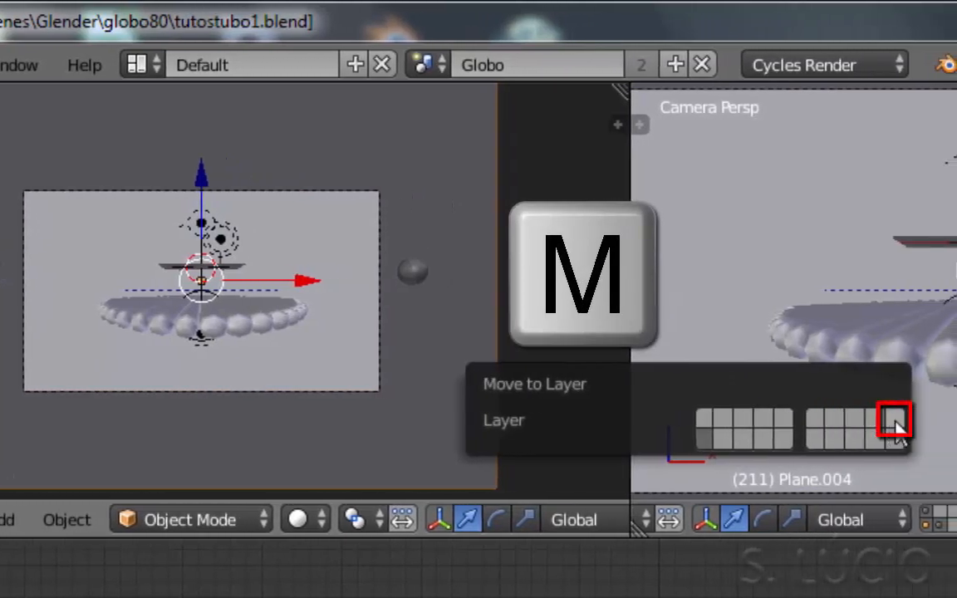
pyautogui.click(898, 428)
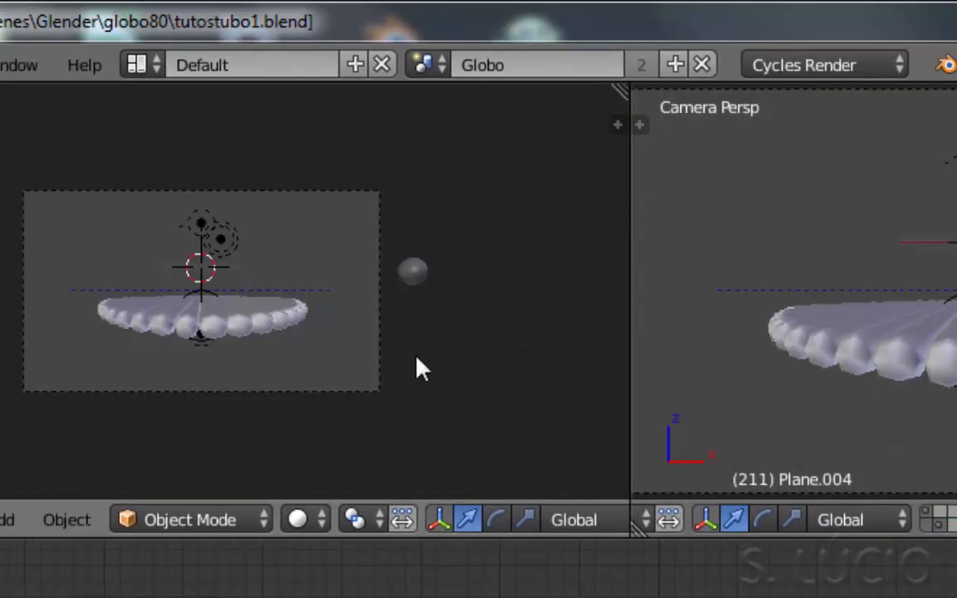
# Select and delete all the remaining objects on layers 1 and 11 of the Globo scene.
pyautogui.moveTo(539, 526); pyautogui.dragTo(90, 522, button='middle')
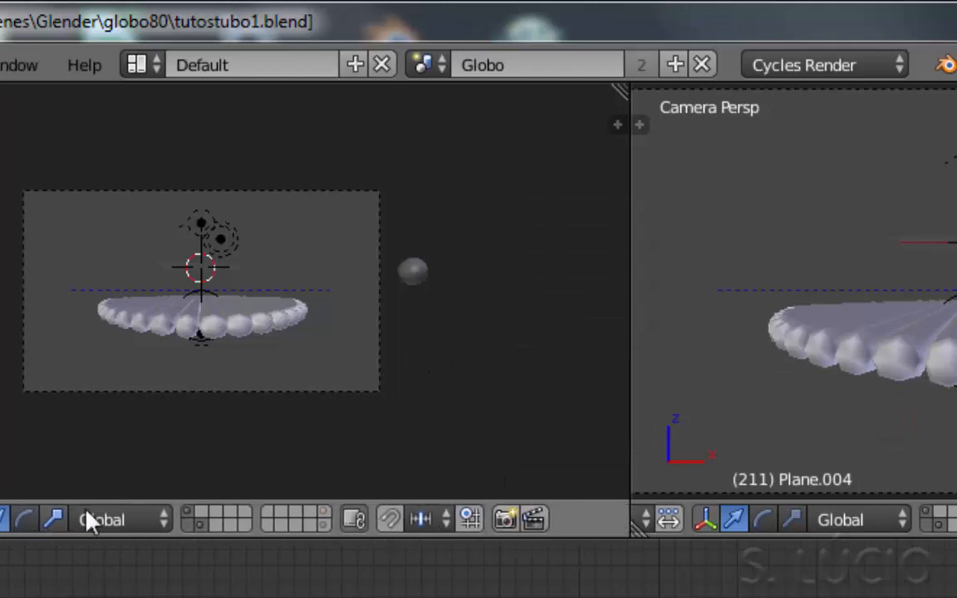
pyautogui.keyDown('shift'); pyautogui.click(199, 532); pyautogui.keyUp('shift')
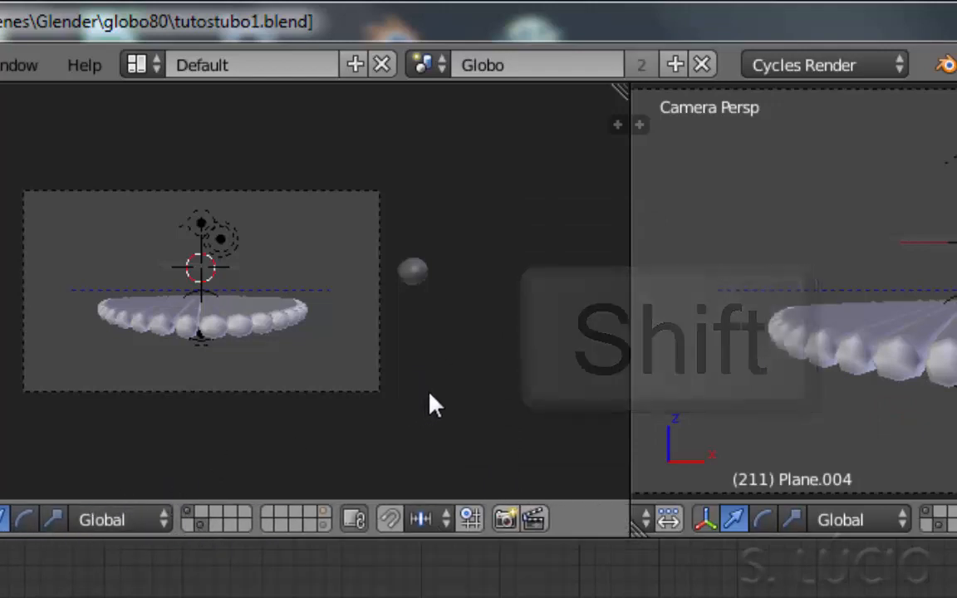
pyautogui.press('a')
pyautogui.press('a')
pyautogui.press('a')
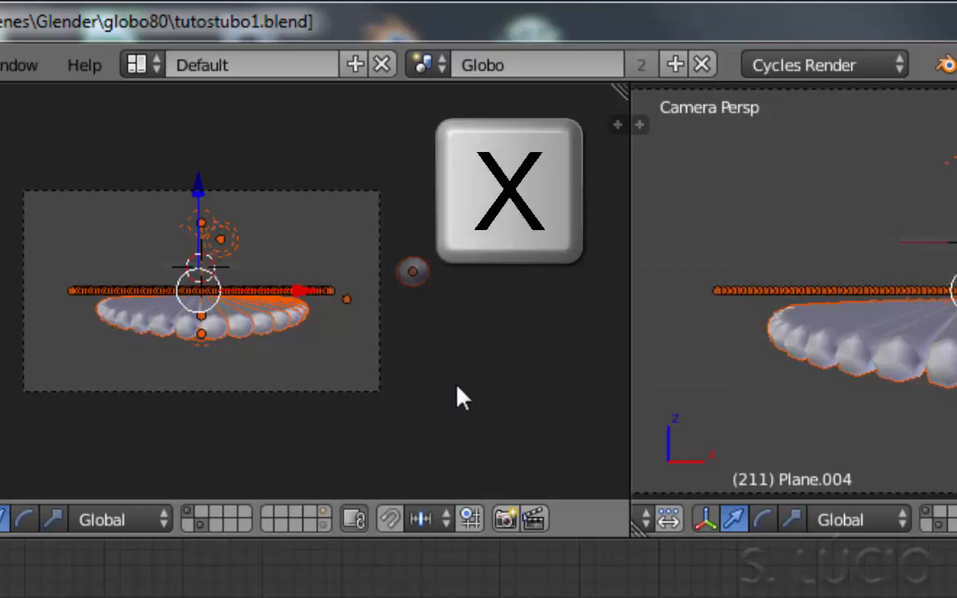
pyautogui.press('x')
pyautogui.click(408, 389)
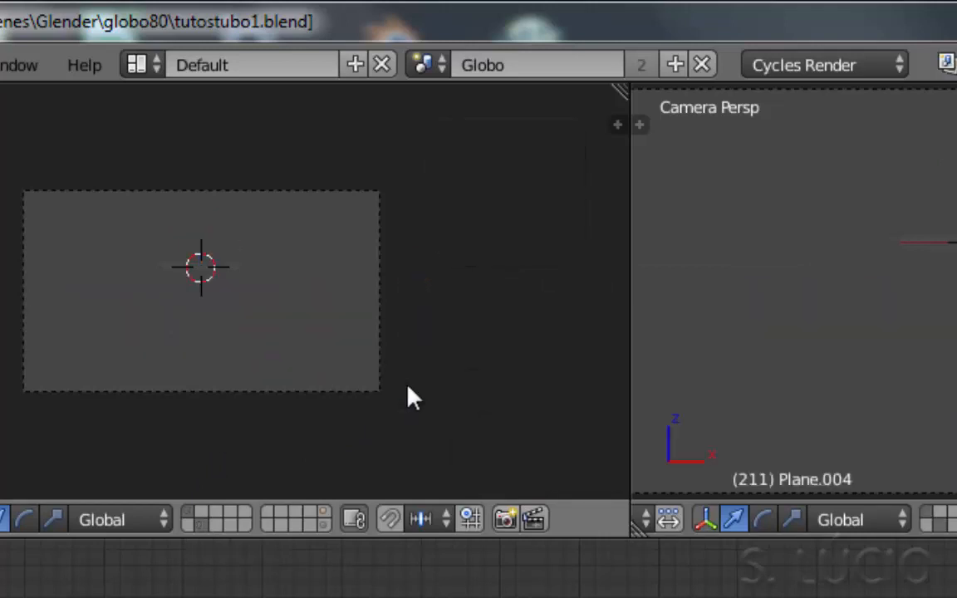
# Show layer 20, select the large sphere and snap the 3D cursor to its center.
pyautogui.click(324, 515)
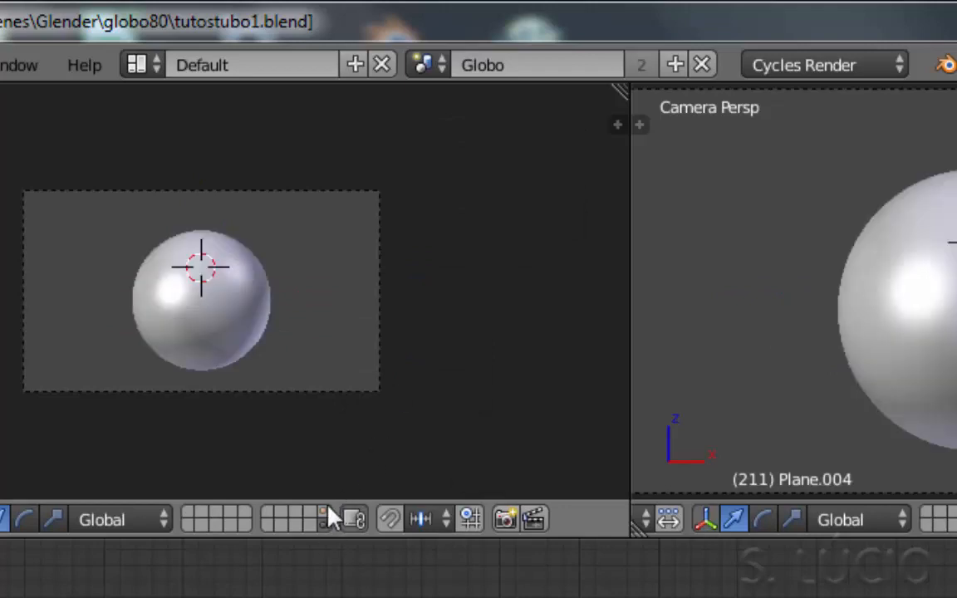
pyautogui.scroll(2, 344, 347)
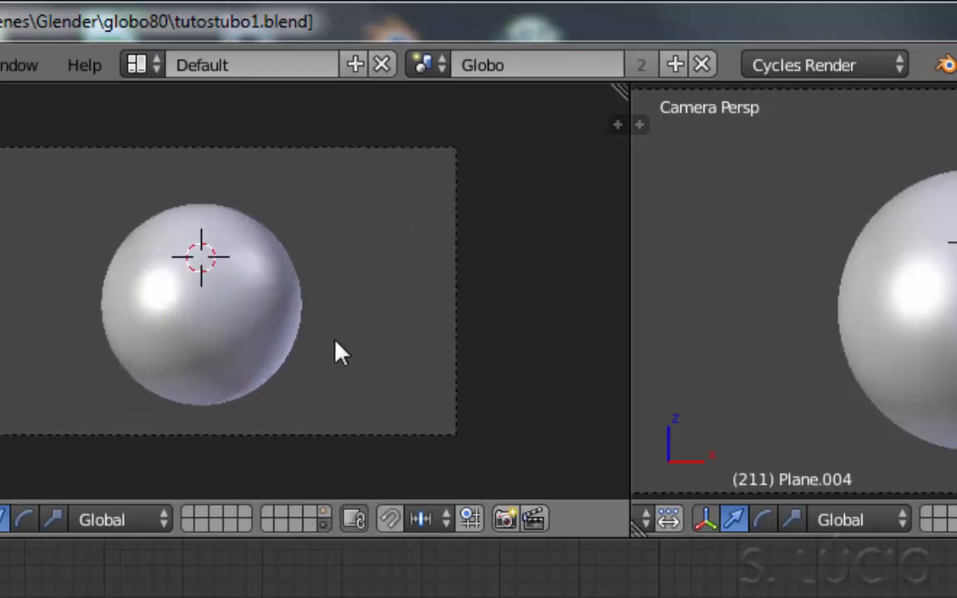
pyautogui.rightClick(208, 356)
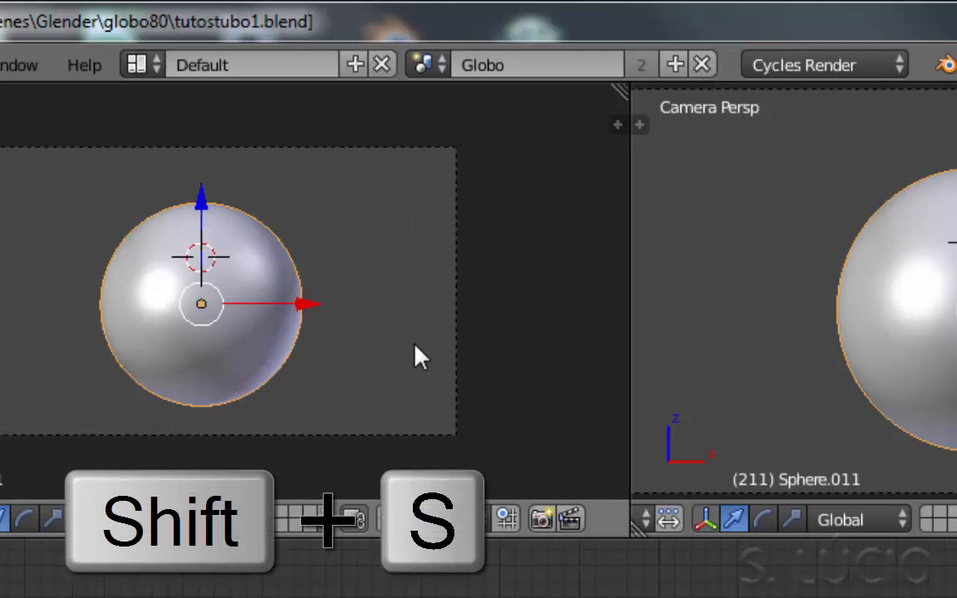
pyautogui.hotkey('shift', 's')
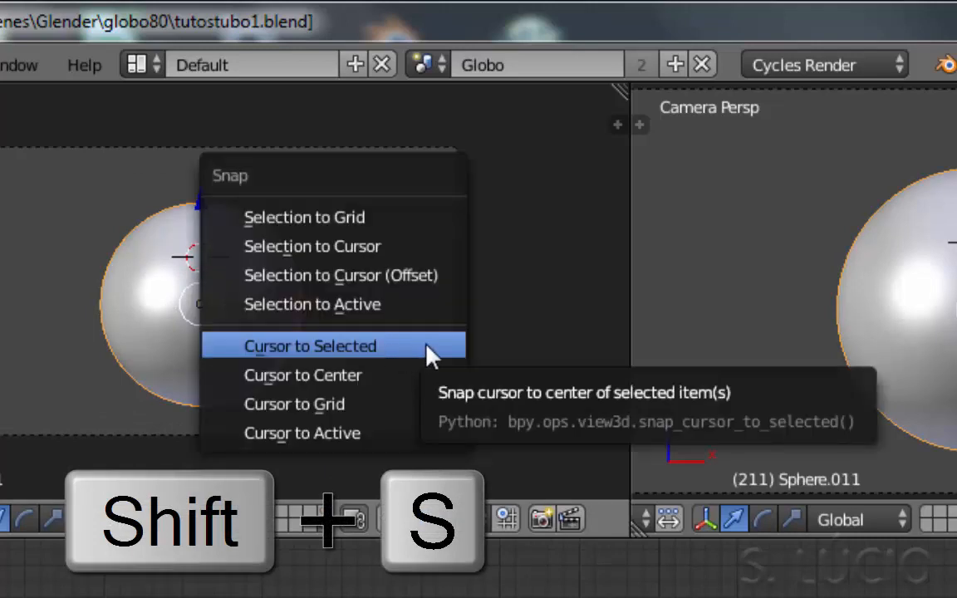
pyautogui.click(370, 347)
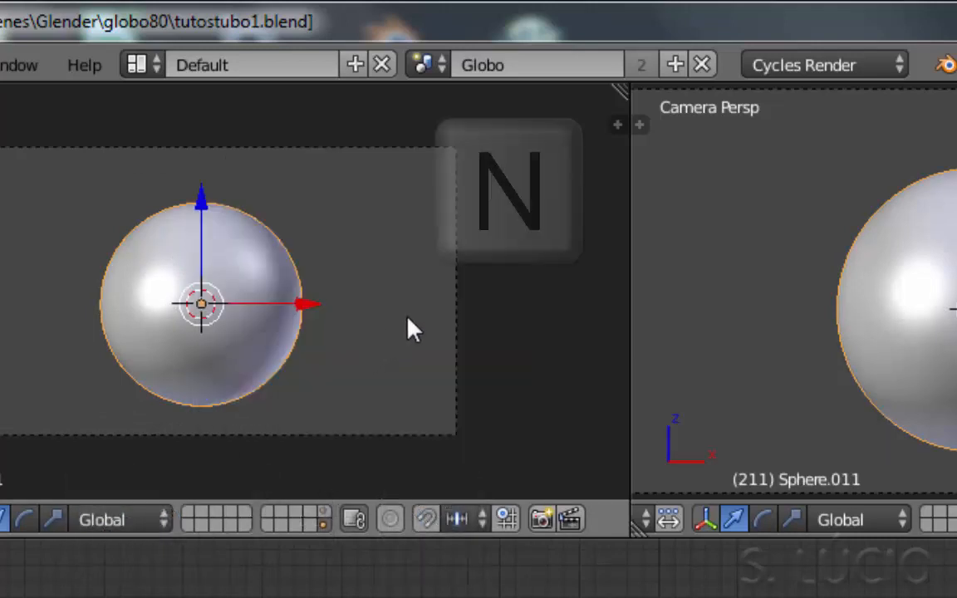
# Leave the camera view for the front view and enable Lock to Cursor in the view settings.
pyautogui.press('n')
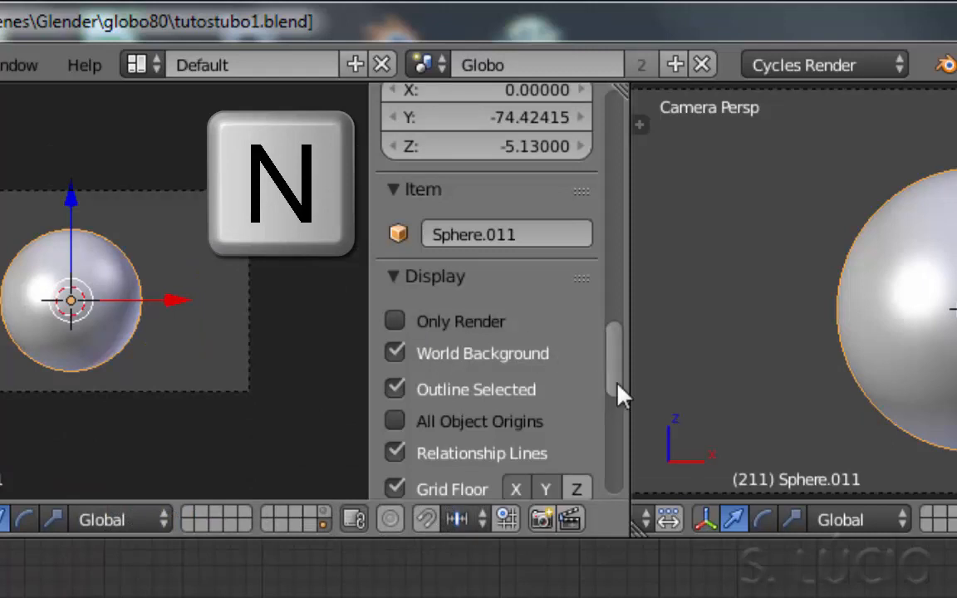
pyautogui.moveTo(617, 387); pyautogui.dragTo(638, 289)
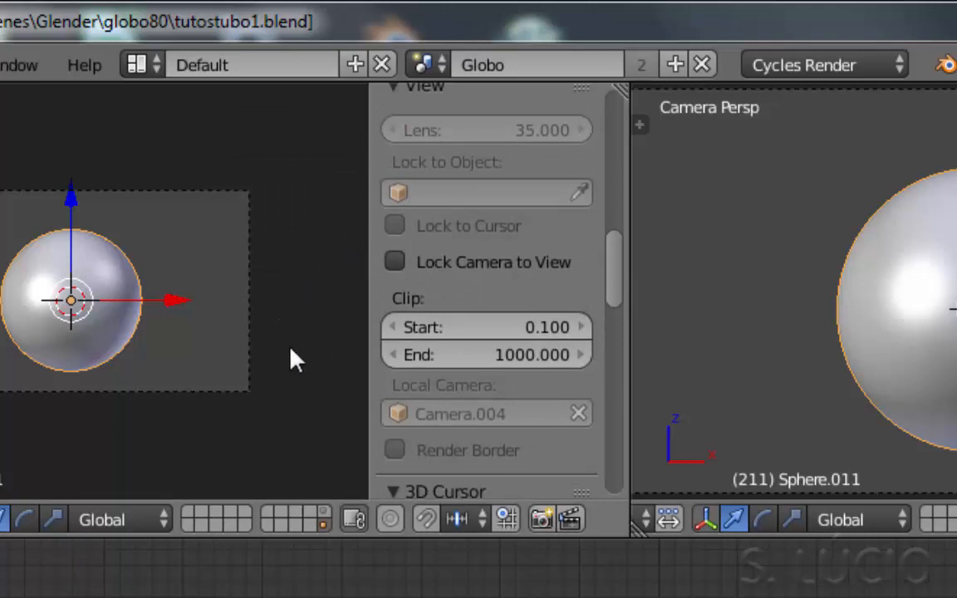
pyautogui.press('KP_1')
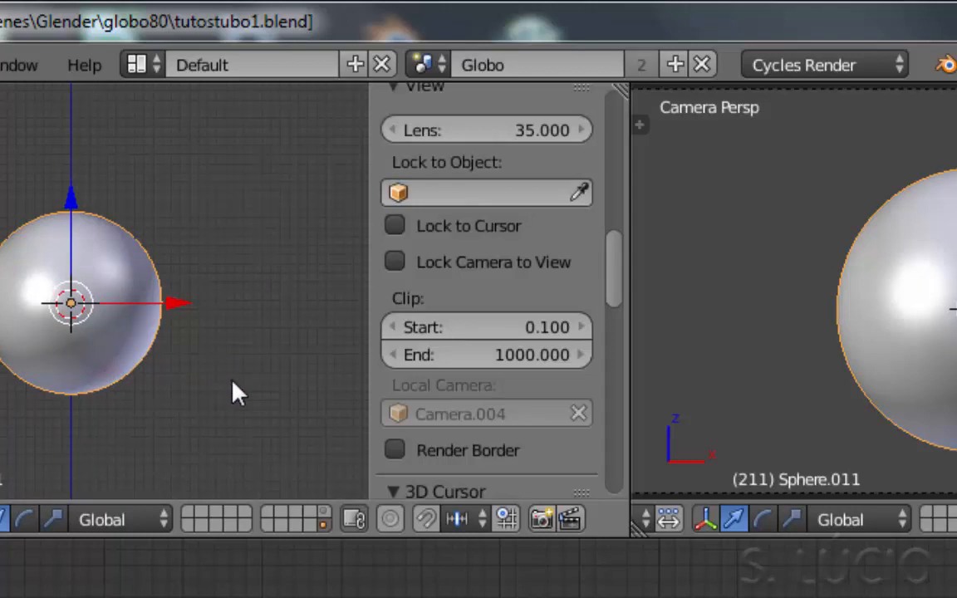
pyautogui.click(399, 234)
pyautogui.moveTo(218, 338); pyautogui.dragTo(0, 366, button='middle')
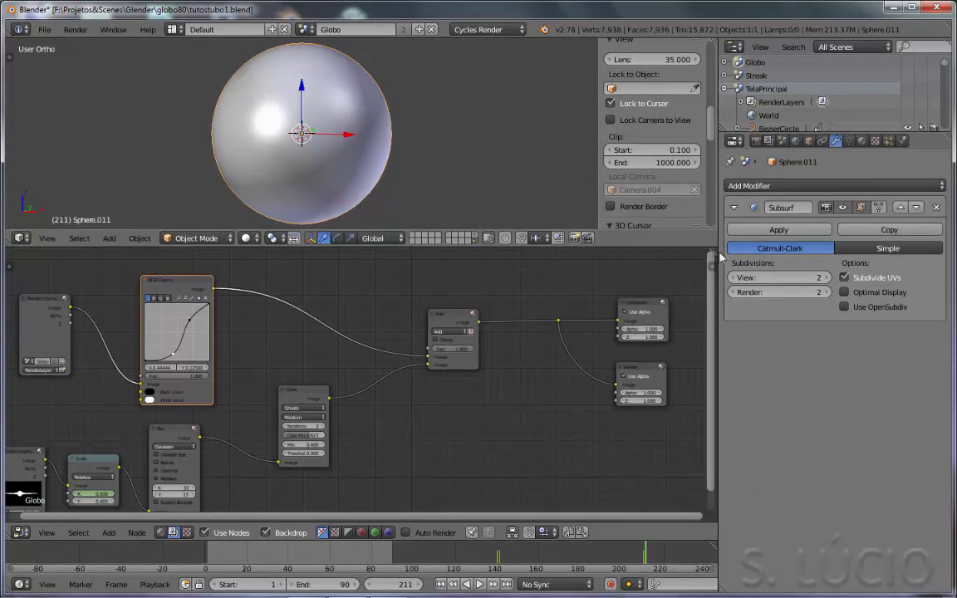
# Join the node editor with the 3D view above it into one area.
pyautogui.moveTo(715, 249); pyautogui.dragTo(624, 174)
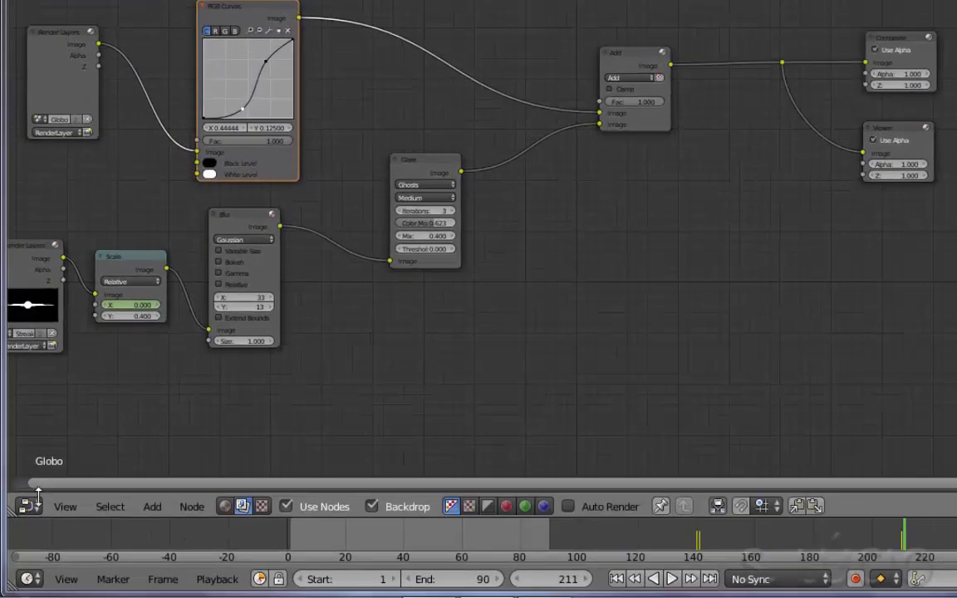
# Switch the node editor area to a 3D View and show the sphere in front orthographic view.
pyautogui.click(19, 532)
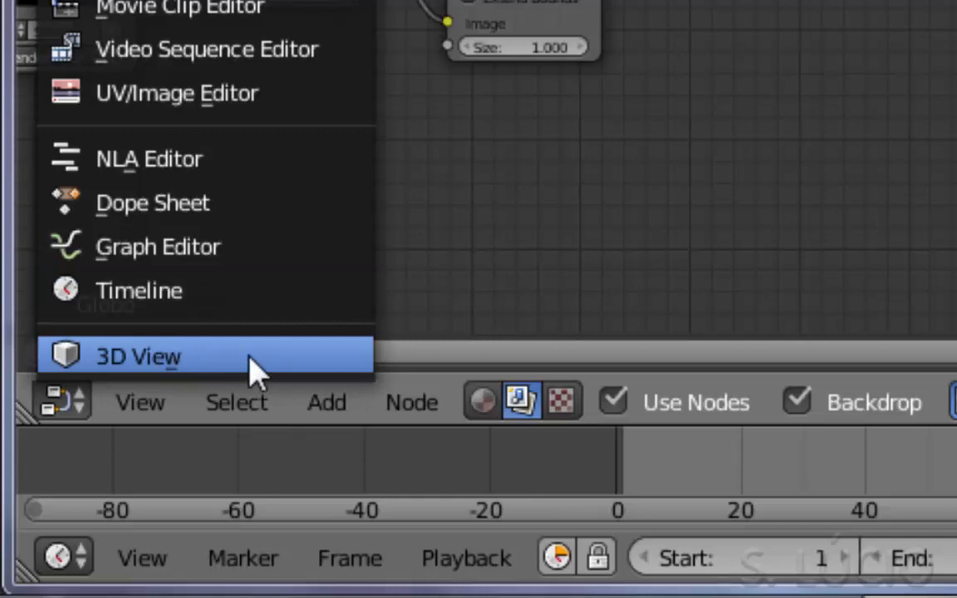
pyautogui.click(301, 360)
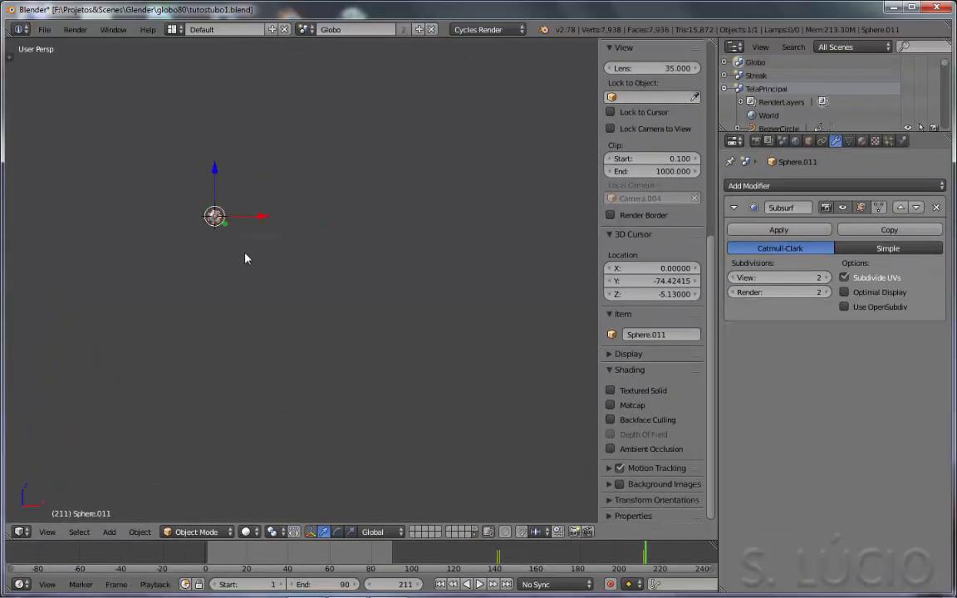
pyautogui.press('KP_5')
pyautogui.press('KP_1')
pyautogui.scroll(5, 402, 278)
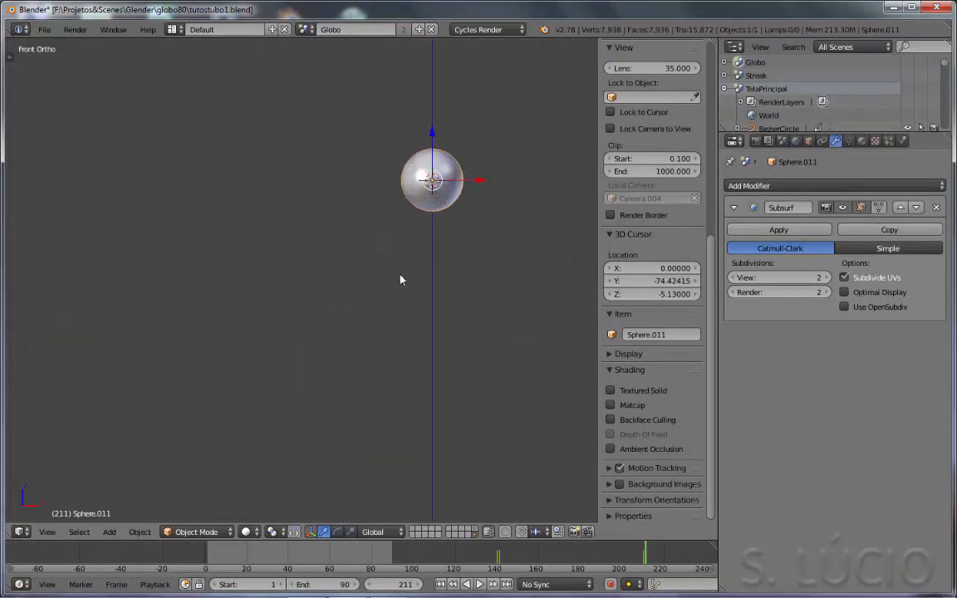
# Edit the sphere mesh in wireframe with nothing selected and turn off the Subsurf modifier's viewport display.
pyautogui.press('Tab')
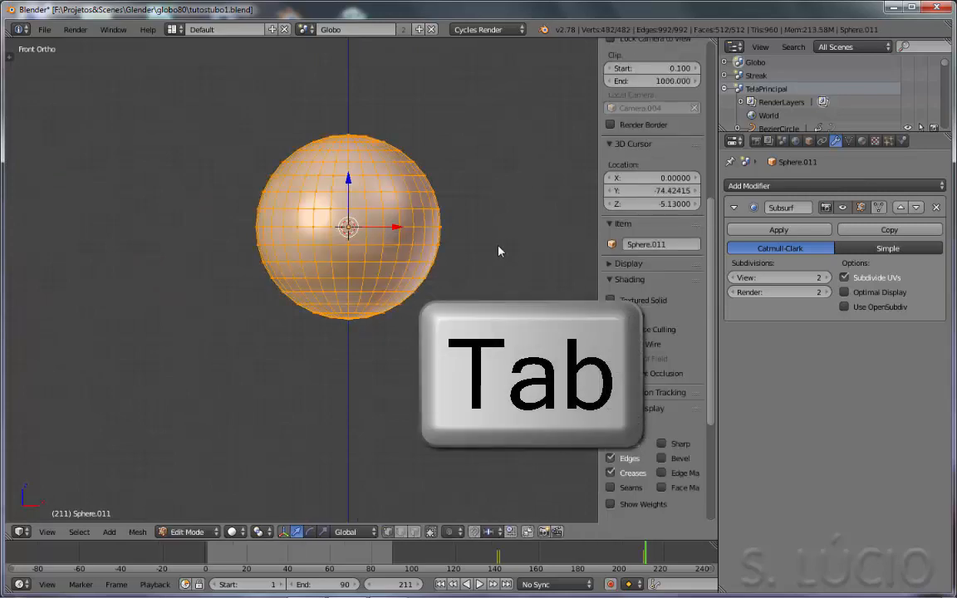
pyautogui.press('z')
pyautogui.press('a')
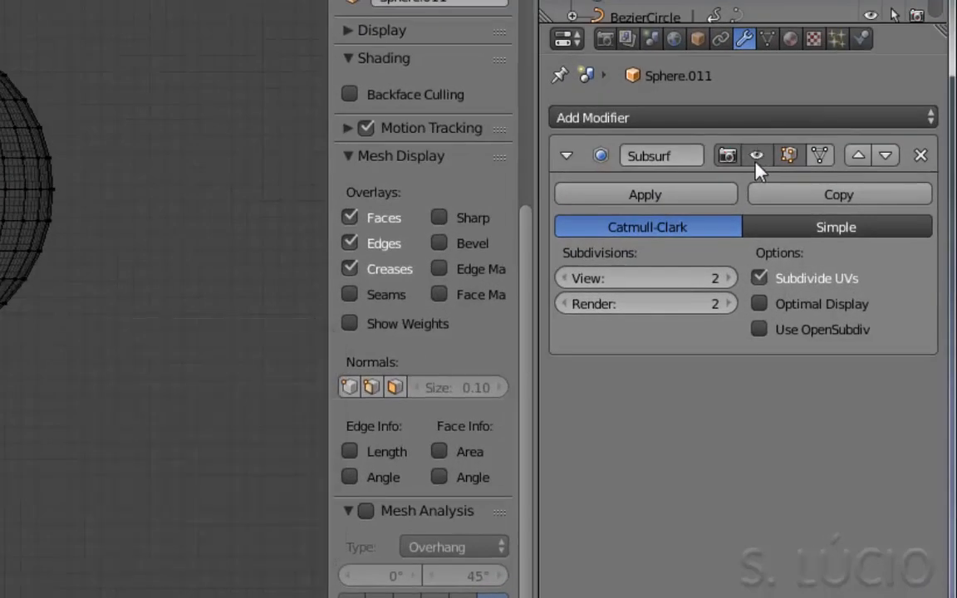
pyautogui.click(756, 157)
# Delete the sphere's vertices right of the vertical centre line and below the equator, keeping only the upper-left quarter.
pyautogui.press('b')
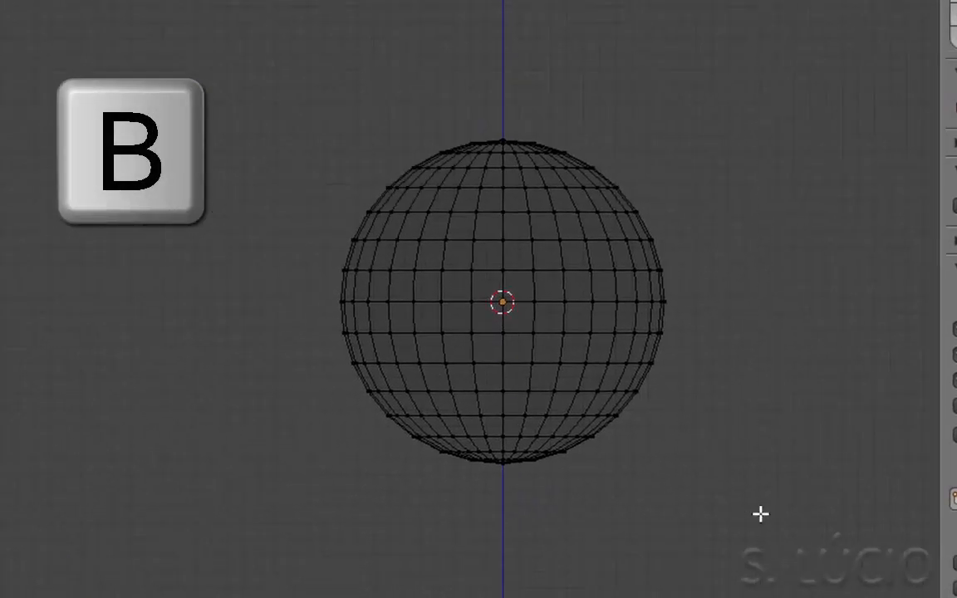
pyautogui.moveTo(769, 557); pyautogui.dragTo(506, 94)
pyautogui.press('b')
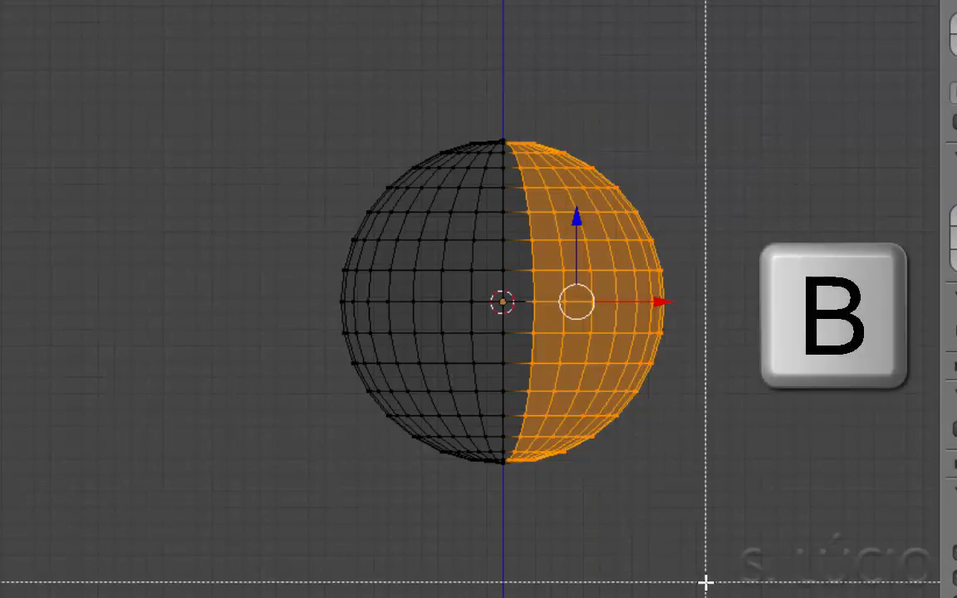
pyautogui.moveTo(745, 560); pyautogui.dragTo(274, 316)
pyautogui.press('x')
pyautogui.click(722, 486)
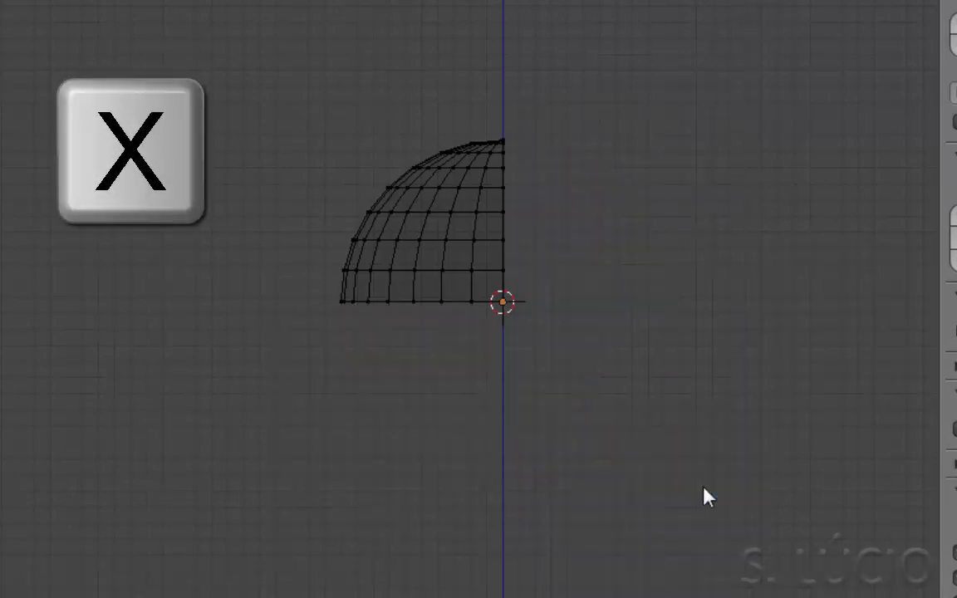
# Return to Object Mode with solid shading and enable Lock to Cursor for the 3D view.
pyautogui.press('Tab')
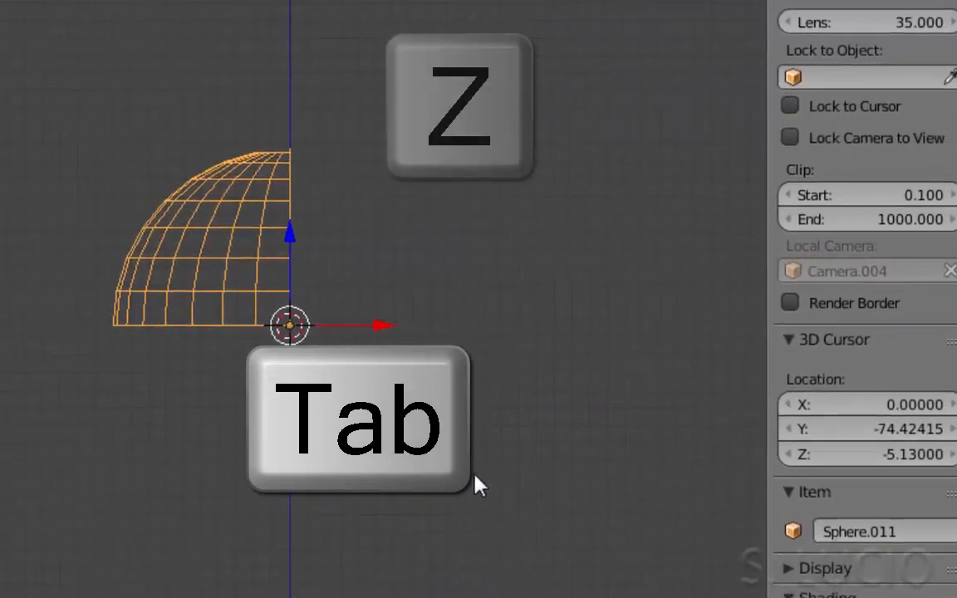
pyautogui.press('z')
pyautogui.moveTo(355, 462); pyautogui.dragTo(366, 457, button='middle')
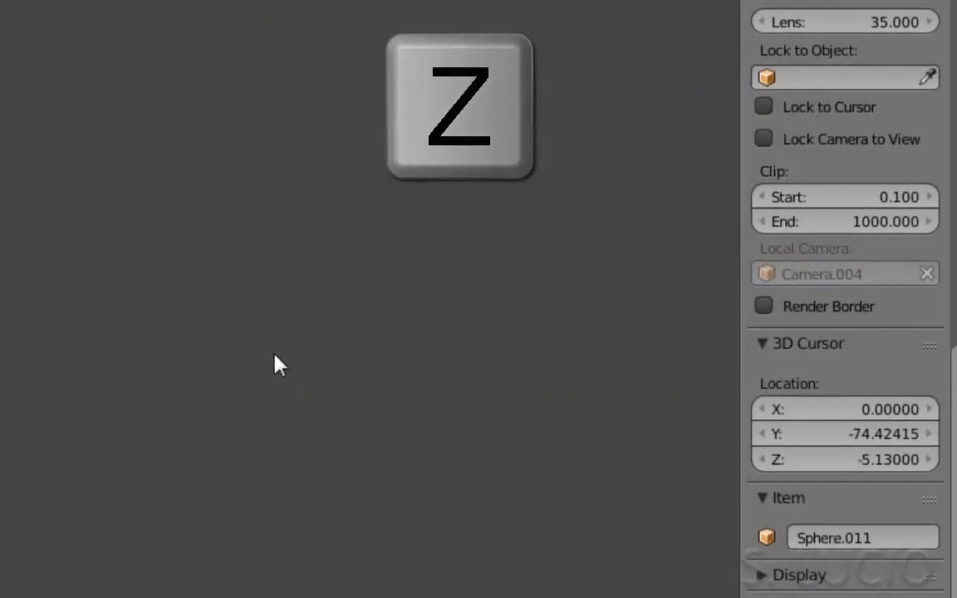
pyautogui.click(766, 117)
pyautogui.moveTo(326, 418); pyautogui.dragTo(137, 584, button='middle')
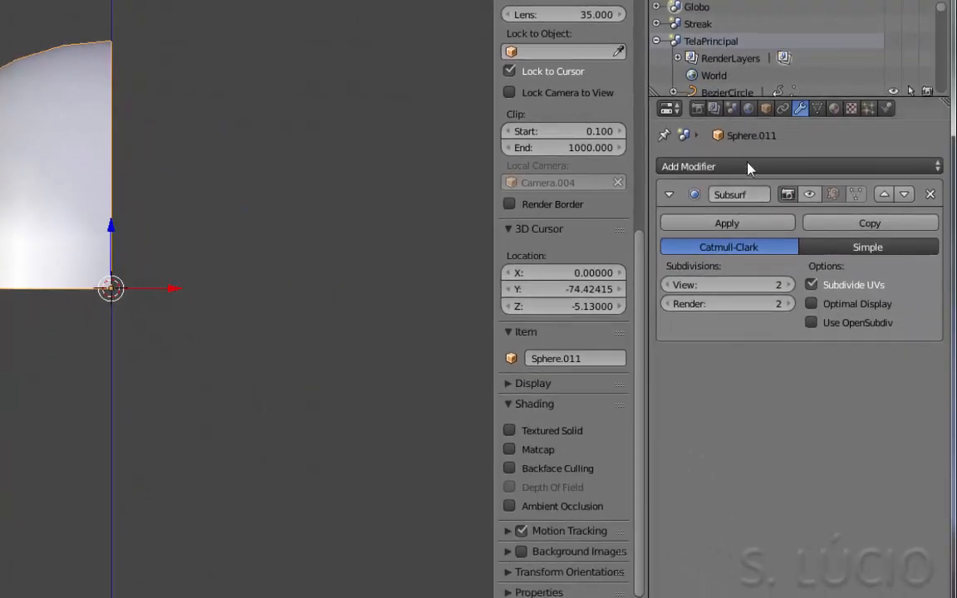
# Add a Mirror modifier on the X and Z axes with Clipping enabled and place it above Subsurf.
pyautogui.click(750, 167)
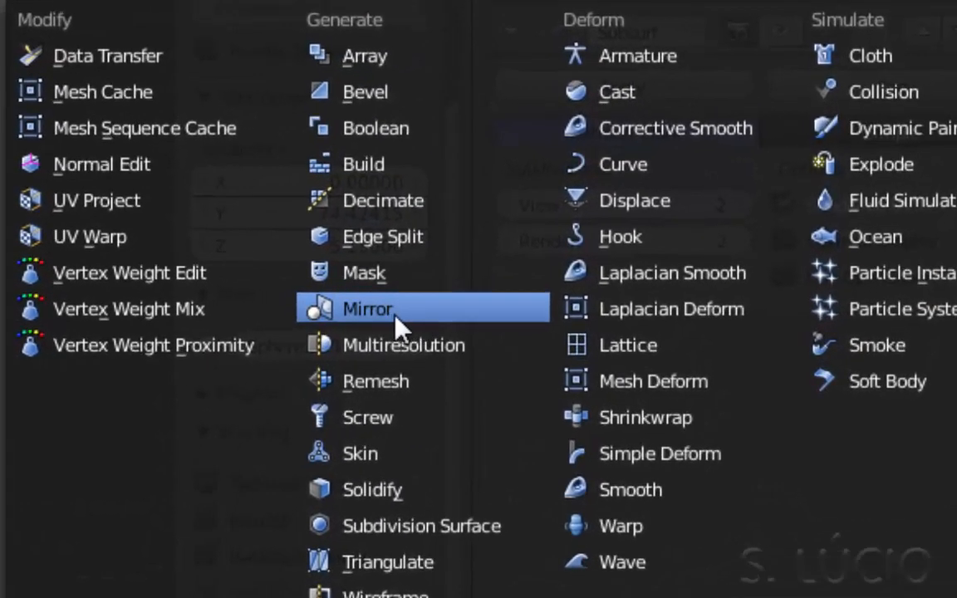
pyautogui.click(440, 317)
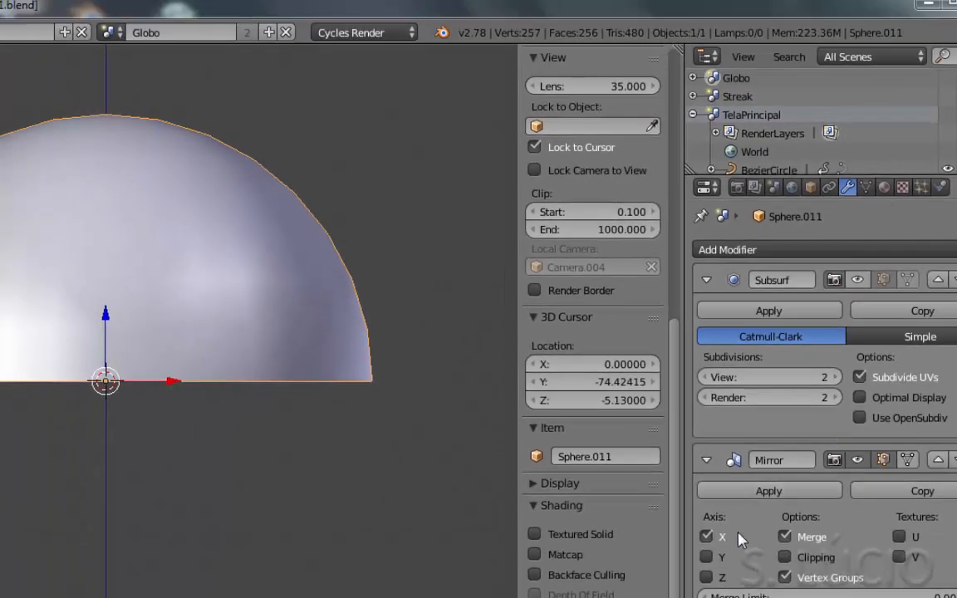
pyautogui.click(706, 578)
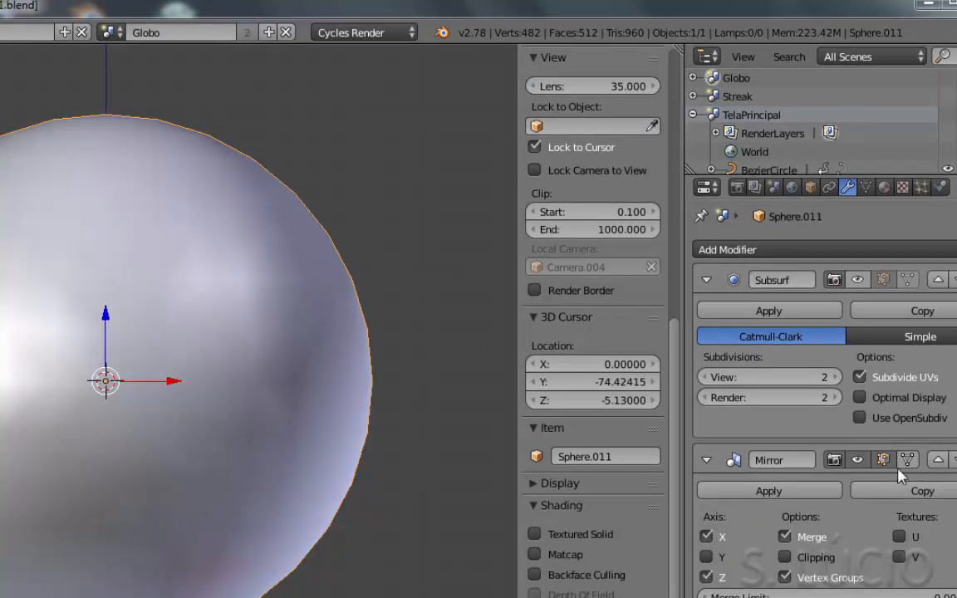
pyautogui.click(937, 461)
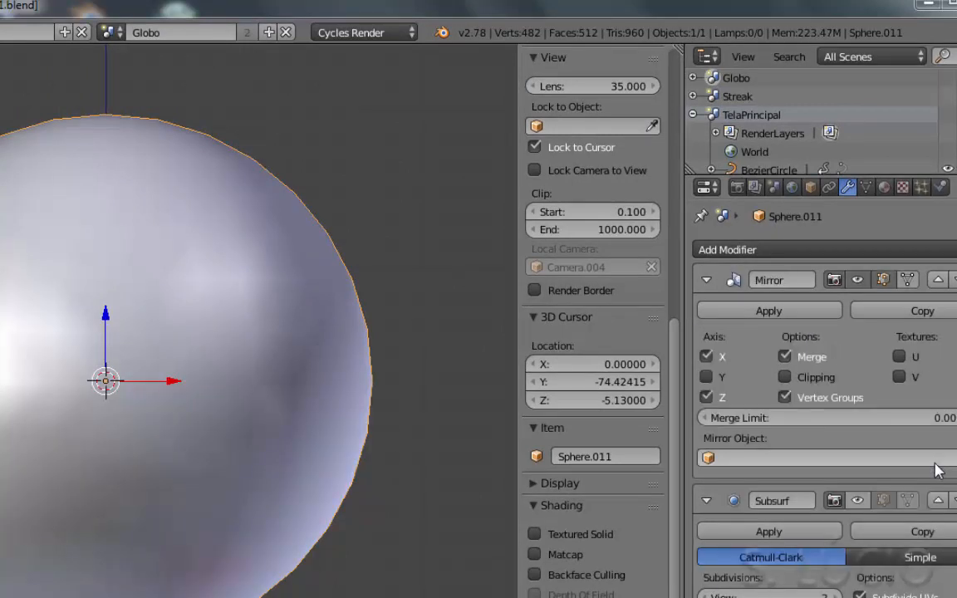
pyautogui.click(785, 379)
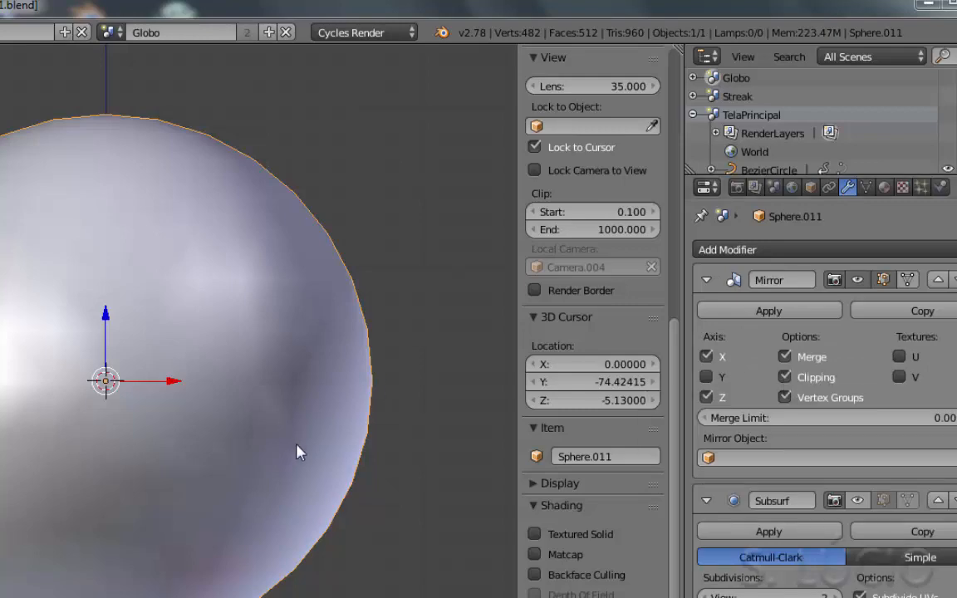
# In Edit Mode, knife-cut the quarter sphere from the equator upward, around a bevelled corner and across to the vertical centre line.
pyautogui.press('Tab')
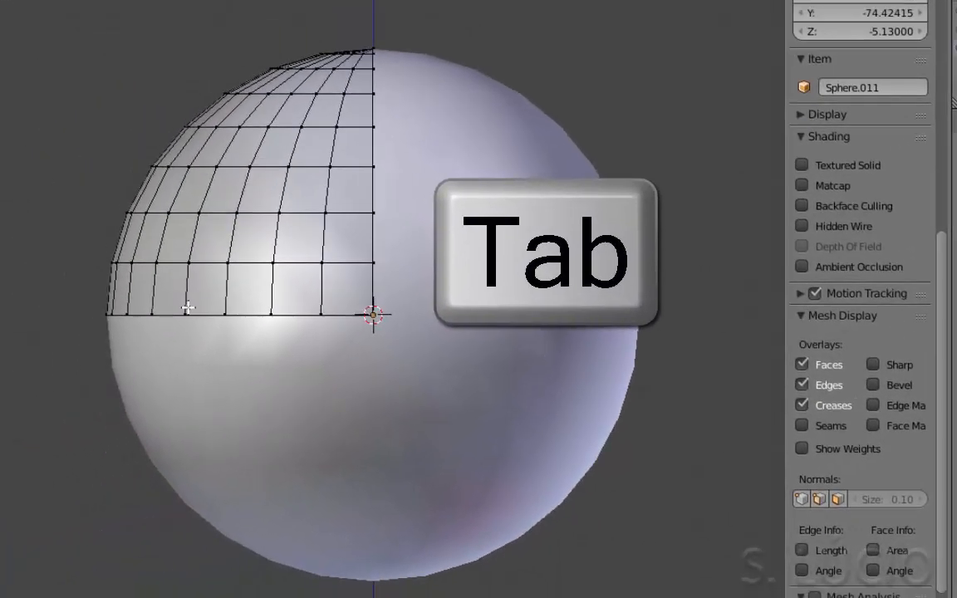
pyautogui.press('k')
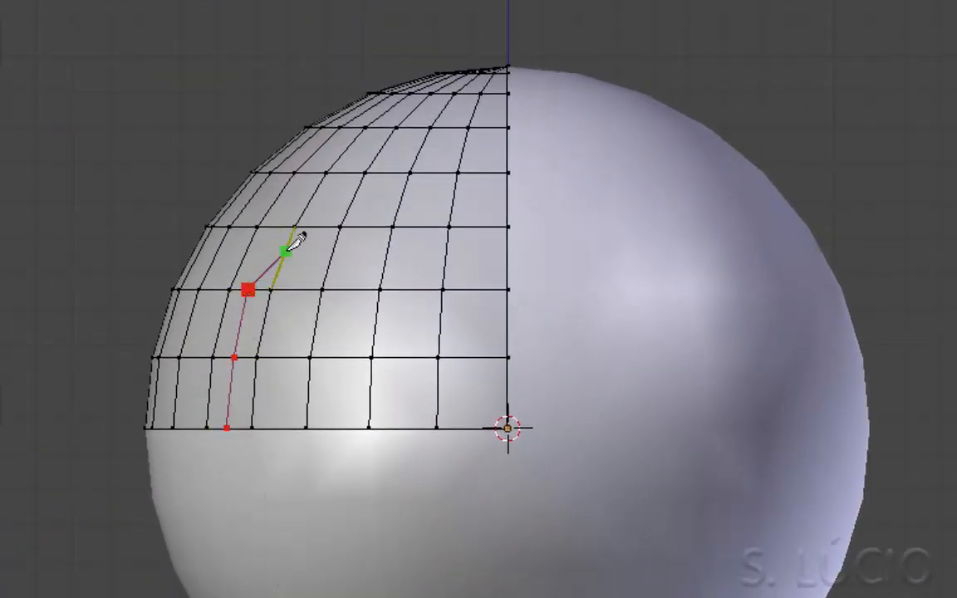
pyautogui.click(448, 241)
pyautogui.press('Return')
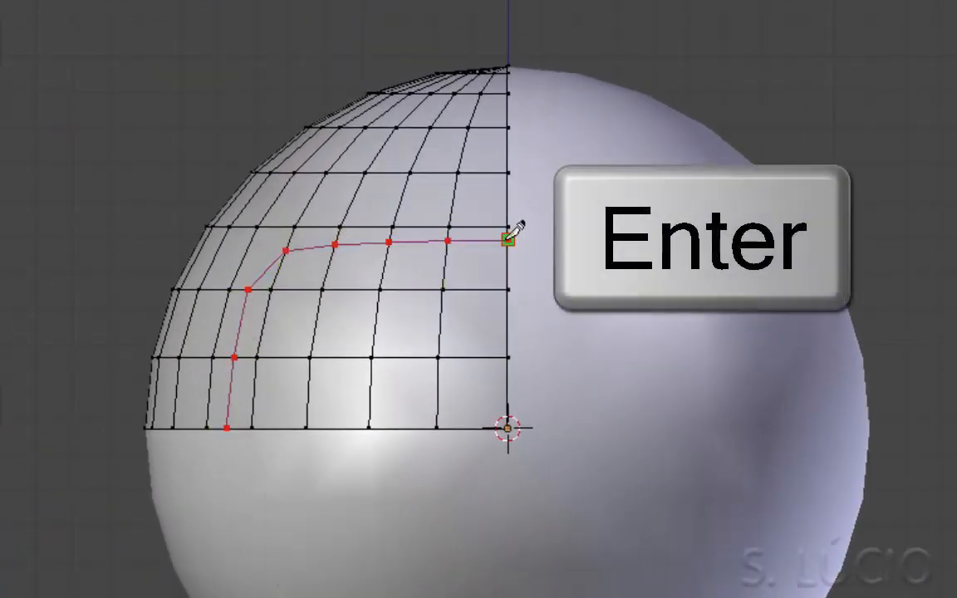
# Knife-cut from the middle of the diagonal corner edge to the nearest grid vertex up and to its left.
pyautogui.moveTo(316, 316); pyautogui.dragTo(487, 357, button='middle')
pyautogui.scroll(4, 549, 359)
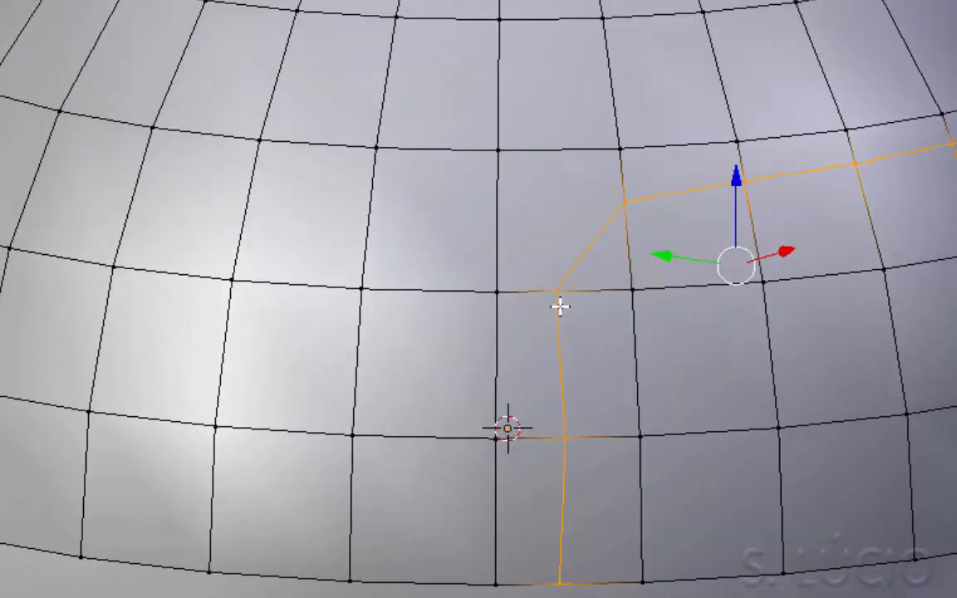
pyautogui.press('k')
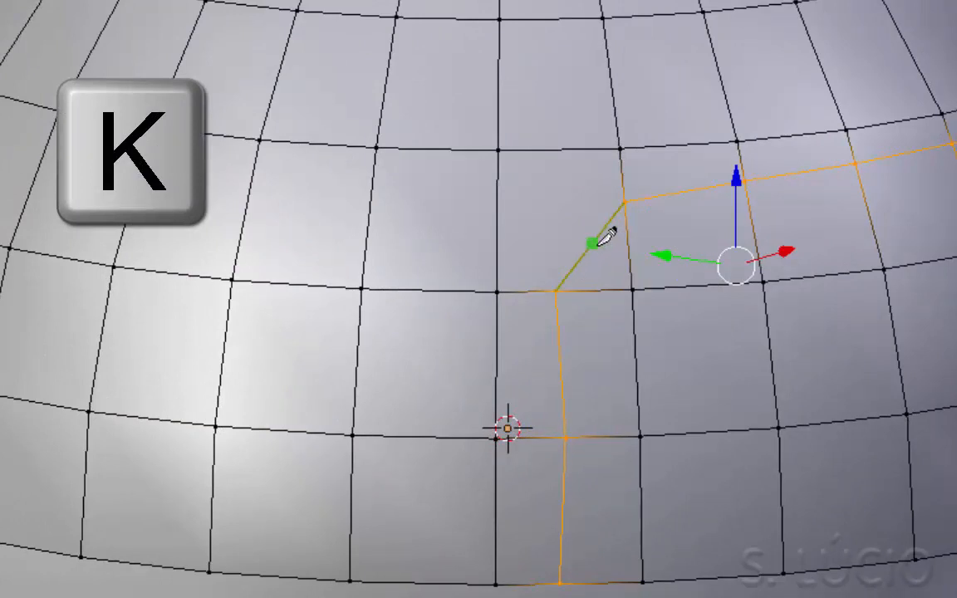
pyautogui.click(592, 242)
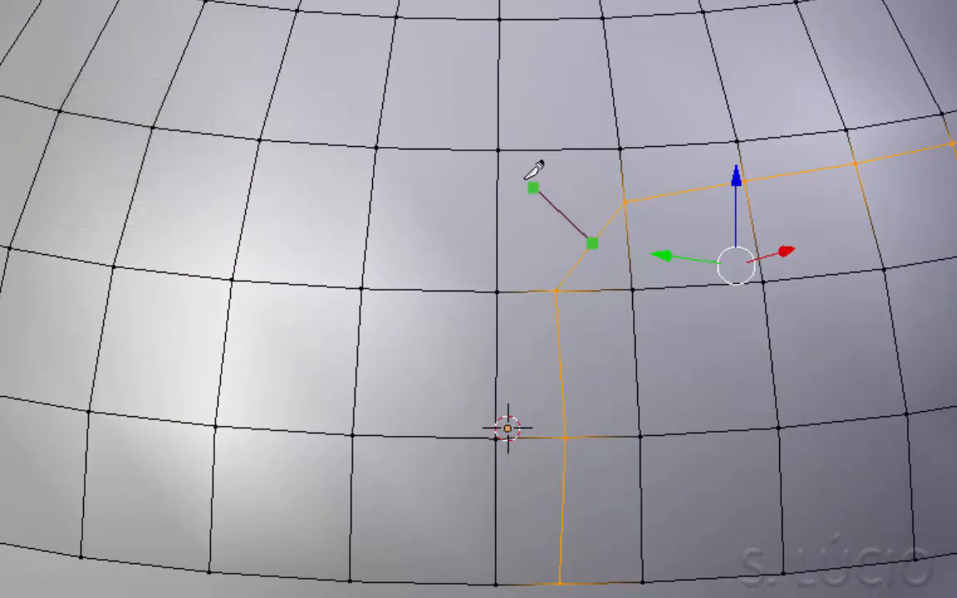
pyautogui.click(497, 150)
pyautogui.press('Return')
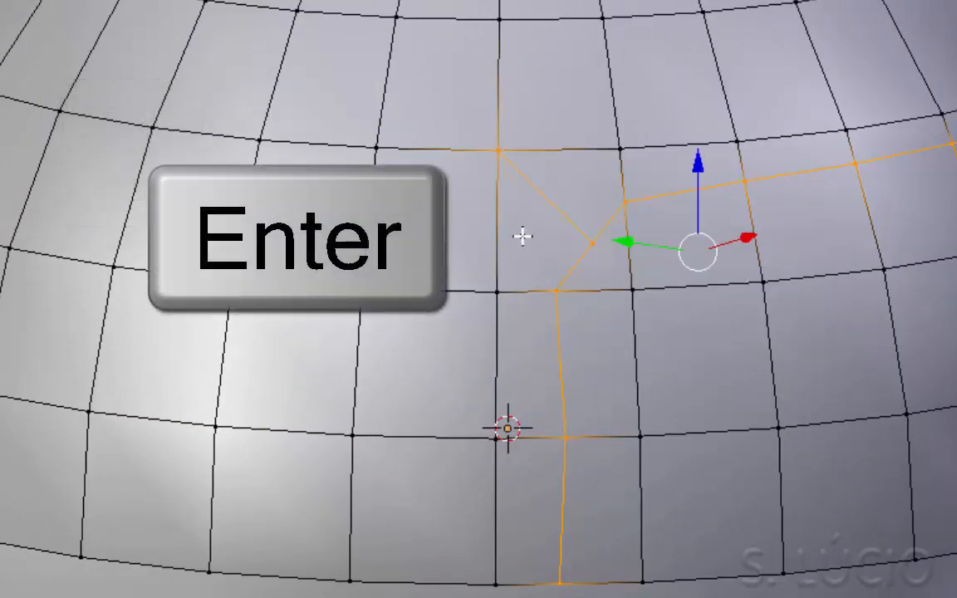
# Slide the new corner vertex outward along its diagonal edge and slide the cut line's lower vertices to straighten the vertical side.
pyautogui.rightClick(593, 242)
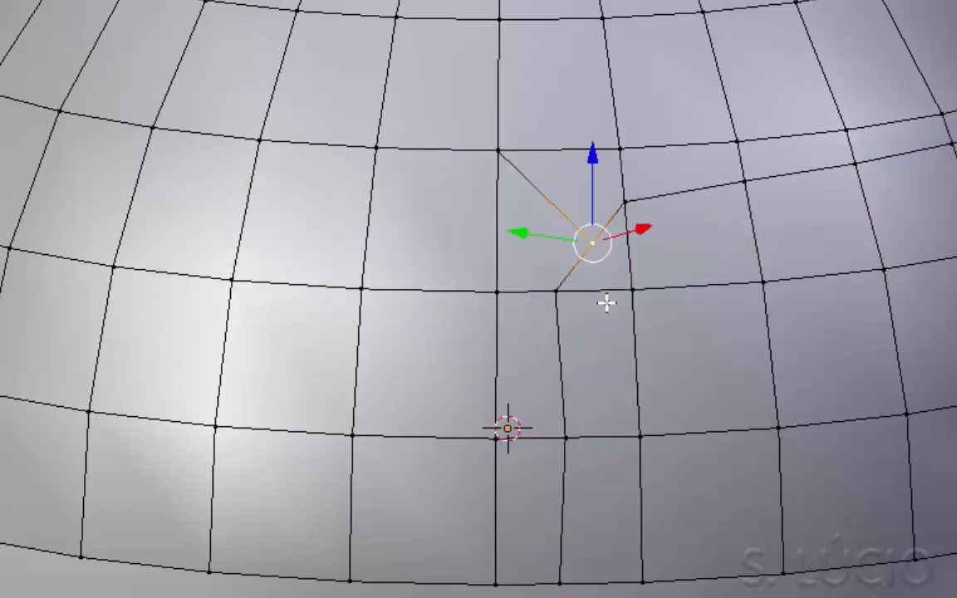
pyautogui.hotkey('shift', 'v')
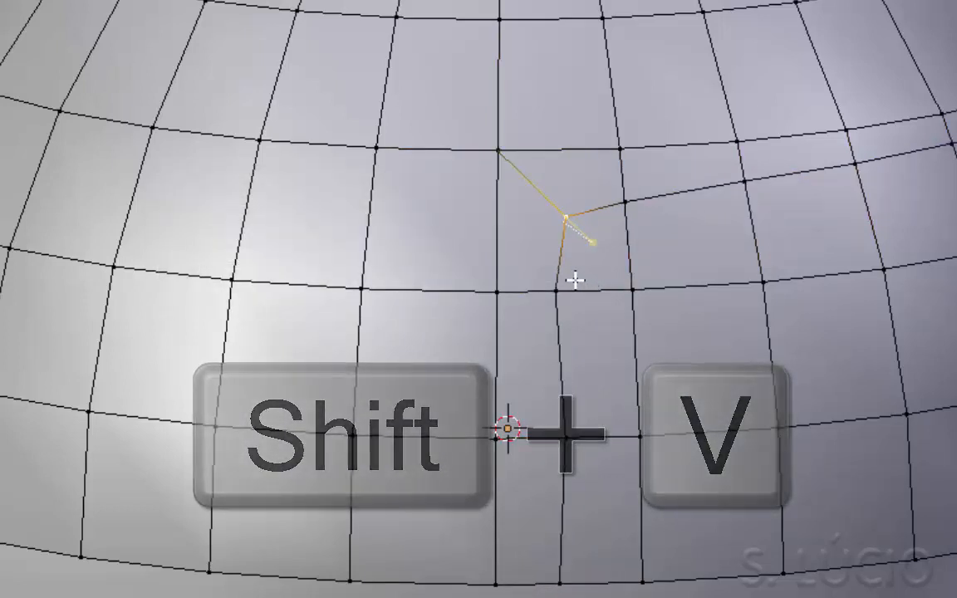
pyautogui.click(574, 281)
pyautogui.hotkey('shift', 'v')
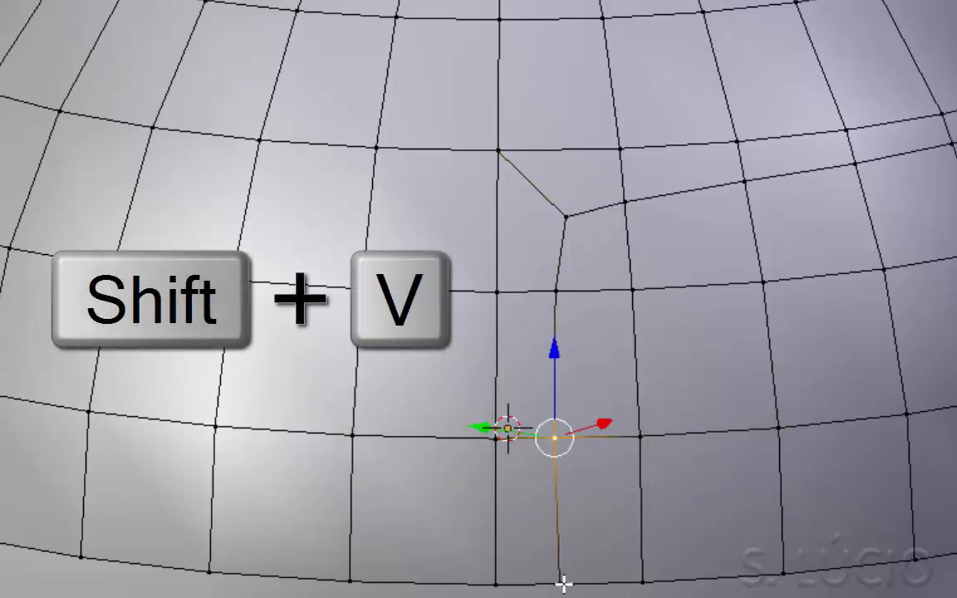
pyautogui.hotkey('shift', 'v')
pyautogui.click(594, 594)
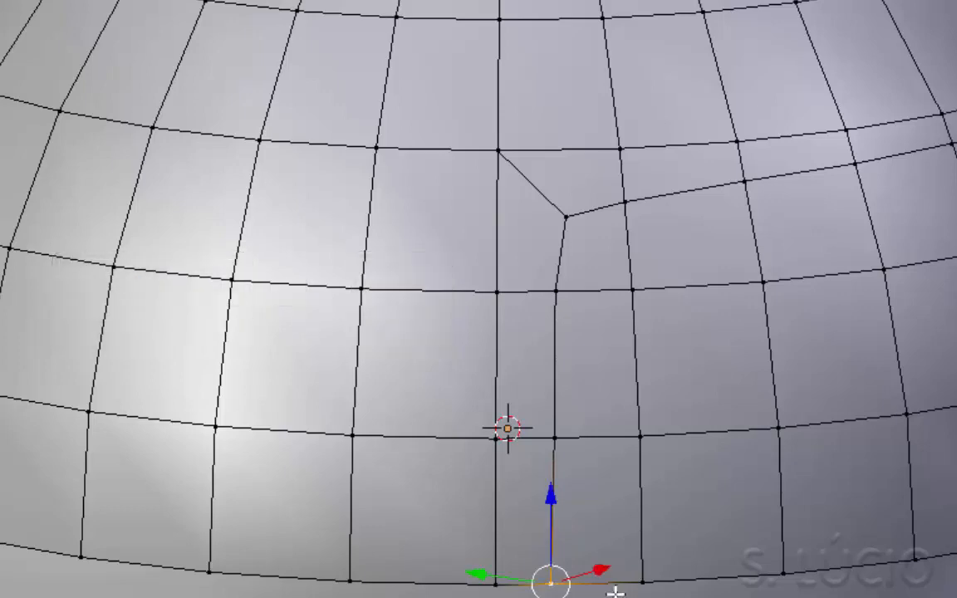
# Enable the edit cage display for both the Mirror and Subsurf modifiers.
pyautogui.moveTo(623, 594); pyautogui.dragTo(556, 593, button='middle')
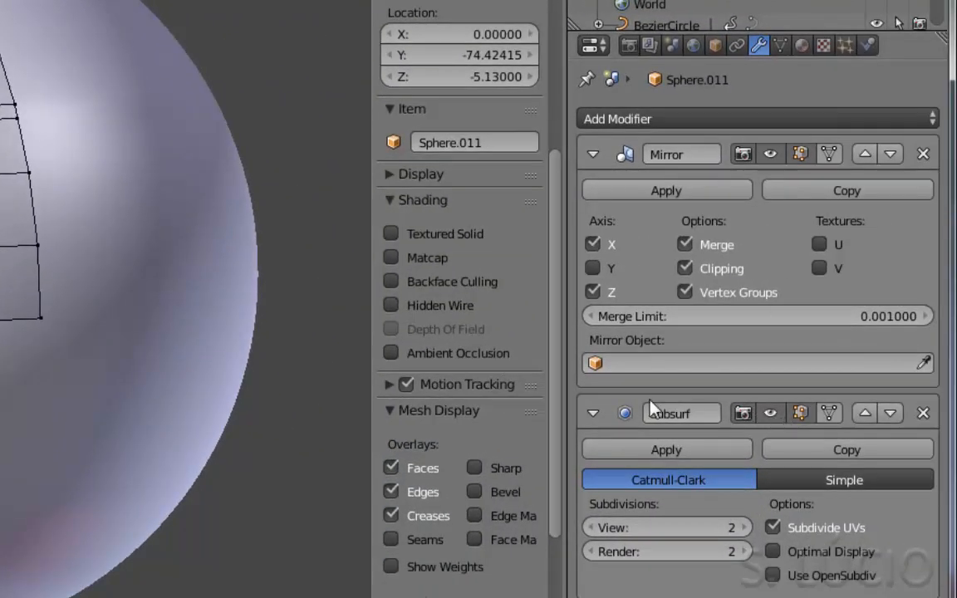
pyautogui.click(828, 157)
pyautogui.click(830, 413)
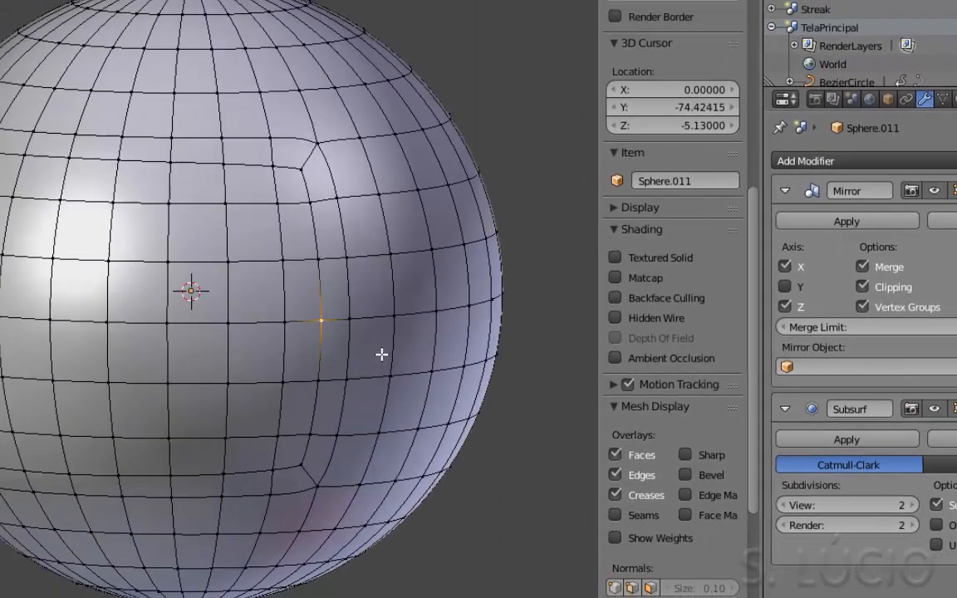
# In face select mode, circle-select the faces inside the cut outline on the sphere's front and delete them to open the window.
pyautogui.press('KP_1')
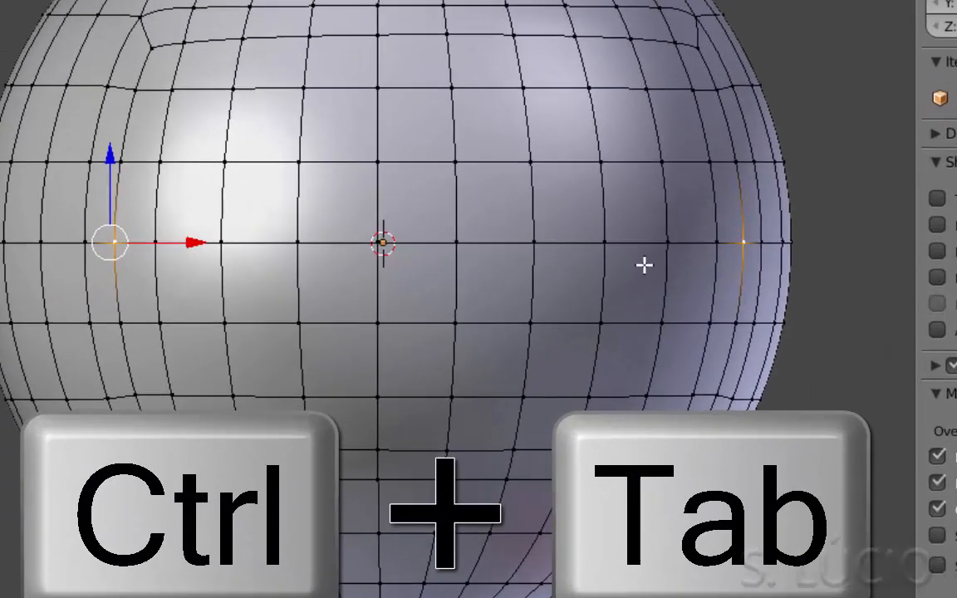
pyautogui.hotkey('ctrl', 'Tab')
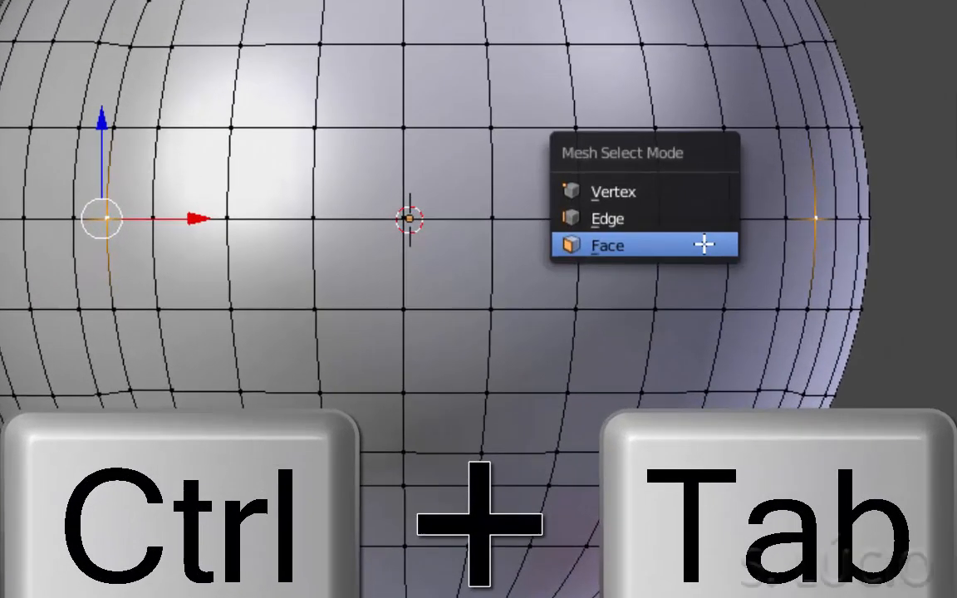
pyautogui.click(644, 249)
pyautogui.press('c')
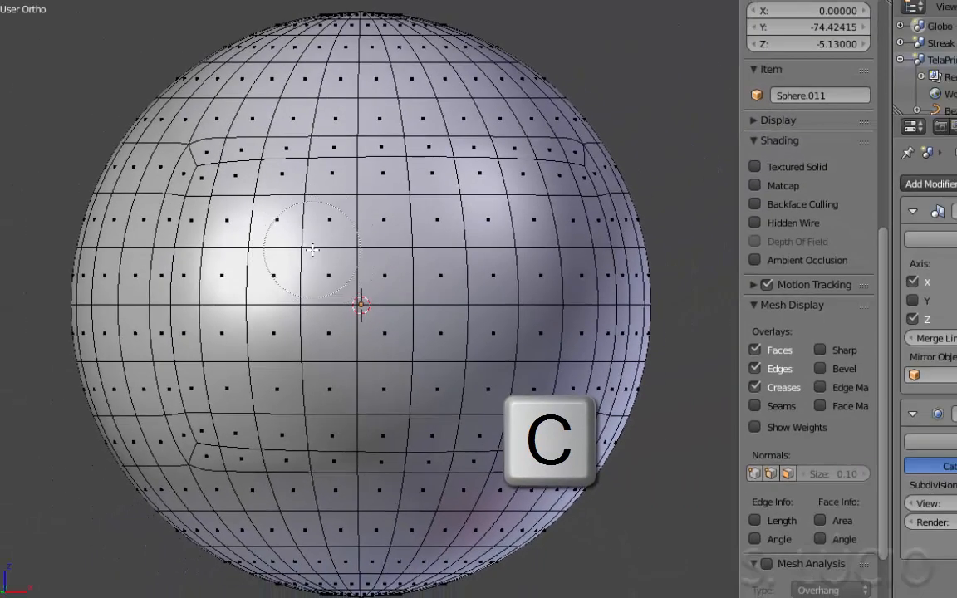
pyautogui.moveTo(335, 132); pyautogui.dragTo(460, 113)
pyautogui.moveTo(394, 237); pyautogui.dragTo(247, 235)
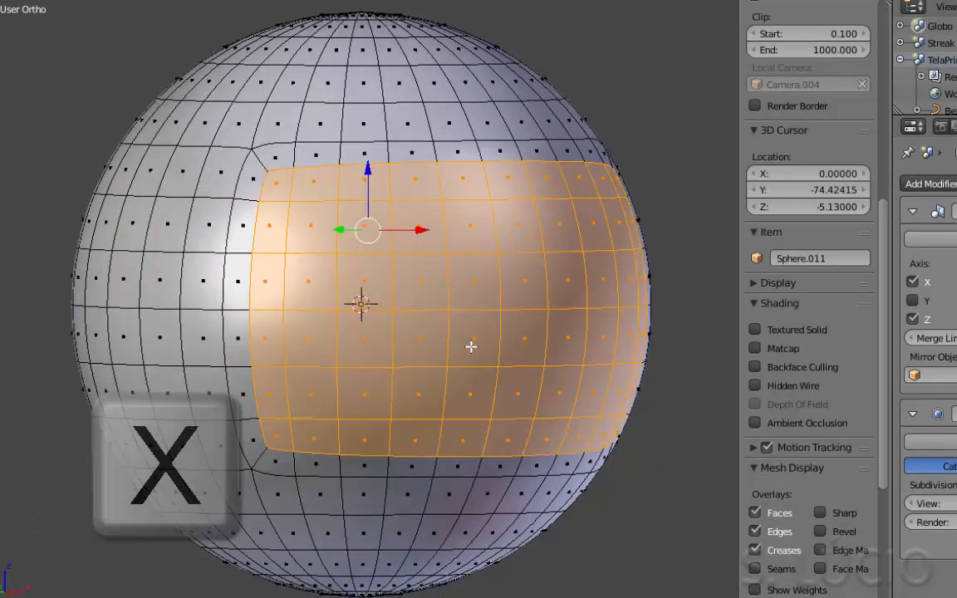
pyautogui.press('x')
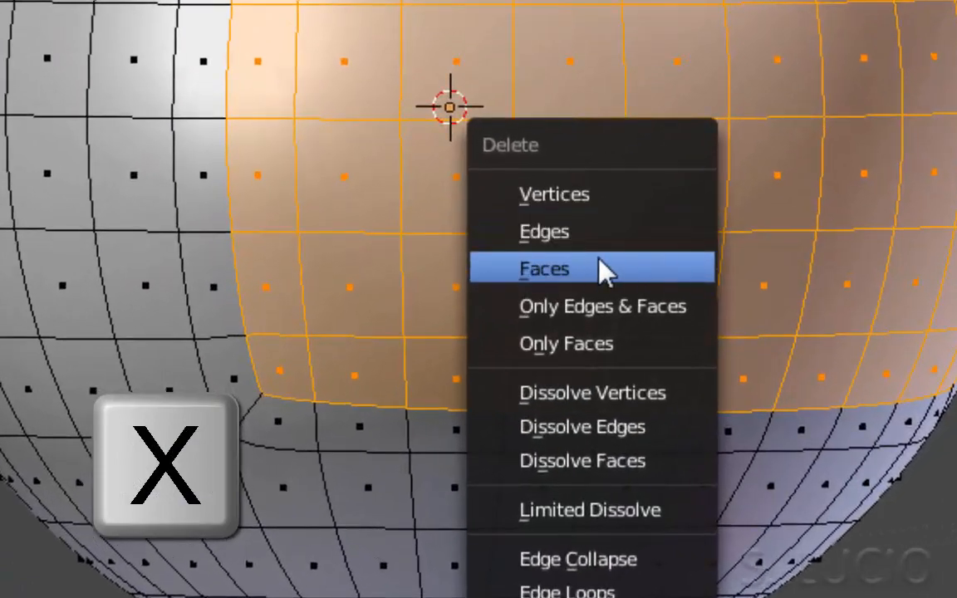
pyautogui.click(584, 289)
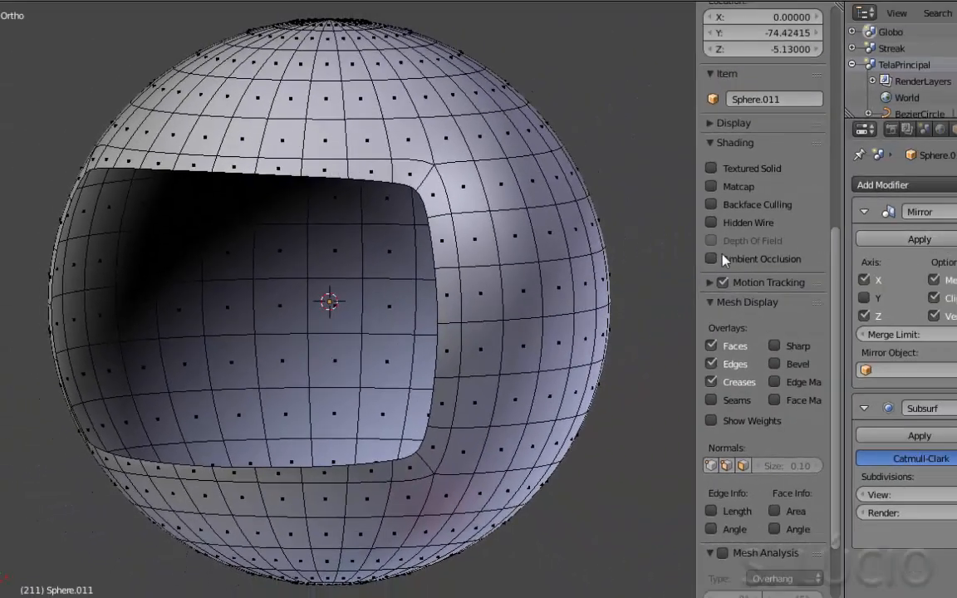
# Apply the Mirror modifier to the sphere outside mesh editing and resume editing its mesh.
pyautogui.press('Tab')
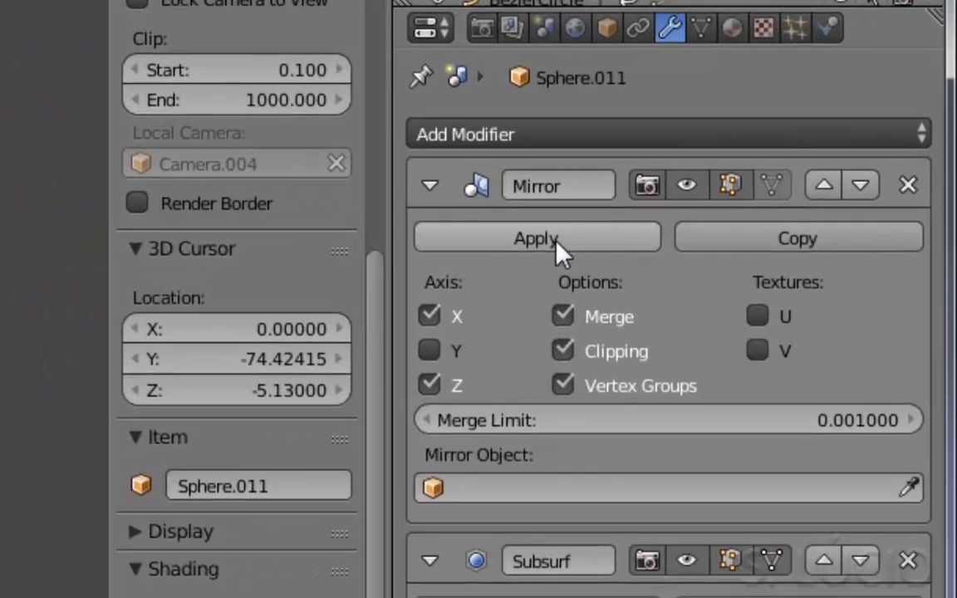
pyautogui.click(743, 246)
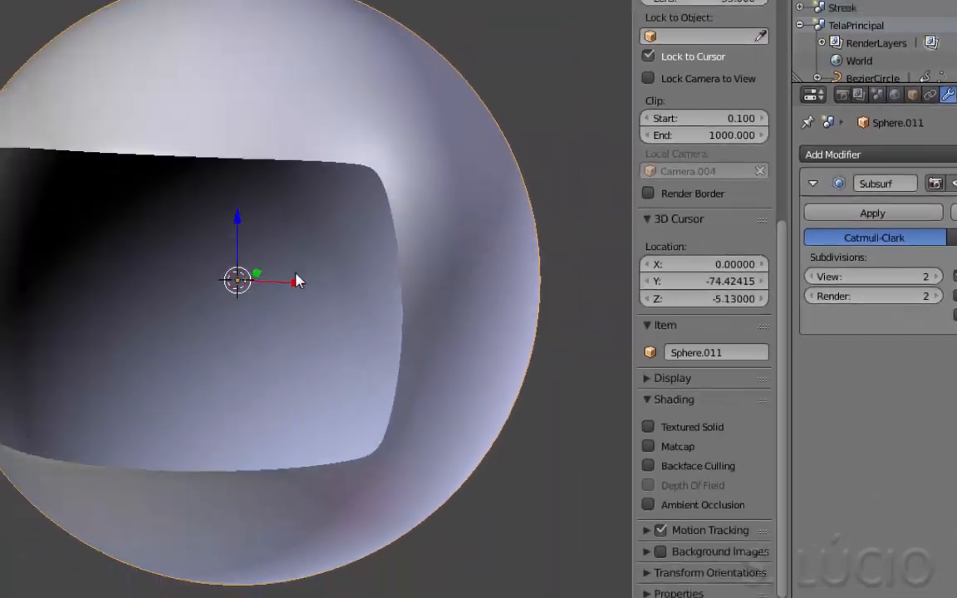
pyautogui.press('Tab')
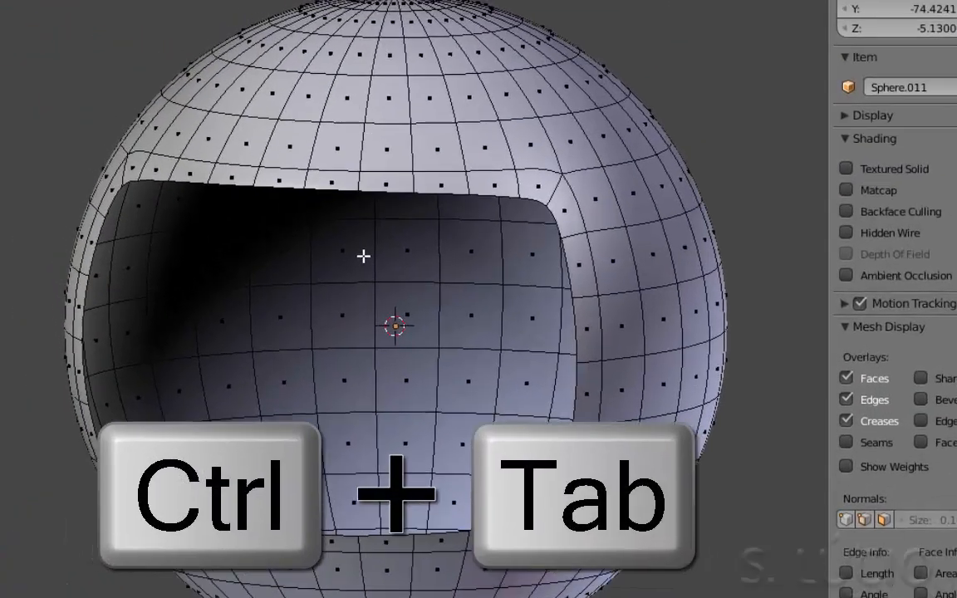
# In edge select mode, select the window's border loop, extrude it and move it inward about 0.075 along the Y axis.
pyautogui.hotkey('ctrl', 'Tab')
pyautogui.click(563, 368)
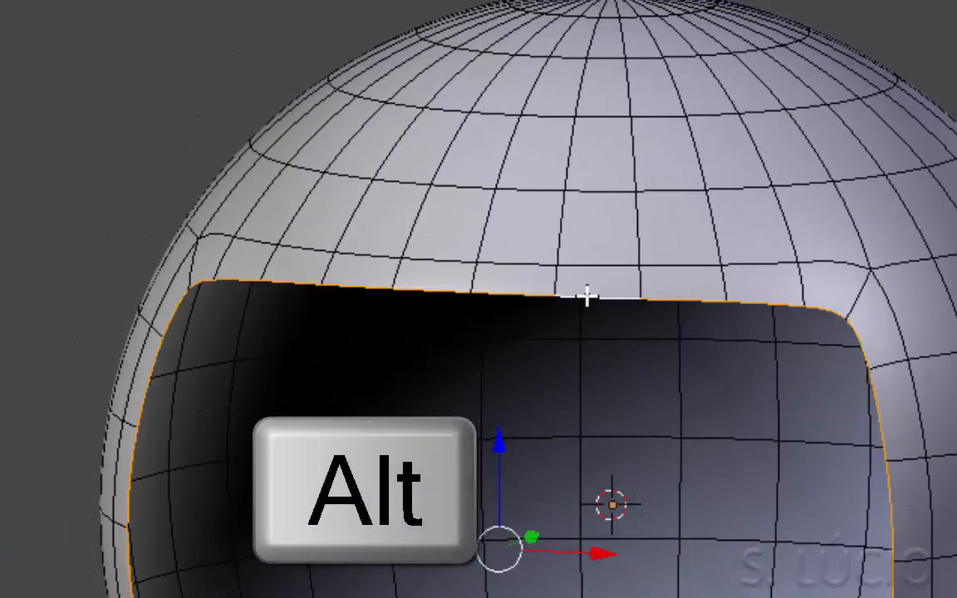
pyautogui.moveTo(542, 412); pyautogui.dragTo(433, 414, button='middle')
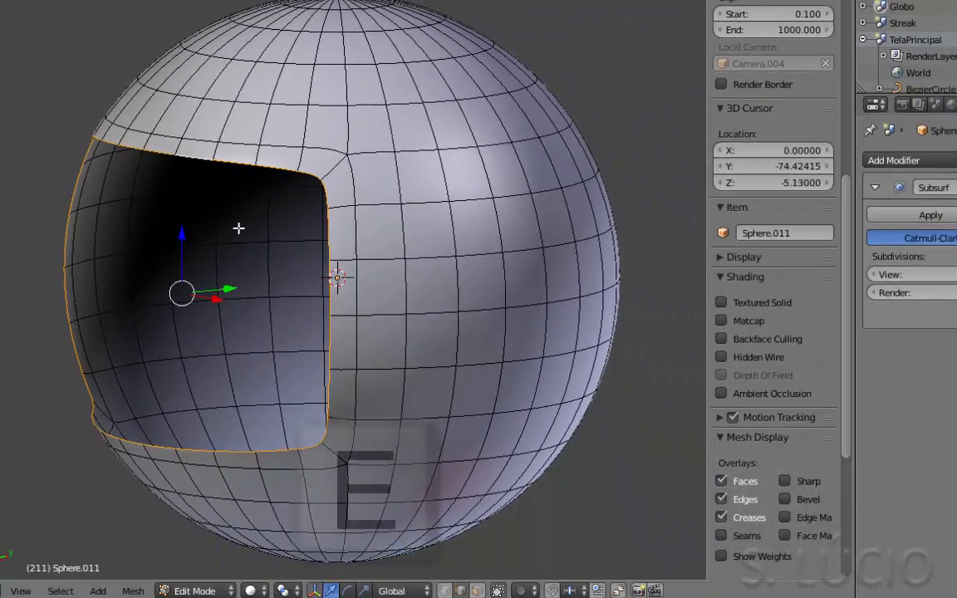
pyautogui.press('e')
pyautogui.click(238, 229)
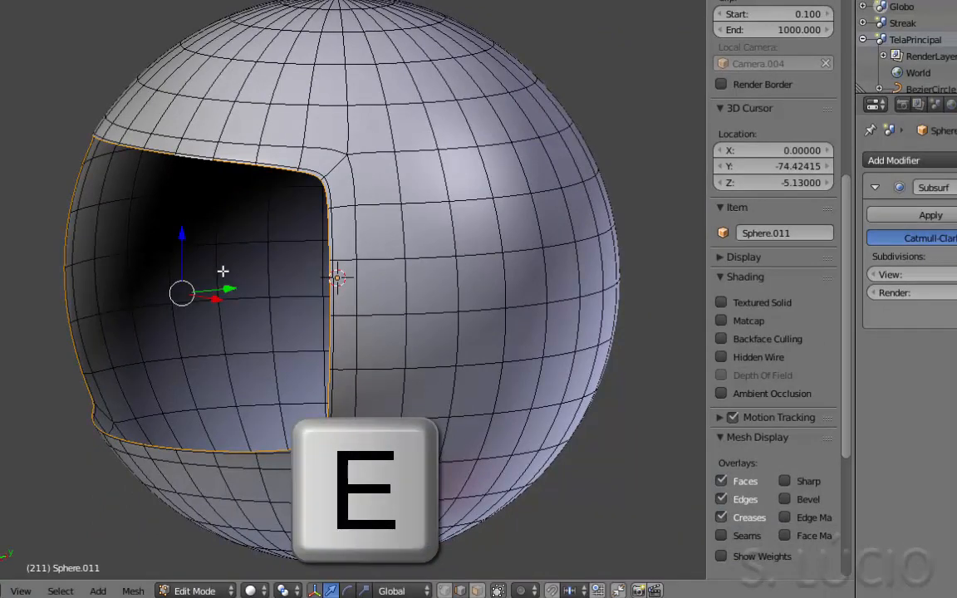
pyautogui.press('g')
pyautogui.press('y')
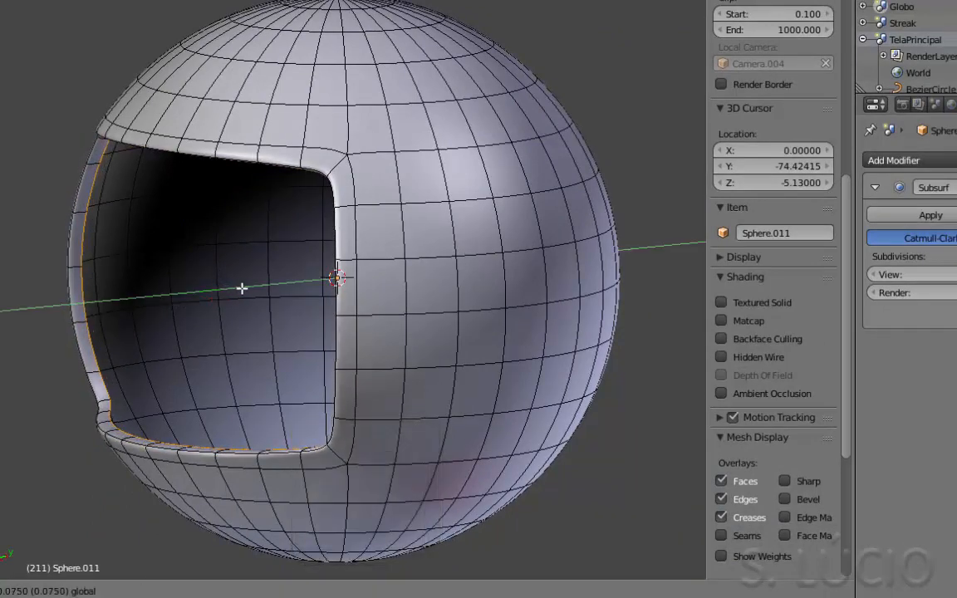
pyautogui.click(236, 289)
# Extrude the window's inner border loop again and push it back along the Y axis.
pyautogui.moveTo(205, 295); pyautogui.dragTo(282, 350, button='middle')
pyautogui.press('e')
pyautogui.rightClick(281, 349)
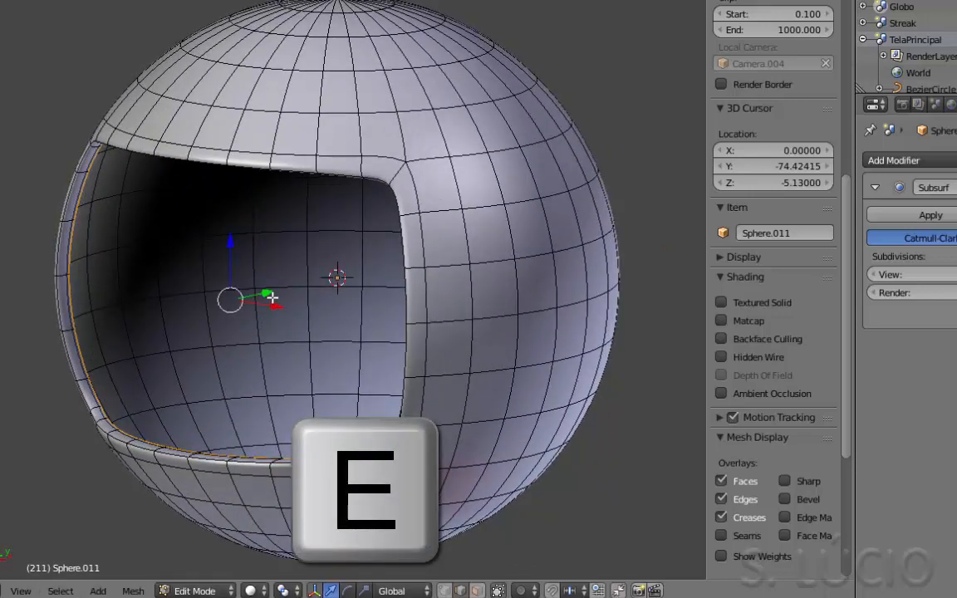
pyautogui.moveTo(271, 298); pyautogui.dragTo(284, 287)
# Widen the new inner loop by scaling it about 1.06 along X and about 1.19 along Z.
pyautogui.press('s')
pyautogui.press('x')
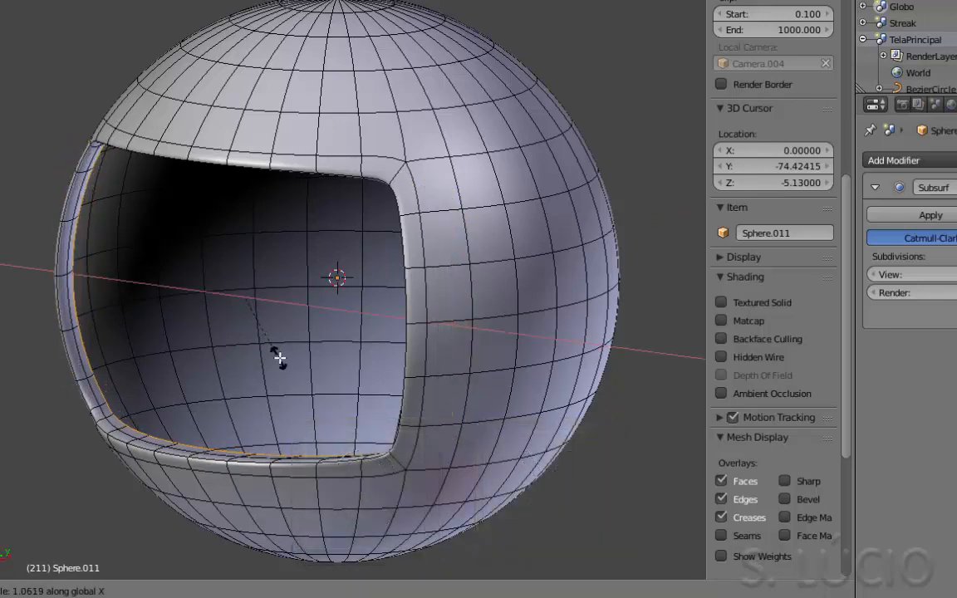
pyautogui.click(279, 357)
pyautogui.moveTo(279, 358); pyautogui.dragTo(188, 376, button='middle')
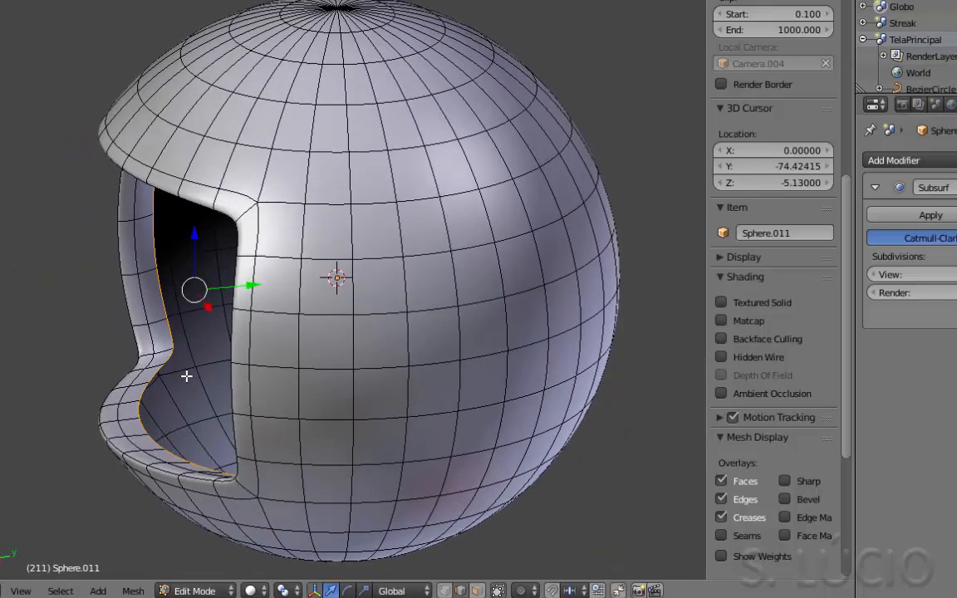
pyautogui.press('s')
pyautogui.press('z')
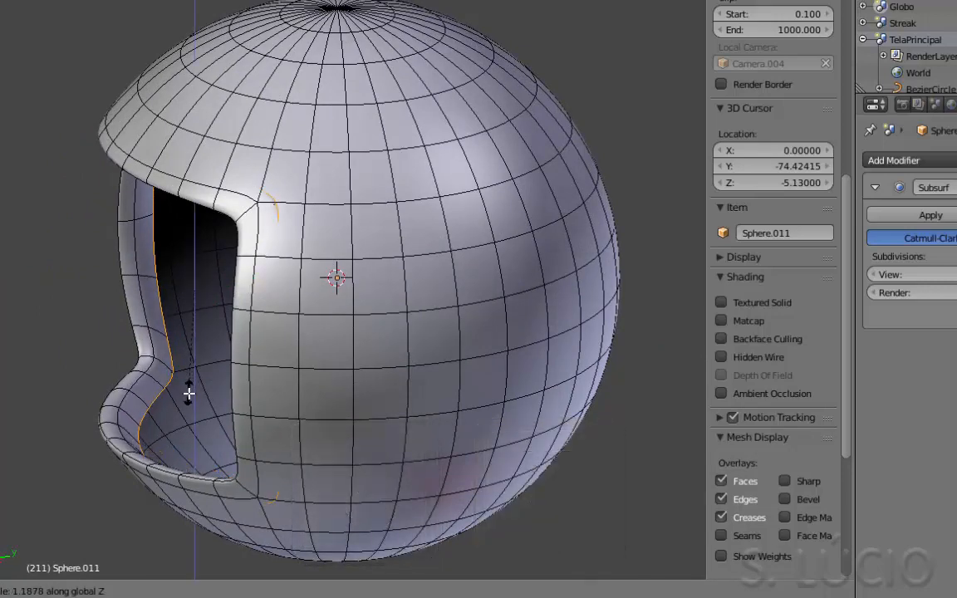
pyautogui.click(189, 396)
# Shift the inner loop slightly forward along Y and scale it uniformly to about 0.94 so its corners stay inside the shell.
pyautogui.moveTo(189, 395); pyautogui.dragTo(199, 371, button='middle')
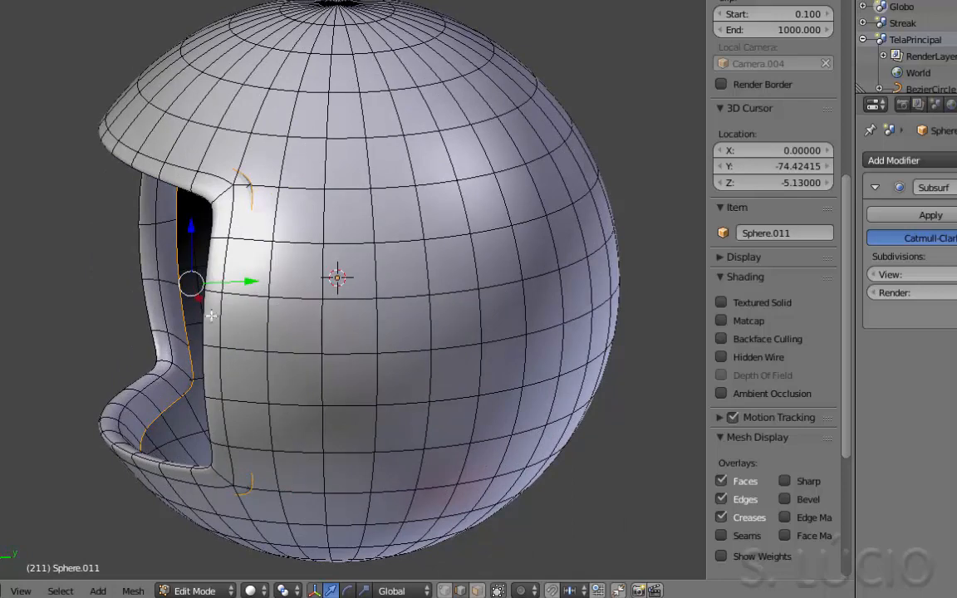
pyautogui.moveTo(224, 280)
pyautogui.mouseDown()
pyautogui.moveTo(241, 275)
pyautogui.moveTo(214, 281)
pyautogui.mouseUp()
pyautogui.moveTo(214, 281); pyautogui.dragTo(390, 293, button='middle')
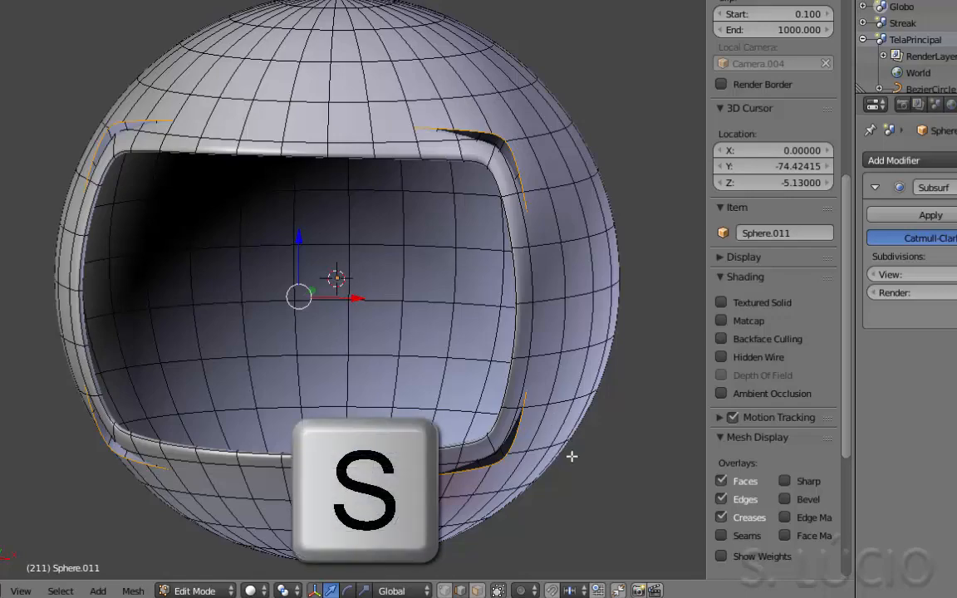
pyautogui.press('s')
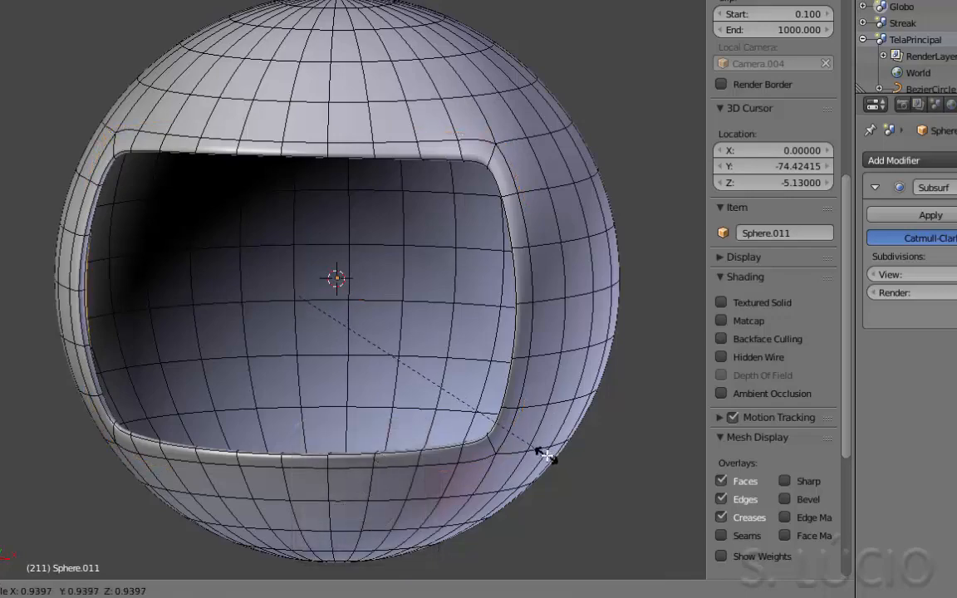
pyautogui.click(543, 450)
# Refine the inner loop's size with a uniform scale and a scale along X, then leave mesh editing.
pyautogui.moveTo(542, 449); pyautogui.dragTo(246, 294, button='middle')
pyautogui.moveTo(304, 367); pyautogui.dragTo(447, 422, button='middle')
pyautogui.press('s')
pyautogui.click(406, 381)
pyautogui.moveTo(406, 380)
pyautogui.mouseDown(button='middle')
pyautogui.moveTo(418, 370)
pyautogui.moveTo(420, 390)
pyautogui.mouseUp(button='middle')
pyautogui.press('s')
pyautogui.press('x')
pyautogui.click(428, 377)
pyautogui.press('Tab')
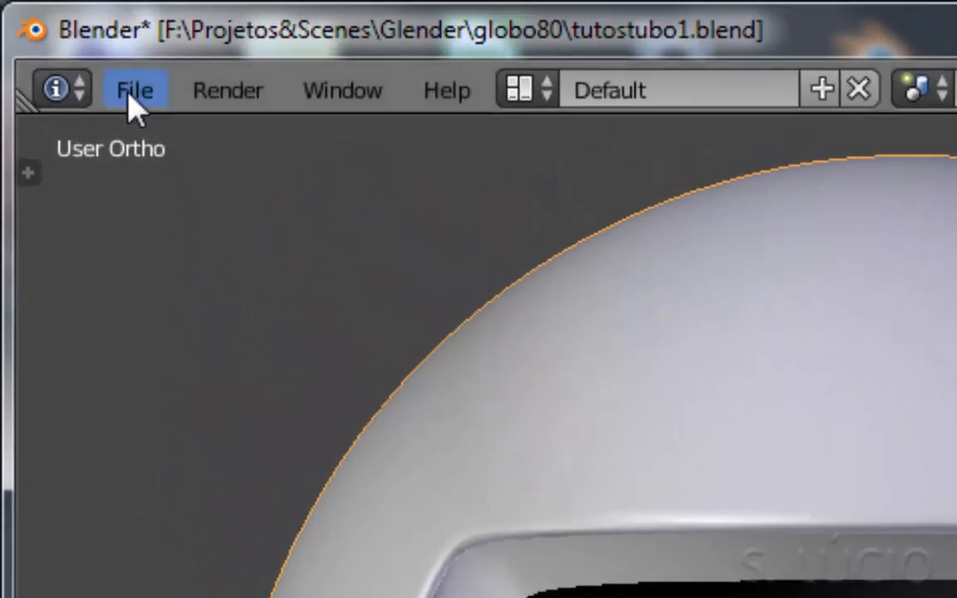
# Look up the LoopTools add-on in the user preferences by searching for "loop", then close the preferences.
pyautogui.click(58, 13)
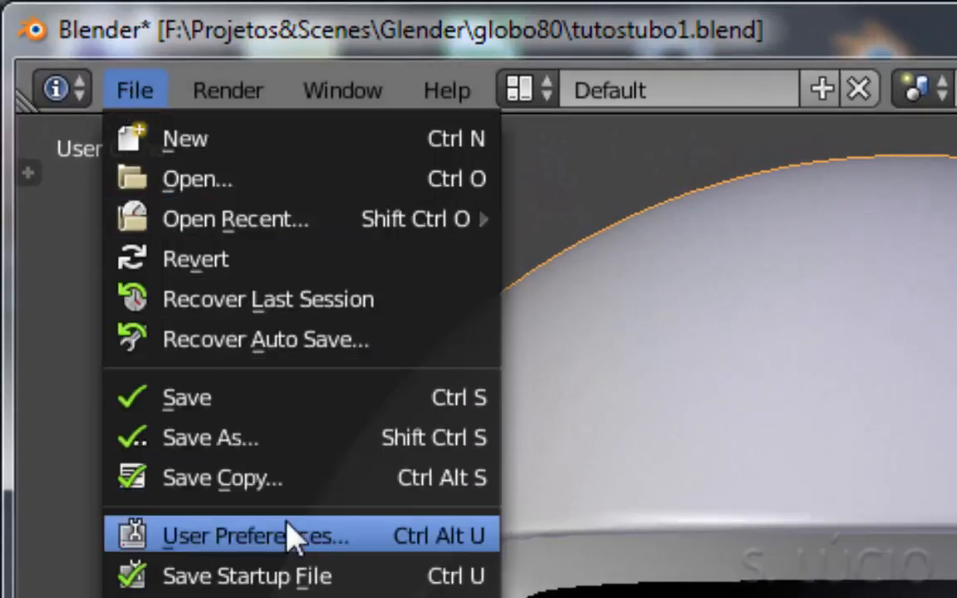
pyautogui.click(293, 548)
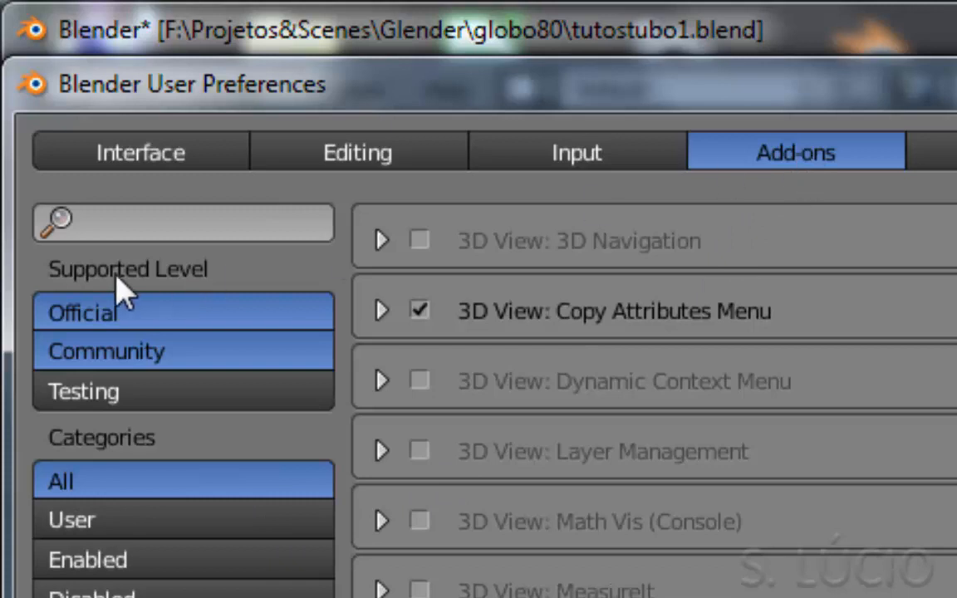
pyautogui.click(143, 221)
pyautogui.write('loo')
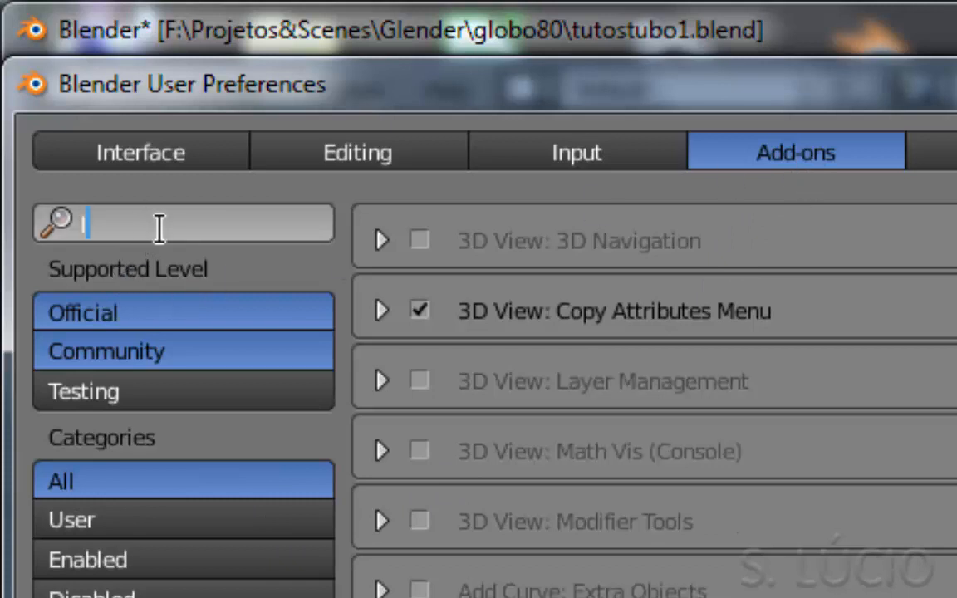
pyautogui.write('p')
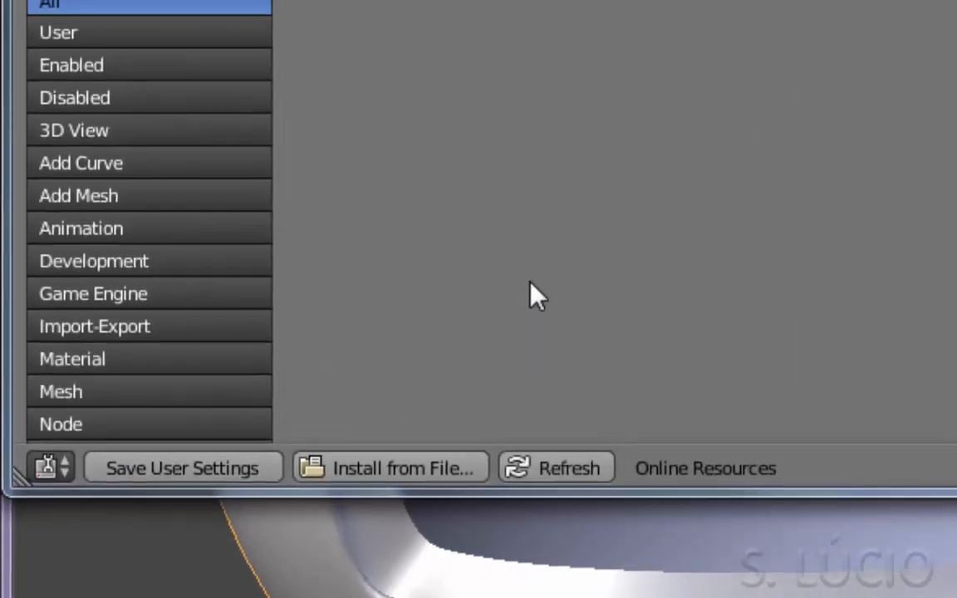
pyautogui.click(774, 39)
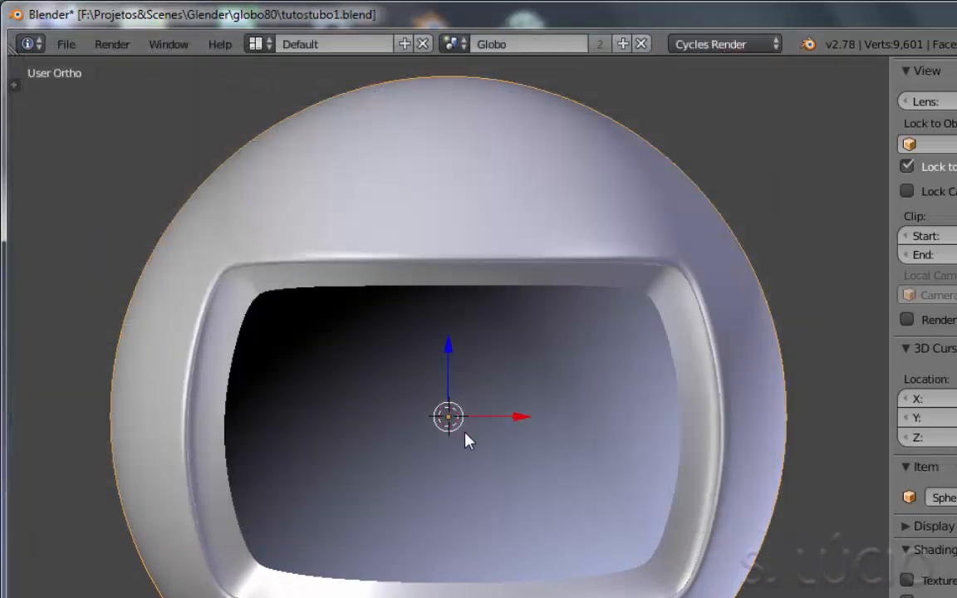
# Extrude the opening's inner border loop, scale it inward and reshape the new loop into a circle with LoopTools.
pyautogui.press('Tab')
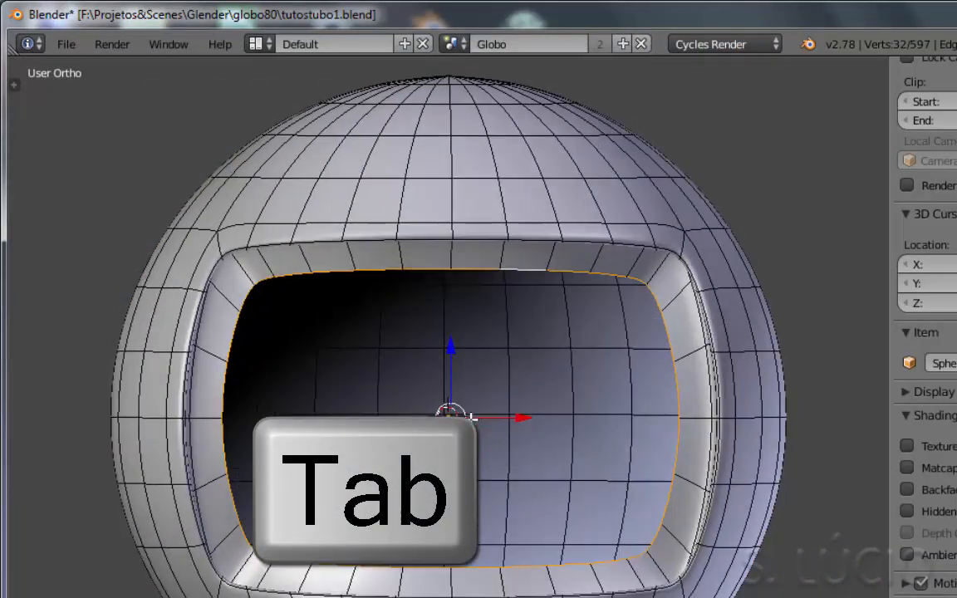
pyautogui.press('e')
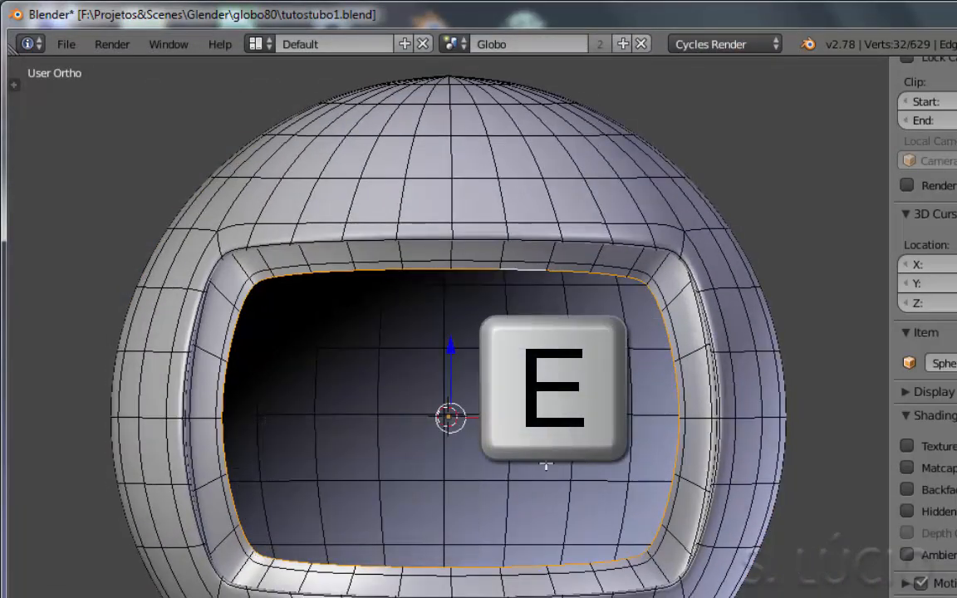
pyautogui.press('s')
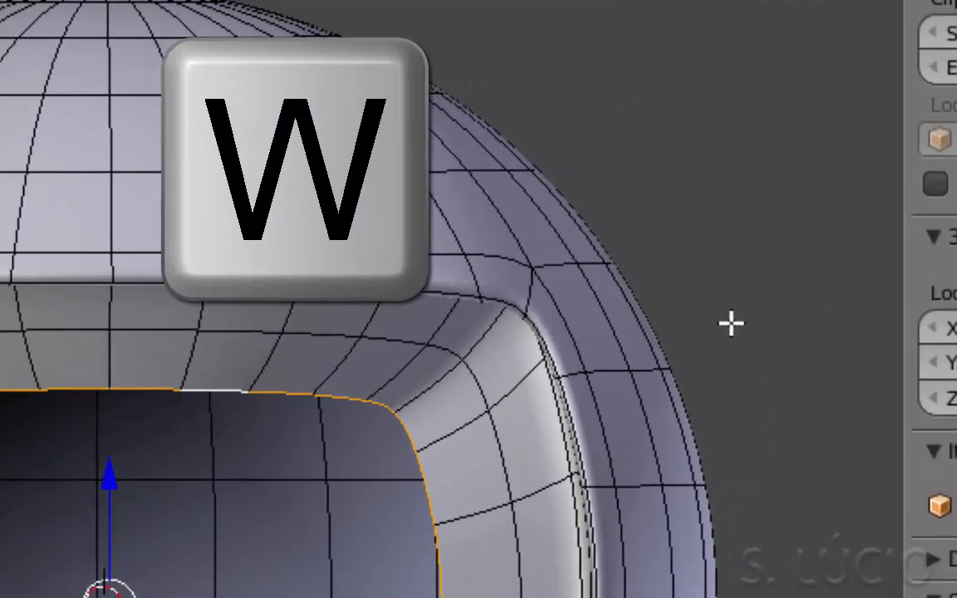
pyautogui.press('w')
pyautogui.moveTo(744, 264)
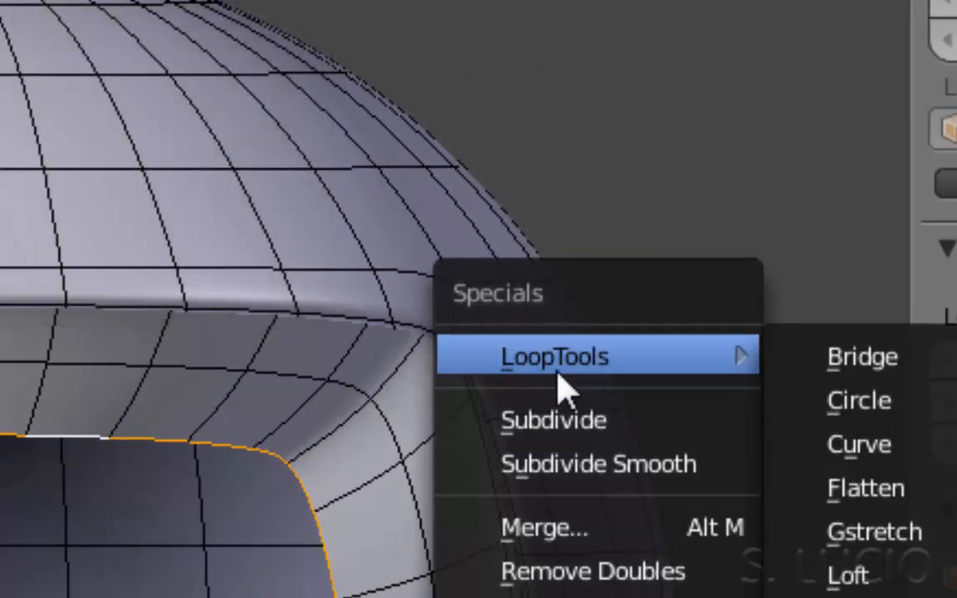
pyautogui.click(871, 413)
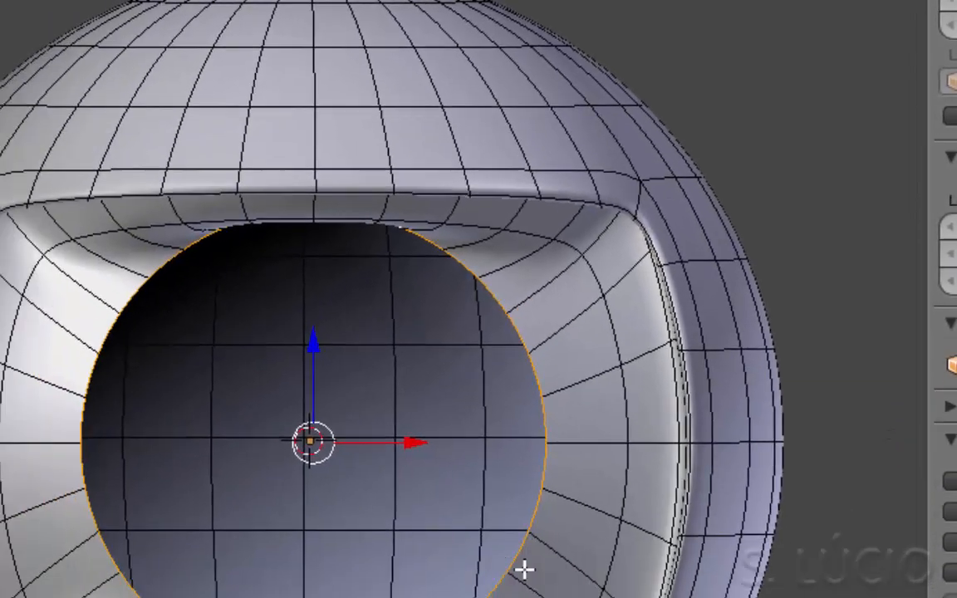
# Shrink the circular loop, then repeatedly extrude and scale it into concentric rings leaving only a small central hole.
pyautogui.press('s')
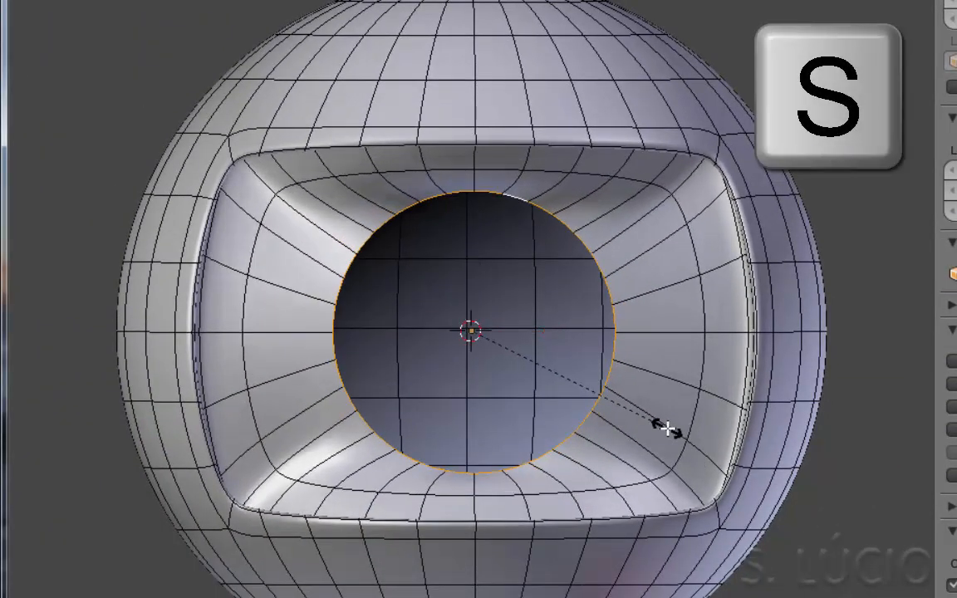
pyautogui.click(673, 434)
pyautogui.press('e')
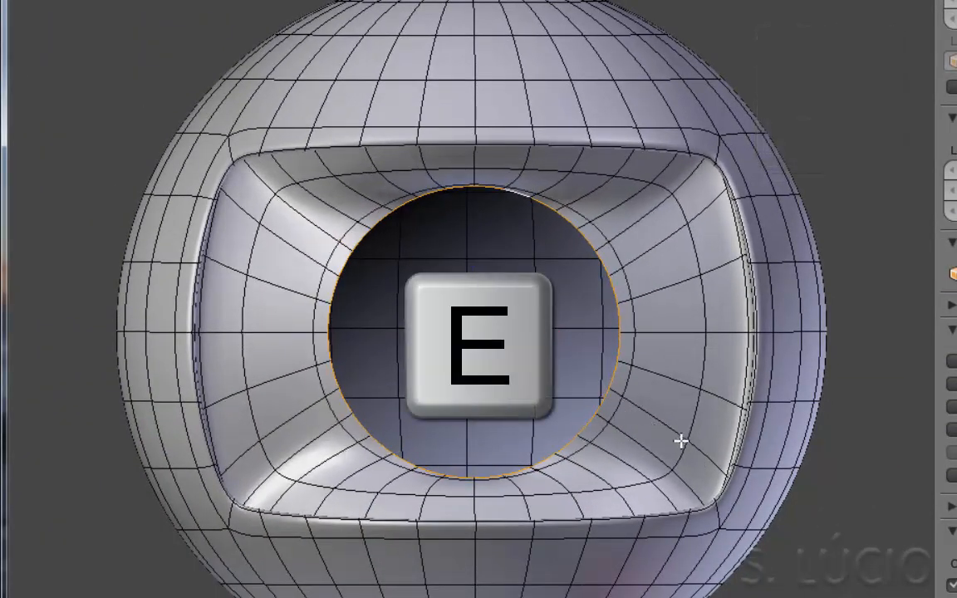
pyautogui.click(679, 440)
pyautogui.press('s')
pyautogui.click(630, 417)
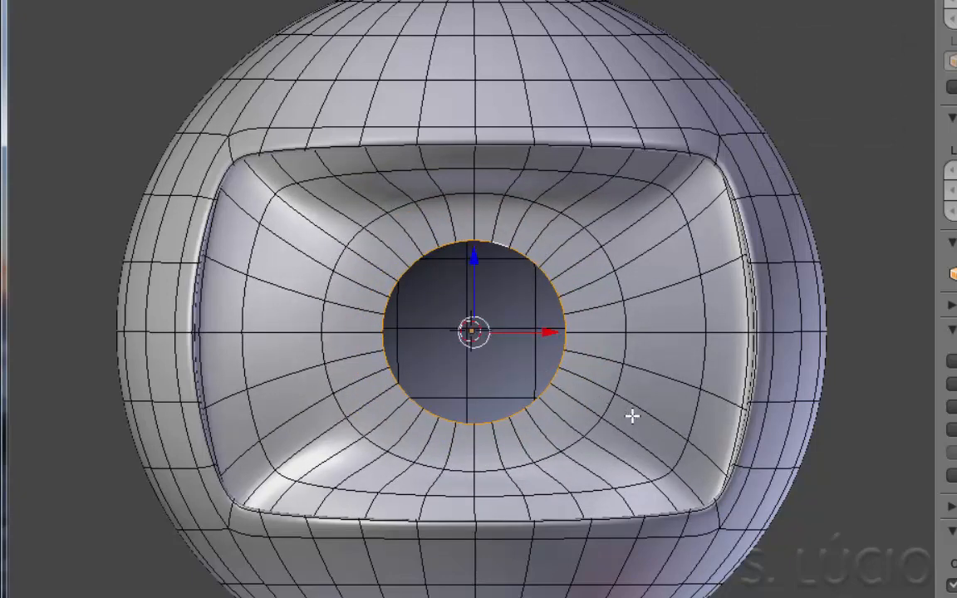
pyautogui.press('e')
pyautogui.click(651, 434)
pyautogui.press('s')
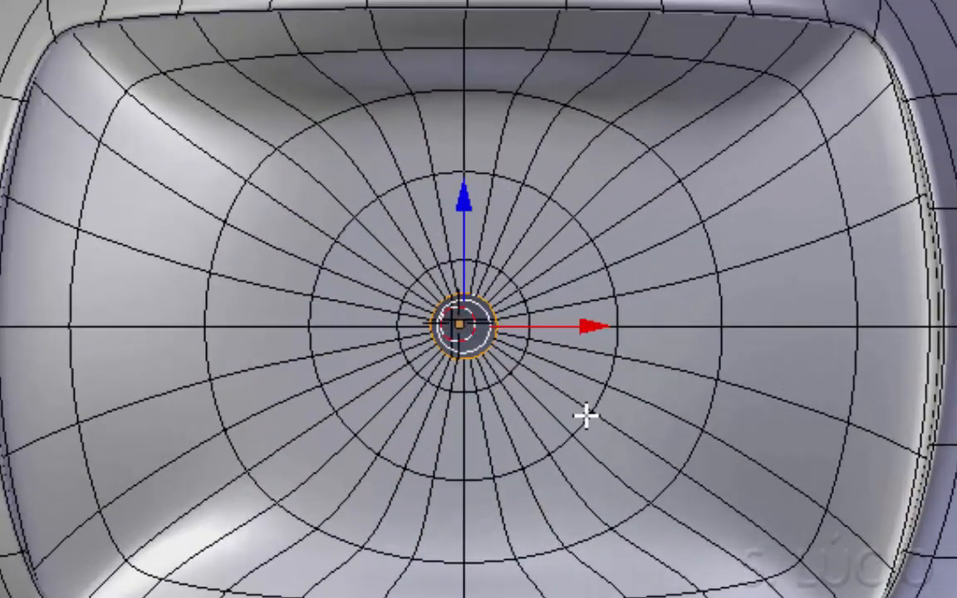
# Switch to vertex select mode and merge the innermost ring's vertices at their center to close the hole.
pyautogui.hotkey('ctrl', 'Tab')
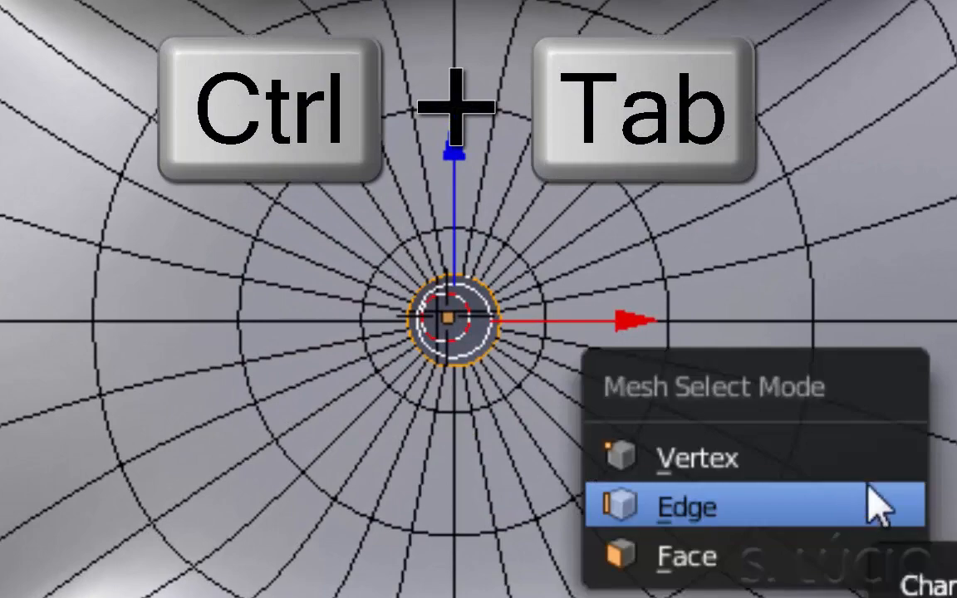
pyautogui.click(848, 460)
pyautogui.scroll(7, 626, 438)
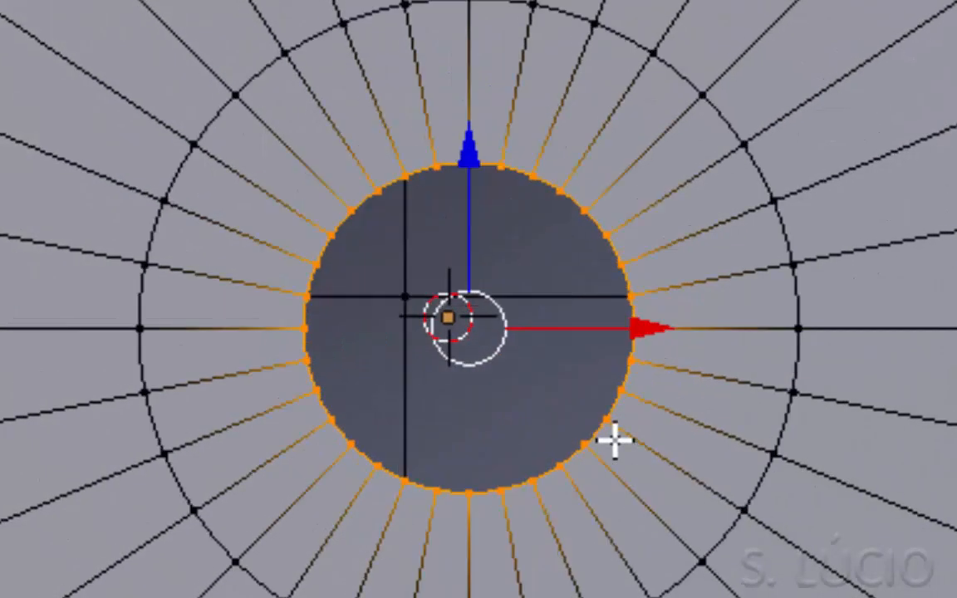
pyautogui.scroll(1, 615, 441)
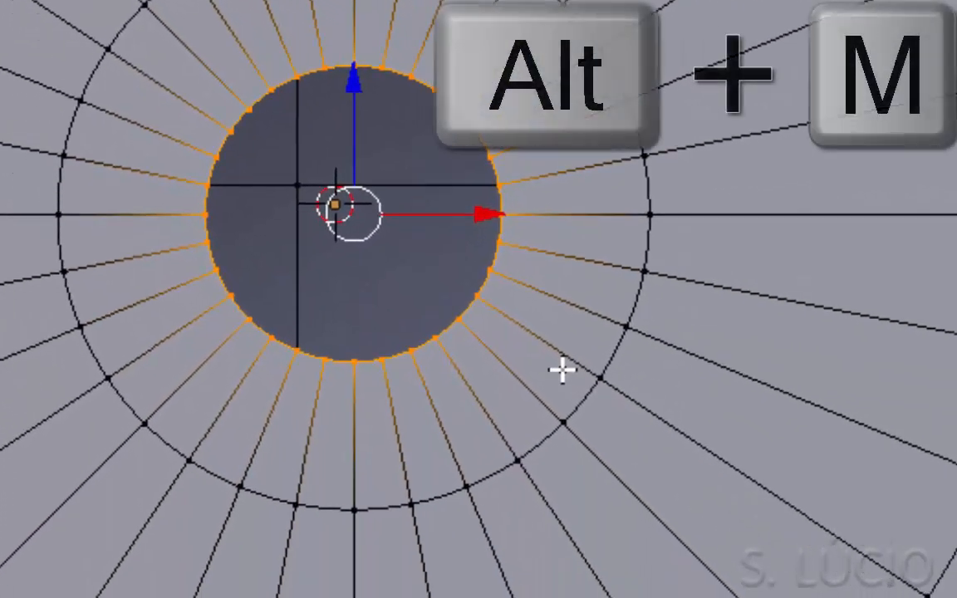
pyautogui.hotkey('alt', 'm')
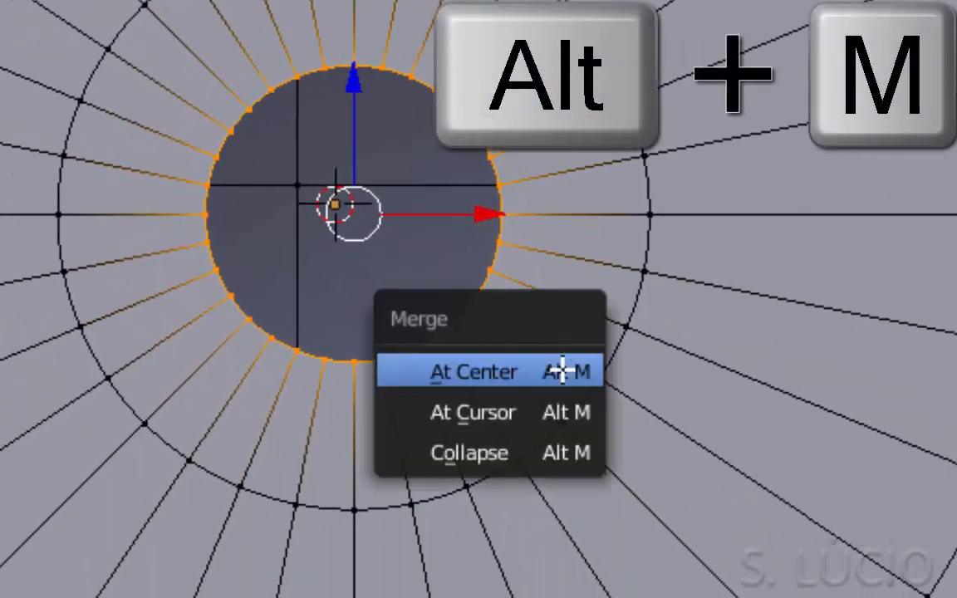
pyautogui.click(518, 383)
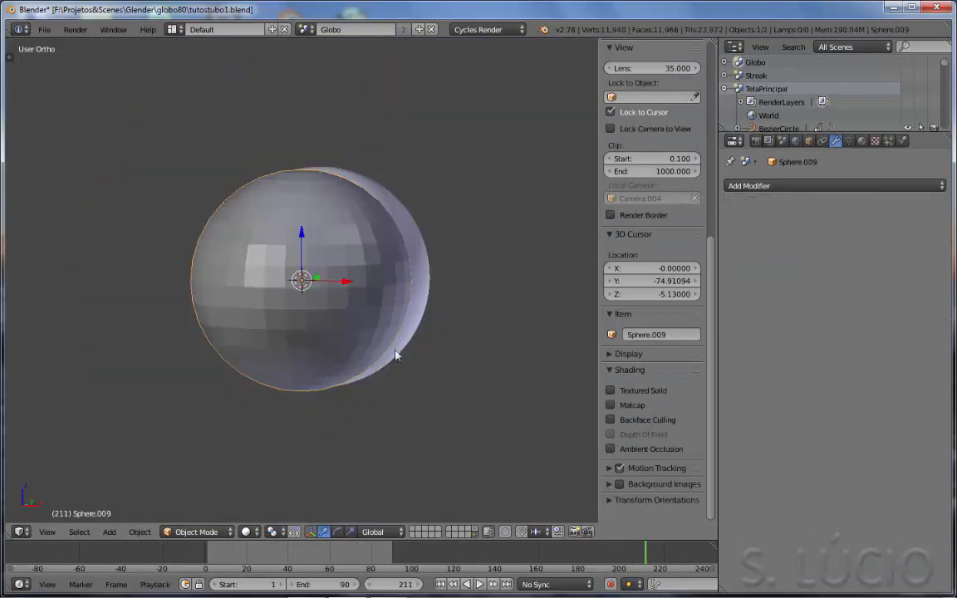
# Scale the second, faceted sphere down and move it along the Y axis toward the globe's recessed opening.
pyautogui.press('s')
pyautogui.click(333, 306)
pyautogui.press('g')
pyautogui.press('y')
pyautogui.moveTo(432, 357); pyautogui.dragTo(285, 292, button='middle')
# Add the globe to the selection in wireframe view, join the small sphere into it and return to solid shading.
pyautogui.press('z')
pyautogui.keyDown('shift'); pyautogui.rightClick(412, 246); pyautogui.keyUp('shift')
pyautogui.hotkey('ctrl', 'j')
pyautogui.press('z')
# Move the small inner sphere's mesh along the Y axis within the globe's recessed opening.
pyautogui.press('Tab')
pyautogui.press('g')
pyautogui.press('y')
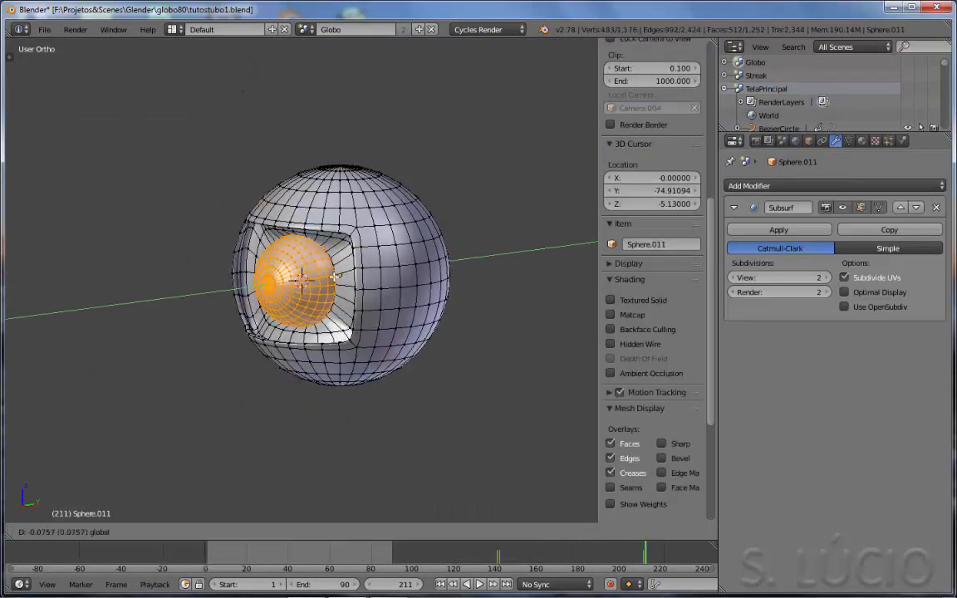
pyautogui.click(291, 292)
pyautogui.press('Tab')
# From the camera view, cut an edge loop around the recess behind the small sphere and move it along the Y axis.
pyautogui.press('KP_0')
pyautogui.scroll(3, 366, 323)
pyautogui.press('Tab')
pyautogui.press('t')
pyautogui.press('a')
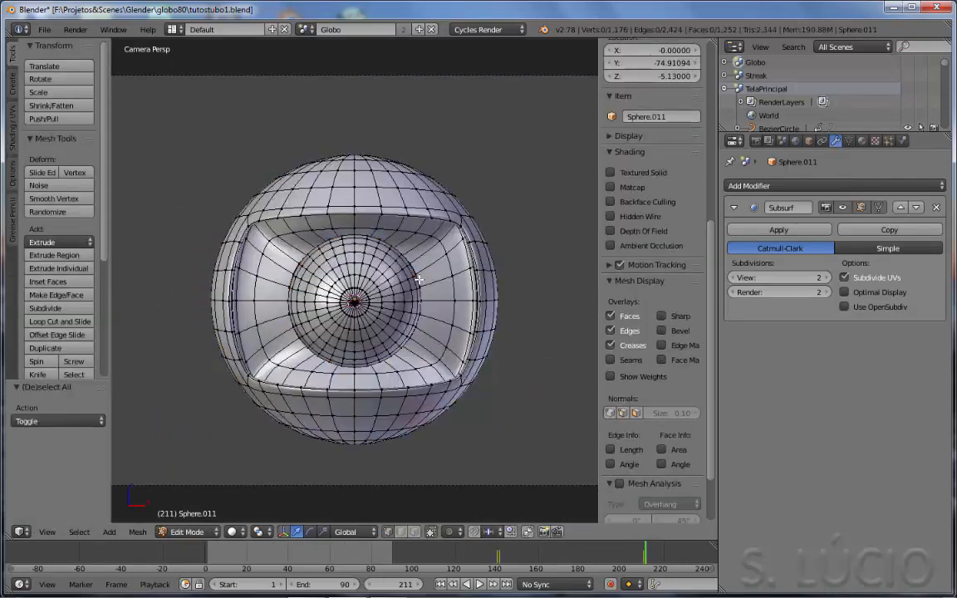
pyautogui.press('t')
pyautogui.scroll(3, 189, 293)
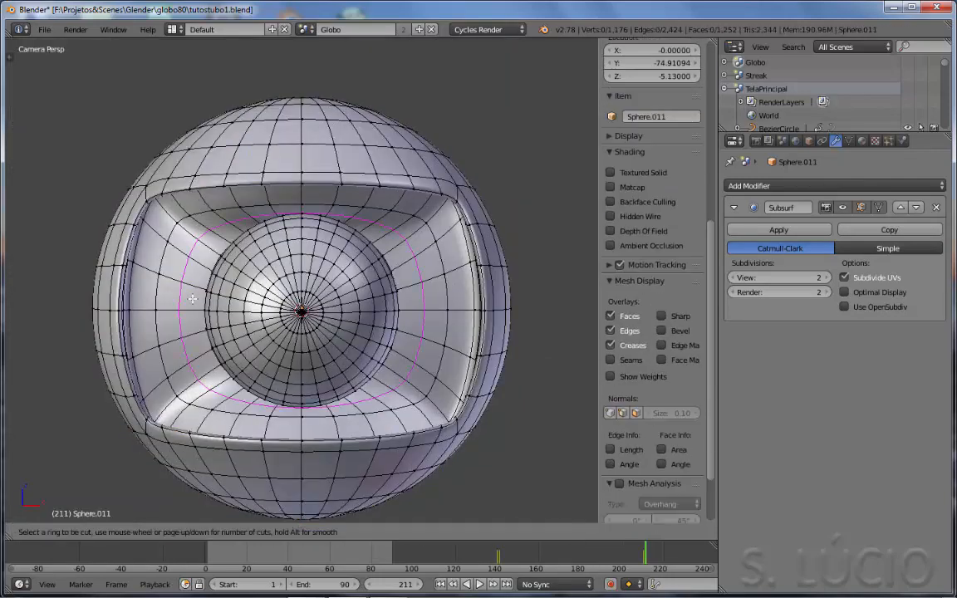
pyautogui.doubleClick(191, 300)
pyautogui.press('g')
pyautogui.press('y')
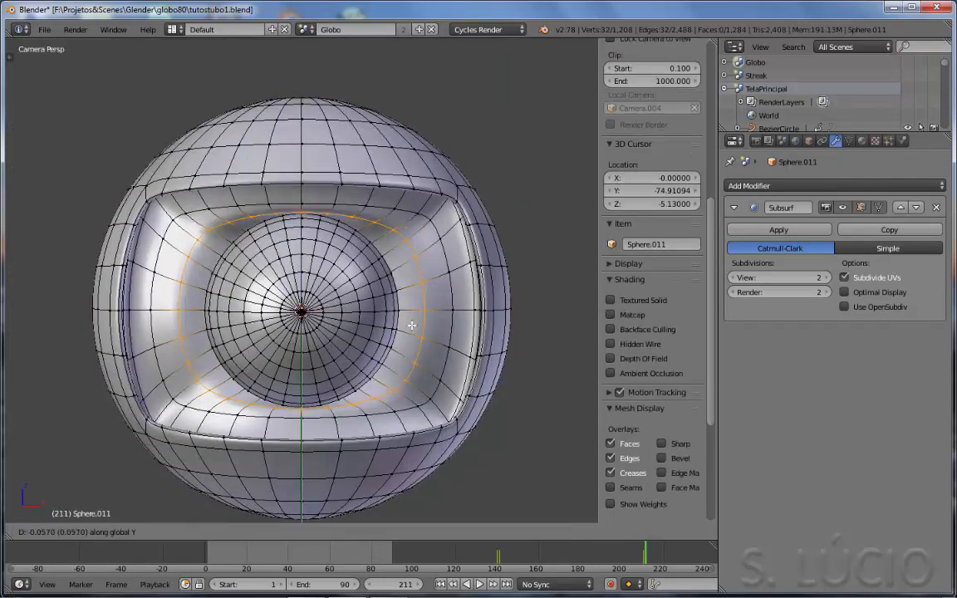
pyautogui.click(412, 327)
# Cut two more edge loops around the recess wall, moving each along the Y axis to form concentric ridges.
pyautogui.hotkey('ctrl', 'r')
pyautogui.doubleClick(465, 332)
pyautogui.press('g')
pyautogui.press('y')
pyautogui.click(501, 345)
pyautogui.hotkey('ctrl', 'r')
pyautogui.doubleClick(401, 339)
pyautogui.press('g')
pyautogui.press('y')
pyautogui.click(531, 374)
# Cut another edge loop around the globe's inner area, scale it and return to object mode.
pyautogui.scroll(-1, 500, 395)
pyautogui.press('Tab')
pyautogui.press('Tab')
pyautogui.hotkey('ctrl', 'r')
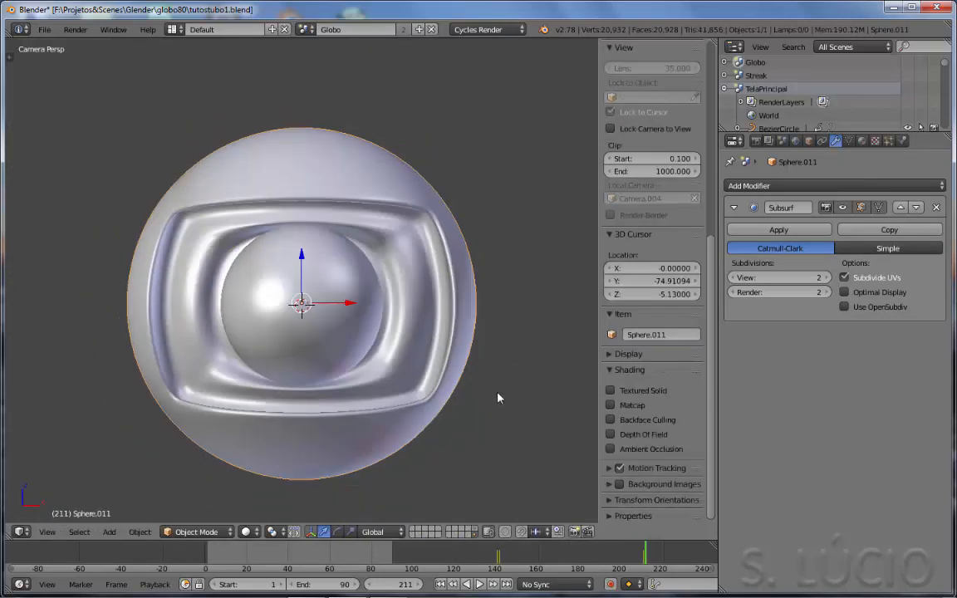
pyautogui.doubleClick(367, 331)
pyautogui.press('s')
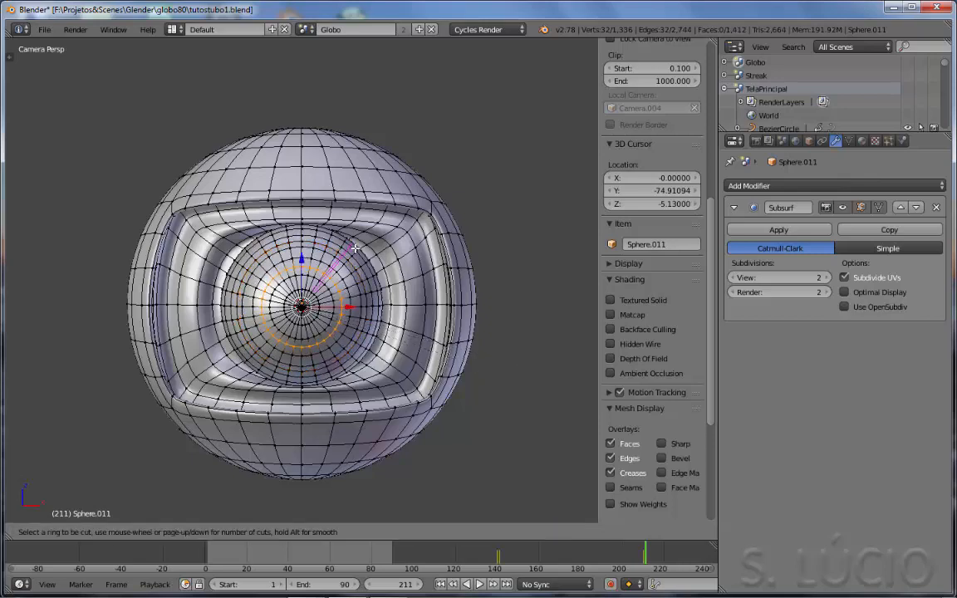
pyautogui.click(523, 365)
pyautogui.press('Tab')
pyautogui.scroll(-2, 215, 407)
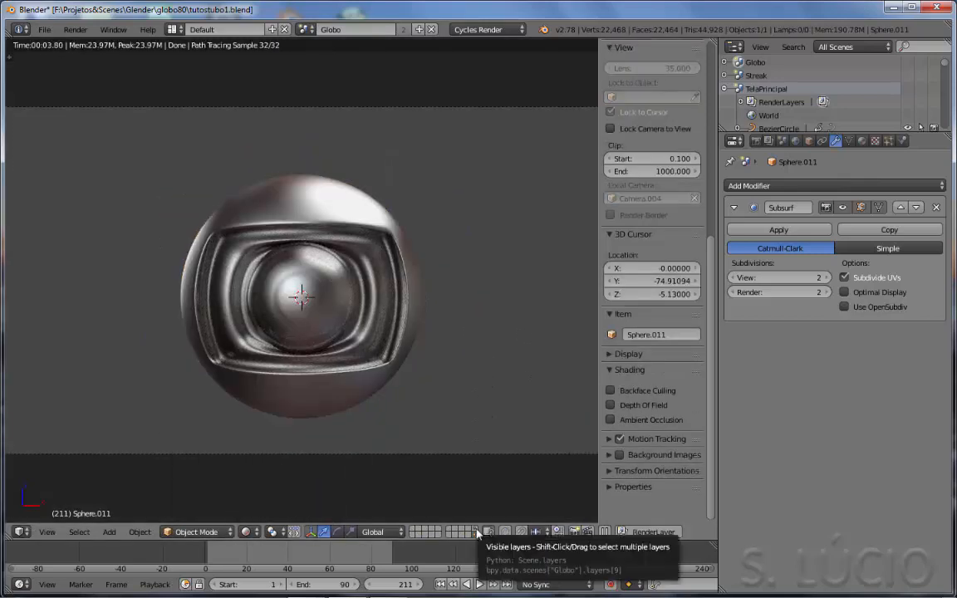
# Show the tenth layer too, return to solid shading, select all objects and move them to the first layer.
pyautogui.keyDown('shift'); pyautogui.click(475, 529); pyautogui.keyUp('shift')
pyautogui.hotkey('shift', 'z')
pyautogui.scroll(-4, 280, 392)
pyautogui.rightClick(280, 402)
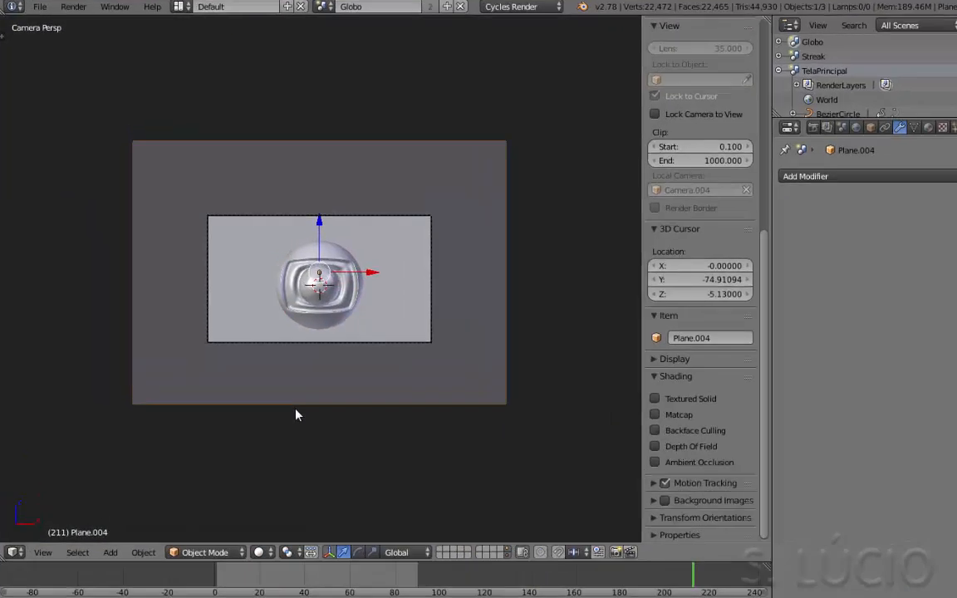
pyautogui.press('a')
pyautogui.press('m')
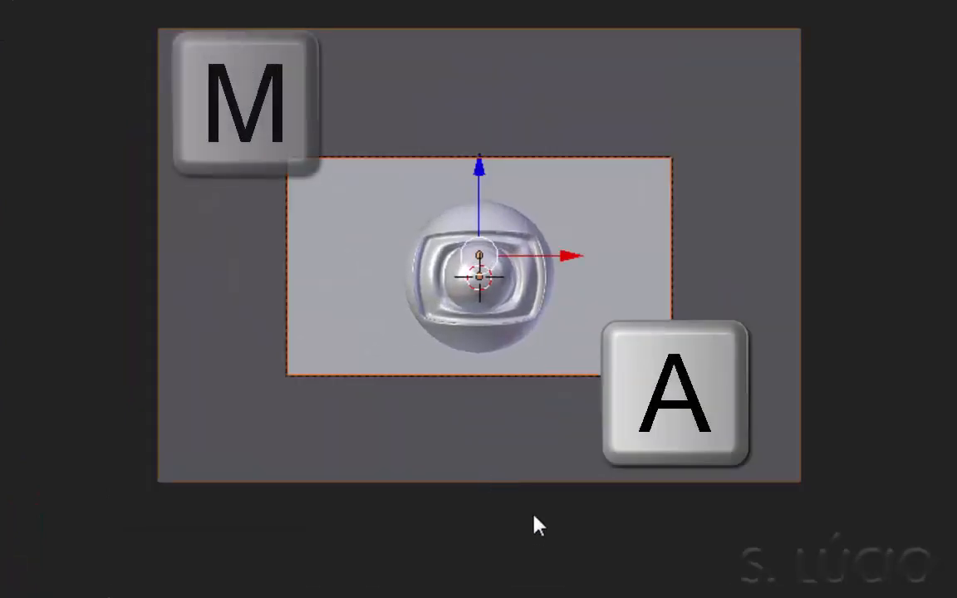
pyautogui.click(732, 564)
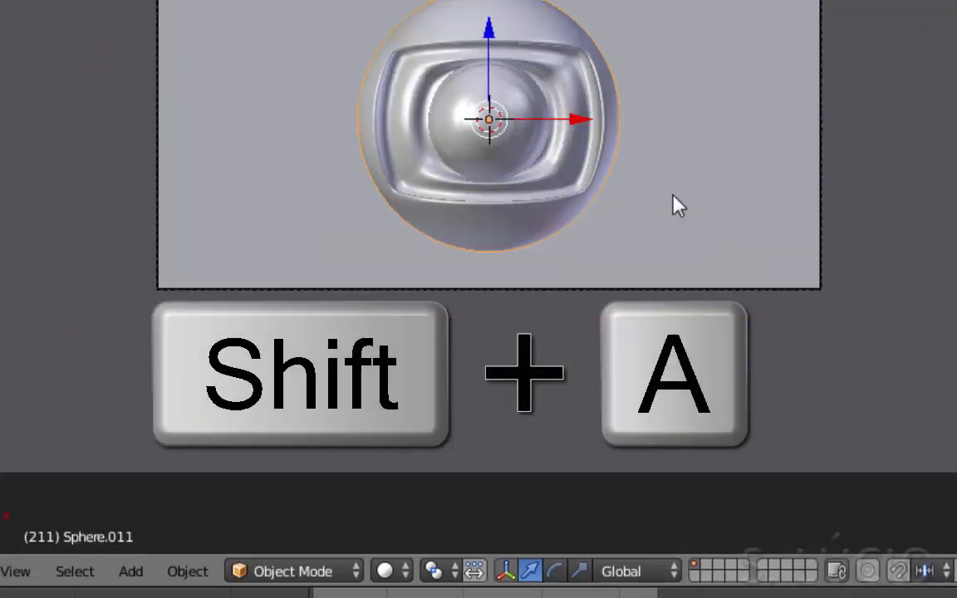
# Add a text object, rotate it 90 degrees about the X axis and place it below the globe.
pyautogui.hotkey('shift', 'a')
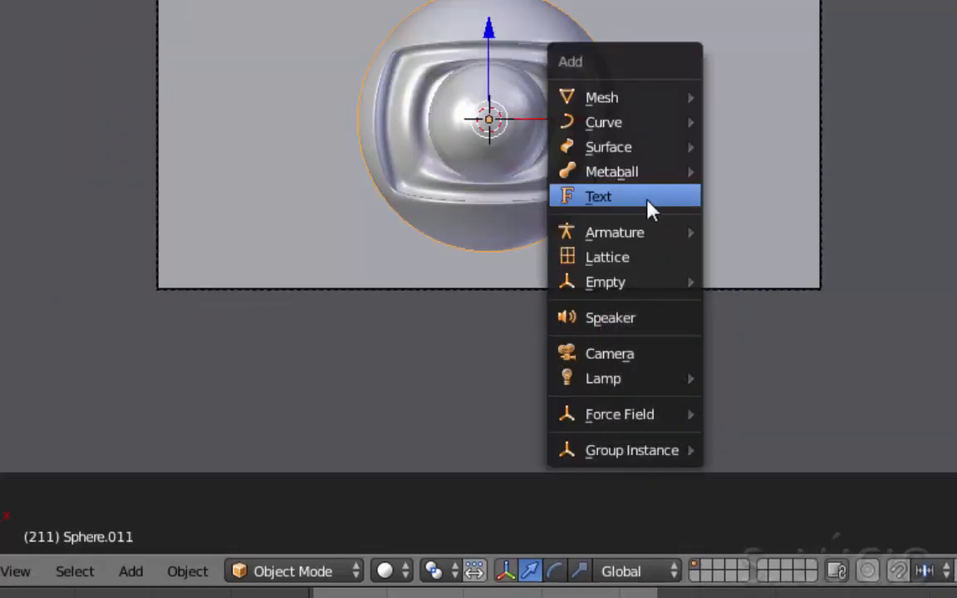
pyautogui.click(649, 198)
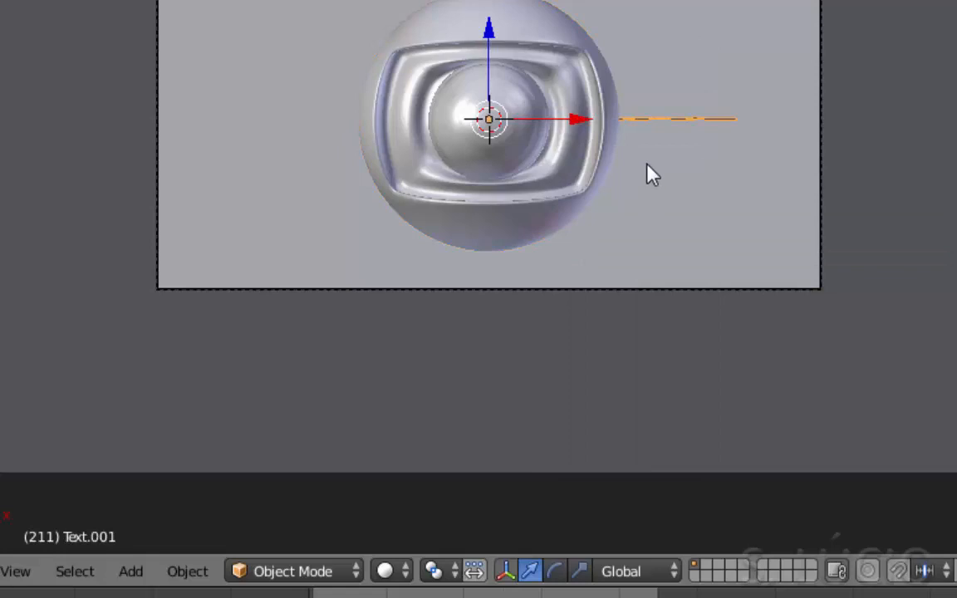
pyautogui.write('rx90')
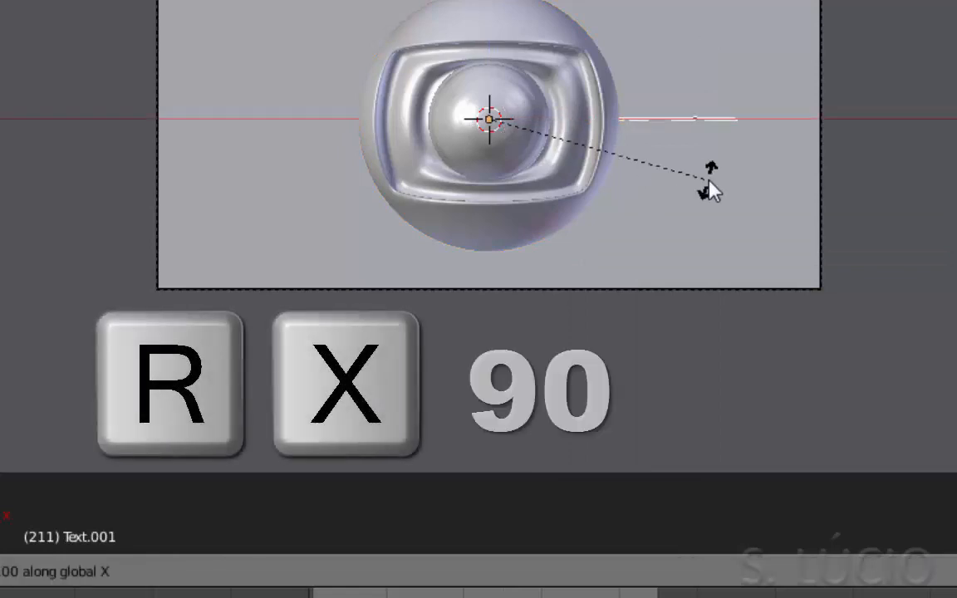
pyautogui.click(708, 182)
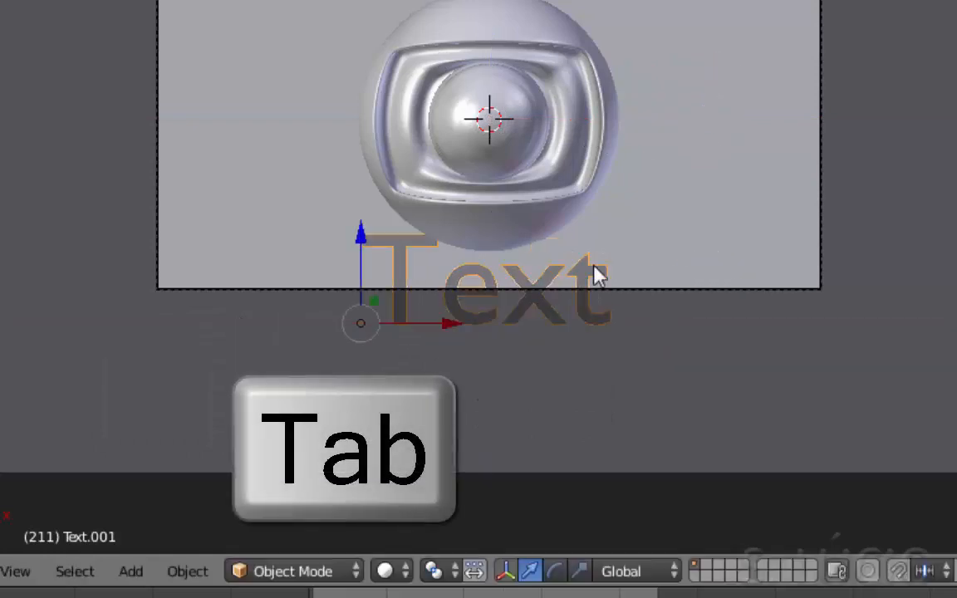
# Replace the text object's contents with "REDE GLOBO".
pyautogui.press('Tab')
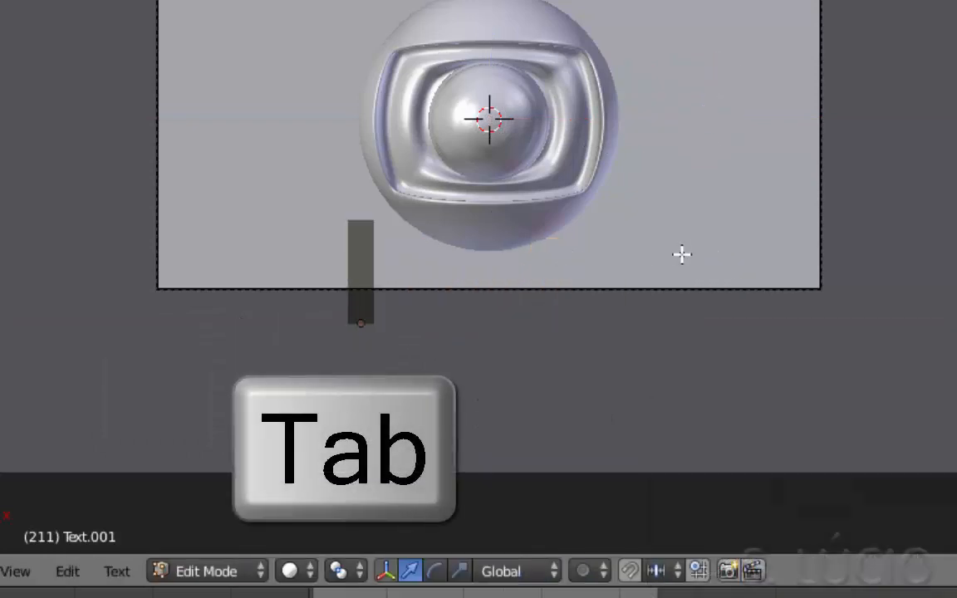
pyautogui.write('REDE GLOBO')
pyautogui.press('Tab')
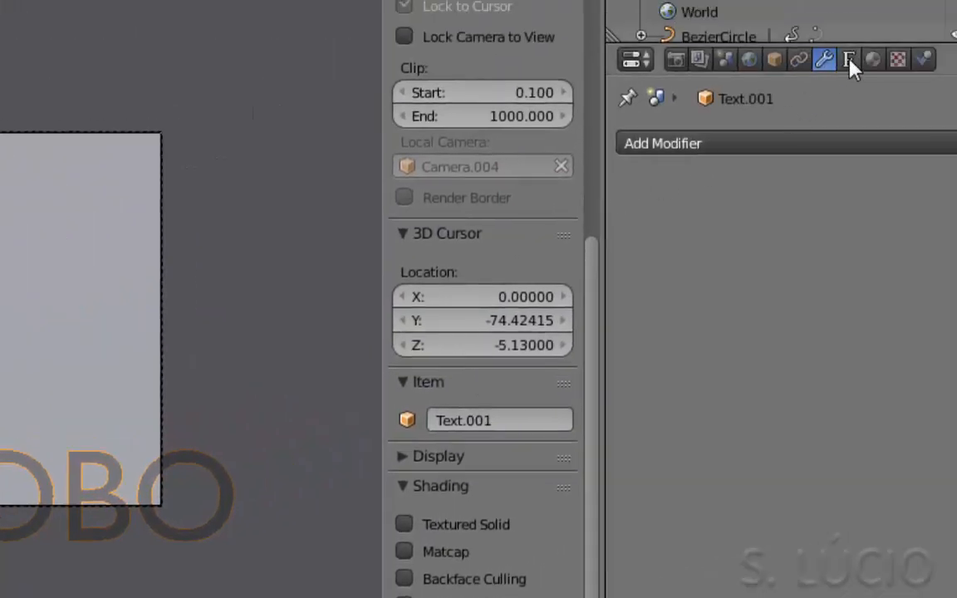
# Load the RedeGlobo-Bold font from C:\Windows\Fonts as the text's regular font.
pyautogui.click(849, 60)
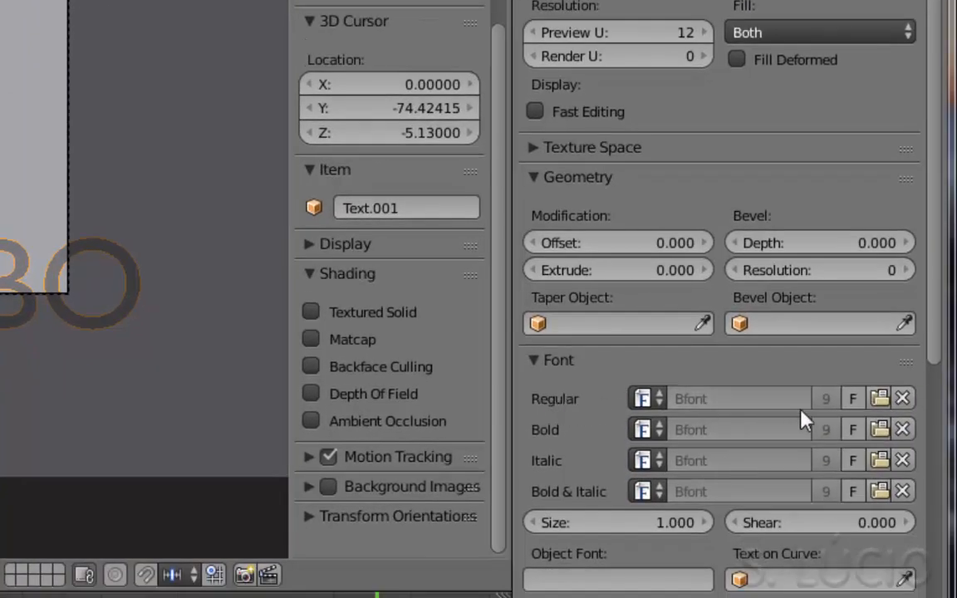
pyautogui.click(880, 399)
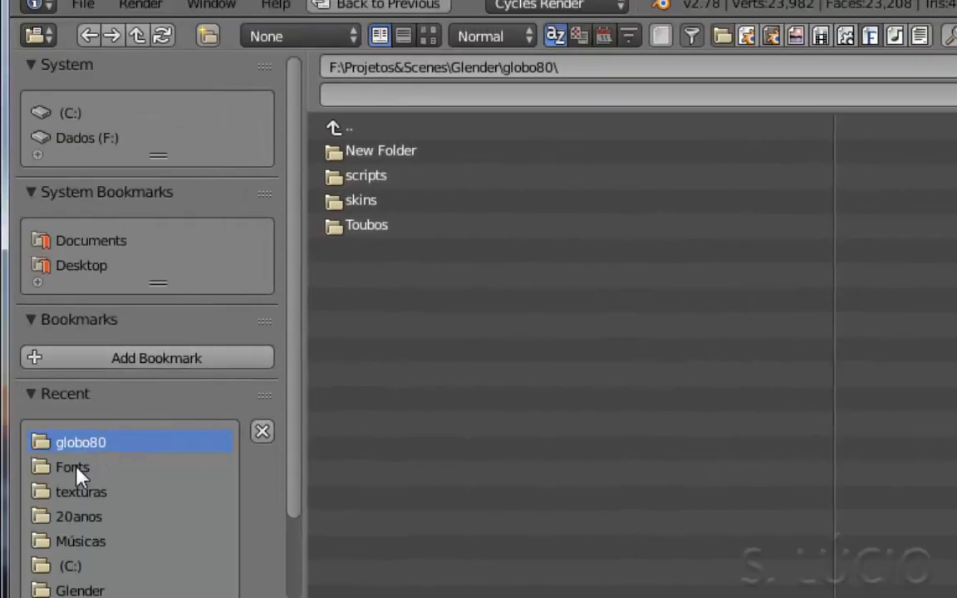
pyautogui.click(73, 468)
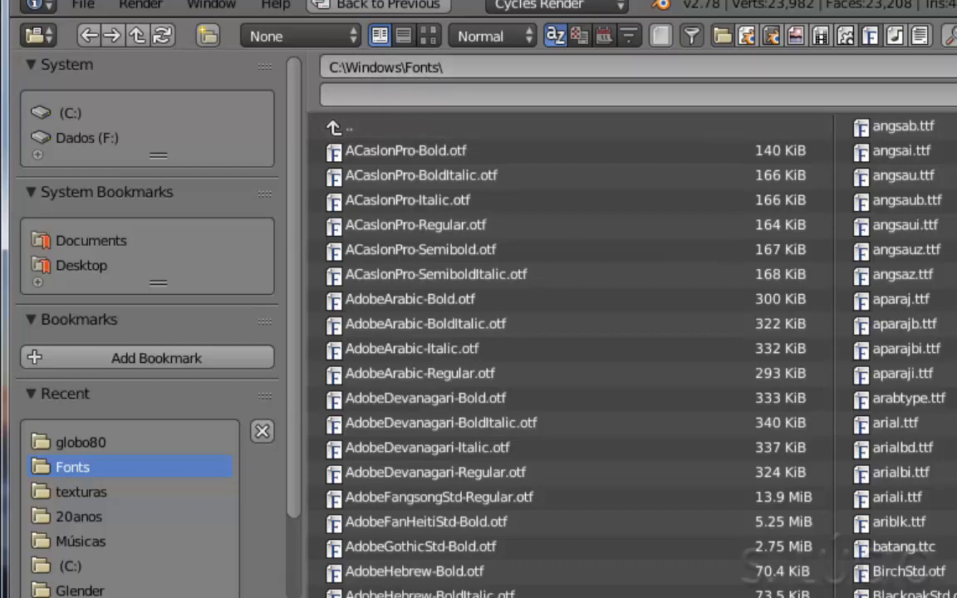
pyautogui.scroll(-10, 582, 332)
pyautogui.scroll(-10, 632, 332)
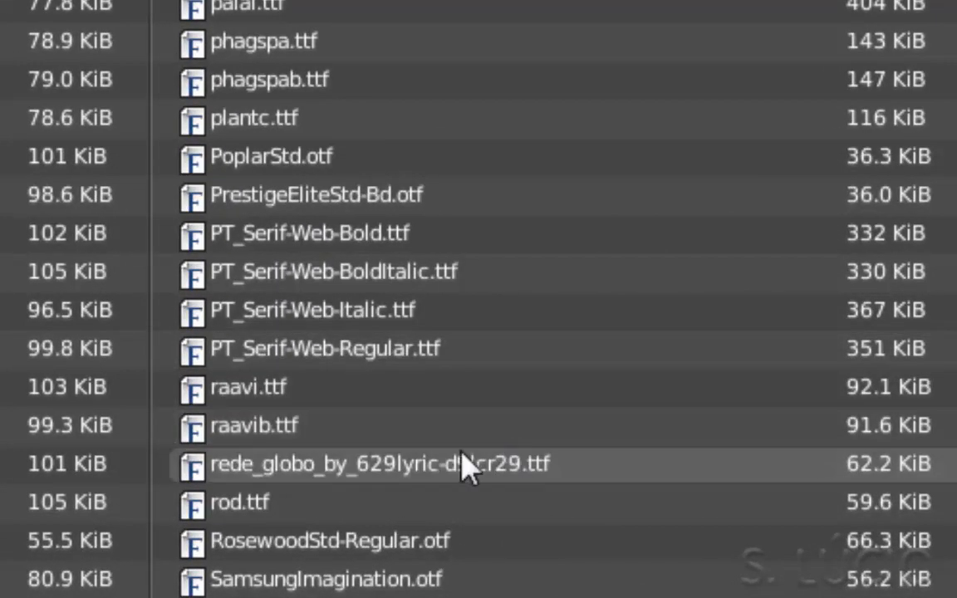
pyautogui.click(314, 482)
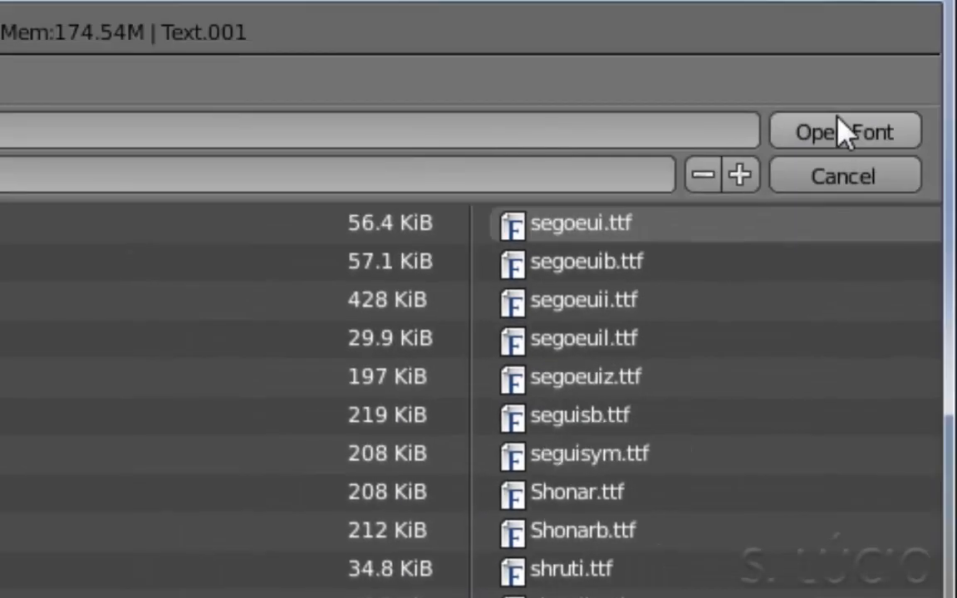
pyautogui.click(839, 137)
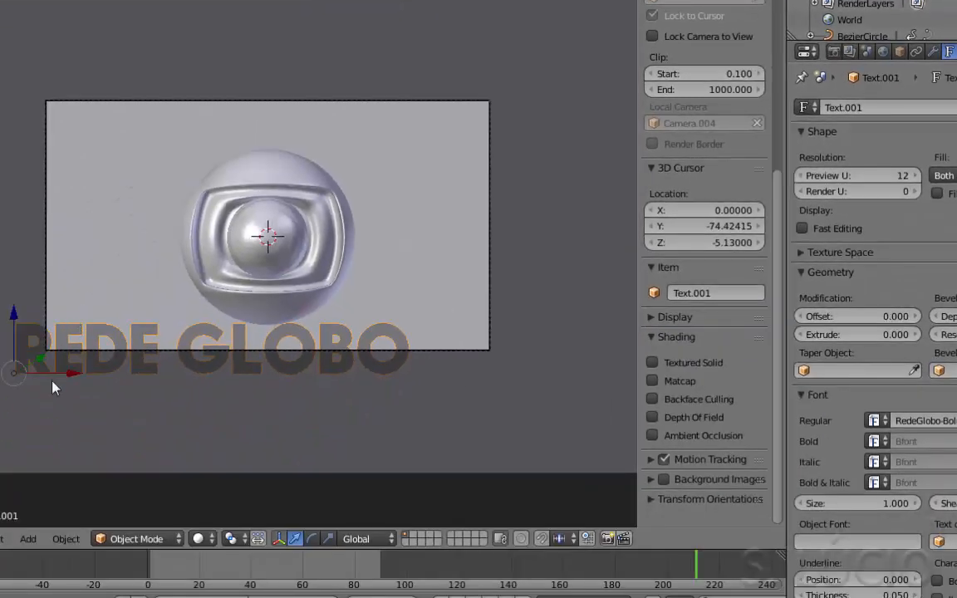
# Set the text's letter spacing to 0.900 and its shape fill to None.
pyautogui.scroll(-10, 947, 509)
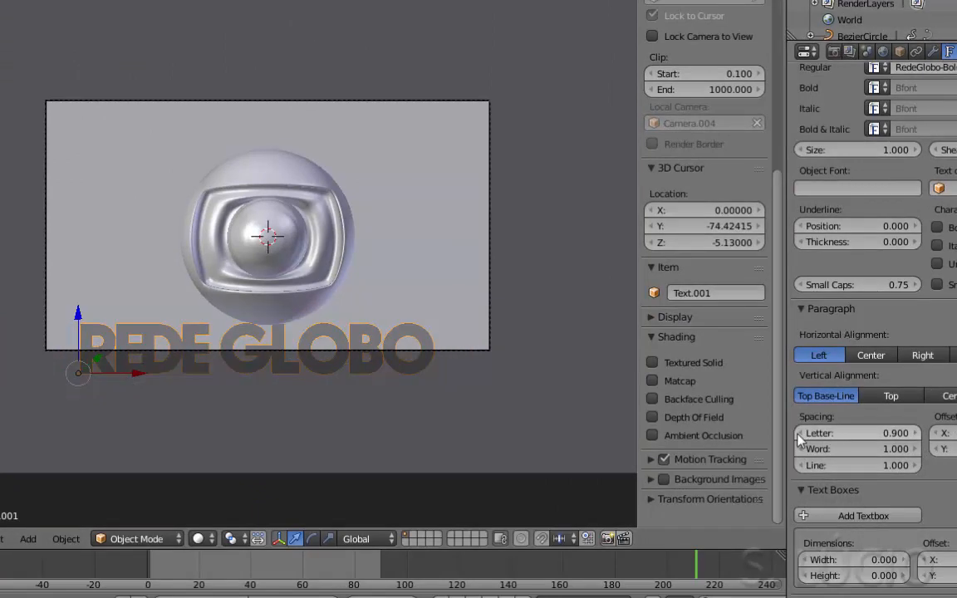
pyautogui.scroll(10, 947, 163)
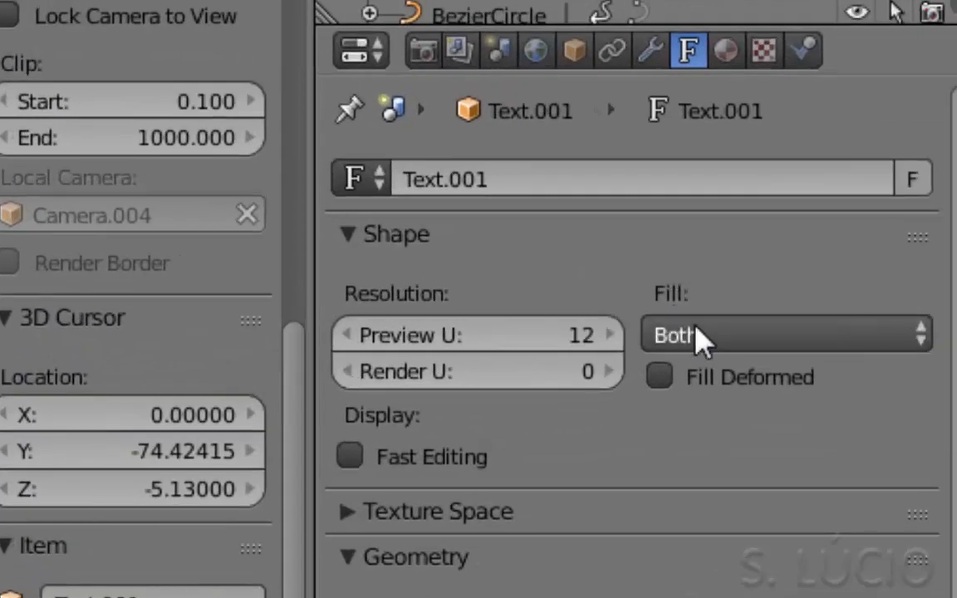
pyautogui.click(700, 336)
pyautogui.click(674, 298)
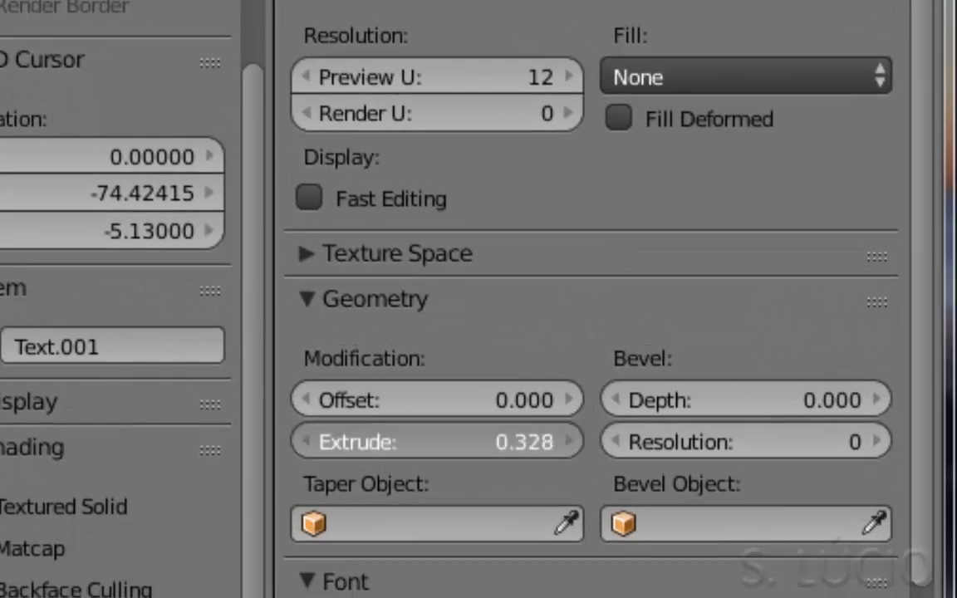
# Set the text's extrusion to 1.455 and its bevel depth to 0.009.
pyautogui.moveTo(436, 442); pyautogui.dragTo(523, 442)
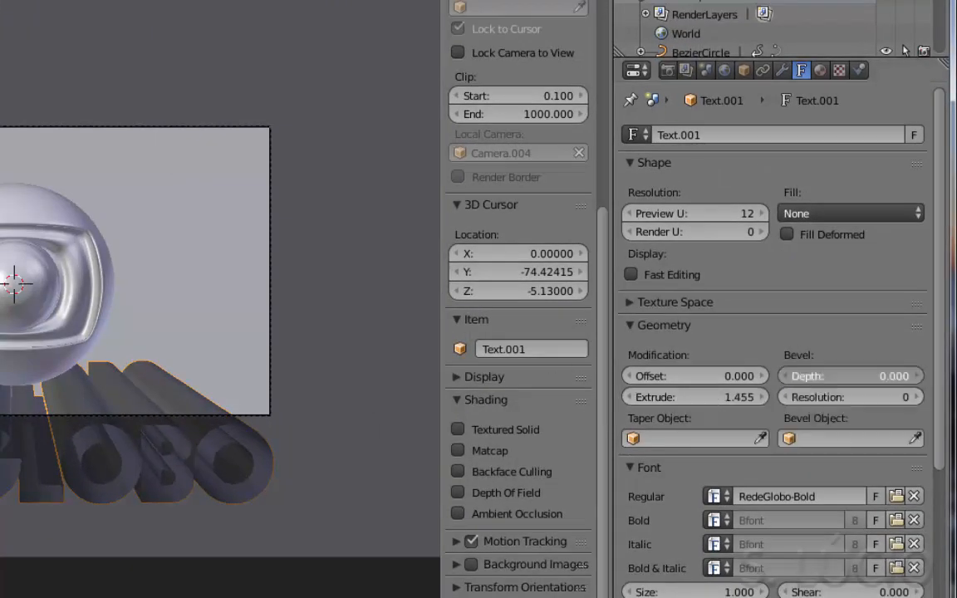
pyautogui.moveTo(851, 377); pyautogui.dragTo(862, 376)
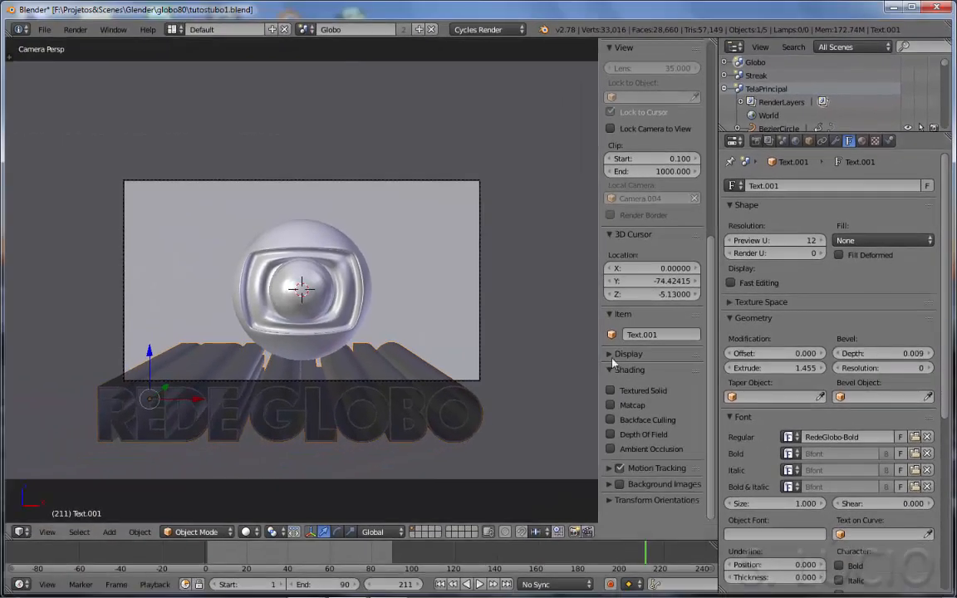
# Set the letter spacing to 0.920 and shift the text along the X axis to center it under the globe.
pyautogui.scroll(-7, 747, 515)
pyautogui.moveTo(739, 548); pyautogui.dragTo(751, 547)
pyautogui.moveTo(196, 399); pyautogui.dragTo(205, 399)
pyautogui.scroll(1, 441, 383)
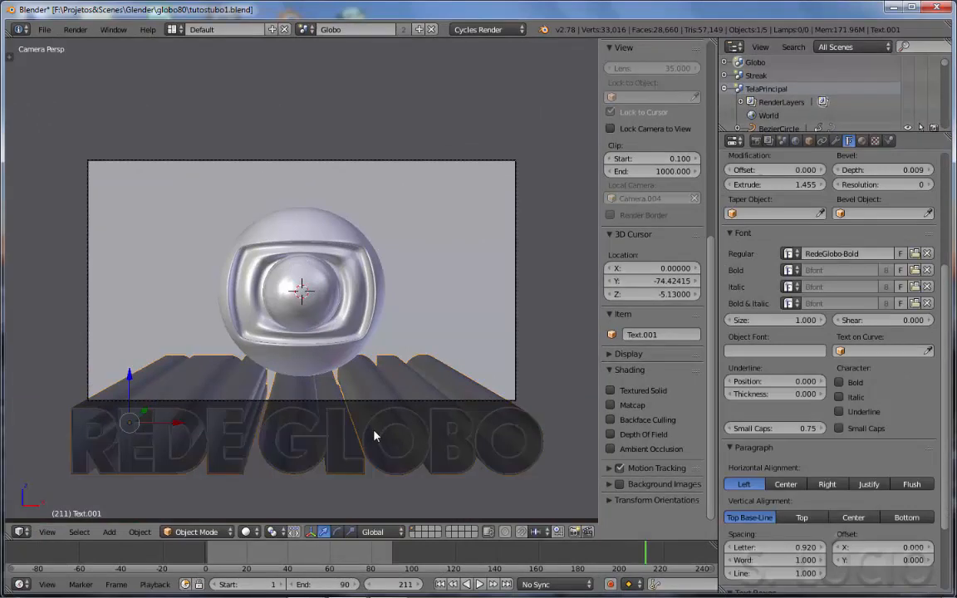
# Convert the REDE GLOBO text to a curve and enter edit mode on it.
pyautogui.hotkey('alt', 'c')
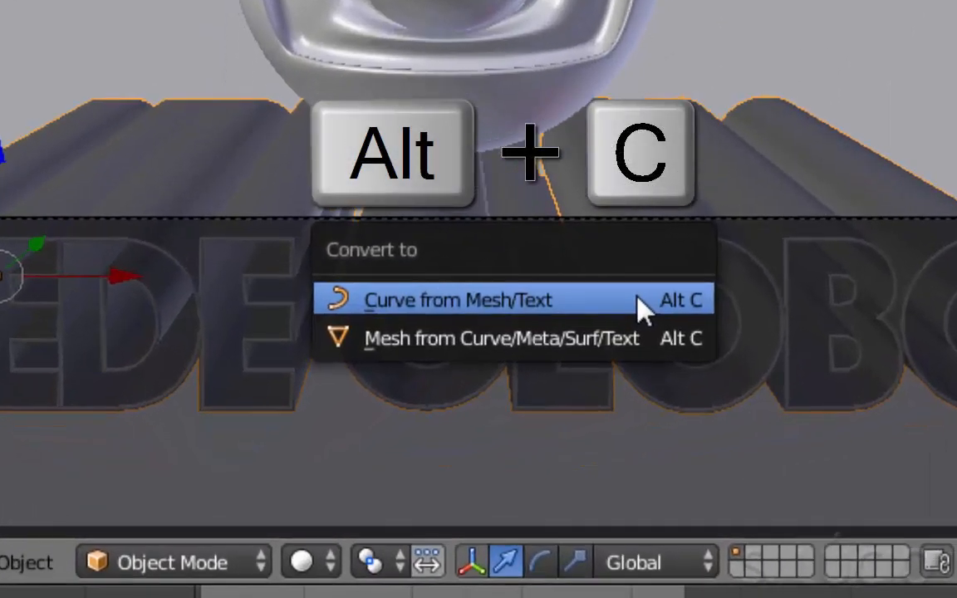
pyautogui.click(513, 313)
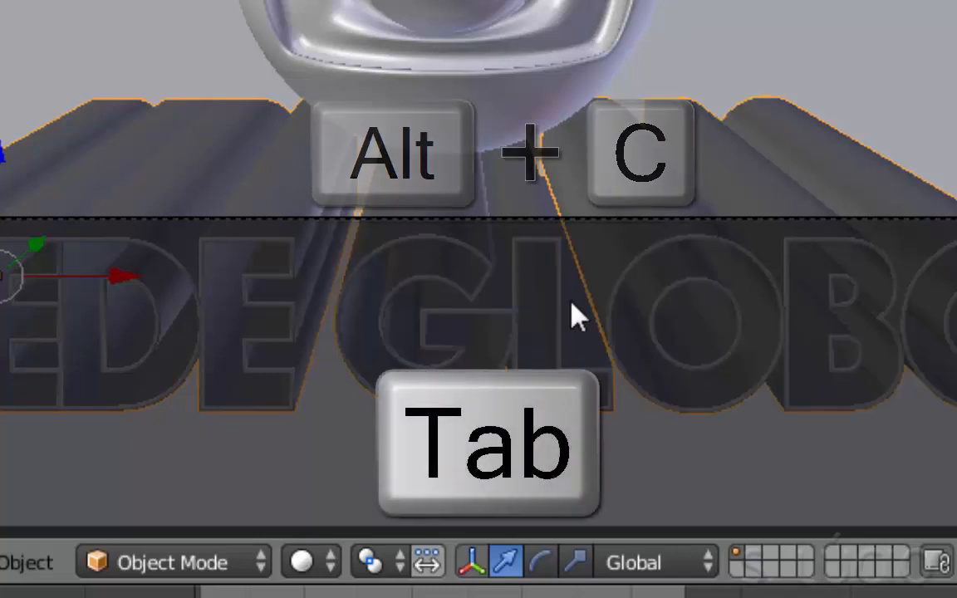
pyautogui.press('Tab')
# Move the upper control points of the letter L along the X axis to slant its stem.
pyautogui.scroll(2, 517, 216)
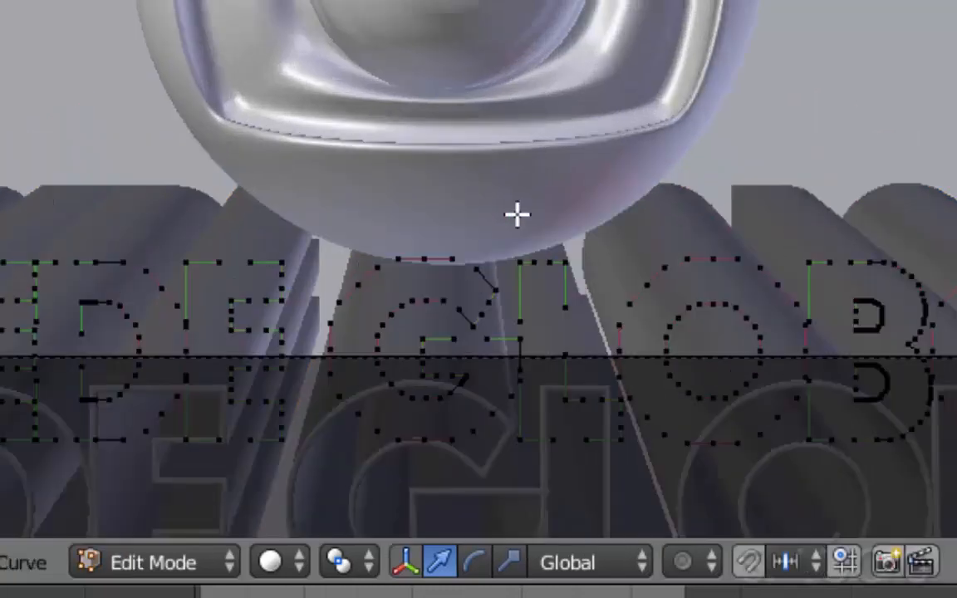
pyautogui.keyDown('shift'); pyautogui.moveTo(563, 286); pyautogui.dragTo(464, 130, button='middle'); pyautogui.keyUp('shift')
pyautogui.scroll(3, 452, 167)
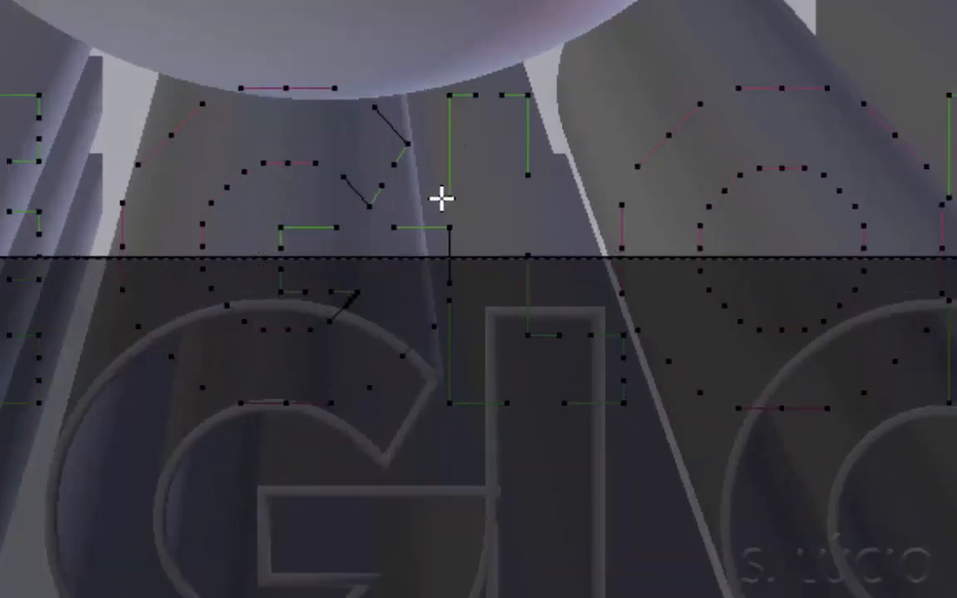
pyautogui.press('g')
pyautogui.press('x')
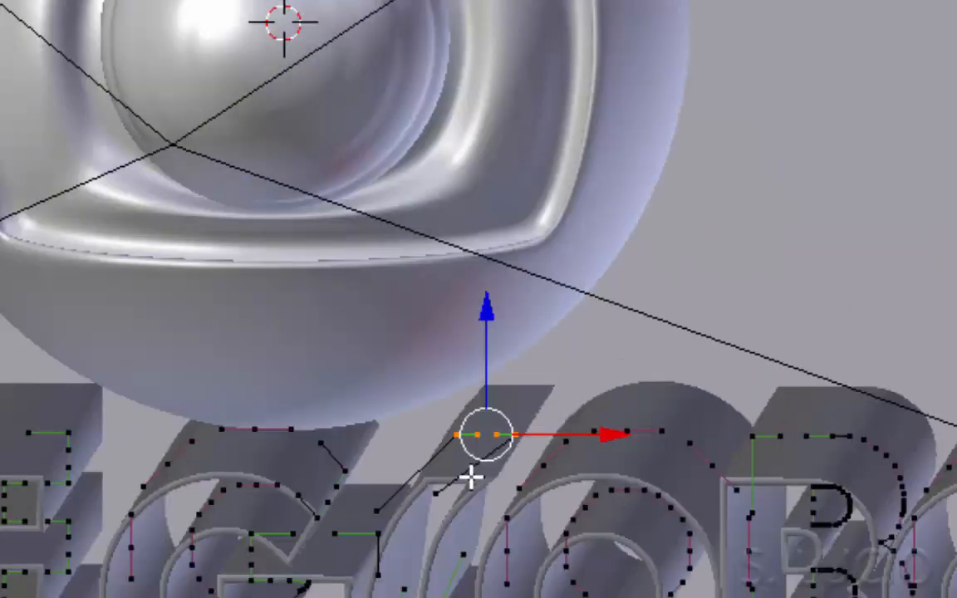
# Select more of the slanted L's control points and move them along the X axis to match its slope.
pyautogui.scroll(2, 467, 457)
pyautogui.rightClick(472, 413)
pyautogui.keyDown('shift'); pyautogui.rightClick(400, 435); pyautogui.keyUp('shift')
pyautogui.press('g')
pyautogui.press('x')
pyautogui.click(578, 563)
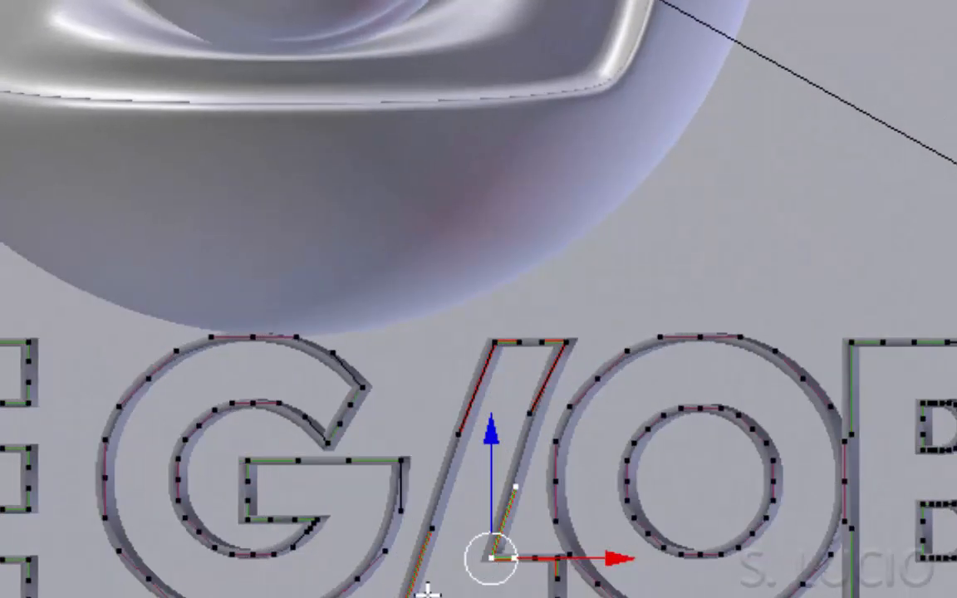
# Box-select the top control points of the letter L and shift them back along the X axis toward the G.
pyautogui.press('a')
pyautogui.press('b')
pyautogui.moveTo(485, 330); pyautogui.dragTo(599, 353)
pyautogui.press('g')
pyautogui.press('x')
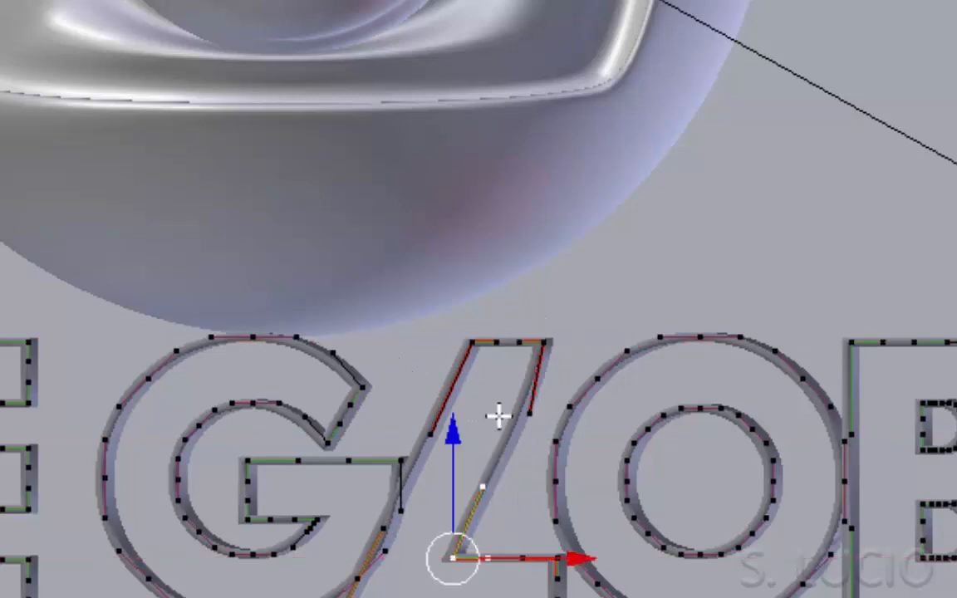
# Move the remaining control point on the letter L's stem along the X axis to even out its slant, and leave edit mode.
pyautogui.rightClick(530, 412)
pyautogui.press('g')
pyautogui.press('x')
pyautogui.click(590, 399)
pyautogui.rightClick(385, 551)
pyautogui.rightClick(329, 429)
pyautogui.press('Tab')
pyautogui.scroll(-3, 342, 345)
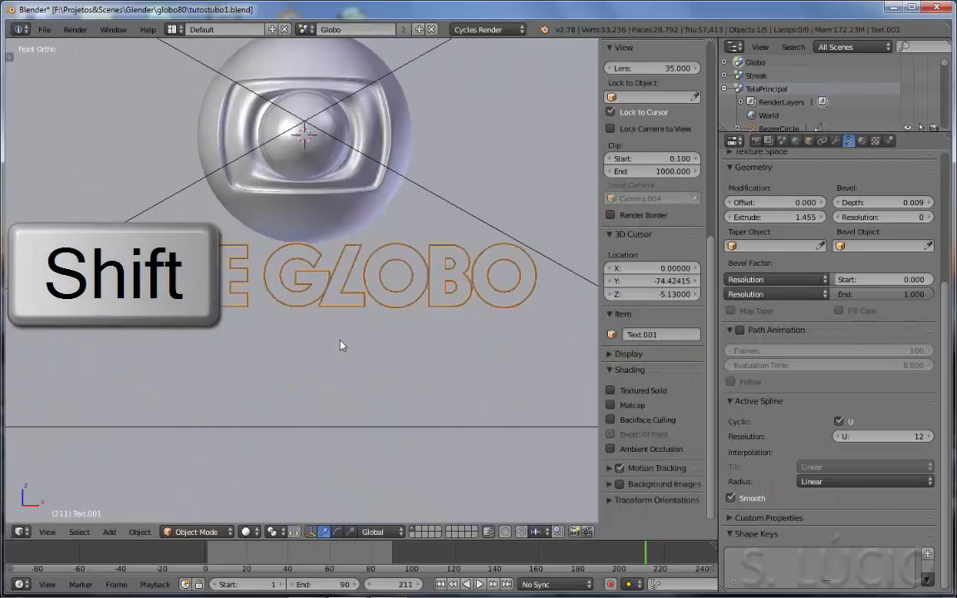
# In the camera view, go to frame 220, move the REDE GLOBO text along the Y axis and insert a keyframe.
pyautogui.moveTo(342, 345); pyautogui.dragTo(359, 359, button='middle')
pyautogui.moveTo(648, 555); pyautogui.dragTo(664, 555)
pyautogui.press('KP_0')
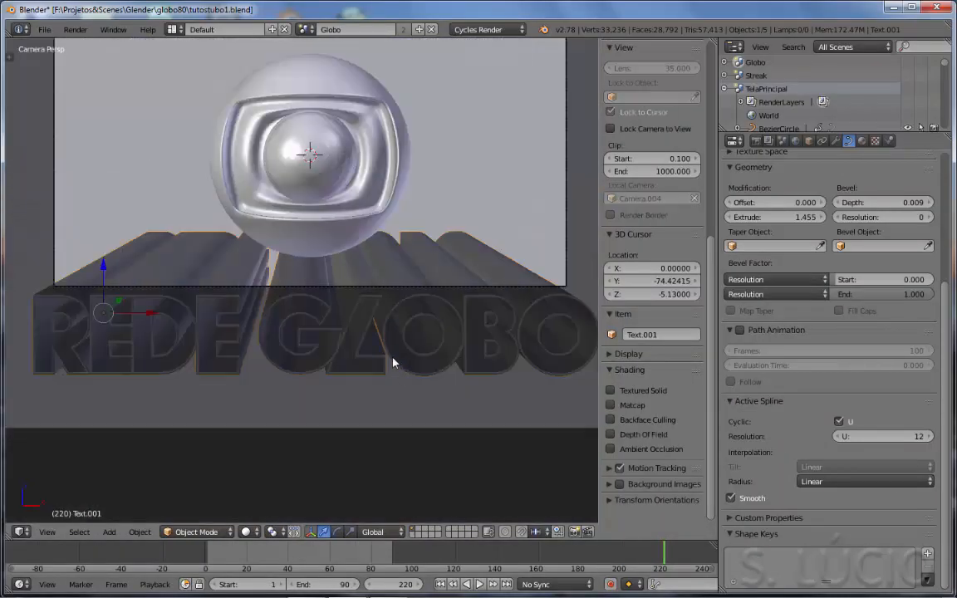
pyautogui.scroll(-3, 393, 363)
pyautogui.press('g')
pyautogui.press('y')
pyautogui.click(472, 211)
pyautogui.press('i')
pyautogui.click(474, 212)
# Go to frame 240 and insert a keyframe for the globe at its current position.
pyautogui.moveTo(588, 555); pyautogui.dragTo(431, 557, button='middle')
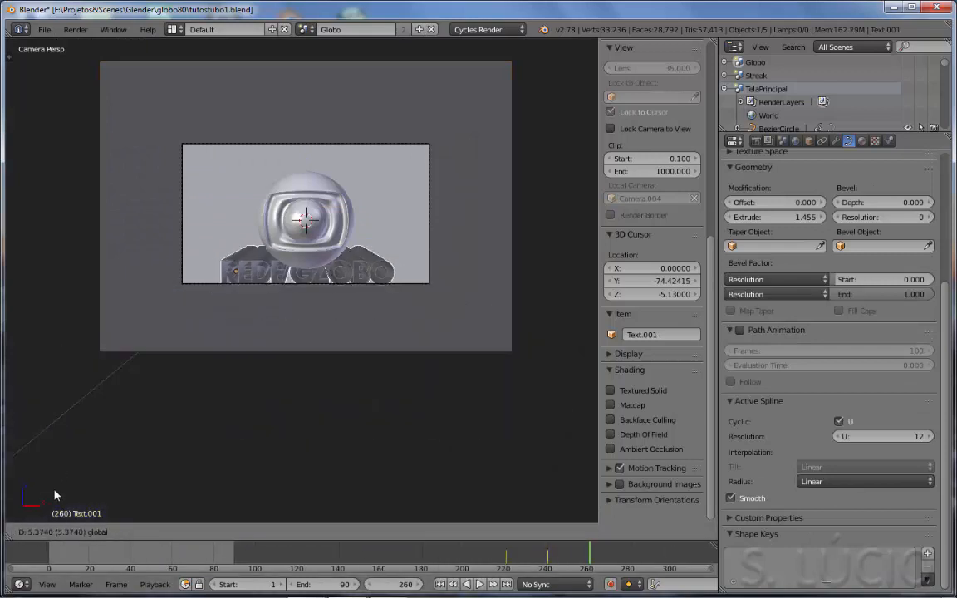
pyautogui.moveTo(600, 554); pyautogui.dragTo(548, 554)
pyautogui.rightClick(342, 231)
pyautogui.press('i')
pyautogui.click(401, 235)
# At frame 260, raise the globe along the Z axis above the text and insert a keyframe.
pyautogui.click(591, 558)
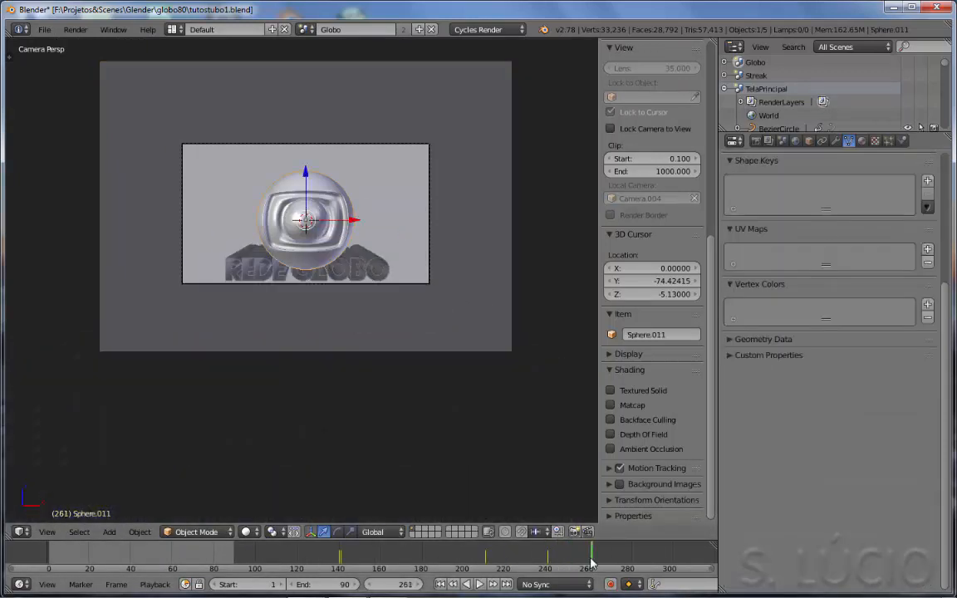
pyautogui.moveTo(308, 192); pyautogui.dragTo(310, 158)
pyautogui.click(440, 261)
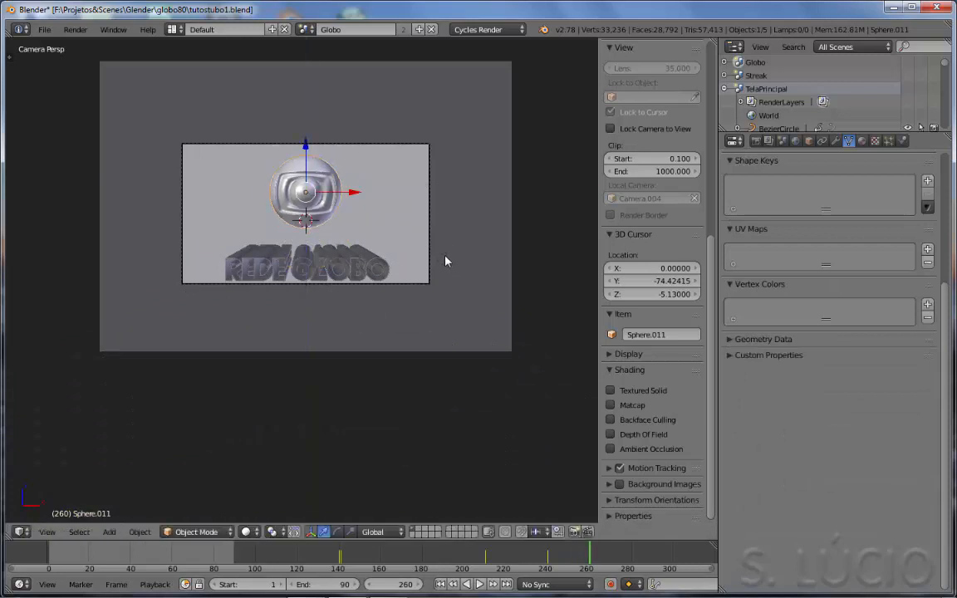
pyautogui.press('i')
pyautogui.click(385, 222)
# Assign Material.004 to the REDE GLOBO text and scale the text down along the Y axis at frame 260.
pyautogui.rightClick(333, 267)
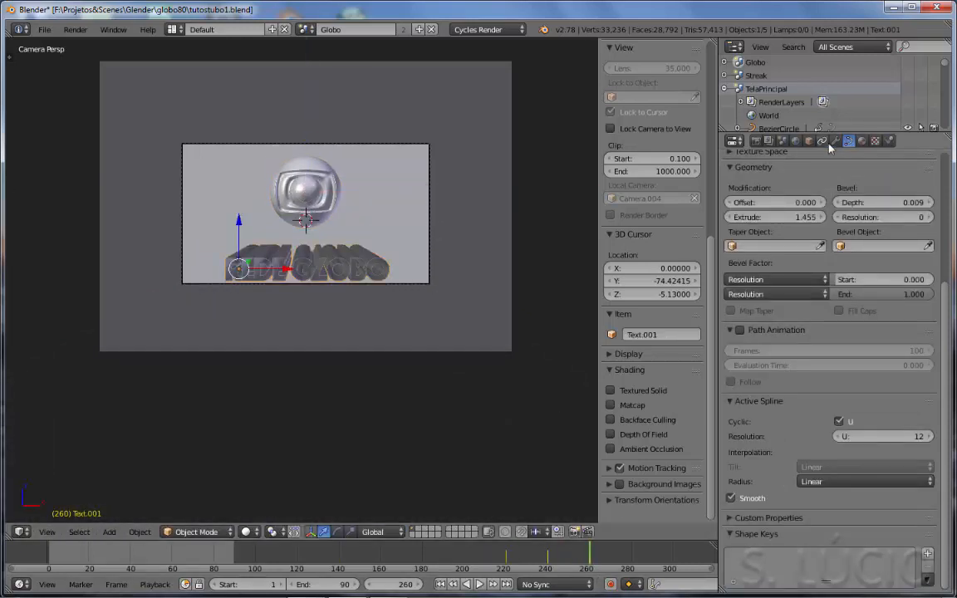
pyautogui.click(861, 141)
pyautogui.click(734, 230)
pyautogui.click(769, 299)
pyautogui.hotkey('shift', 'z')
pyautogui.hotkey('shift', 'z')
pyautogui.press('s')
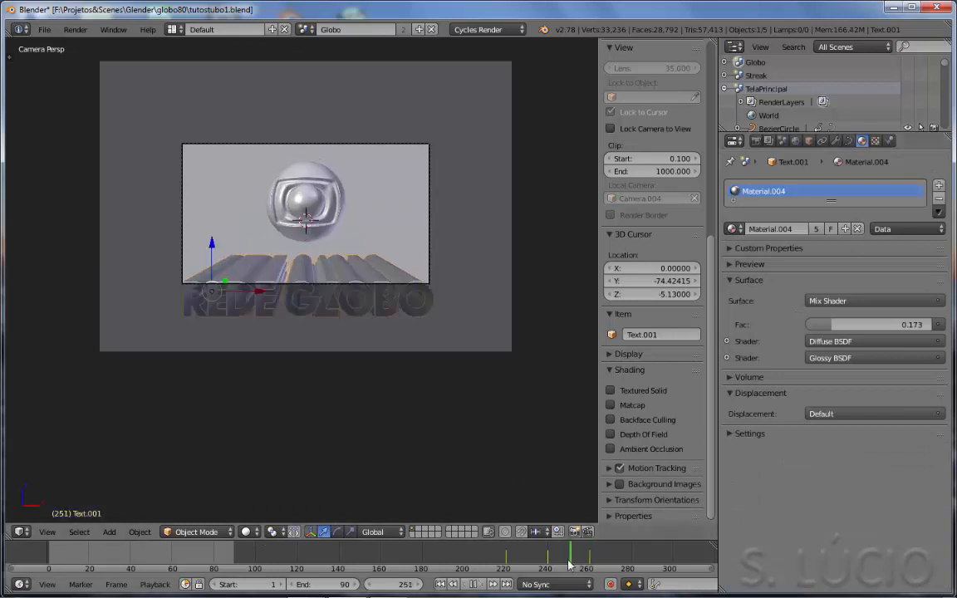
pyautogui.press('y')
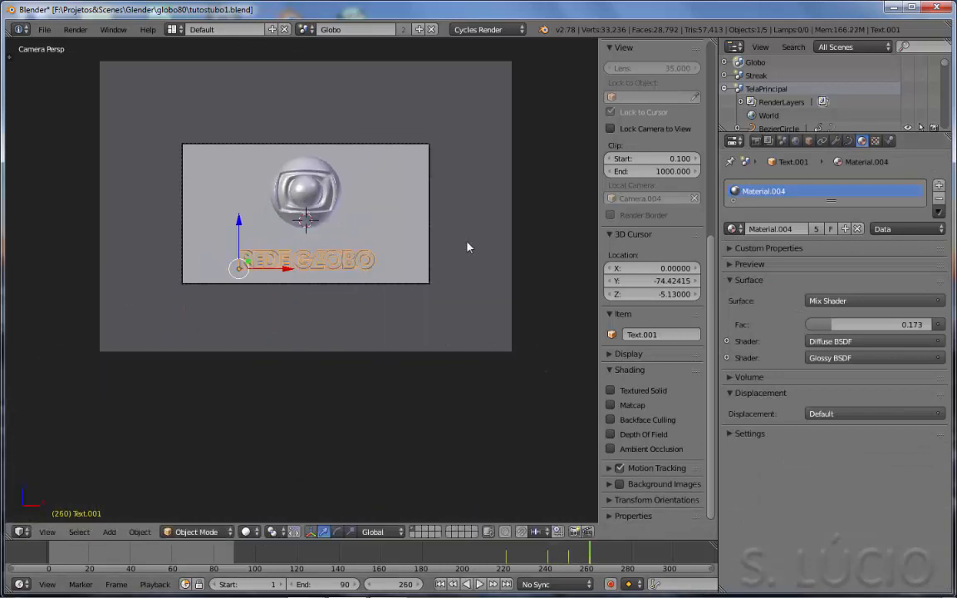
# Rotate the globe around the X axis at frame 260 and insert a keyframe.
pyautogui.rightClick(329, 202)
pyautogui.press('r')
pyautogui.press('x')
pyautogui.click(447, 236)
pyautogui.press('i')
pyautogui.click(448, 214)
# Play back the text and globe animation and preview the scene in rendered shading.
pyautogui.click(519, 548)
pyautogui.hotkey('alt', 'a')
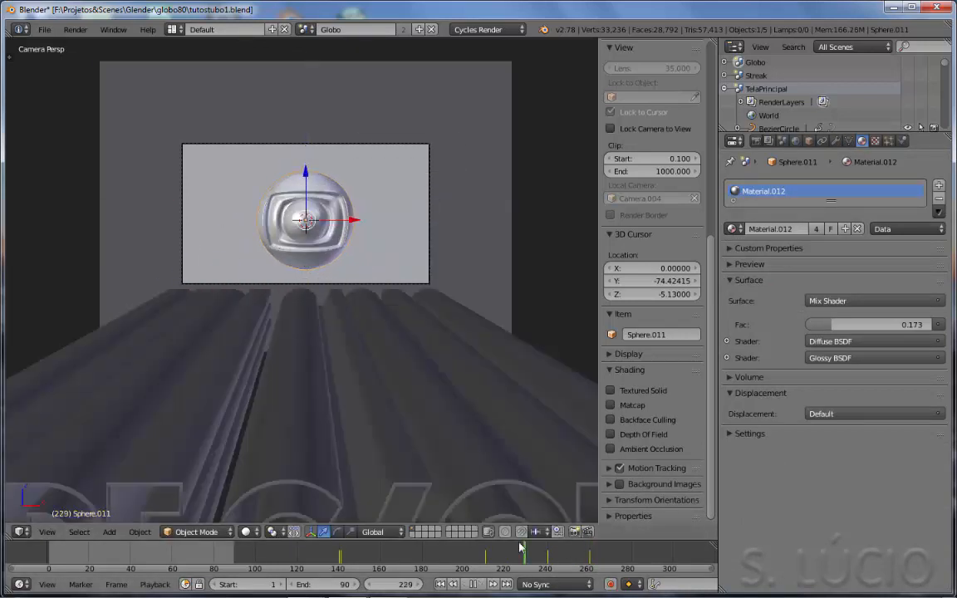
pyautogui.hotkey('alt', 'a')
pyautogui.hotkey('shift', 'z')
pyautogui.click(252, 533)
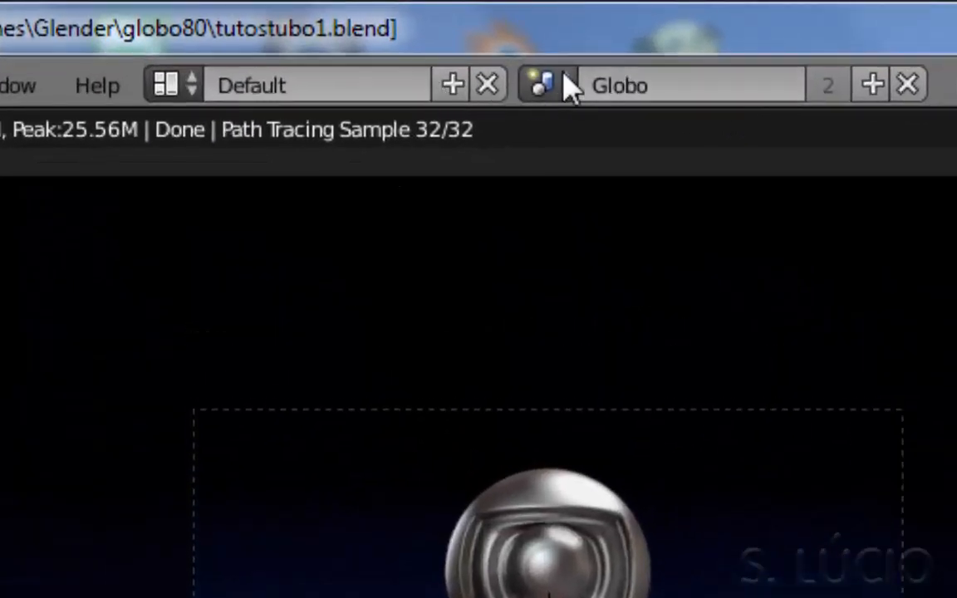
# Switch to the TelaPrincipal scene and open its compositing node tree in a separate Node Editor area.
pyautogui.click(569, 85)
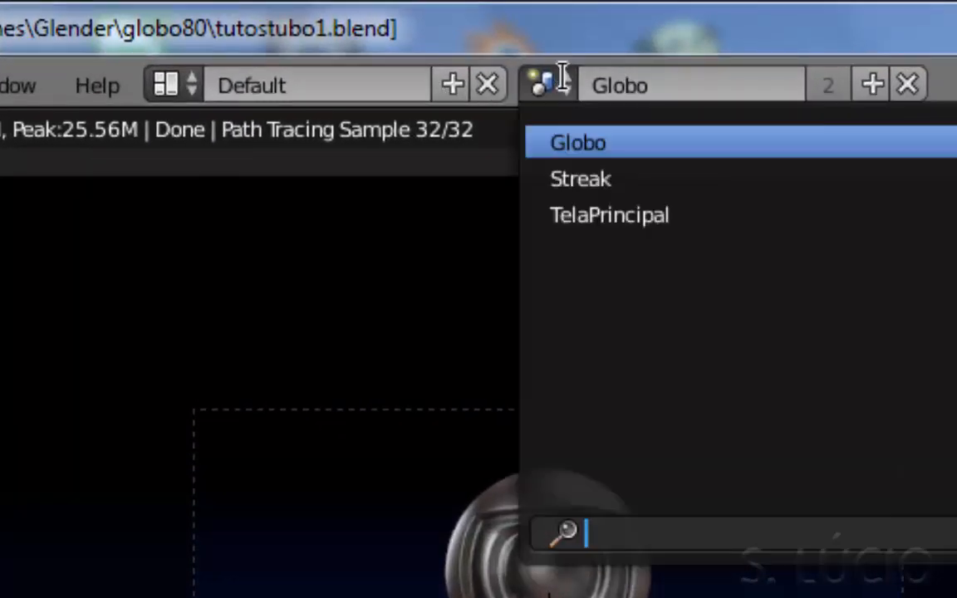
pyautogui.click(662, 215)
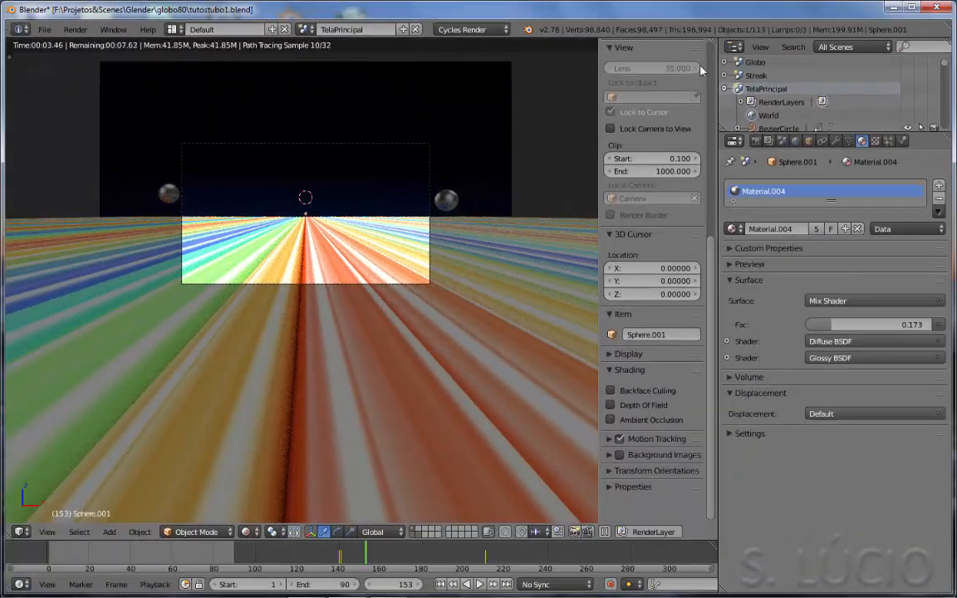
pyautogui.moveTo(711, 44); pyautogui.dragTo(678, 238)
pyautogui.click(23, 532)
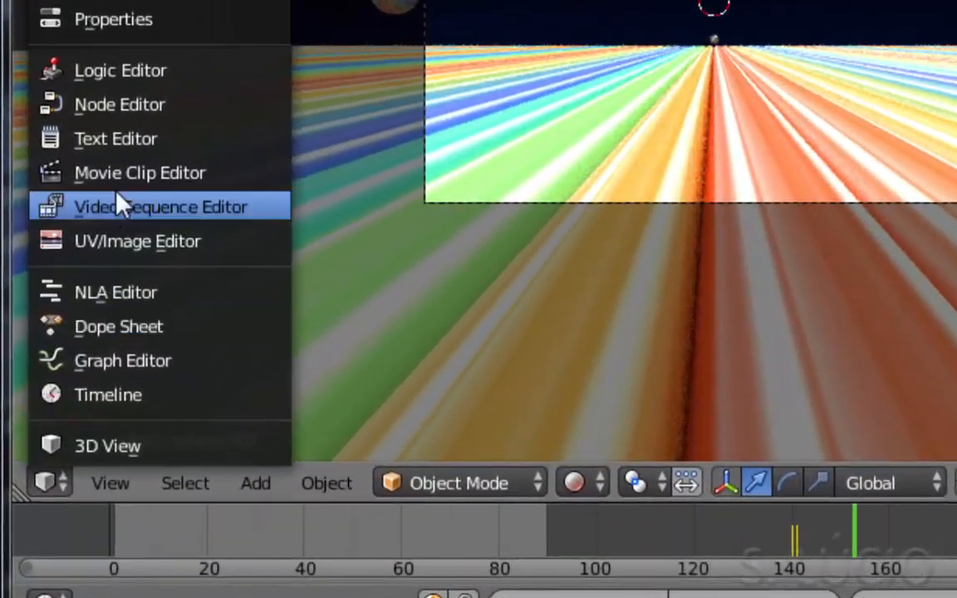
pyautogui.click(106, 184)
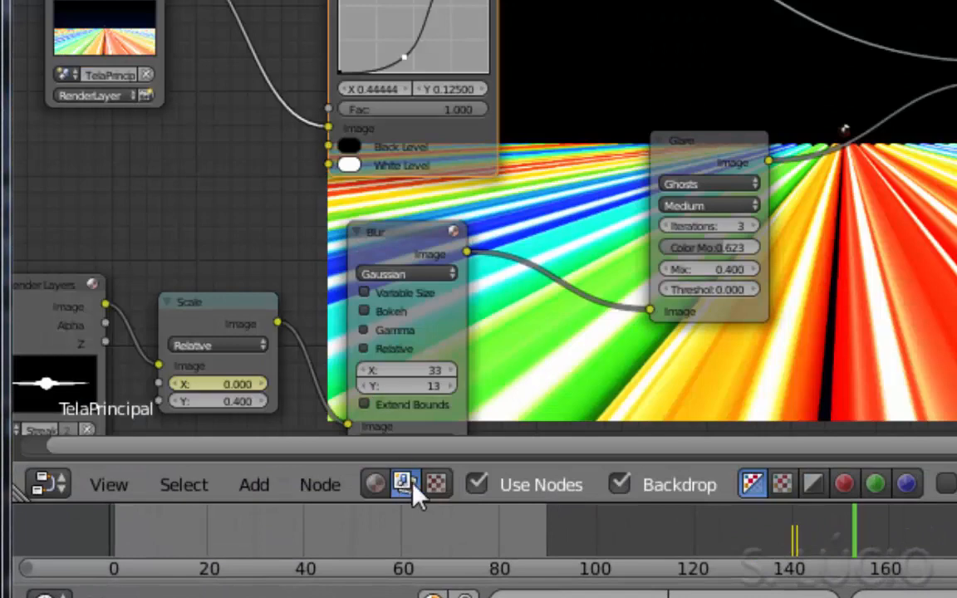
pyautogui.scroll(-4, 833, 119)
pyautogui.moveTo(951, 158); pyautogui.dragTo(831, 144, button='middle')
pyautogui.scroll(4, 831, 143)
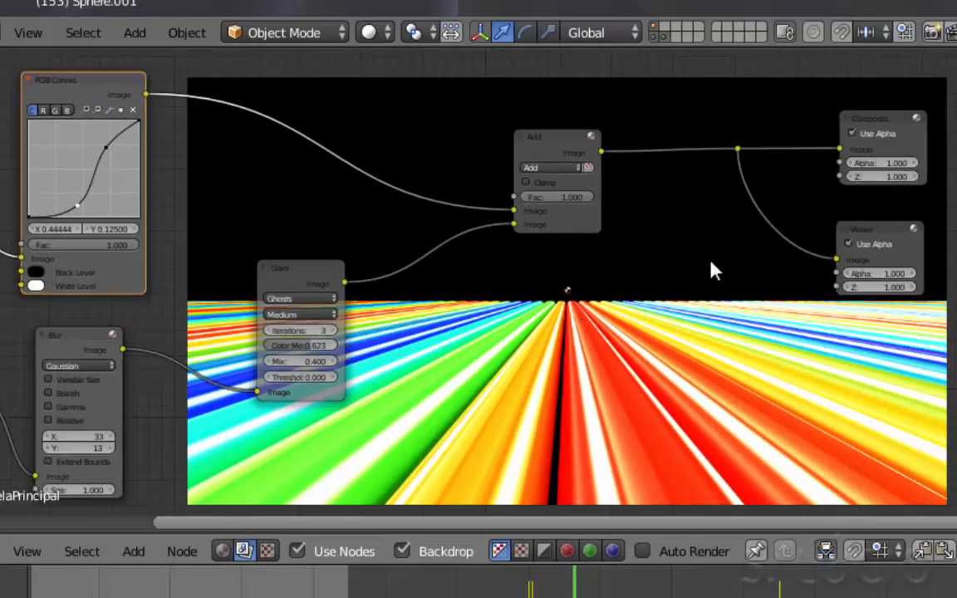
# Move the Add node back and insert a Mix node on the link between it and the Composite and Viewer outputs.
pyautogui.moveTo(550, 147); pyautogui.dragTo(445, 141)
pyautogui.hotkey('shift', 'a')
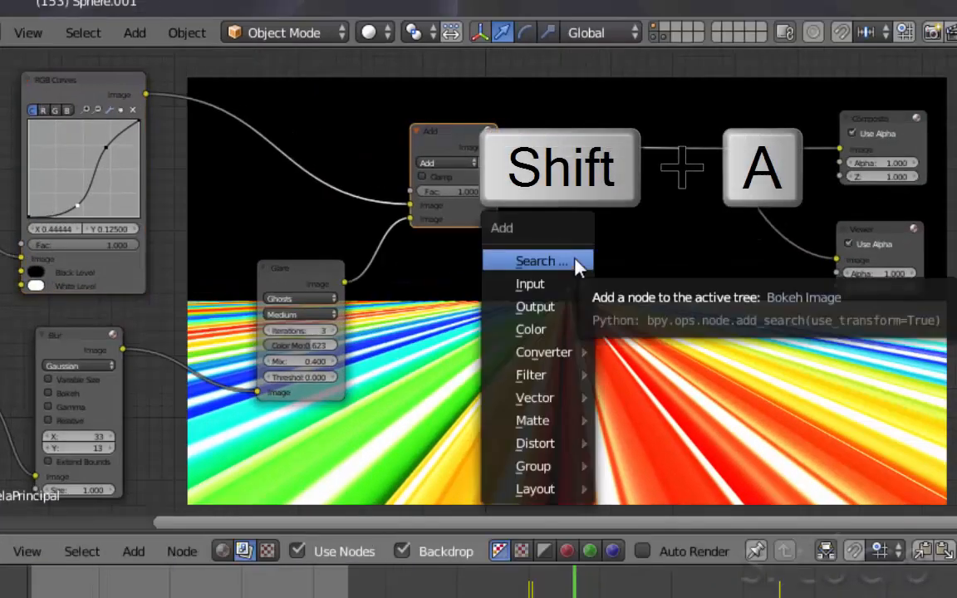
pyautogui.moveTo(570, 297)
pyautogui.moveTo(560, 331)
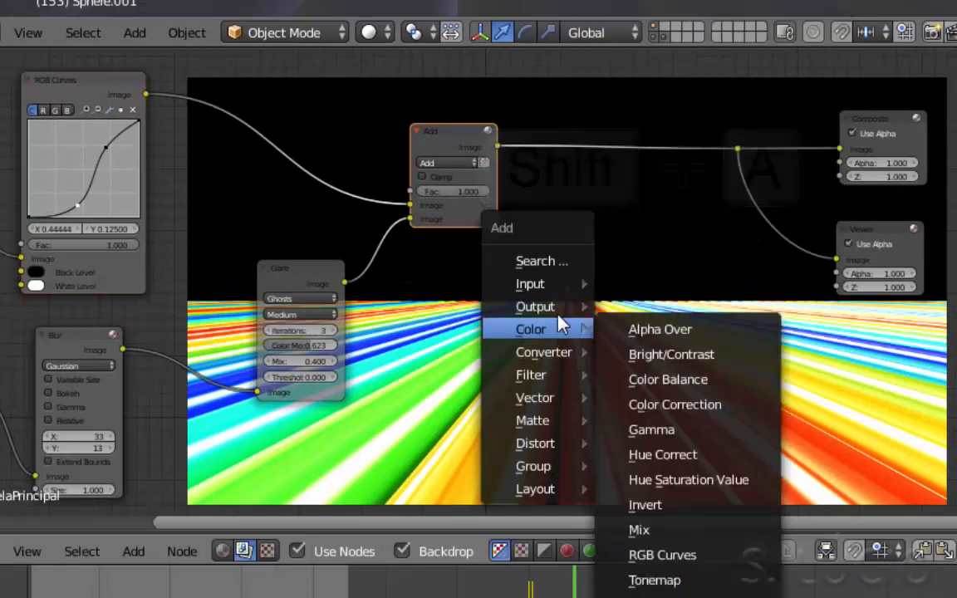
pyautogui.click(669, 531)
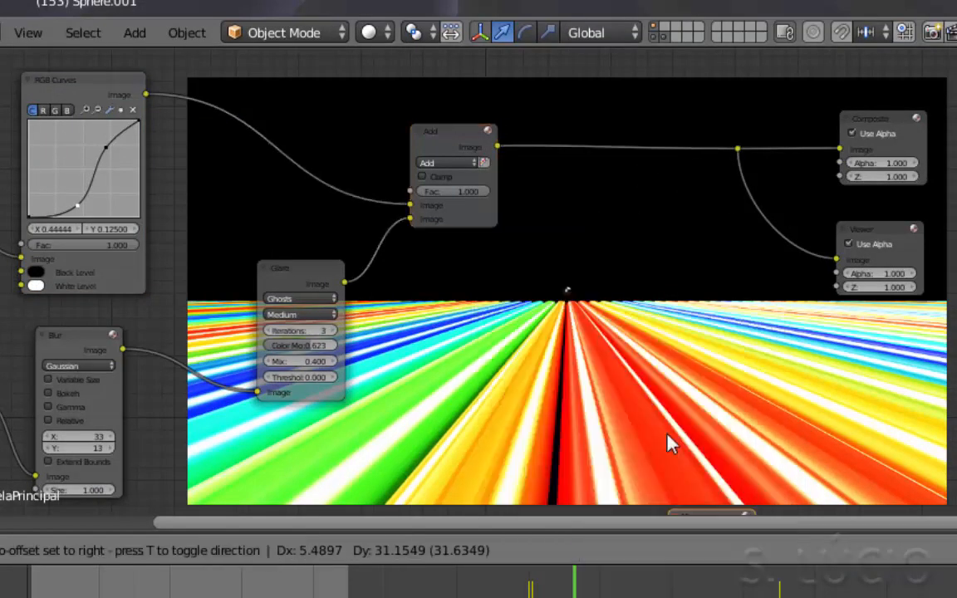
pyautogui.click(599, 138)
# Add a Render Layers node below the Add node and widen it so its scene name is readable.
pyautogui.hotkey('shift', 'a')
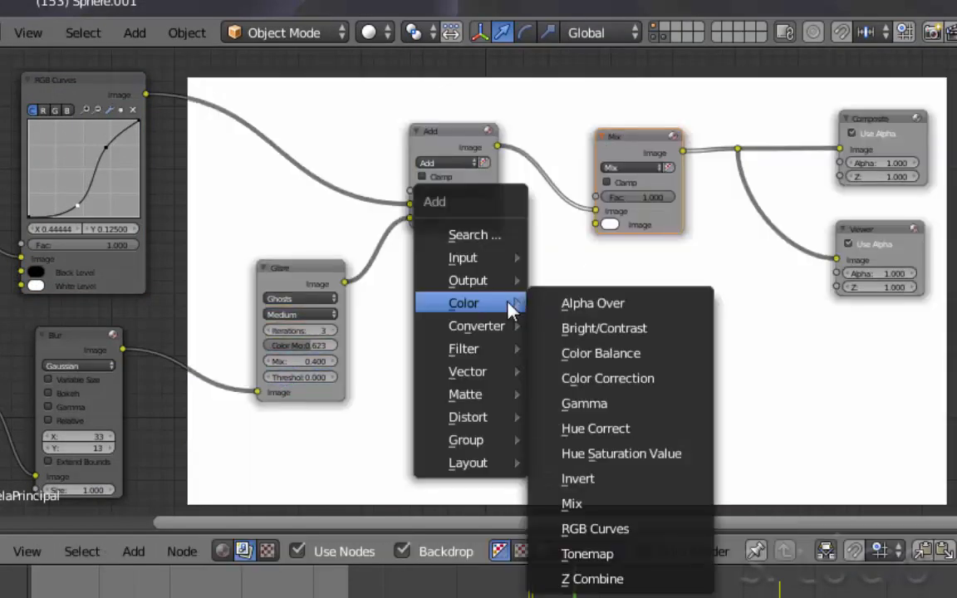
pyautogui.moveTo(490, 257)
pyautogui.click(624, 358)
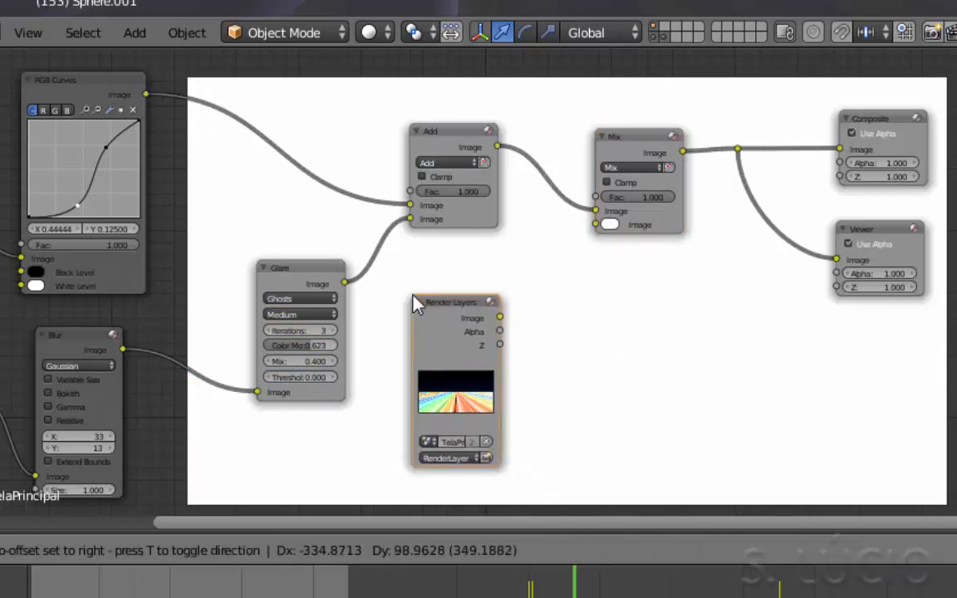
pyautogui.click(414, 295)
pyautogui.moveTo(451, 406); pyautogui.dragTo(450, 339, button='middle')
pyautogui.scroll(1, 450, 338)
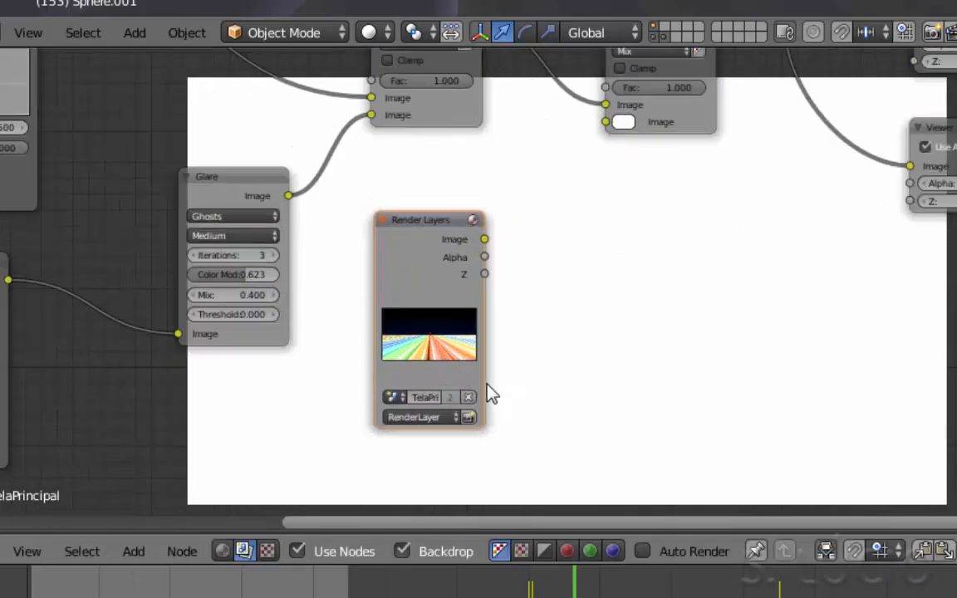
pyautogui.moveTo(488, 383); pyautogui.dragTo(571, 381)
pyautogui.moveTo(445, 225); pyautogui.dragTo(442, 188)
pyautogui.scroll(1, 437, 312)
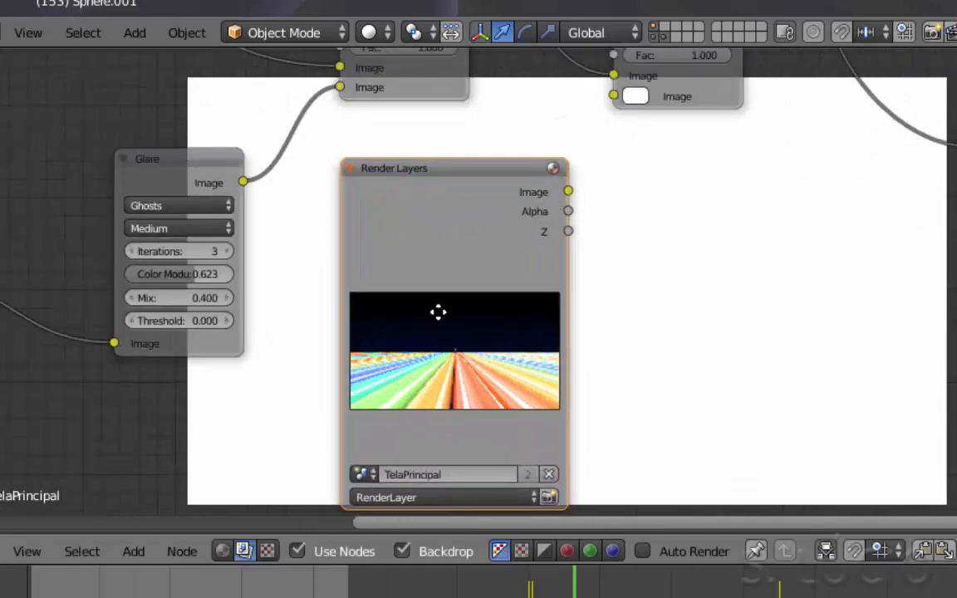
# Set the new Render Layers node to the Globo scene and link its Image output to the Mix node's second Image input.
pyautogui.moveTo(438, 311); pyautogui.dragTo(430, 266, button='middle')
pyautogui.click(362, 429)
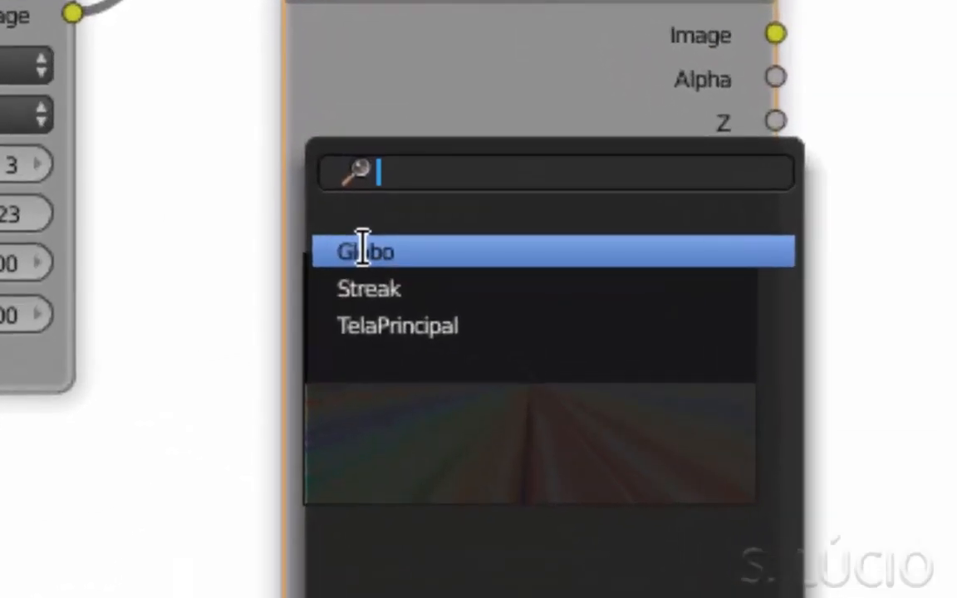
pyautogui.press('Escape')
pyautogui.scroll(-4, 529, 188)
pyautogui.moveTo(524, 188); pyautogui.dragTo(560, 361, button='middle')
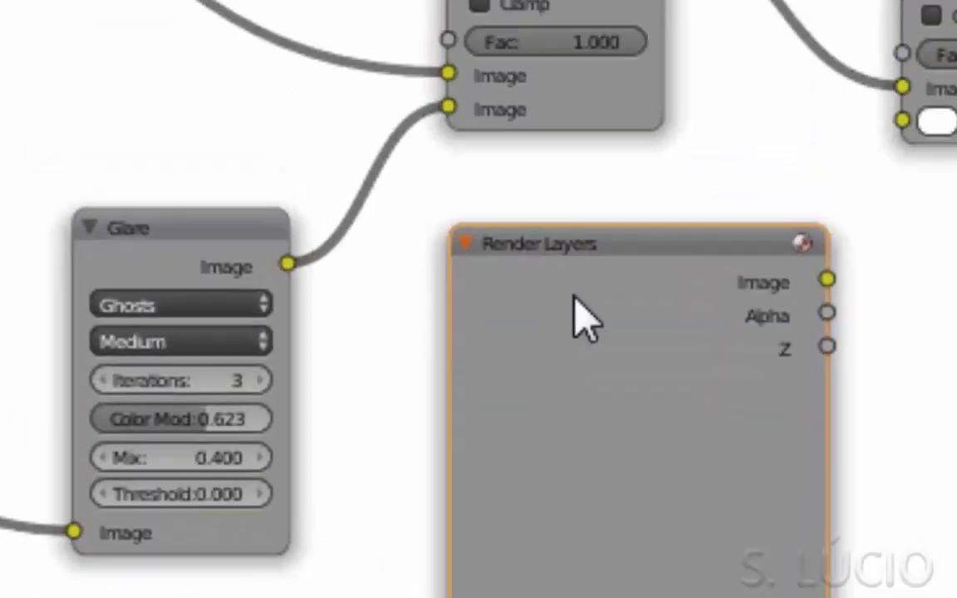
pyautogui.moveTo(594, 236); pyautogui.dragTo(521, 238)
pyautogui.moveTo(520, 280); pyautogui.dragTo(619, 173)
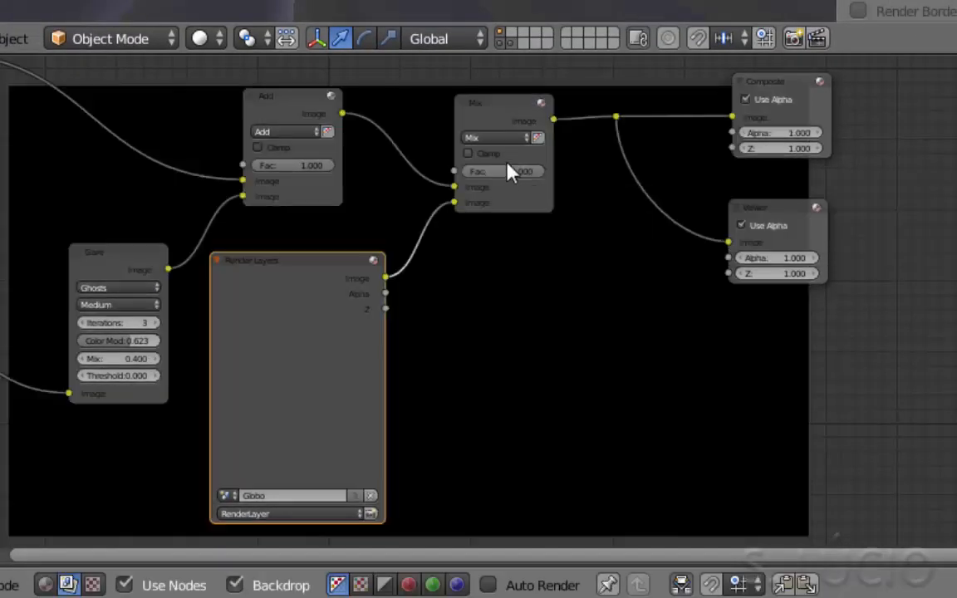
# Set the Mix node's factor to 0.000 and keyframe it at frame 220.
pyautogui.moveTo(510, 170); pyautogui.dragTo(508, 170)
pyautogui.moveTo(495, 589); pyautogui.dragTo(771, 569)
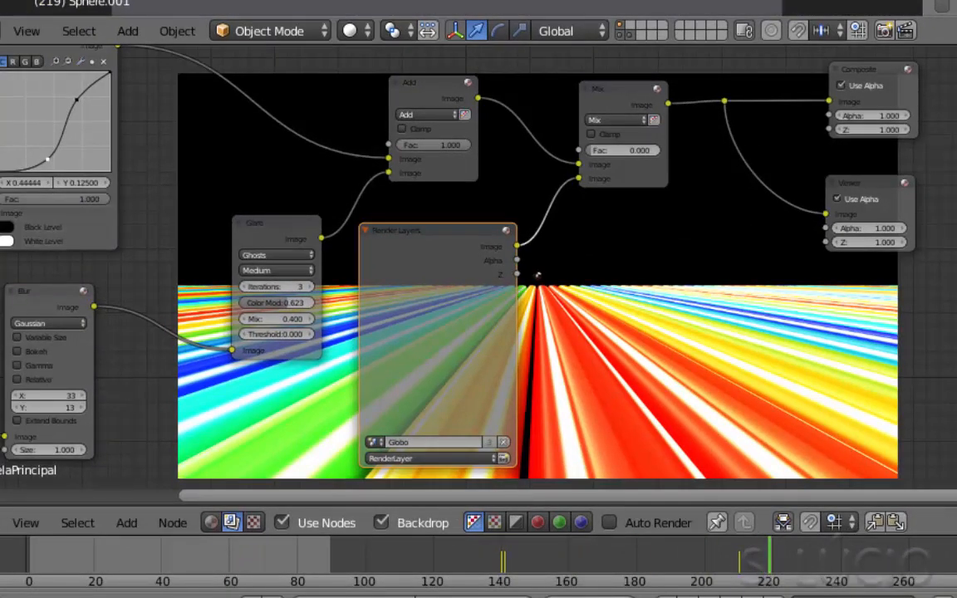
pyautogui.press('i')
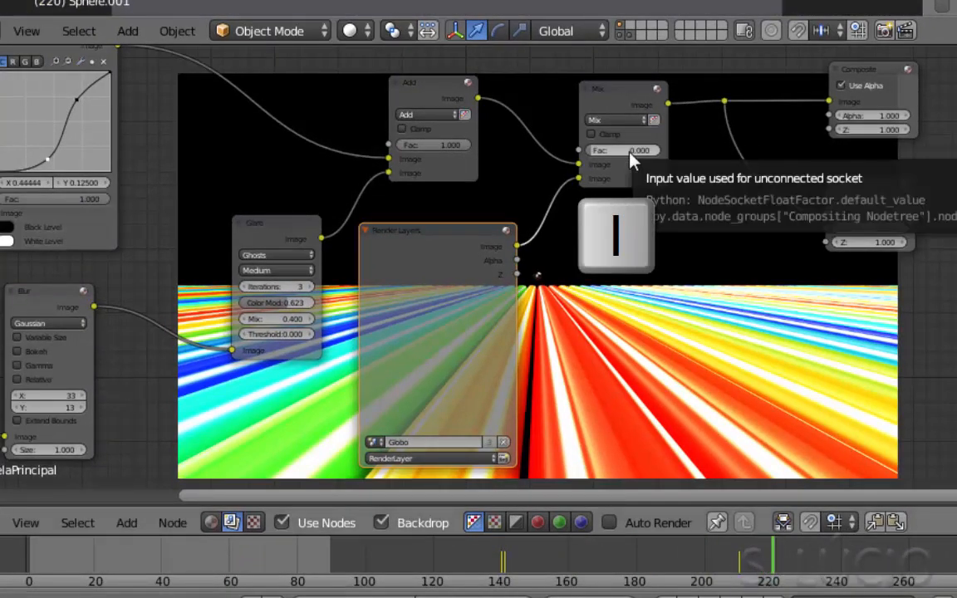
# Set the Mix node's factor to 1.000 and keyframe it at frame 240.
pyautogui.scroll(1, 629, 177)
pyautogui.scroll(2, 629, 176)
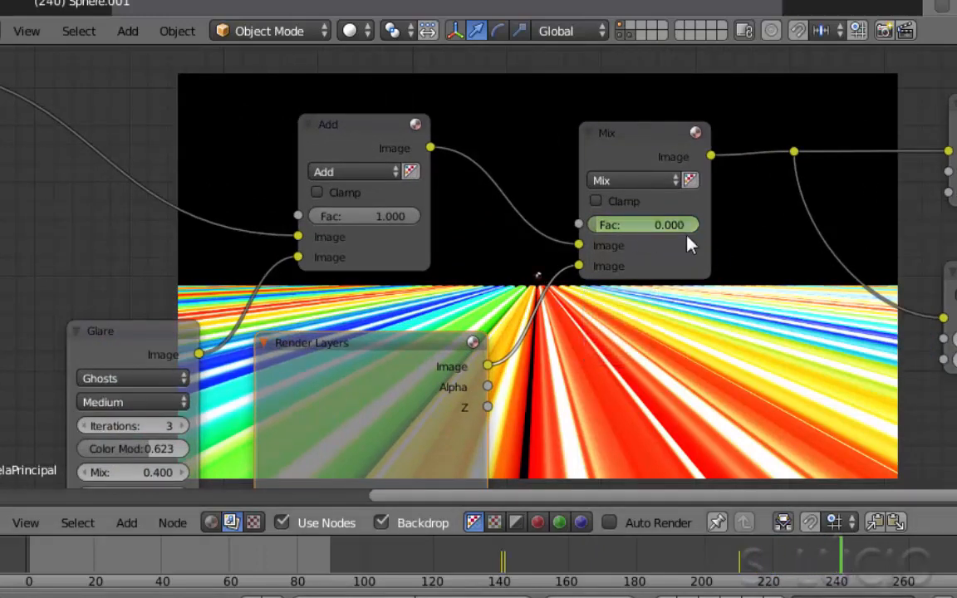
pyautogui.moveTo(592, 229); pyautogui.dragTo(688, 225)
pyautogui.press('i')
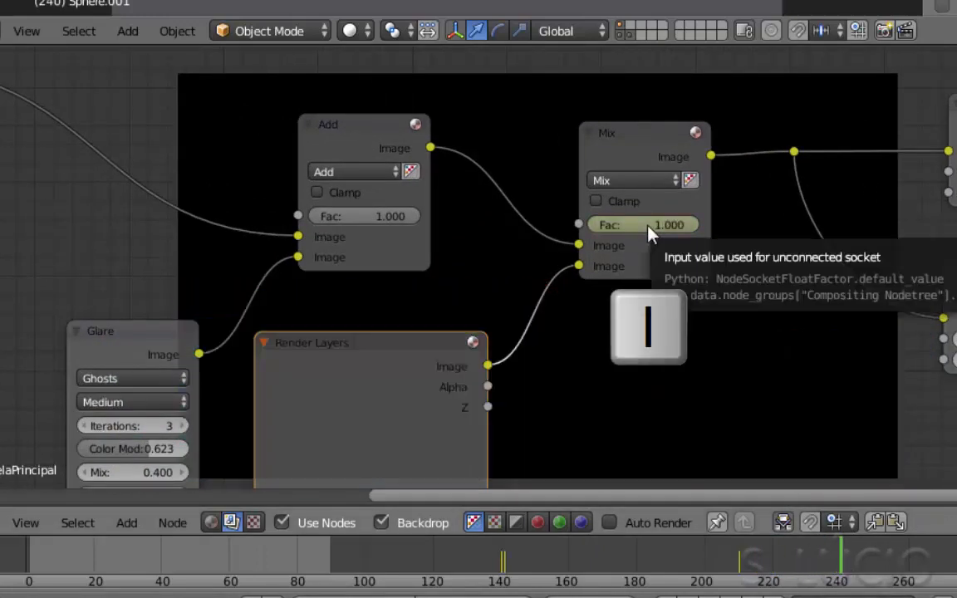
# Render the Globo scene's render layer from its Render Layers node.
pyautogui.scroll(-2, 644, 228)
pyautogui.moveTo(556, 361); pyautogui.dragTo(549, 213, button='middle')
pyautogui.scroll(1, 498, 283)
pyautogui.moveTo(453, 348); pyautogui.dragTo(476, 254, button='middle')
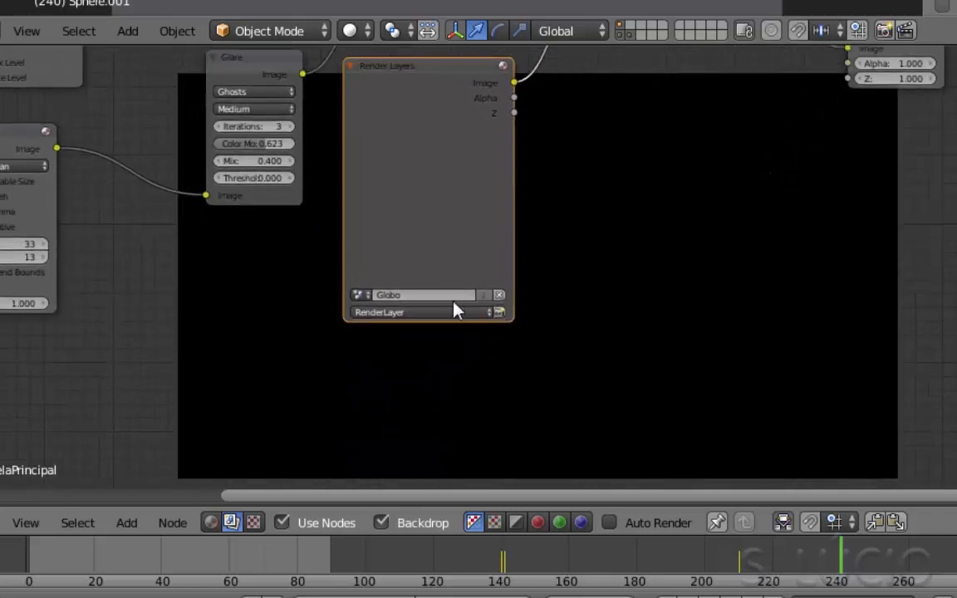
pyautogui.scroll(4, 453, 303)
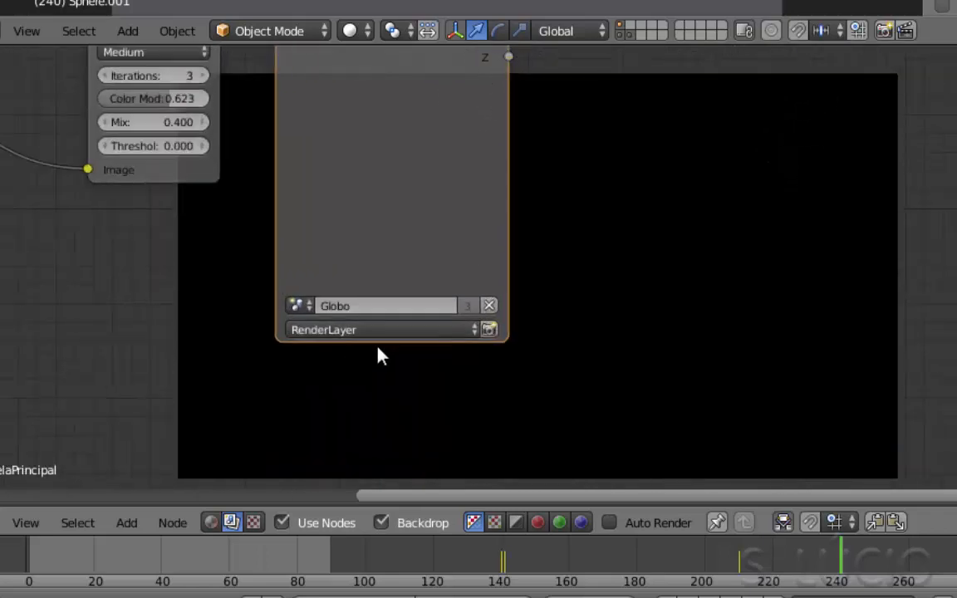
pyautogui.click(489, 330)
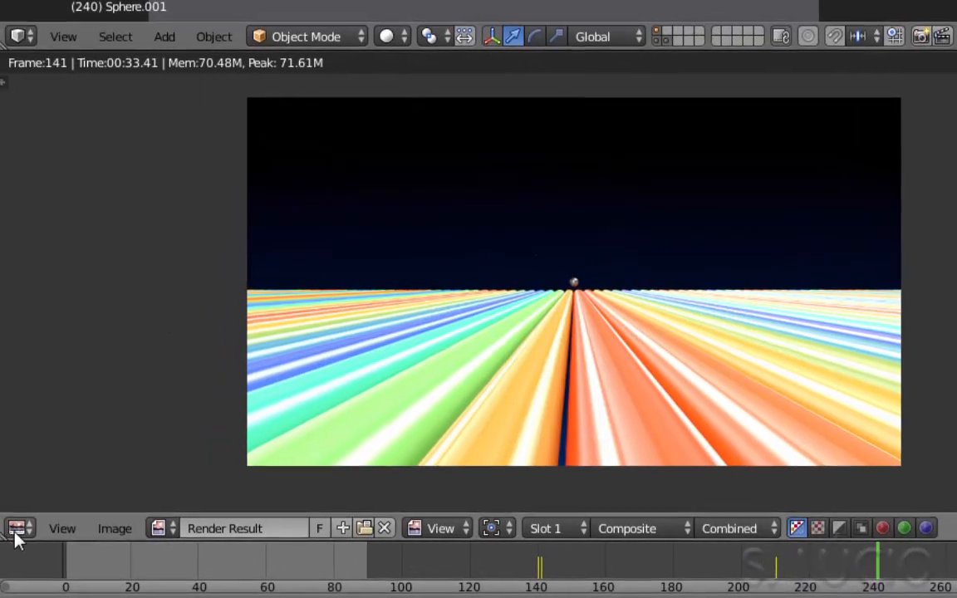
# Switch the render result area back to the compositing node tree and go to frame 221.
pyautogui.click(18, 532)
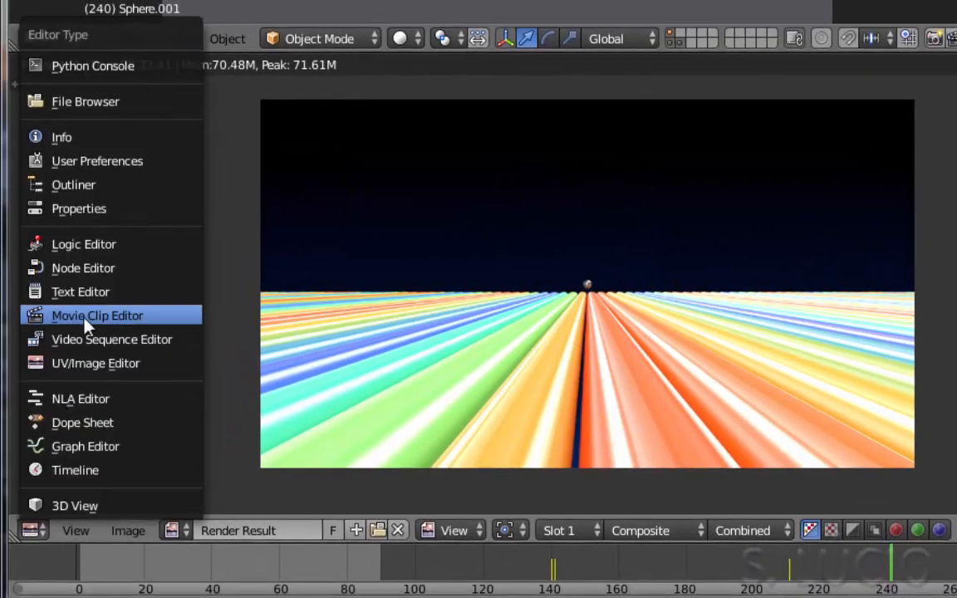
pyautogui.click(83, 268)
pyautogui.scroll(-4, 609, 256)
pyautogui.moveTo(613, 276); pyautogui.dragTo(693, 393, button='middle')
pyautogui.moveTo(891, 574); pyautogui.dragTo(827, 571)
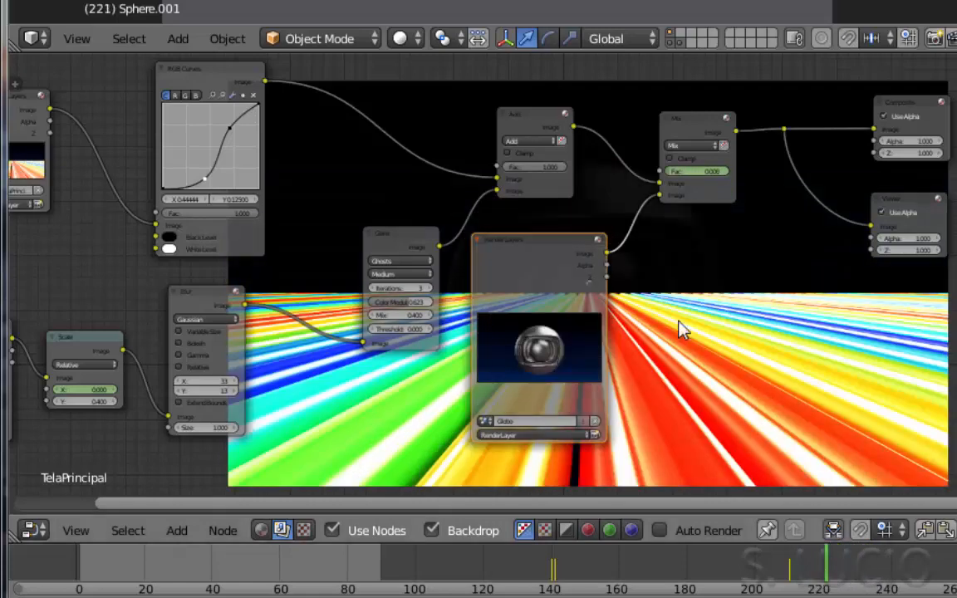
pyautogui.moveTo(158, 235); pyautogui.dragTo(480, 267, button='middle')
pyautogui.scroll(4, 480, 267)
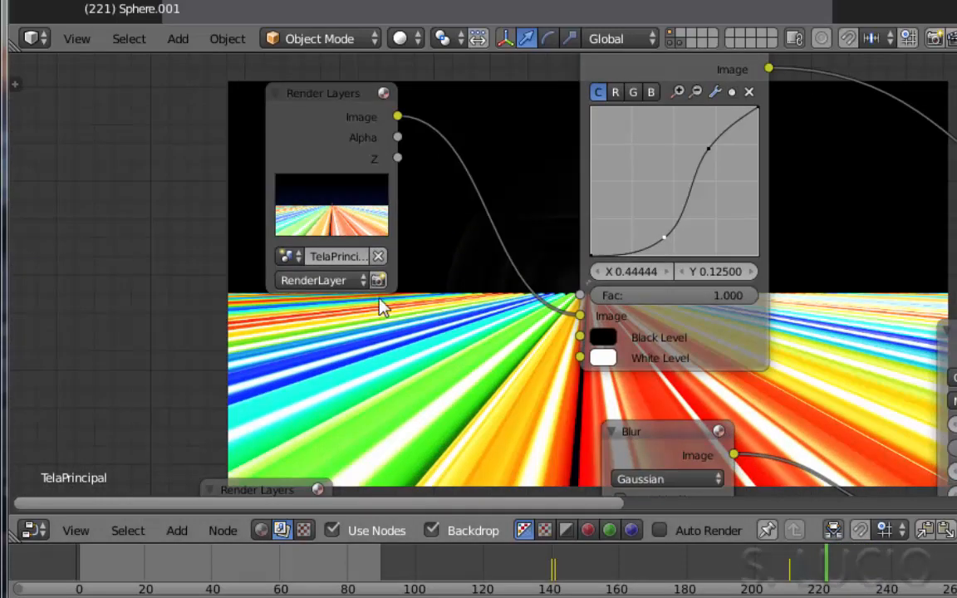
# Render the TelaPrincipal scene's render layer from its Render Layers node and return the render result area to the compositing node tree.
pyautogui.click(379, 282)
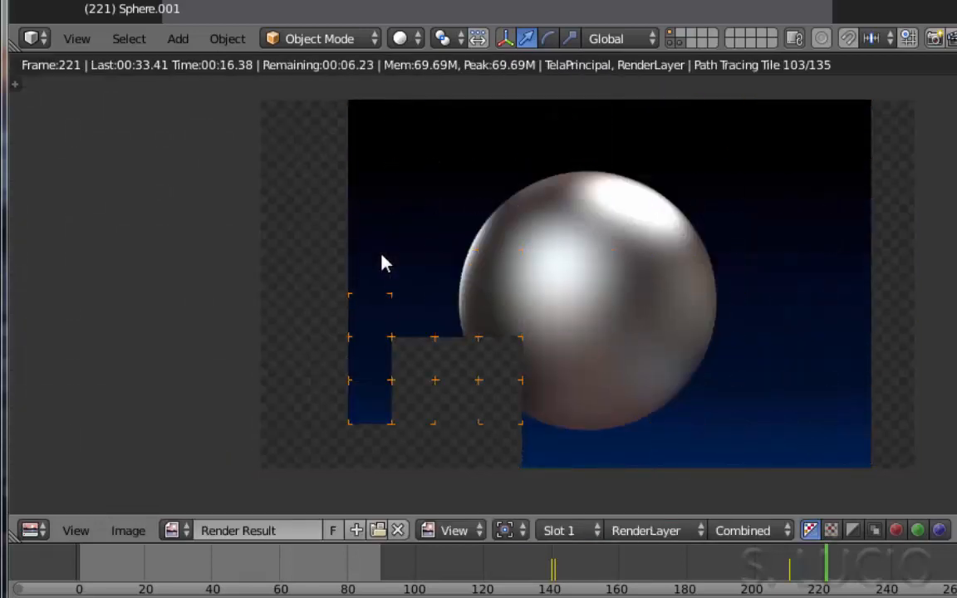
pyautogui.click(41, 533)
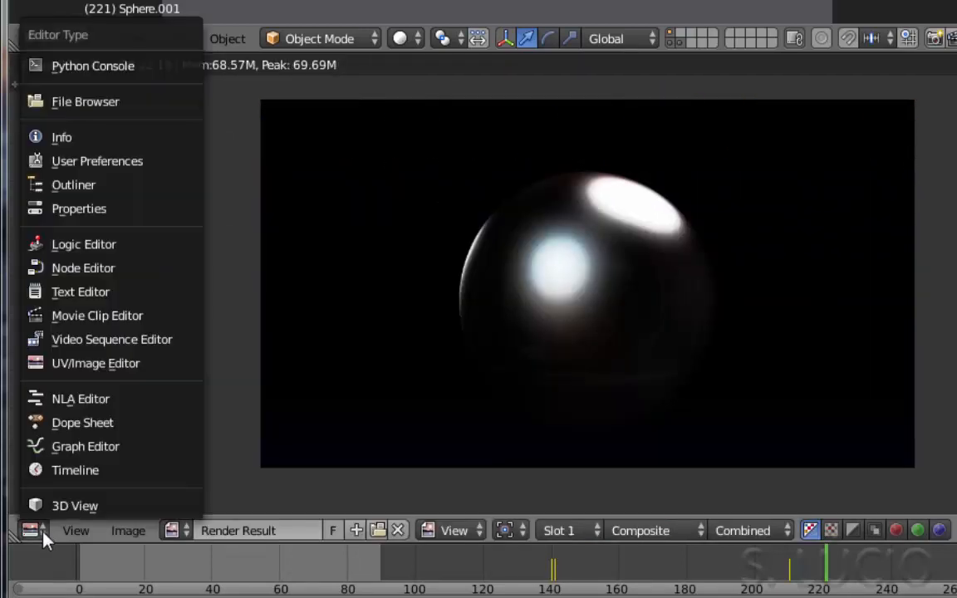
pyautogui.click(83, 268)
pyautogui.scroll(-3, 520, 374)
pyautogui.moveTo(519, 373); pyautogui.dragTo(855, 352, button='middle')
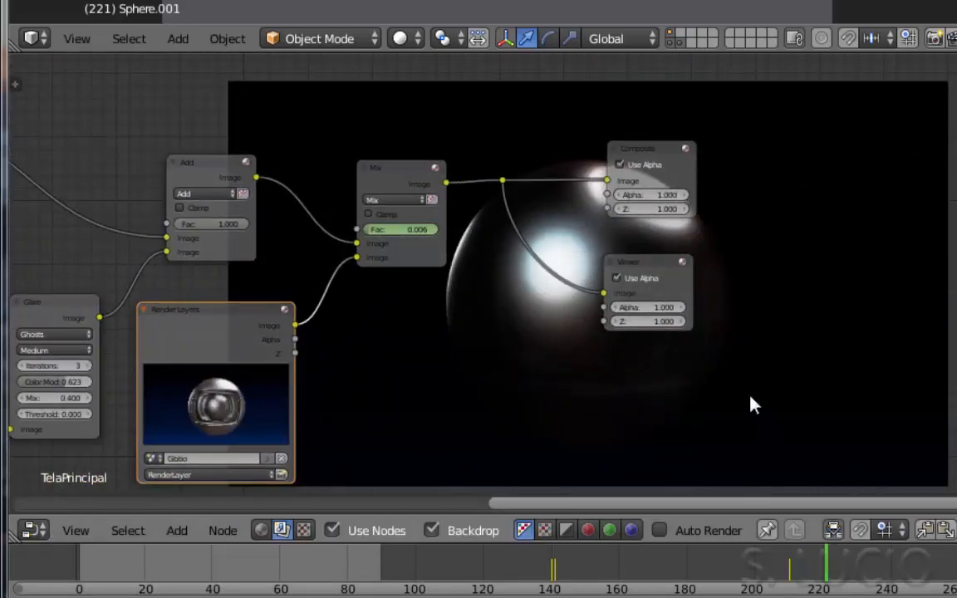
pyautogui.moveTo(751, 404); pyautogui.dragTo(835, 331, button='middle')
pyautogui.moveTo(830, 566); pyautogui.dragTo(790, 569)
# Delete the RGB Curves node and link the TelaPrincipal Render Layers image output to the Add node's first image input.
pyautogui.moveTo(383, 284); pyautogui.dragTo(713, 374, button='middle')
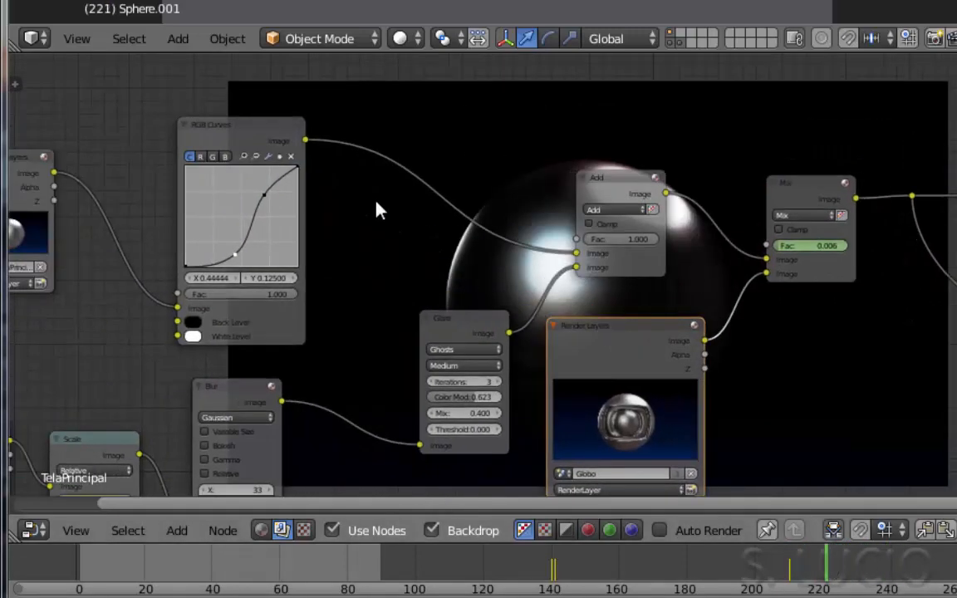
pyautogui.press('x')
pyautogui.moveTo(53, 173); pyautogui.dragTo(233, 203)
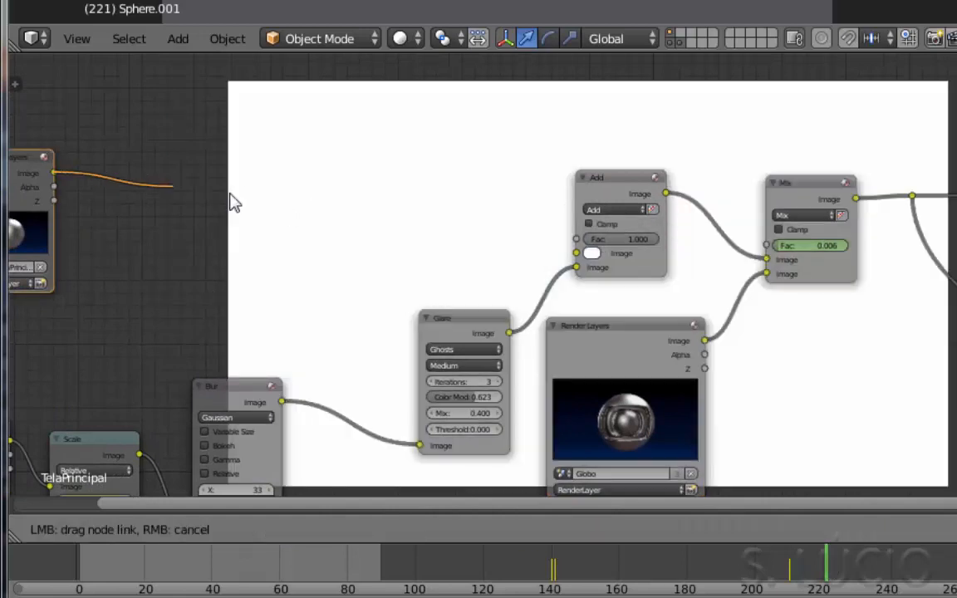
pyautogui.moveTo(580, 262); pyautogui.dragTo(579, 257)
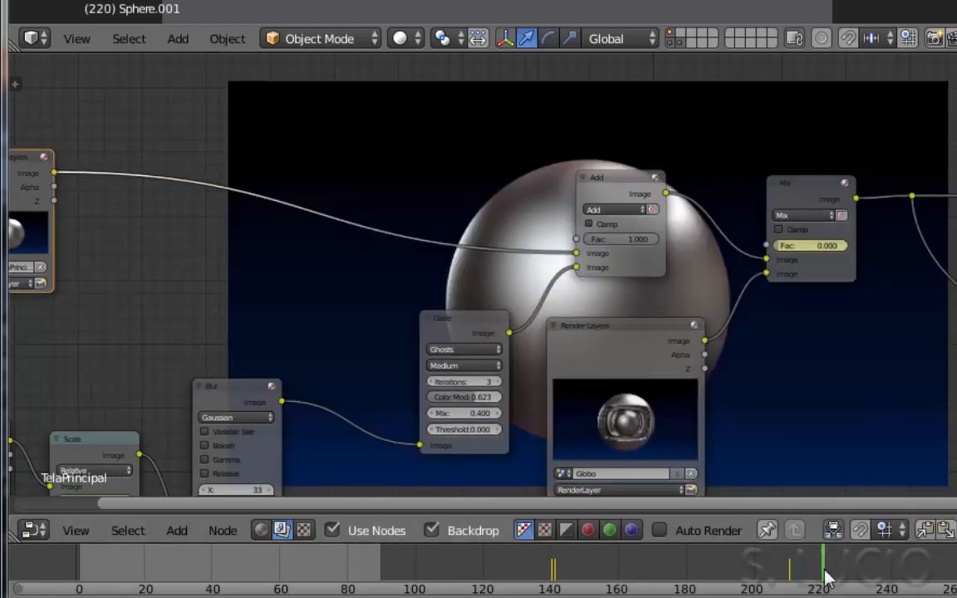
# Scrub through the transition to frame 241 and examine the Mix result in the node backdrop.
pyautogui.moveTo(835, 577); pyautogui.dragTo(936, 578)
pyautogui.scroll(-1, 772, 399)
pyautogui.scroll(-4, 771, 389)
pyautogui.moveTo(771, 389); pyautogui.dragTo(593, 344, button='middle')
pyautogui.moveTo(894, 570); pyautogui.dragTo(896, 570)
pyautogui.scroll(6, 593, 131)
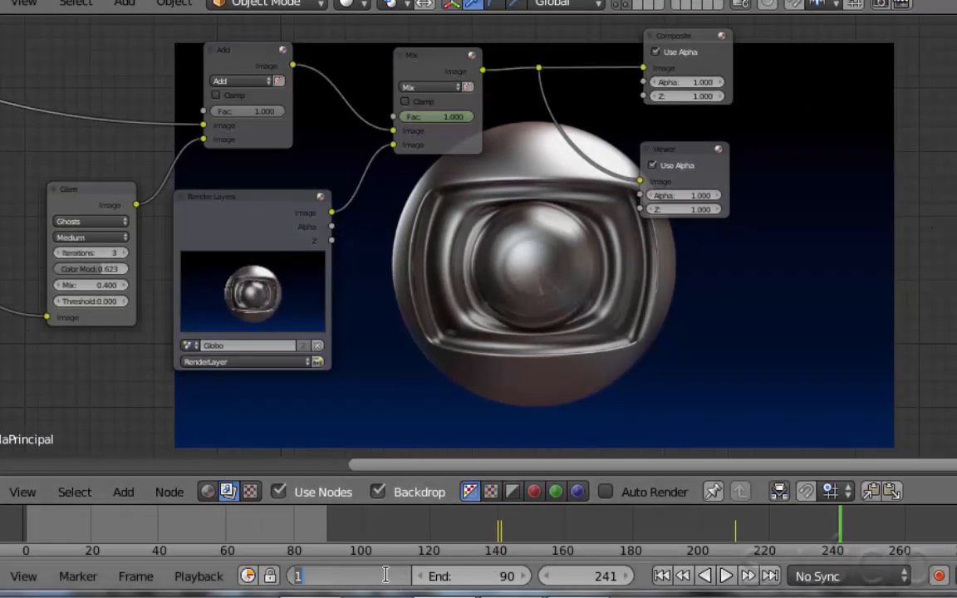
# Set the TelaPrincipal scene's frame range to start at 0 and end at 300, and show the render settings.
pyautogui.write('00')
pyautogui.press('Return')
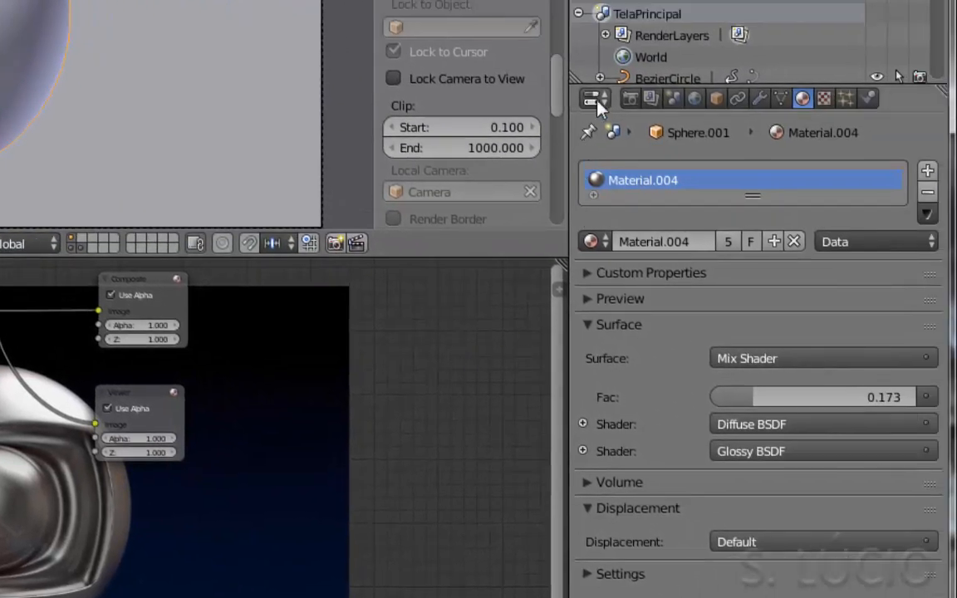
pyautogui.click(631, 99)
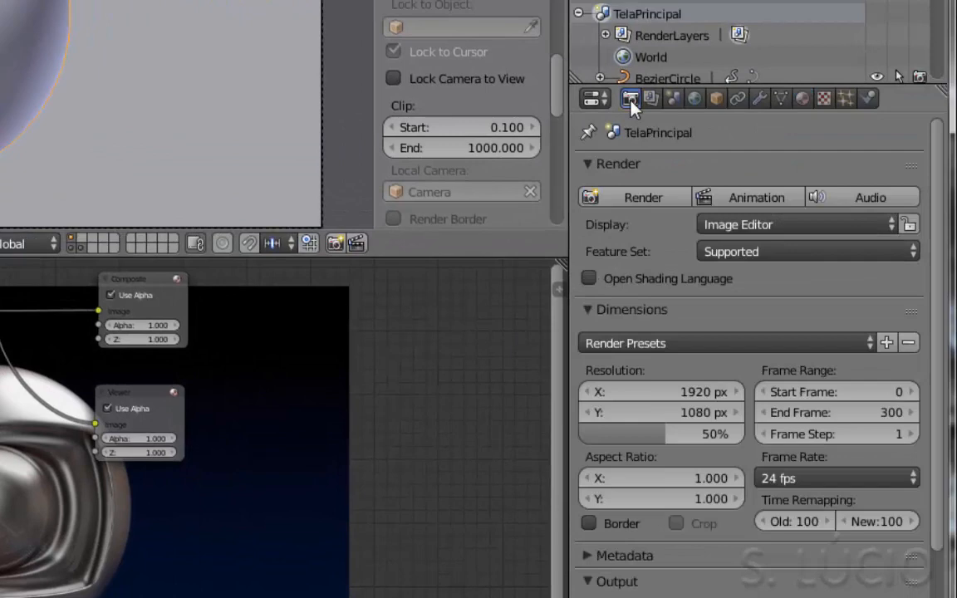
# Move to the start of the timeline and render the TelaPrincipal scene's frame there.
pyautogui.click(632, 202)
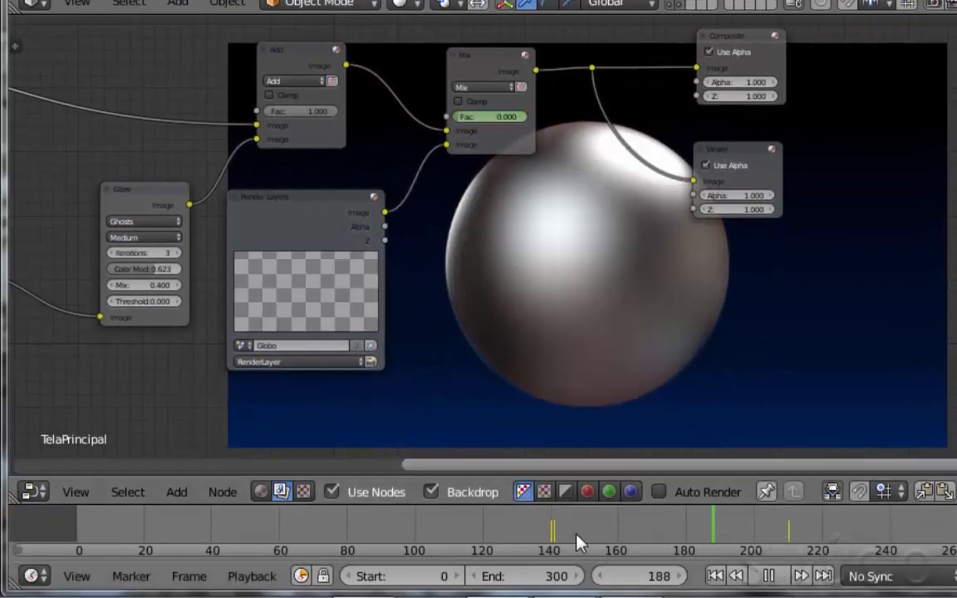
pyautogui.moveTo(579, 541); pyautogui.dragTo(42, 520)
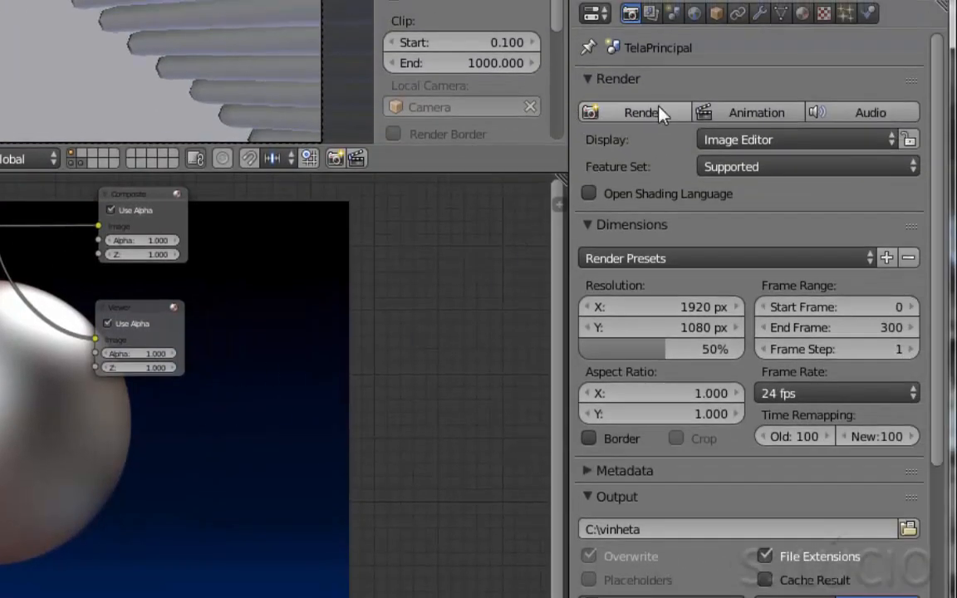
pyautogui.click(659, 113)
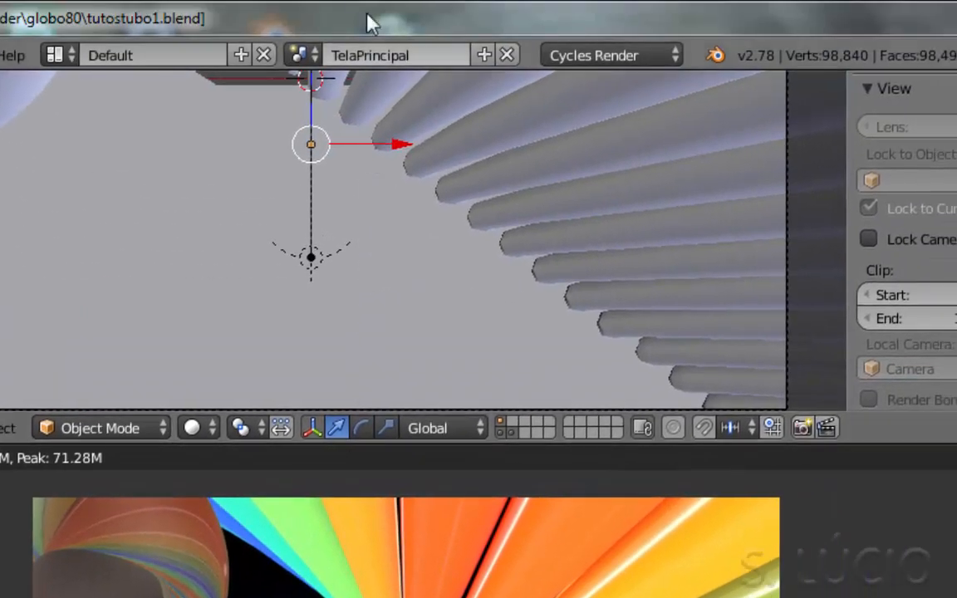
# Switch to the Globo scene and set its frame range to start at 220 and end at 300.
pyautogui.click(300, 55)
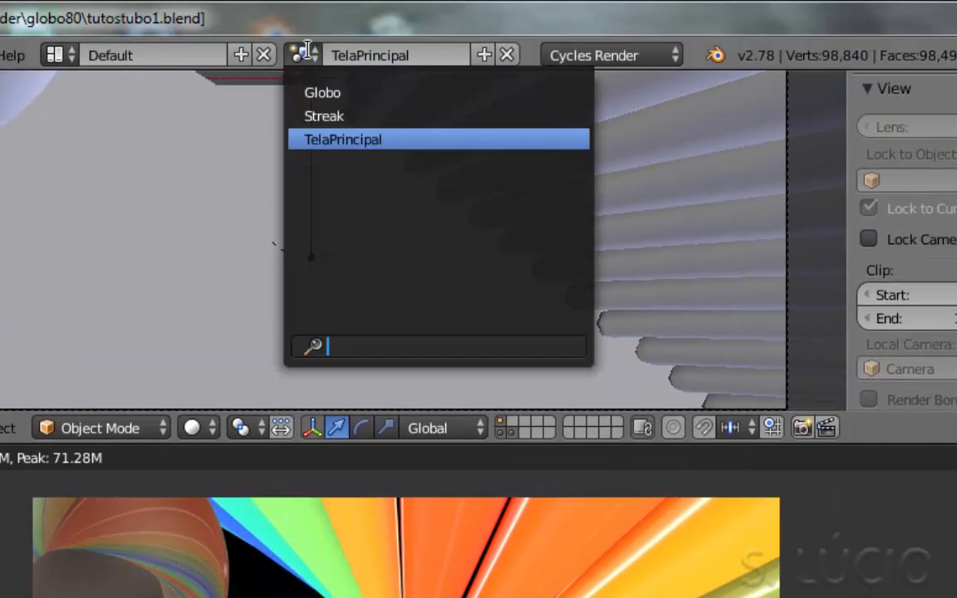
pyautogui.click(332, 92)
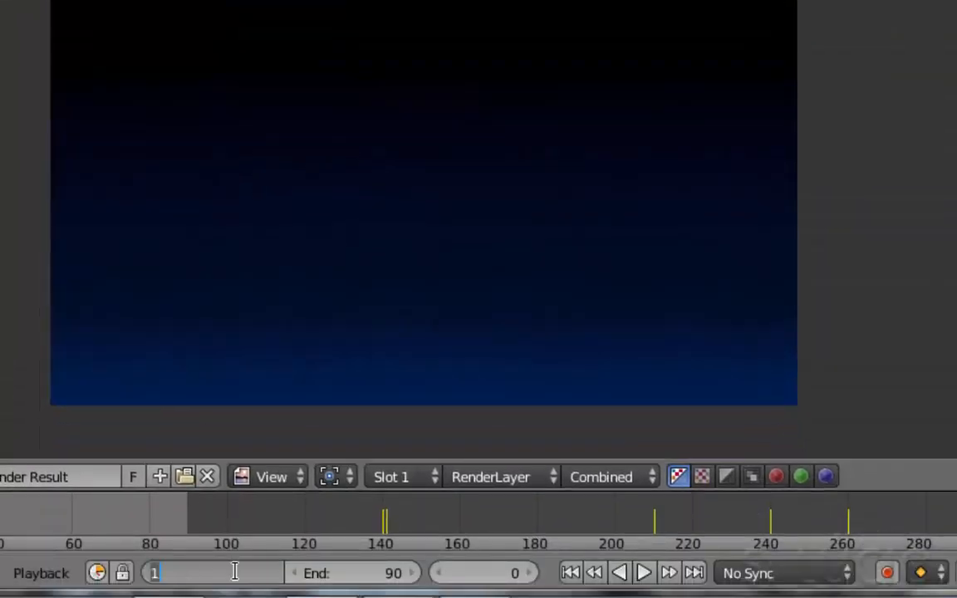
pyautogui.press('Tab')
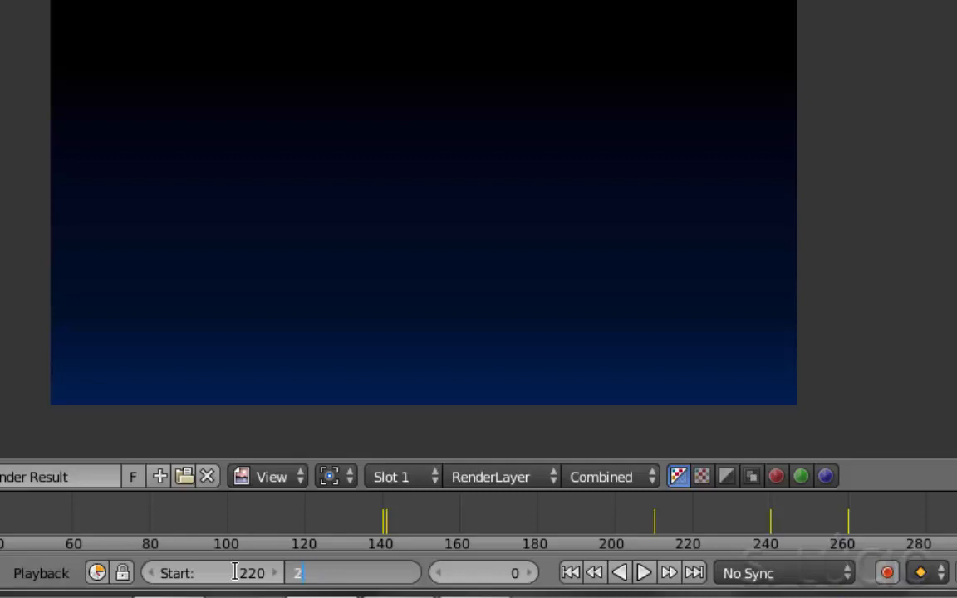
pyautogui.write('300')
pyautogui.press('Return')
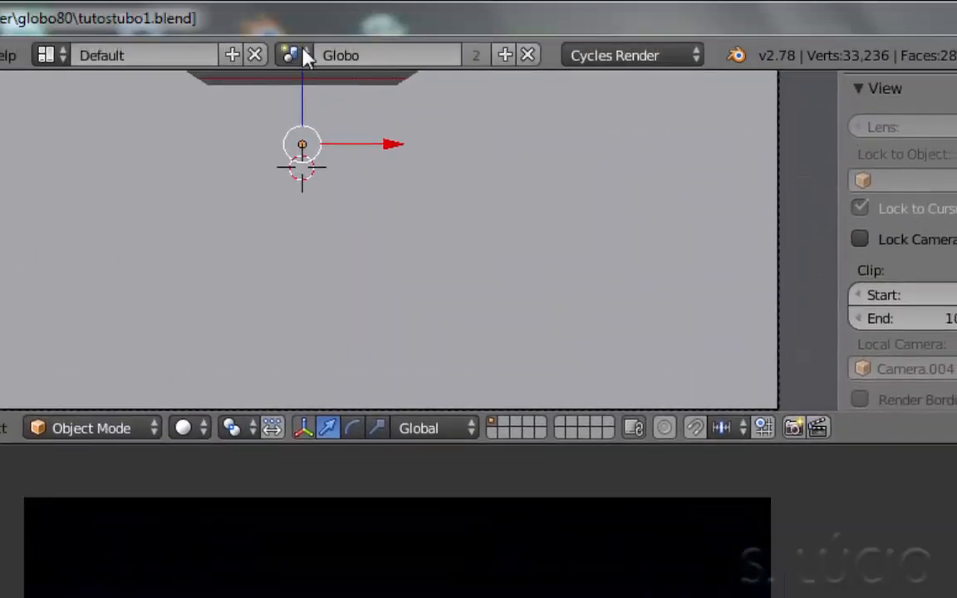
# Switch back to the TelaPrincipal scene and render its current frame again.
pyautogui.click(292, 55)
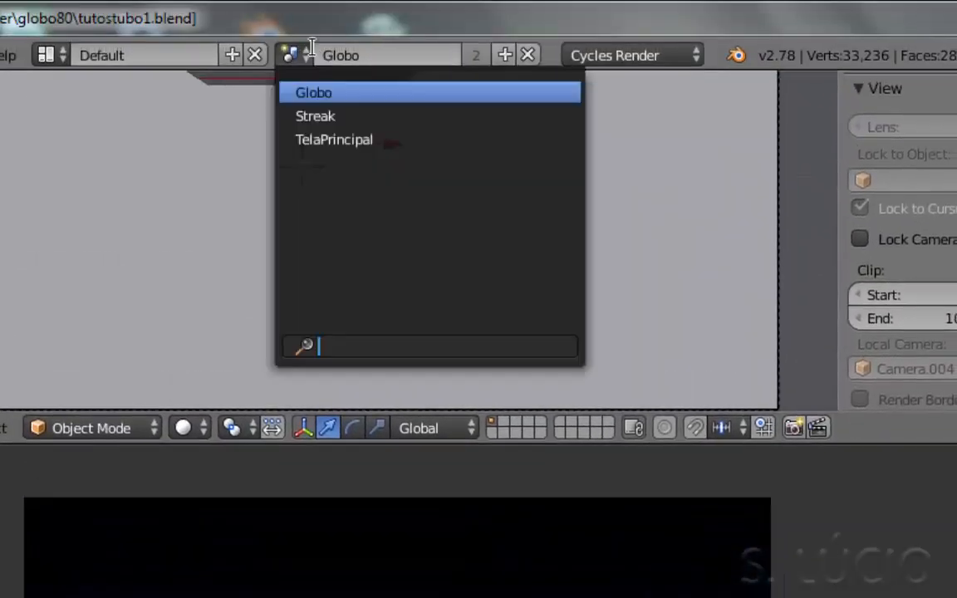
pyautogui.click(303, 140)
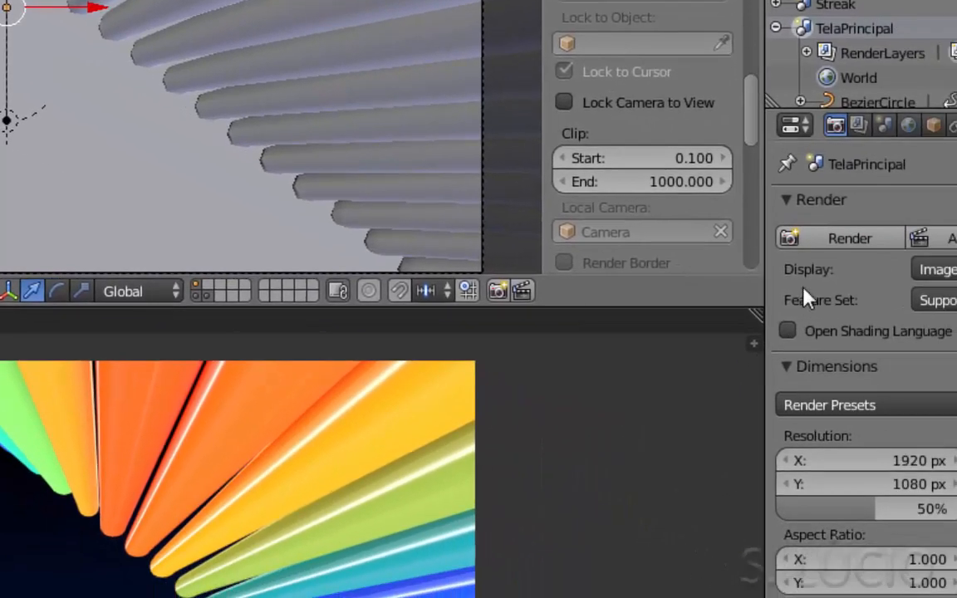
pyautogui.click(838, 248)
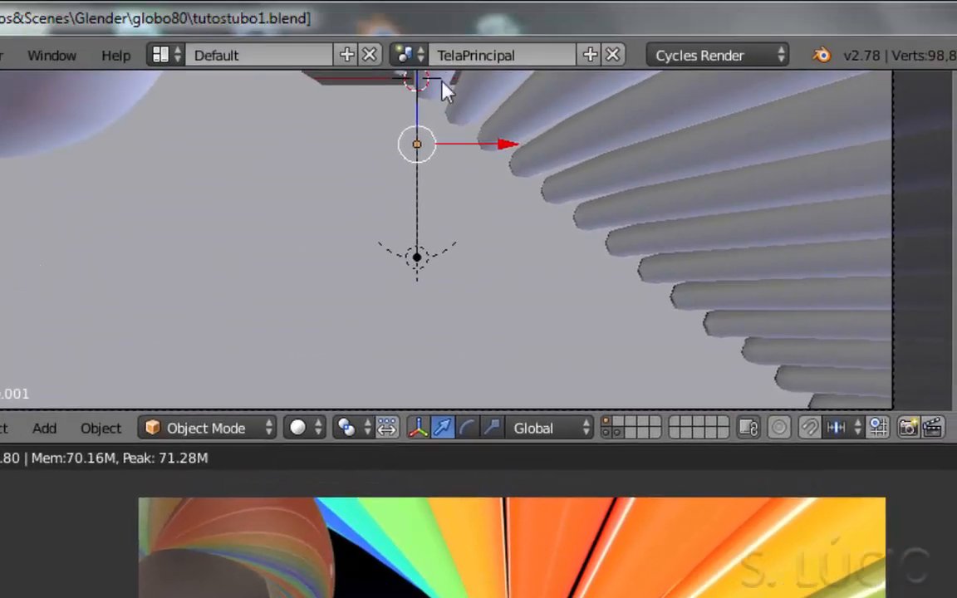
# Switch to the Globo scene and turn the render result area into a 3D View showing the orthographic right view.
pyautogui.click(415, 59)
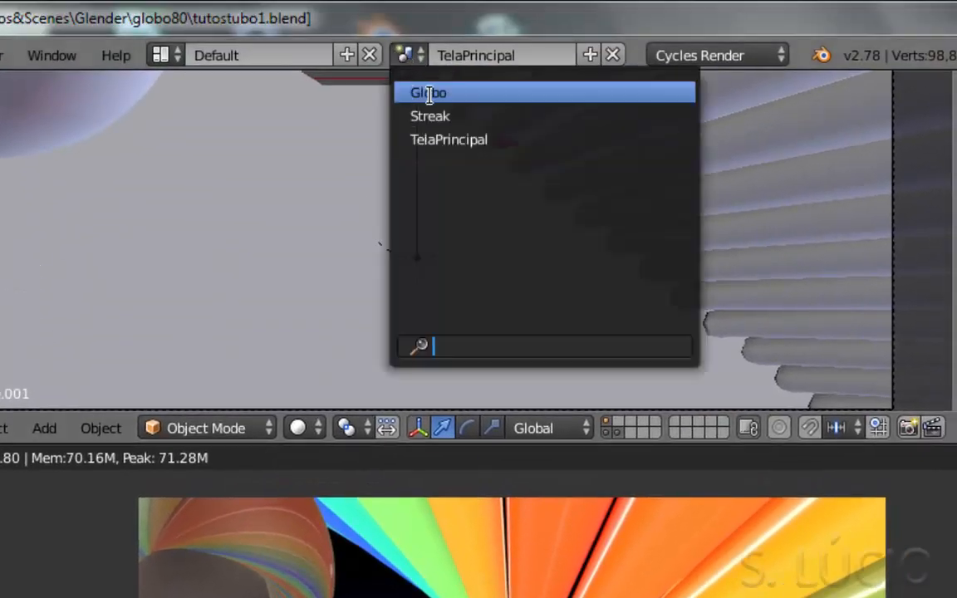
pyautogui.click(432, 92)
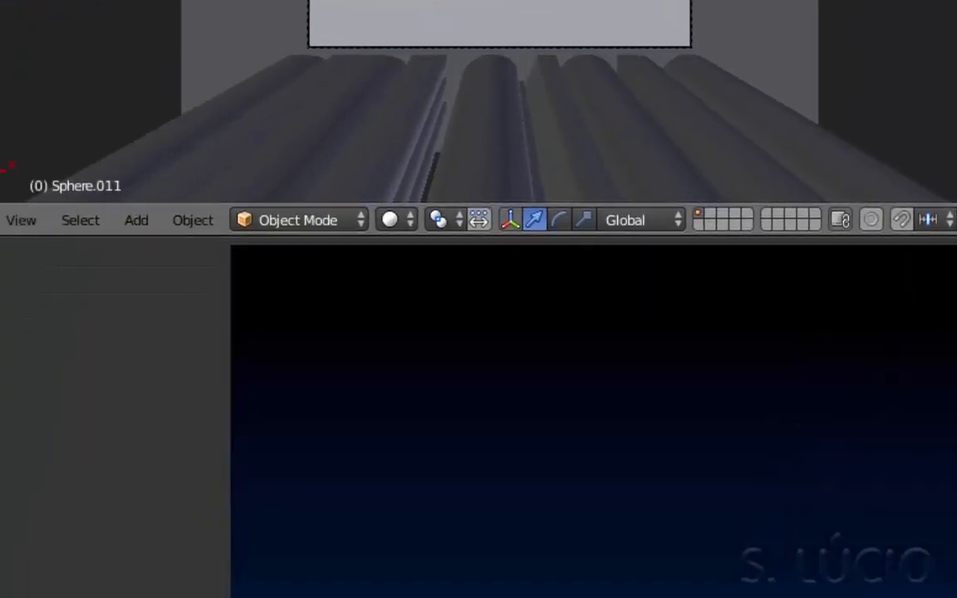
pyautogui.click(35, 477)
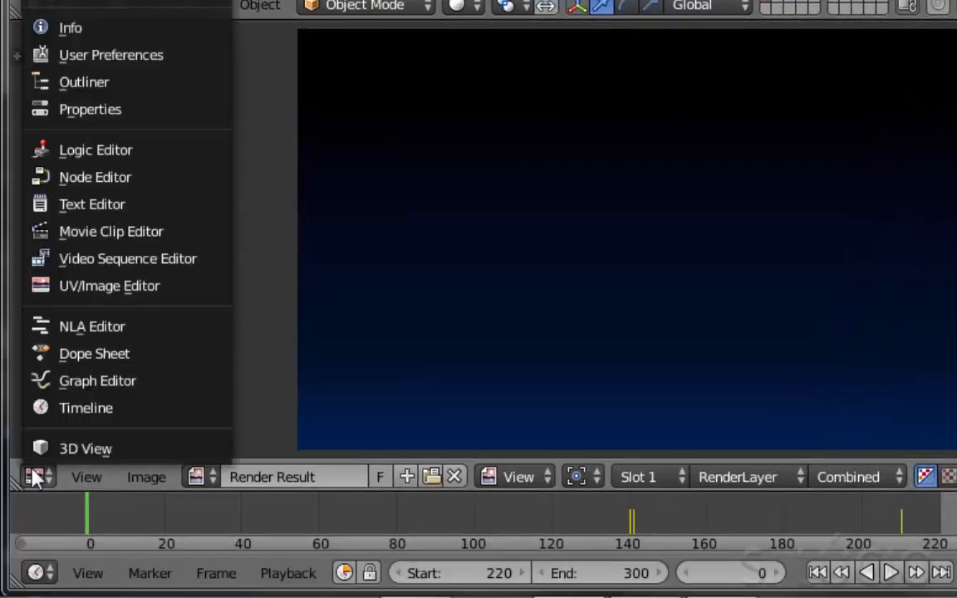
pyautogui.click(59, 453)
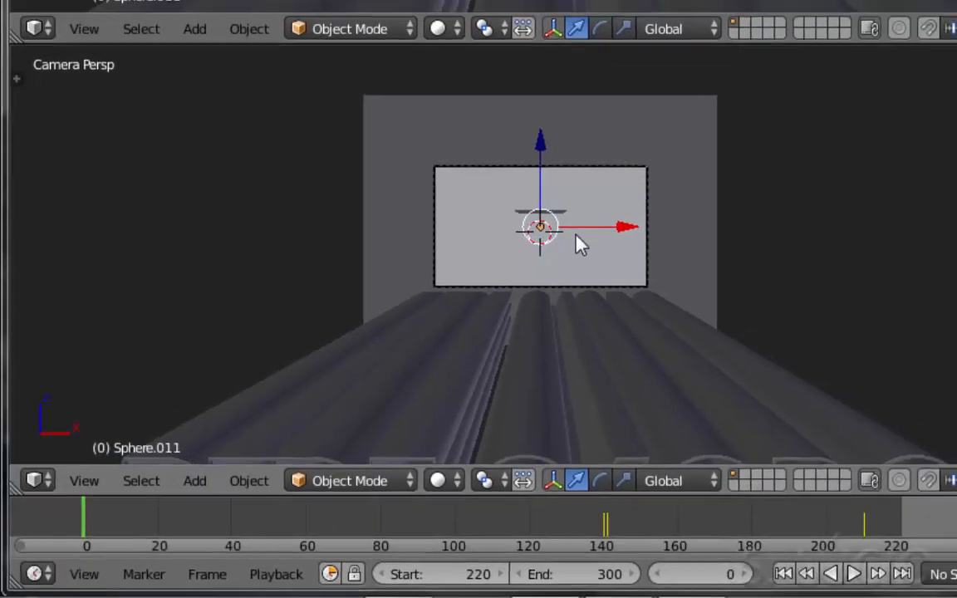
pyautogui.press('KP_3')
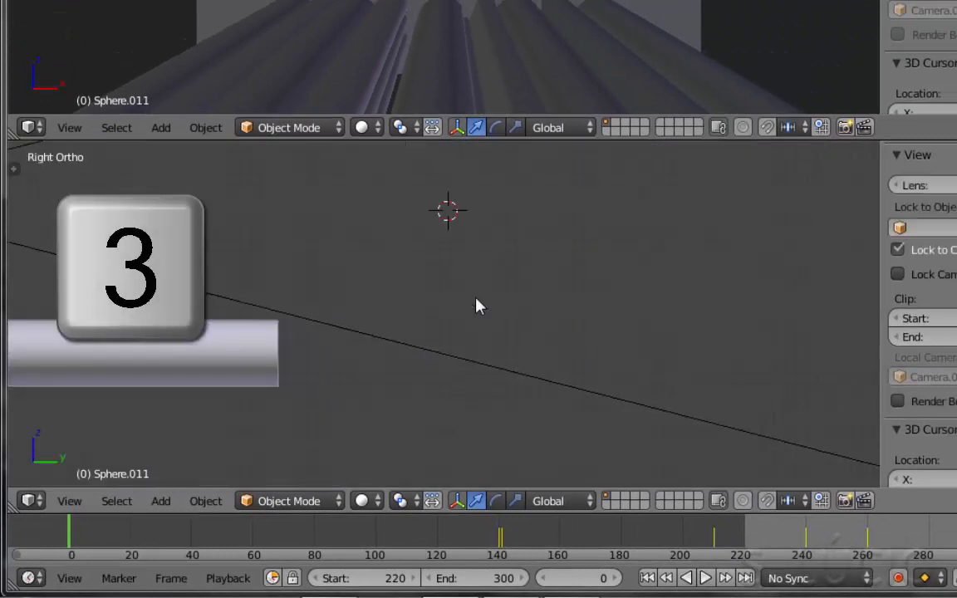
pyautogui.scroll(-8, 479, 305)
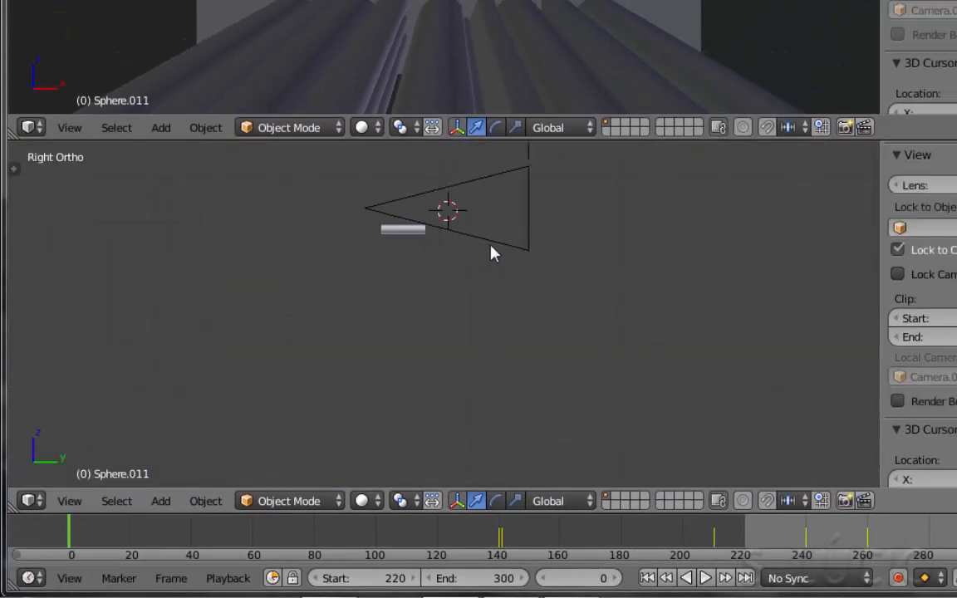
# Select the Globo scene's camera and insert a rotation keyframe for it at frame 220.
pyautogui.rightClick(491, 252)
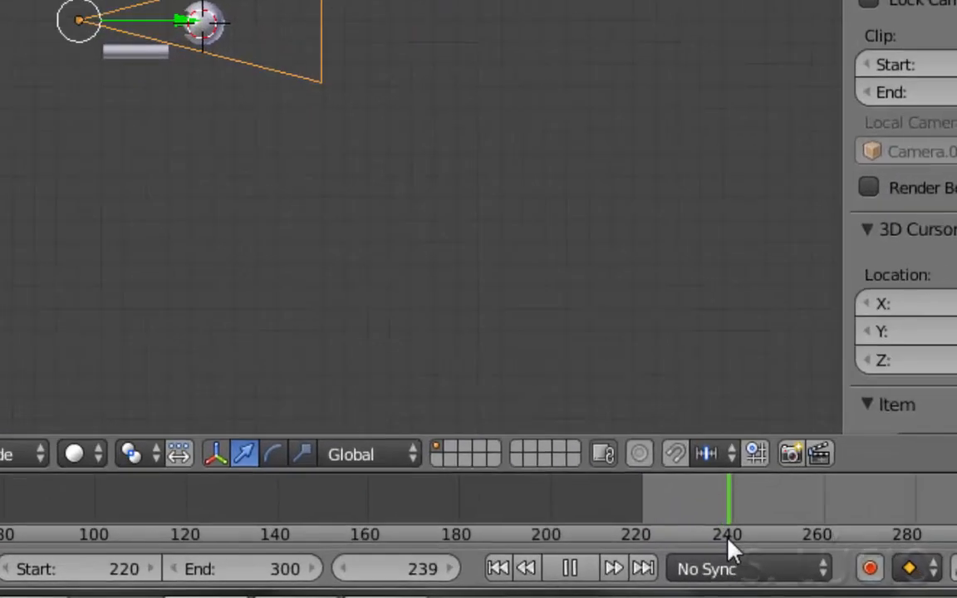
pyautogui.hotkey('alt', 'a')
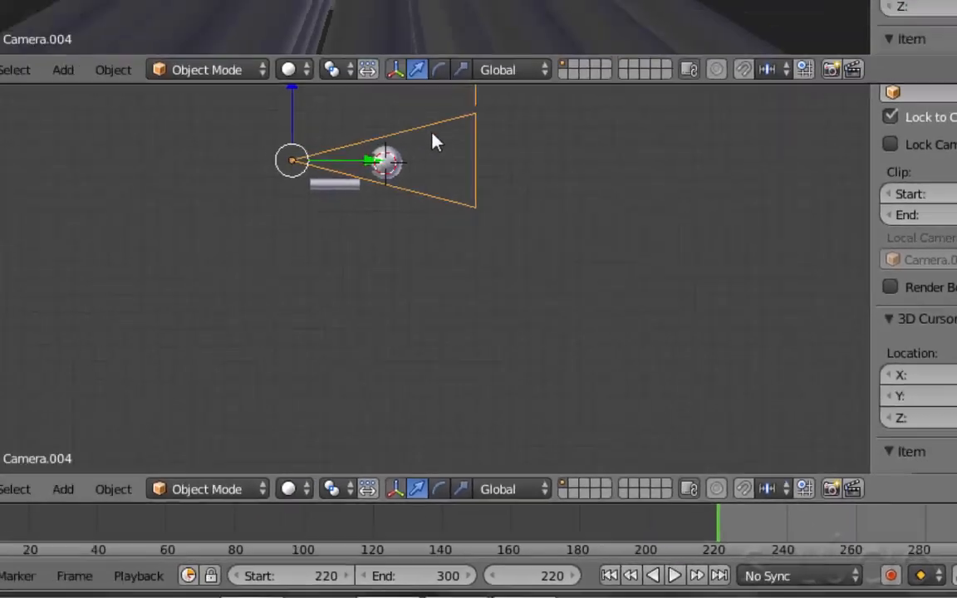
pyautogui.press('i')
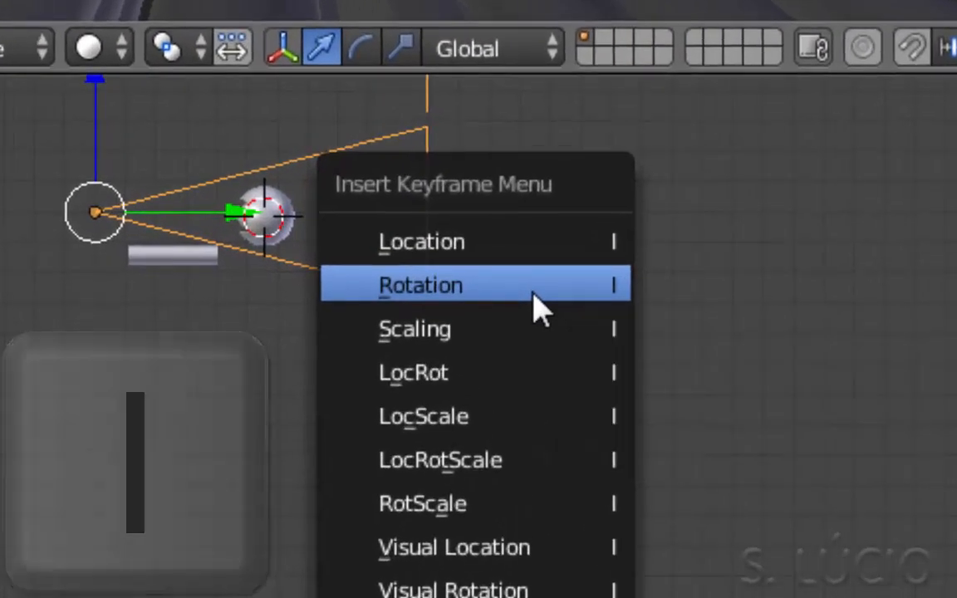
pyautogui.click(532, 288)
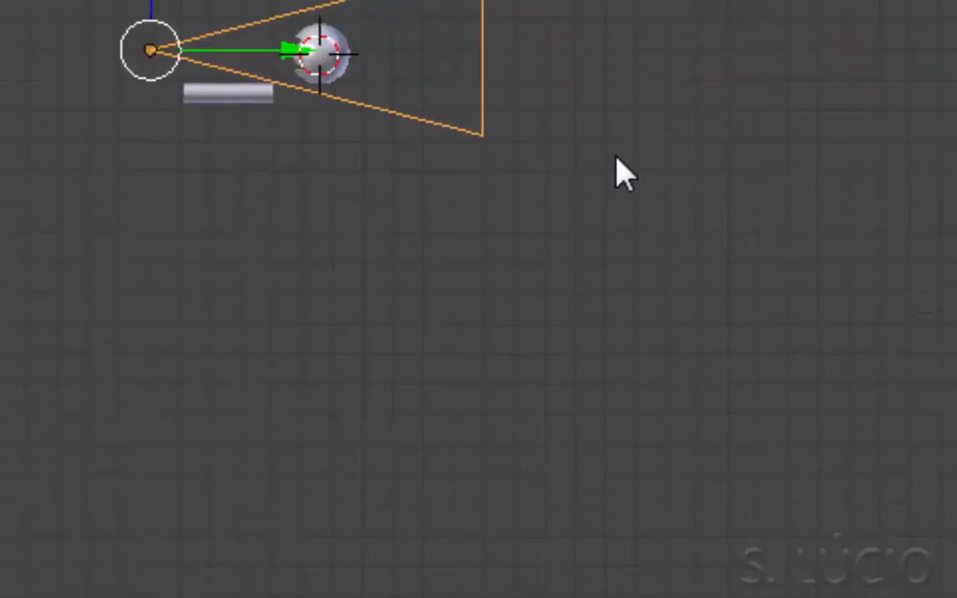
# Rotate the camera 90 degrees about the X axis so it faces away from the globe, and insert a rotation keyframe.
pyautogui.write('rx90')
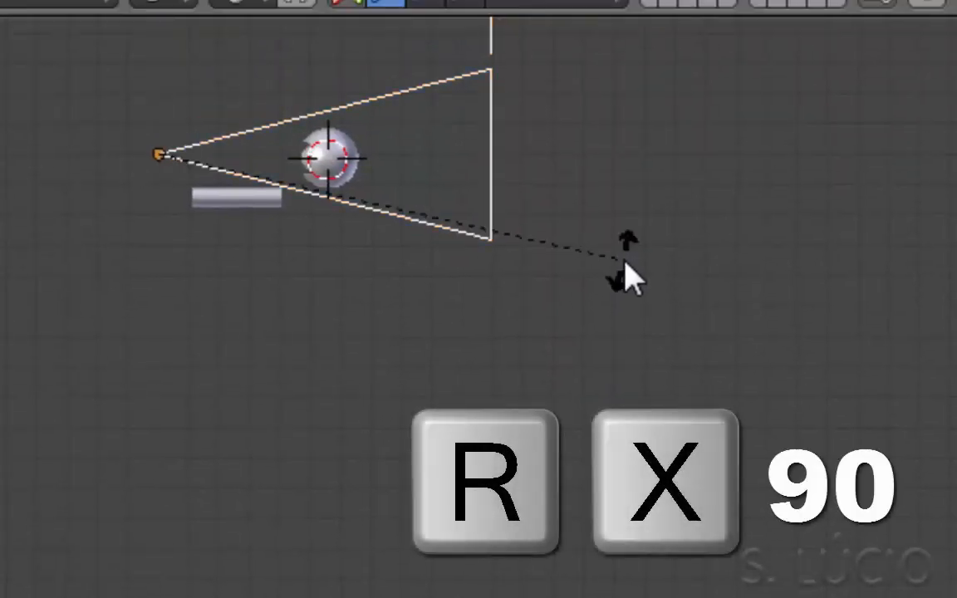
pyautogui.press('Return')
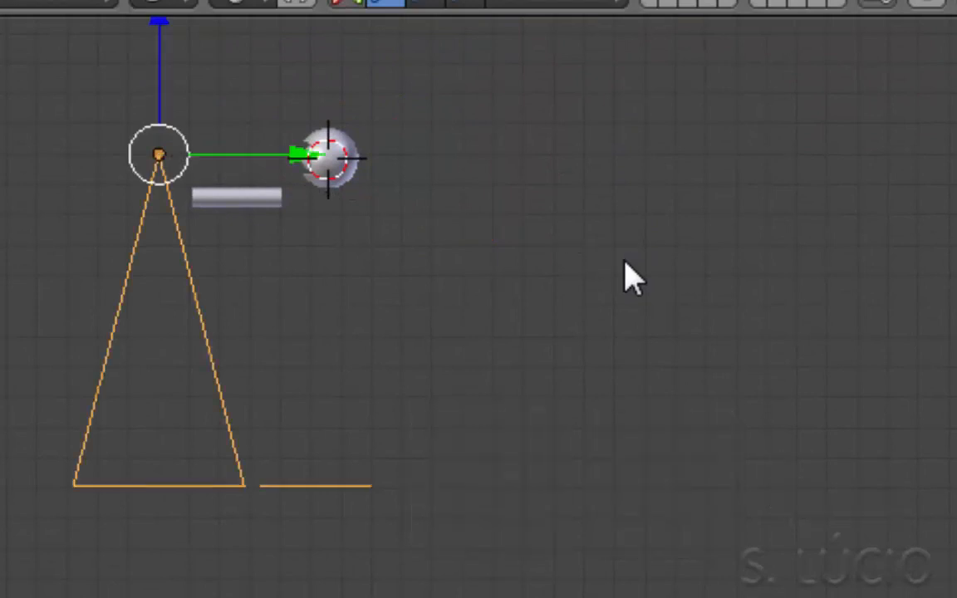
pyautogui.press('i')
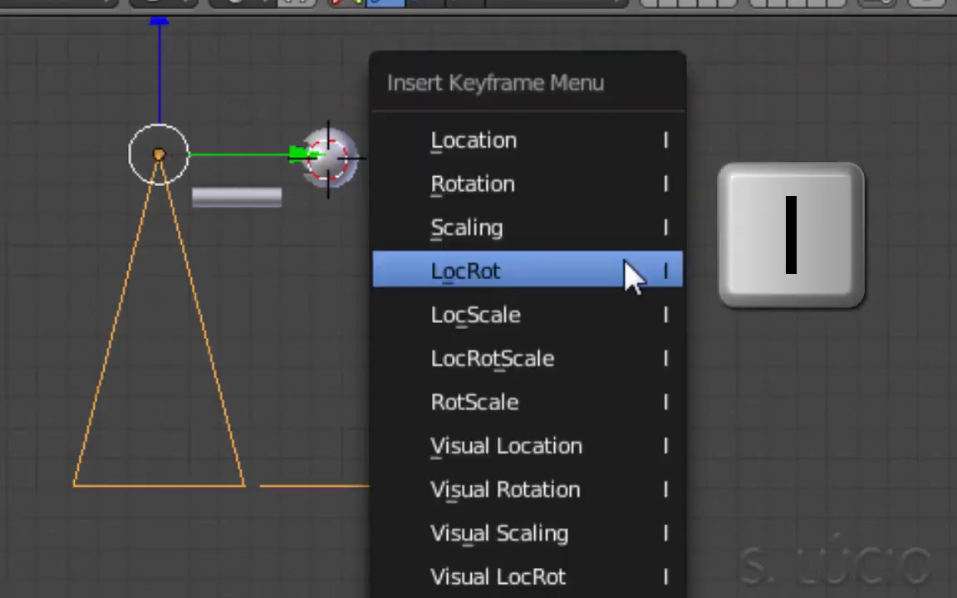
pyautogui.click(574, 182)
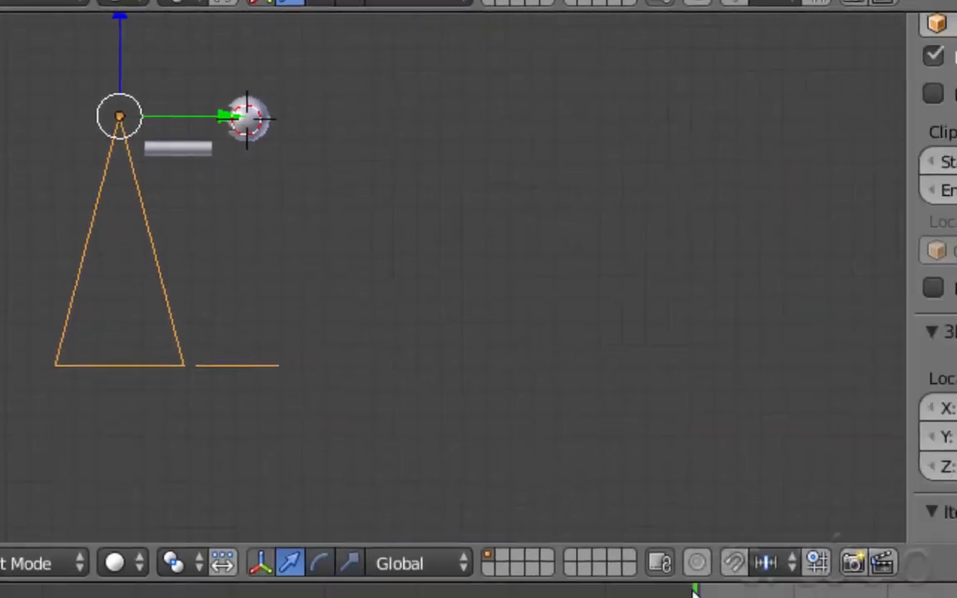
# Scrub the timeline across the Globo camera's rotation keyframes to check its turn, and switch to the TelaPrincipal scene.
pyautogui.moveTo(694, 591); pyautogui.dragTo(714, 595)
pyautogui.moveTo(630, 536)
pyautogui.mouseDown()
pyautogui.moveTo(605, 530)
pyautogui.moveTo(630, 529)
pyautogui.mouseUp()
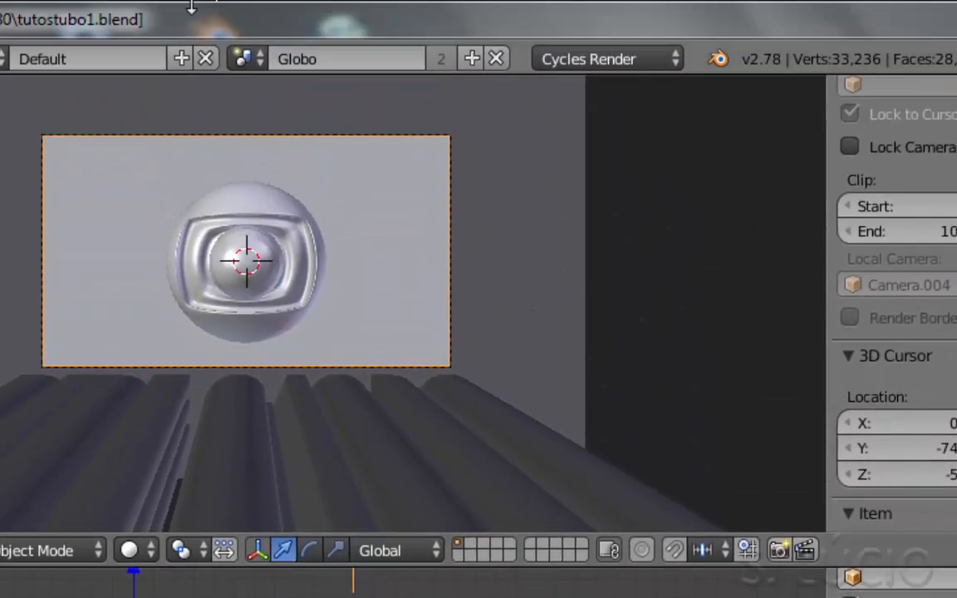
pyautogui.click(246, 60)
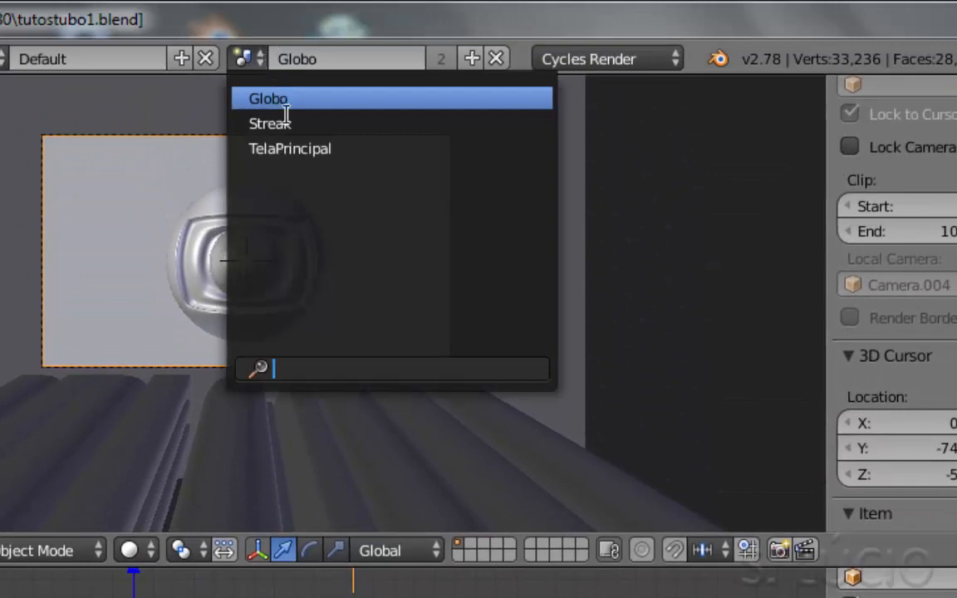
pyautogui.click(287, 148)
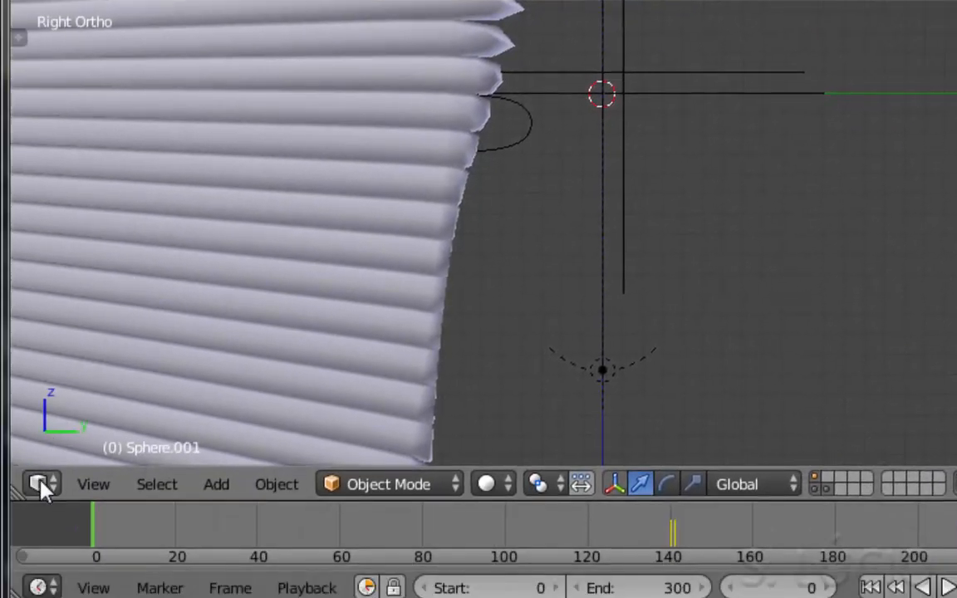
# Turn the lower 3D View into a Node Editor showing the compositing nodes, and render the current TelaPrincipal frame.
pyautogui.click(40, 484)
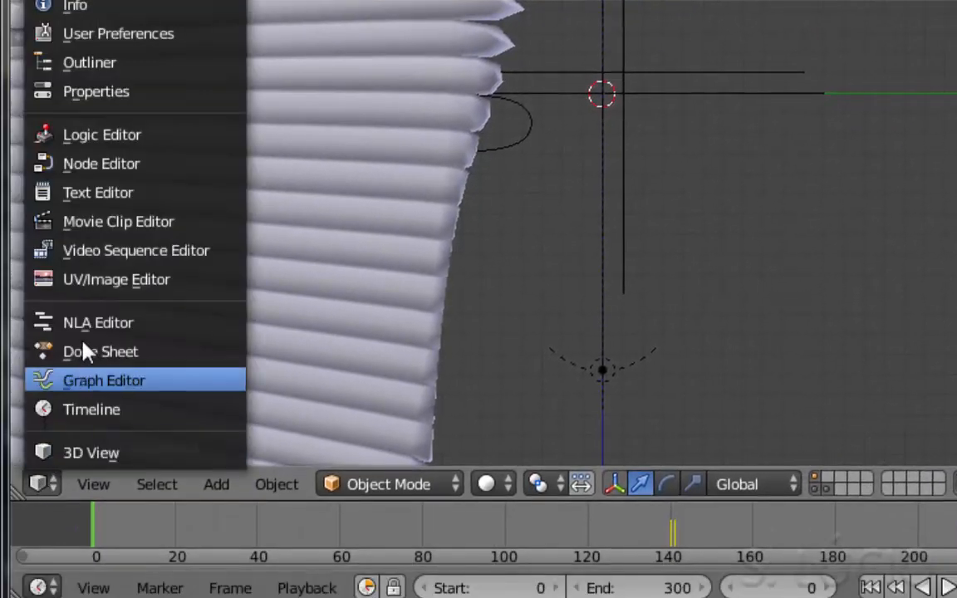
pyautogui.click(73, 166)
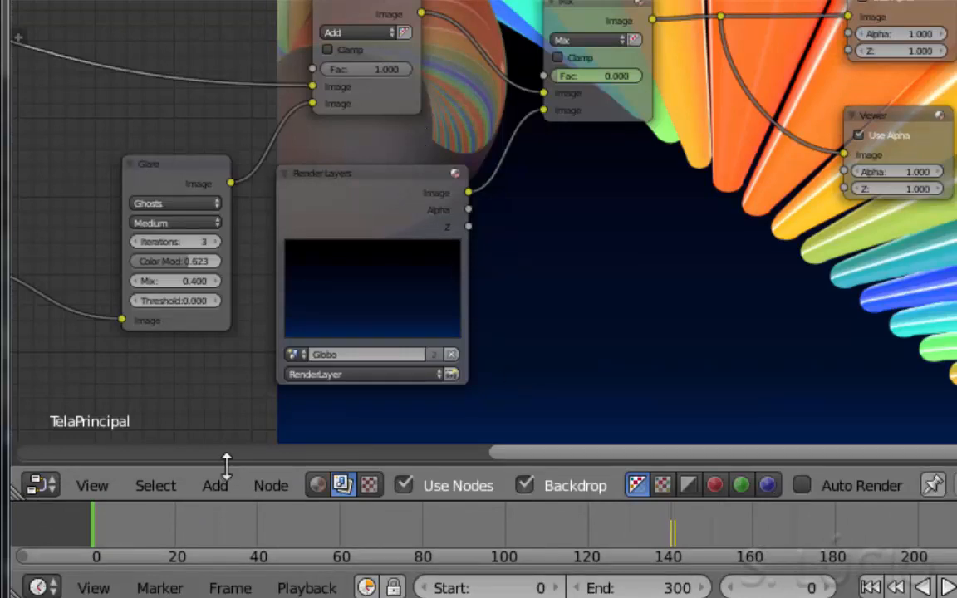
pyautogui.hotkey('alt', 'a')
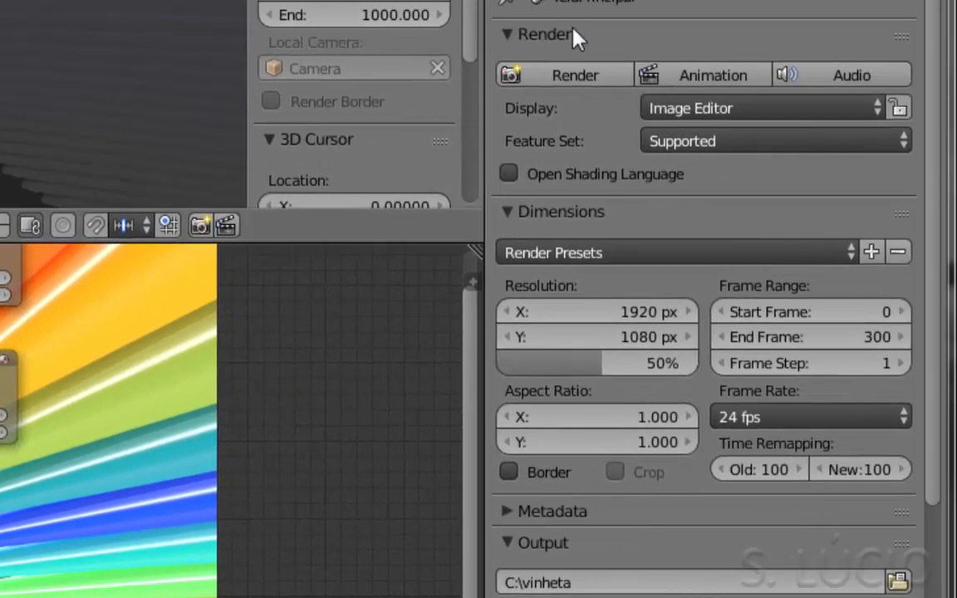
pyautogui.click(567, 80)
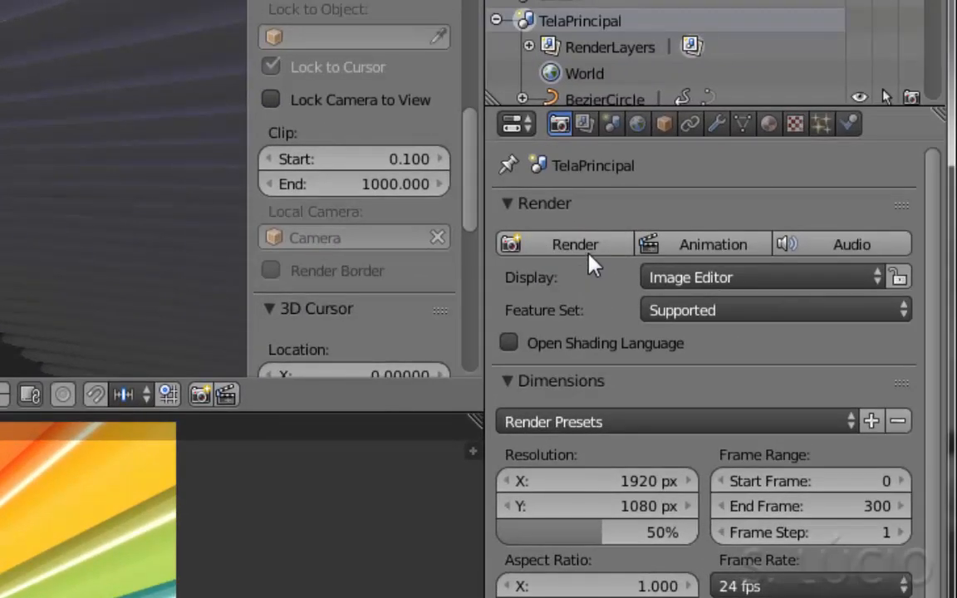
# Set the render samples to 64, and in Light Paths set maximum bounces to 6 and both transparency limits to 4.
pyautogui.scroll(-12, 934, 496)
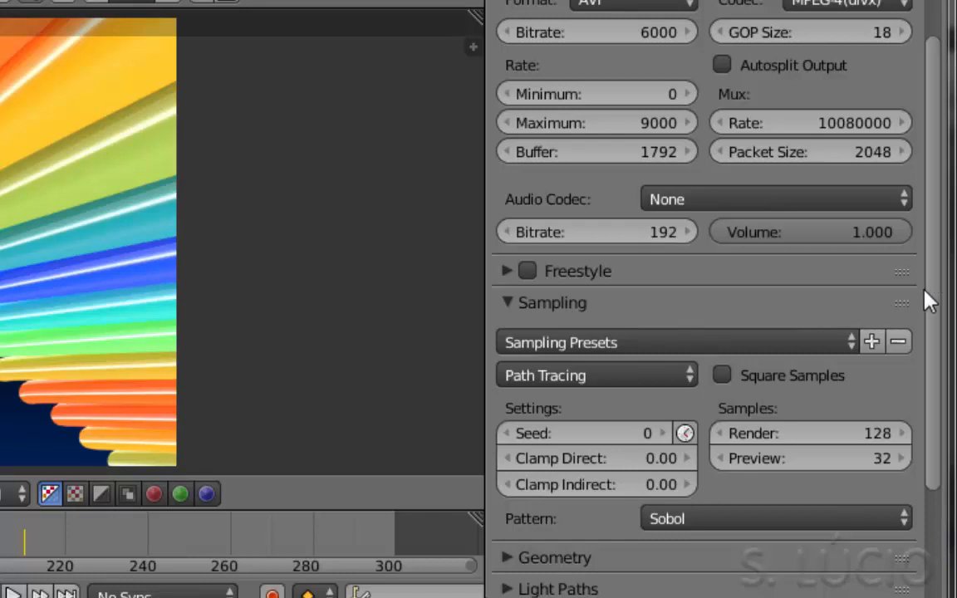
pyautogui.scroll(-7, 928, 332)
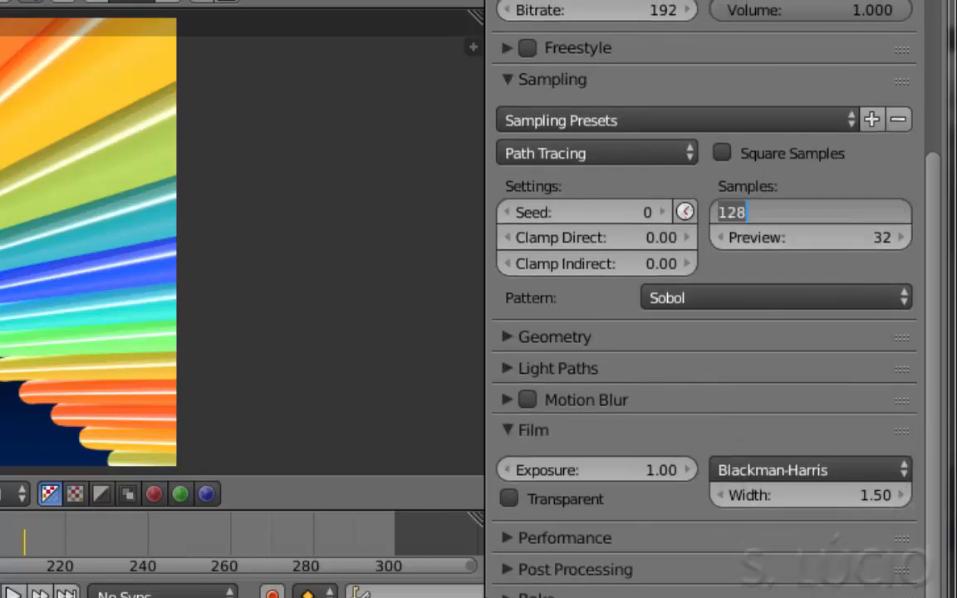
pyautogui.click(624, 368)
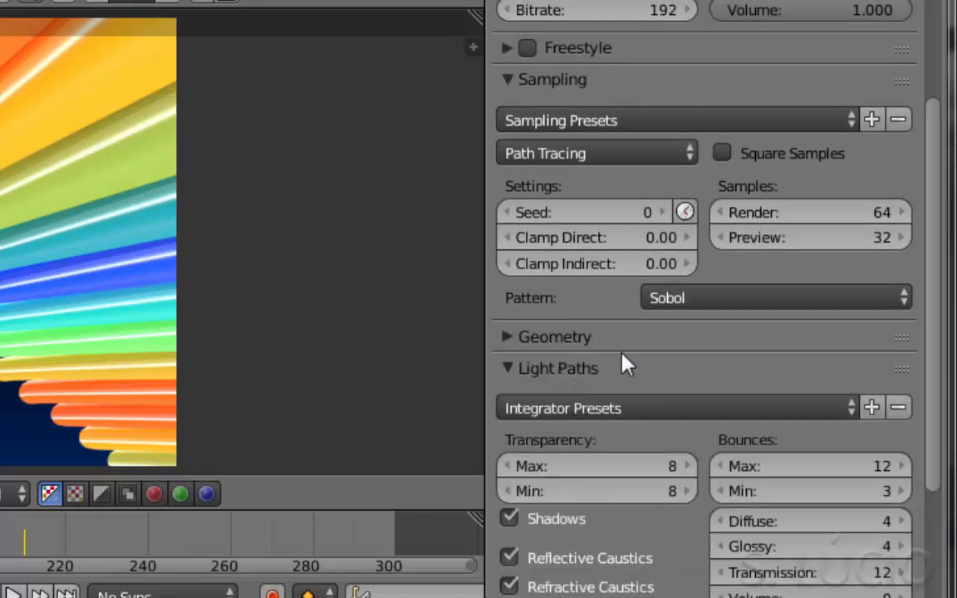
pyautogui.scroll(-3, 785, 363)
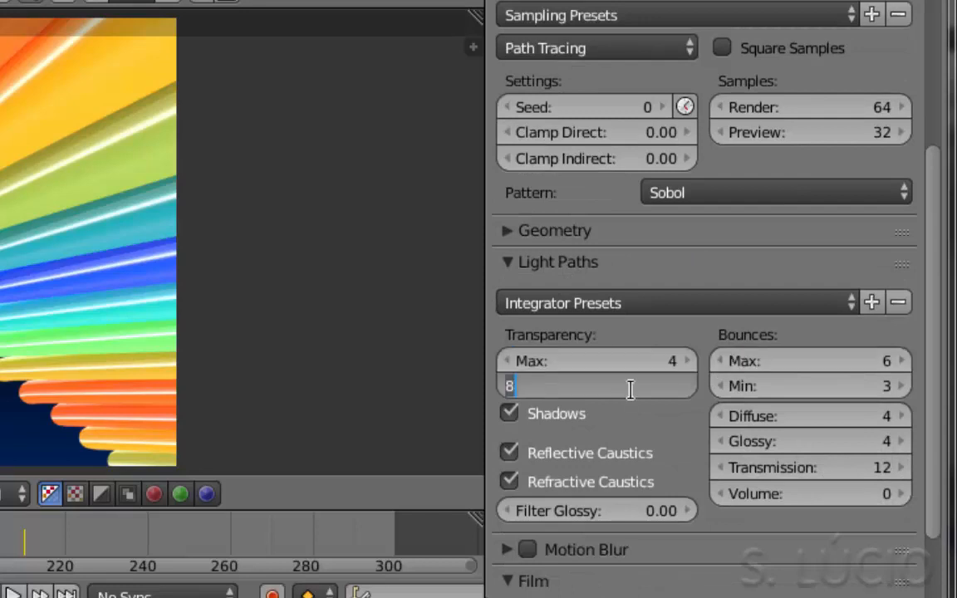
pyautogui.scroll(-5, 665, 384)
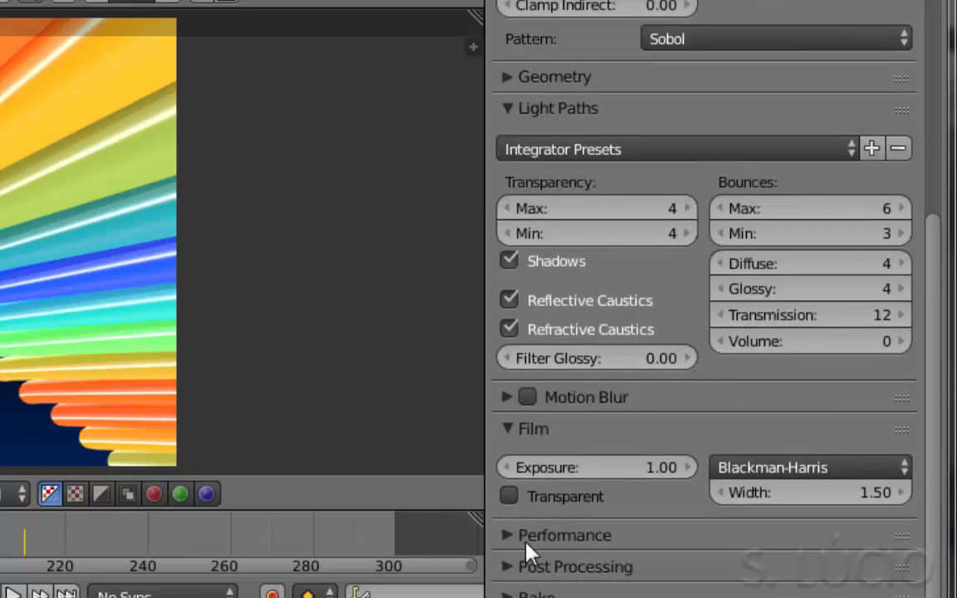
# Expand the Performance settings to review the tile size, and render the current frame again.
pyautogui.scroll(-5, 646, 364)
pyautogui.scroll(-3, 648, 364)
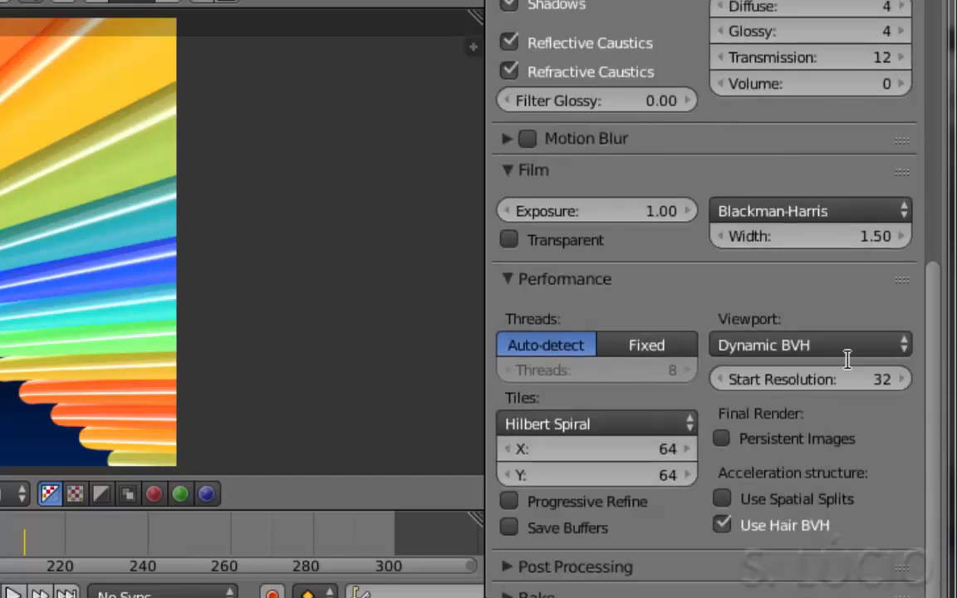
pyautogui.moveTo(939, 389); pyautogui.dragTo(903, 22)
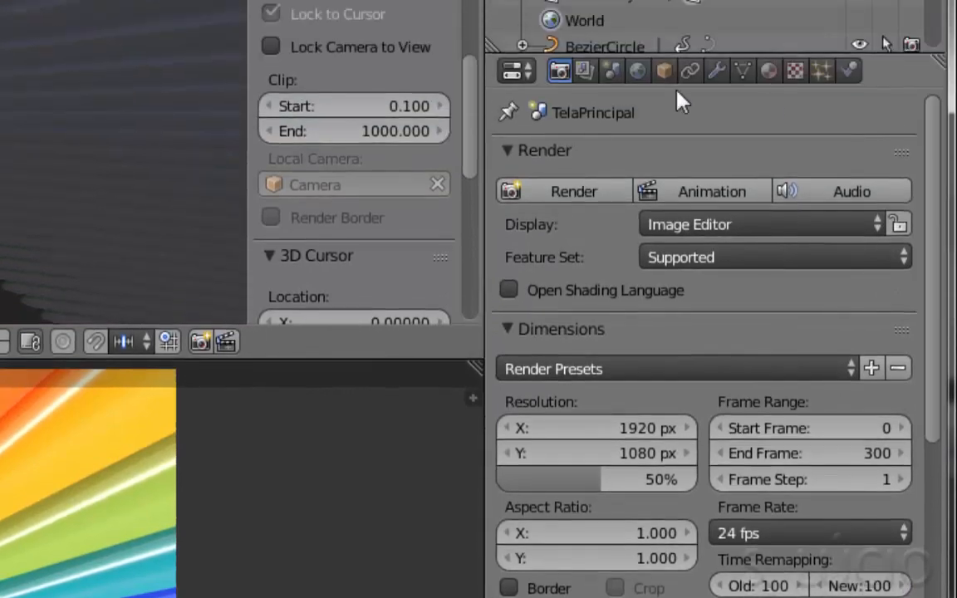
pyautogui.click(564, 189)
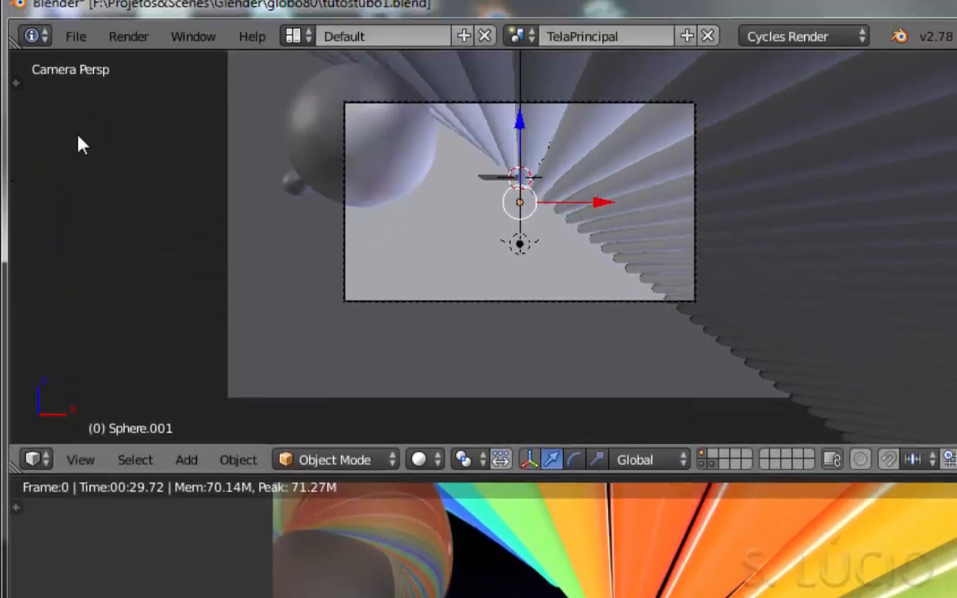
# In the system preferences, set the compute device to CUDA using the GeForce GTX 660 Ti, and close the preferences window.
pyautogui.click(70, 37)
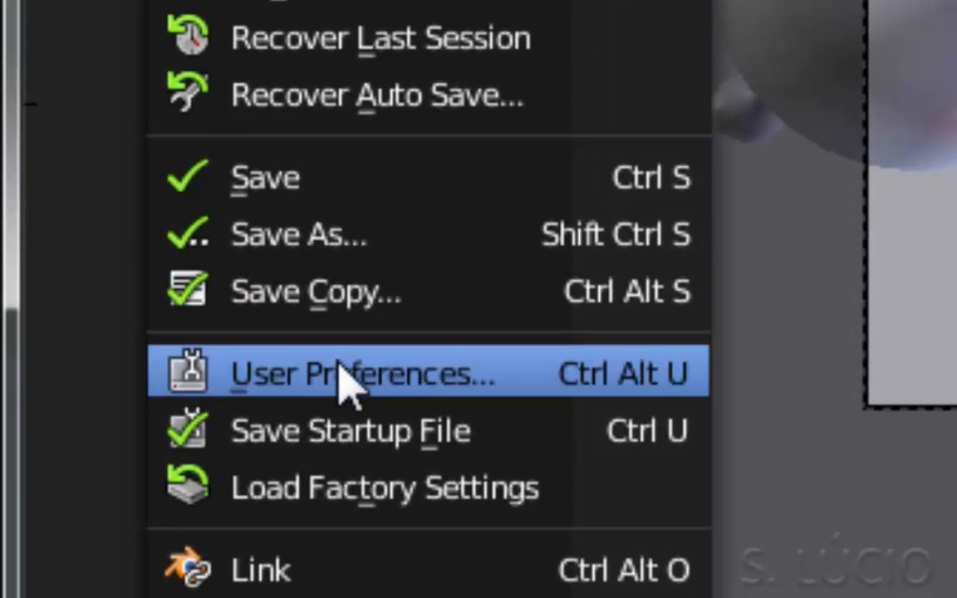
pyautogui.click(345, 378)
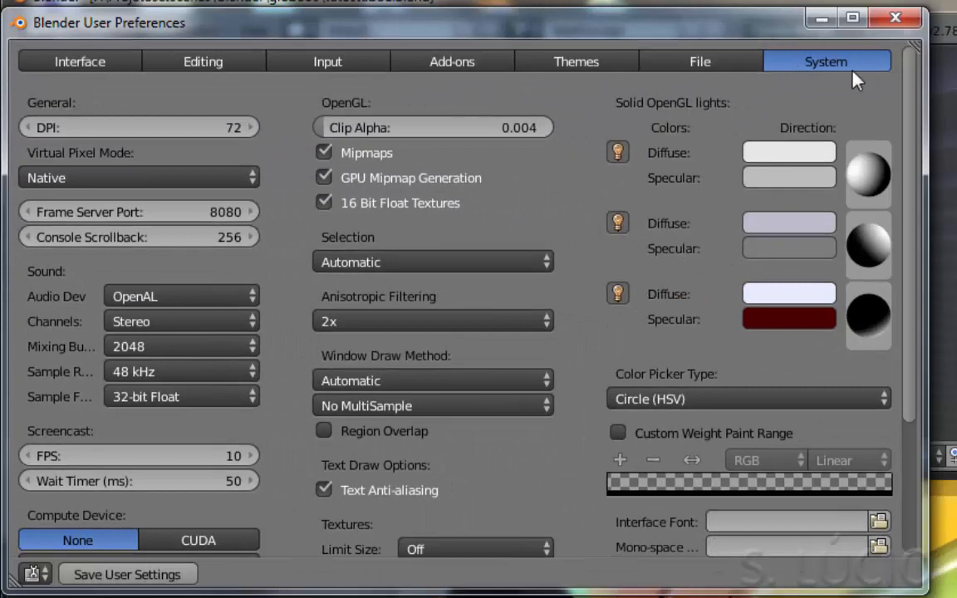
pyautogui.moveTo(912, 114); pyautogui.dragTo(932, 303)
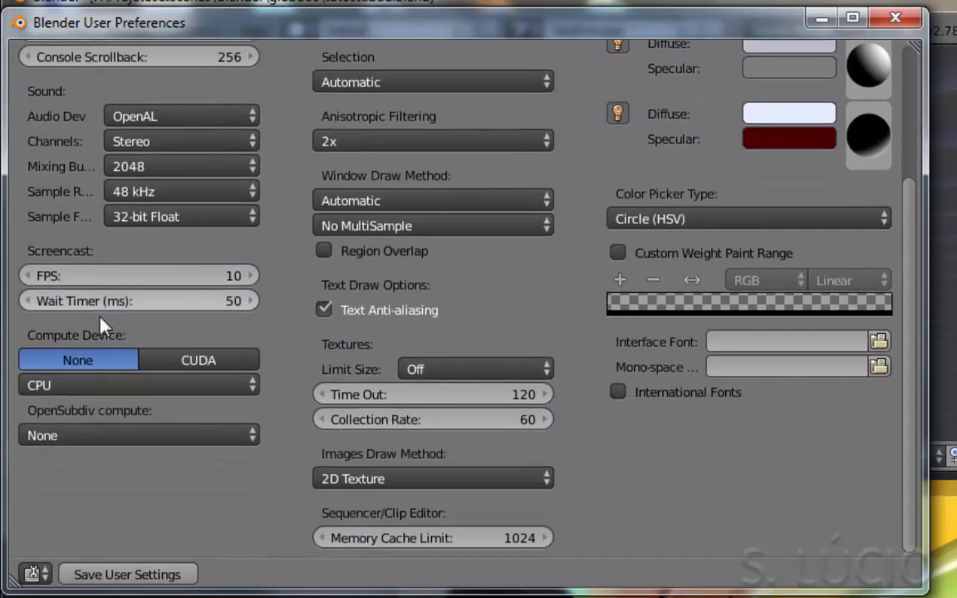
pyautogui.click(163, 392)
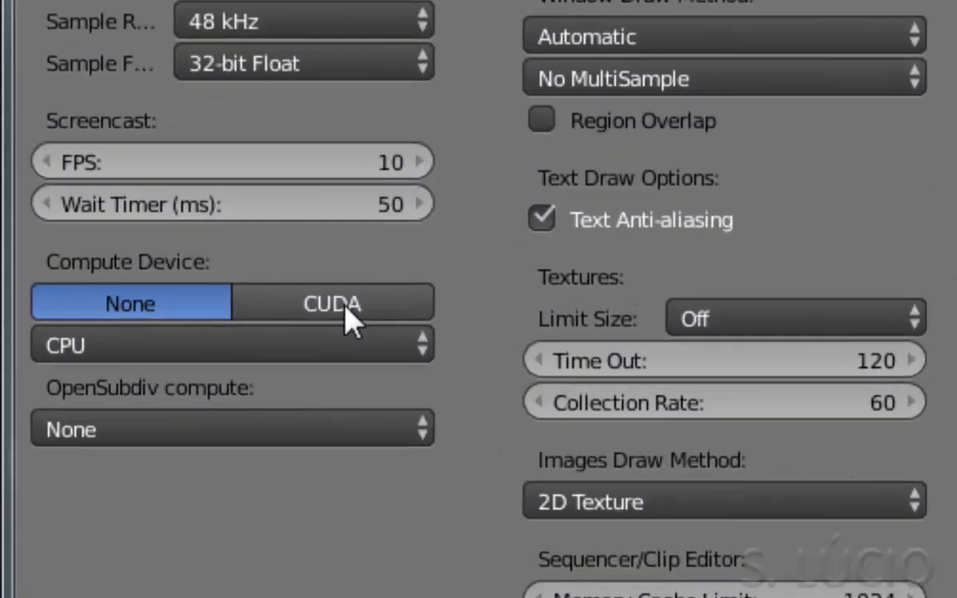
pyautogui.click(208, 364)
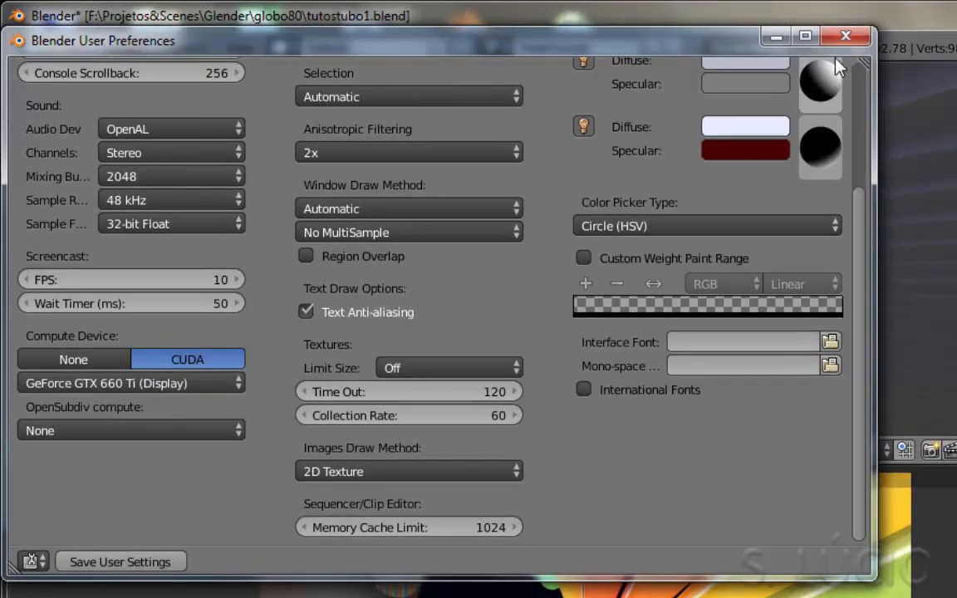
pyautogui.click(844, 37)
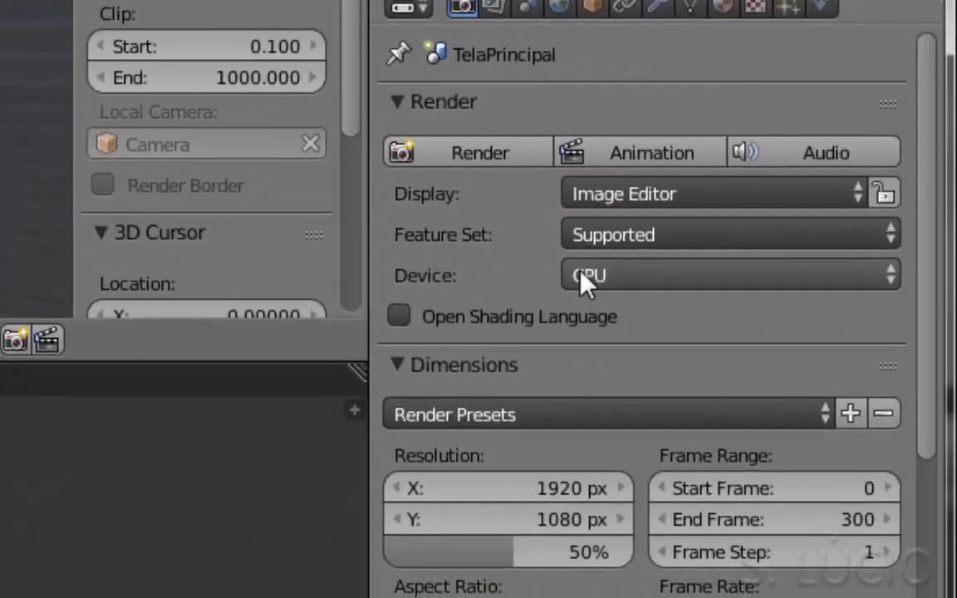
# Set the TelaPrincipal render device to GPU Compute and its render tile size to 256 in X and Y.
pyautogui.click(623, 278)
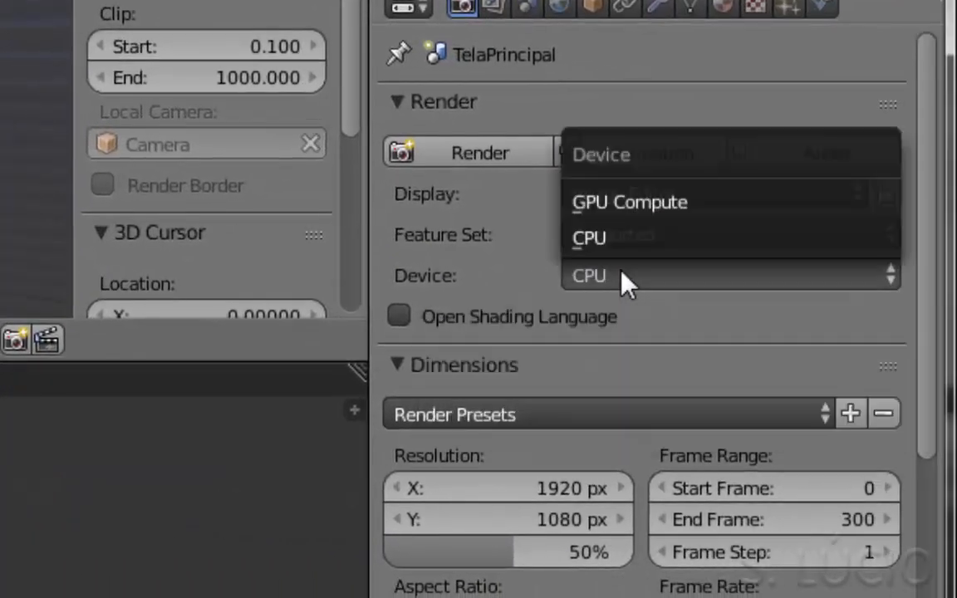
pyautogui.click(700, 207)
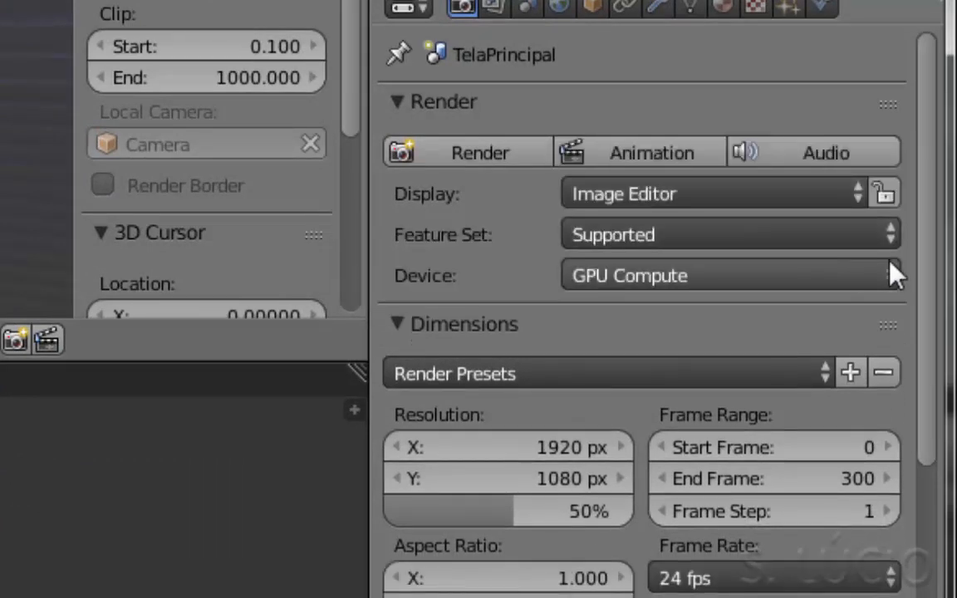
pyautogui.moveTo(930, 247); pyautogui.dragTo(940, 597)
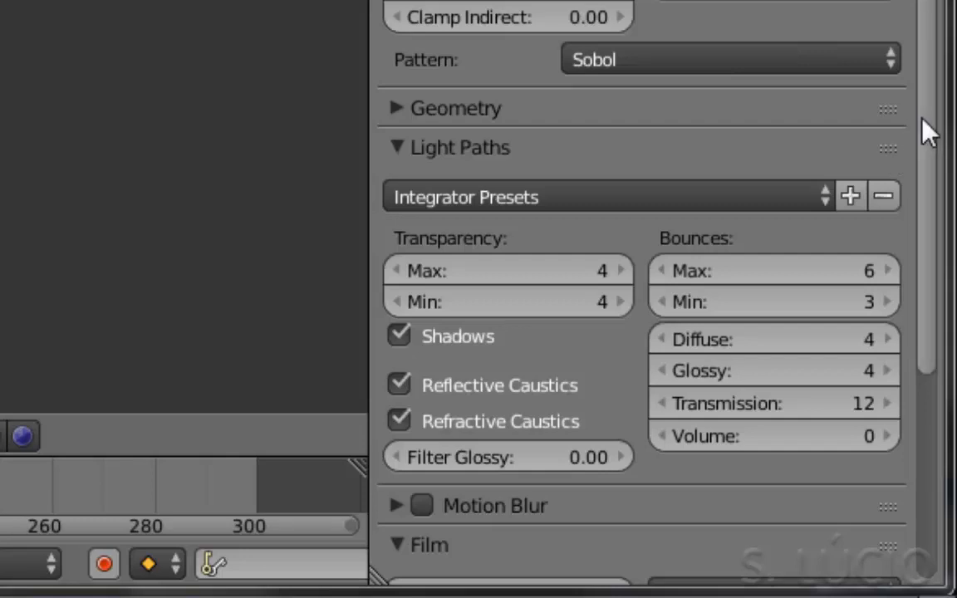
pyautogui.moveTo(929, 133); pyautogui.dragTo(945, 374)
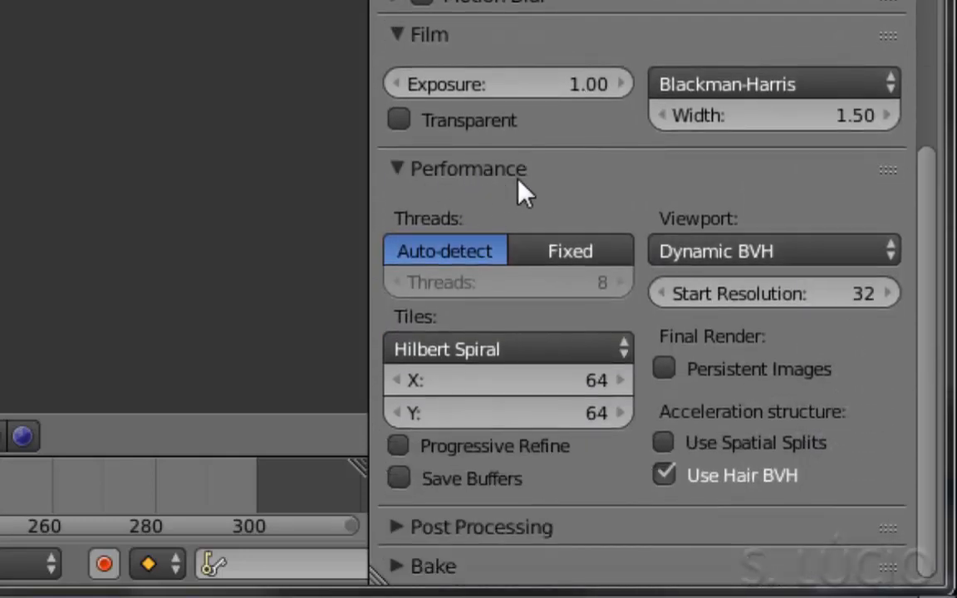
pyautogui.click(513, 378)
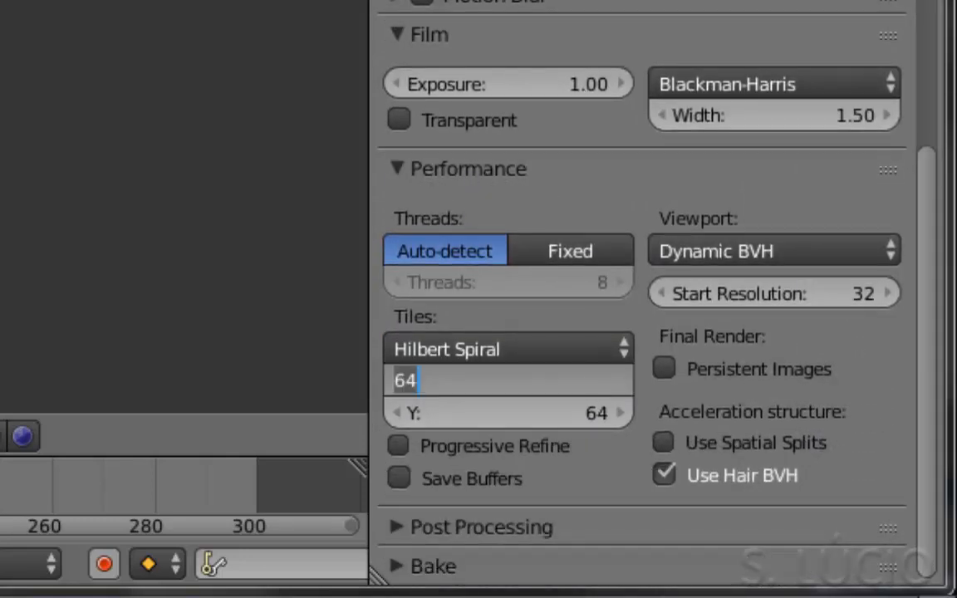
pyautogui.write('25')
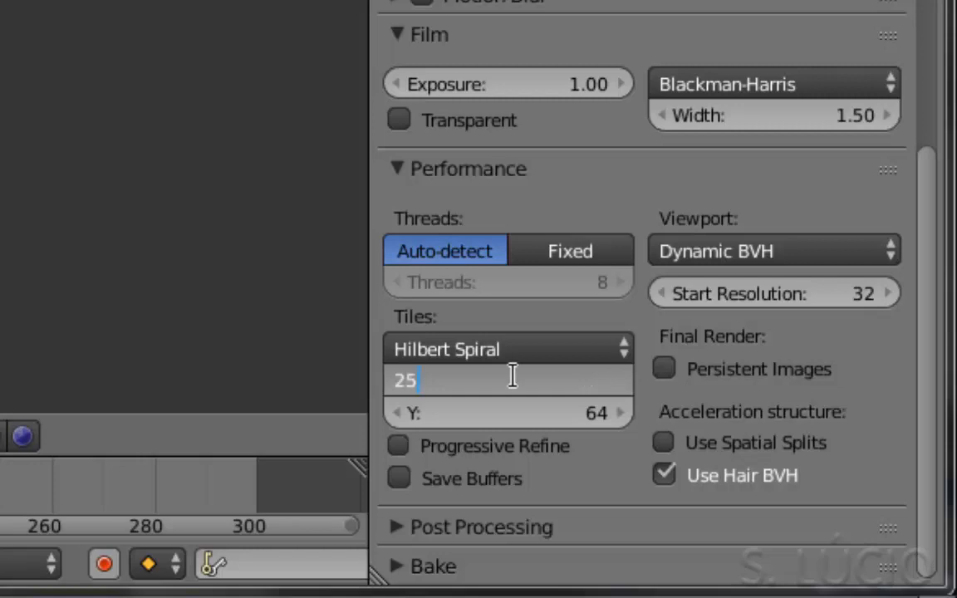
pyautogui.press('Return')
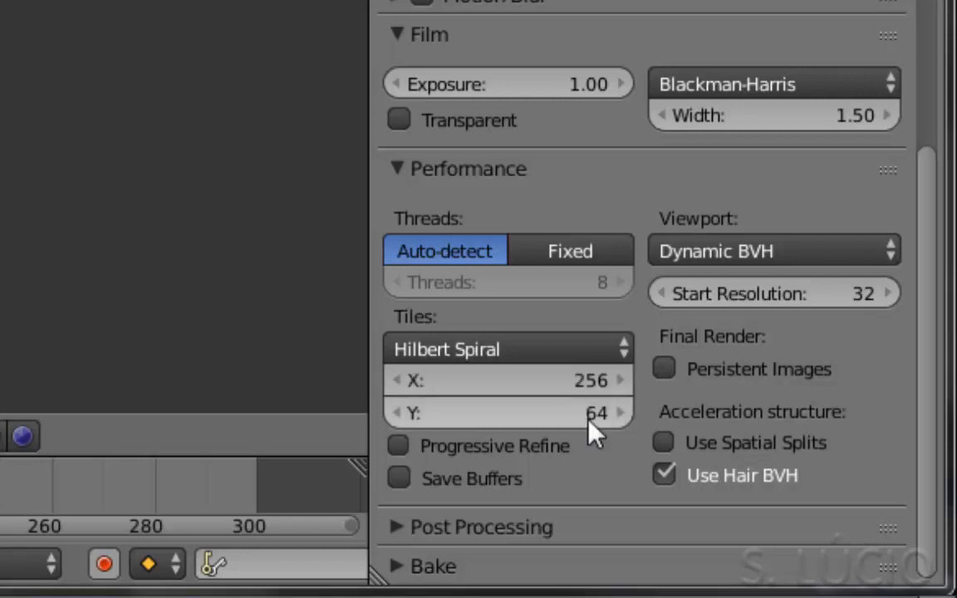
pyautogui.click(565, 405)
pyautogui.write('25')
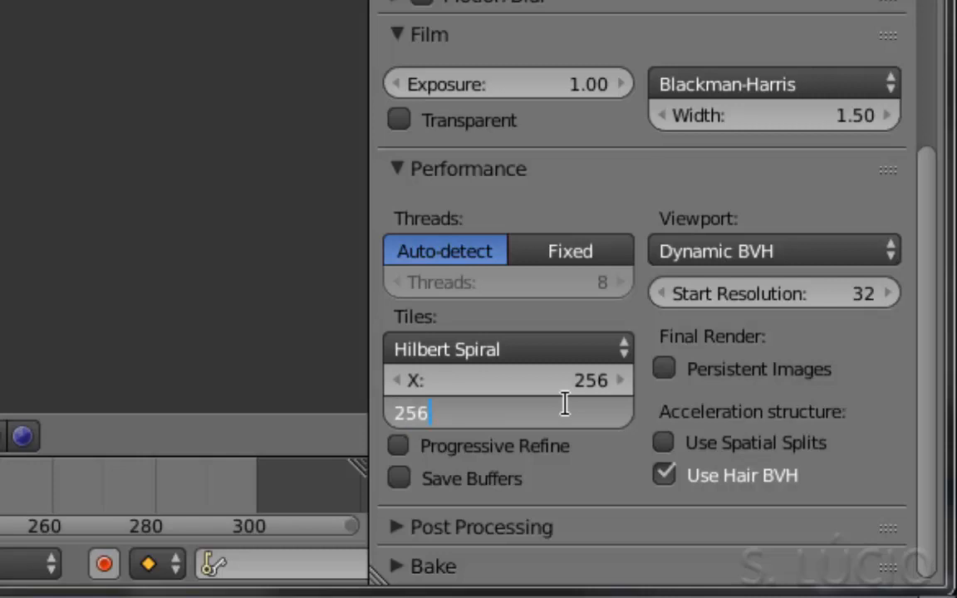
pyautogui.write('6')
pyautogui.press('Return')
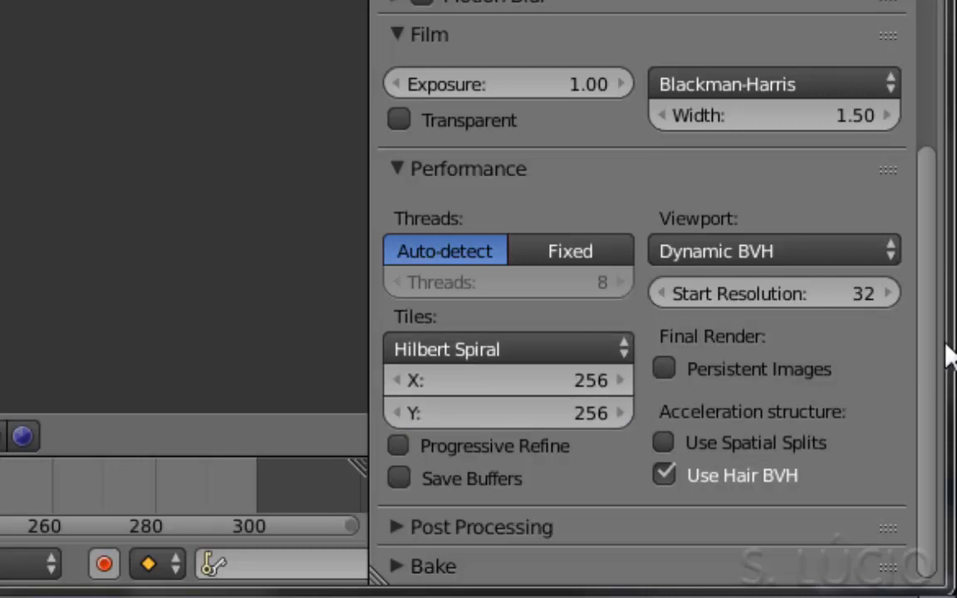
# Render the current TelaPrincipal frame again with the GPU settings.
pyautogui.moveTo(928, 388); pyautogui.dragTo(923, 0)
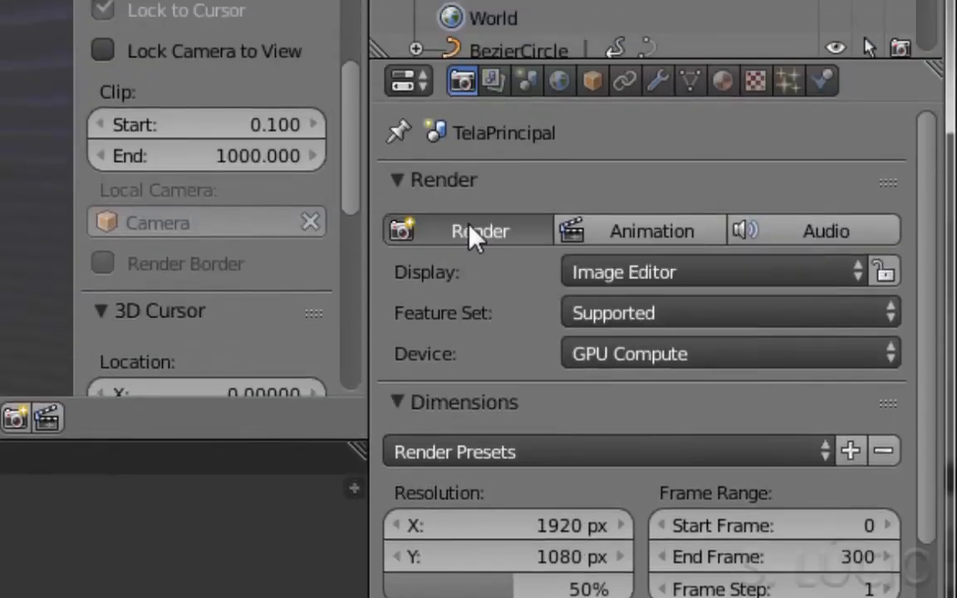
pyautogui.click(442, 237)
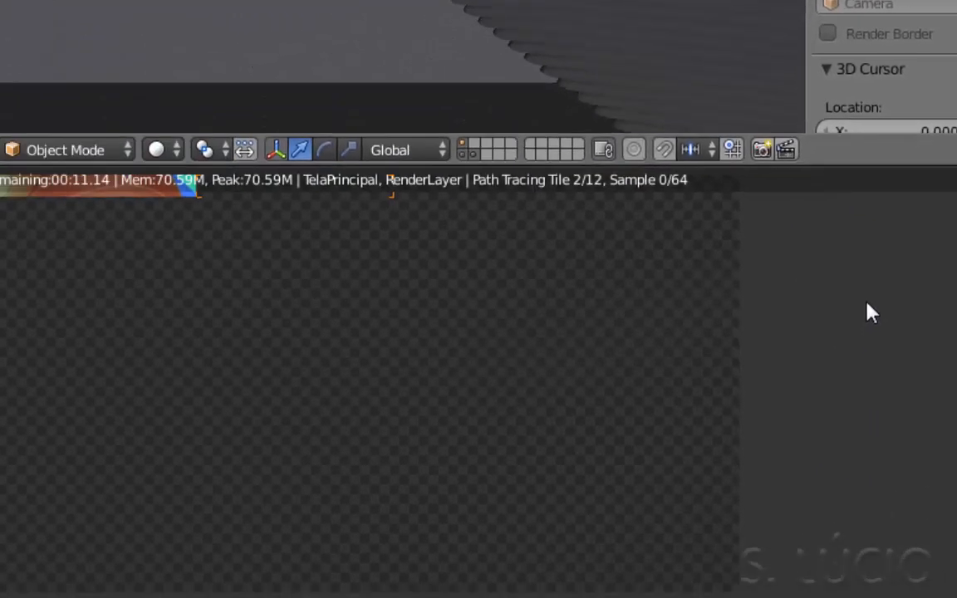
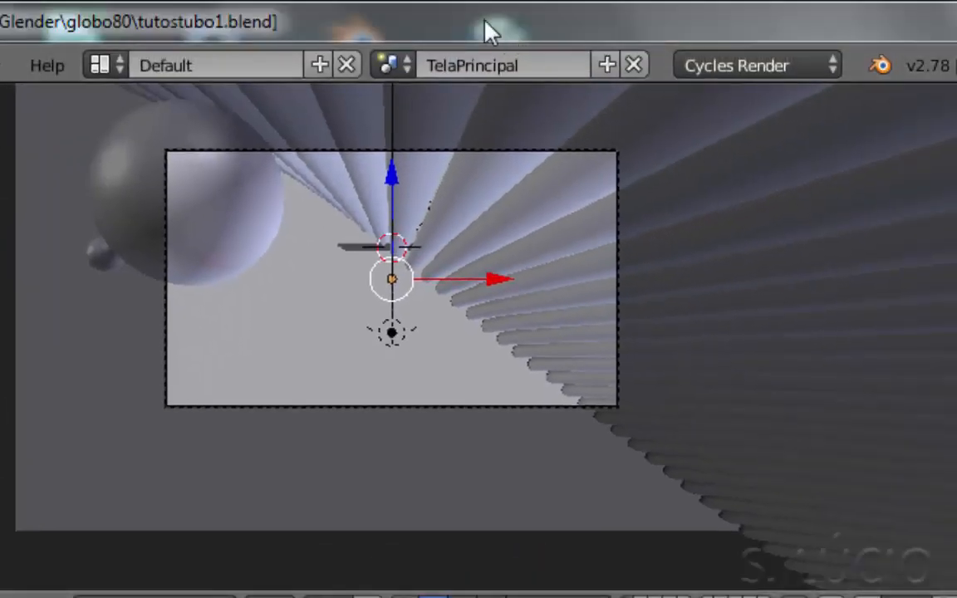
# Switch to the Globo scene and set its render device to GPU Compute.
pyautogui.click(409, 66)
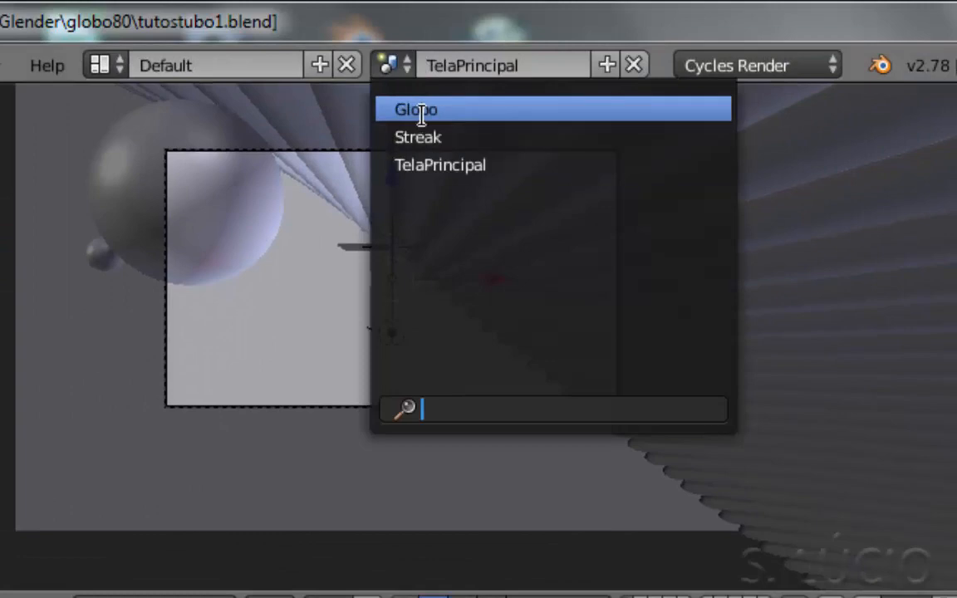
pyautogui.click(419, 110)
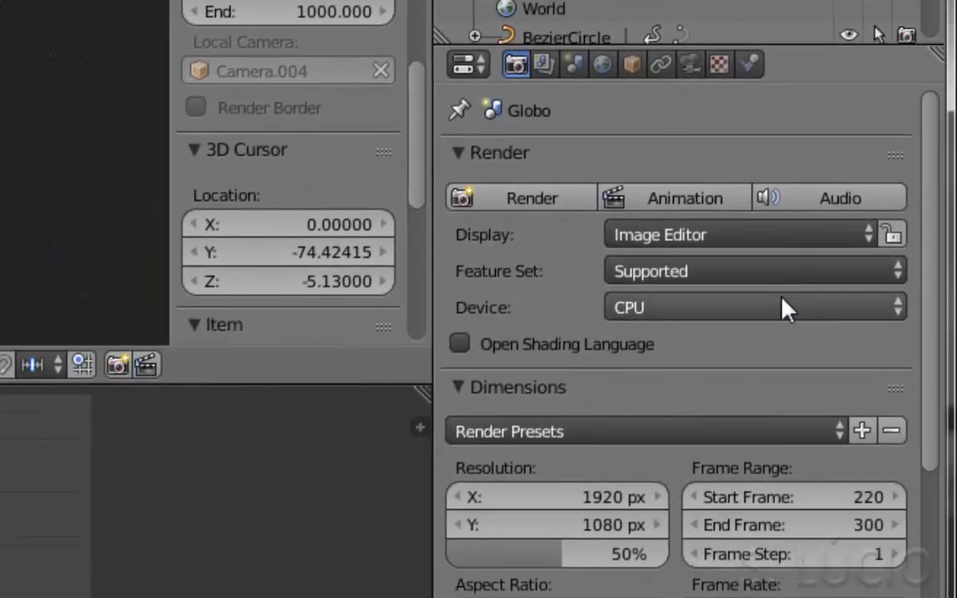
pyautogui.click(786, 310)
pyautogui.click(732, 243)
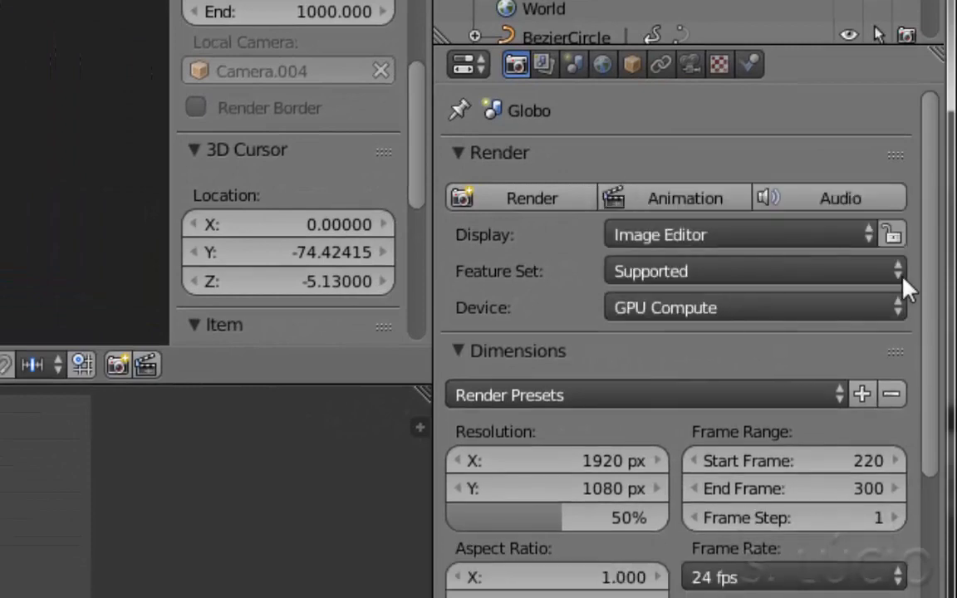
# Set the Globo scene's render samples to 64.
pyautogui.scroll(-15, 931, 286)
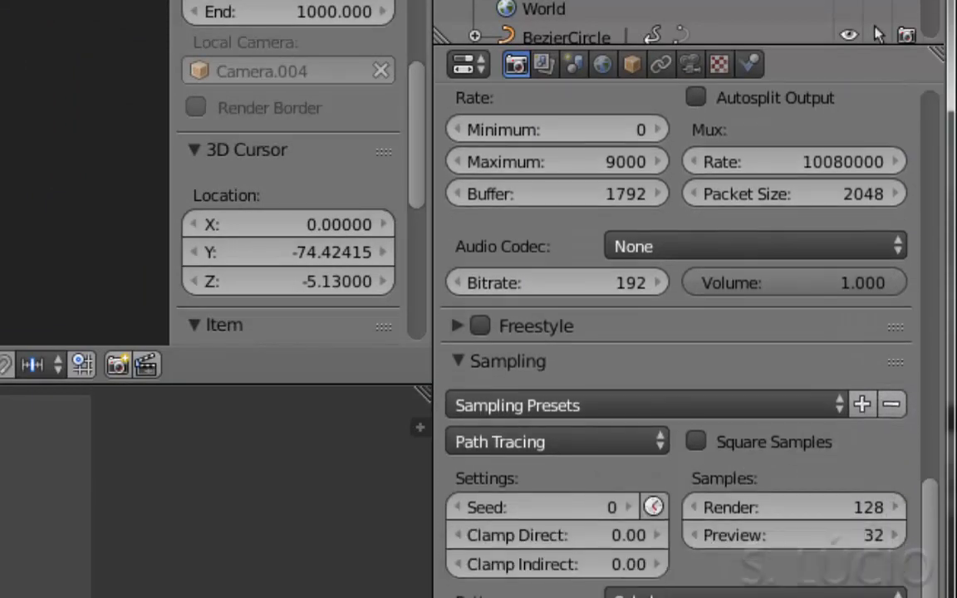
pyautogui.click(839, 506)
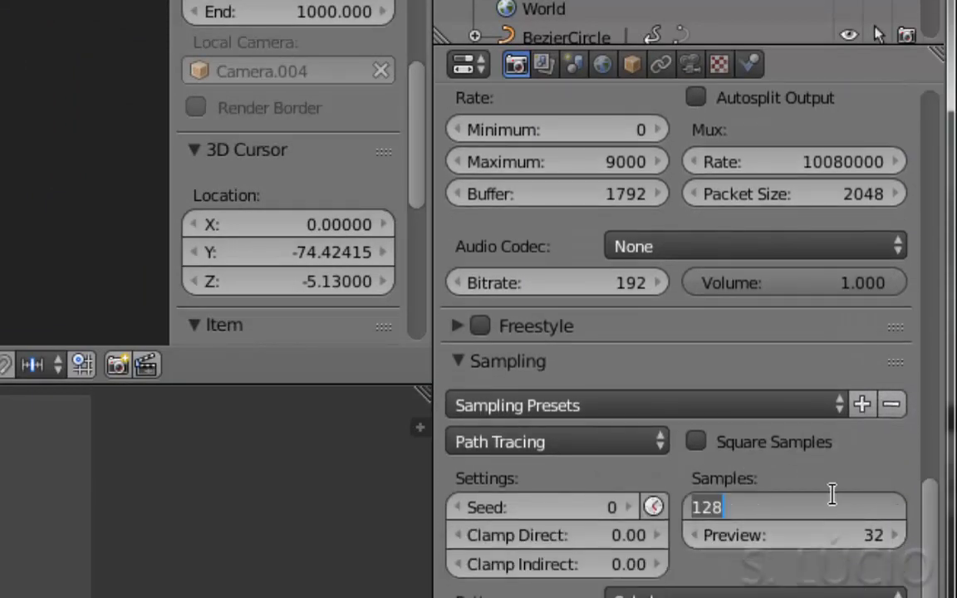
pyautogui.write('64')
pyautogui.press('Return')
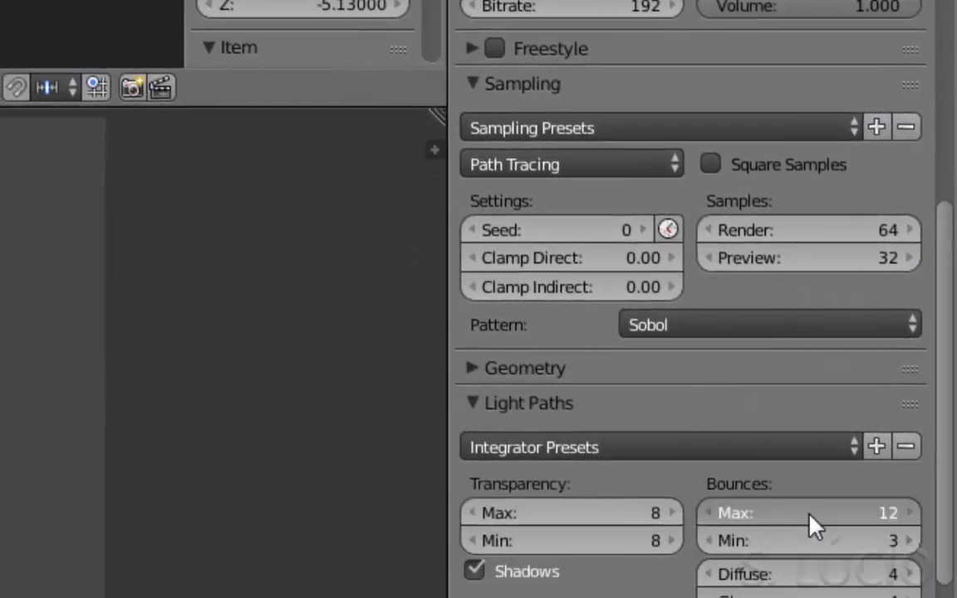
# In the Globo light paths, set the maximum bounces to 6 and both the maximum and minimum transparency to 4.
pyautogui.click(810, 513)
pyautogui.write('6')
pyautogui.press('Return')
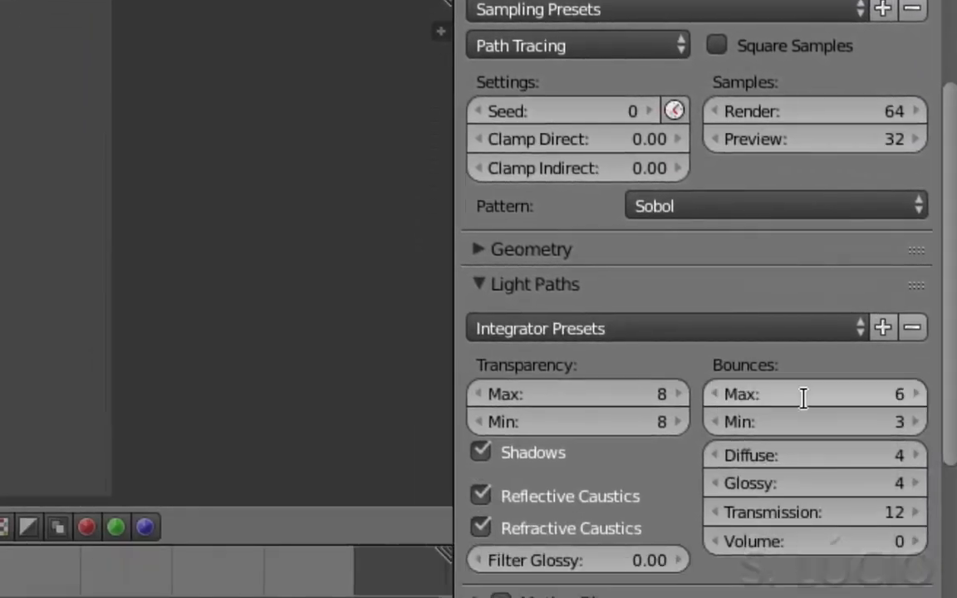
pyautogui.click(646, 396)
pyautogui.write('4')
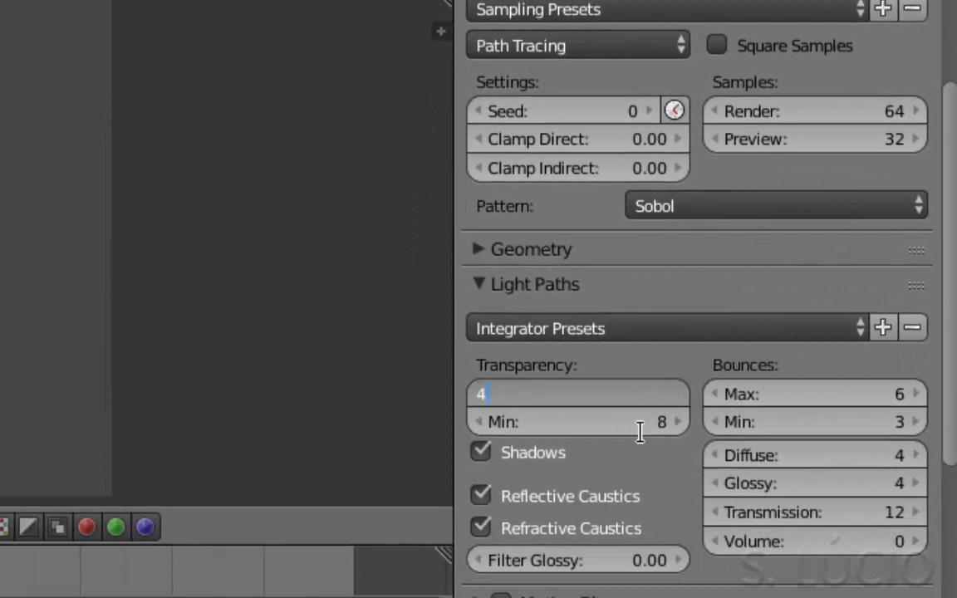
pyautogui.press('Return')
pyautogui.click(642, 421)
pyautogui.write('4')
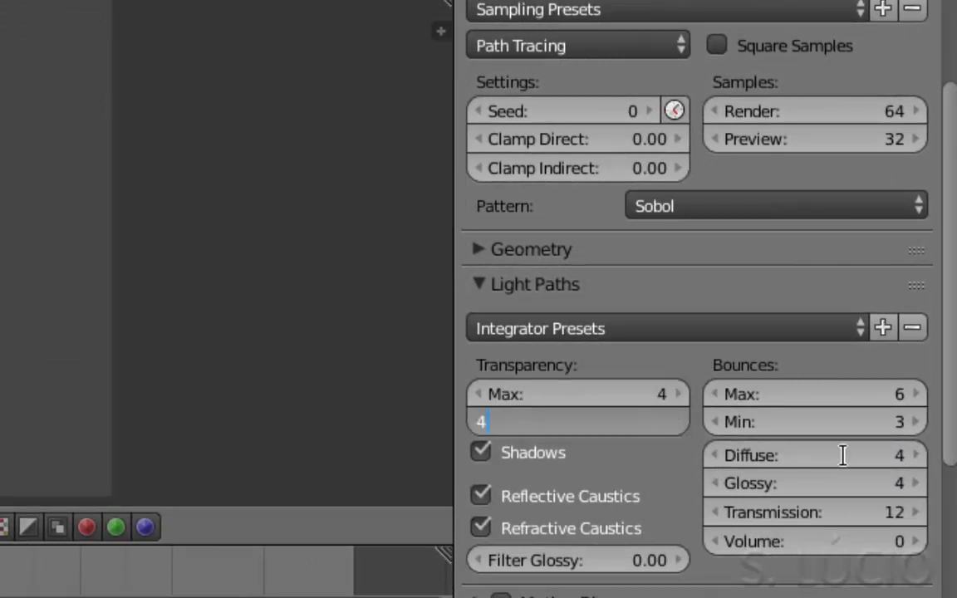
pyautogui.press('Return')
# Set the Globo scene's render tile size to 256 in X.
pyautogui.moveTo(952, 433); pyautogui.dragTo(952, 597)
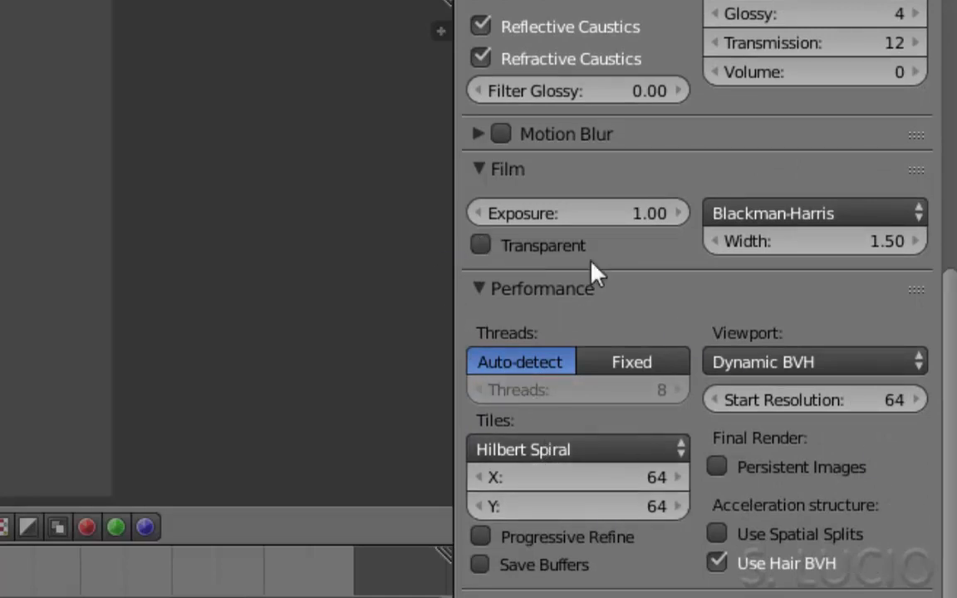
pyautogui.click(638, 478)
pyautogui.write('25')
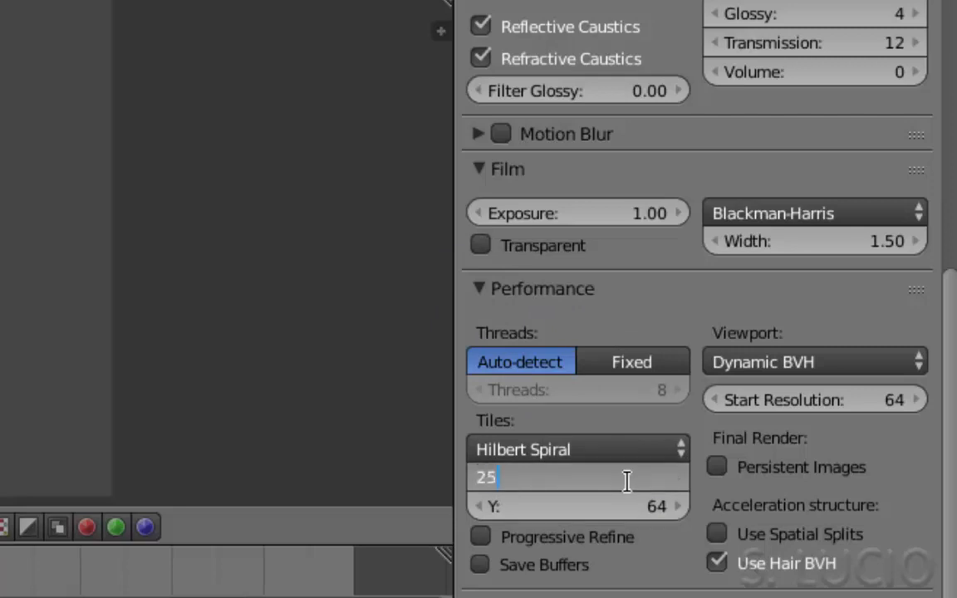
pyautogui.press('Return')
# Set the Globo scene's render tile size to 512 in both X and Y.
pyautogui.click(632, 480)
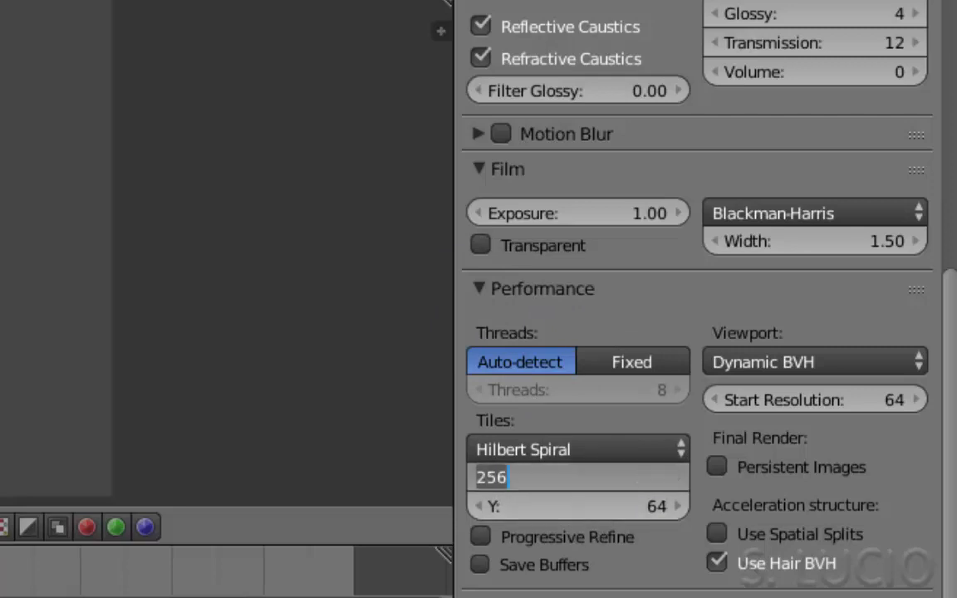
pyautogui.write('512')
pyautogui.press('Return')
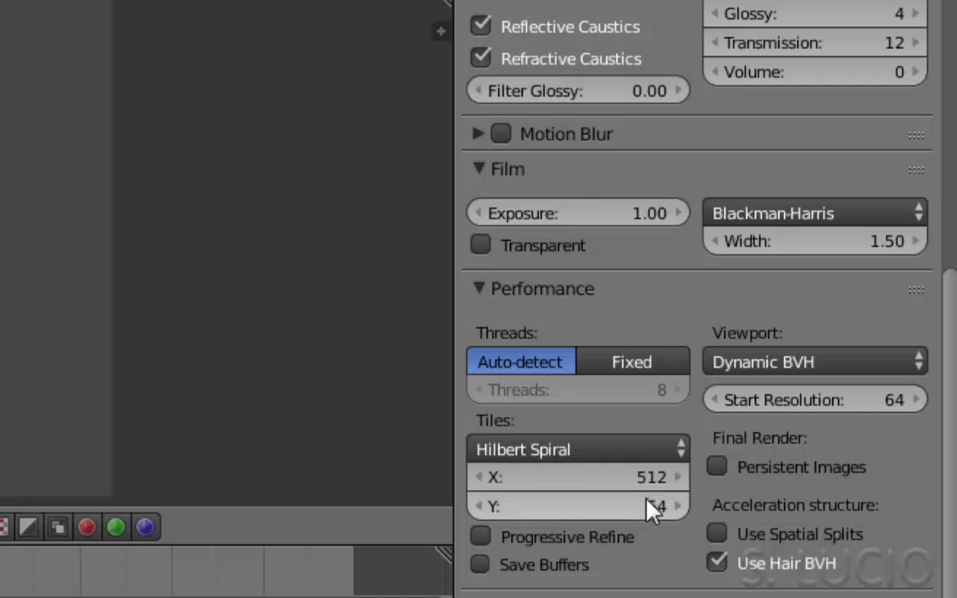
pyautogui.click(647, 504)
pyautogui.write('512')
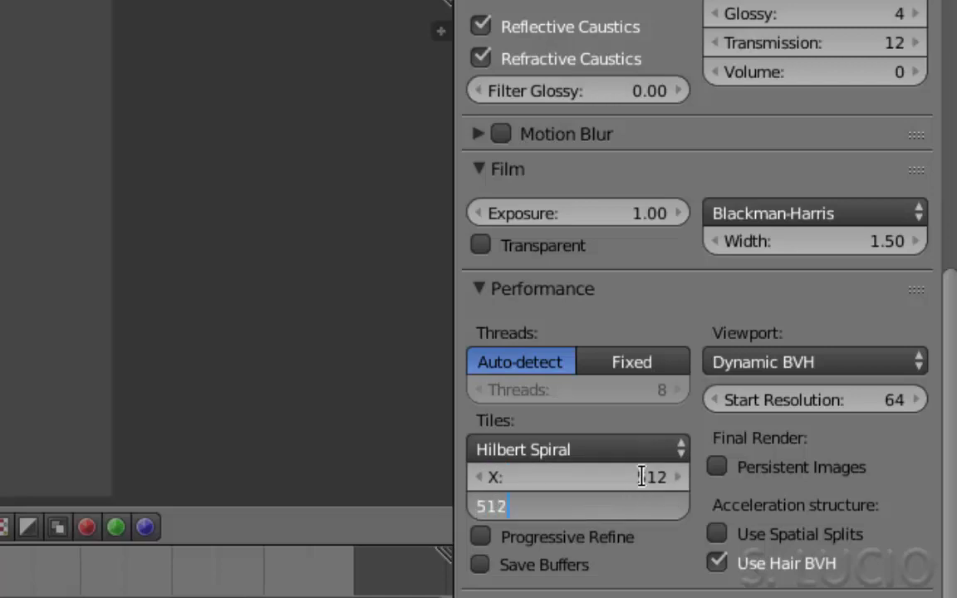
pyautogui.press('Return')
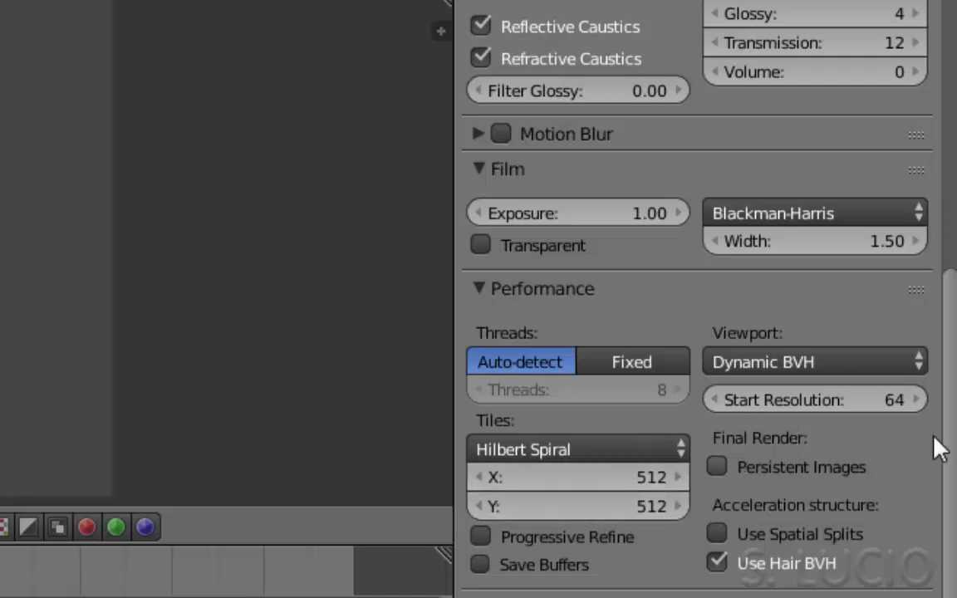
# Disable Shadows, Reflective Caustics and Refractive Caustics in the Globo scene's light paths.
pyautogui.moveTo(949, 437)
pyautogui.mouseDown()
pyautogui.moveTo(953, 336)
pyautogui.moveTo(934, 266)
pyautogui.mouseUp()
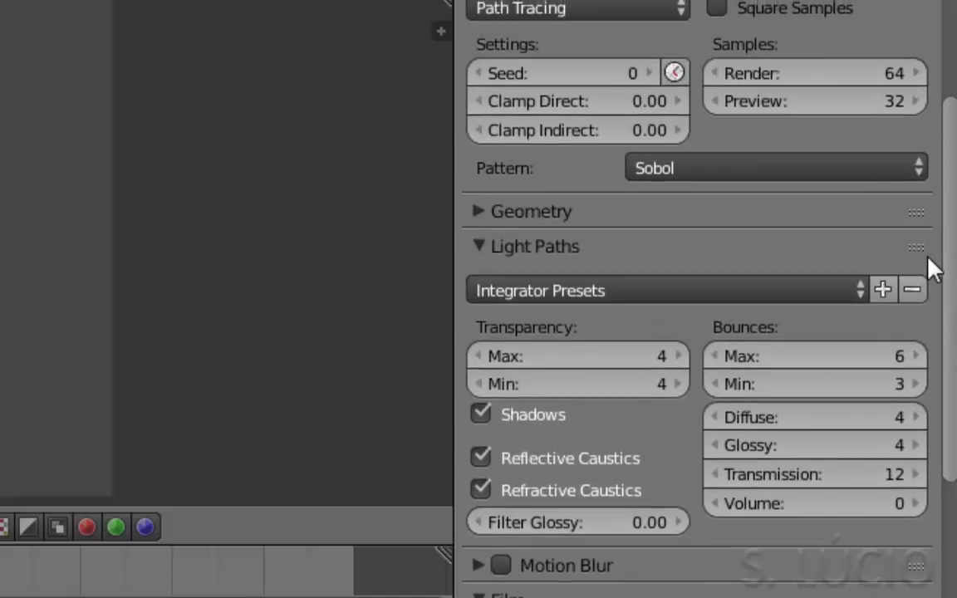
pyautogui.click(484, 415)
pyautogui.click(483, 459)
pyautogui.click(485, 492)
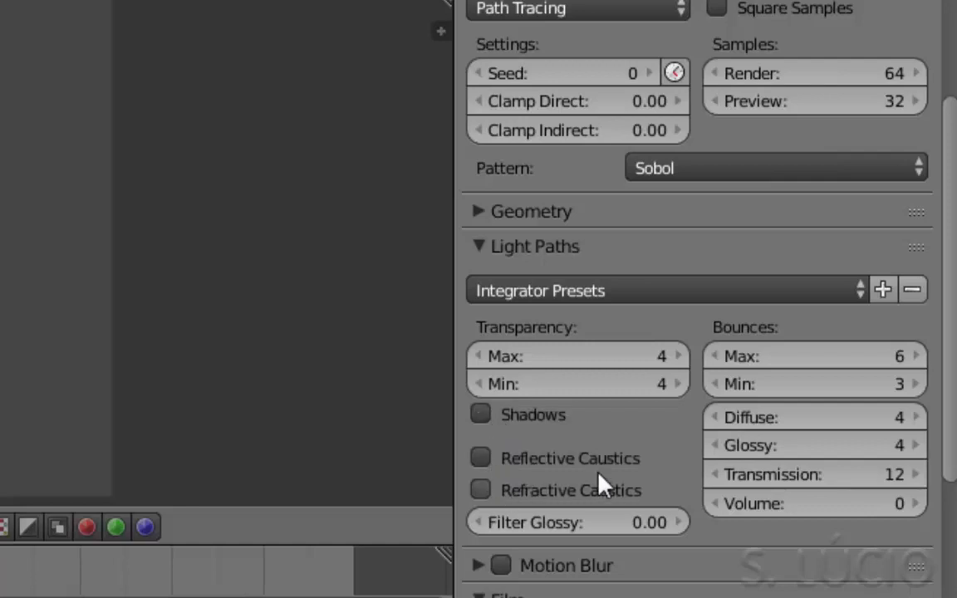
# Switch to the TelaPrincipal scene and disable its Shadows, Reflective Caustics and Refractive Caustics light path options.
pyautogui.moveTo(949, 453); pyautogui.dragTo(945, 16)
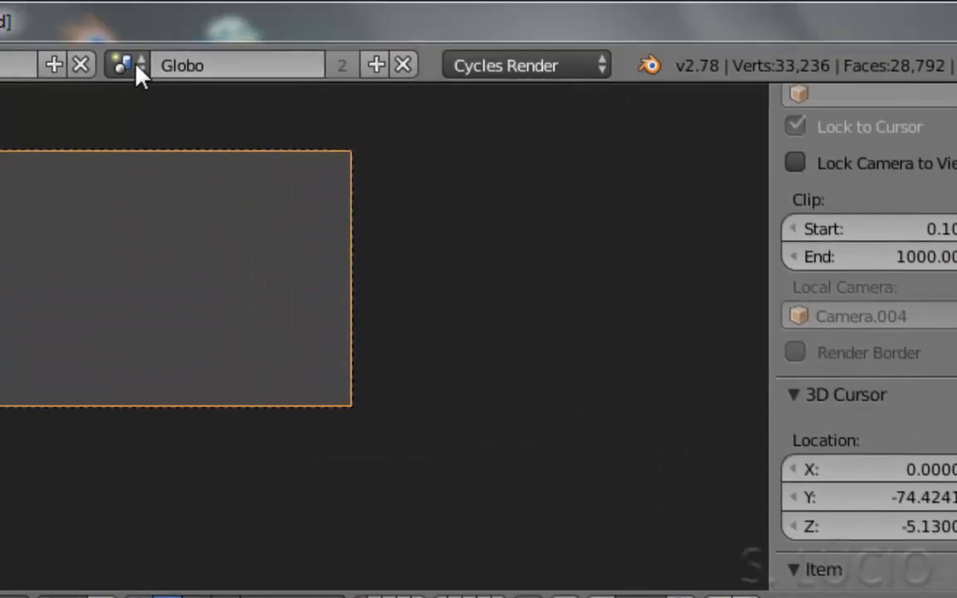
pyautogui.click(135, 70)
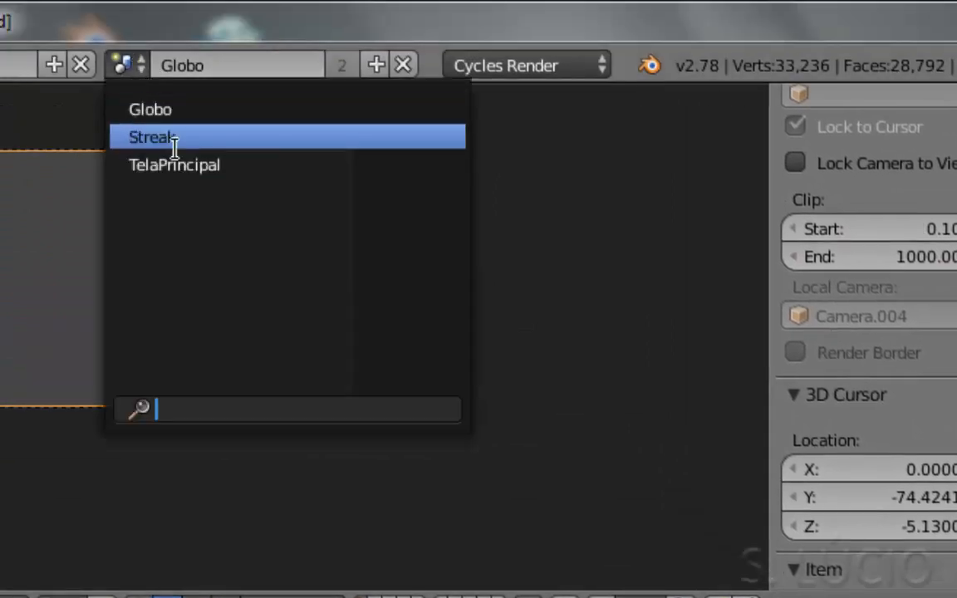
pyautogui.click(212, 164)
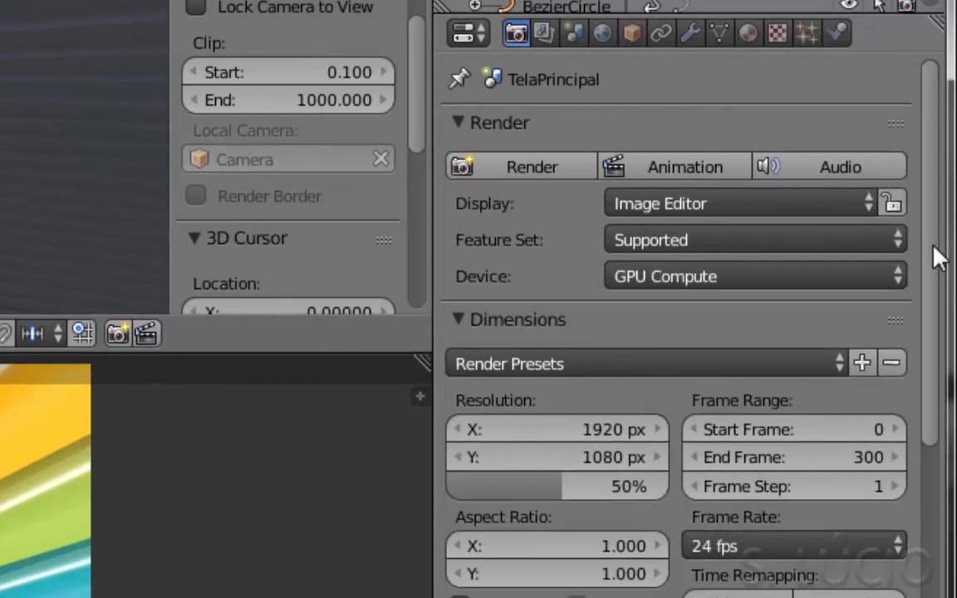
pyautogui.moveTo(934, 250)
pyautogui.mouseDown()
pyautogui.moveTo(942, 550)
pyautogui.moveTo(952, 595)
pyautogui.moveTo(954, 524)
pyautogui.moveTo(954, 597)
pyautogui.mouseUp()
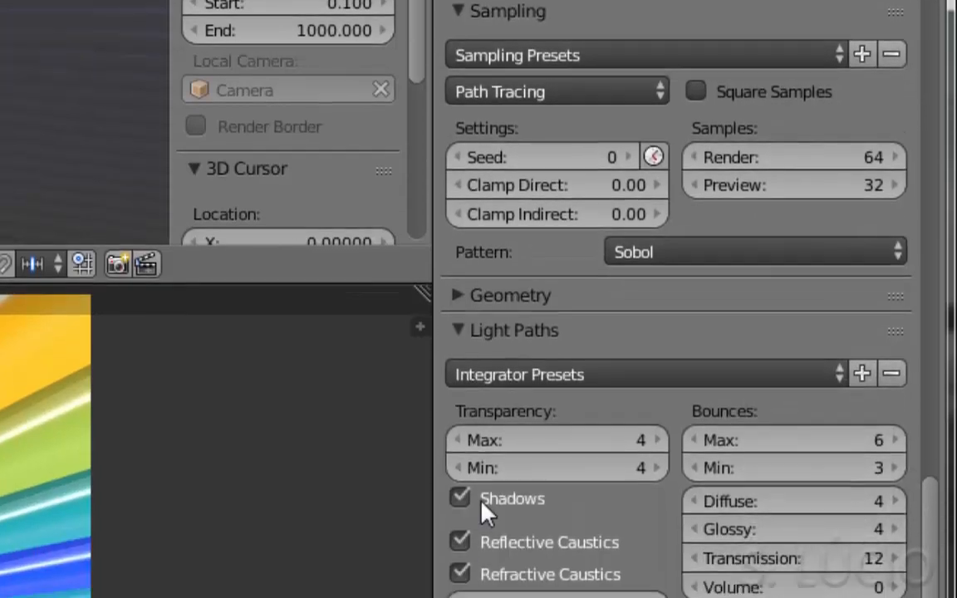
pyautogui.click(484, 501)
pyautogui.click(492, 543)
pyautogui.click(493, 574)
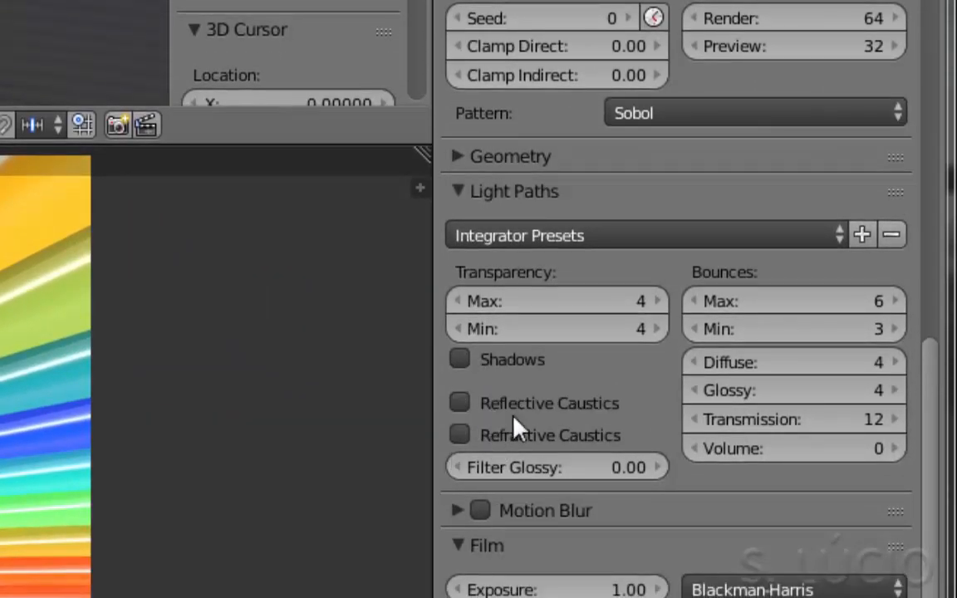
# Render the current TelaPrincipal frame with the reduced light path settings.
pyautogui.moveTo(933, 467); pyautogui.dragTo(889, 30)
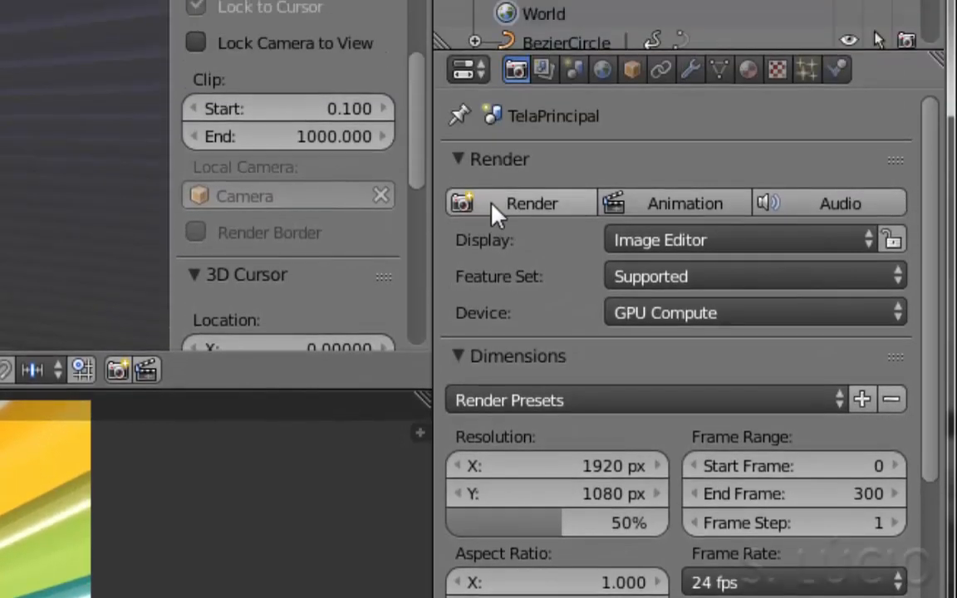
pyautogui.click(492, 205)
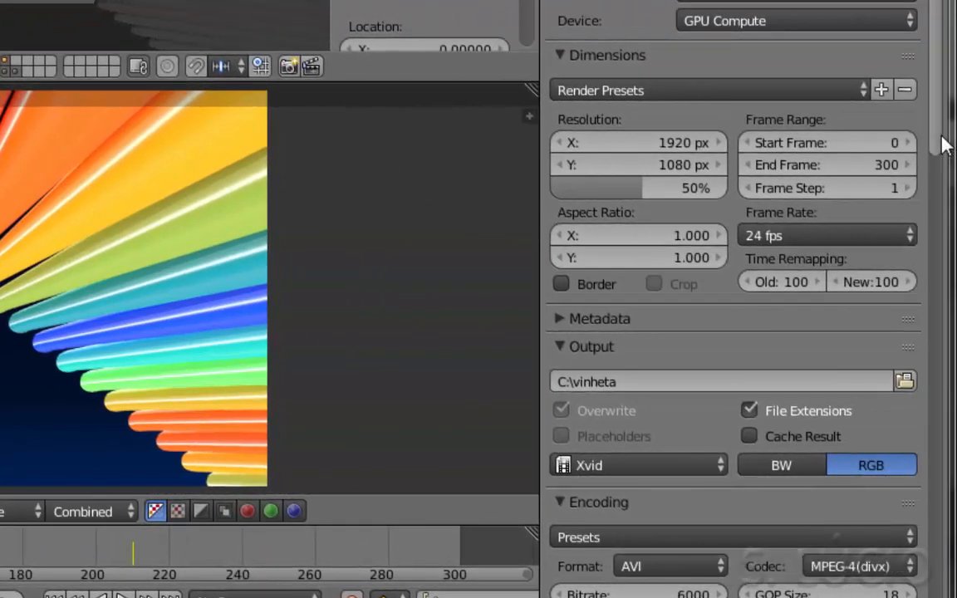
# Set the audio codec of the TelaPrincipal output encoding to MP3.
pyautogui.moveTo(943, 139); pyautogui.dragTo(947, 375)
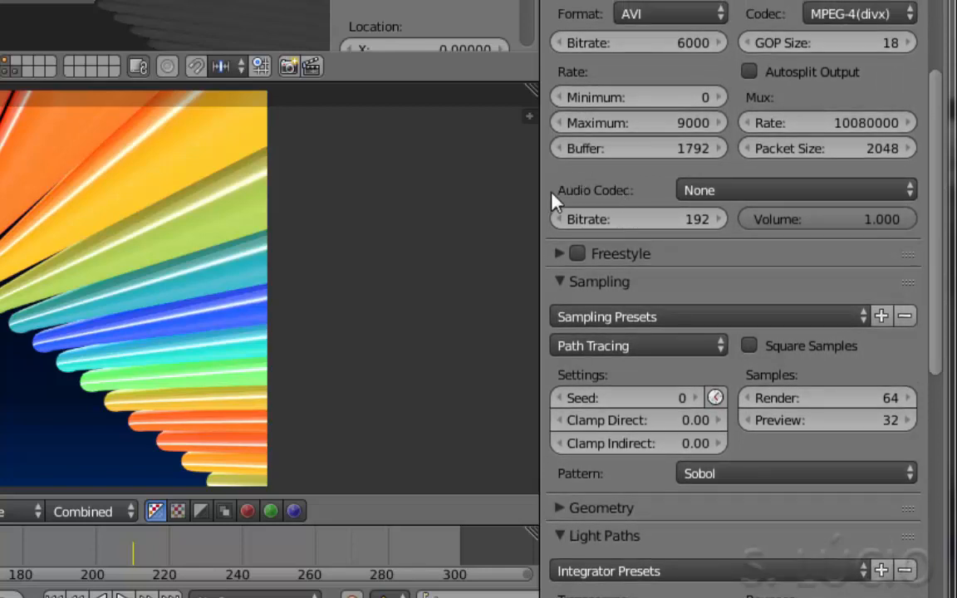
pyautogui.click(683, 191)
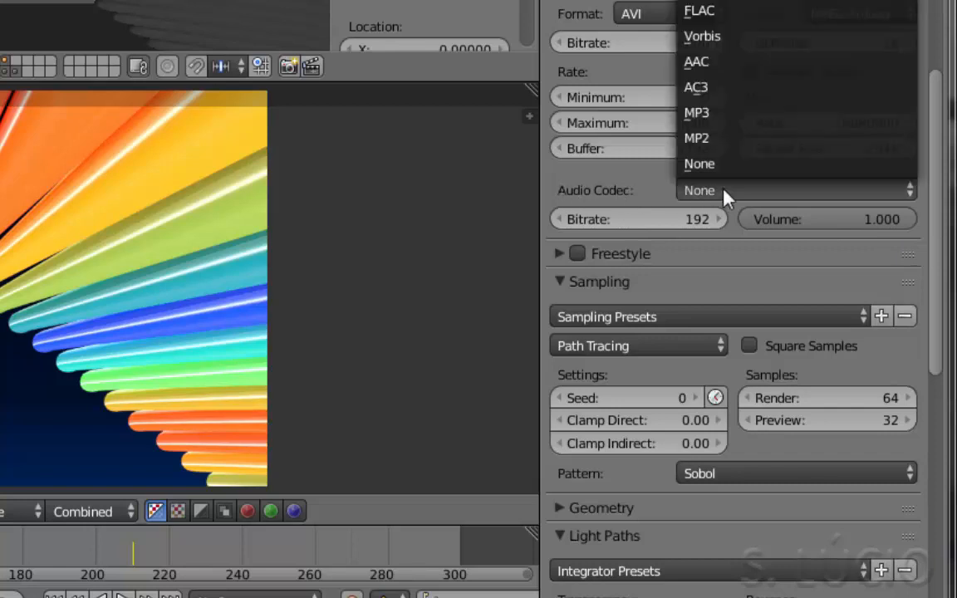
pyautogui.click(711, 116)
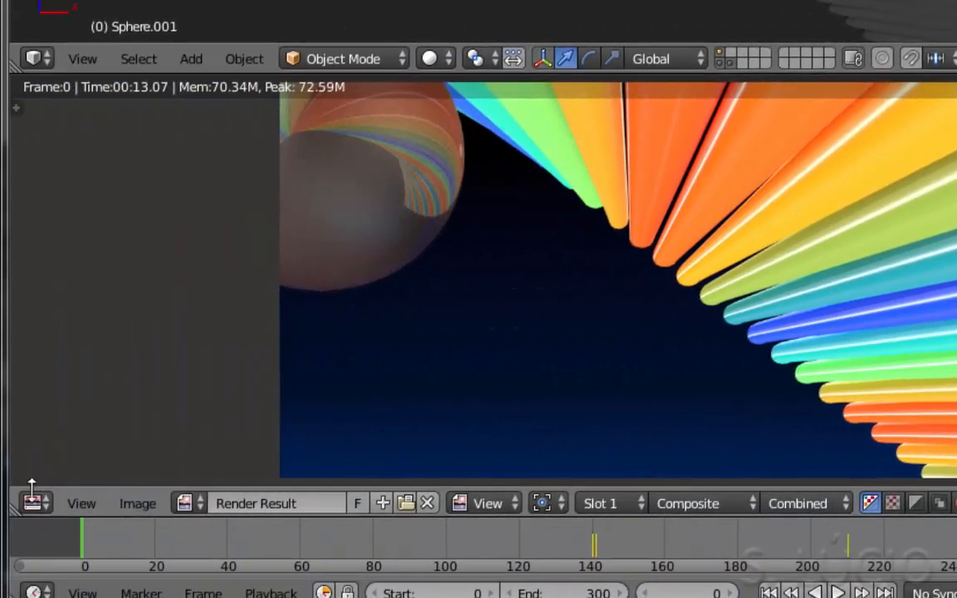
# Change the image editor area to the Video Sequence Editor and add Vinheta_da_Rede_Globo_-_1980.wav from C: as a sound strip.
pyautogui.click(34, 507)
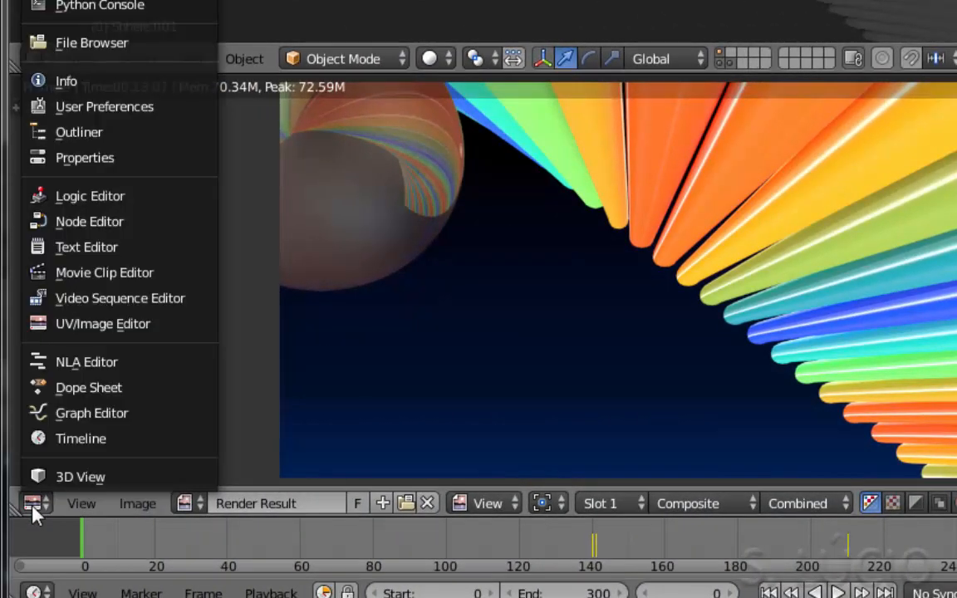
pyautogui.click(107, 296)
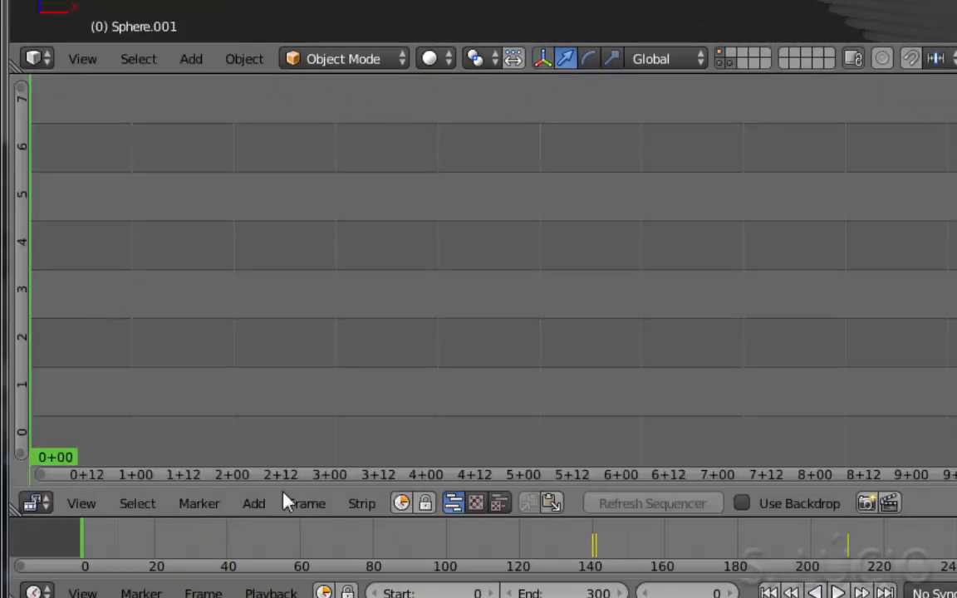
pyautogui.click(254, 503)
pyautogui.click(292, 364)
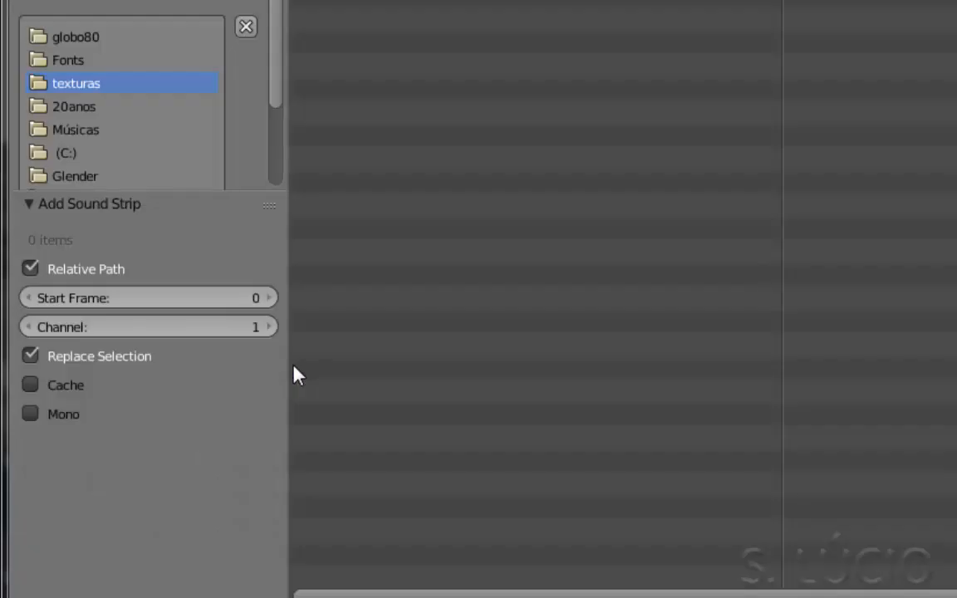
pyautogui.click(63, 158)
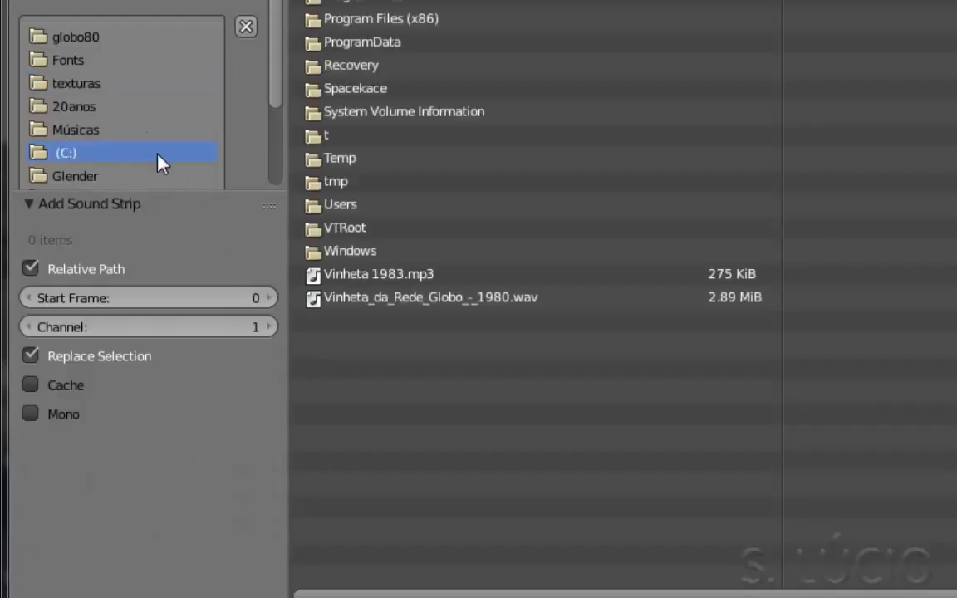
pyautogui.click(412, 297)
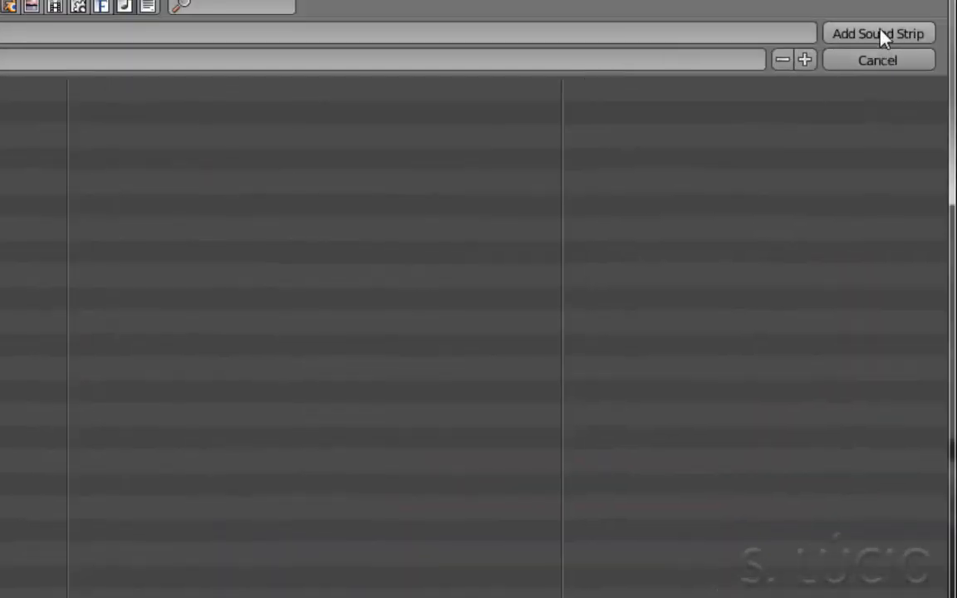
pyautogui.click(883, 37)
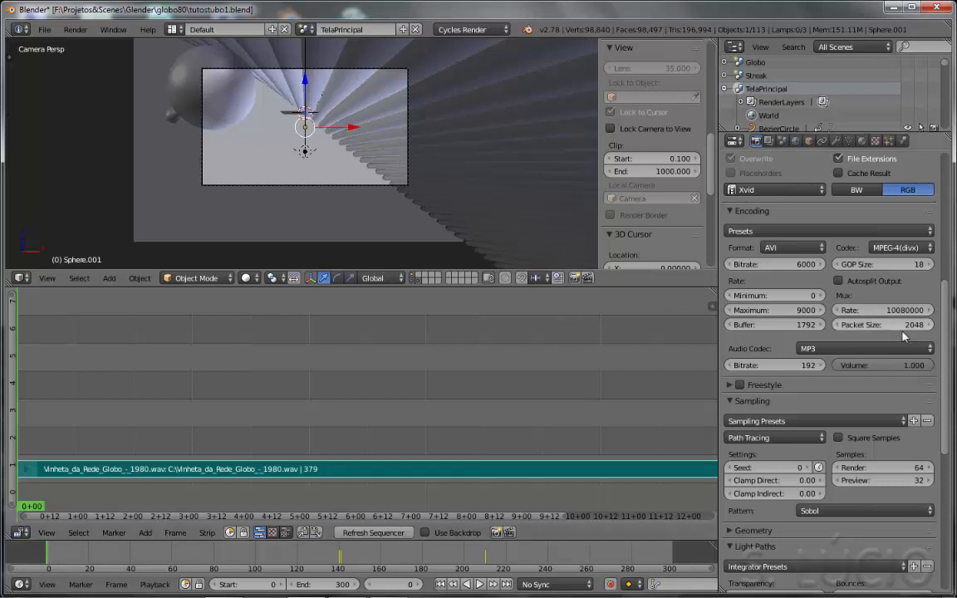
# Set the TelaPrincipal render output path to F:\Projetos&Scenes\Glender\globo80\vinheta1980.
pyautogui.scroll(8, 945, 378)
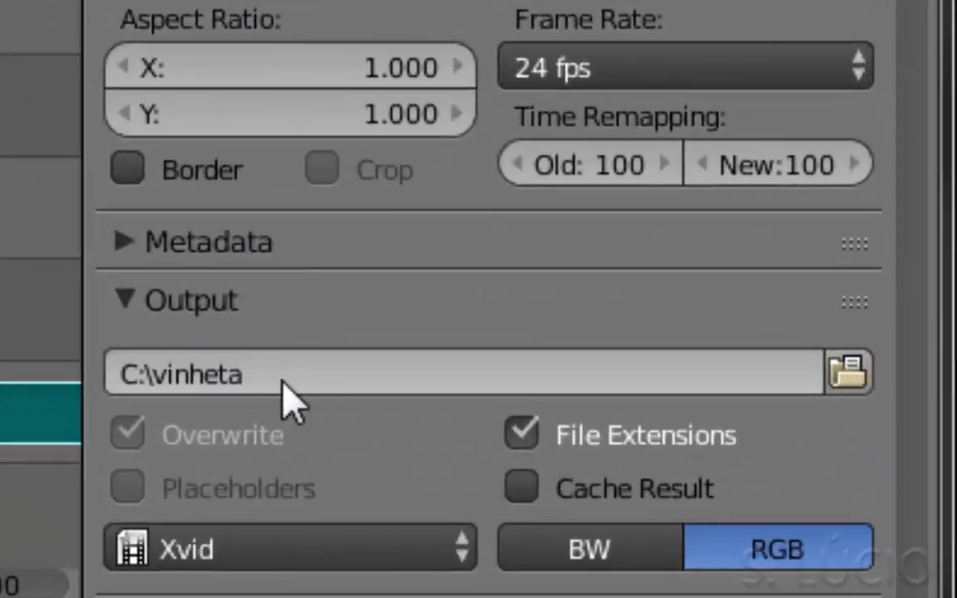
pyautogui.click(854, 378)
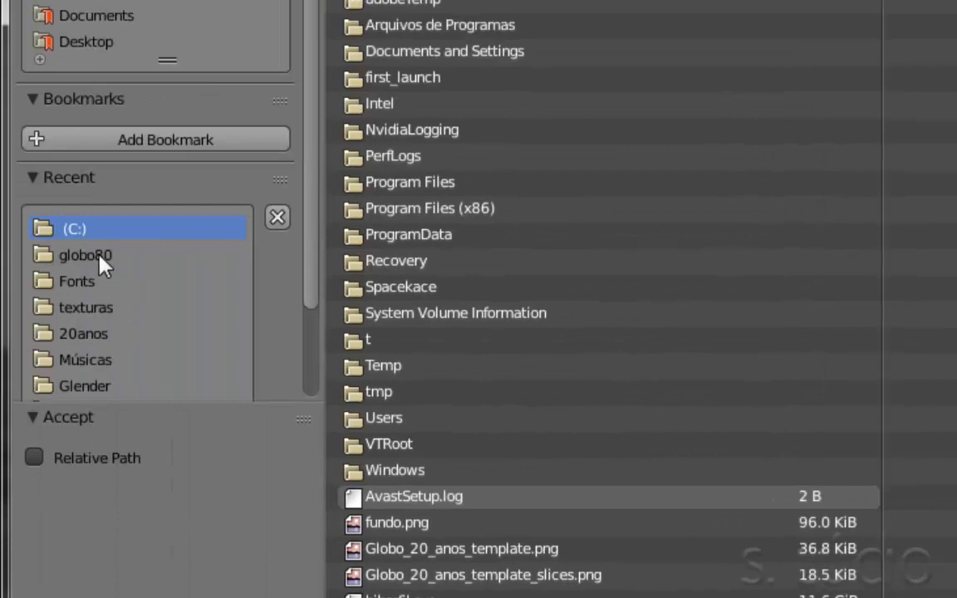
pyautogui.click(100, 260)
pyautogui.click(412, 15)
pyautogui.click(407, 105)
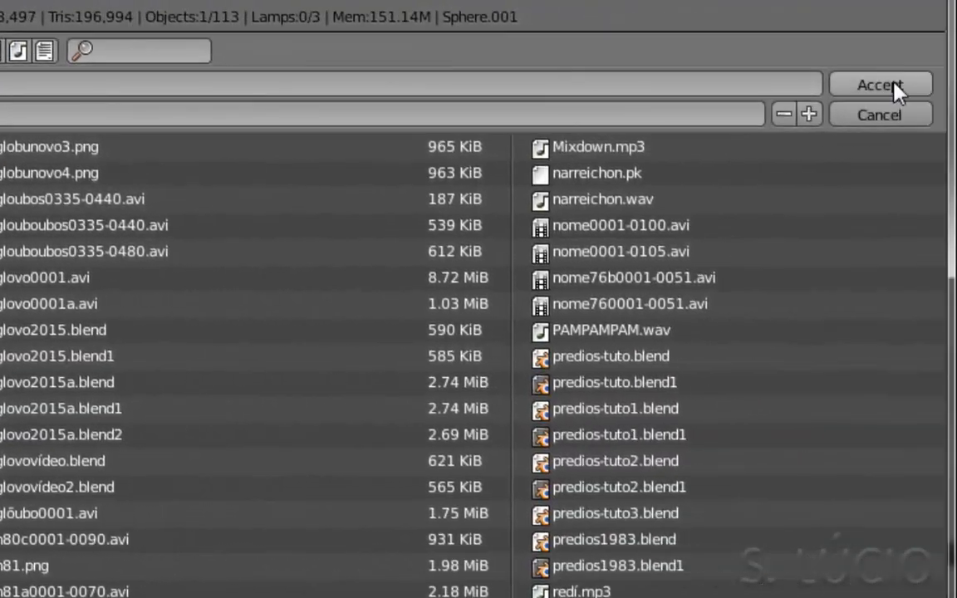
pyautogui.click(891, 85)
# Set the output file format to H.264 and the encoding container format to MPEG-4.
pyautogui.scroll(-8, 928, 588)
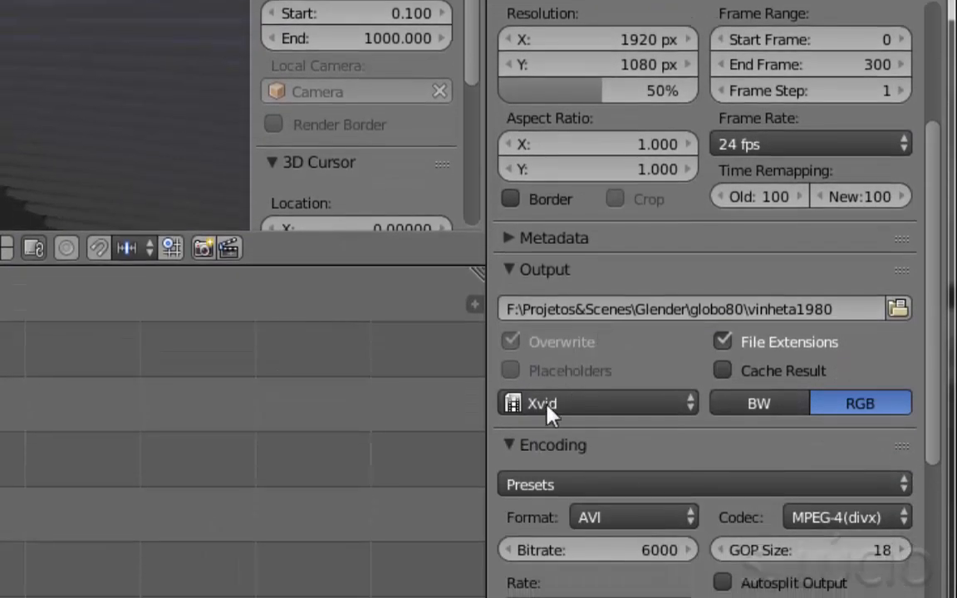
pyautogui.click(551, 407)
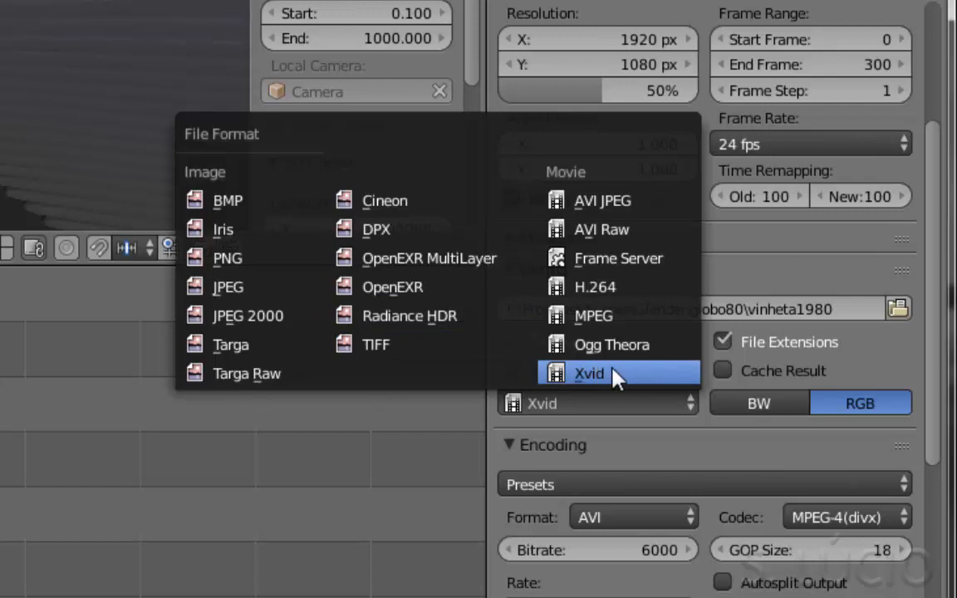
pyautogui.click(652, 291)
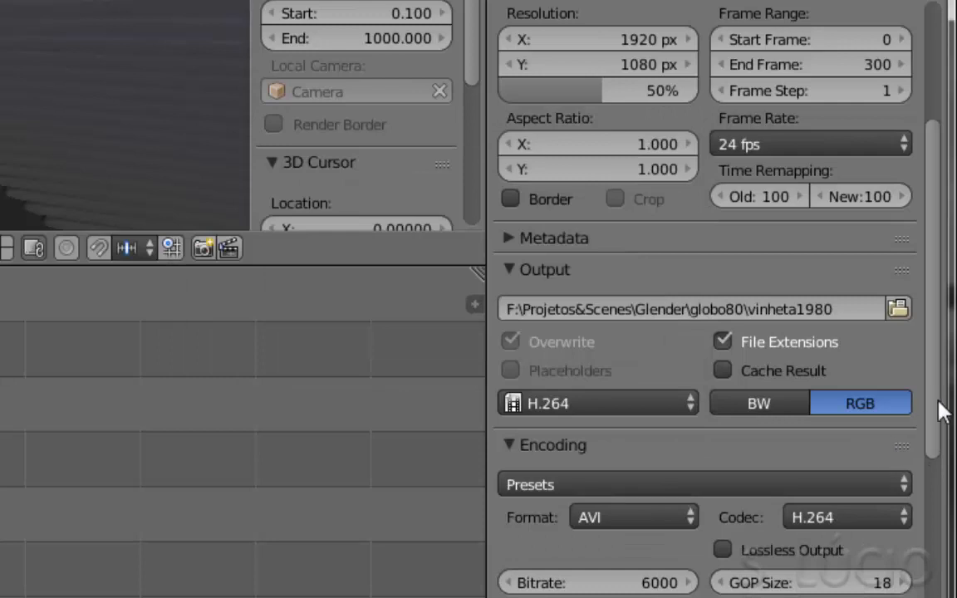
pyautogui.moveTo(933, 405); pyautogui.dragTo(934, 482)
pyautogui.click(669, 329)
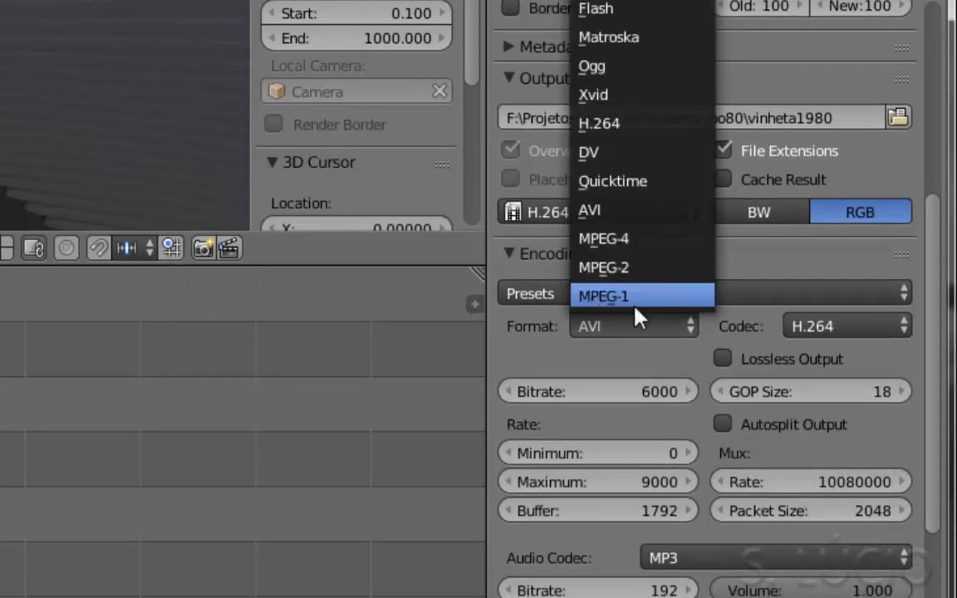
pyautogui.click(640, 241)
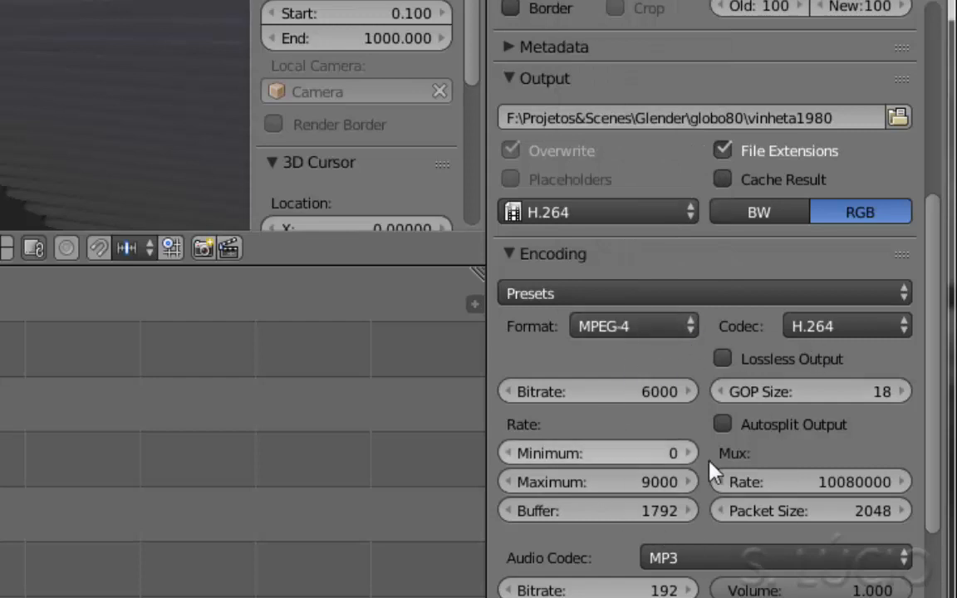
# Start rendering the full TelaPrincipal animation.
pyautogui.moveTo(939, 409); pyautogui.dragTo(923, 154)
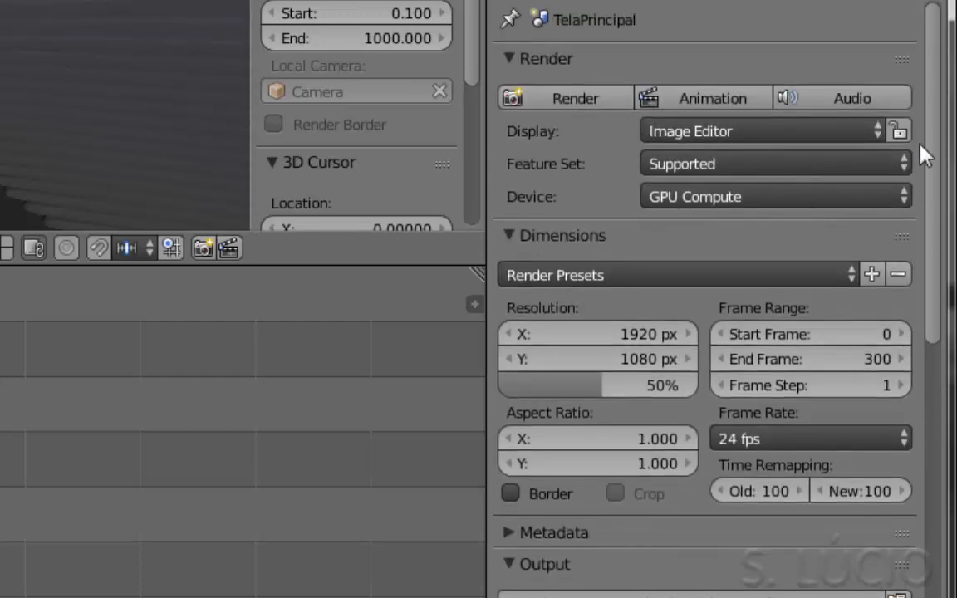
pyautogui.click(708, 107)
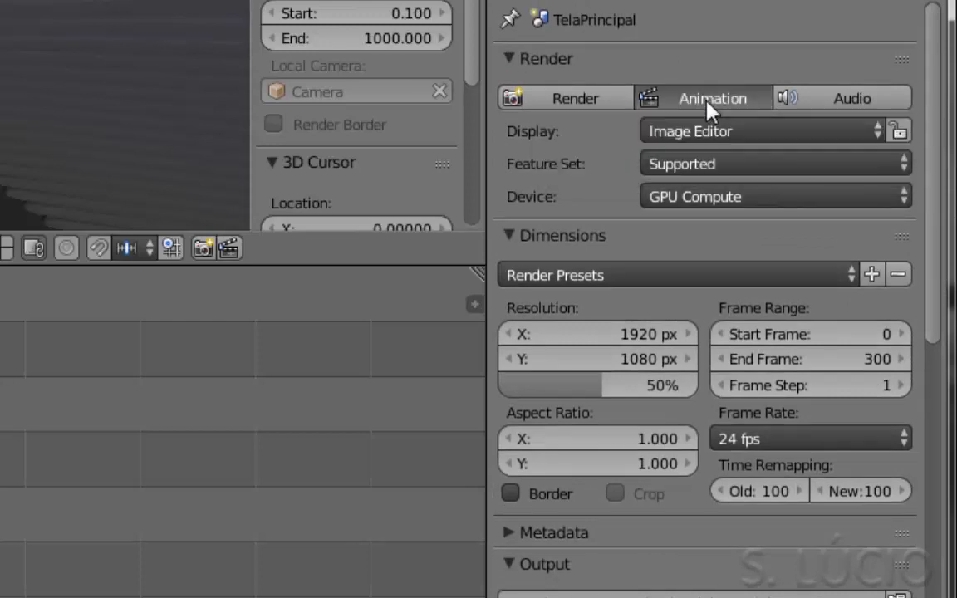